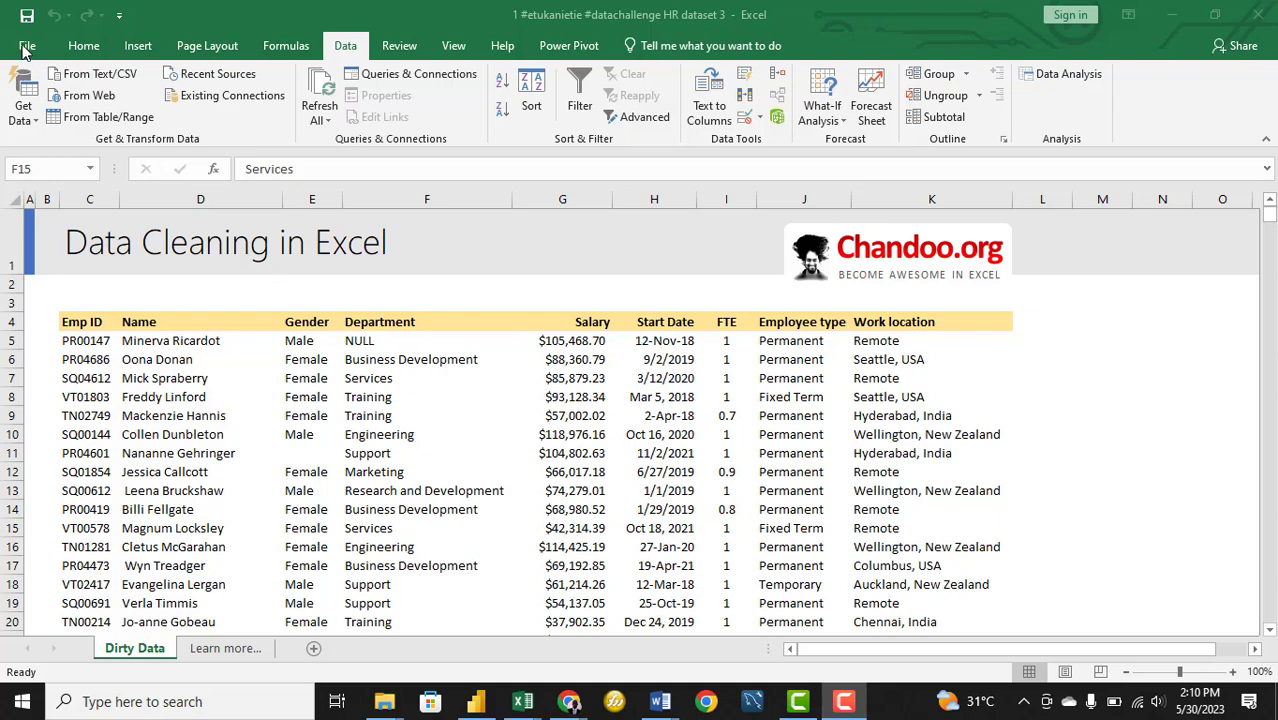
Convert the employee data range C4:K281 into a table with headers and open it in the Power Query Editor
click(378, 506)
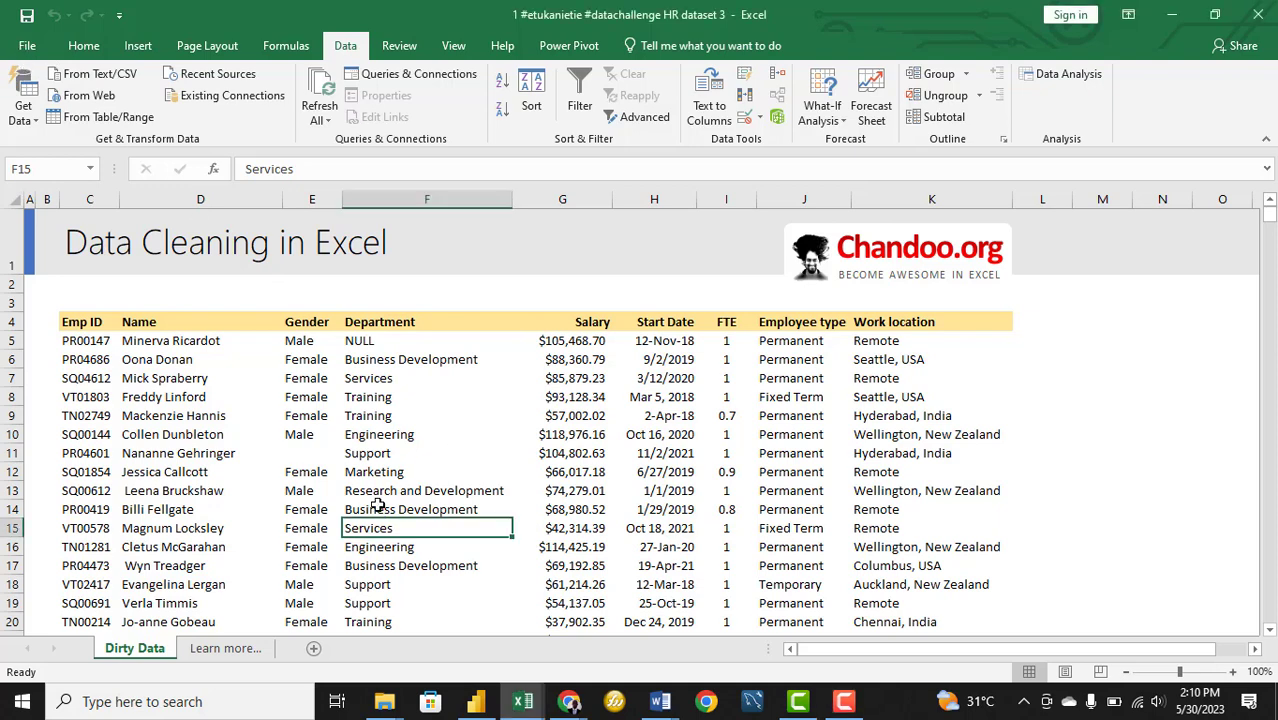
key(ctrl+a)
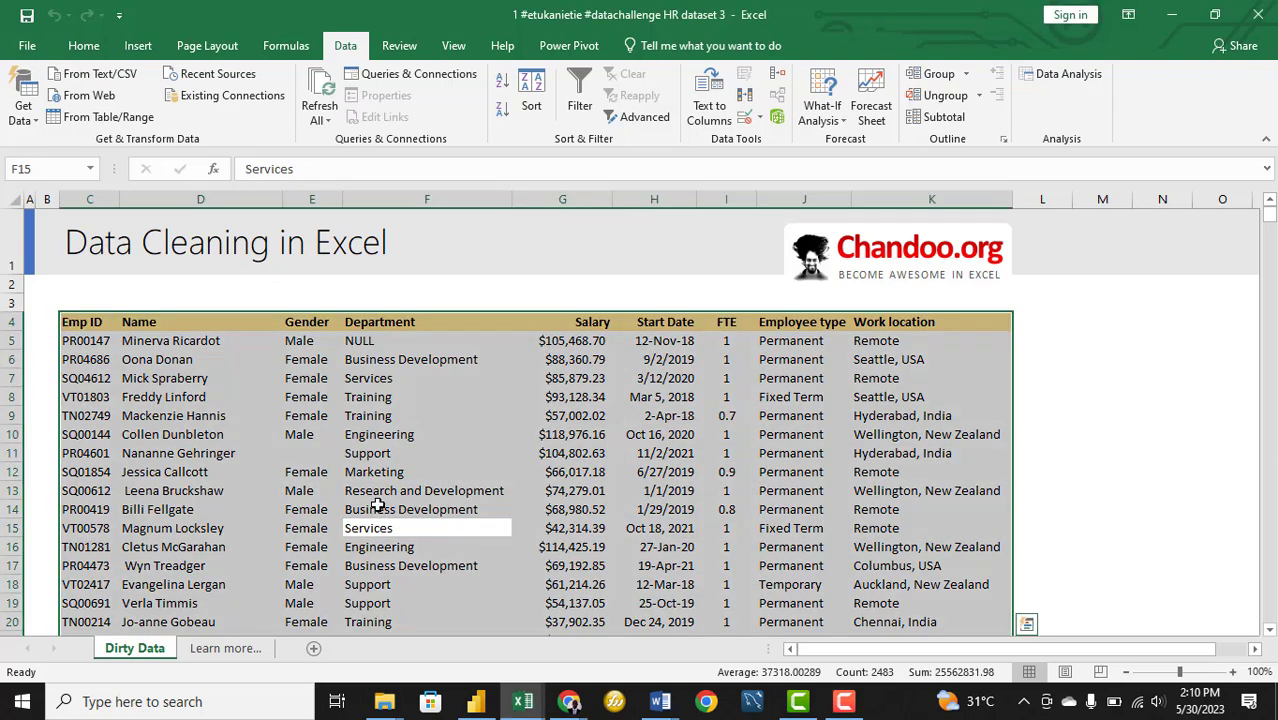
click(68, 122)
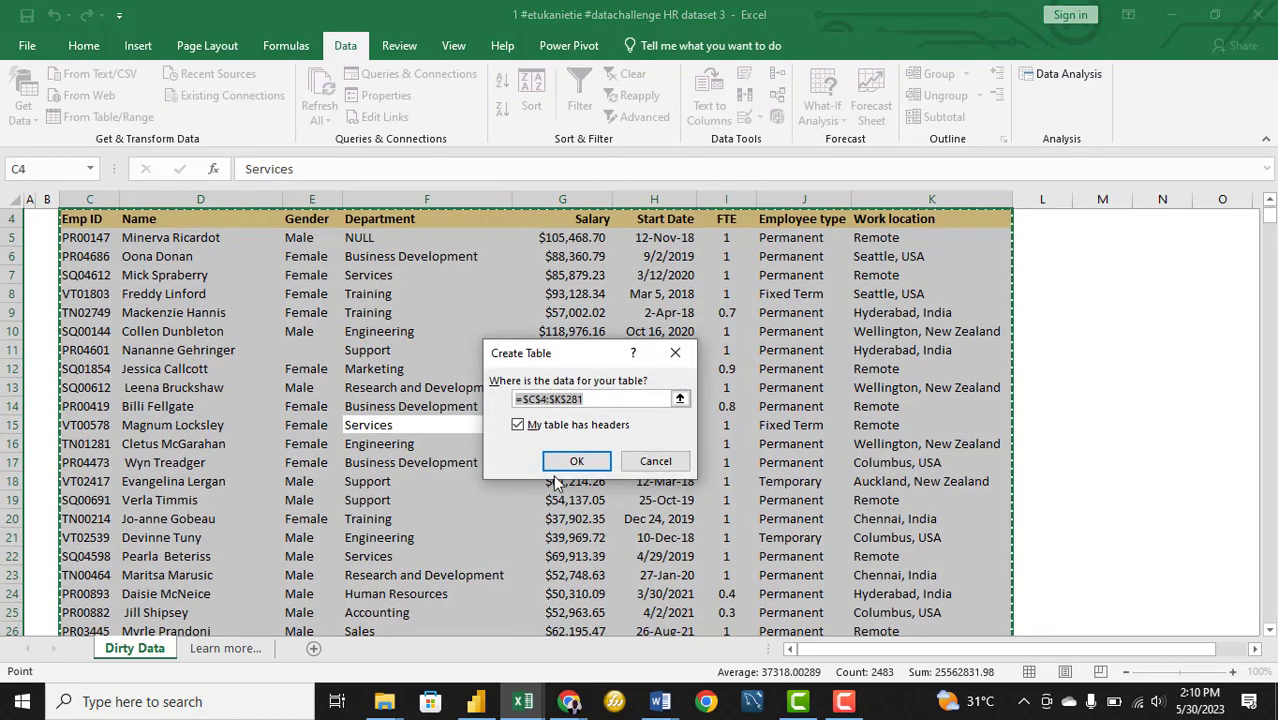
click(574, 463)
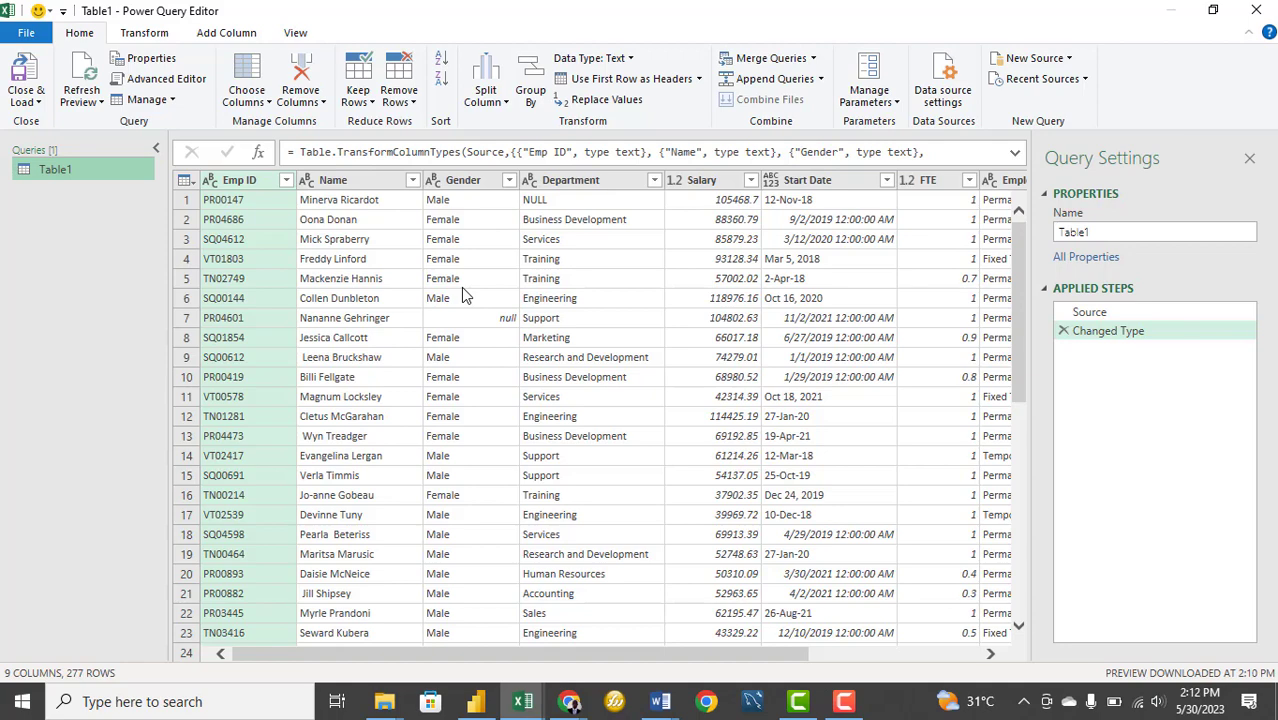
Count the rows of the employee query and delete the resulting Counted Rows step
click(140, 34)
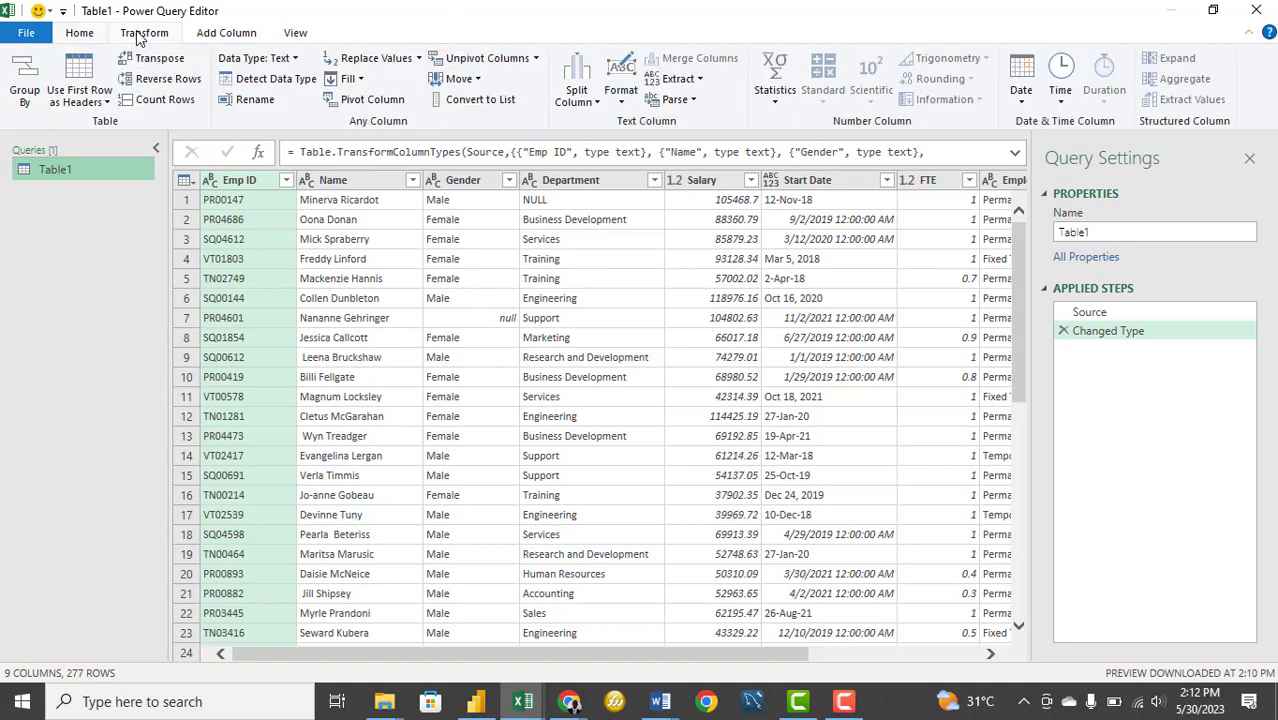
click(152, 100)
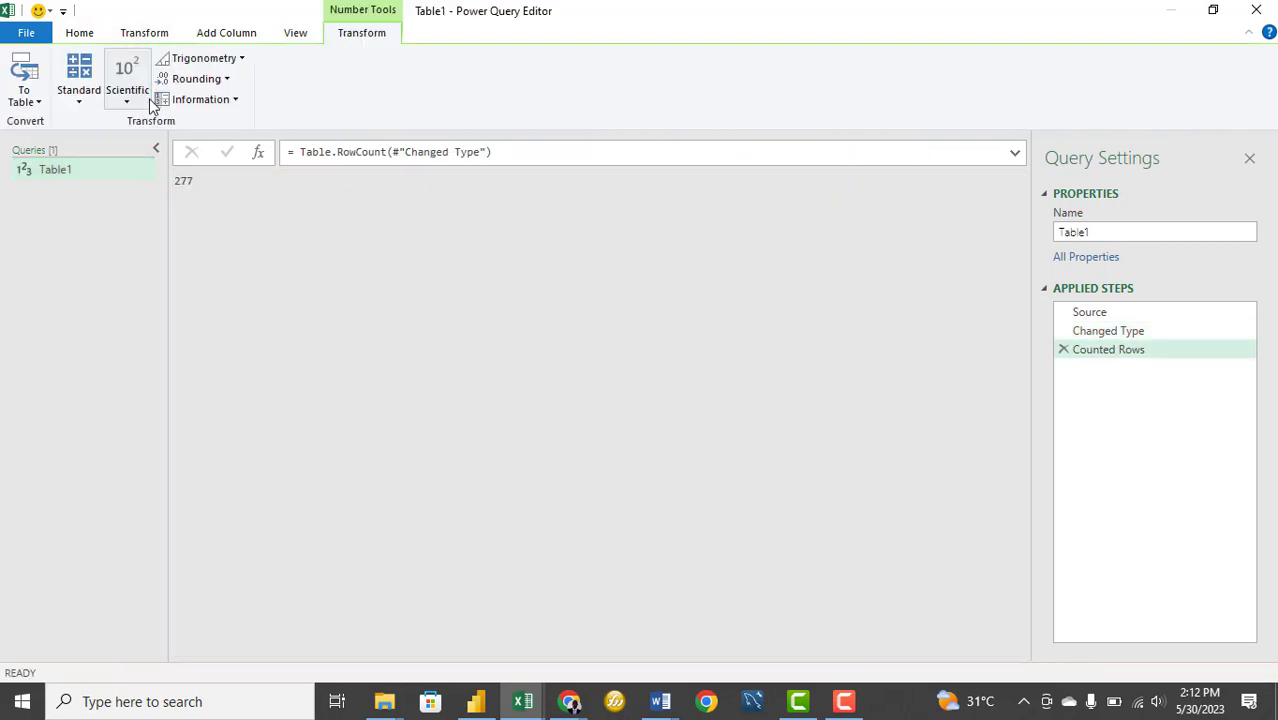
click(1064, 350)
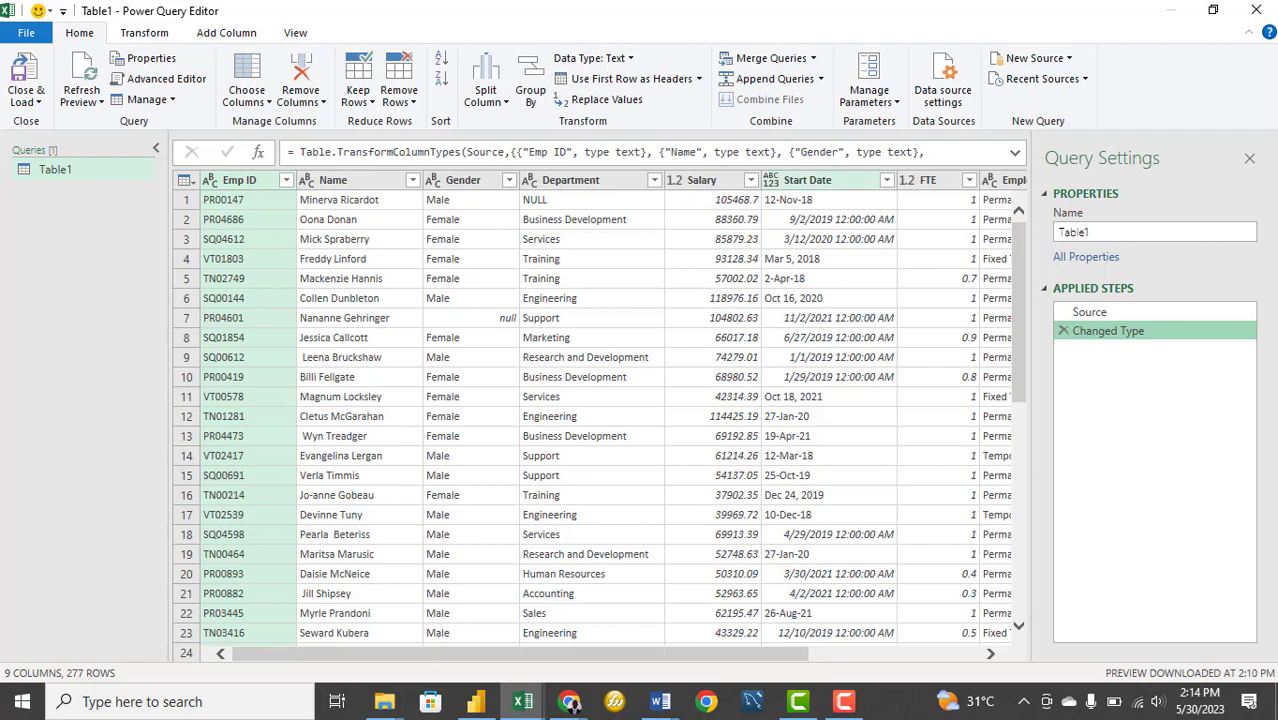
Look through the table-level commands for keeping and removing rows in the employee query
click(185, 182)
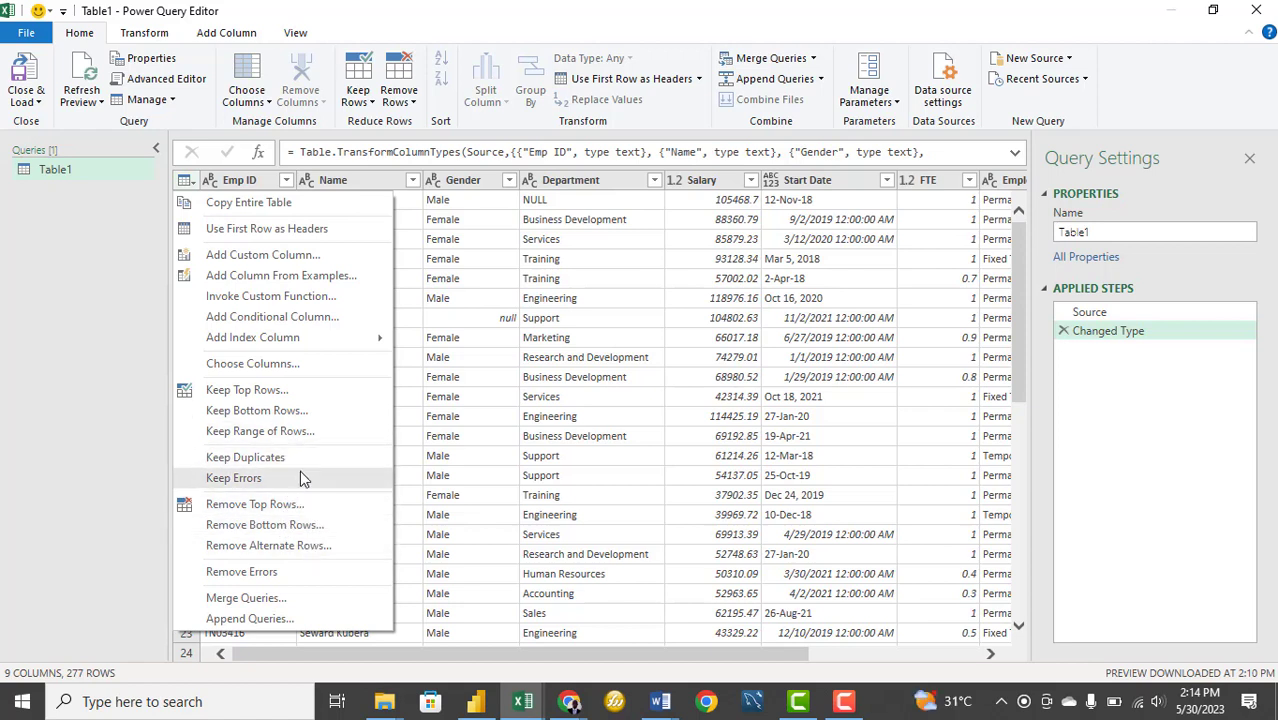
click(196, 181)
click(196, 181)
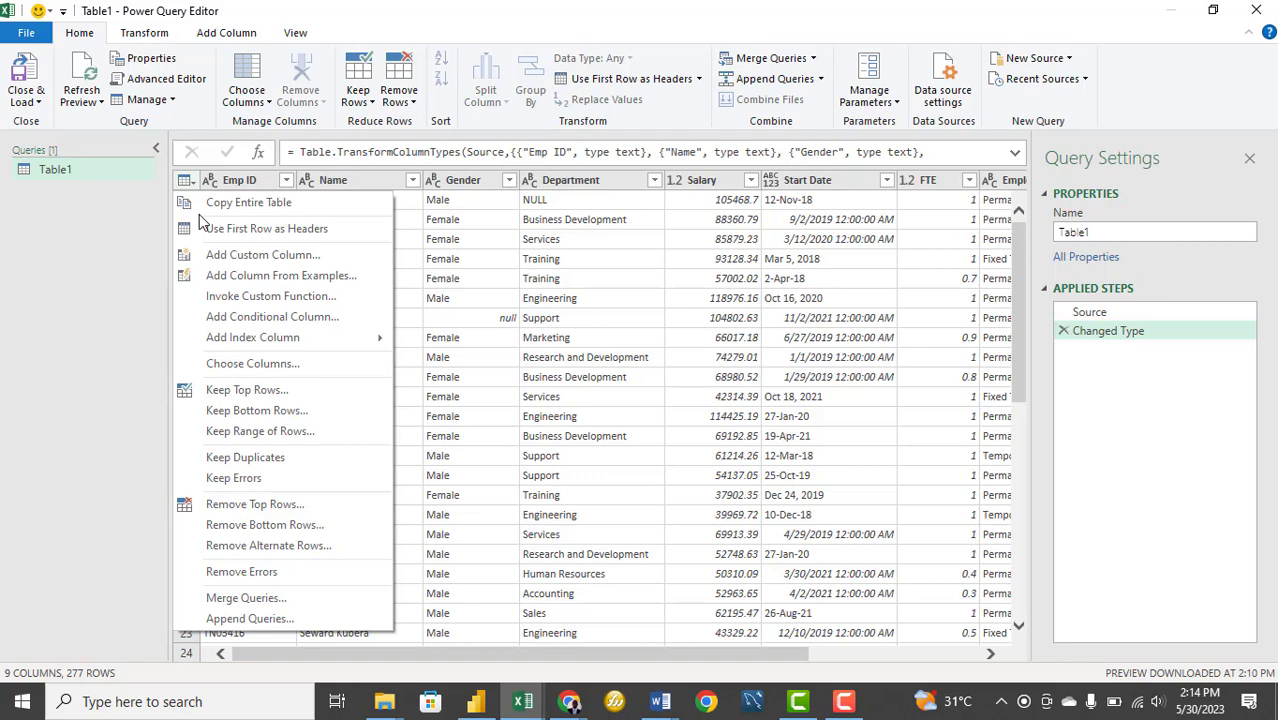
click(600, 352)
click(600, 356)
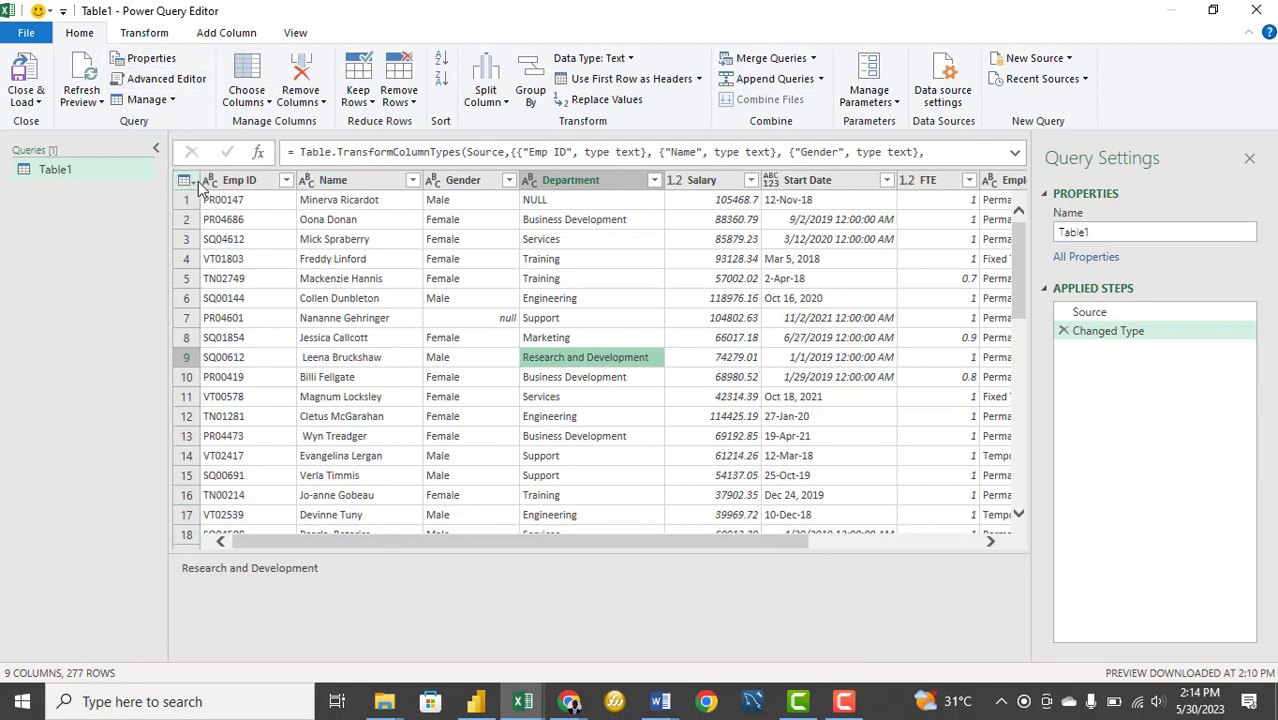
click(230, 244)
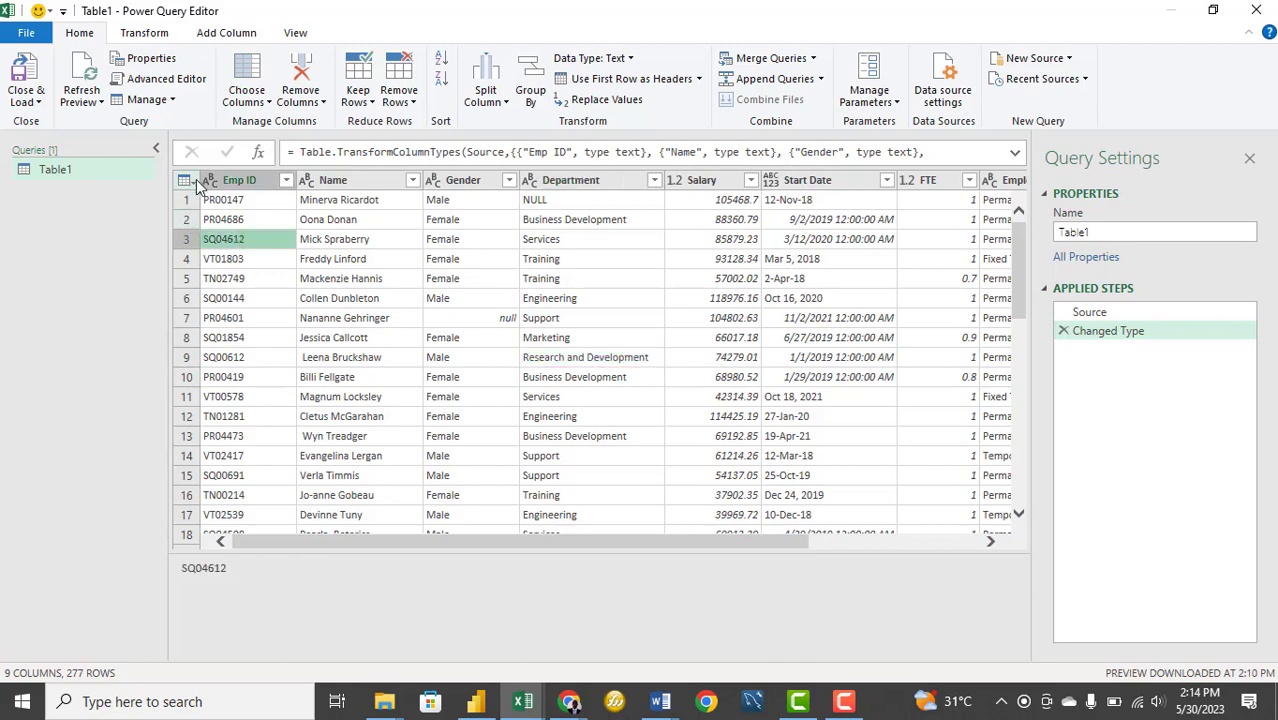
click(193, 182)
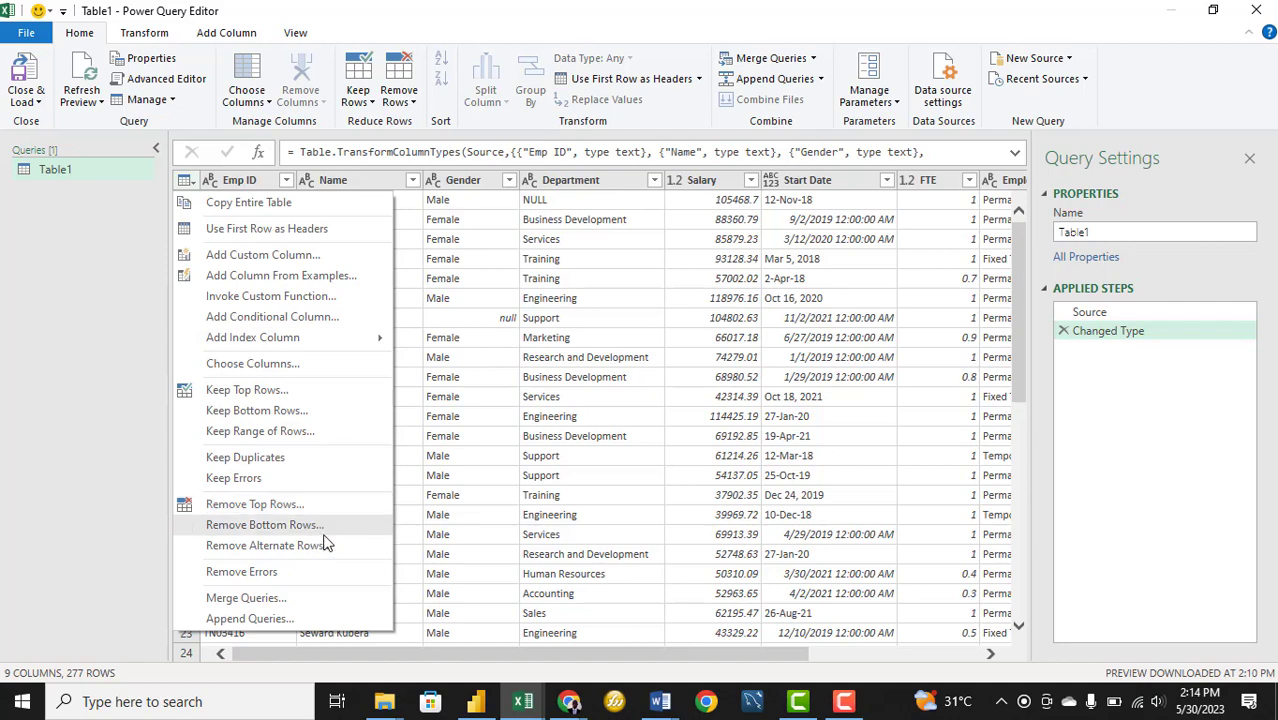
click(497, 504)
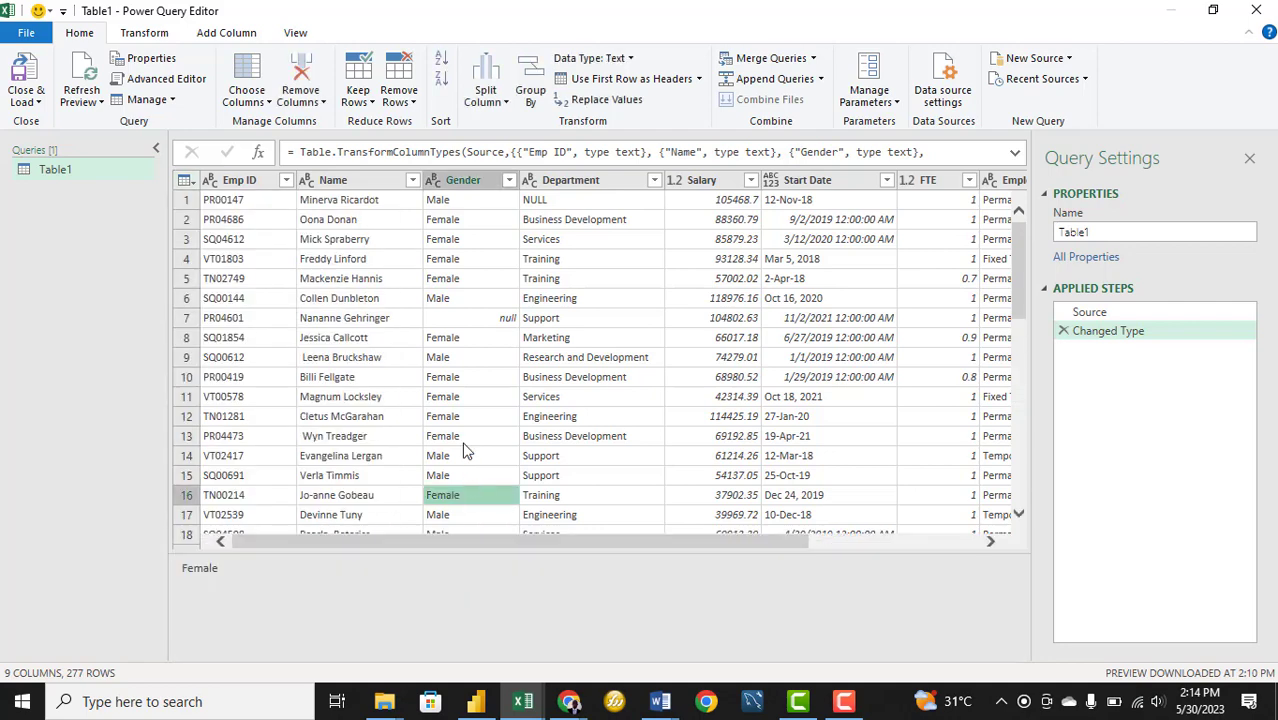
Examine the Emp ID filter values, the available transform and table commands, and further rows of the employee query
click(288, 184)
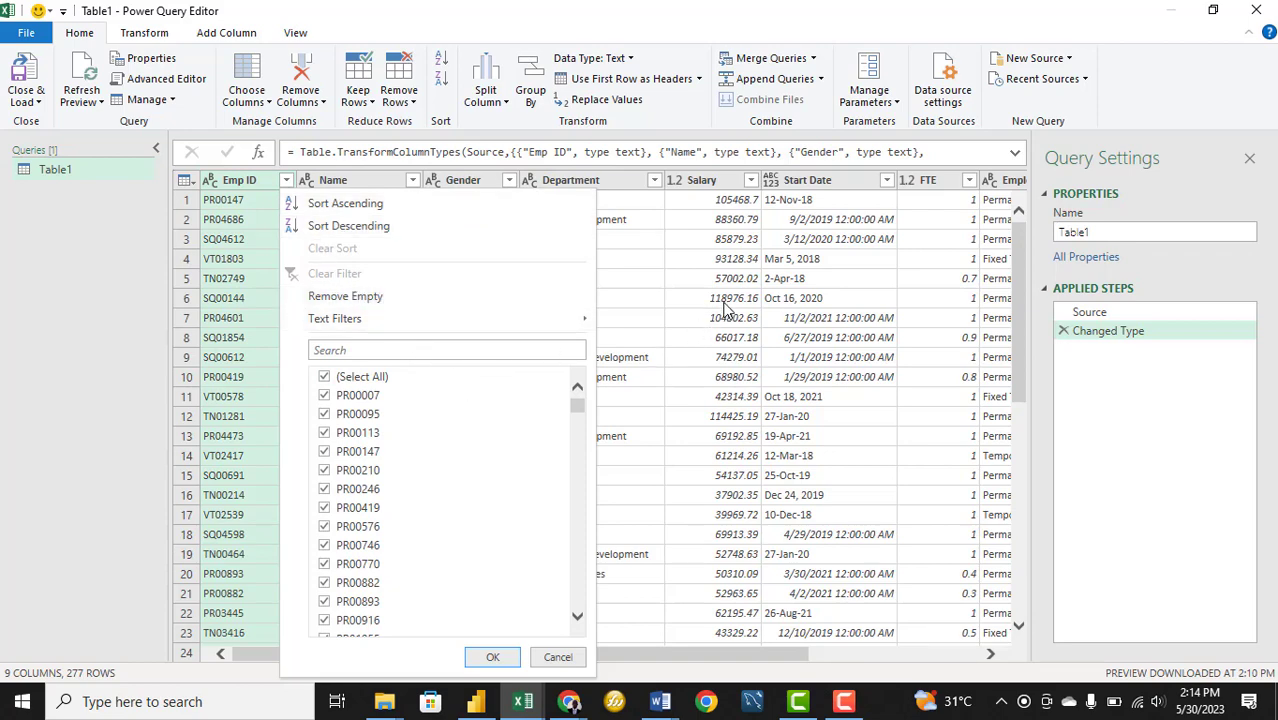
click(815, 260)
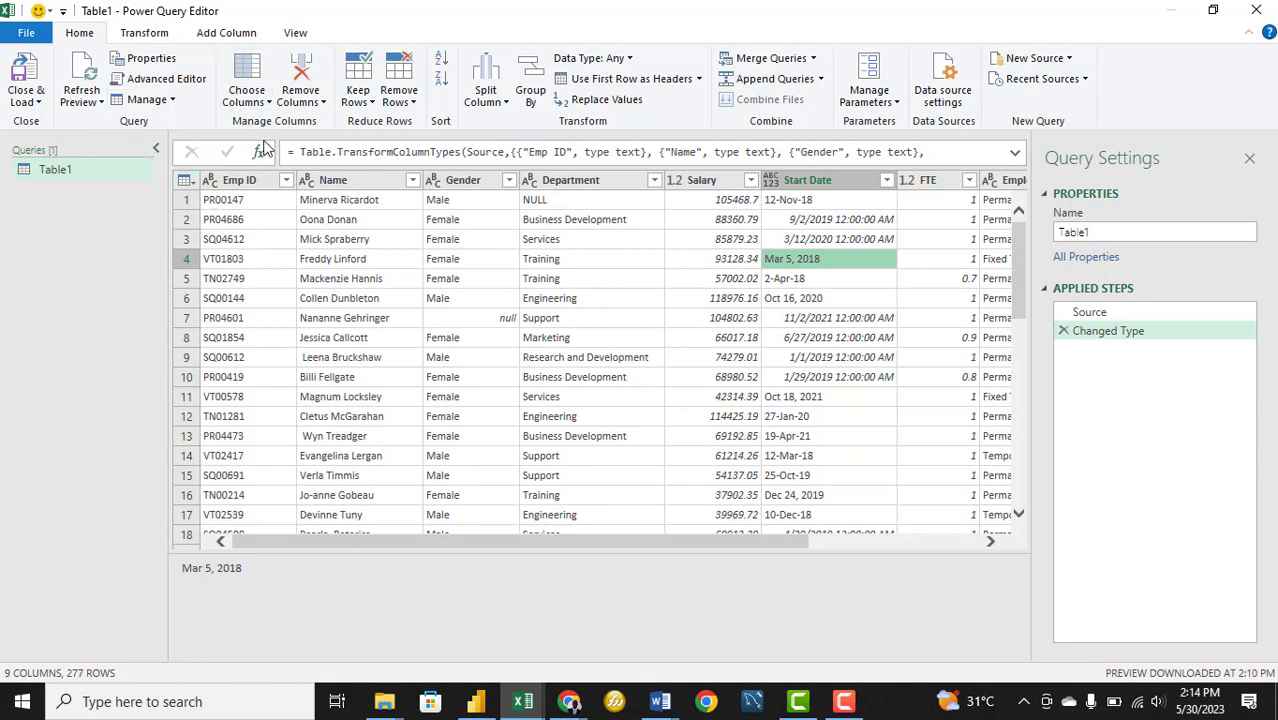
click(150, 34)
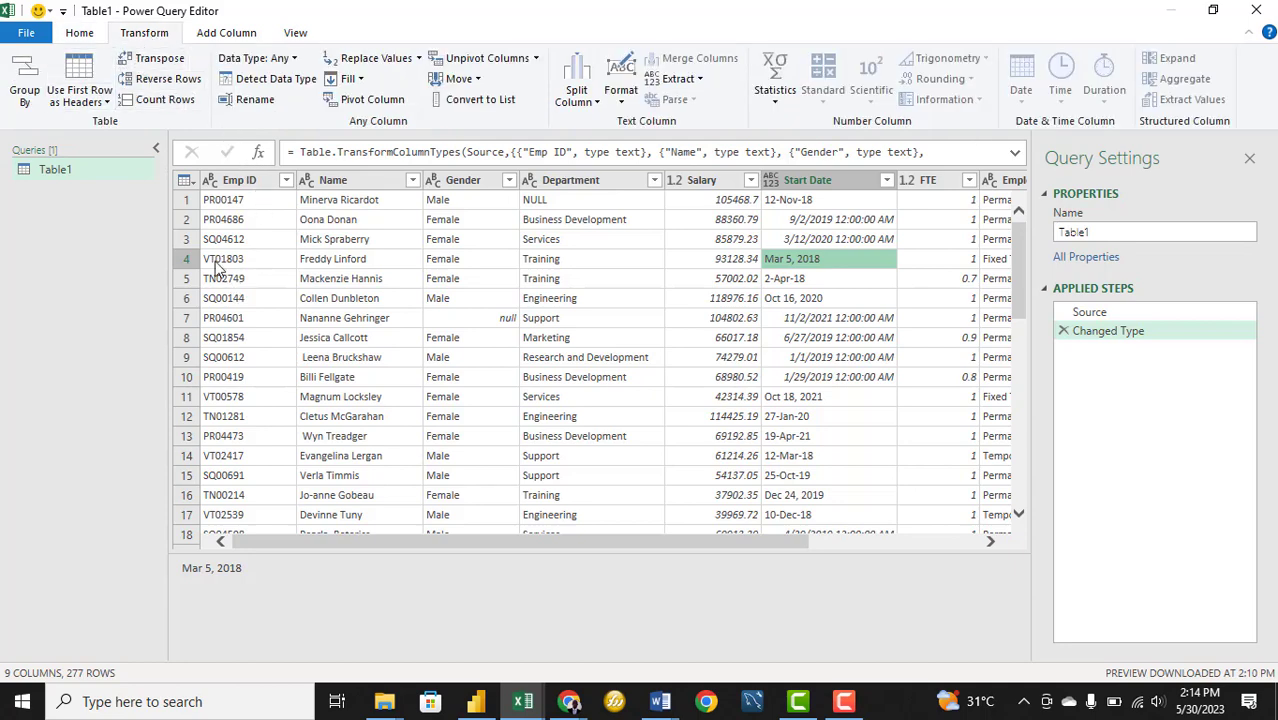
click(80, 35)
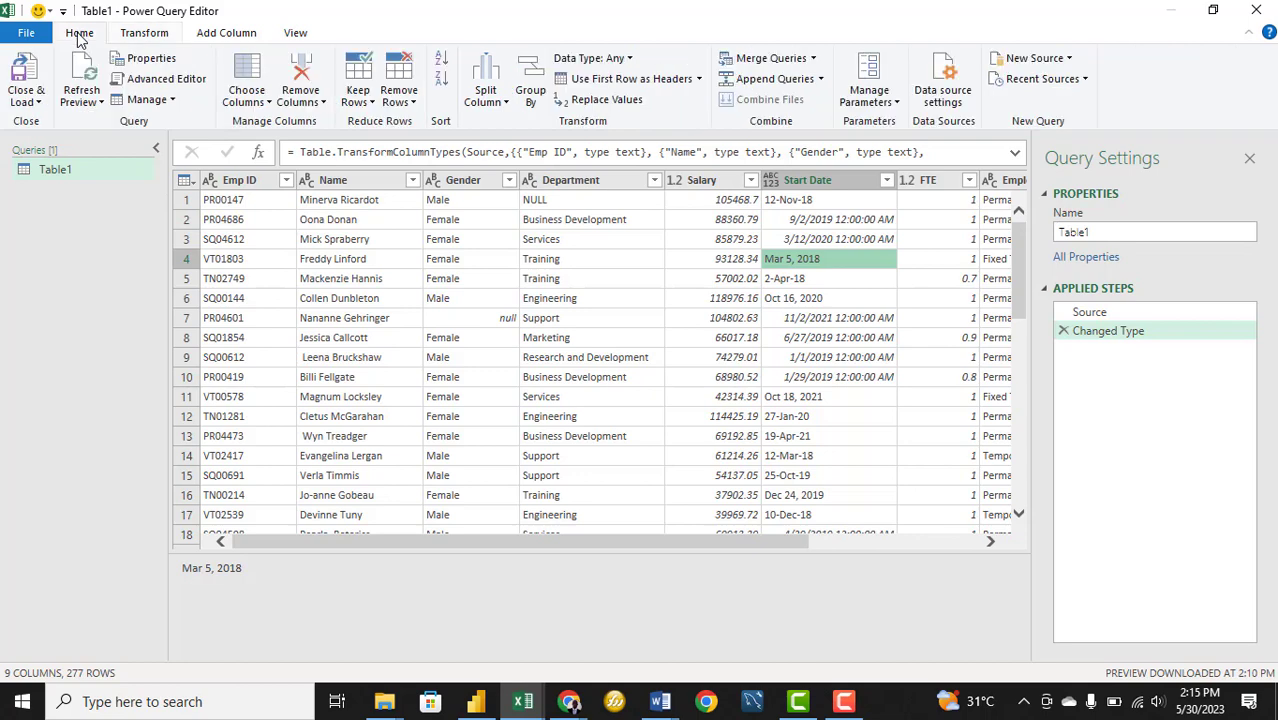
click(194, 184)
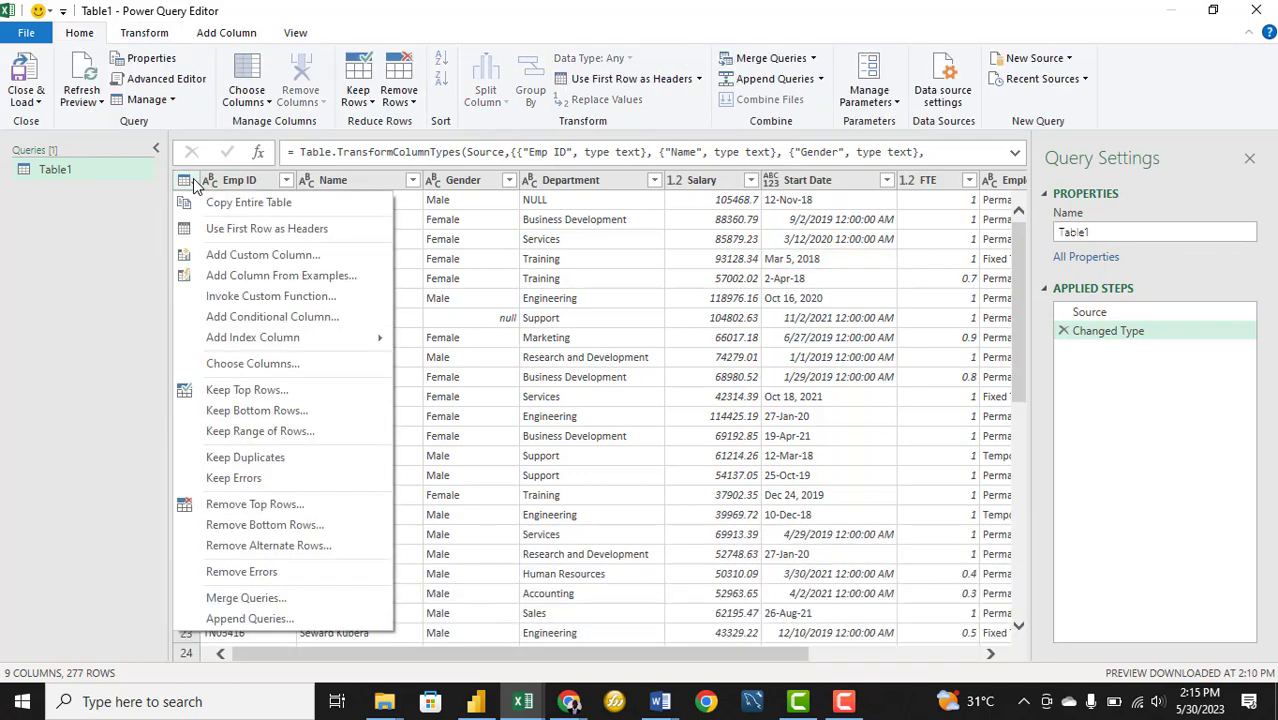
click(481, 379)
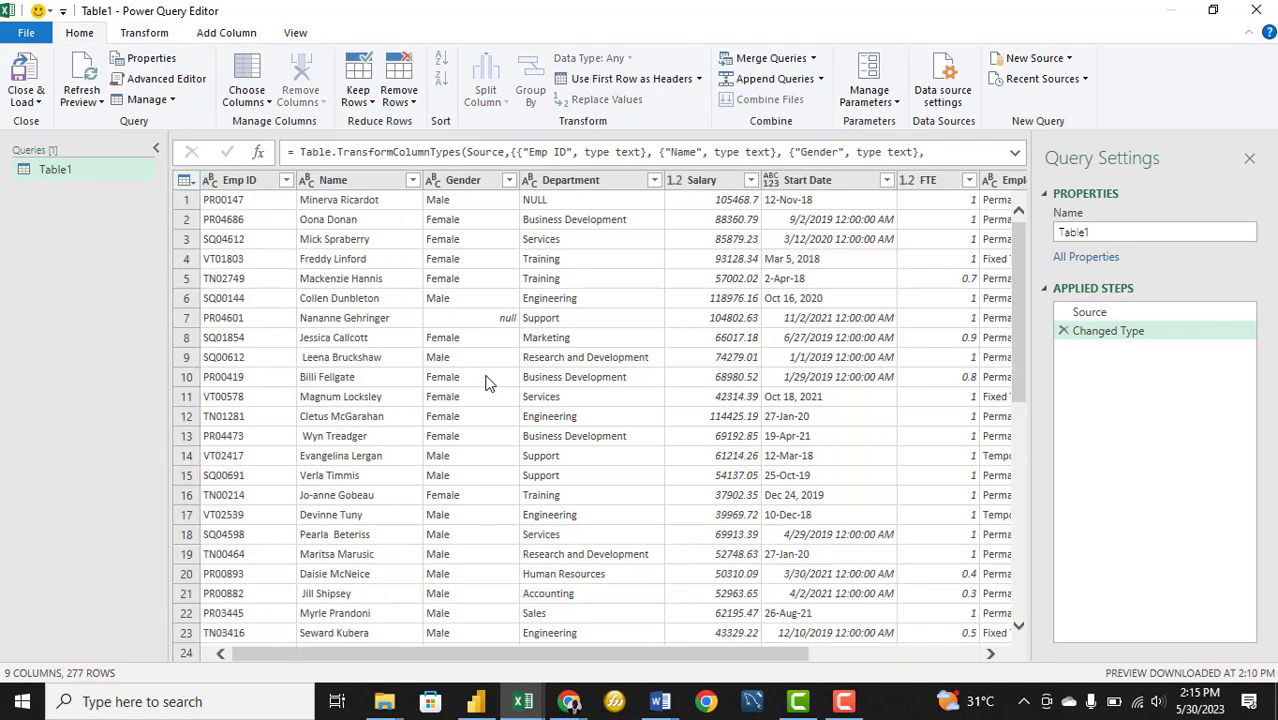
click(286, 181)
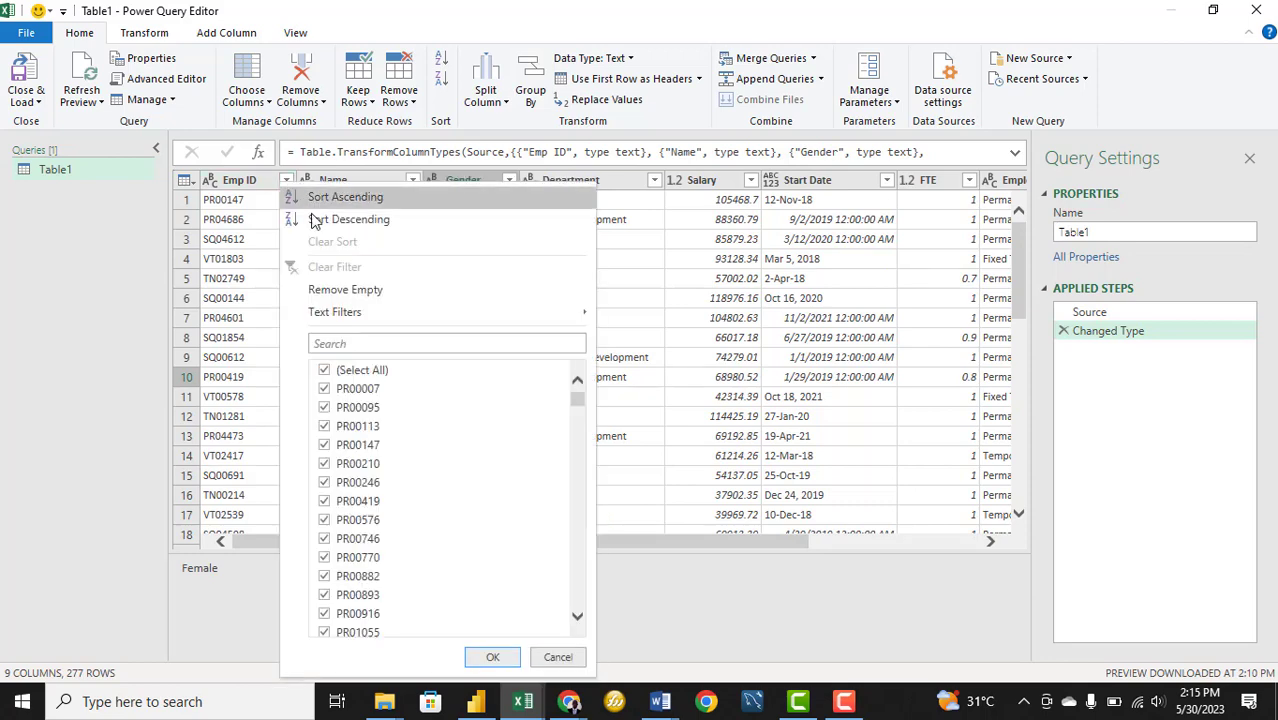
mouse_move(573, 404)
mouse_down()
mouse_move(583, 613)
mouse_move(578, 392)
mouse_up()
click(728, 377)
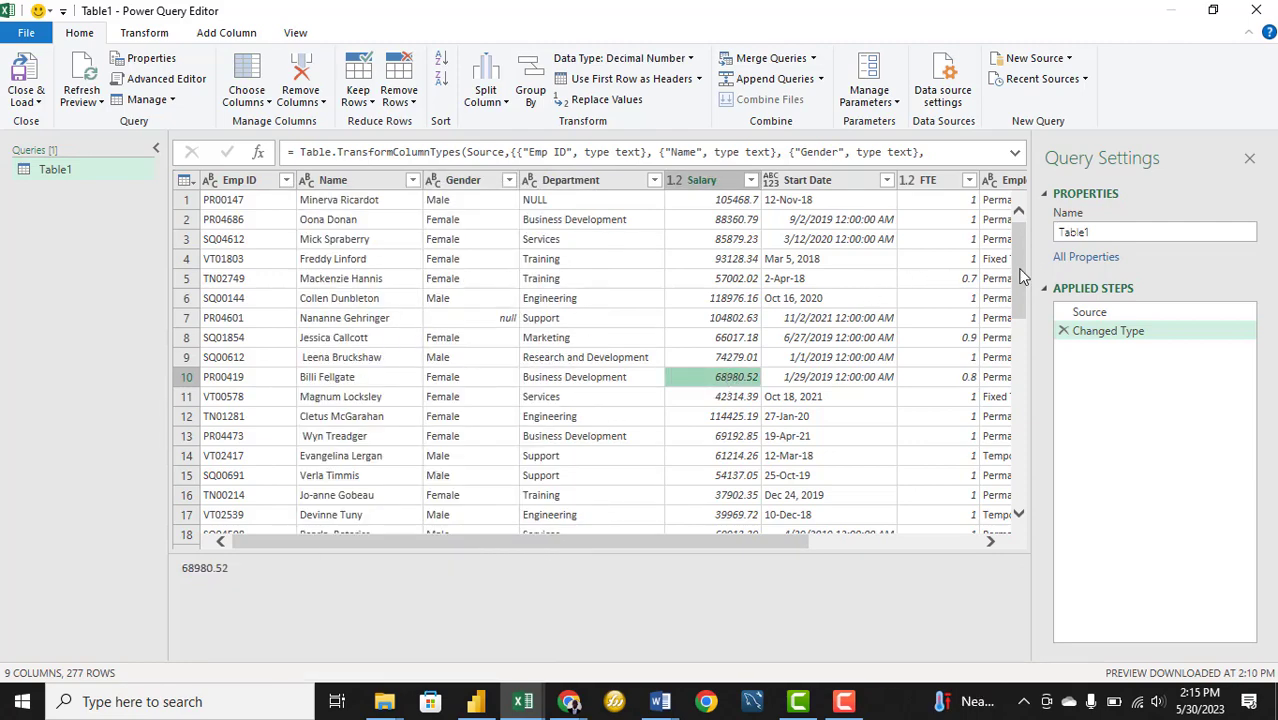
click(1022, 482)
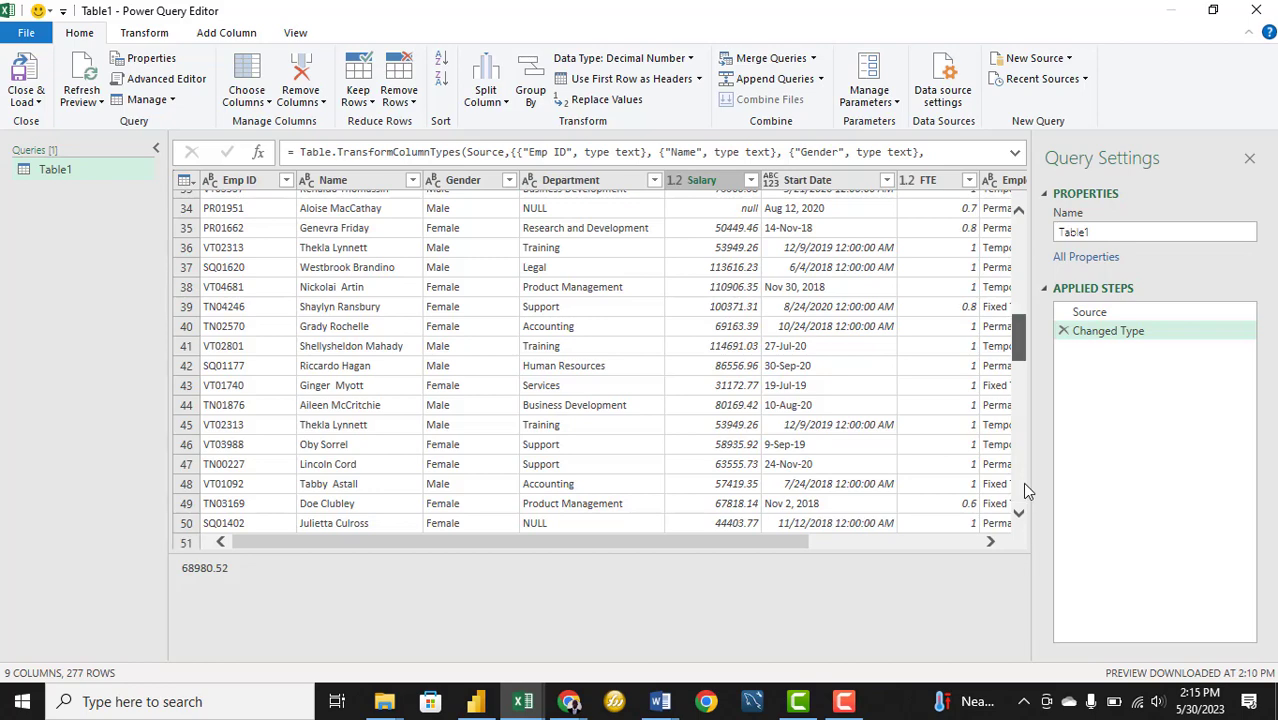
Switch to Power BI Desktop to view the HR analysis dashboard and return to the HR dataset 3 query in Excel
click(475, 701)
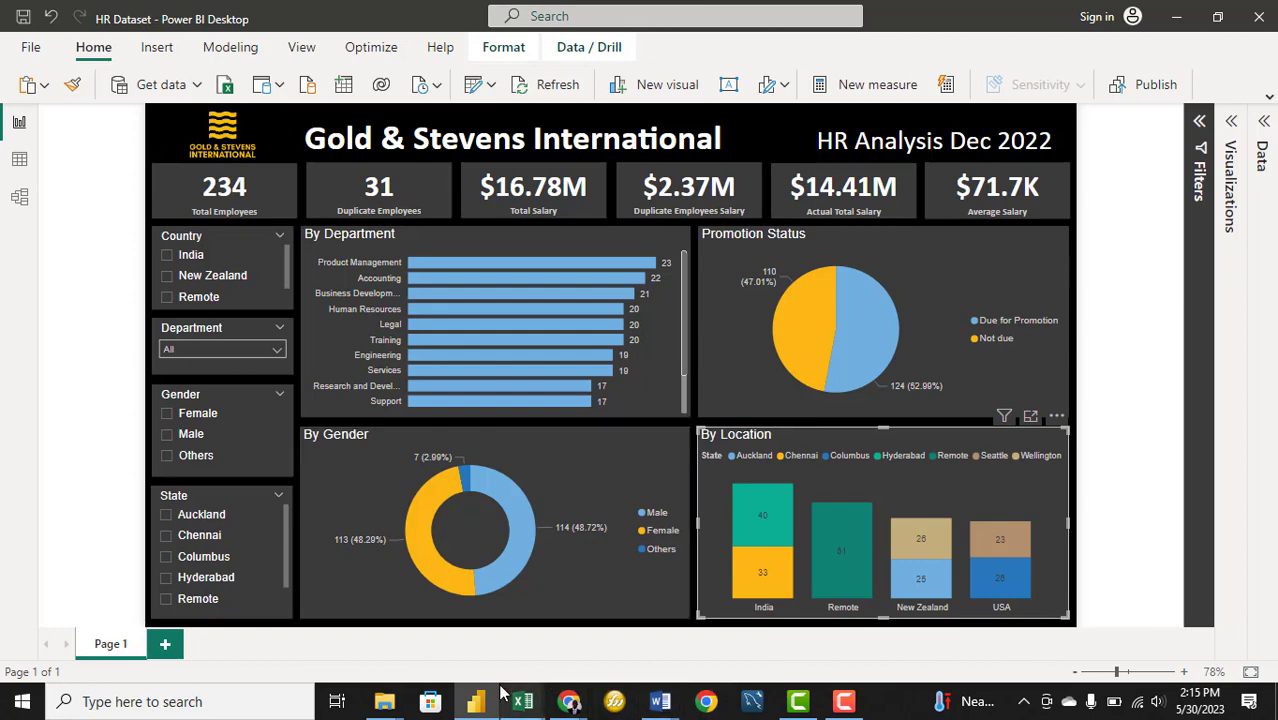
mouse_move(522, 706)
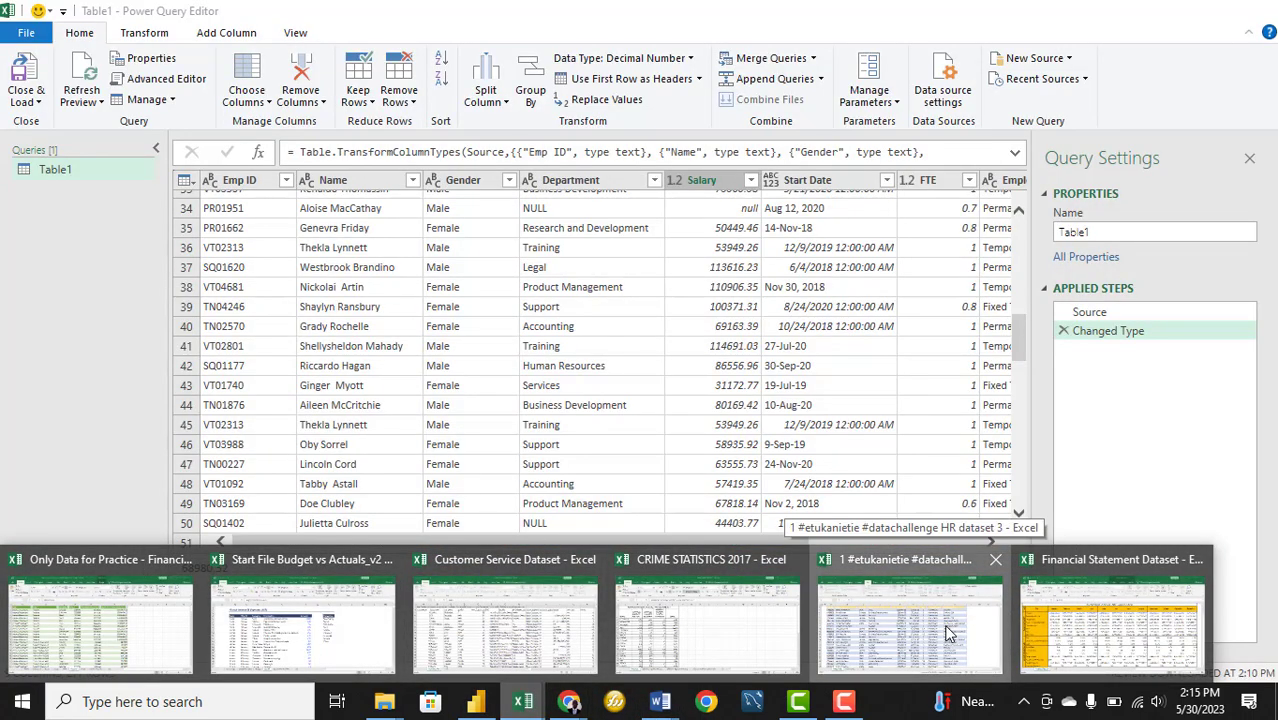
click(950, 633)
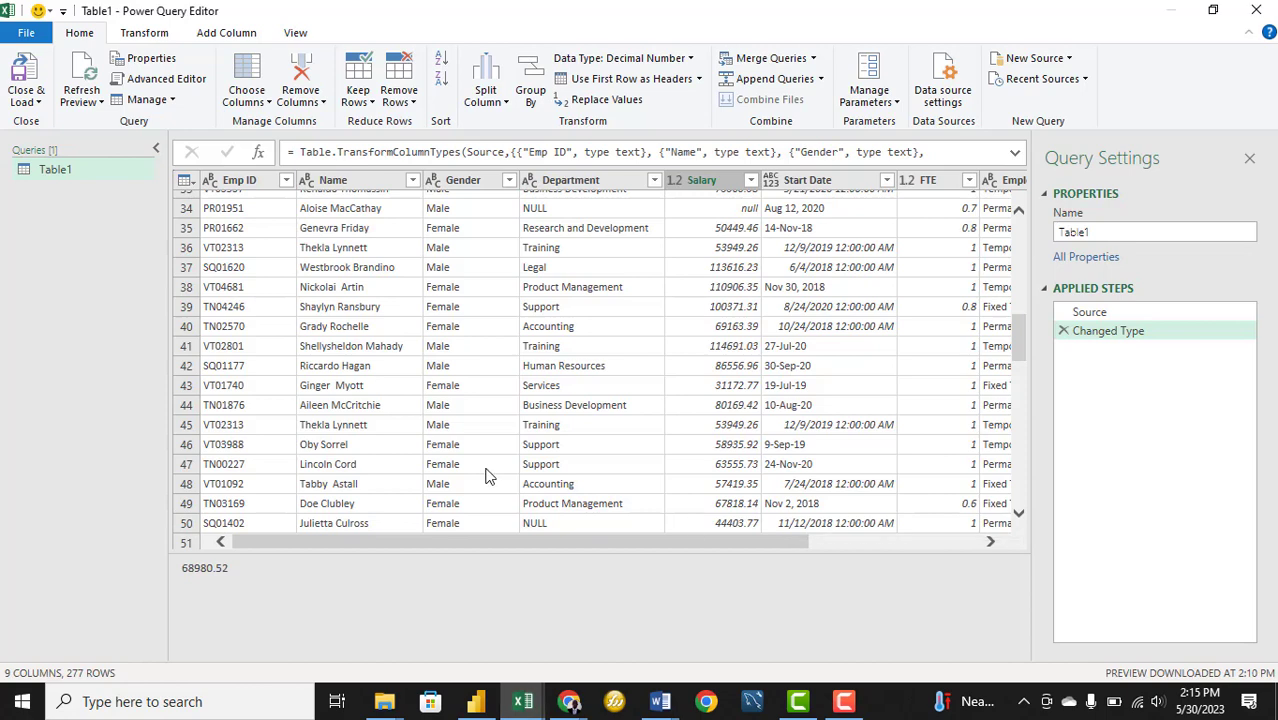
Close the Power Query Editor and discard the query changes
click(194, 183)
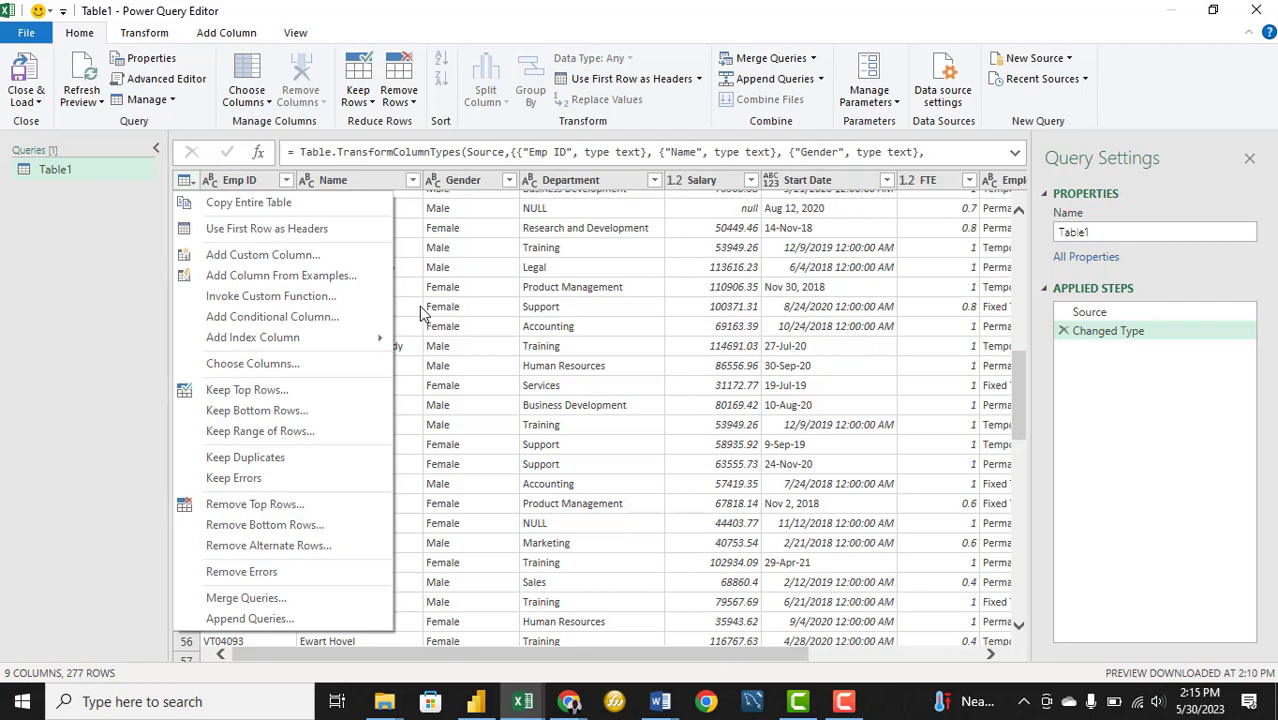
click(558, 412)
click(558, 412)
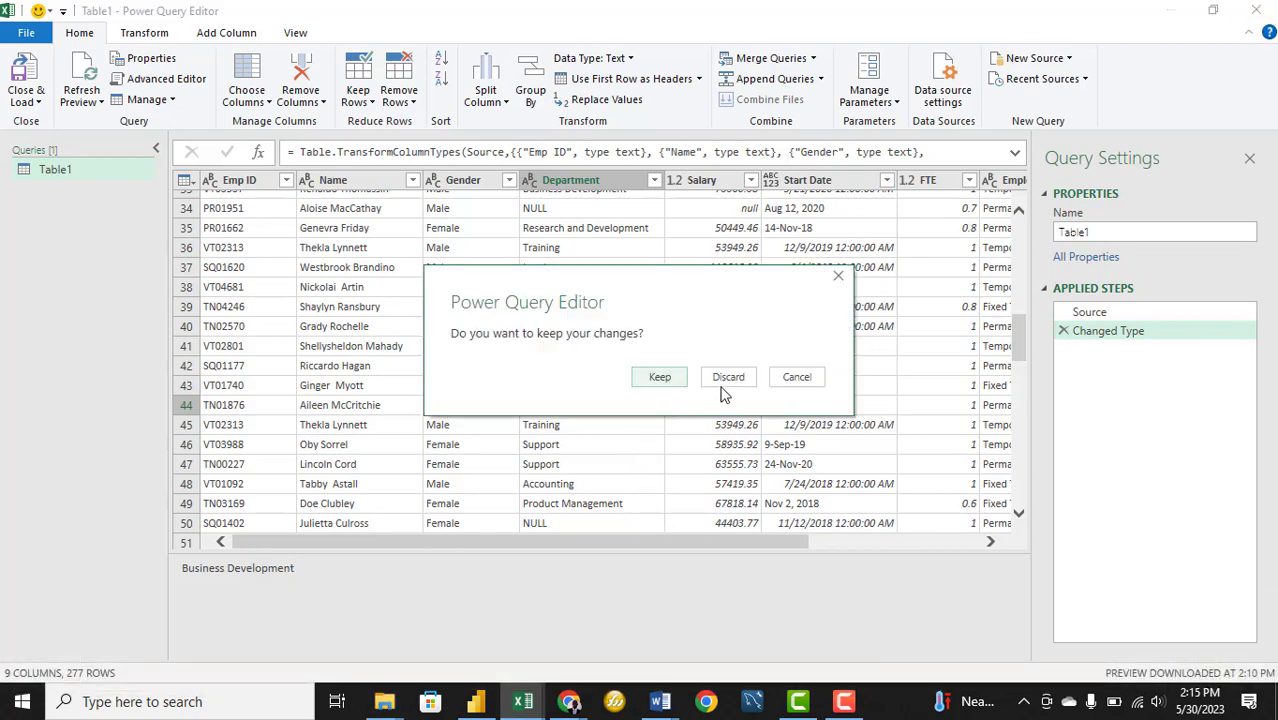
click(731, 374)
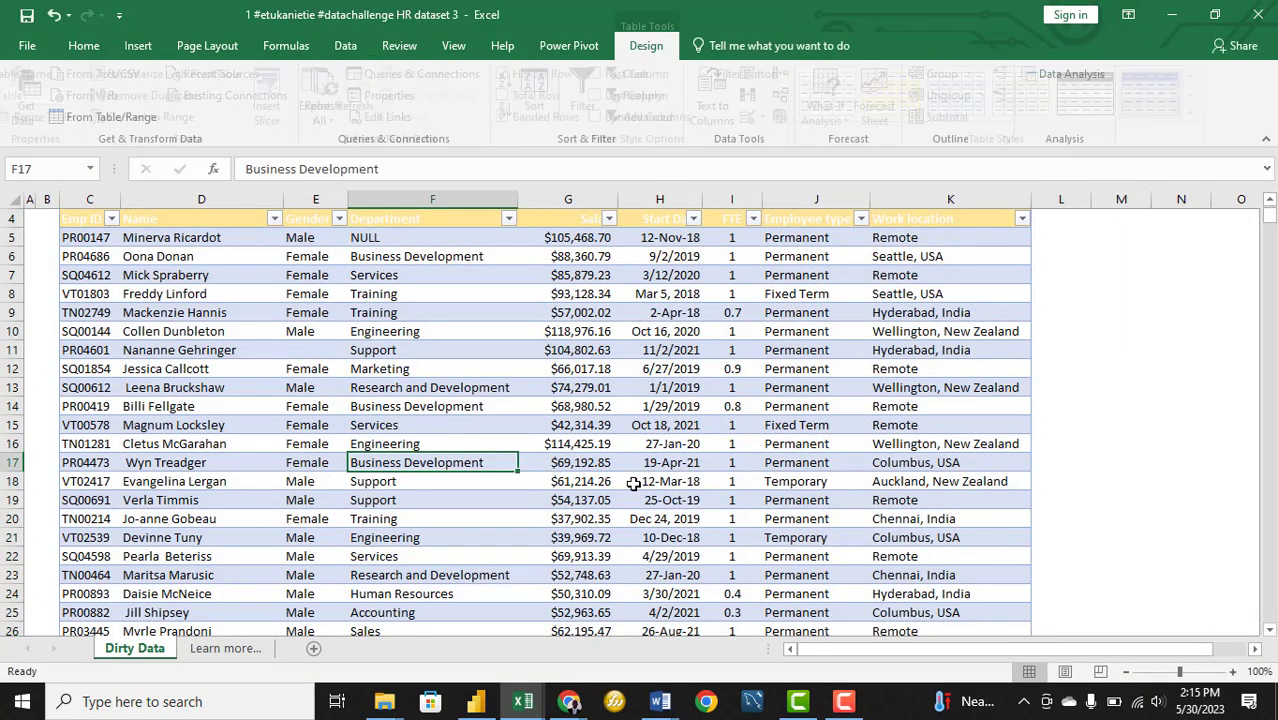
Close the HR dataset 3 workbook without saving its changes
scroll(614, 477, up, 1)
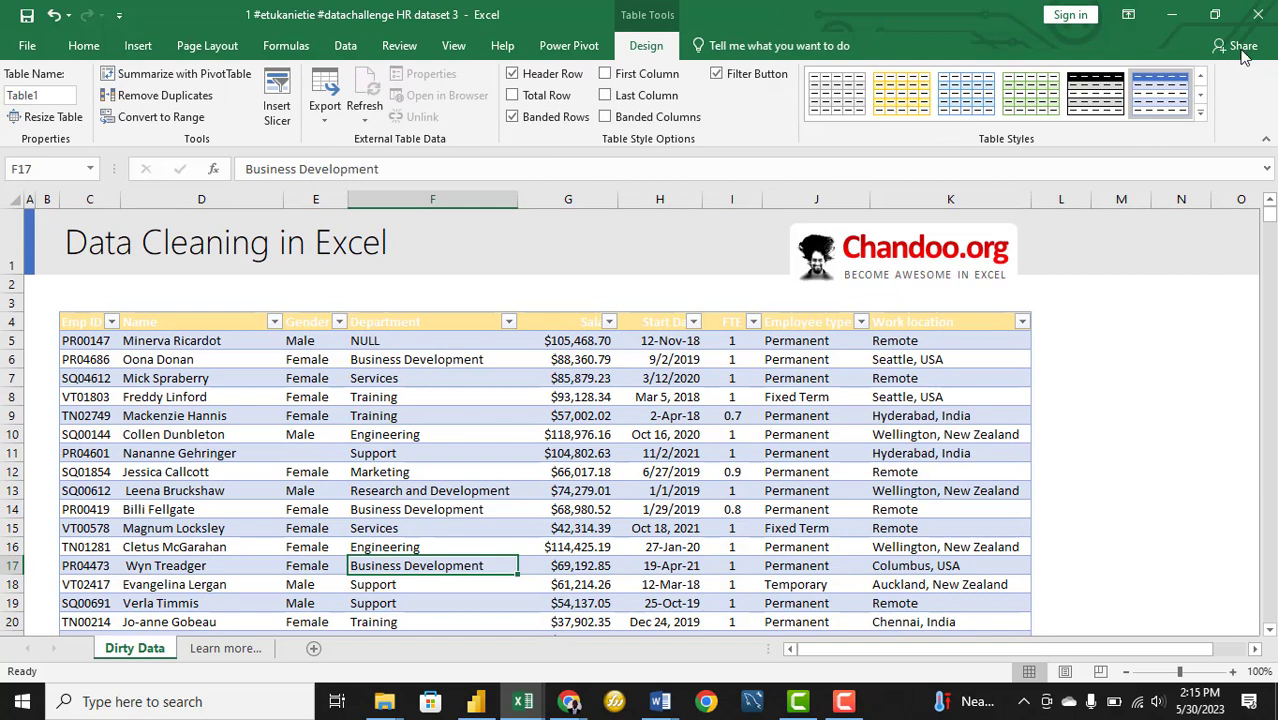
click(1257, 14)
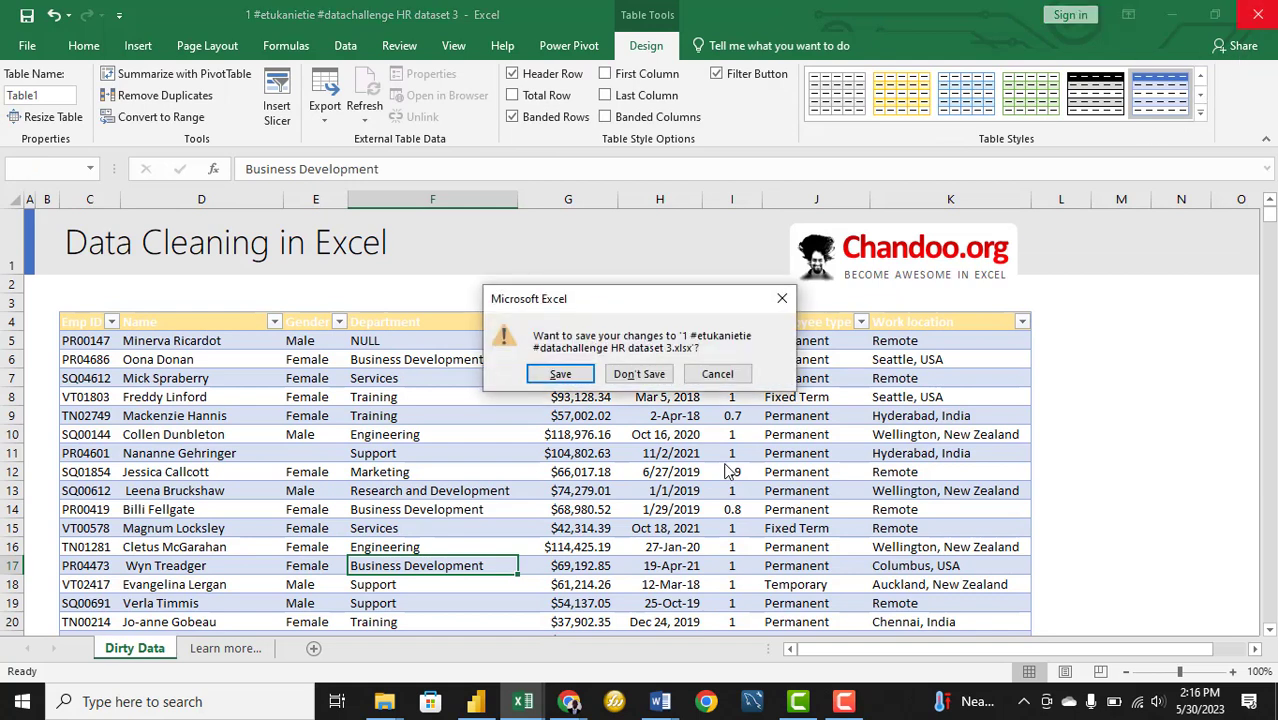
click(652, 375)
Open the #etukanietie #datachallenge HR dataset 3 workbook from Documents > MAIN > 8 JAN23 POWER BI COURSE > 2 MAY CLASS > HR Dataset
click(384, 703)
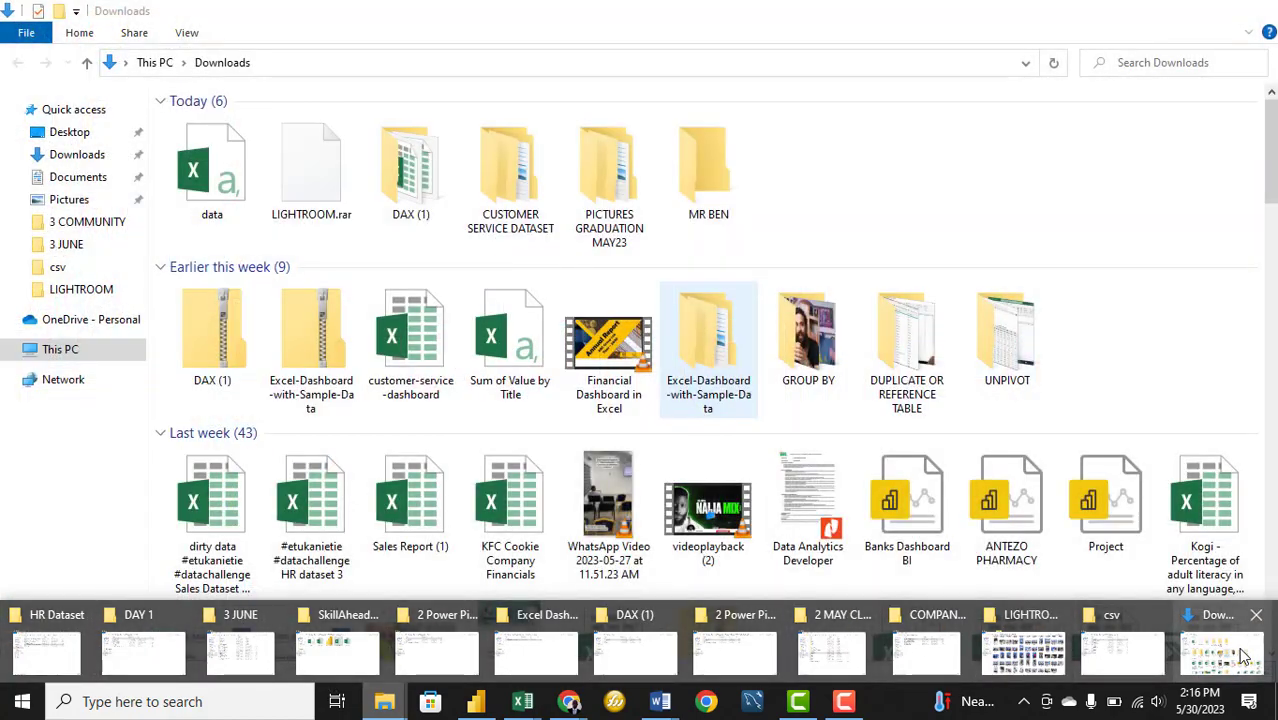
click(1220, 650)
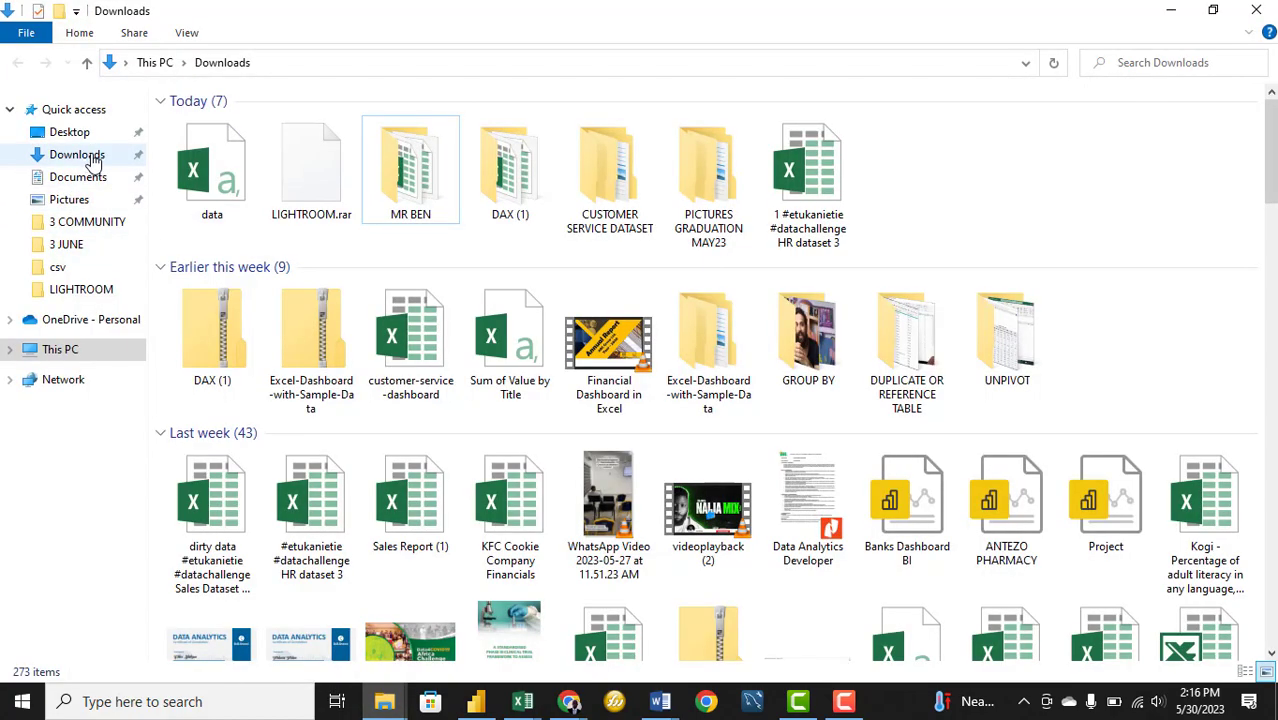
click(85, 177)
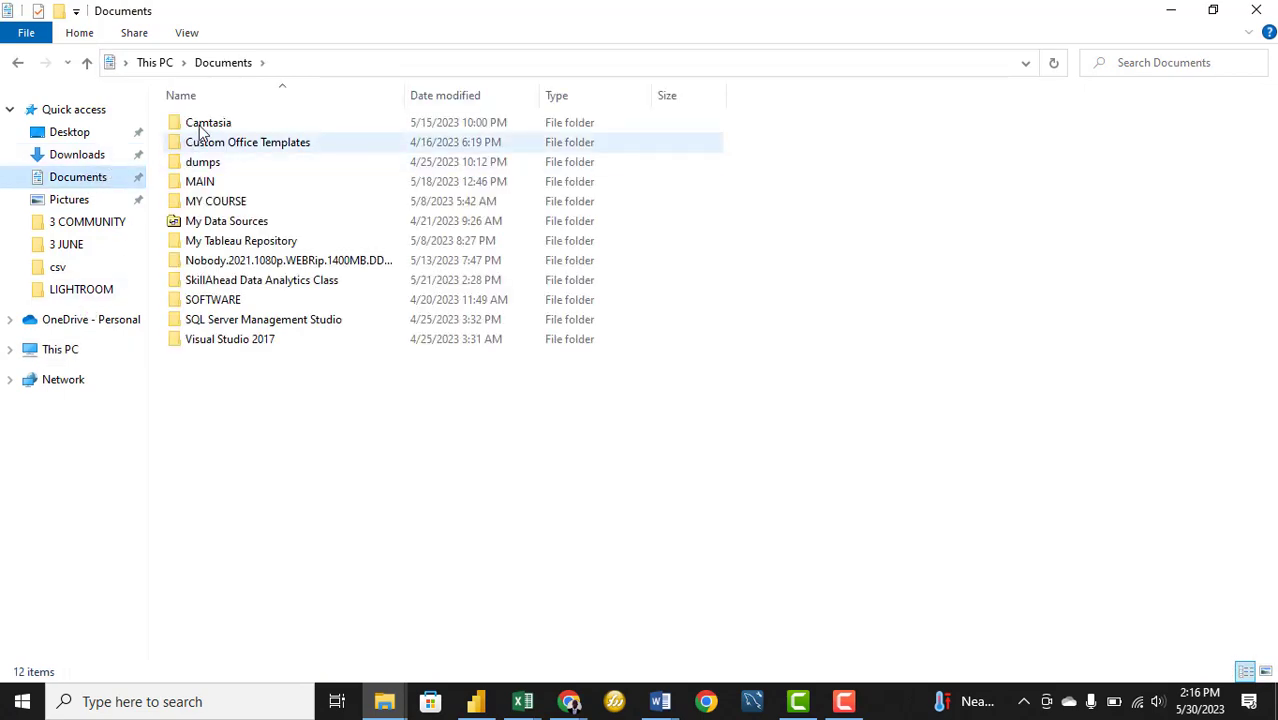
click(224, 183)
double_click(225, 183)
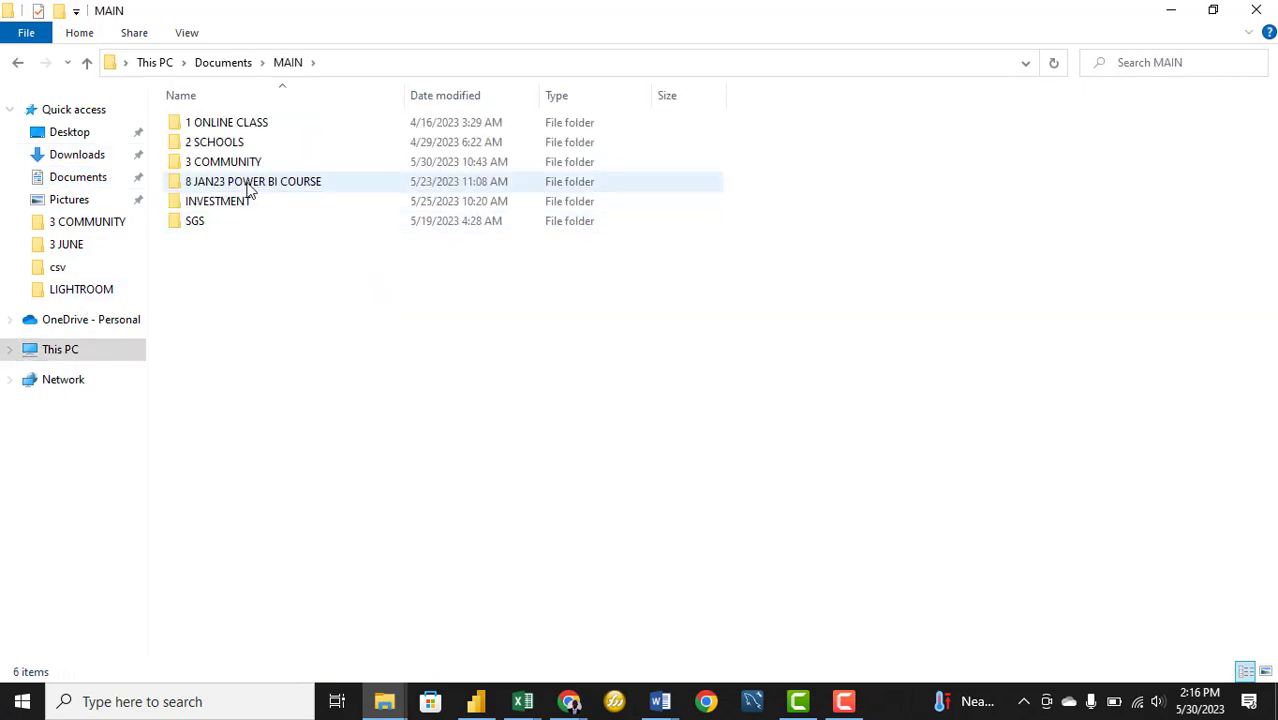
double_click(247, 185)
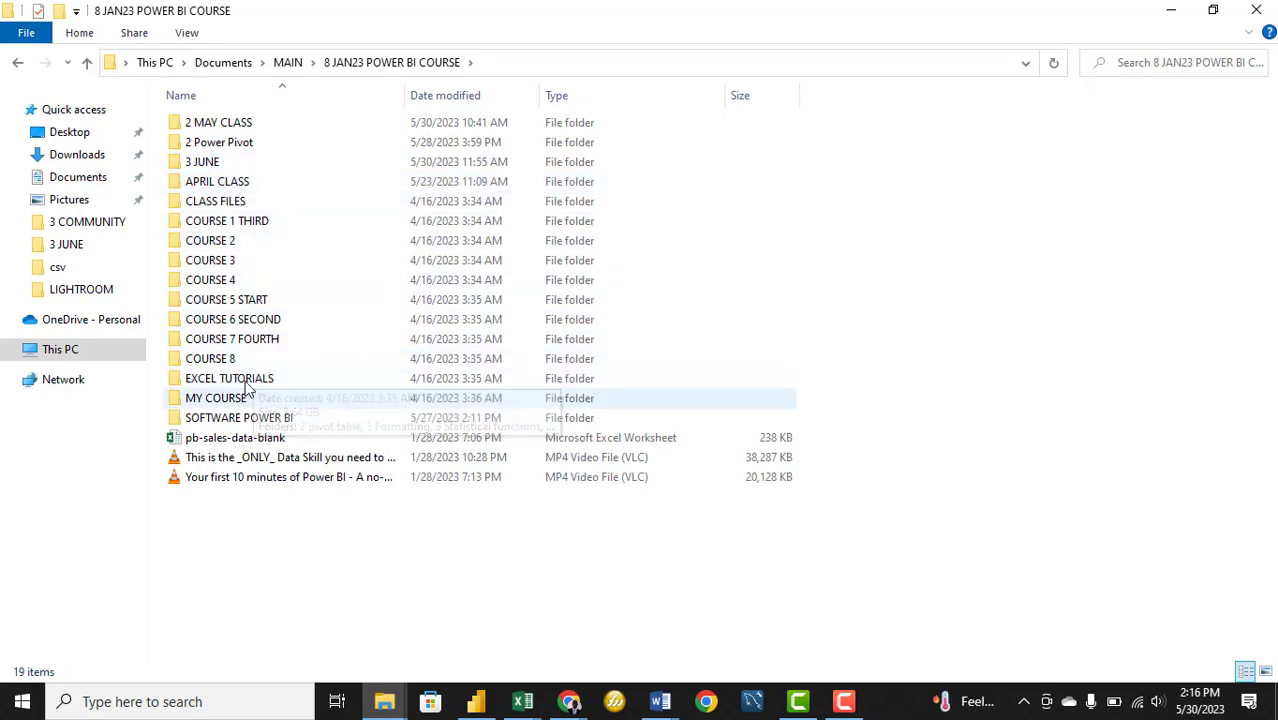
double_click(251, 123)
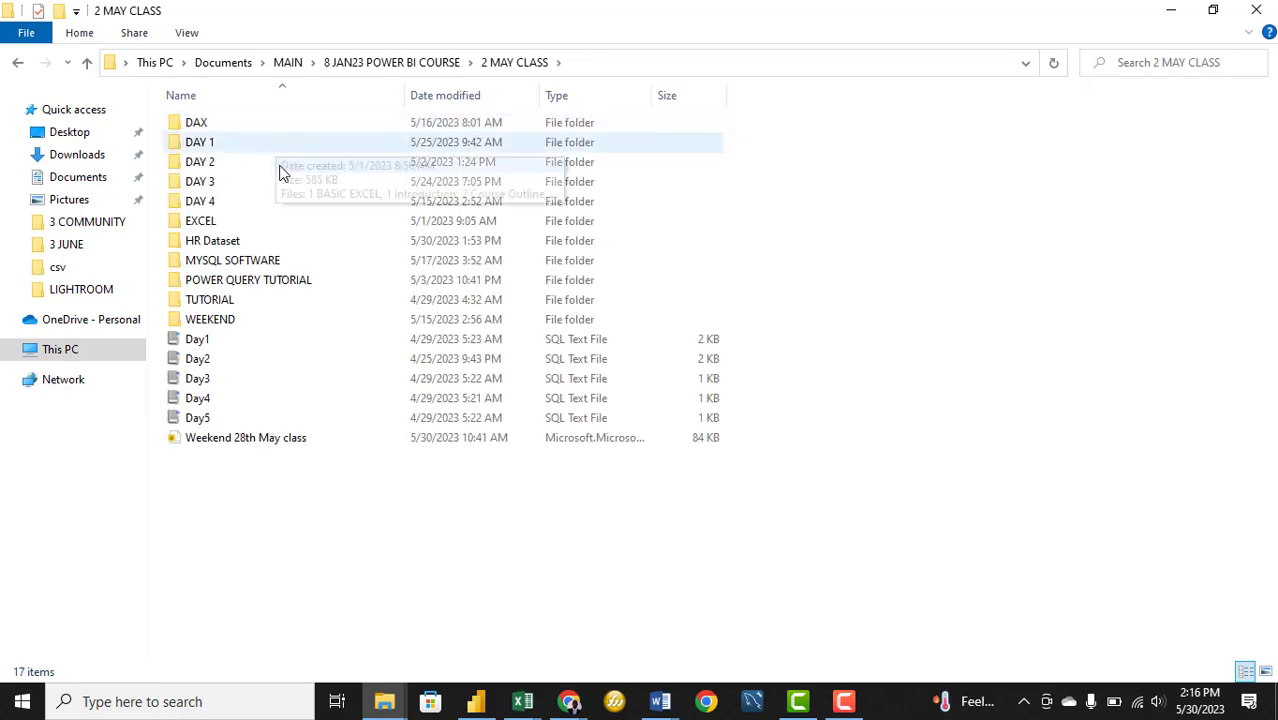
double_click(227, 243)
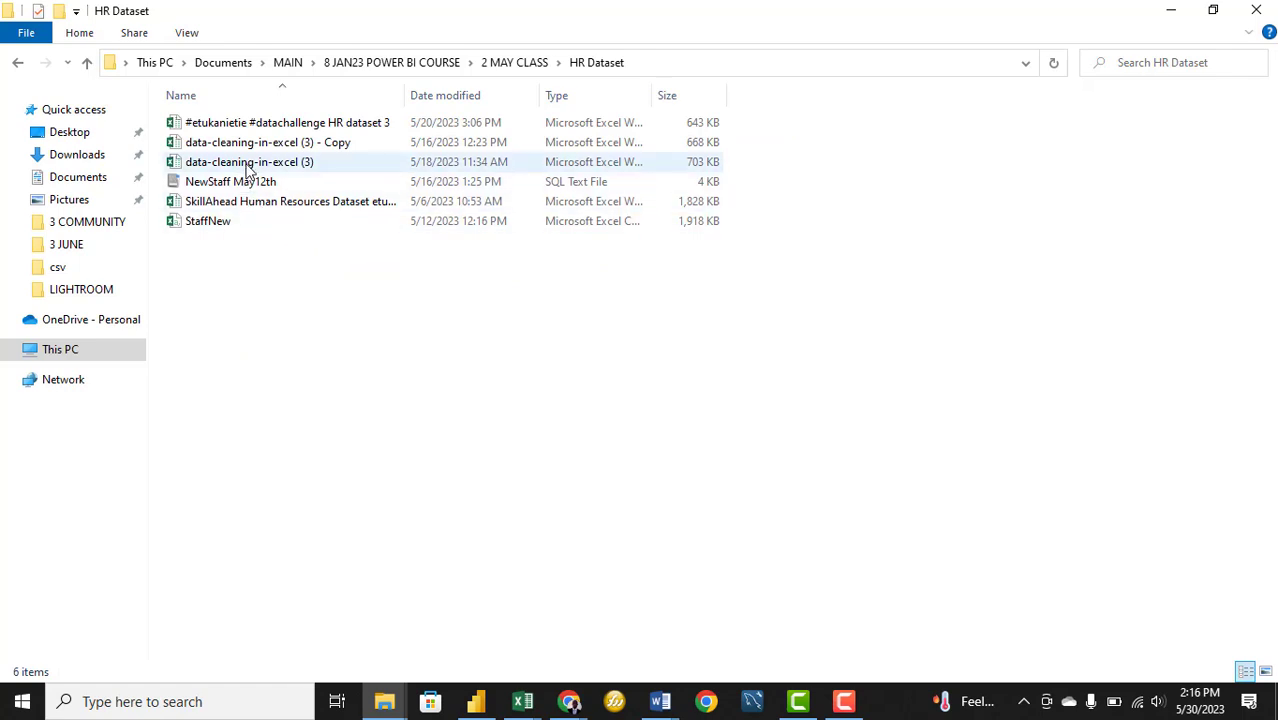
click(288, 128)
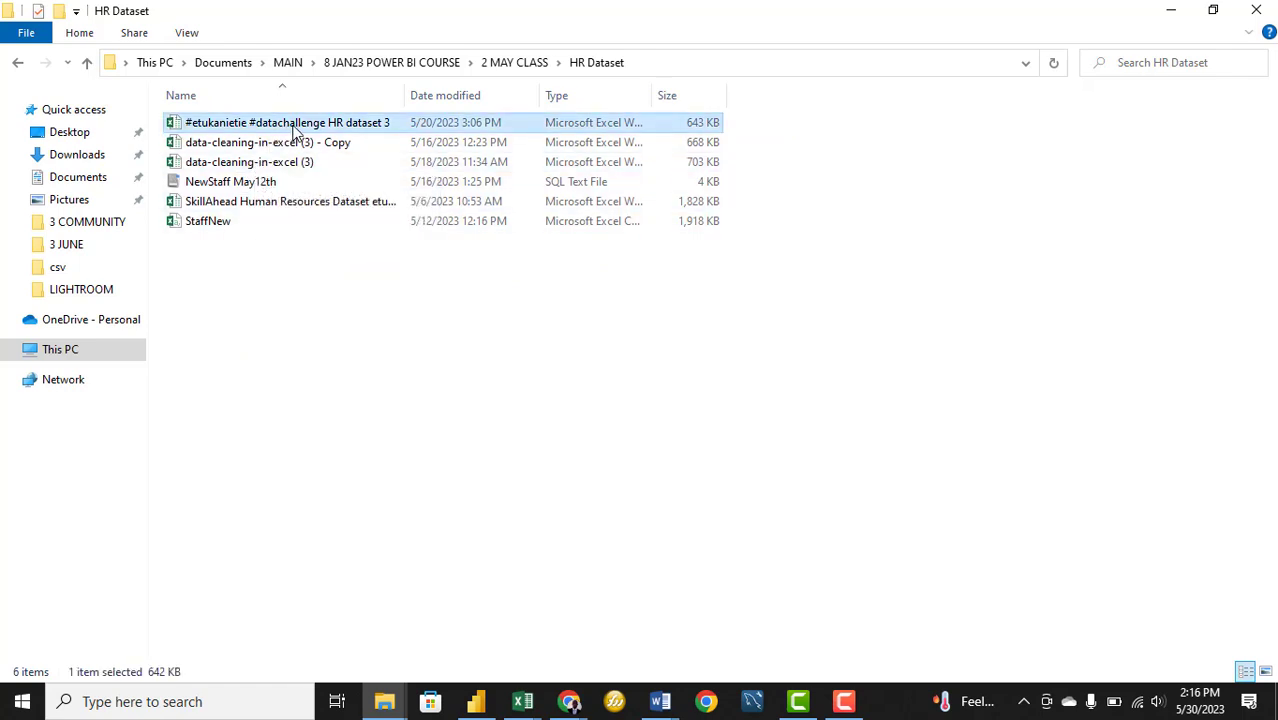
double_click(295, 128)
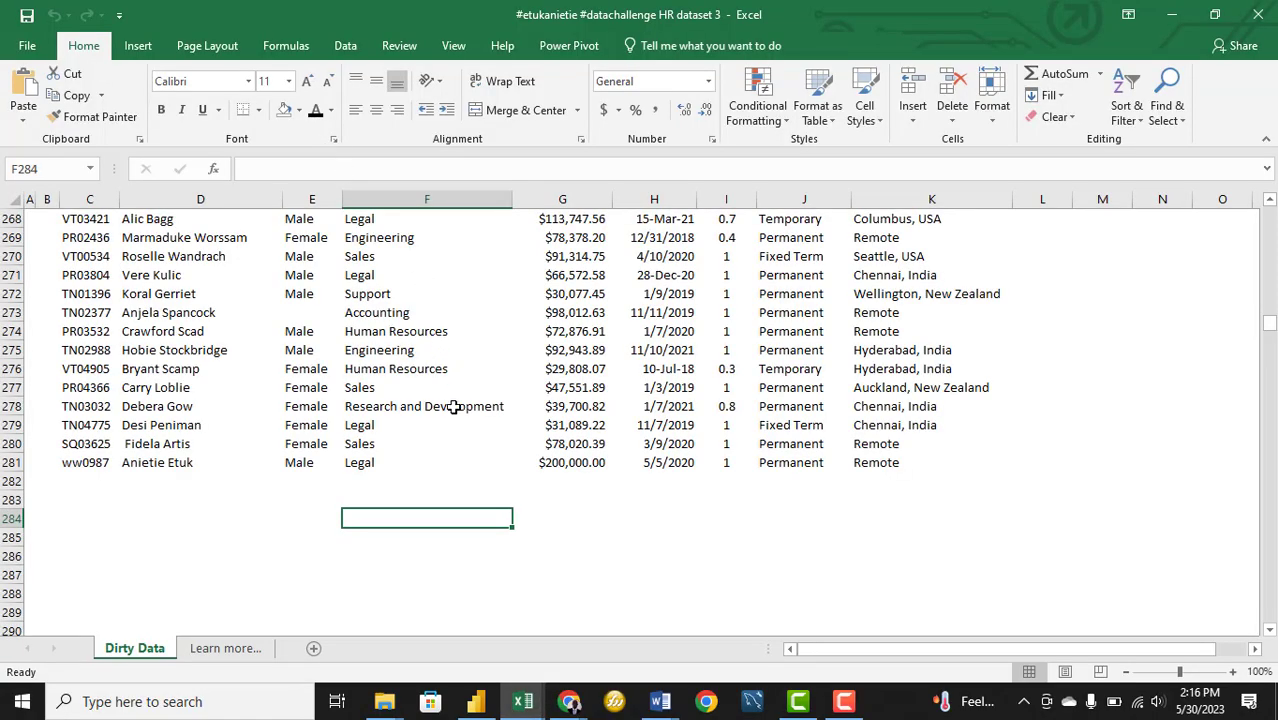
Load the employee data range C4:K281 of the Dirty Data sheet into Power Query as a table with headers
scroll(474, 415, up, 6)
drag(1270, 321, 1270, 212)
click(332, 484)
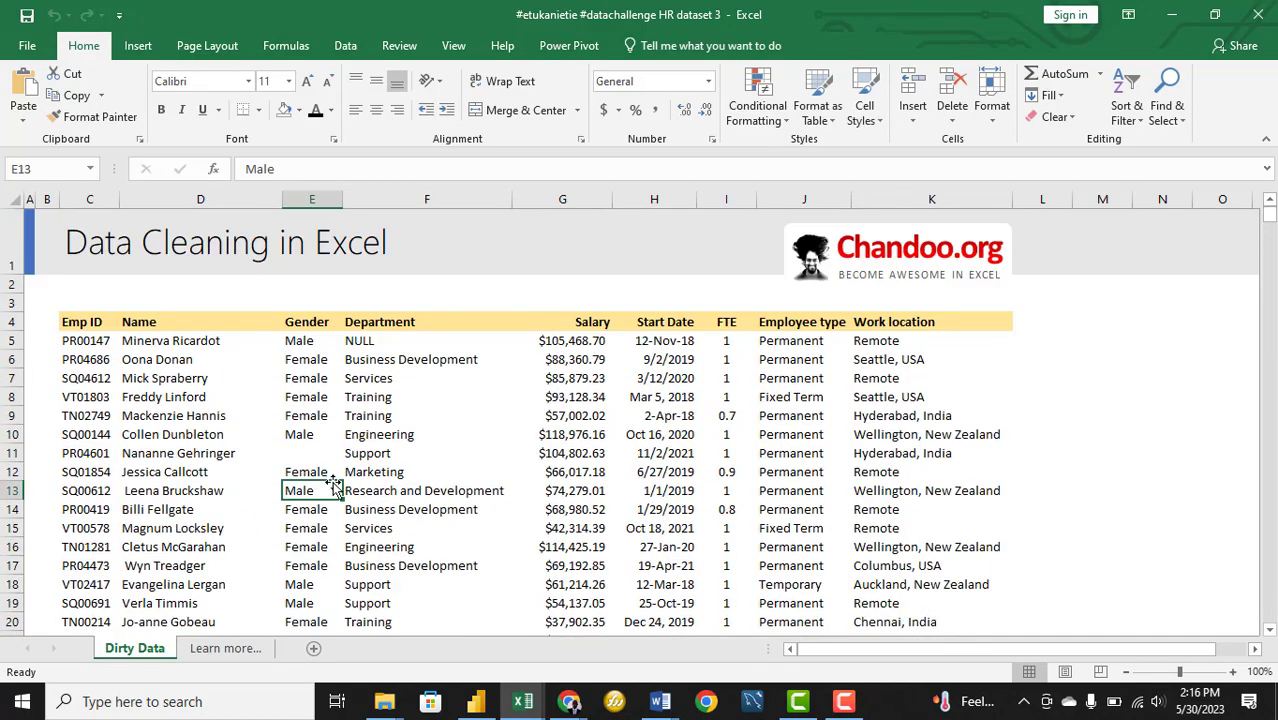
key(ctrl+a)
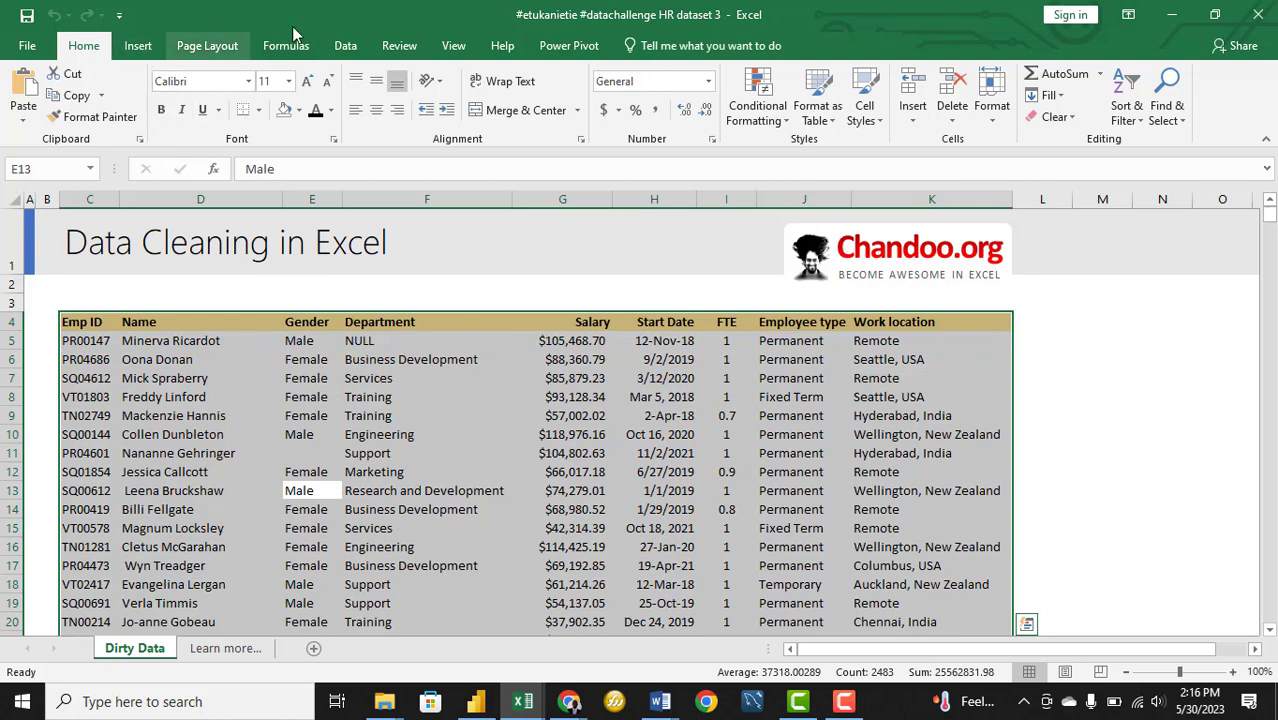
click(345, 45)
click(100, 117)
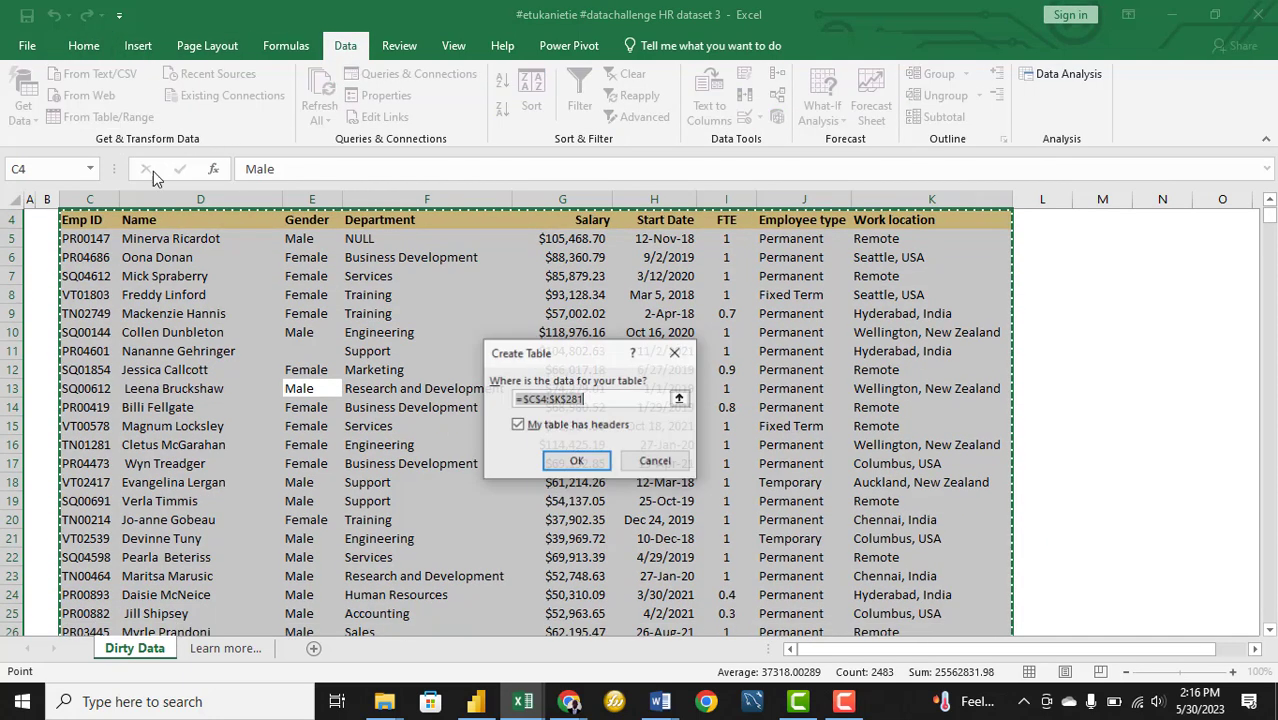
click(575, 461)
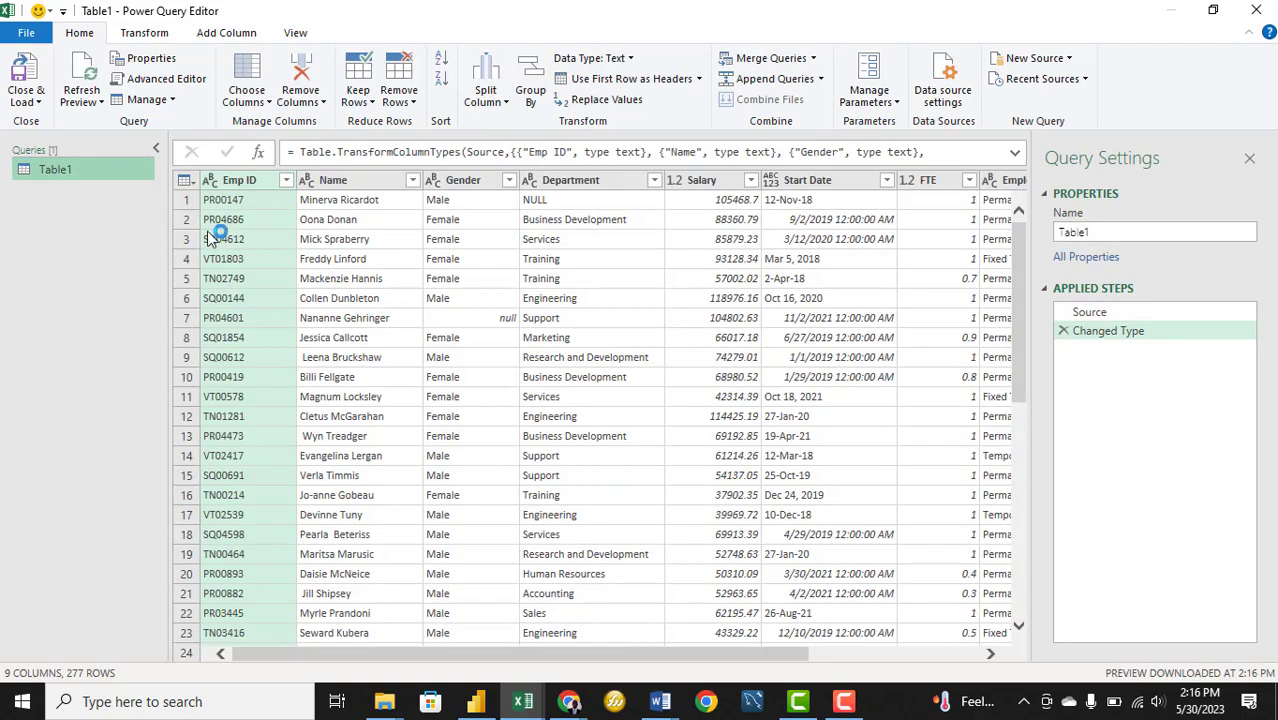
Review the commands available for the whole table and the filter values of the Emp ID column
click(190, 184)
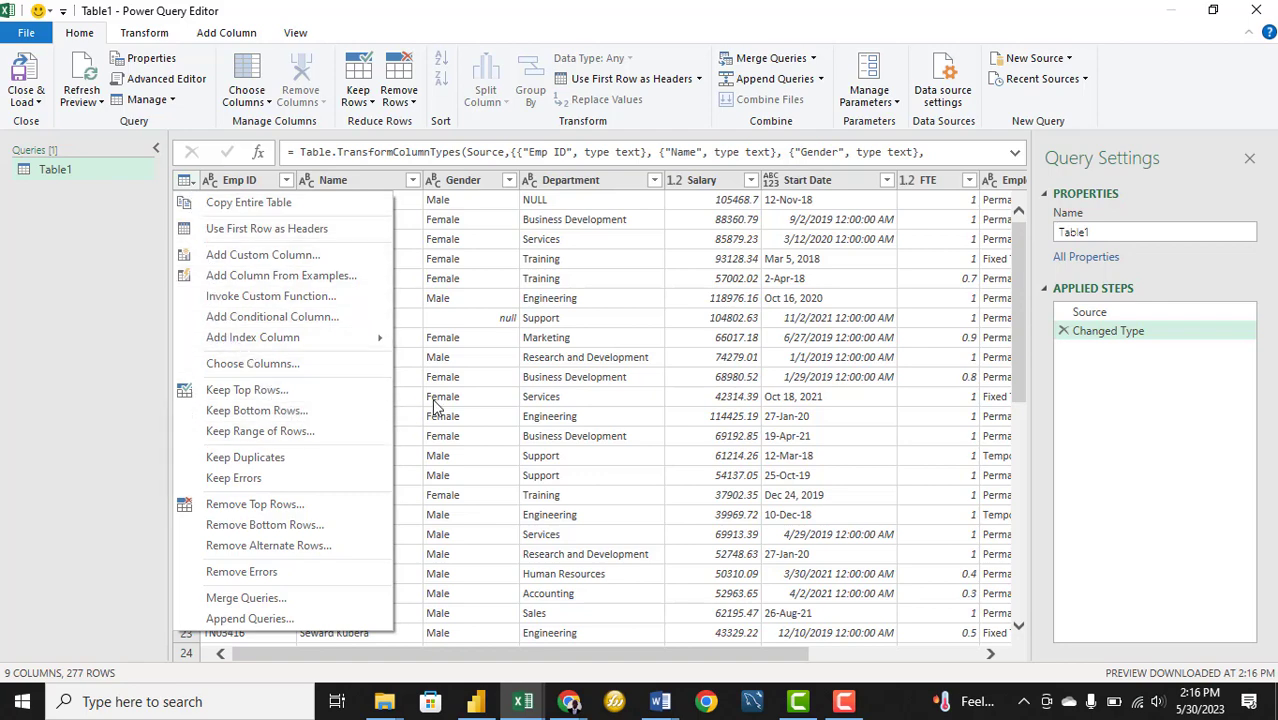
click(479, 362)
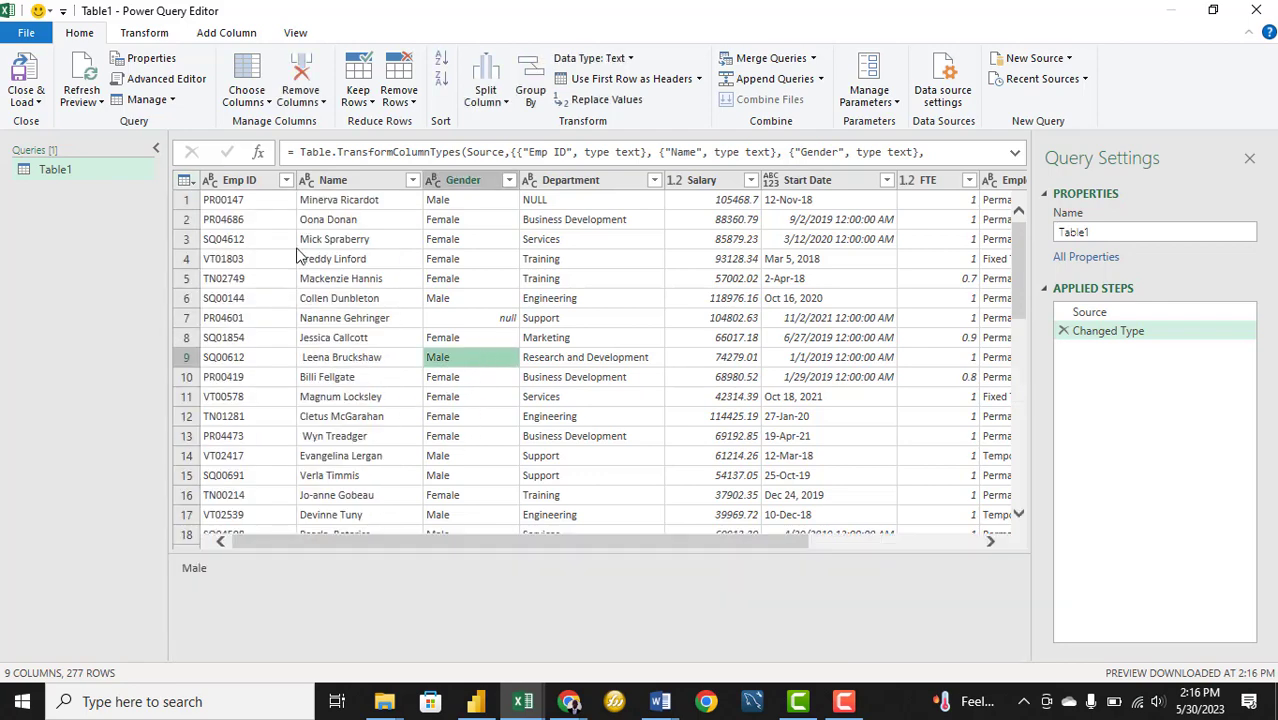
click(287, 181)
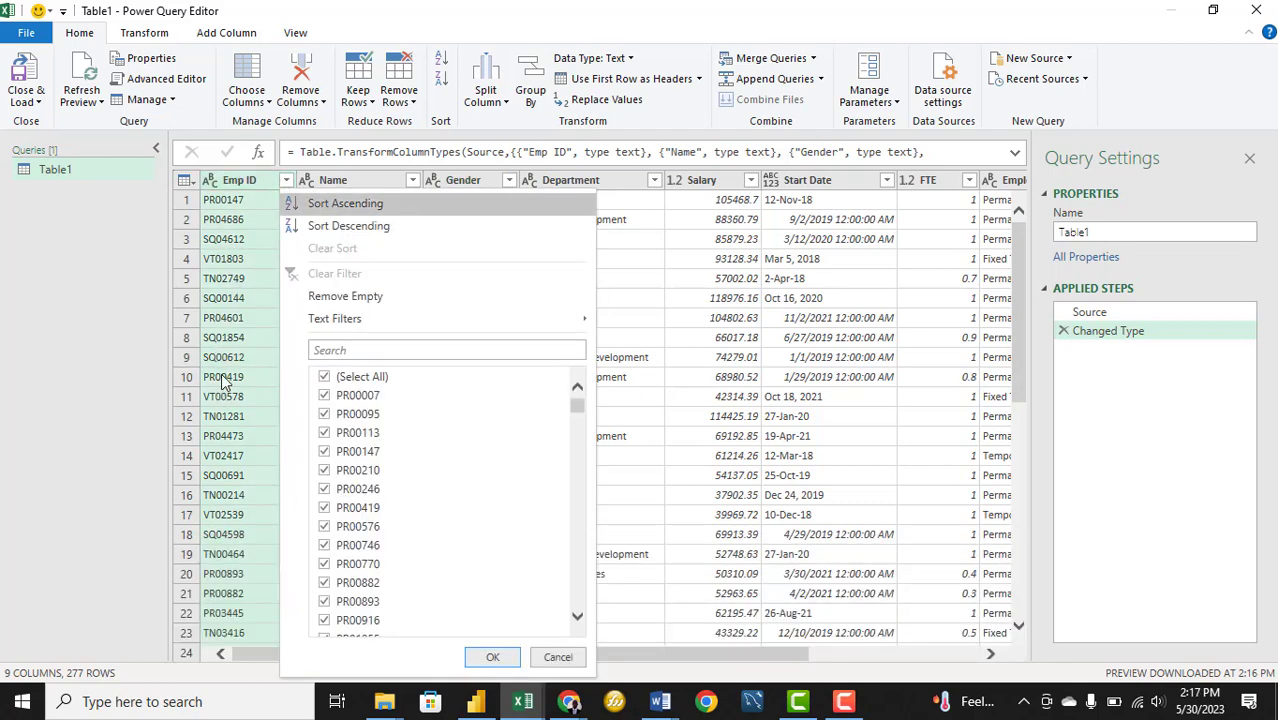
click(690, 327)
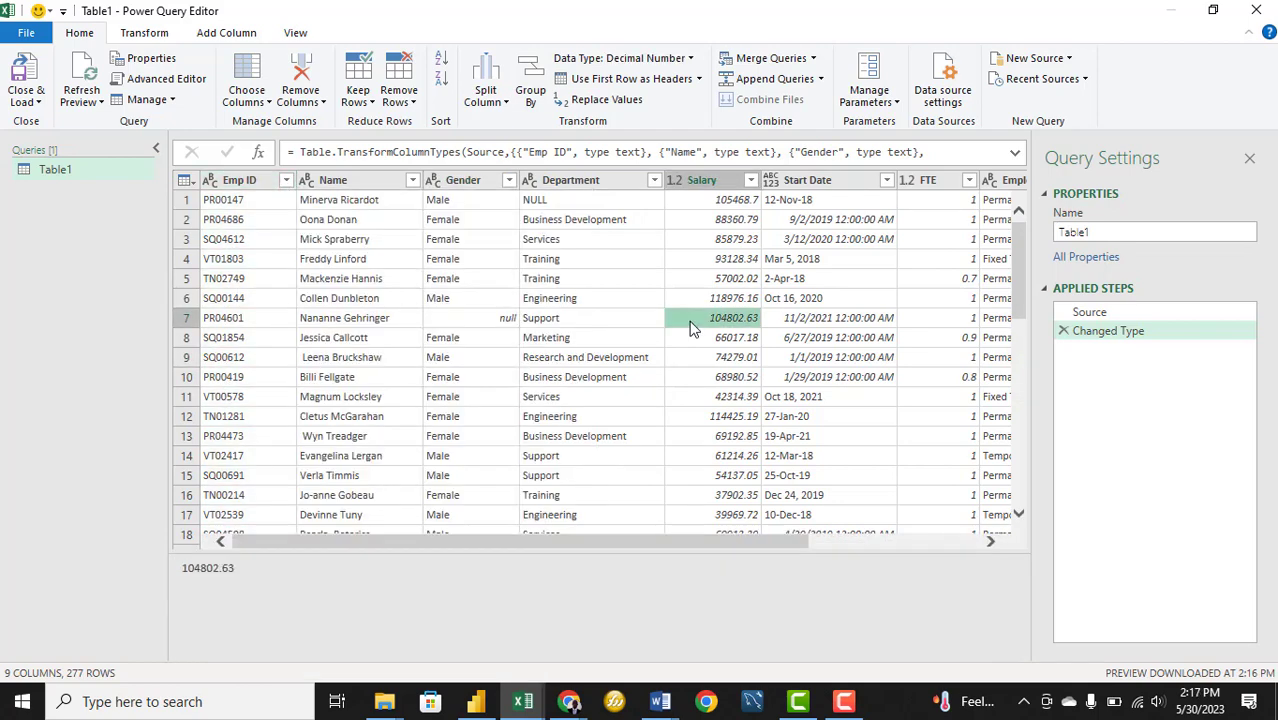
Check the Name column's filter values and trim the extra spaces from the names
click(412, 180)
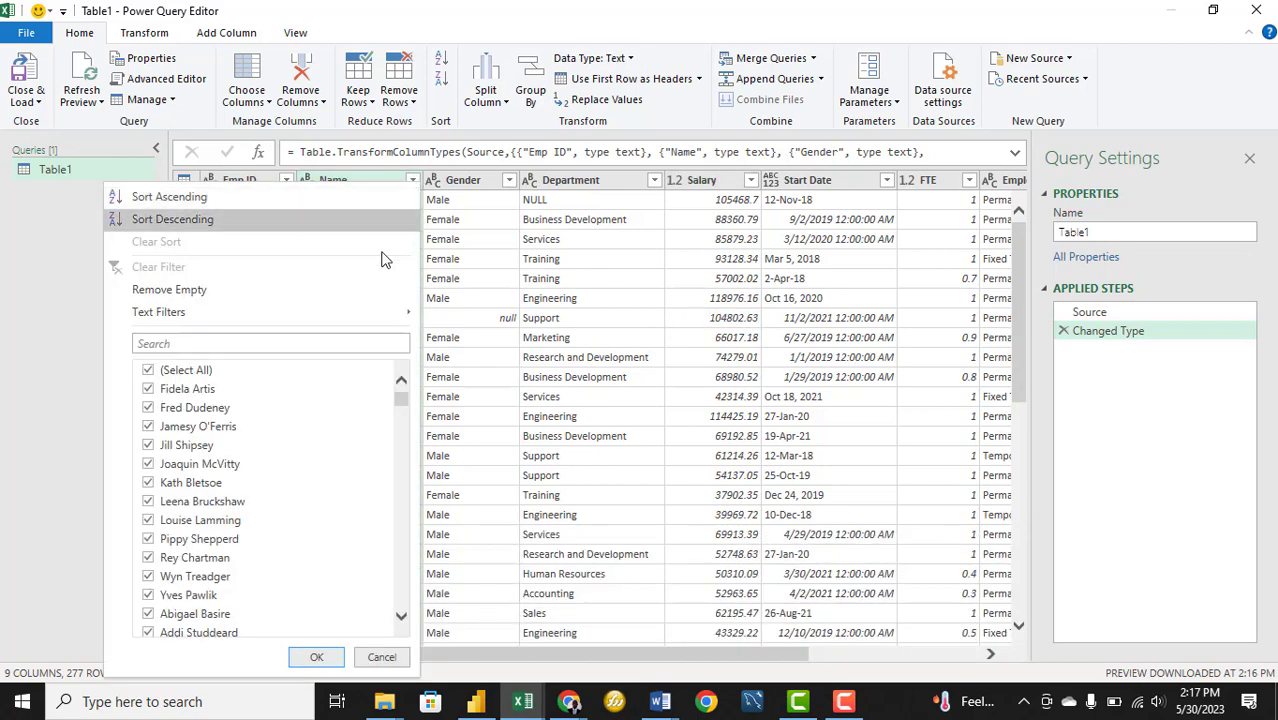
right_click(339, 176)
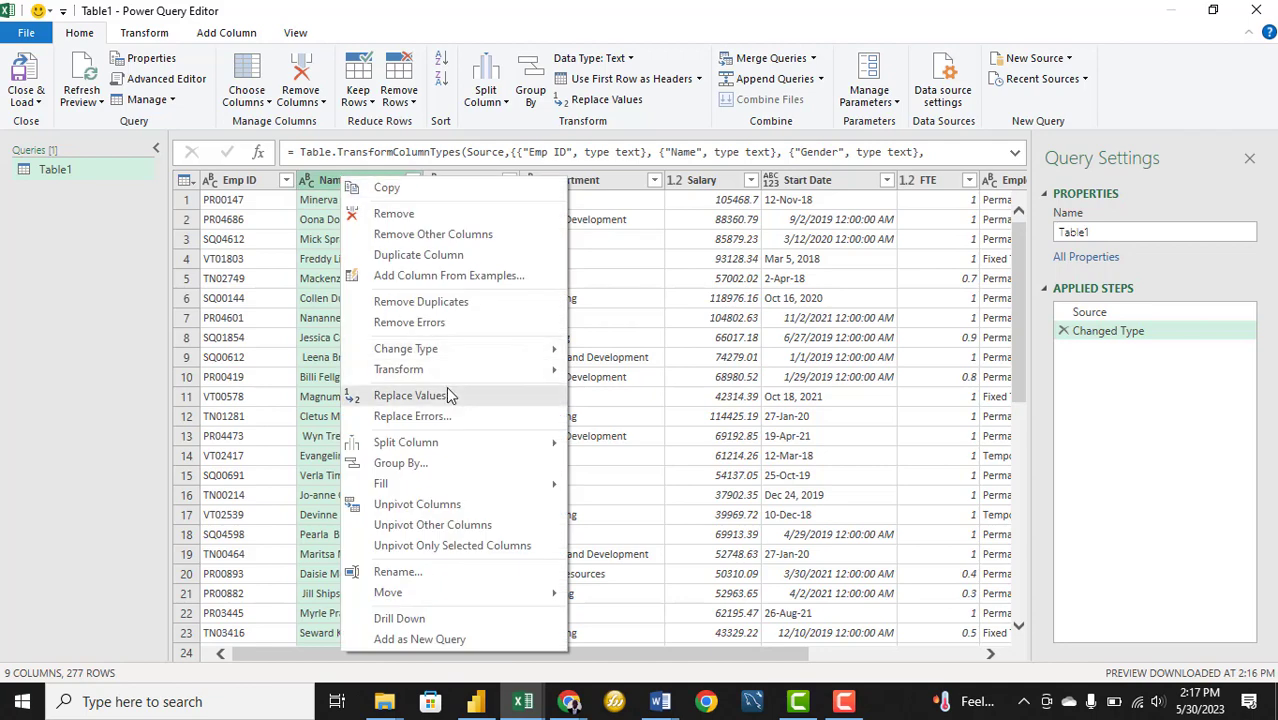
mouse_move(476, 372)
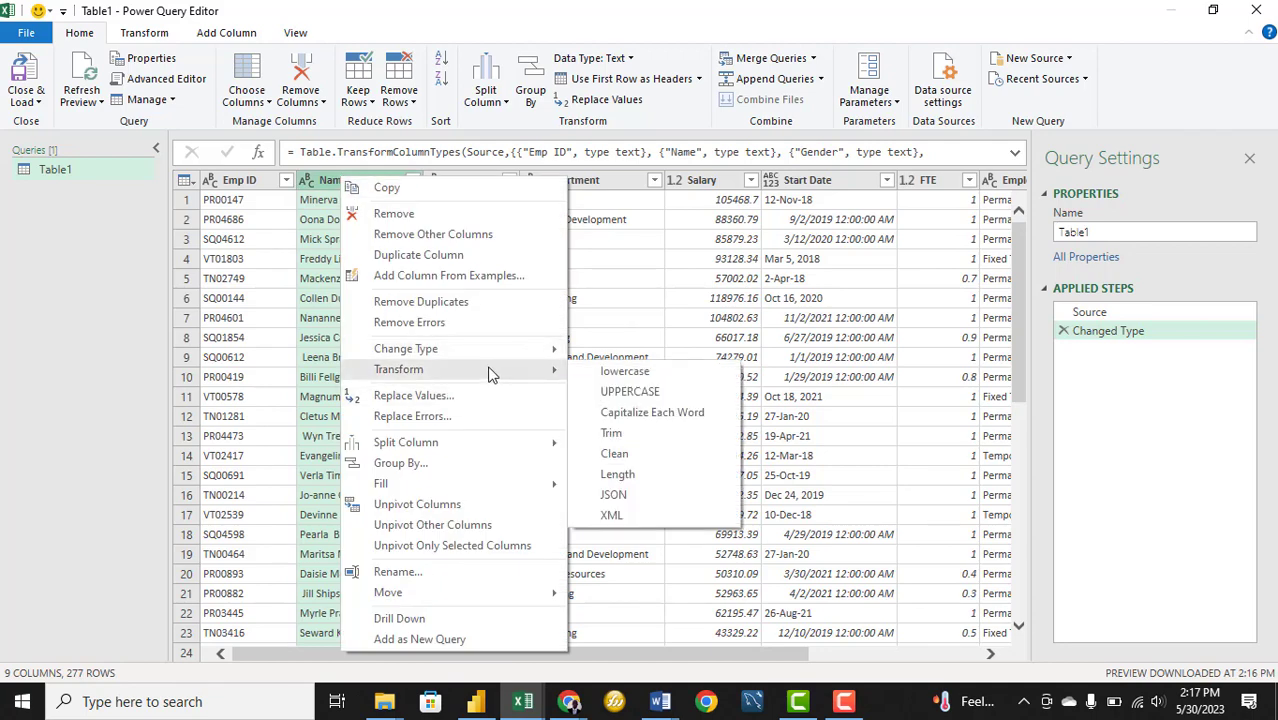
click(612, 436)
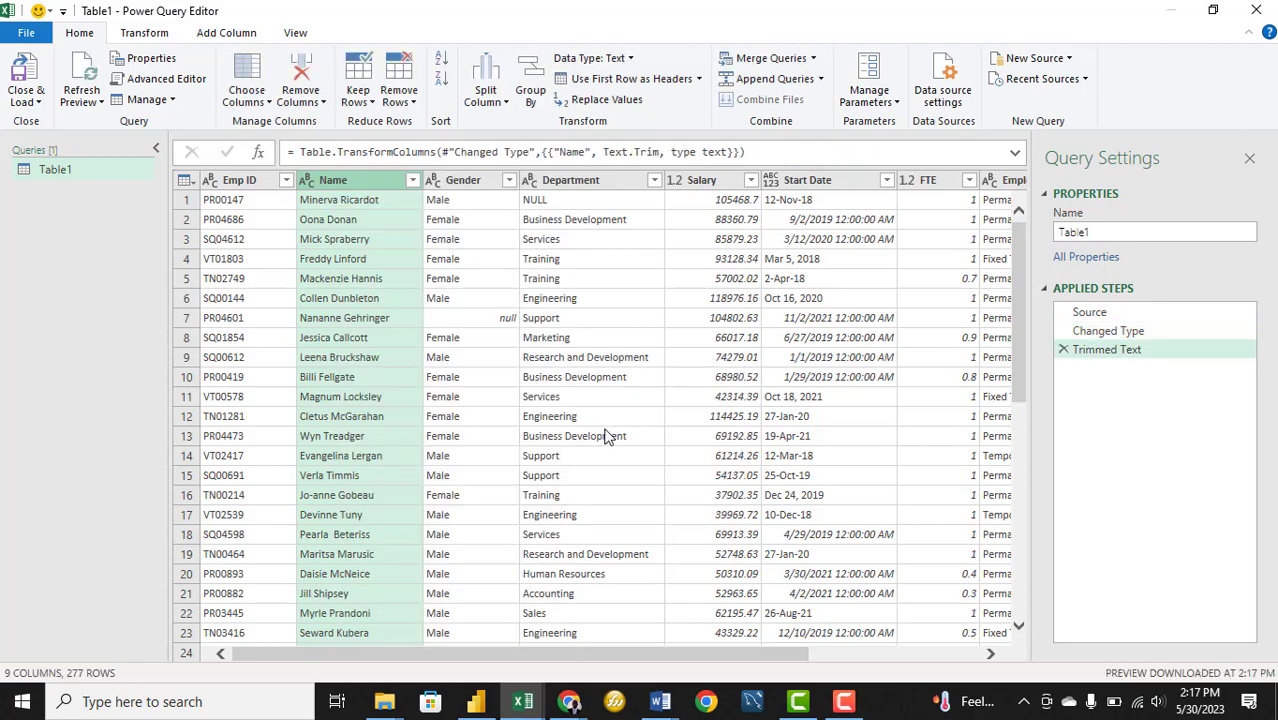
Check the Gender column's distinct values and replace null with Others in that column
click(509, 181)
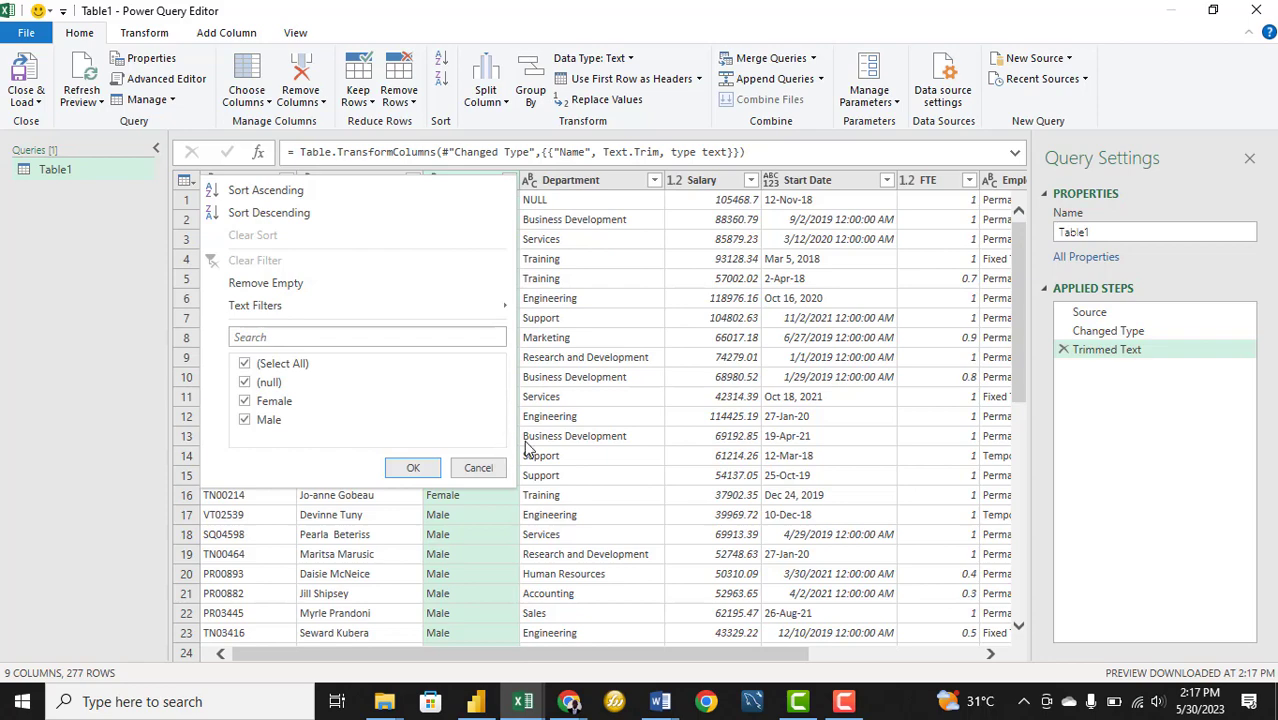
click(479, 468)
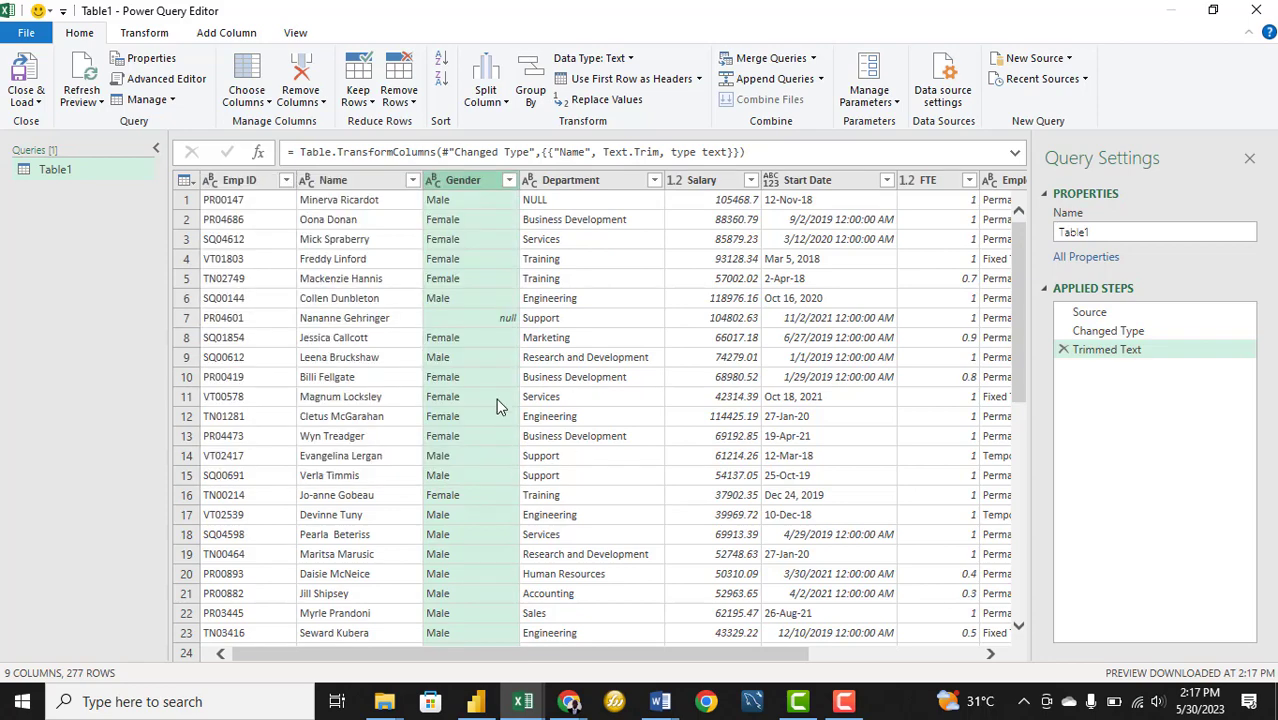
right_click(463, 184)
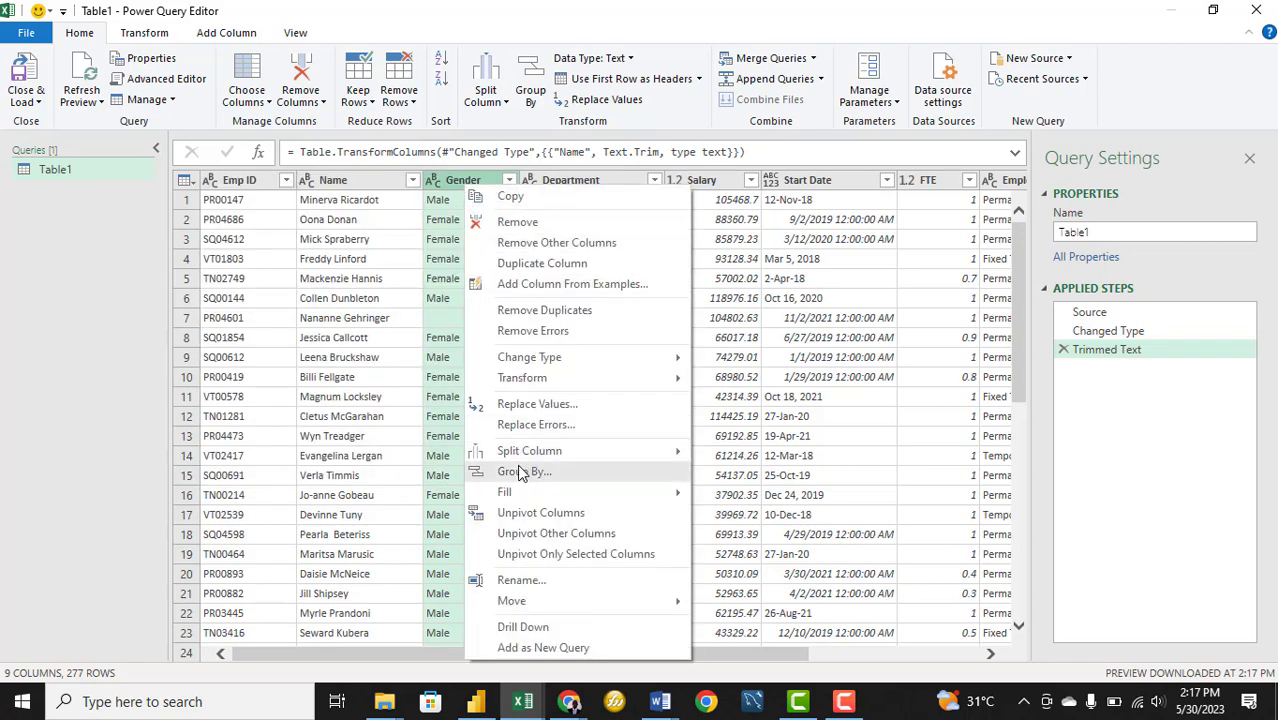
click(574, 406)
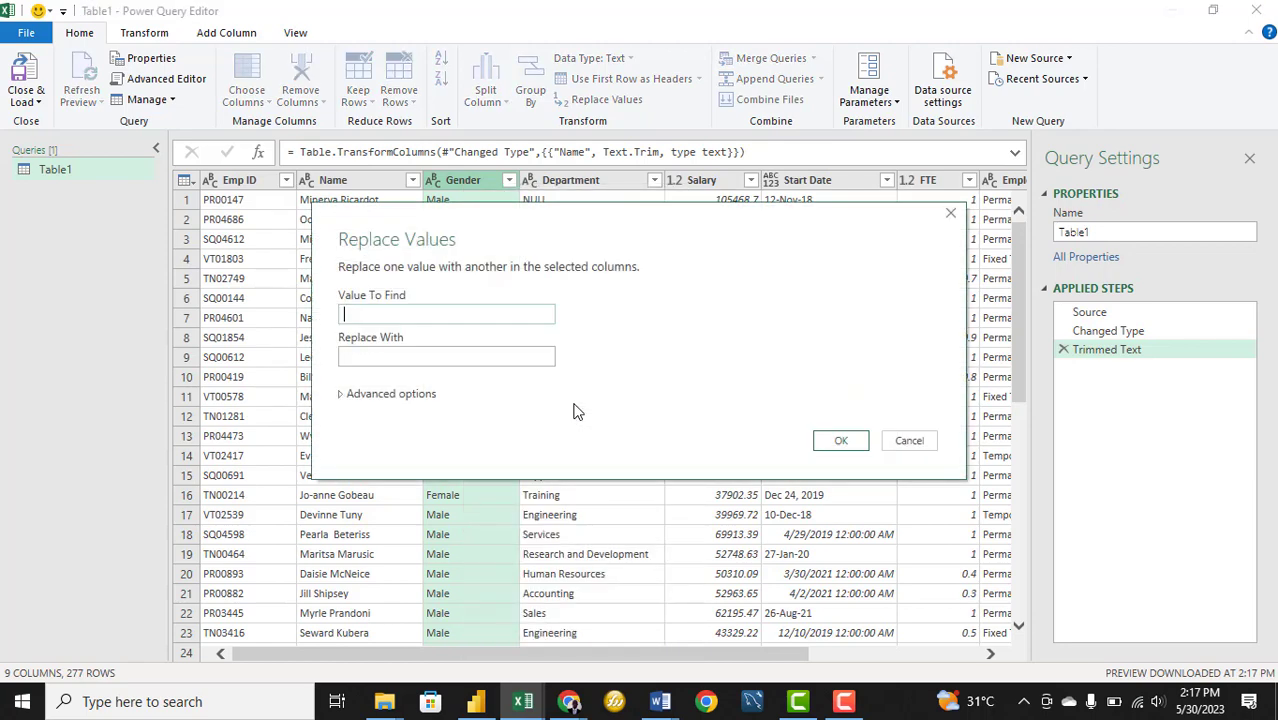
text(NULL)
key(Tab)
click(492, 317)
key(BackSpace)
key(BackSpace)
key(BackSpace)
key(BackSpace)
text(null)
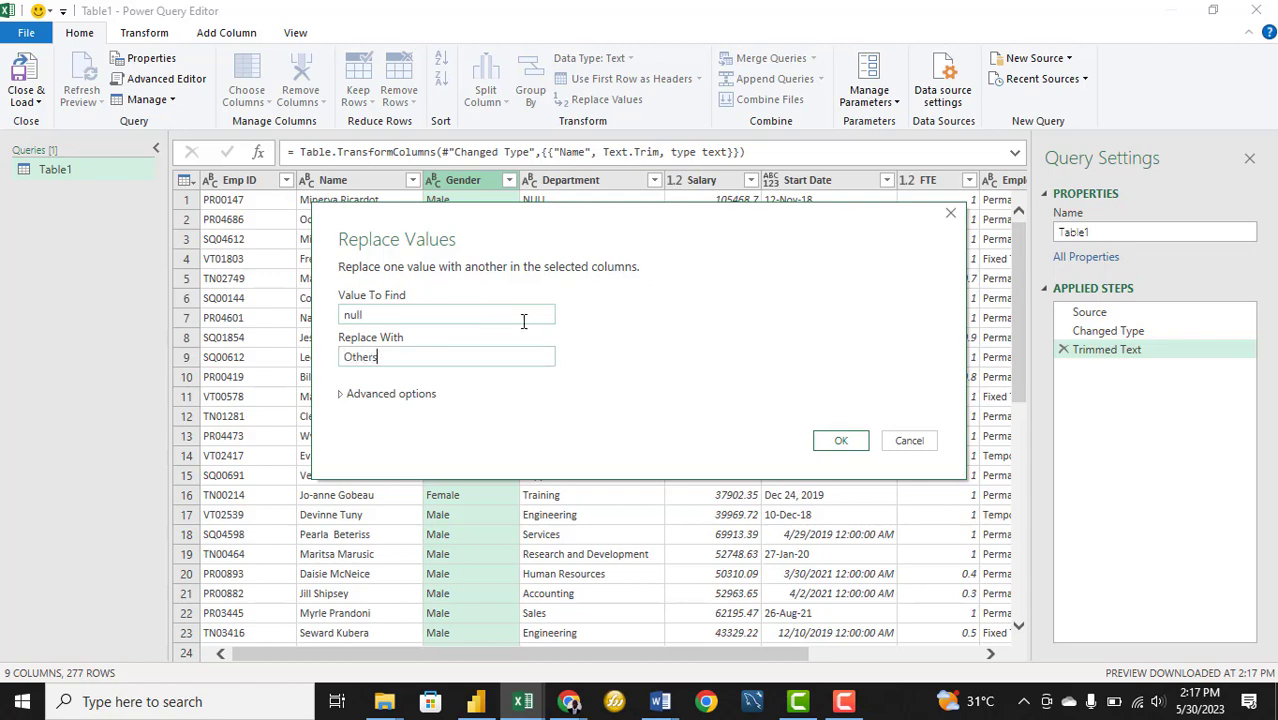
click(841, 441)
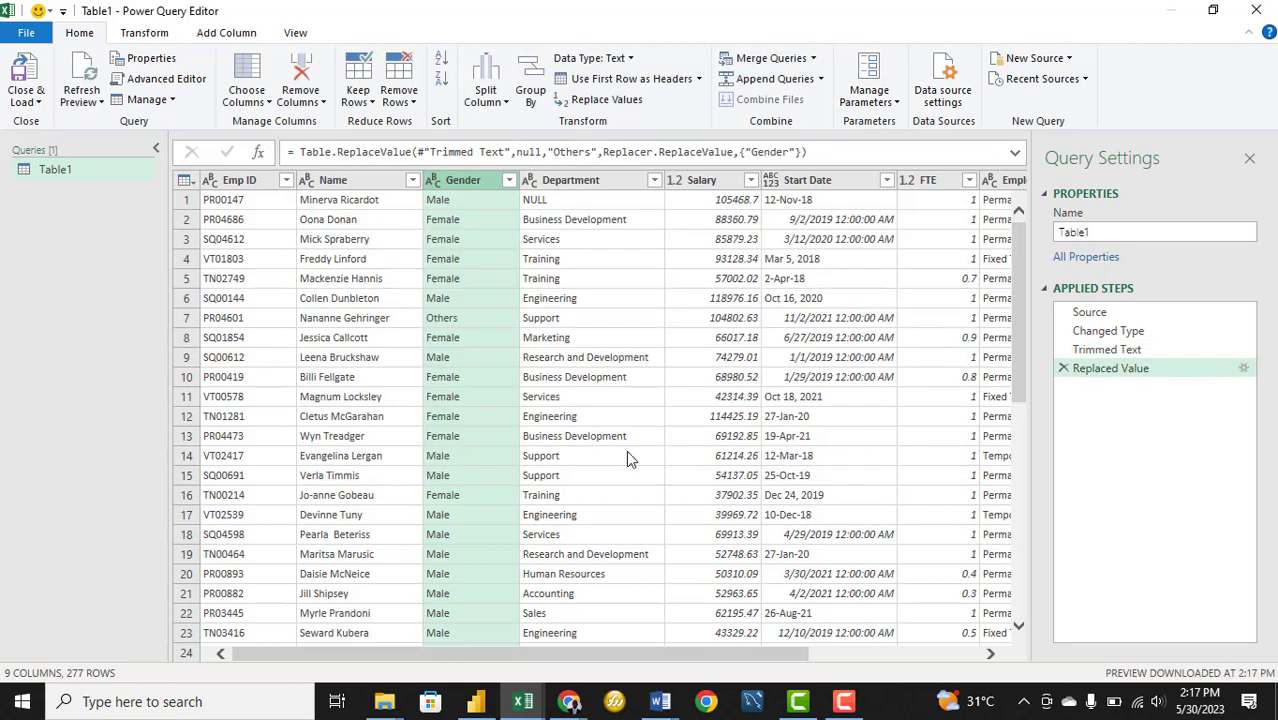
Check the Department column's distinct values and replace NULL with Not Assigned in that column
click(654, 180)
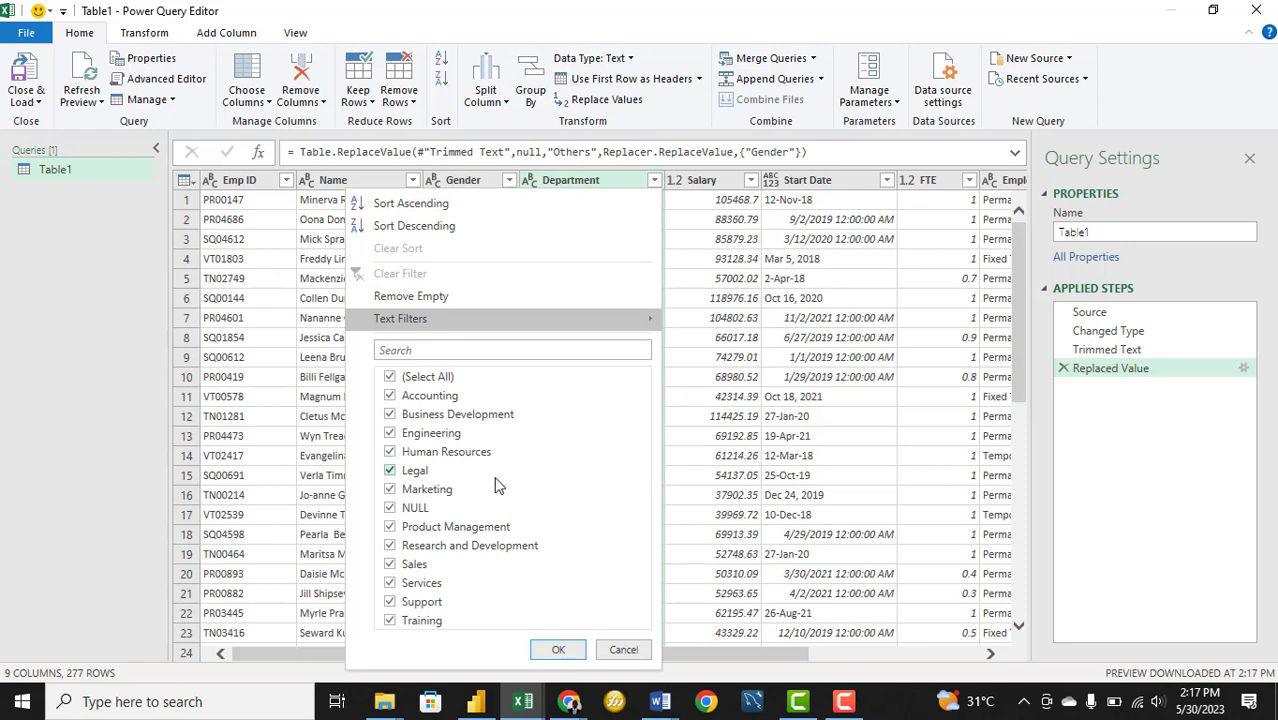
click(624, 650)
right_click(575, 187)
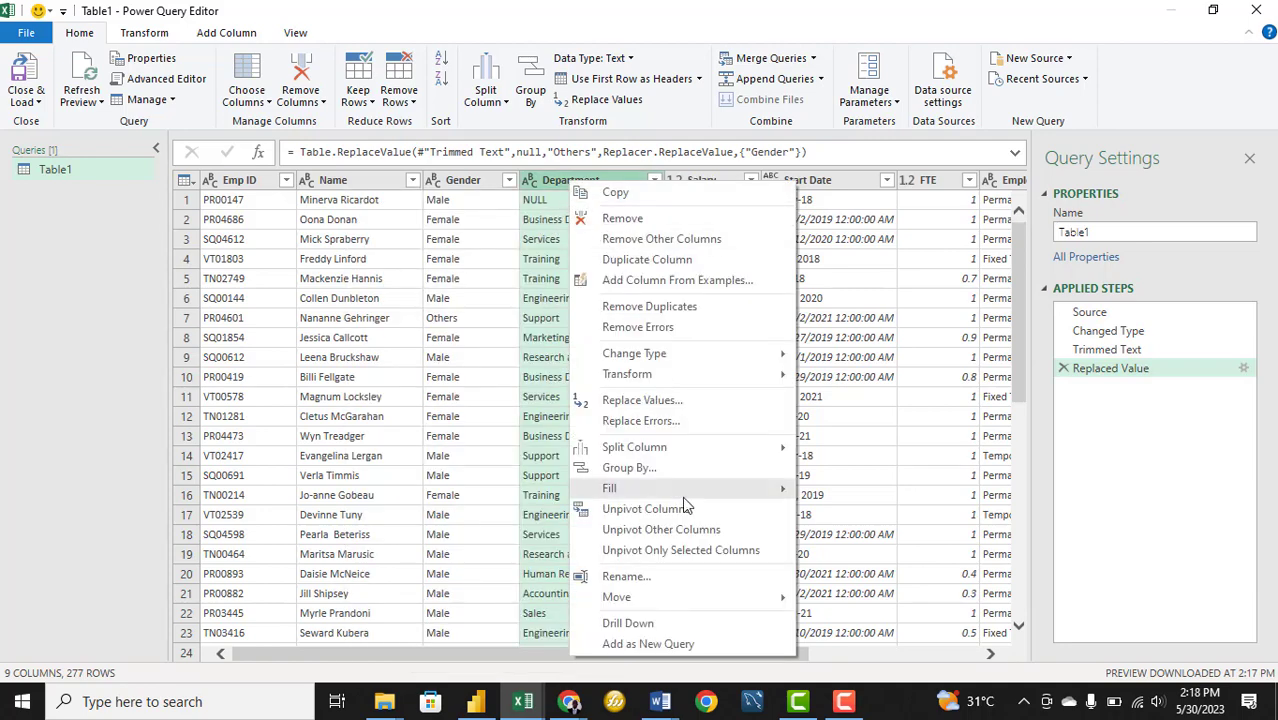
click(672, 401)
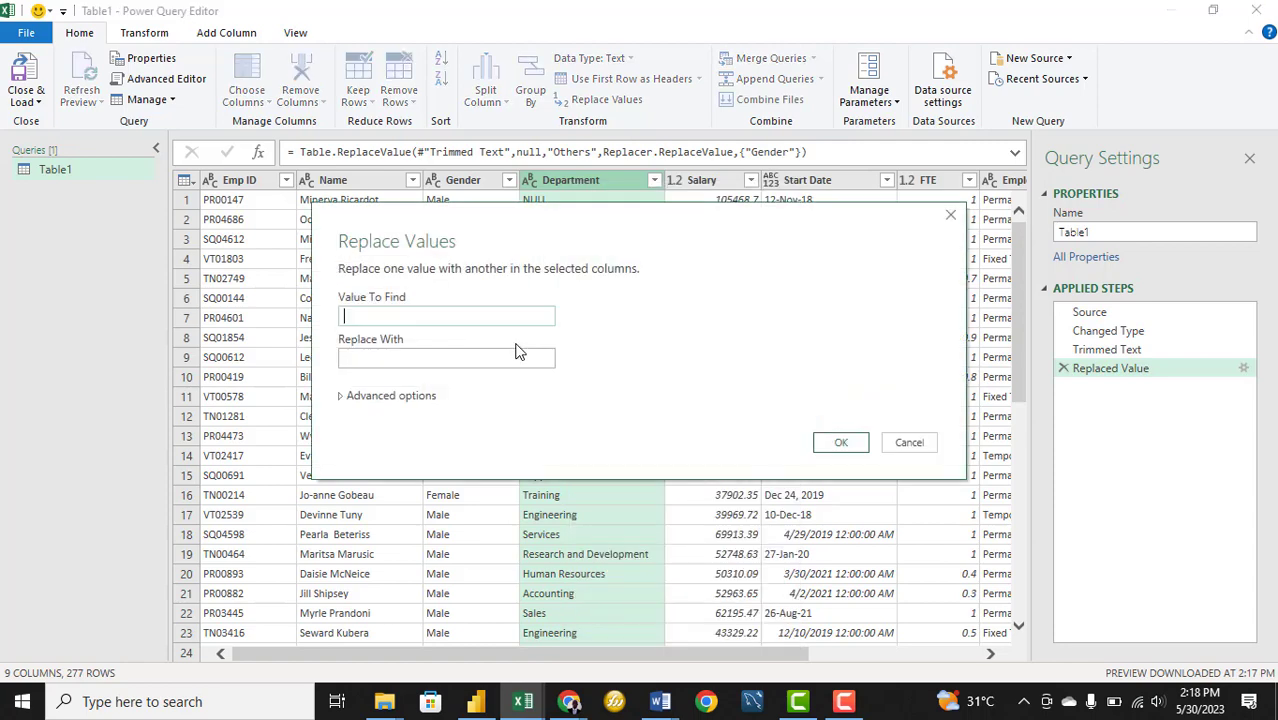
text(NULL)
key(Tab)
text(No)
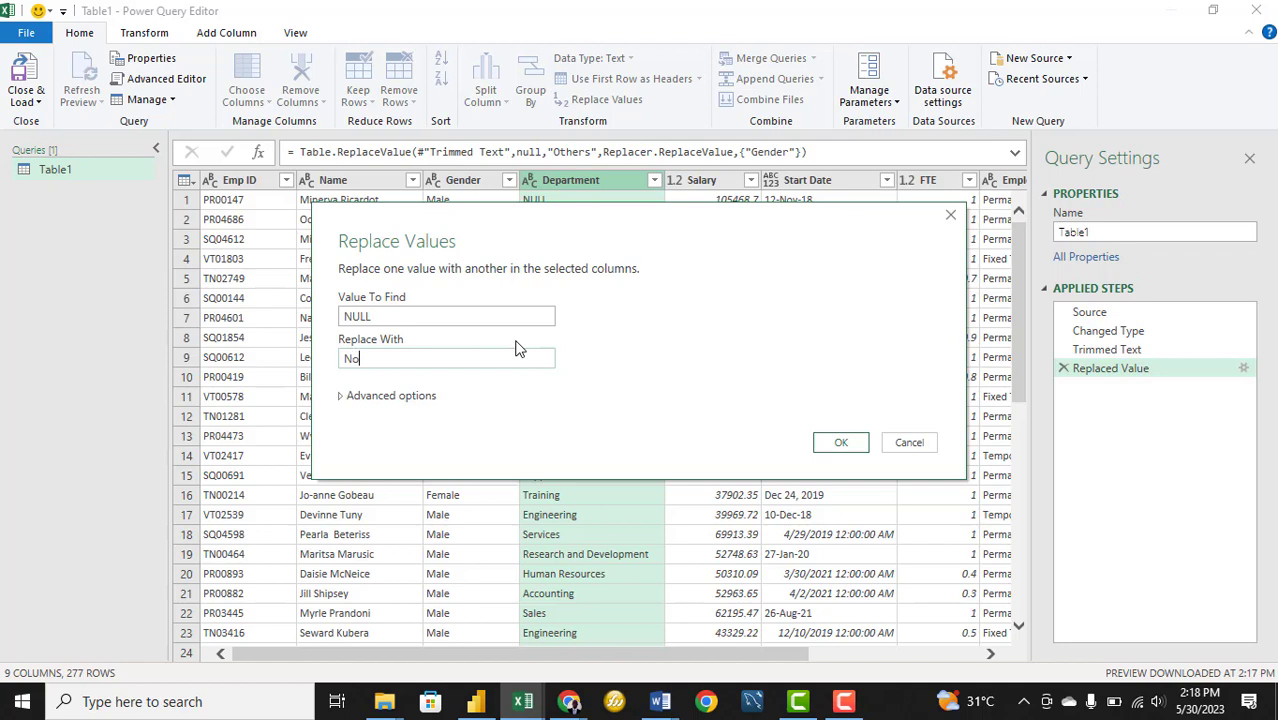
text(t Assigned)
click(841, 444)
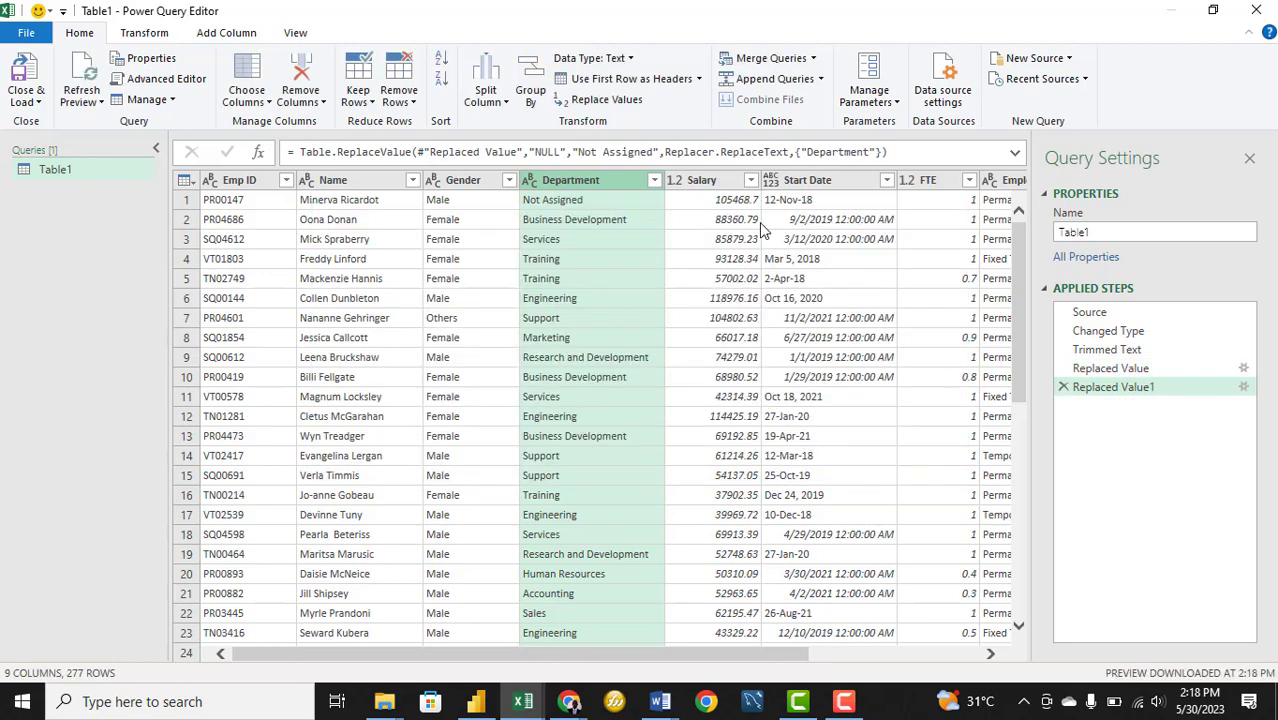
Change the Salary column's data type to Currency
click(675, 186)
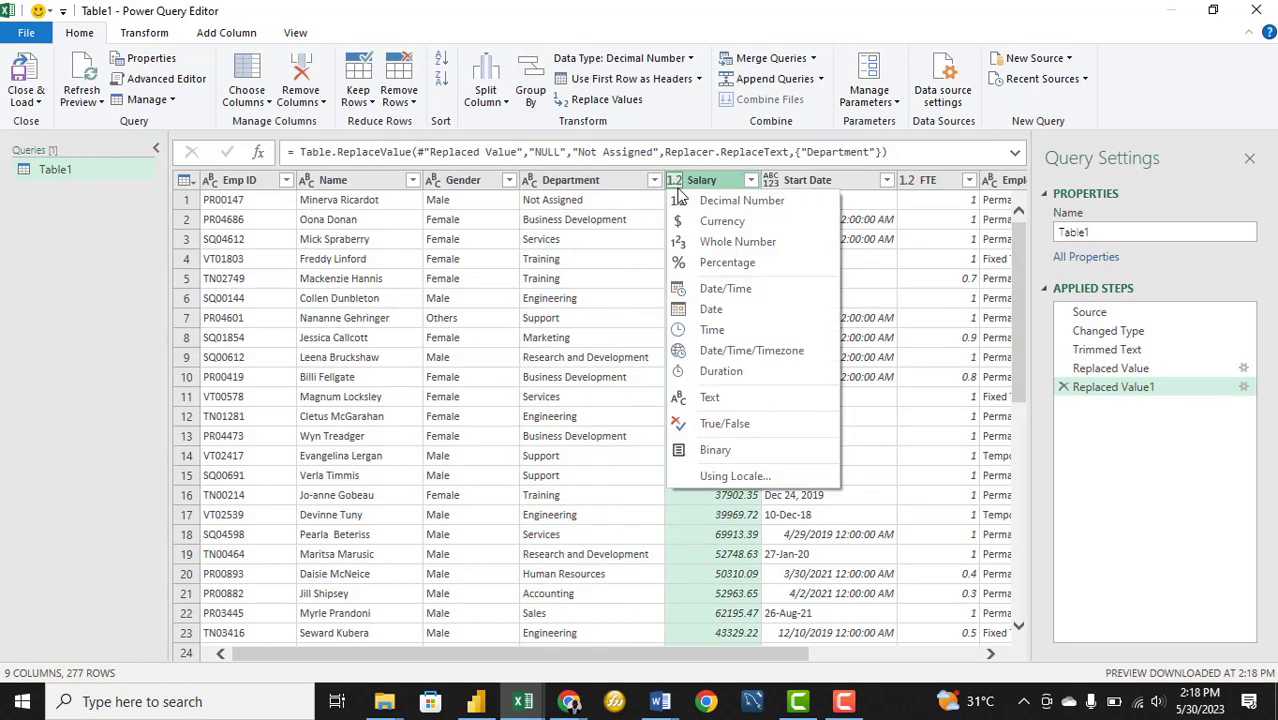
click(723, 243)
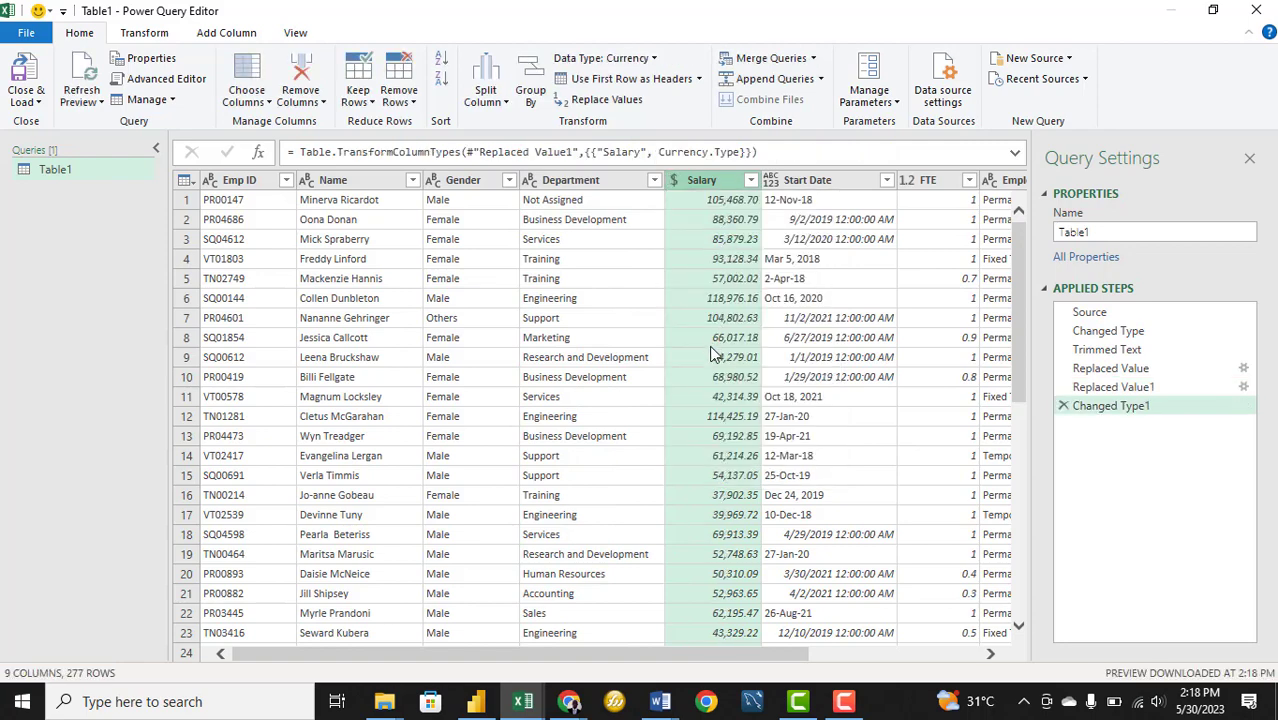
drag(645, 662, 826, 678)
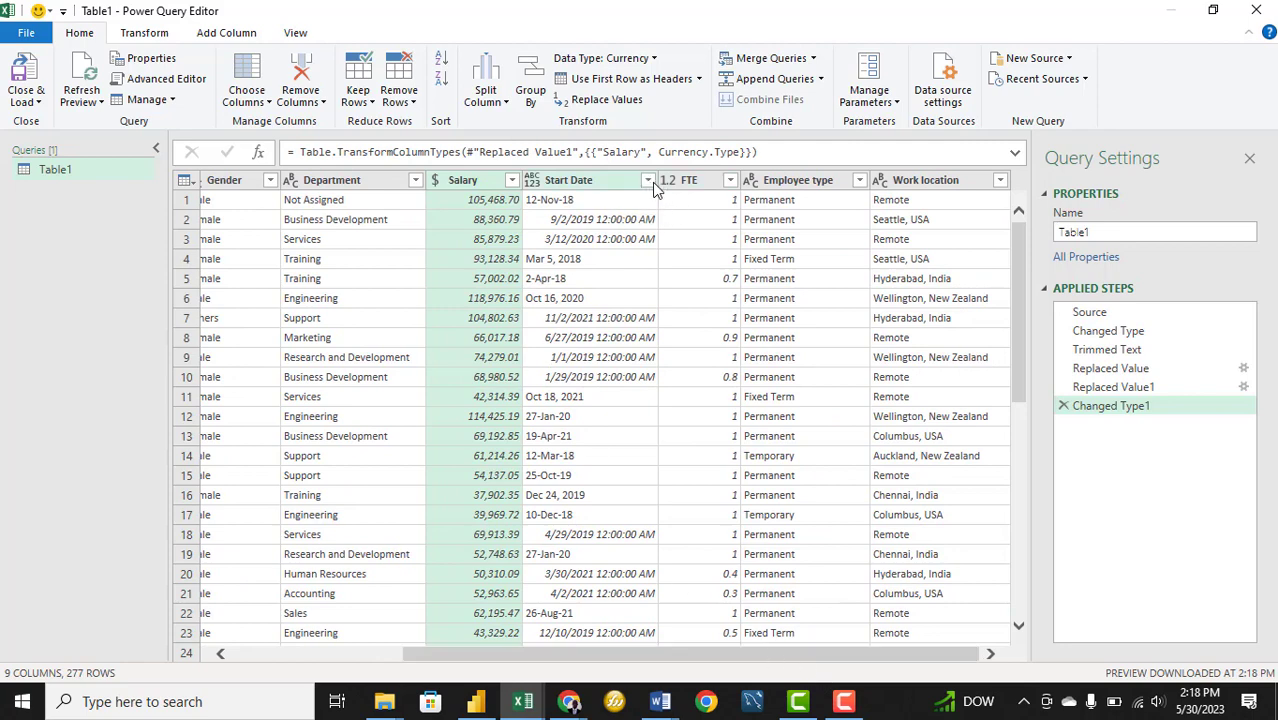
Change the Start Date column's data type to Date and remove the FTE column
click(532, 181)
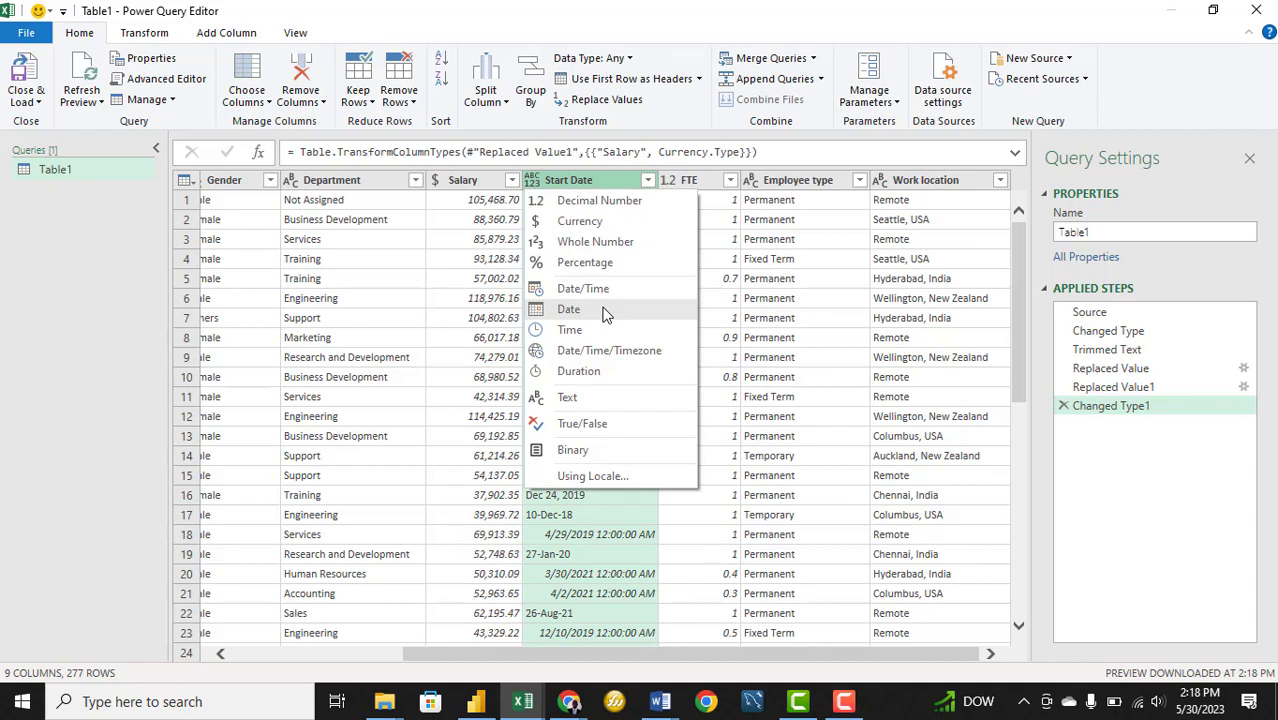
click(568, 309)
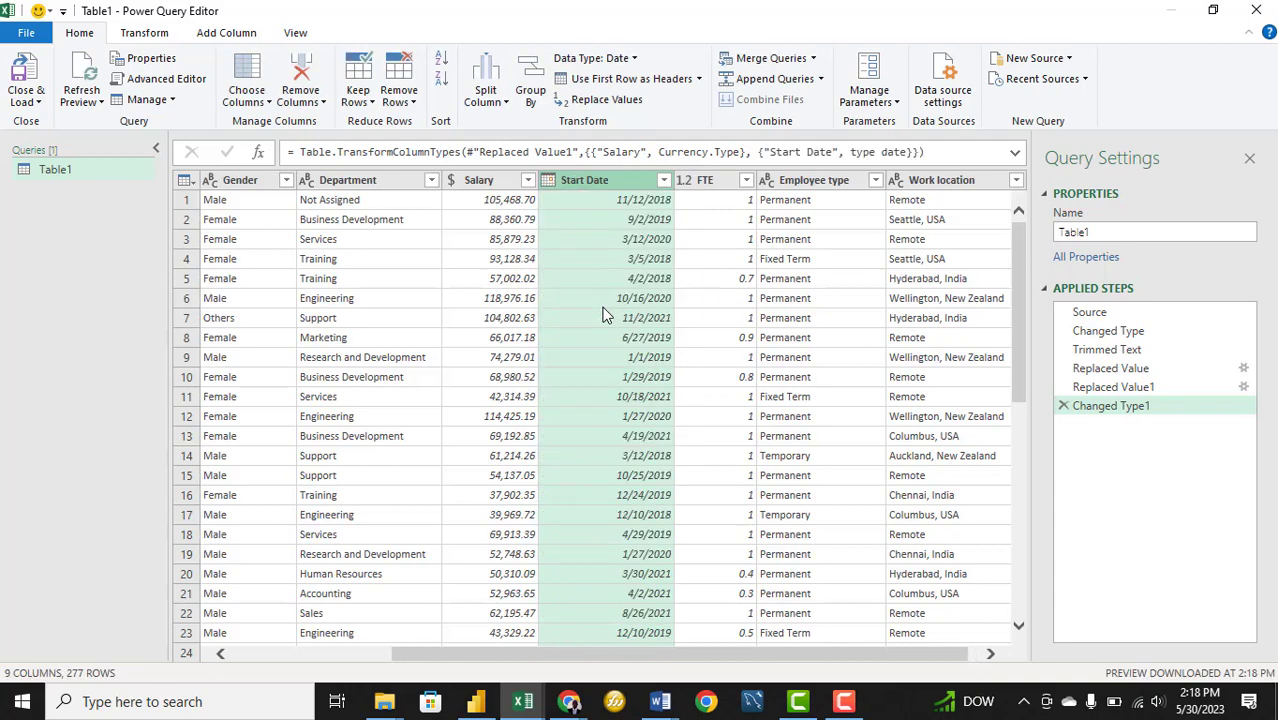
right_click(722, 180)
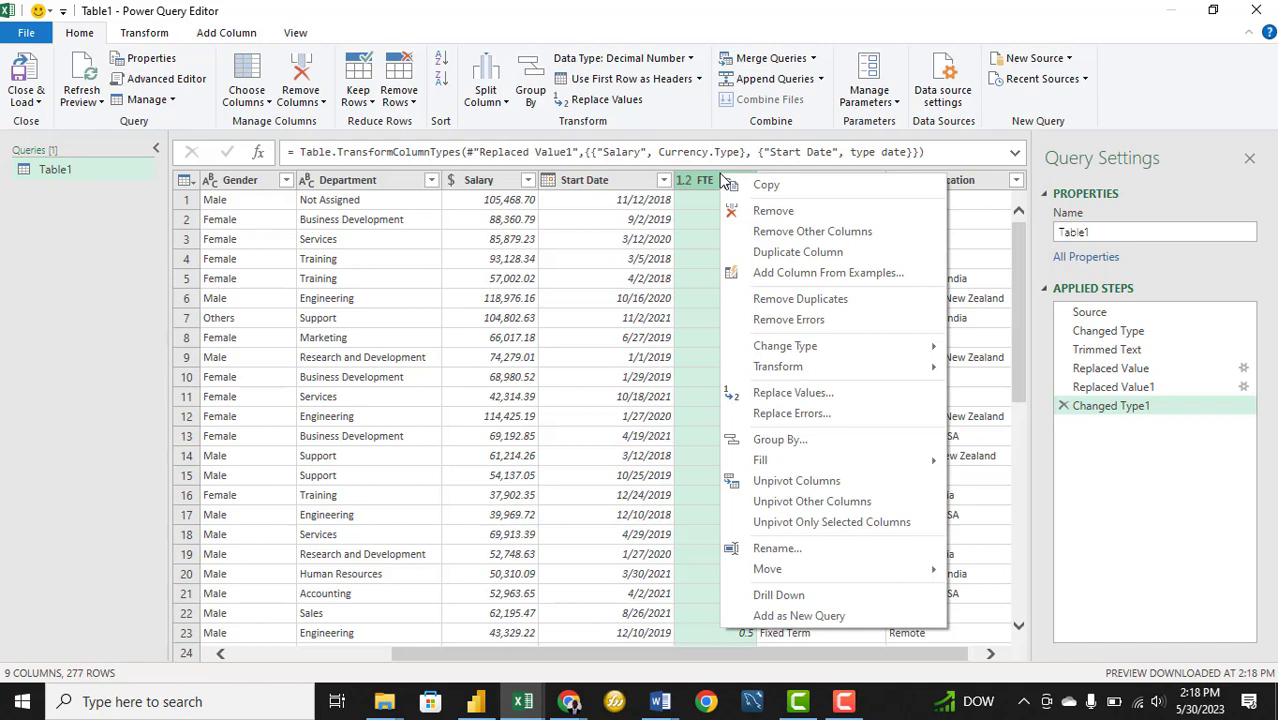
click(830, 213)
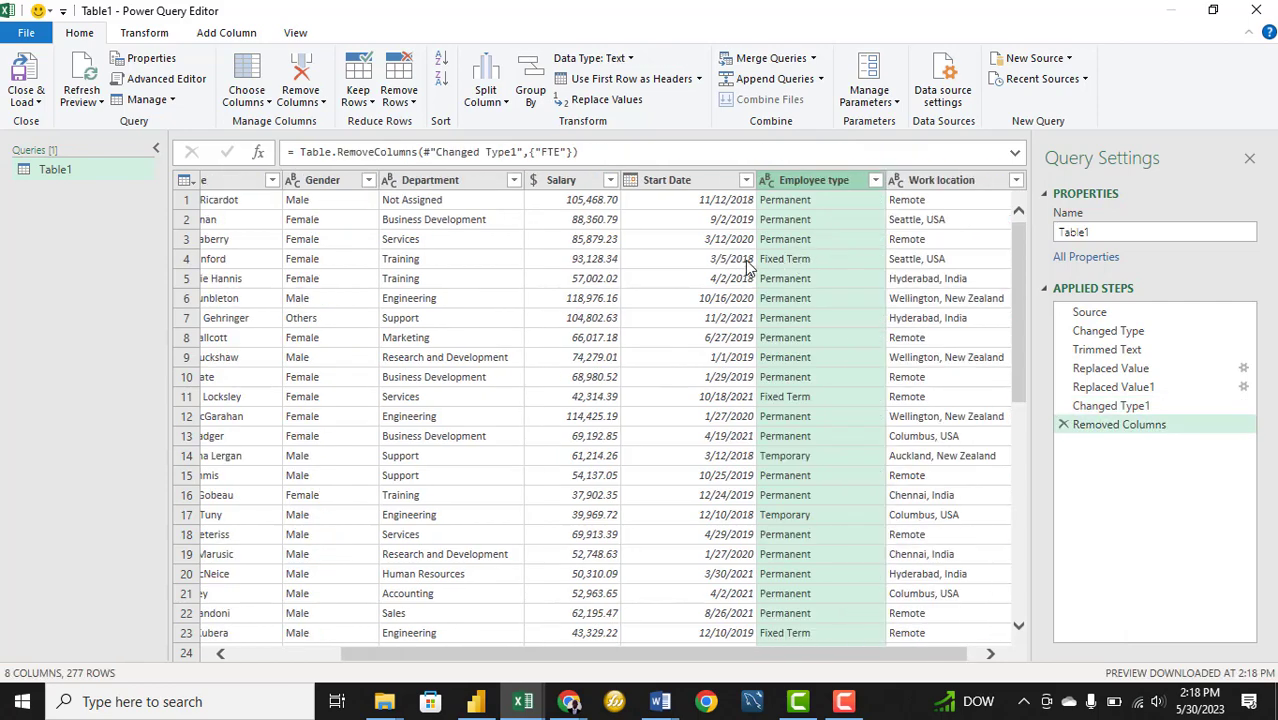
Check the Employee type column's distinct values
drag(791, 654, 867, 648)
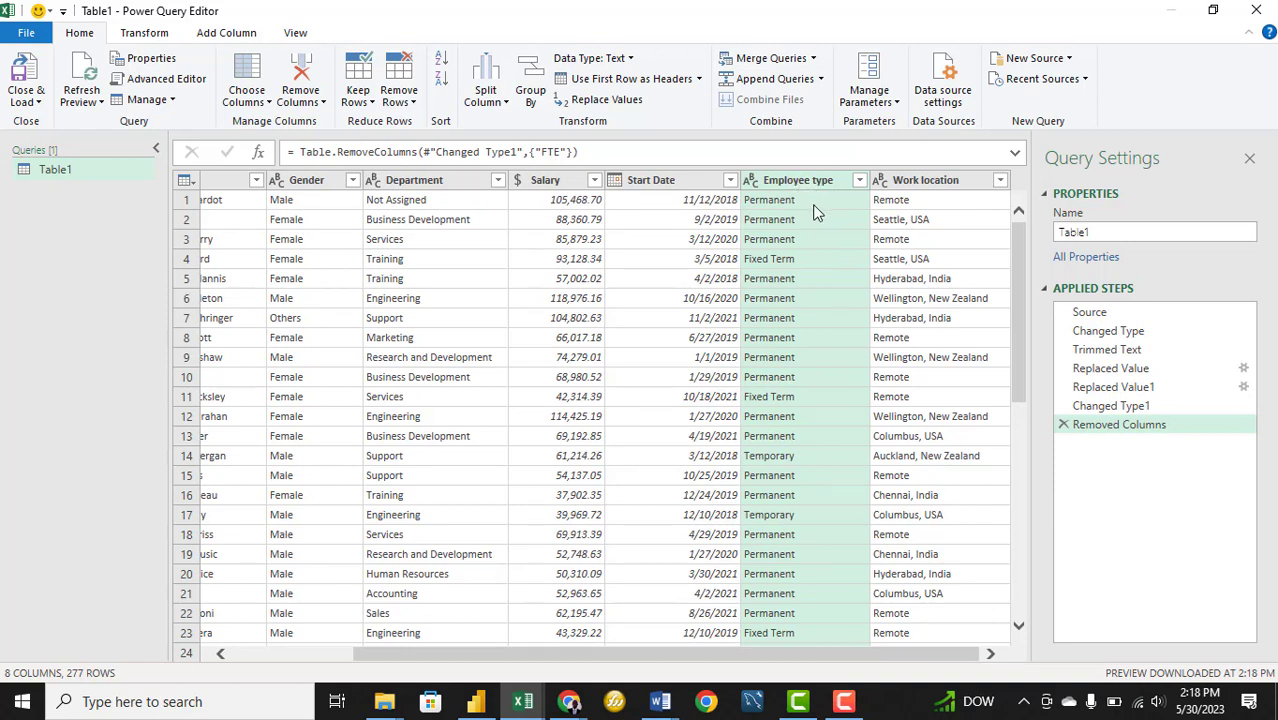
click(859, 180)
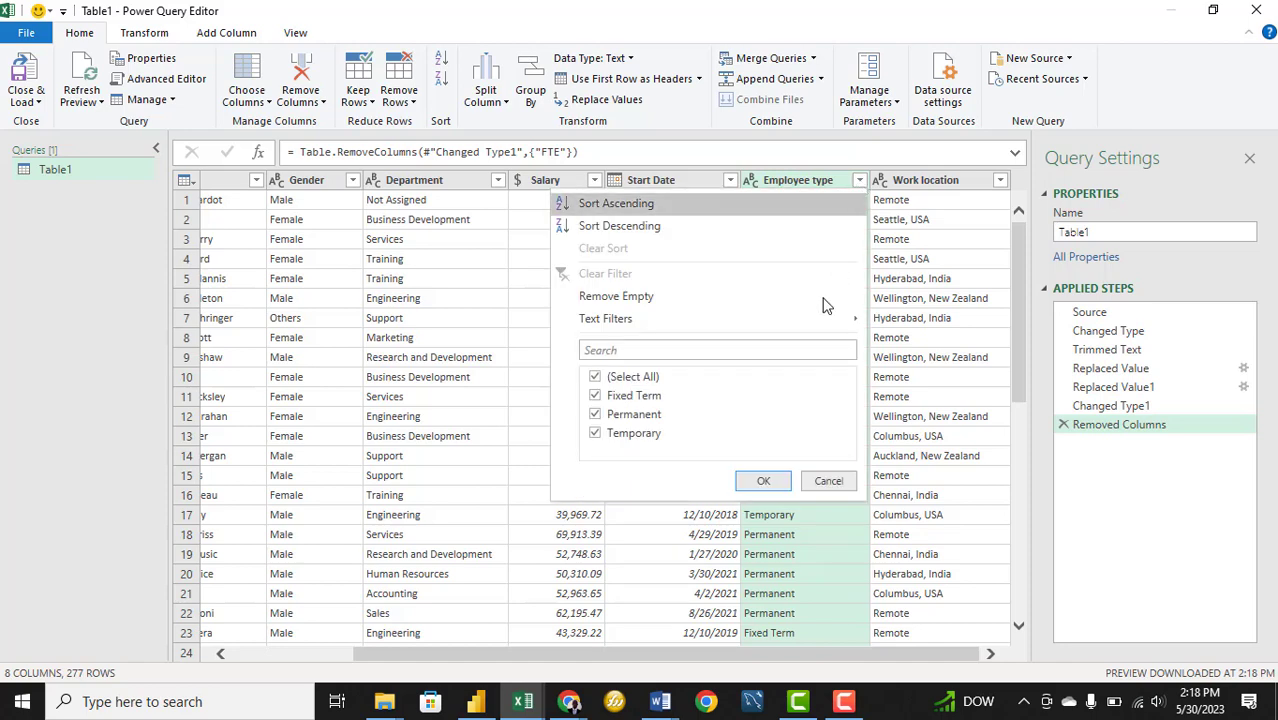
click(960, 440)
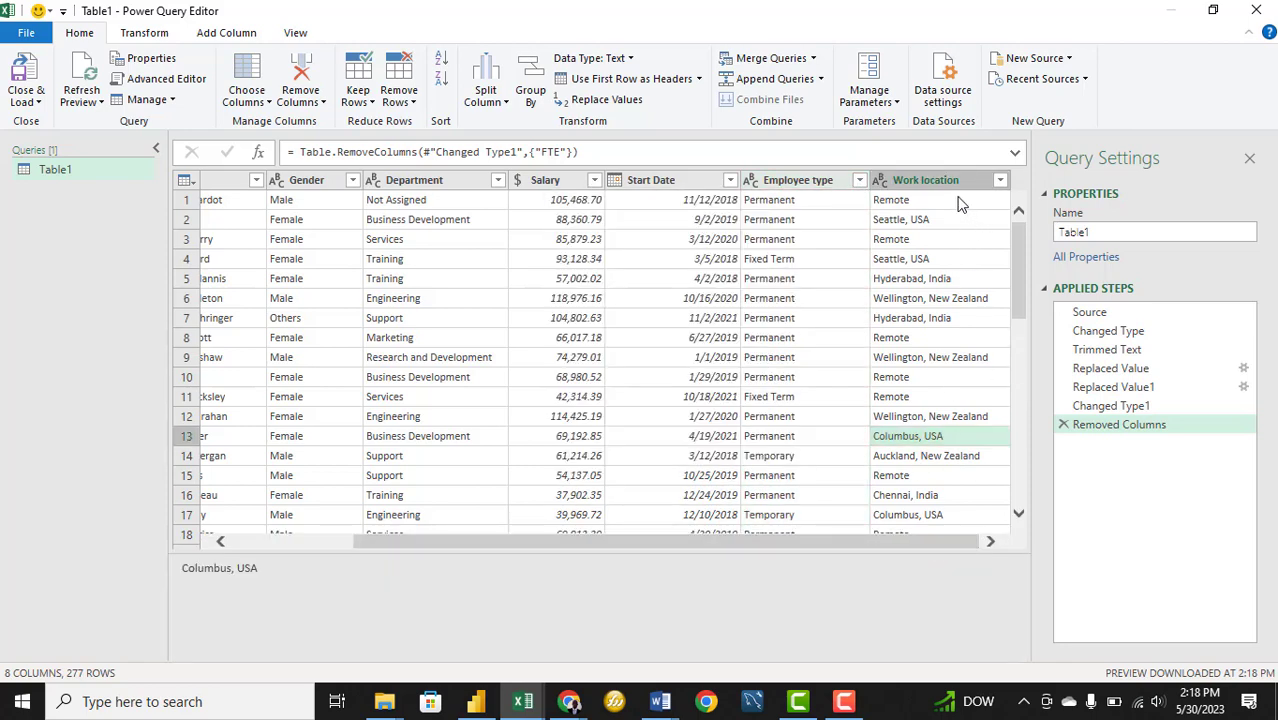
Split the Work location column at each occurrence of a custom delimiter made of a comma followed by a space
right_click(925, 185)
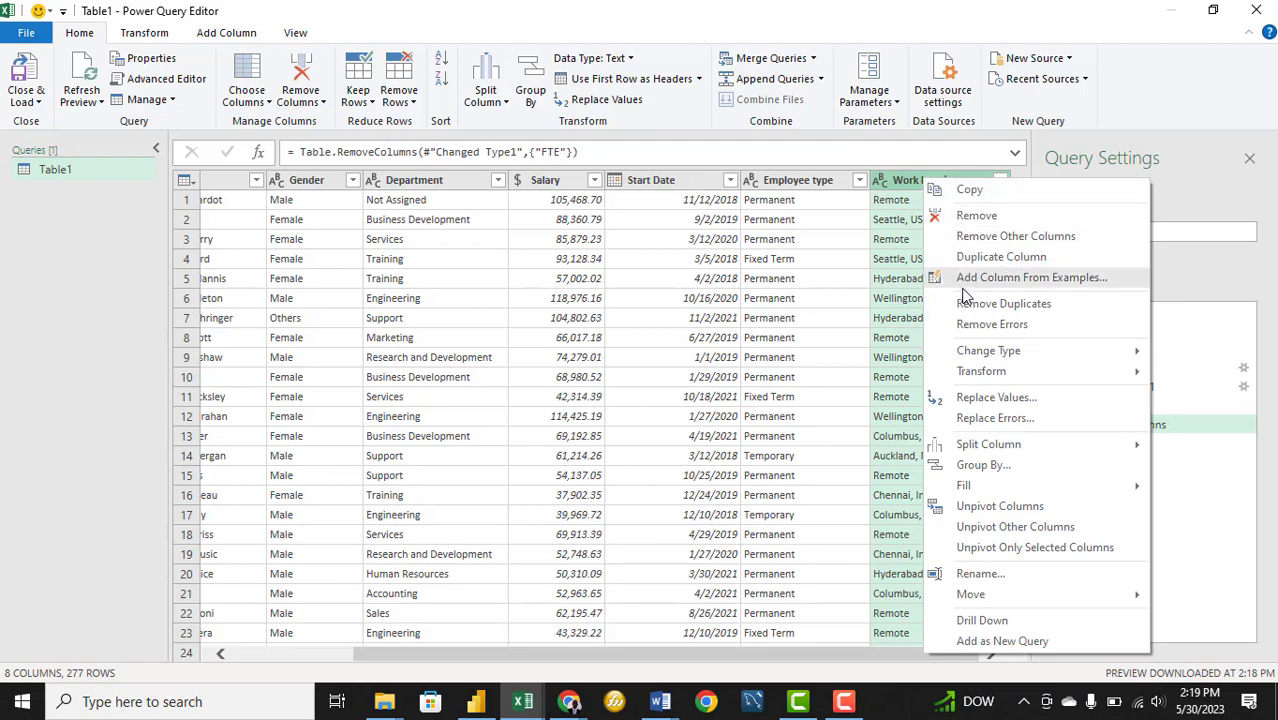
mouse_move(982, 444)
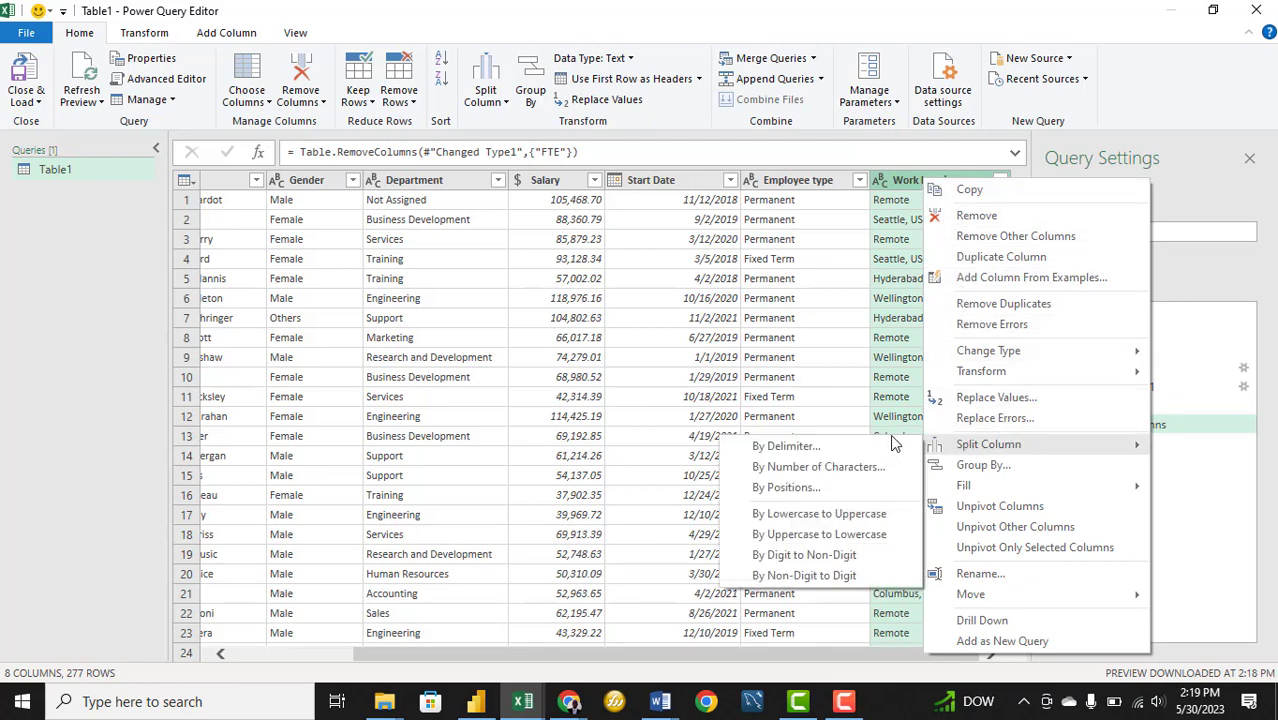
click(847, 450)
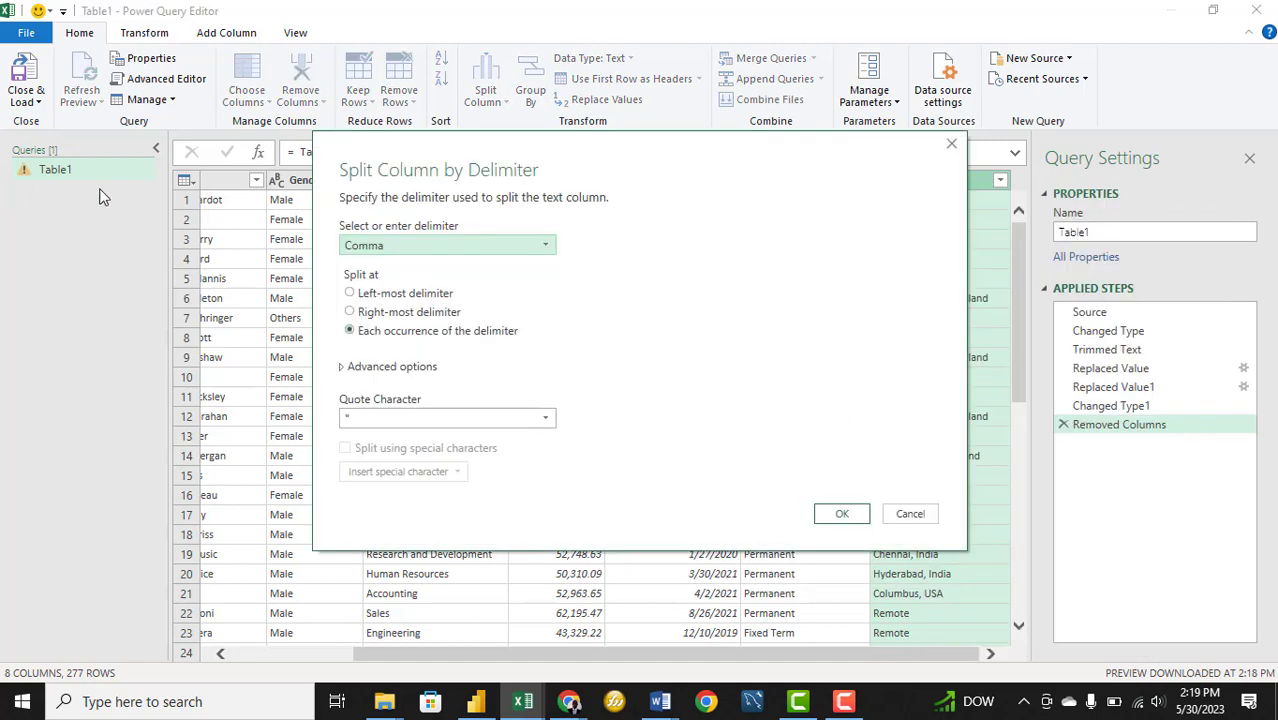
click(544, 250)
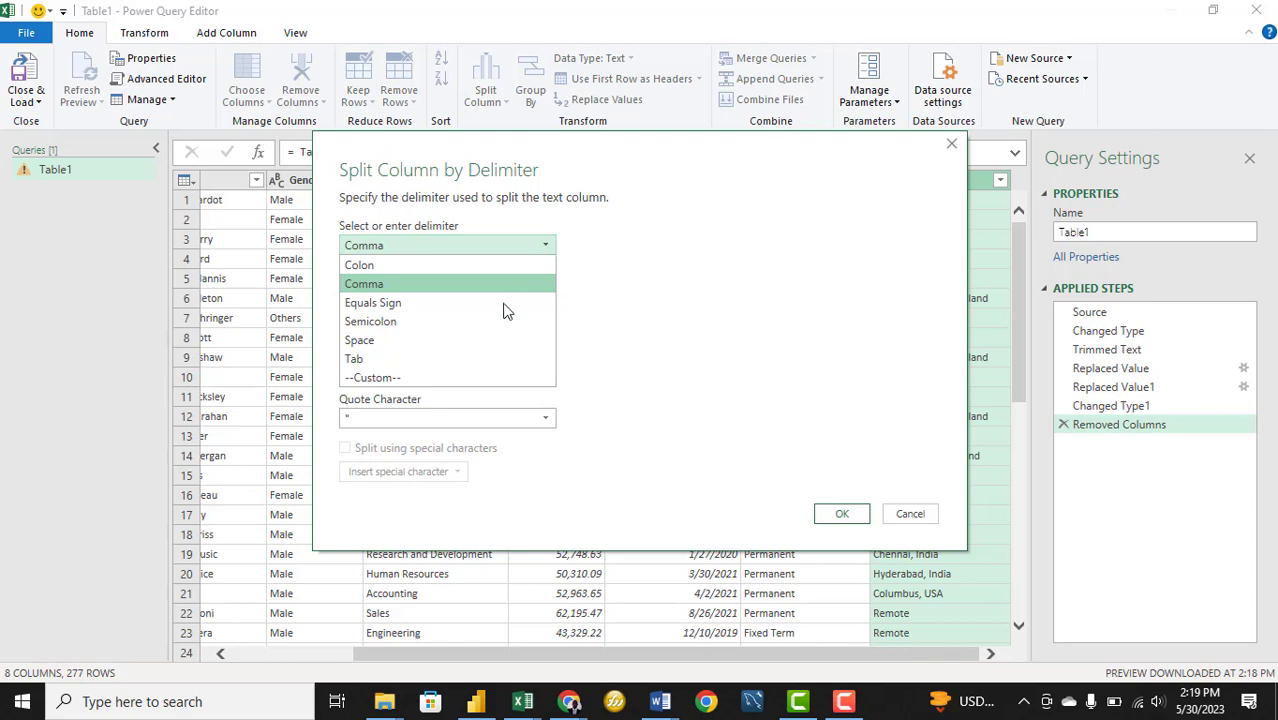
click(403, 380)
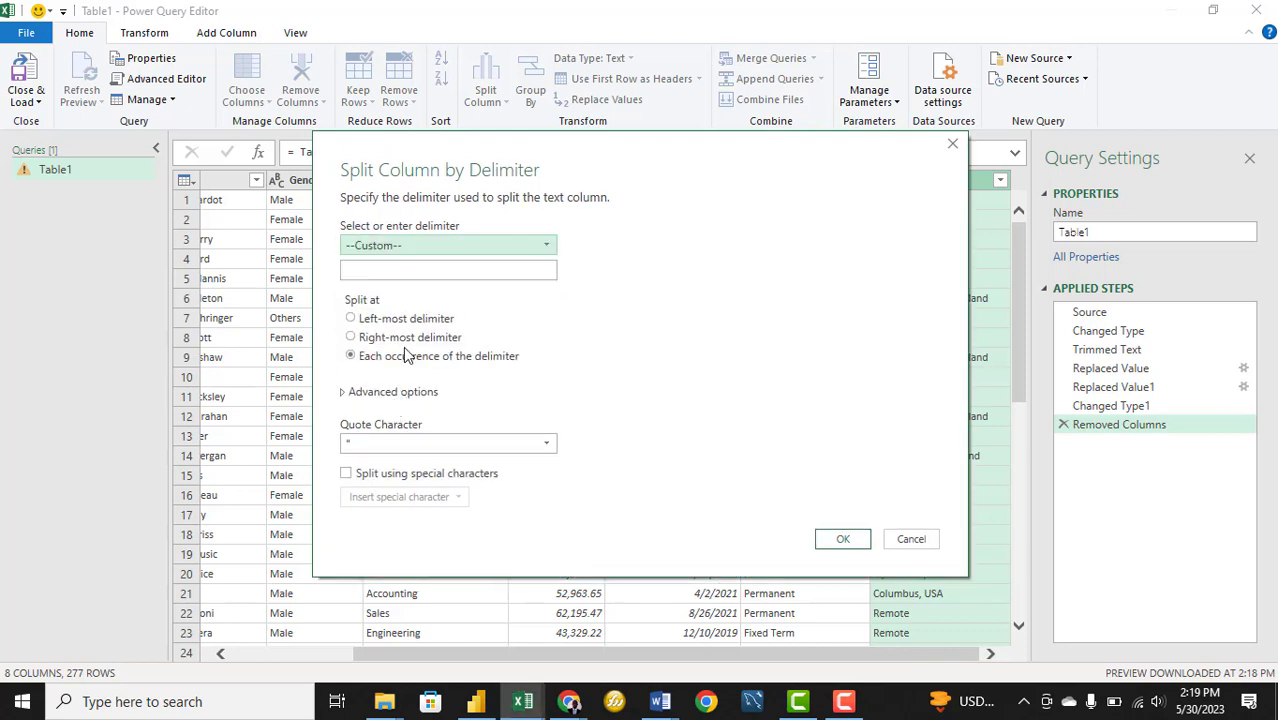
click(400, 270)
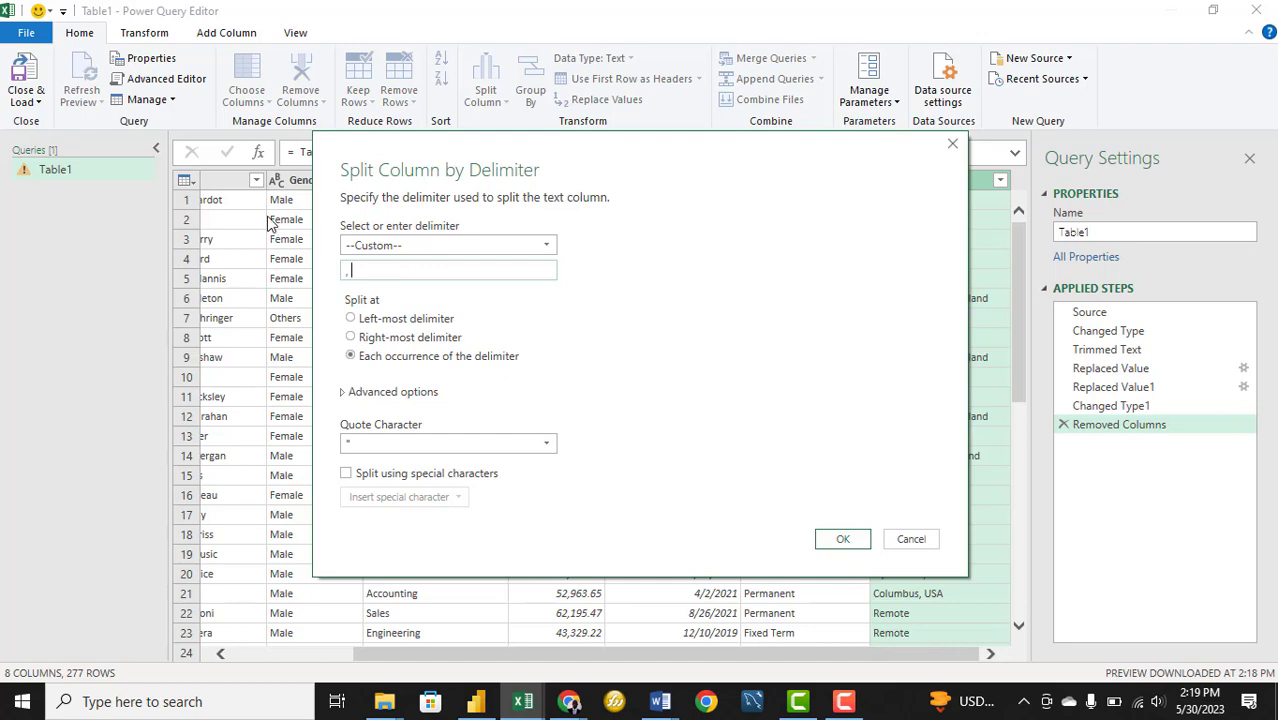
click(844, 540)
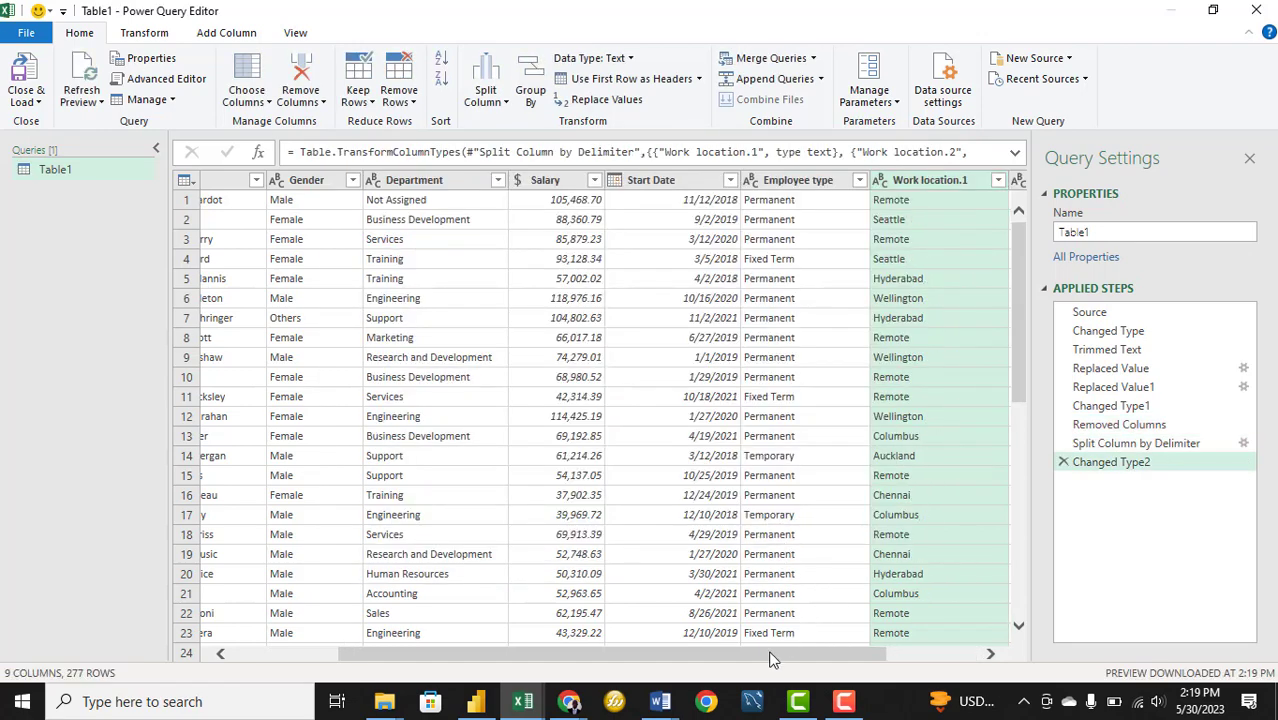
drag(770, 658, 862, 656)
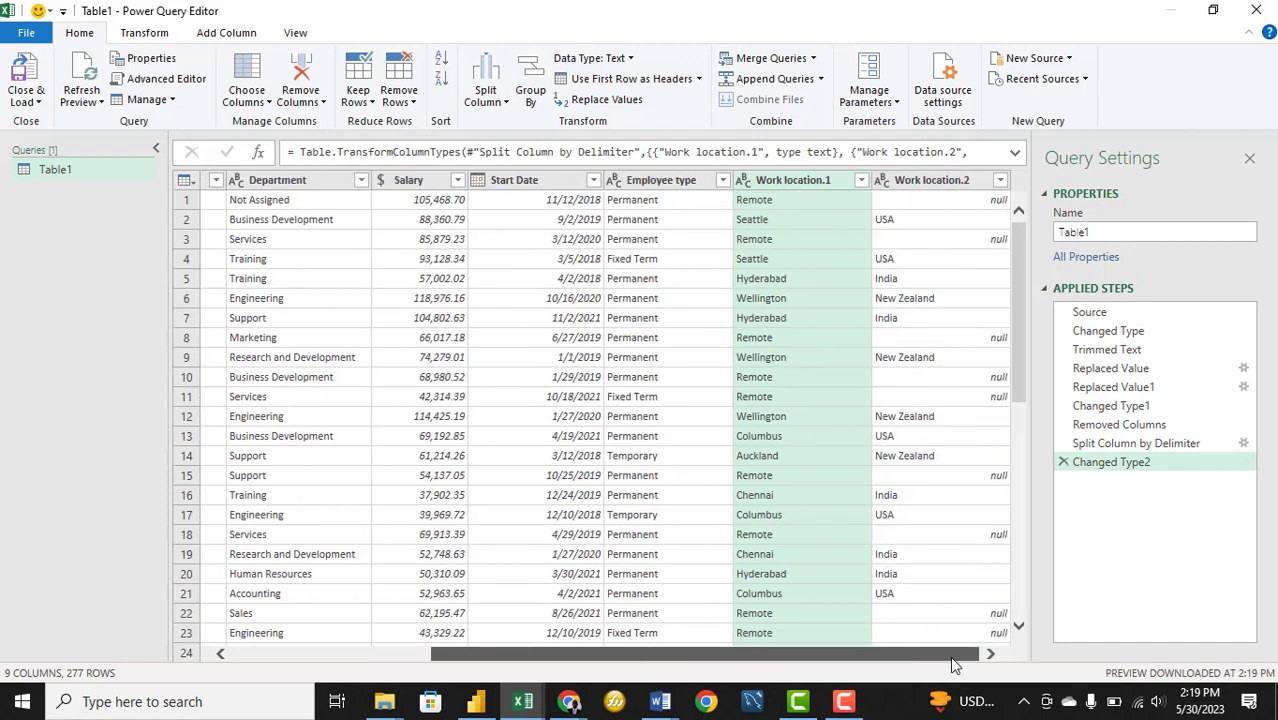
right_click(916, 181)
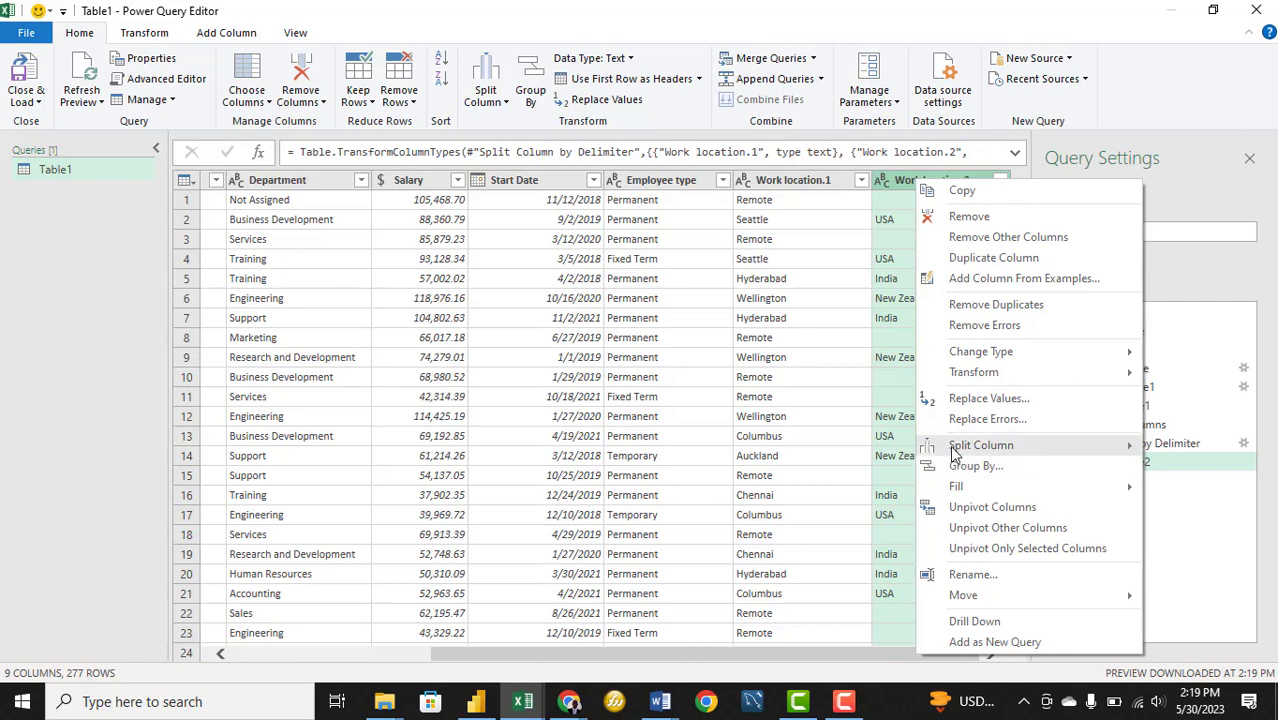
mouse_move(953, 451)
click(888, 380)
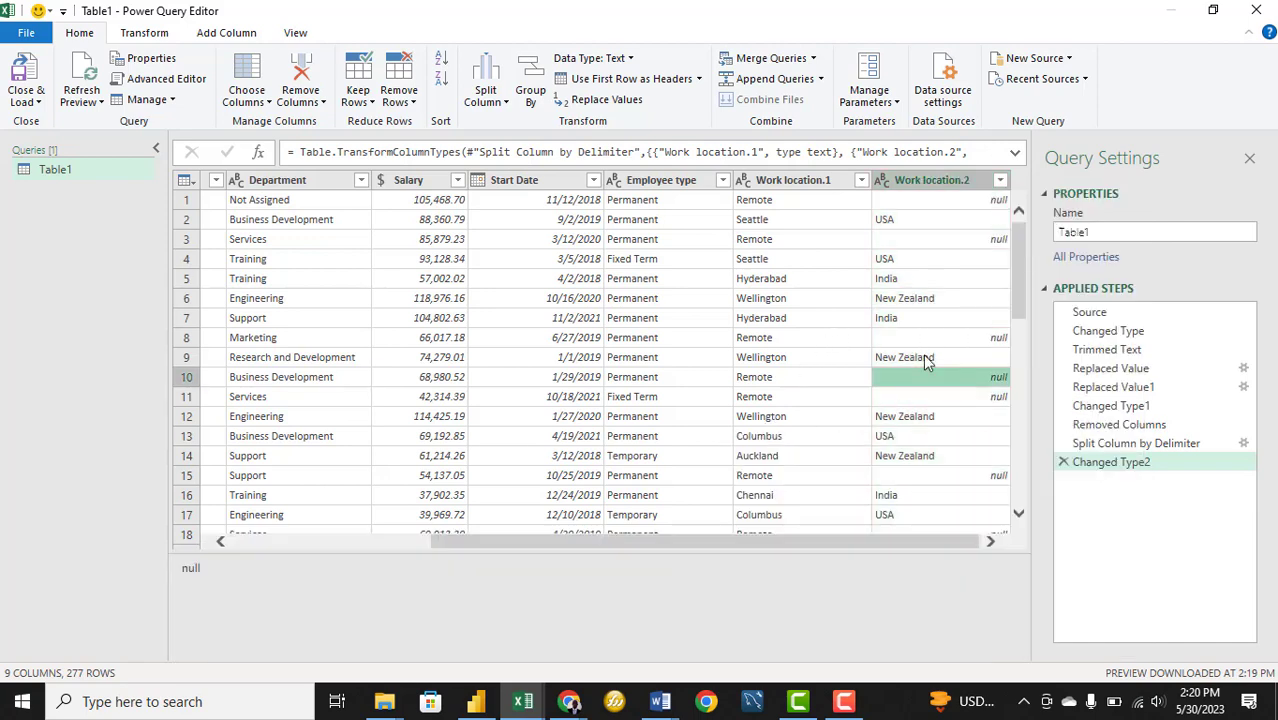
Filter Work location.2 to only the null rows, review their Work location.1 values, and delete the filter from the query
click(1000, 181)
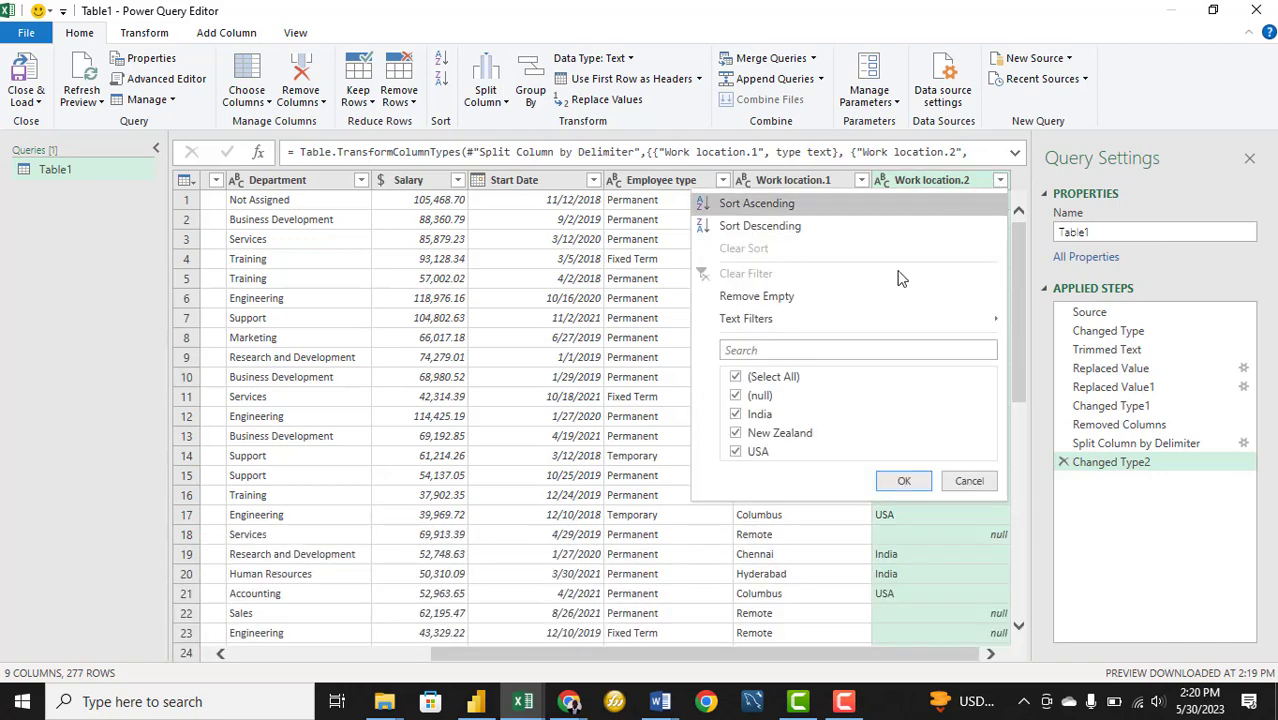
click(736, 377)
click(736, 396)
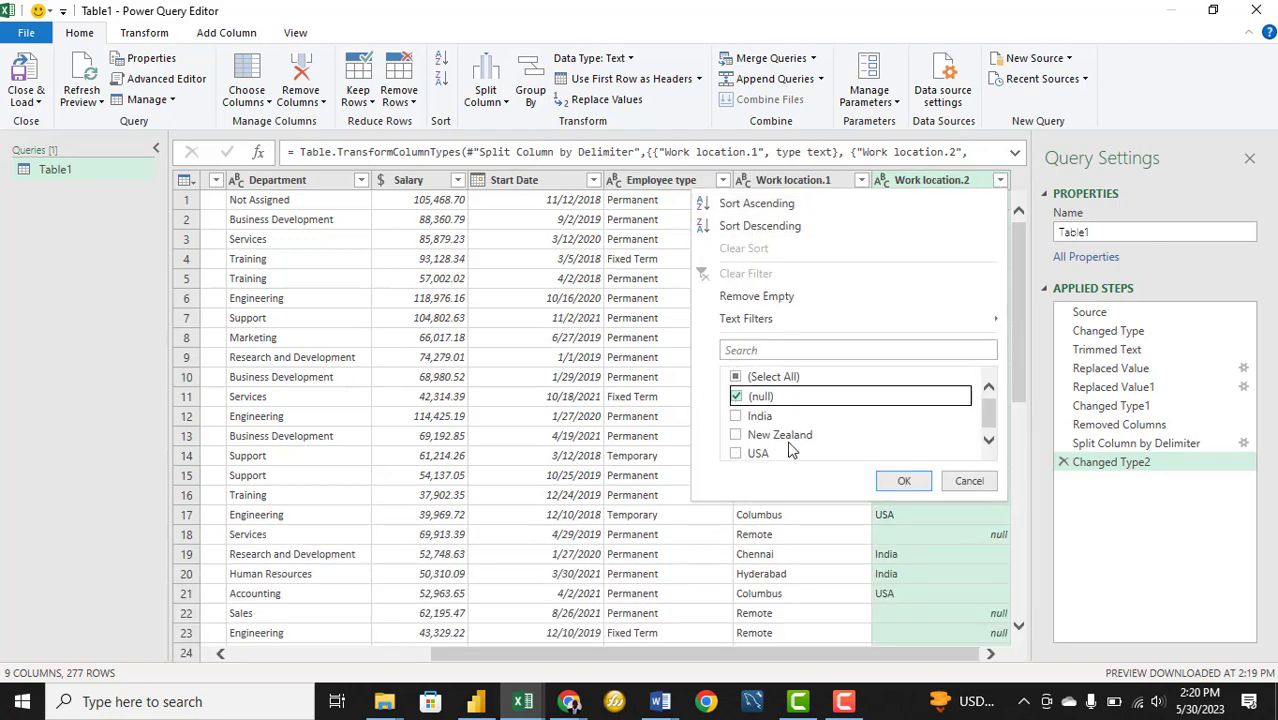
click(897, 481)
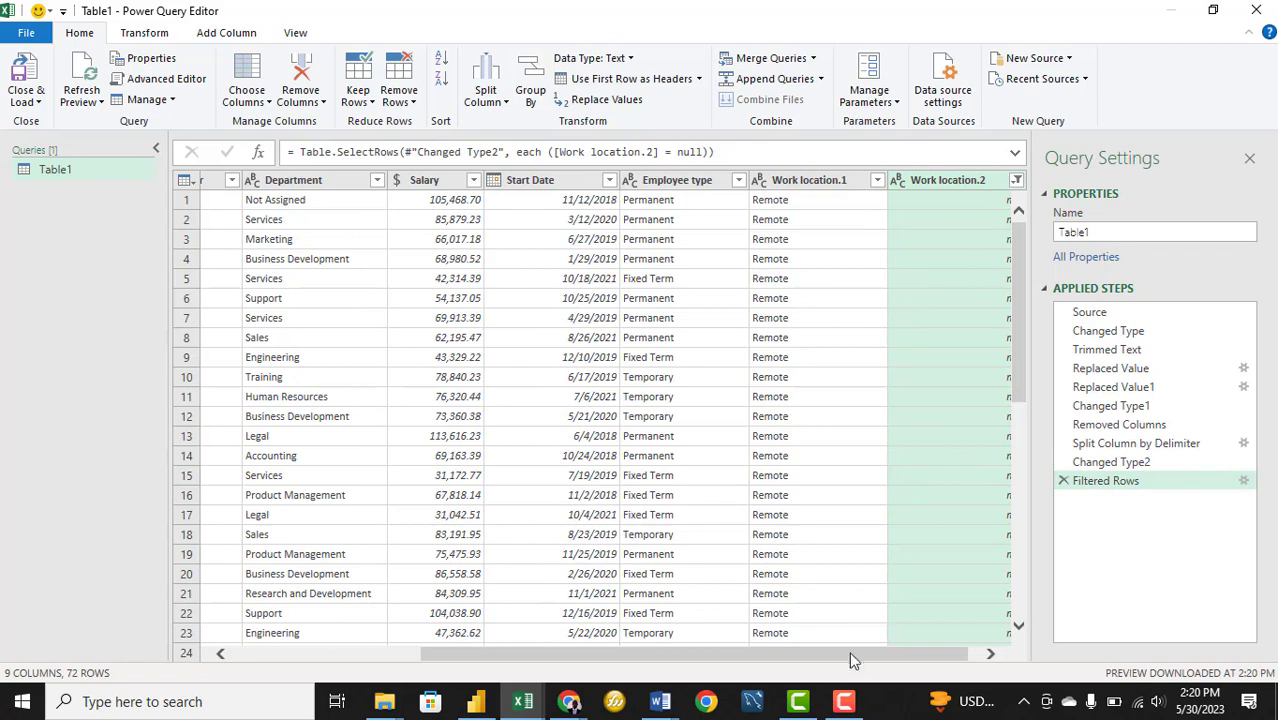
drag(843, 653, 855, 653)
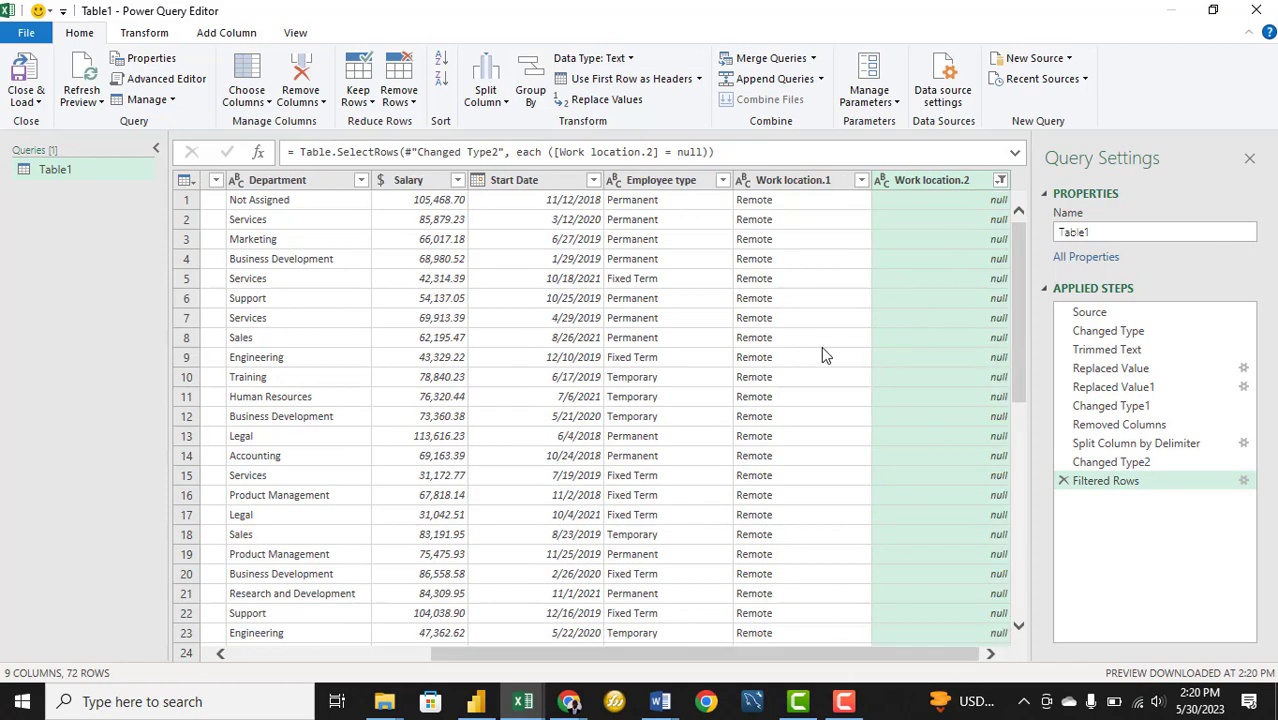
scroll(845, 352, down, 4)
scroll(849, 362, down, 14)
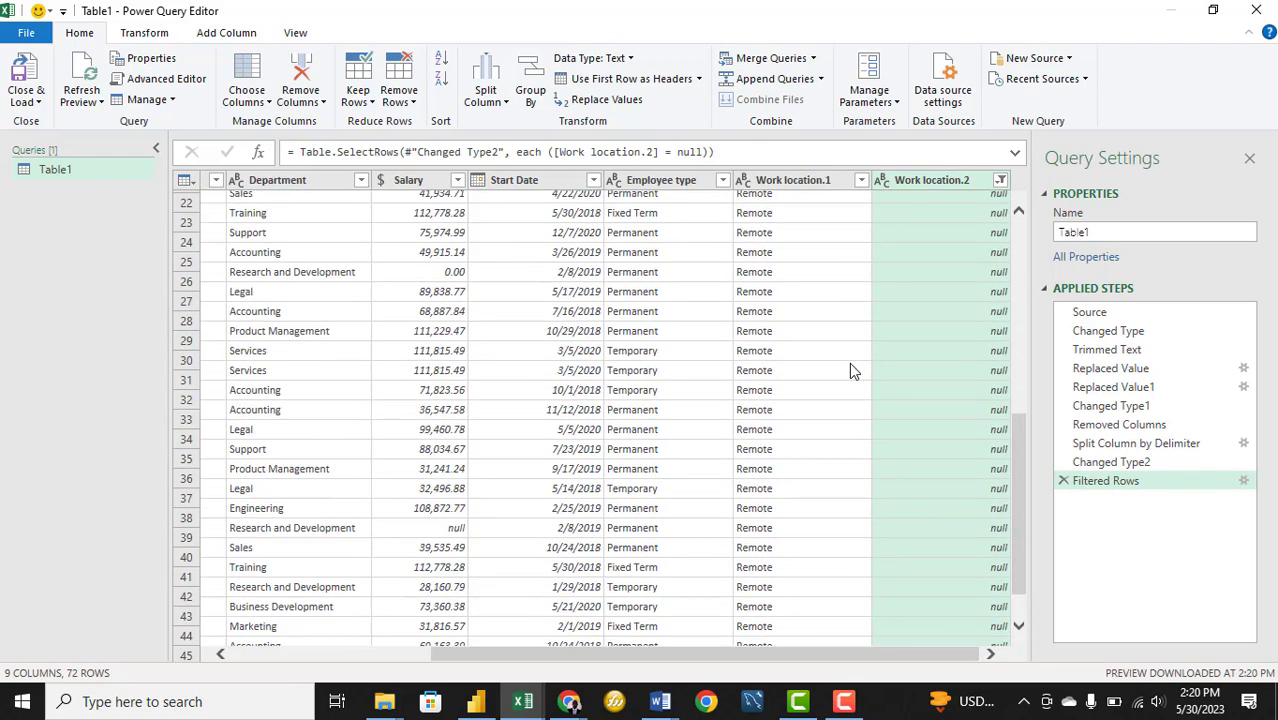
scroll(857, 398, up, 15)
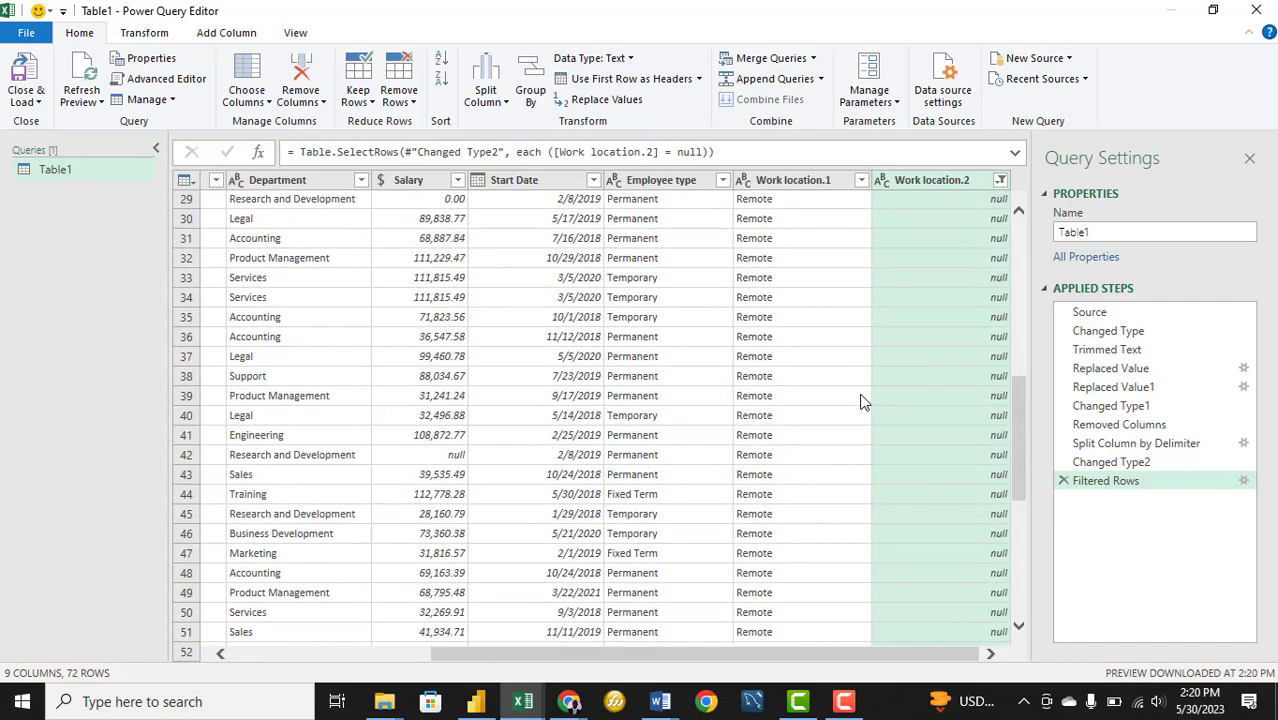
click(1063, 481)
Replace null with Remote in the Work location.2 column
right_click(966, 175)
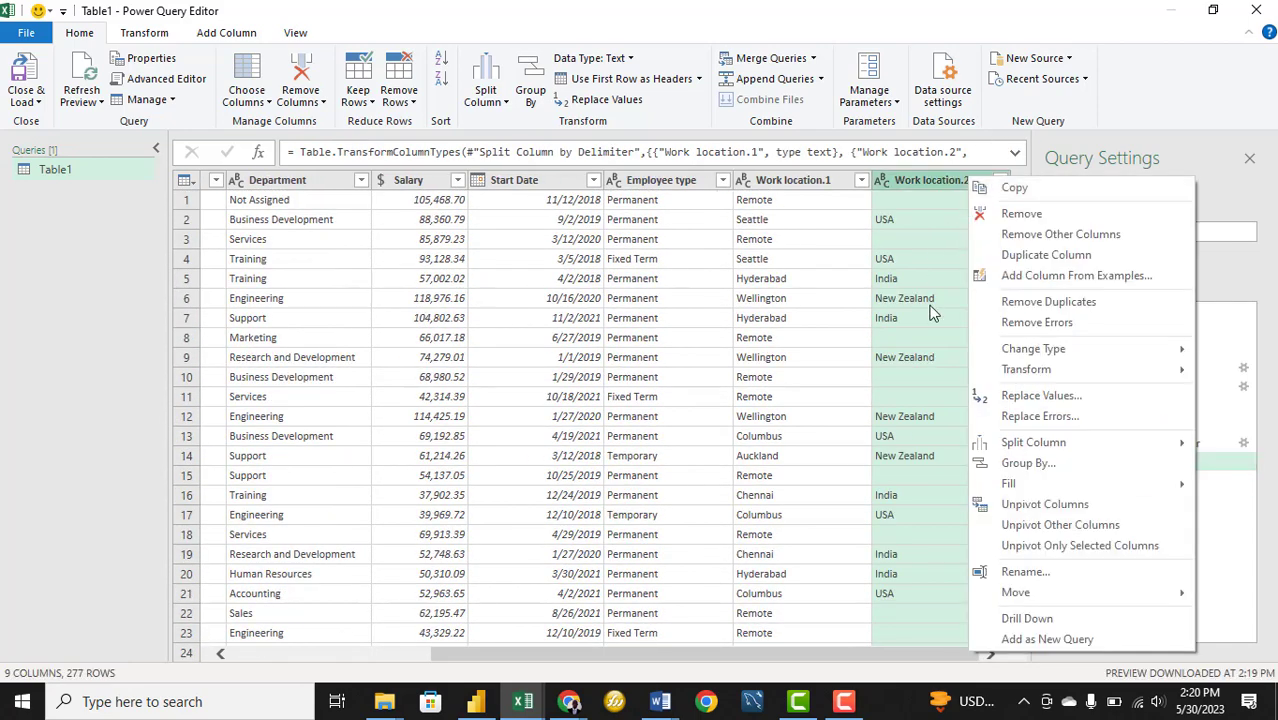
click(1029, 397)
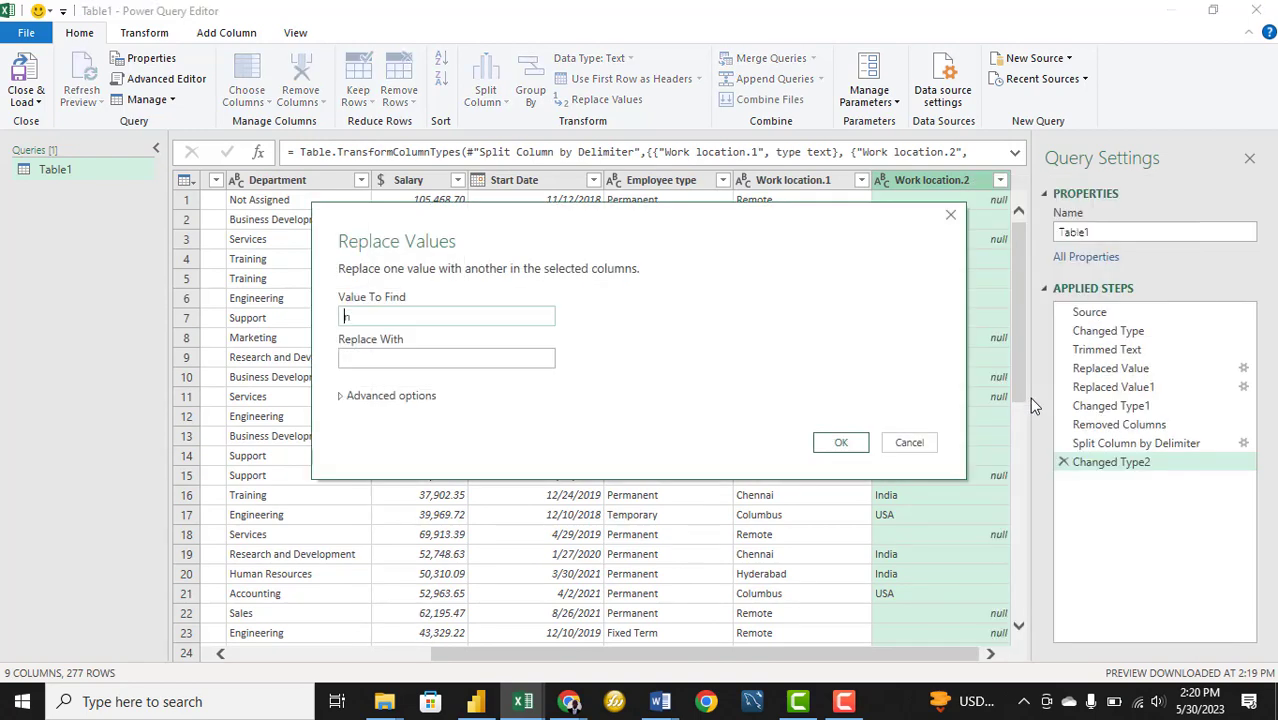
text(null)
key(Tab)
text(Remote)
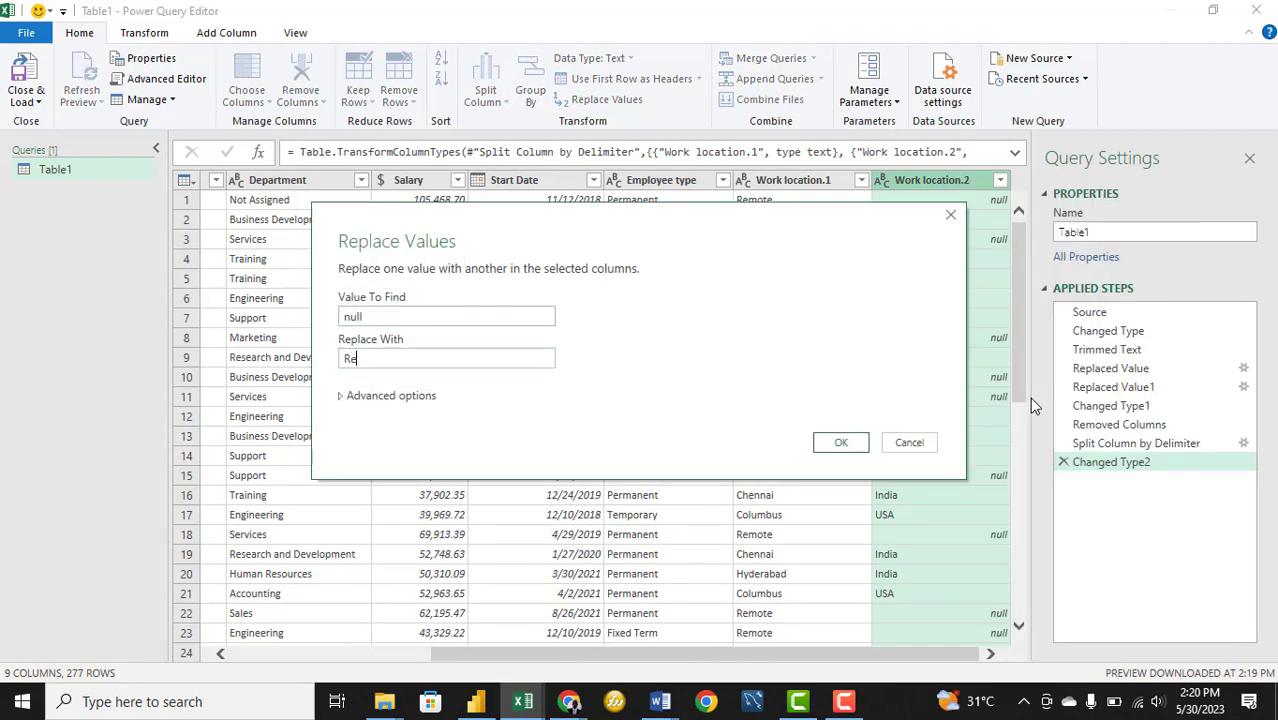
click(838, 443)
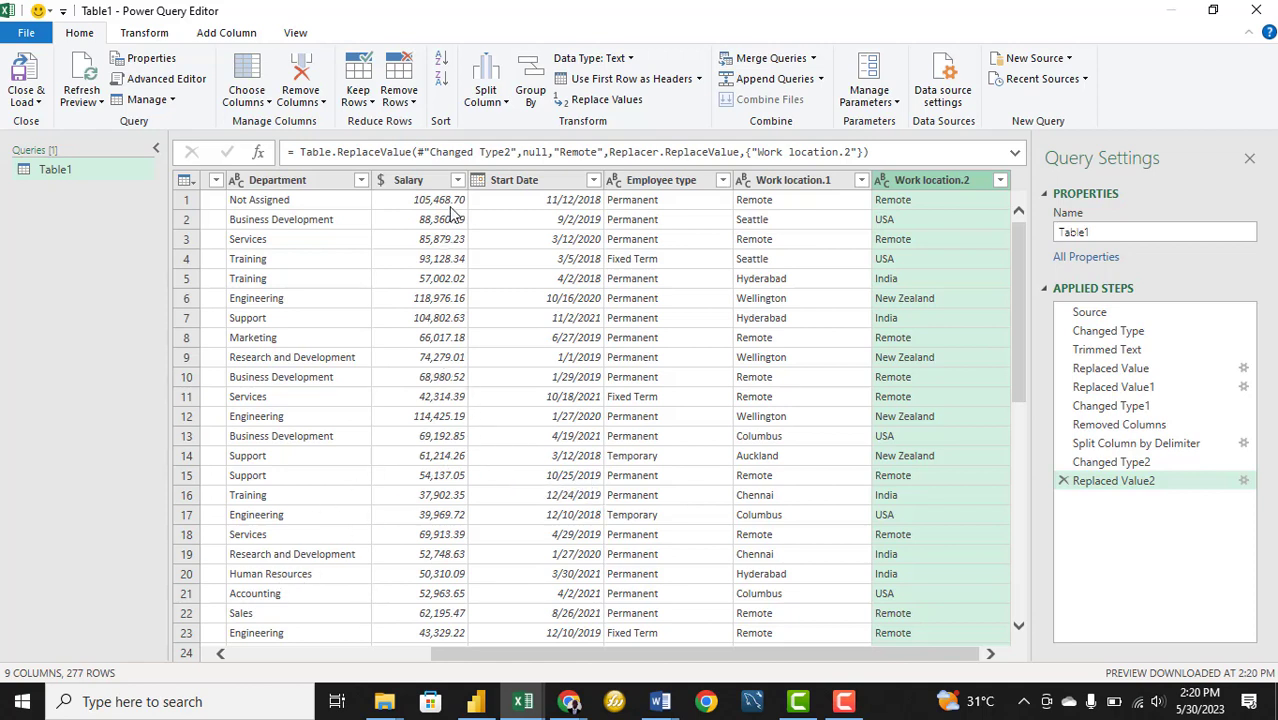
Filter the Salary column to exclude the rows with null salaries
click(457, 180)
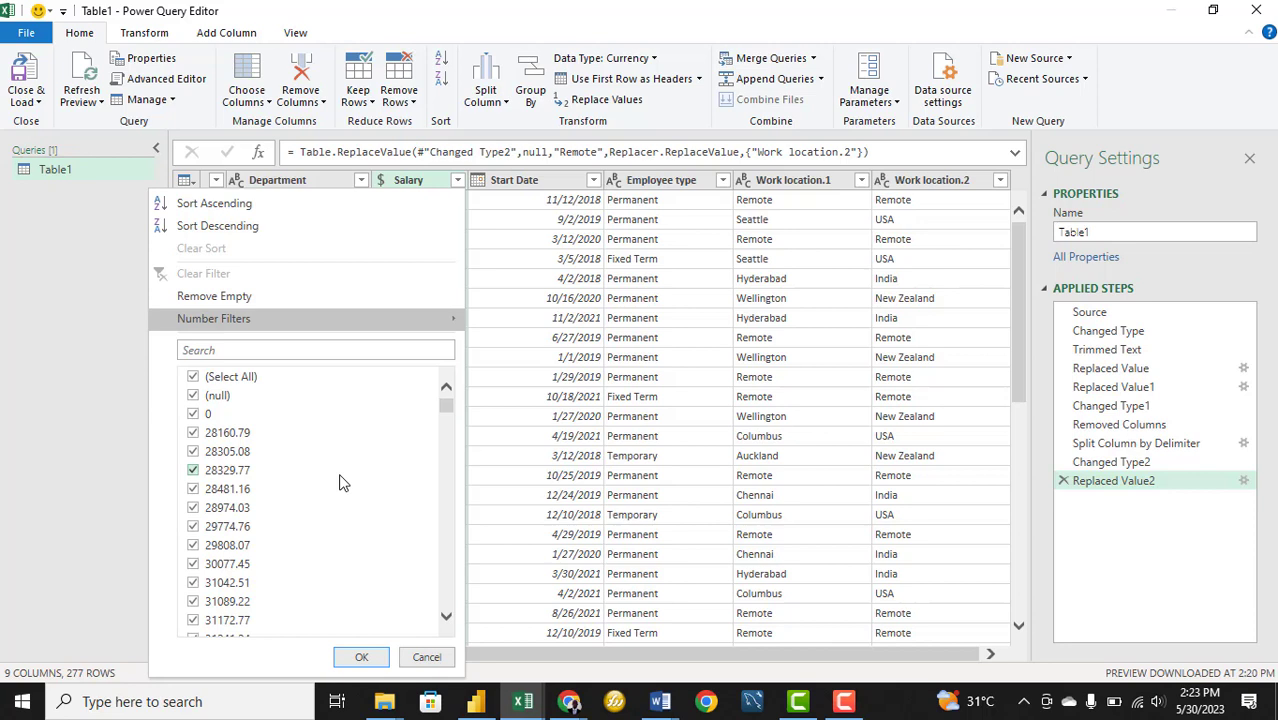
click(193, 396)
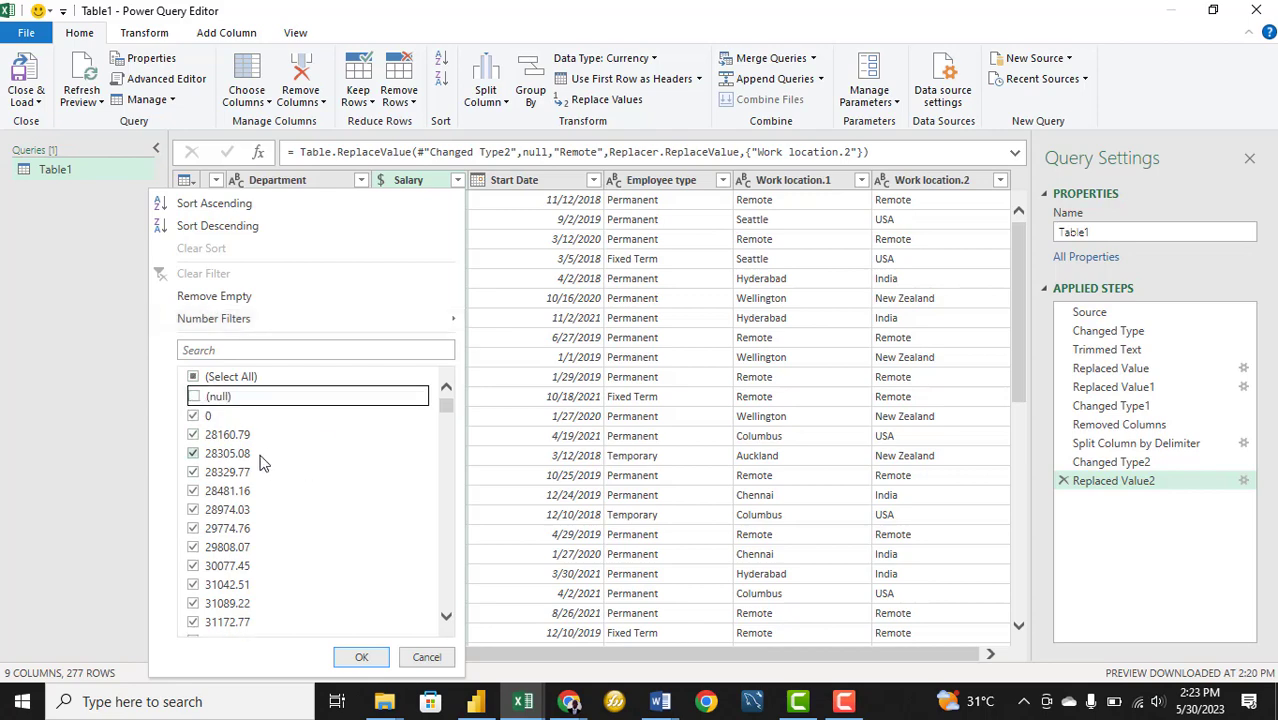
click(358, 656)
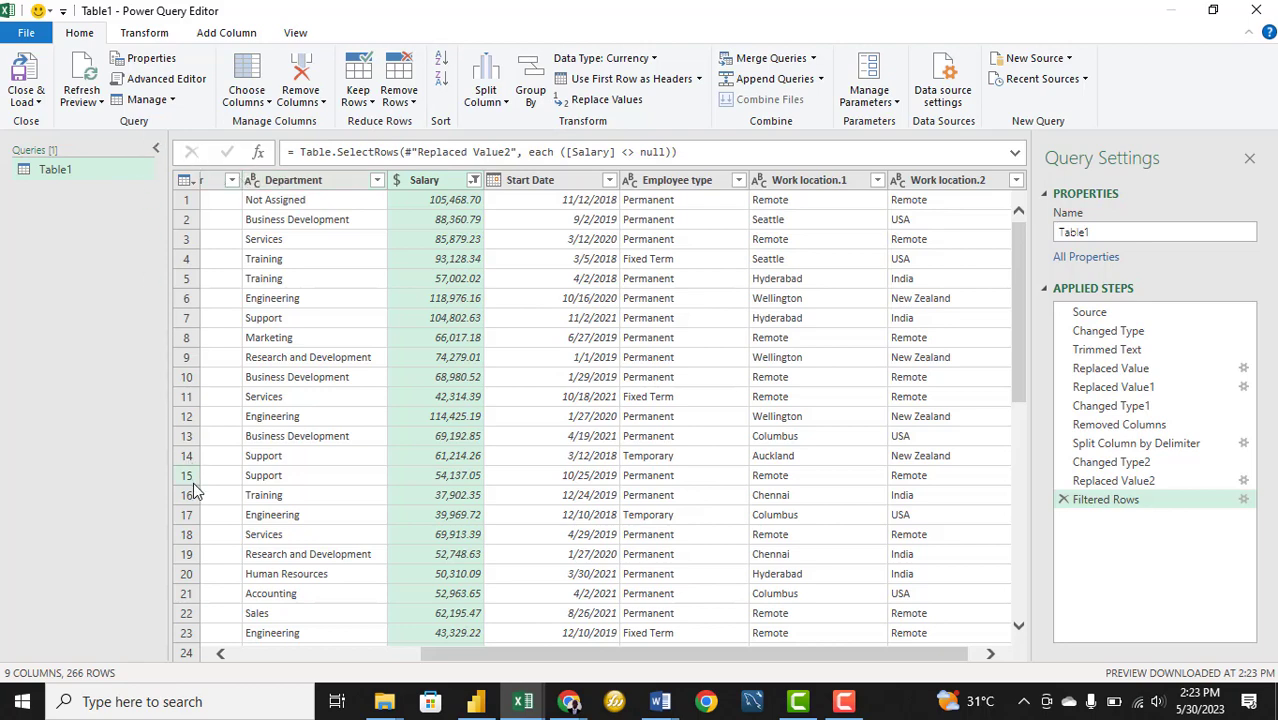
Count the rows of the filtered table and delete the counting step from the query
drag(443, 651, 255, 651)
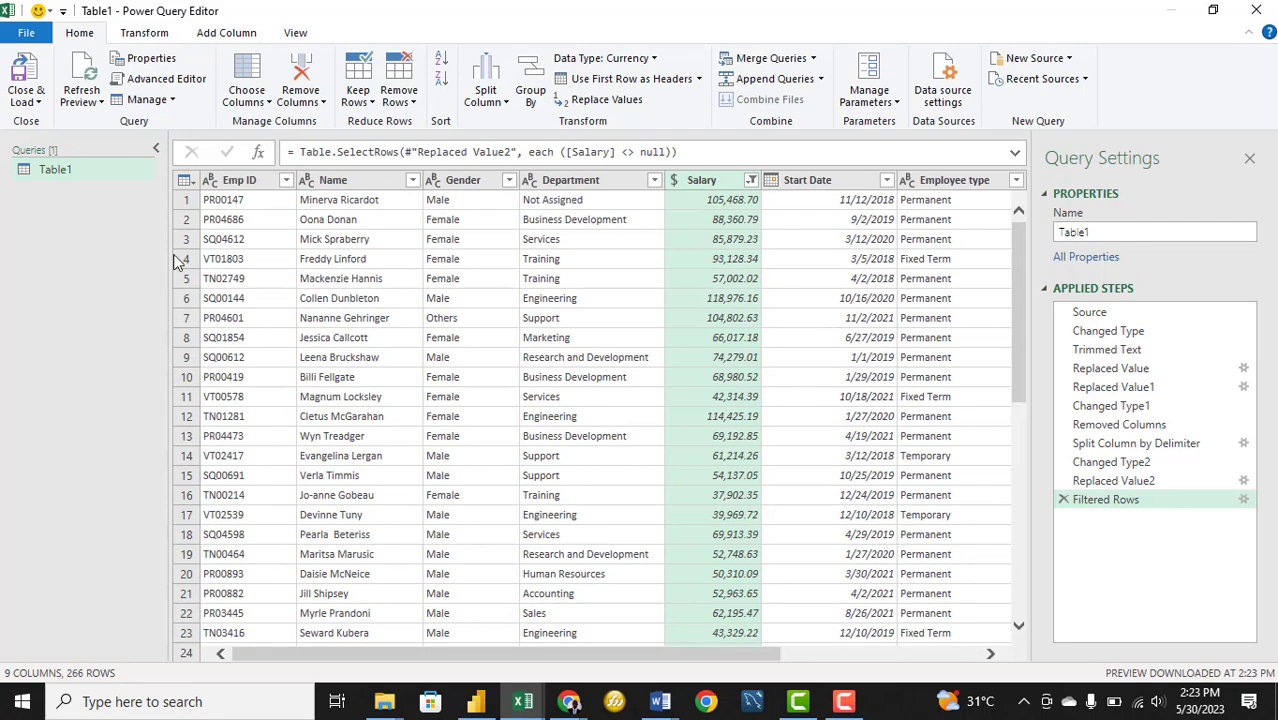
click(144, 32)
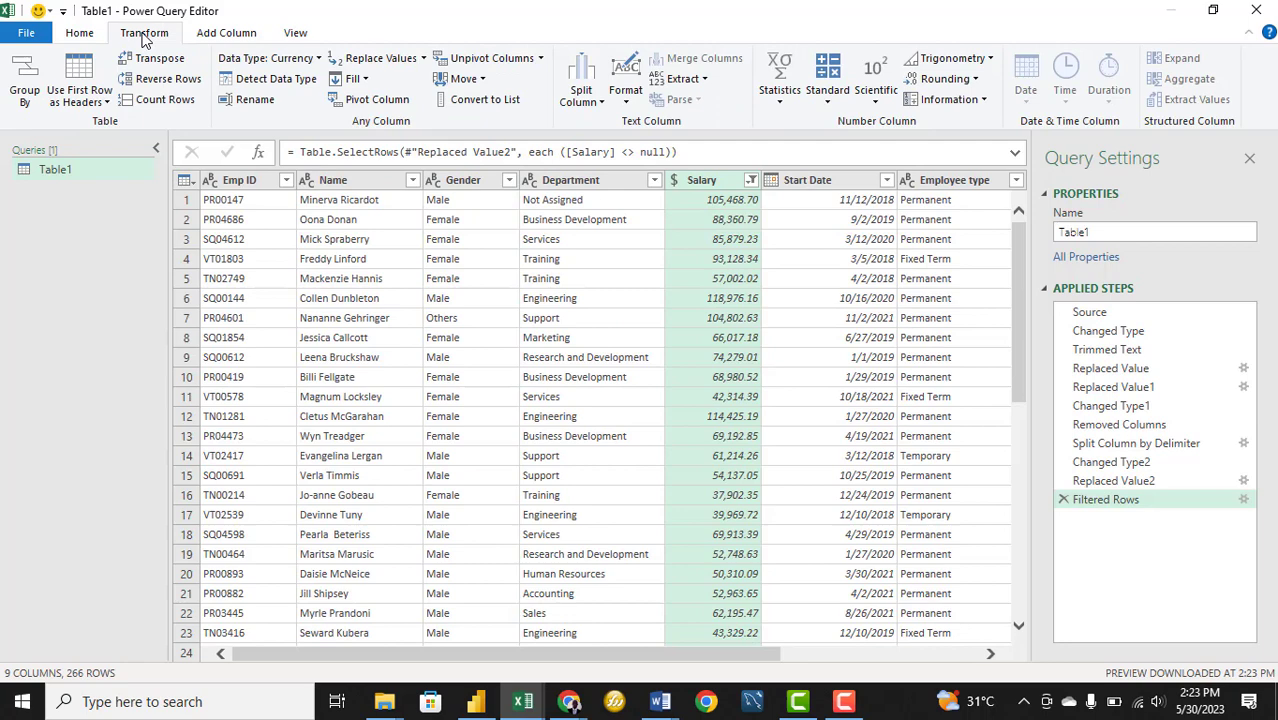
click(160, 100)
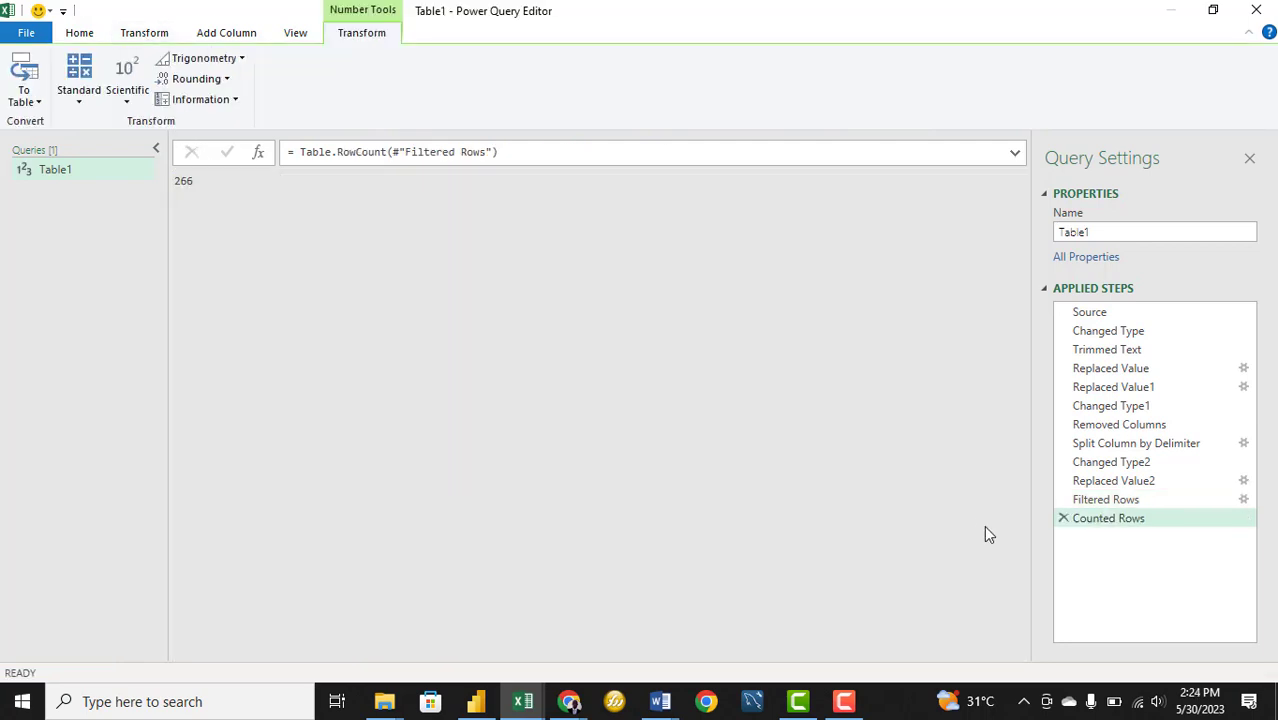
click(1063, 518)
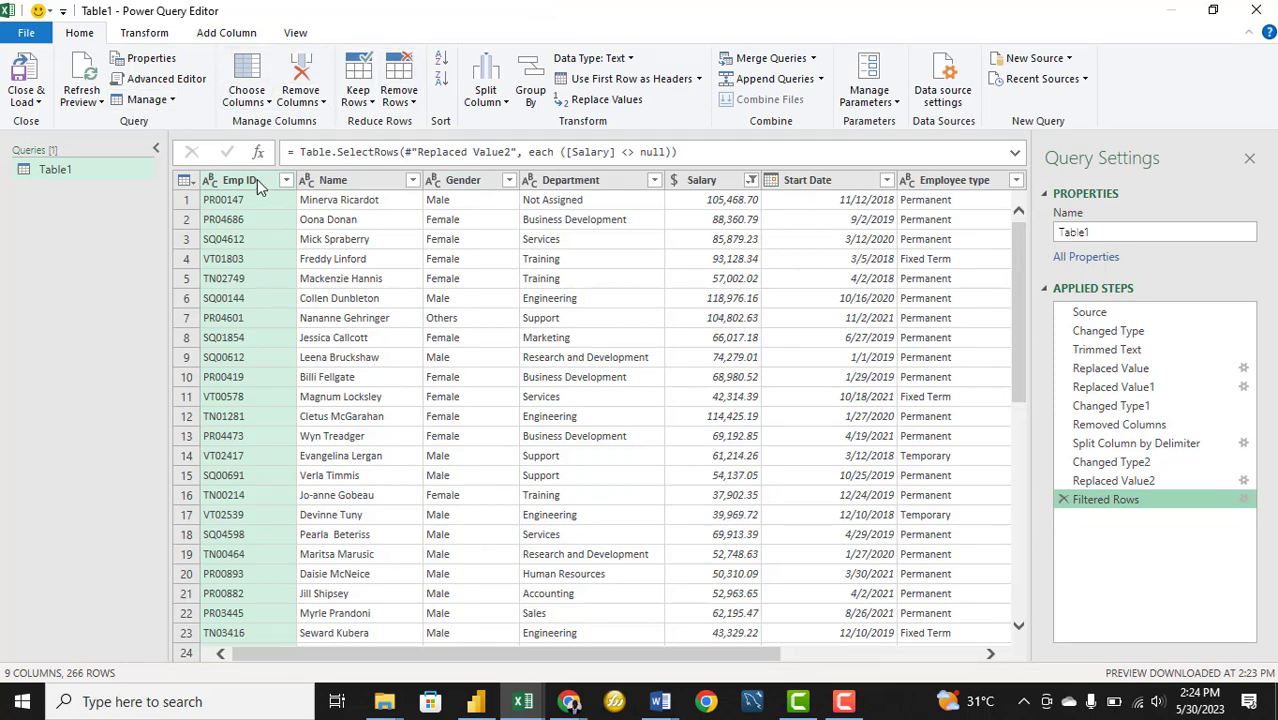
Remove duplicate rows from the whole table and filter the Emp ID column to exclude the odd ID beginning with ww
click(186, 181)
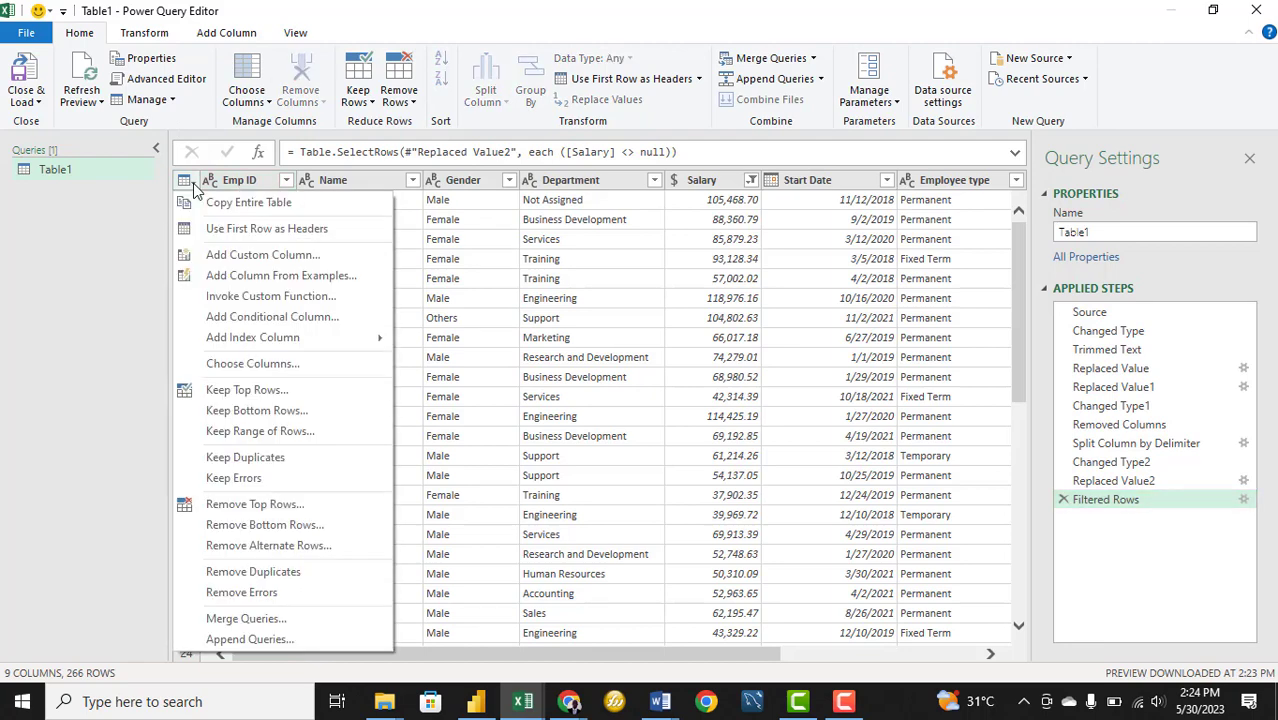
click(267, 576)
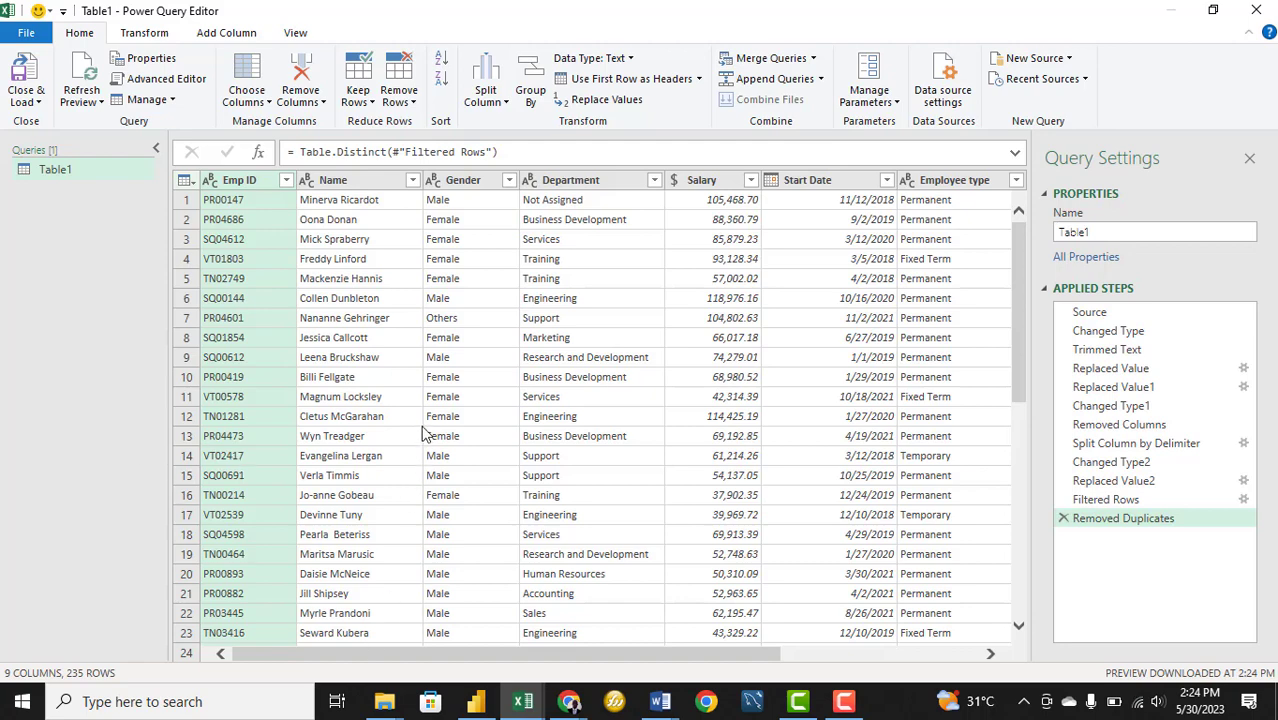
click(286, 181)
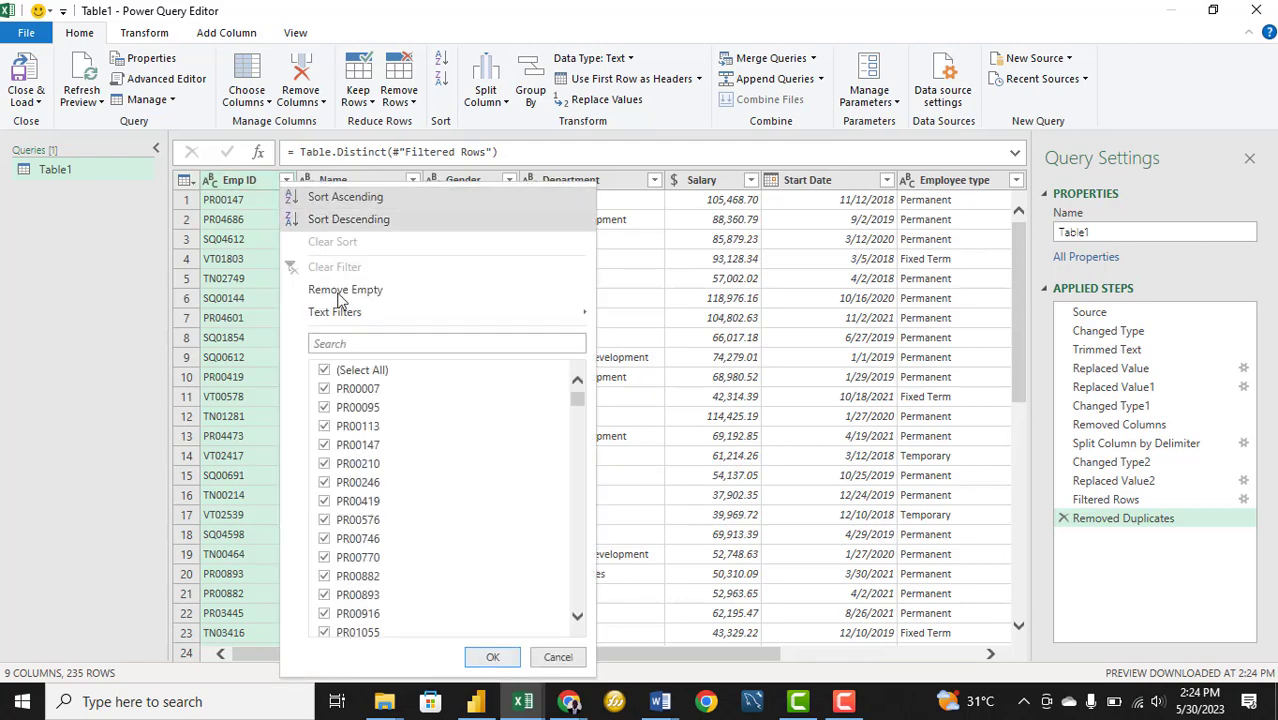
drag(580, 400, 579, 605)
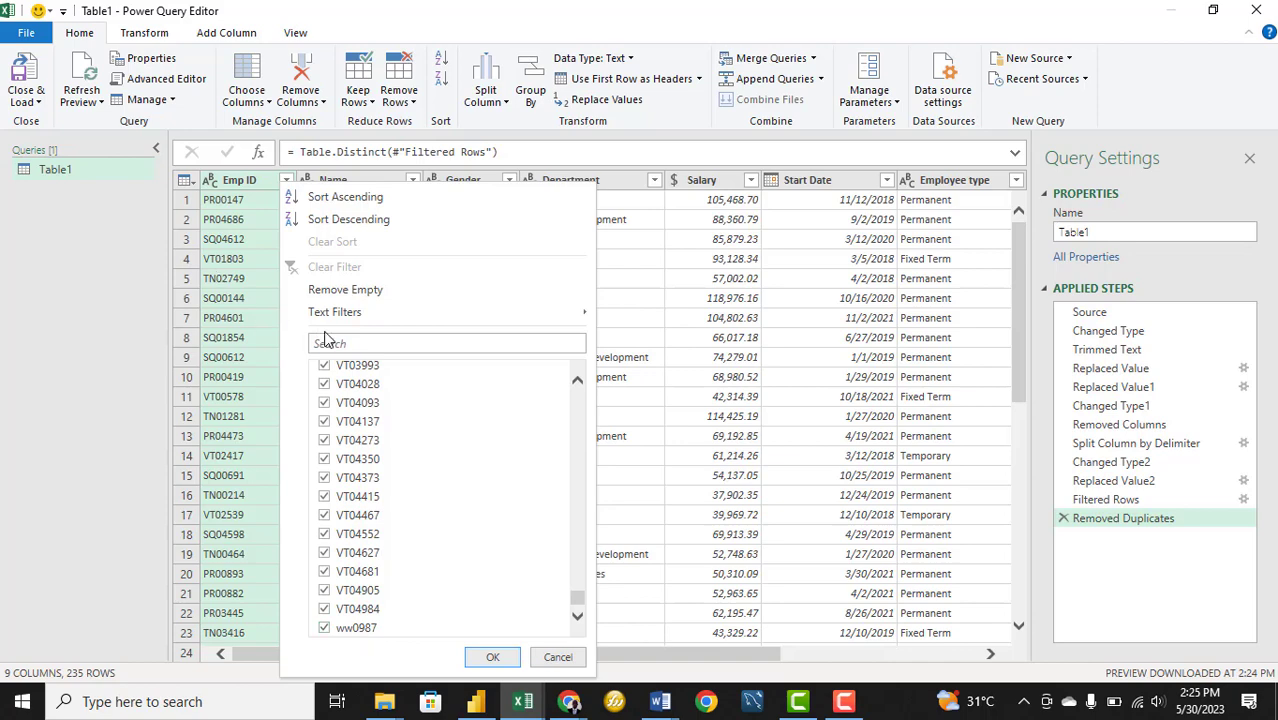
click(327, 629)
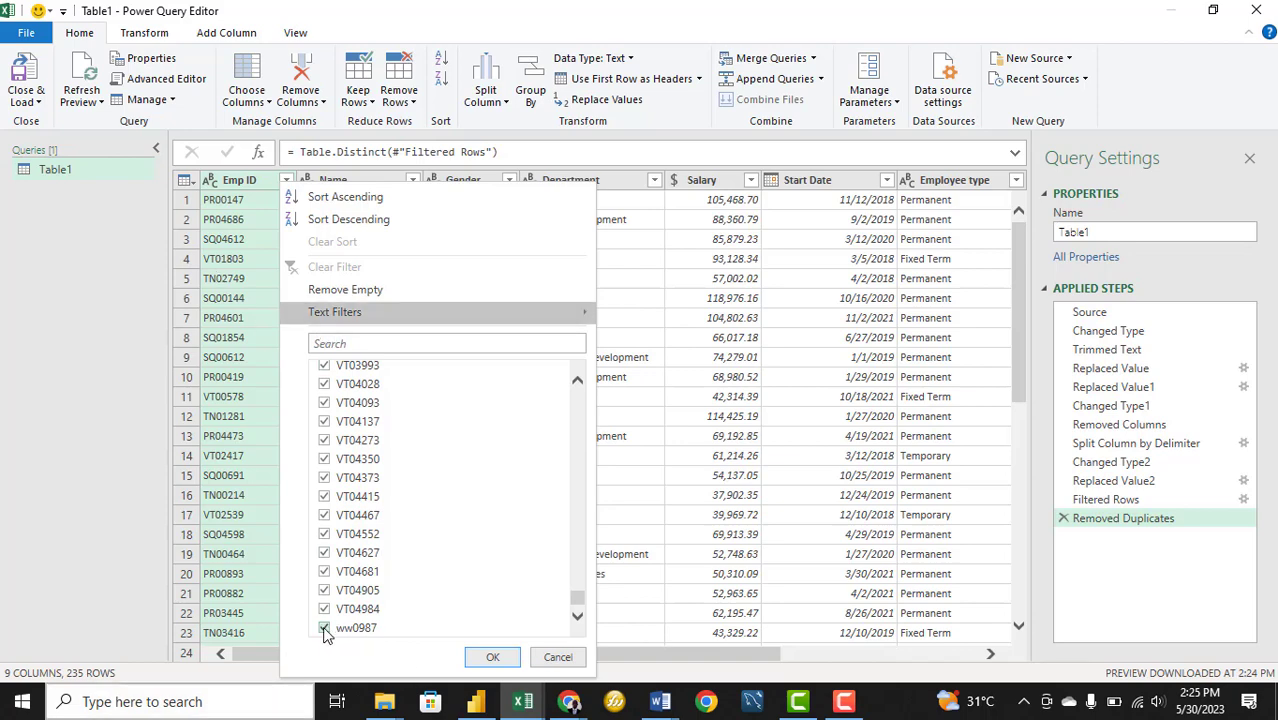
click(492, 656)
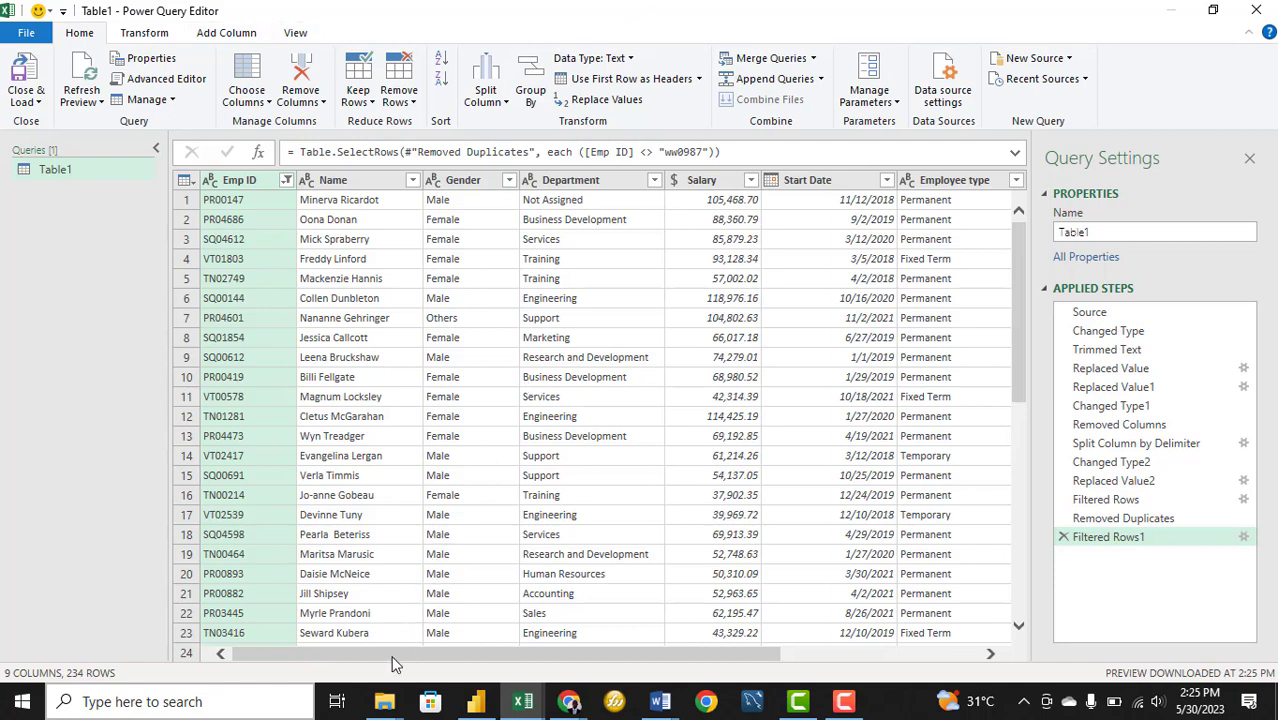
drag(393, 663, 665, 670)
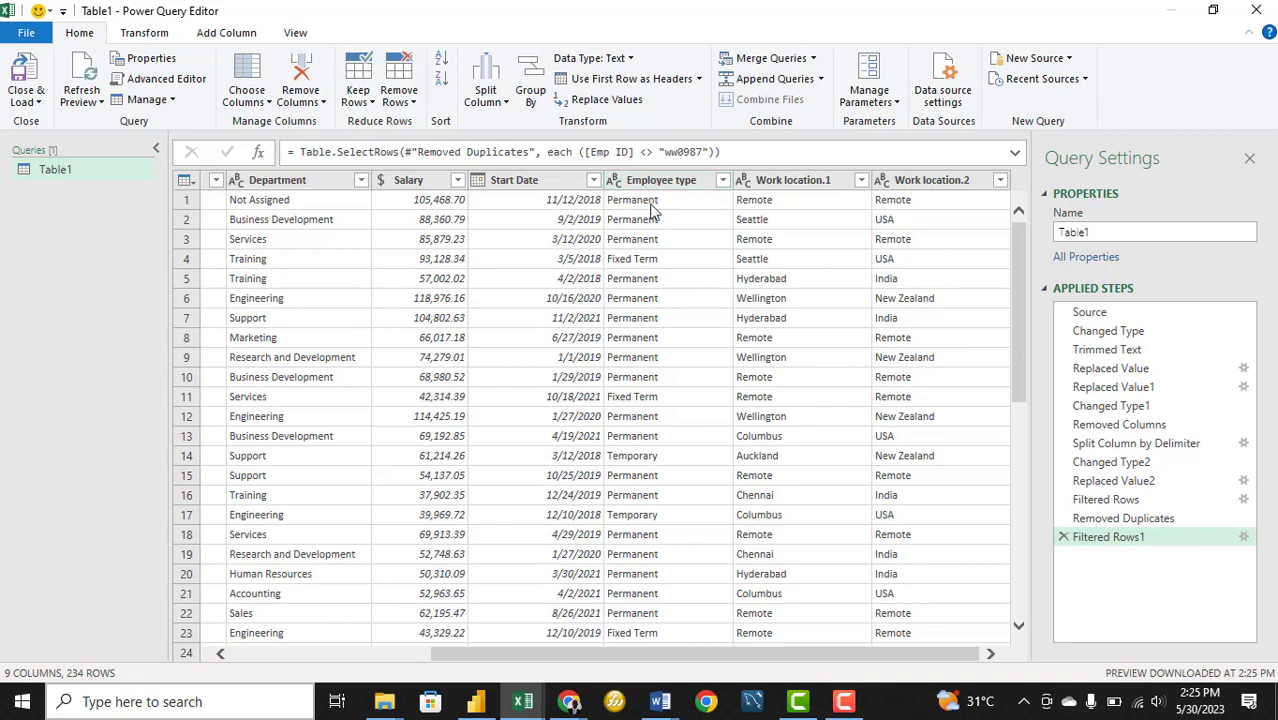
click(224, 33)
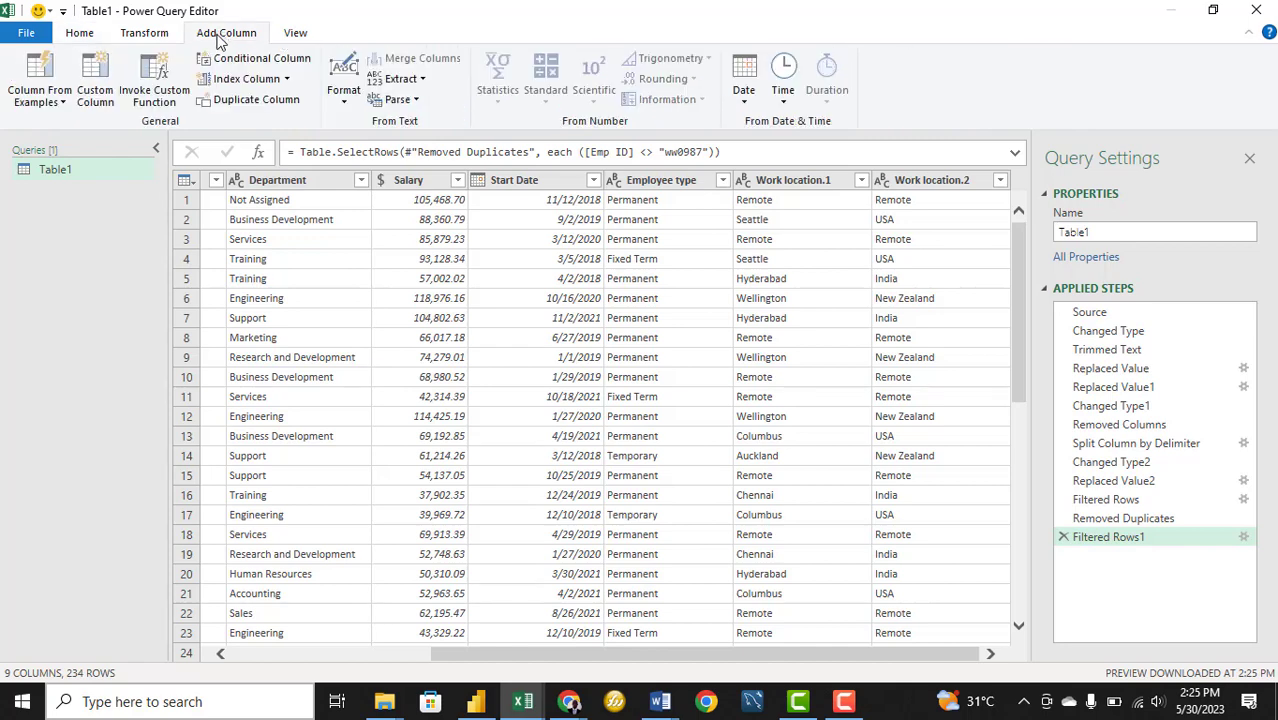
click(96, 98)
click(409, 296)
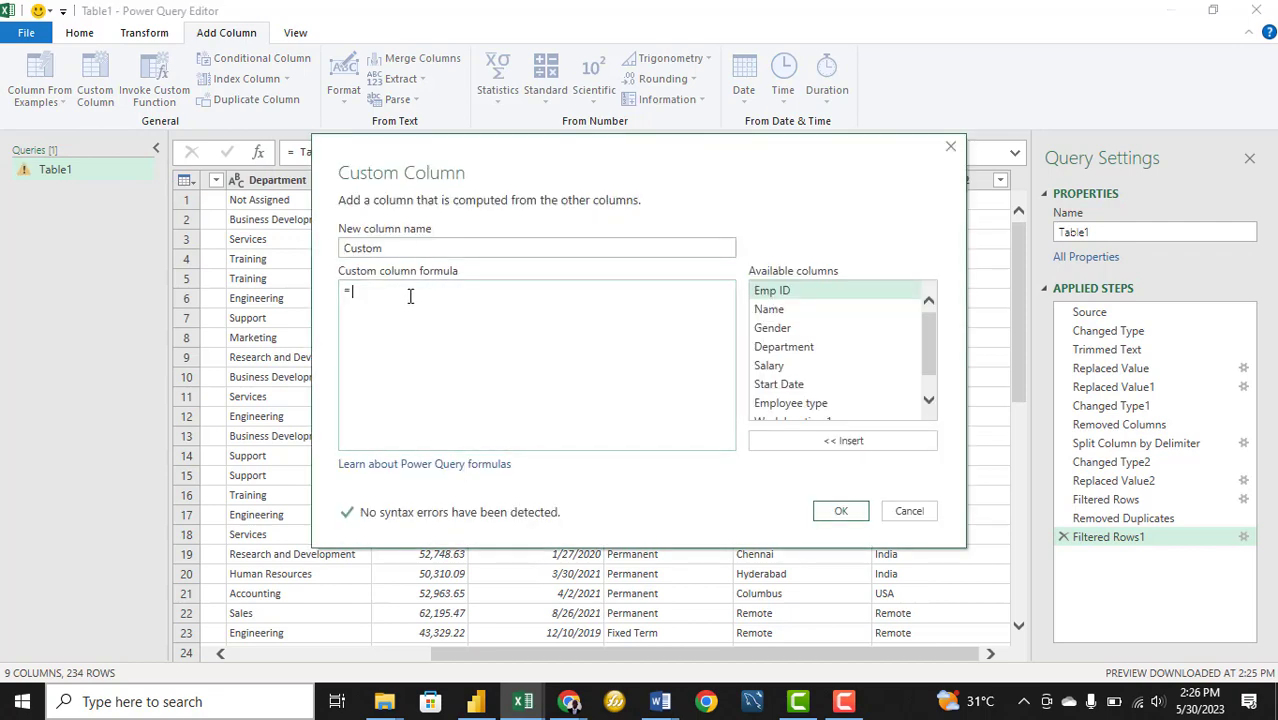
text(date)
key(BackSpace)
key(BackSpace)
key(BackSpace)
key(BackSpace)
text(1o)
click(951, 150)
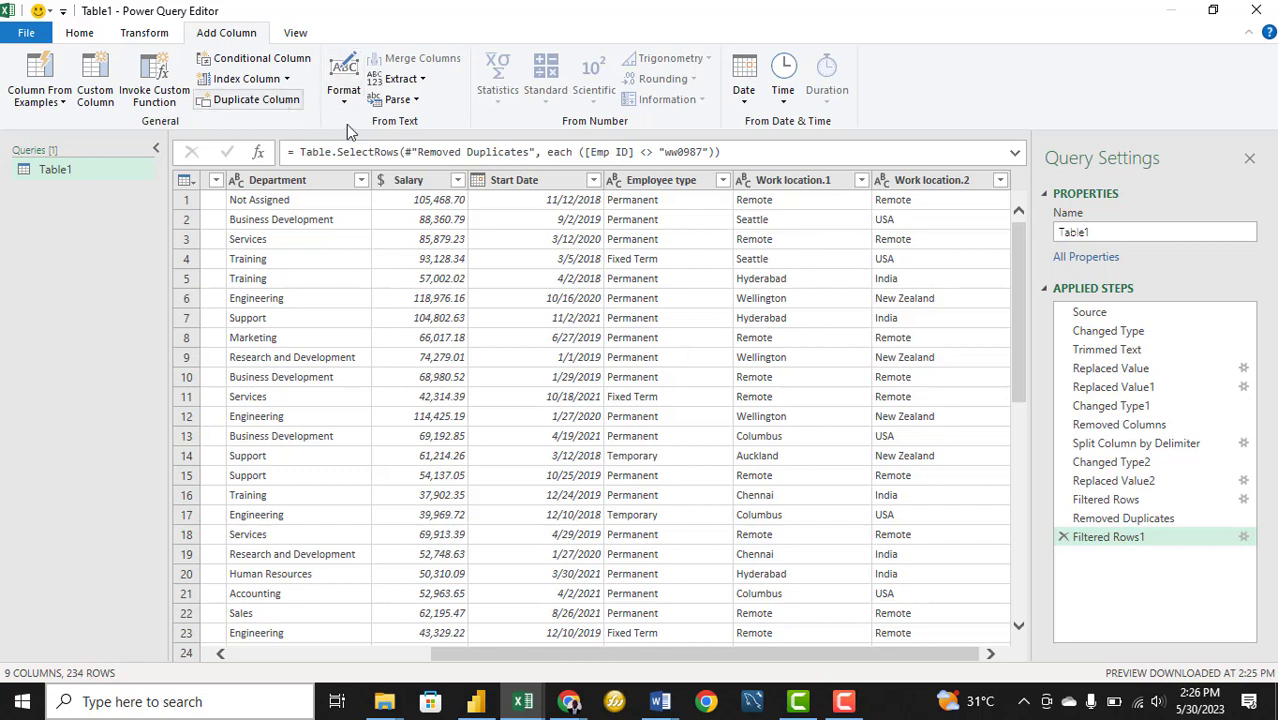
Try to add a custom column named Today with the formula Date.LocalNow(), and delete the added step from the query
click(97, 92)
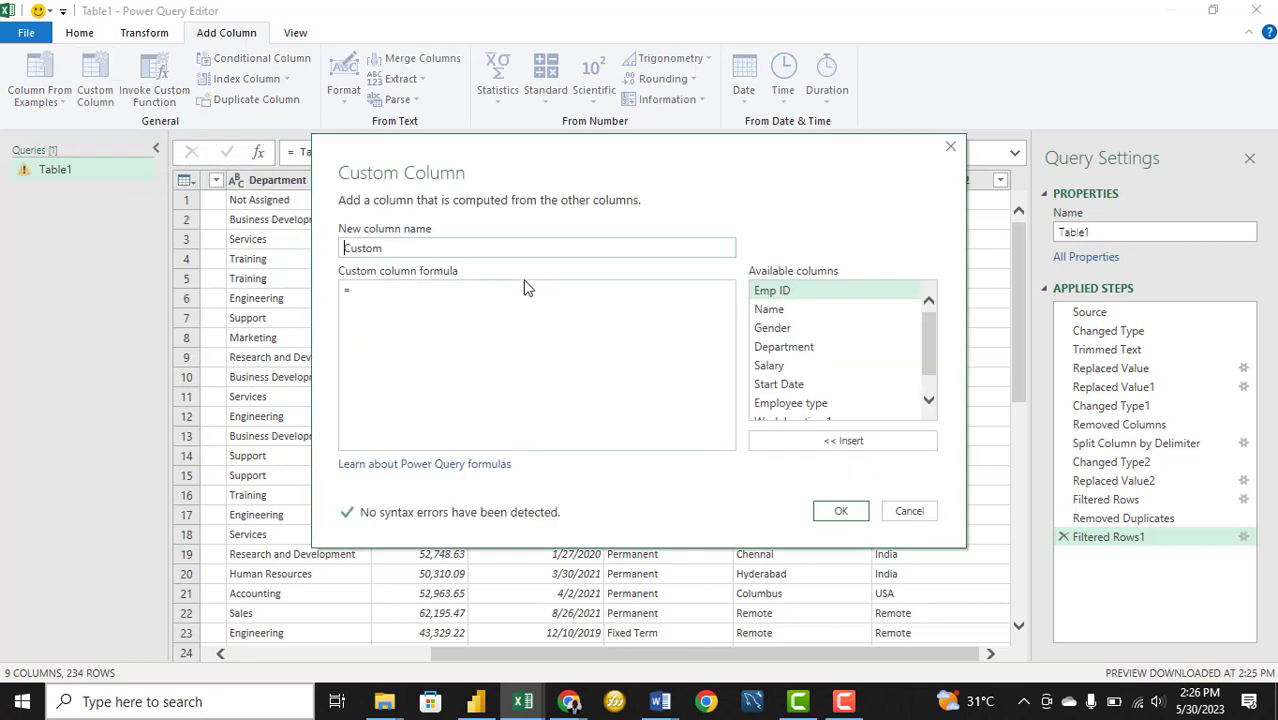
drag(402, 248, 334, 249)
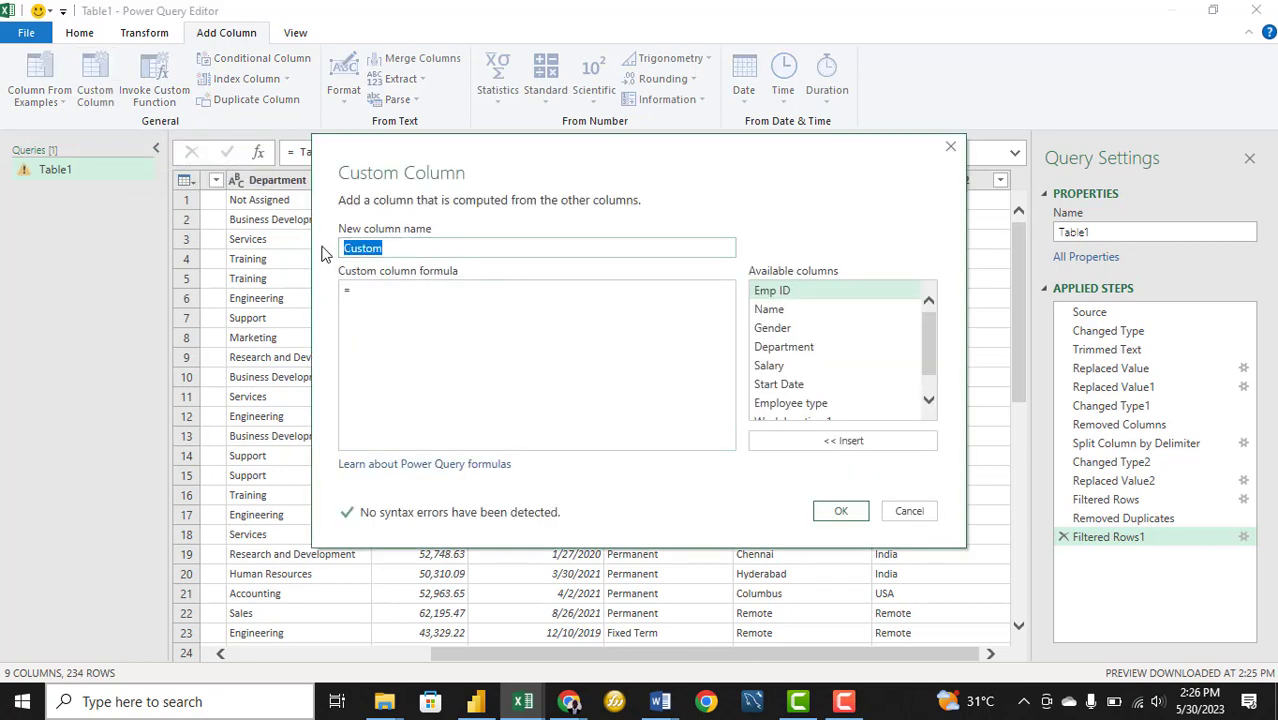
text(Today)
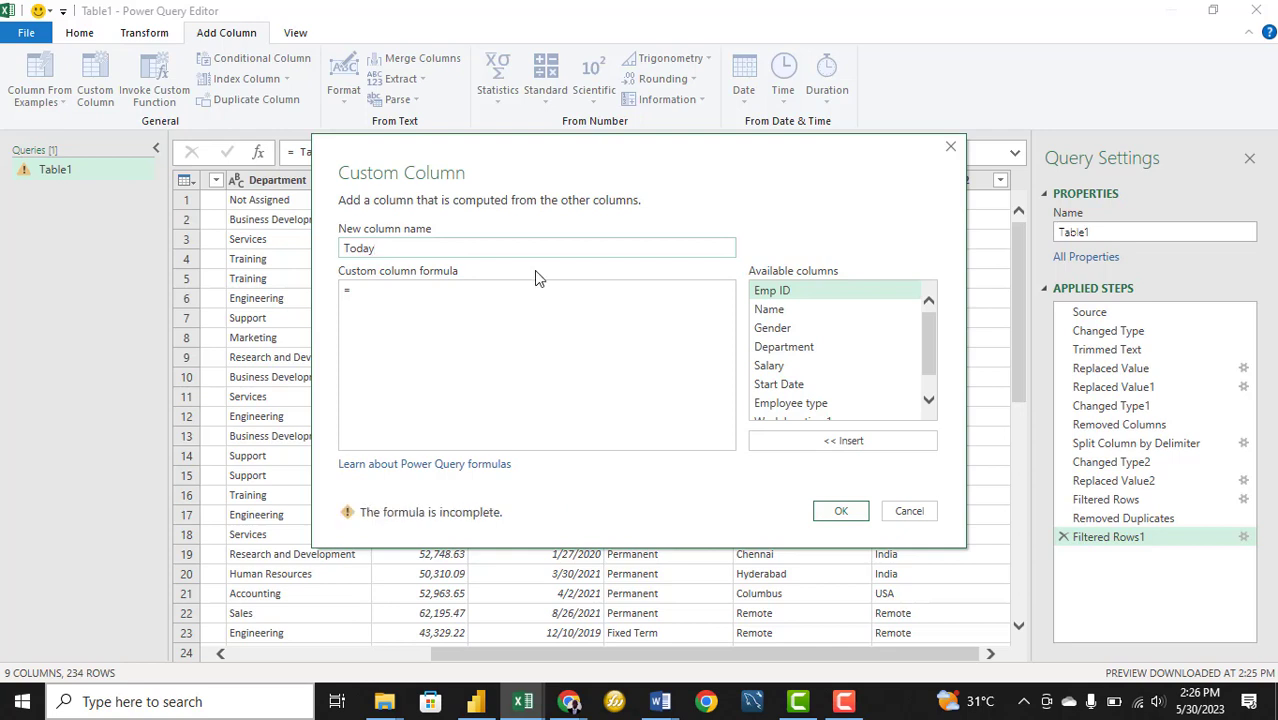
click(376, 294)
text(1)
text(o)
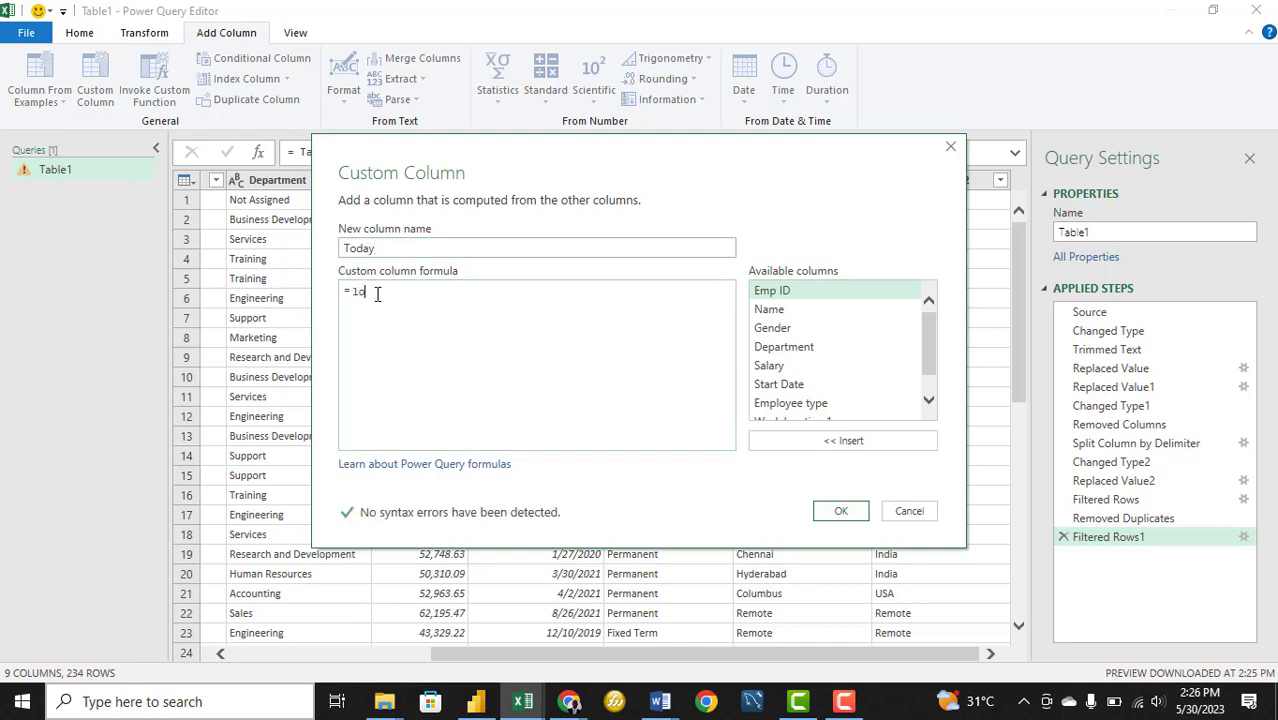
key(BackSpace)
key(BackSpace)
text(date)
key(BackSpace)
key(BackSpace)
key(BackSpace)
key(BackSpace)
text(Lo)
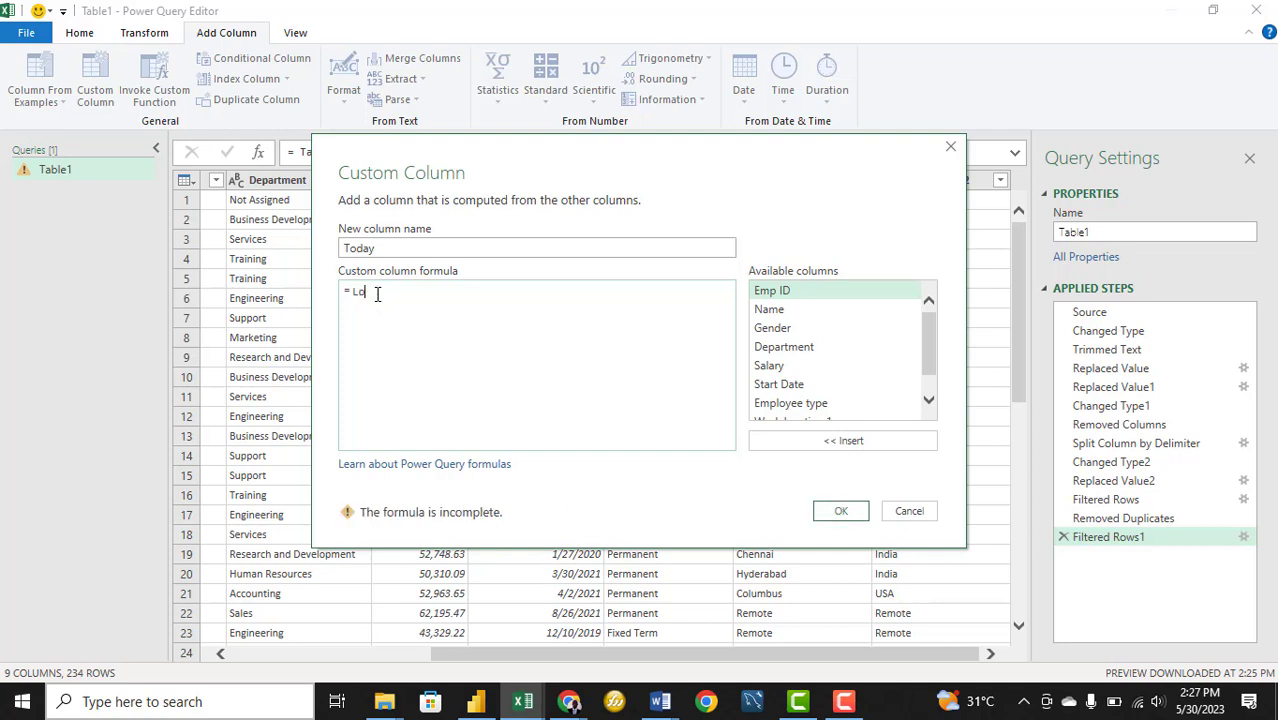
text(ca)
key(BackSpace)
key(BackSpace)
key(BackSpace)
key(BackSpace)
text(Date.L)
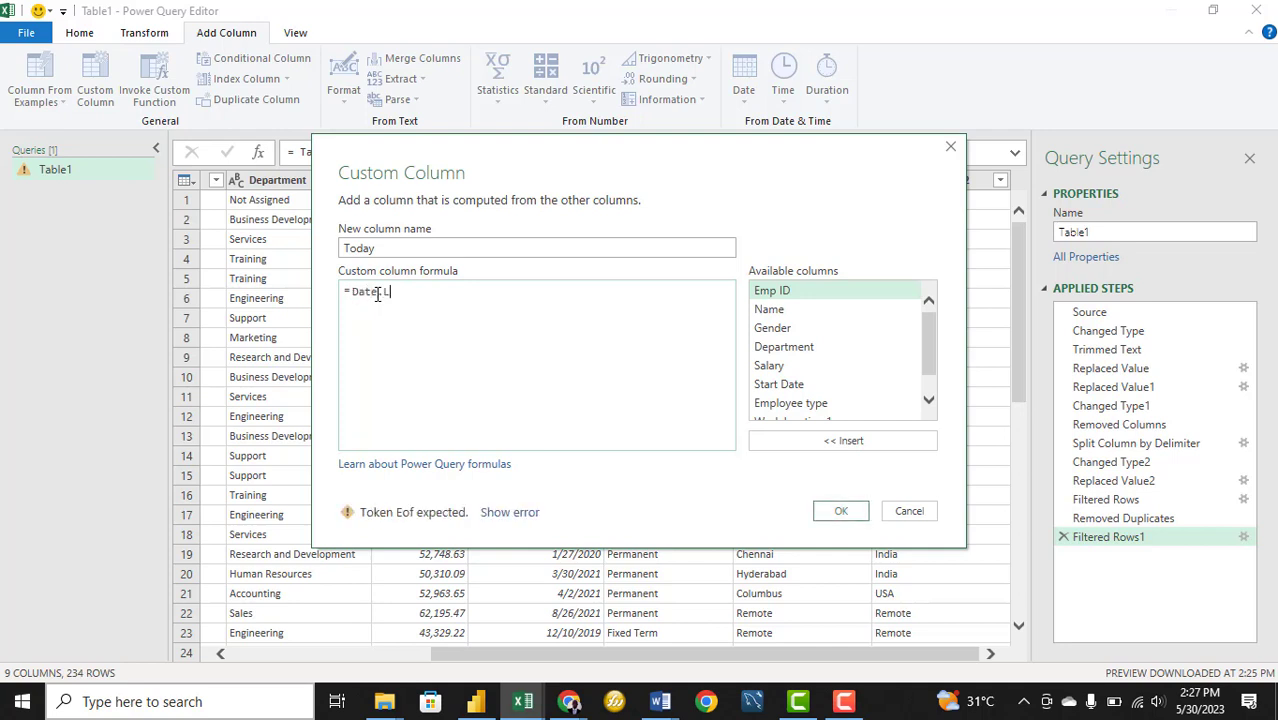
text(ocalNow)
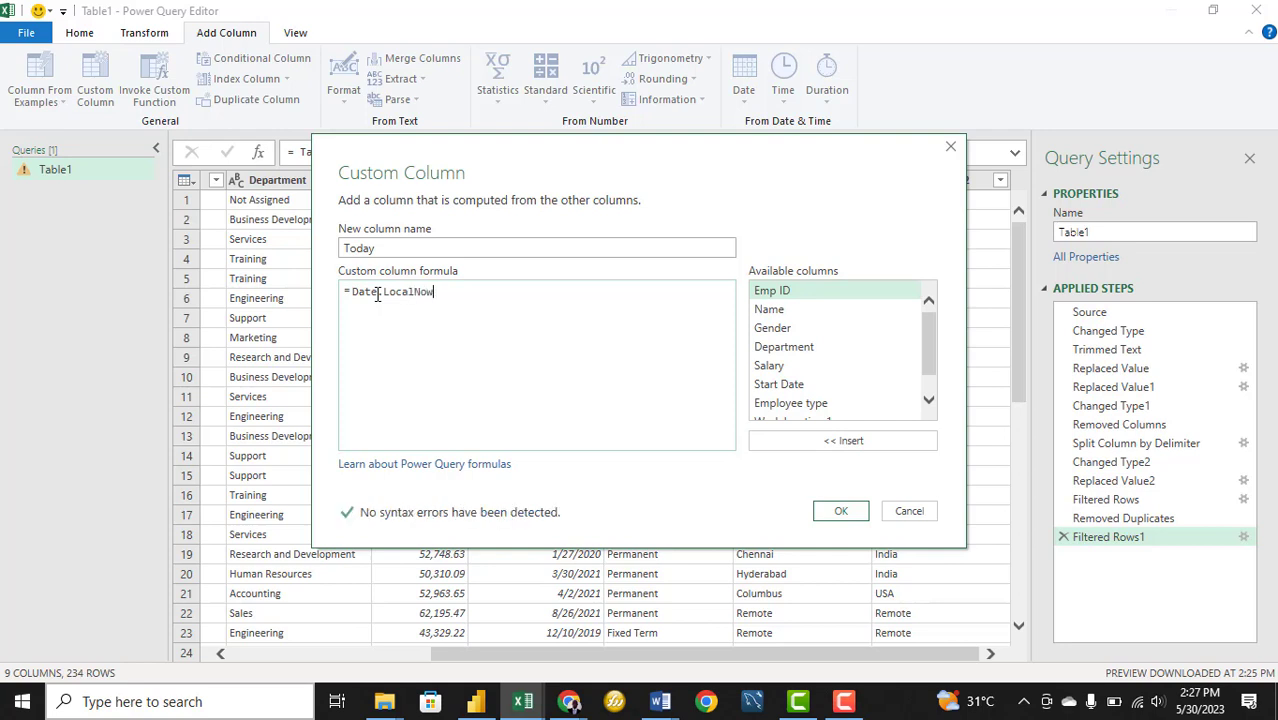
text(())
click(836, 511)
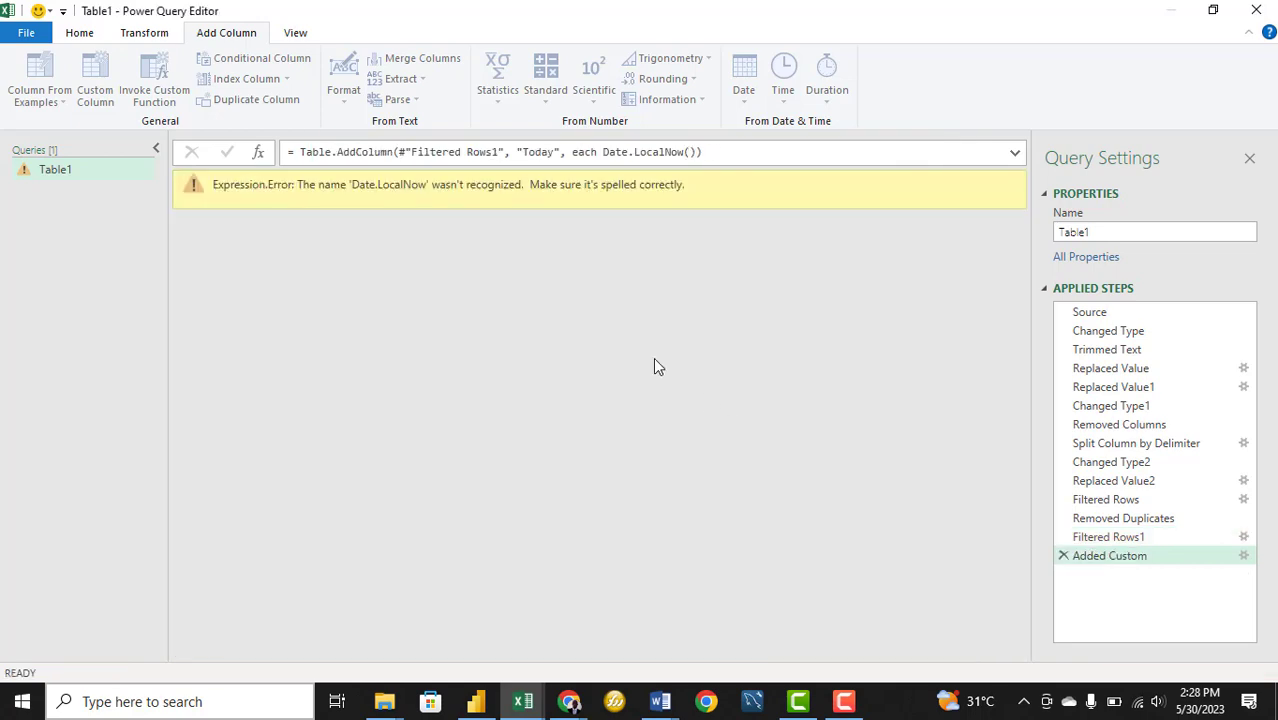
click(1063, 556)
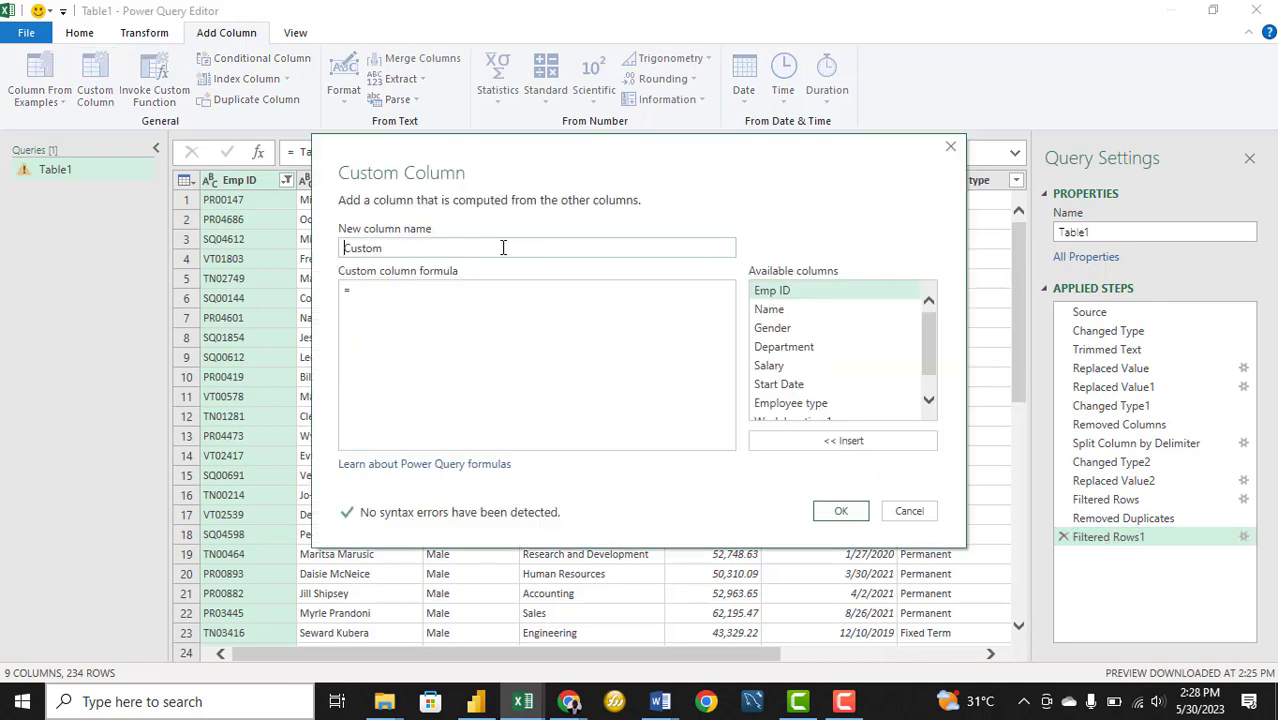
Add a custom column named Today with the formula DateTime.LocalNow() and set its data type to Date
click(375, 294)
text(DateTime.LocalNow())
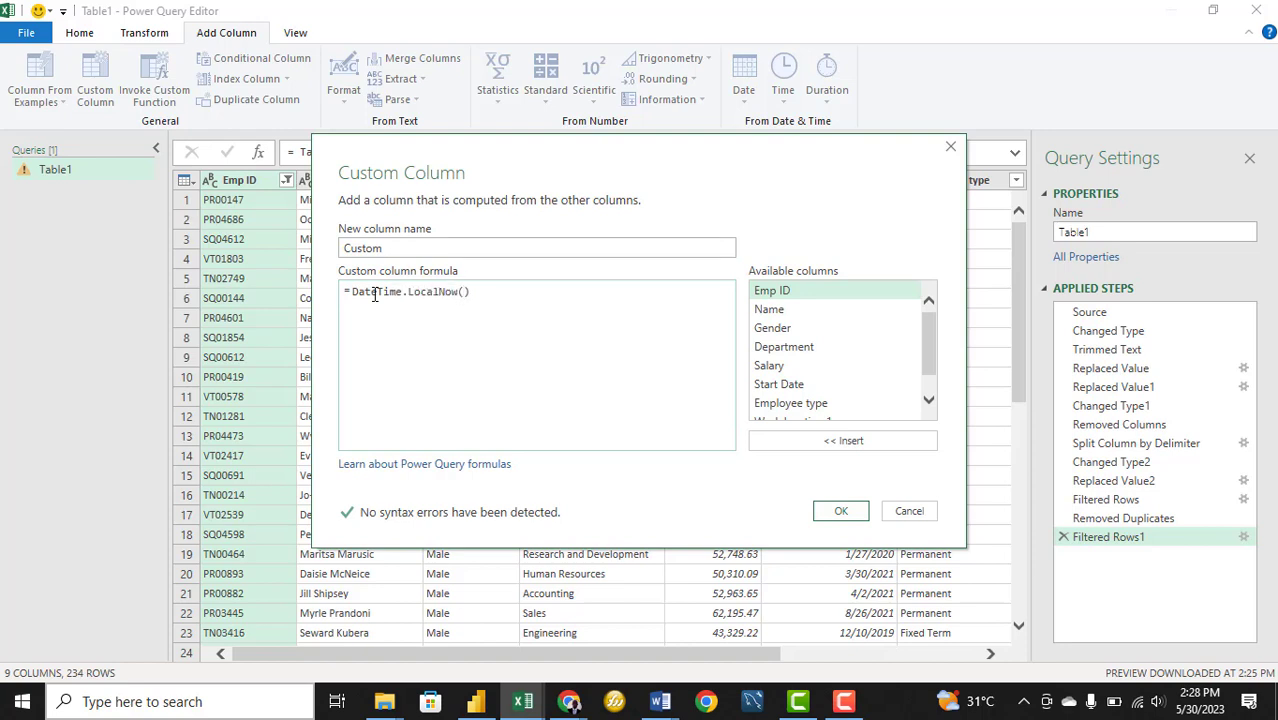
drag(402, 247, 330, 260)
key(BackSpace)
text(Today)
click(841, 512)
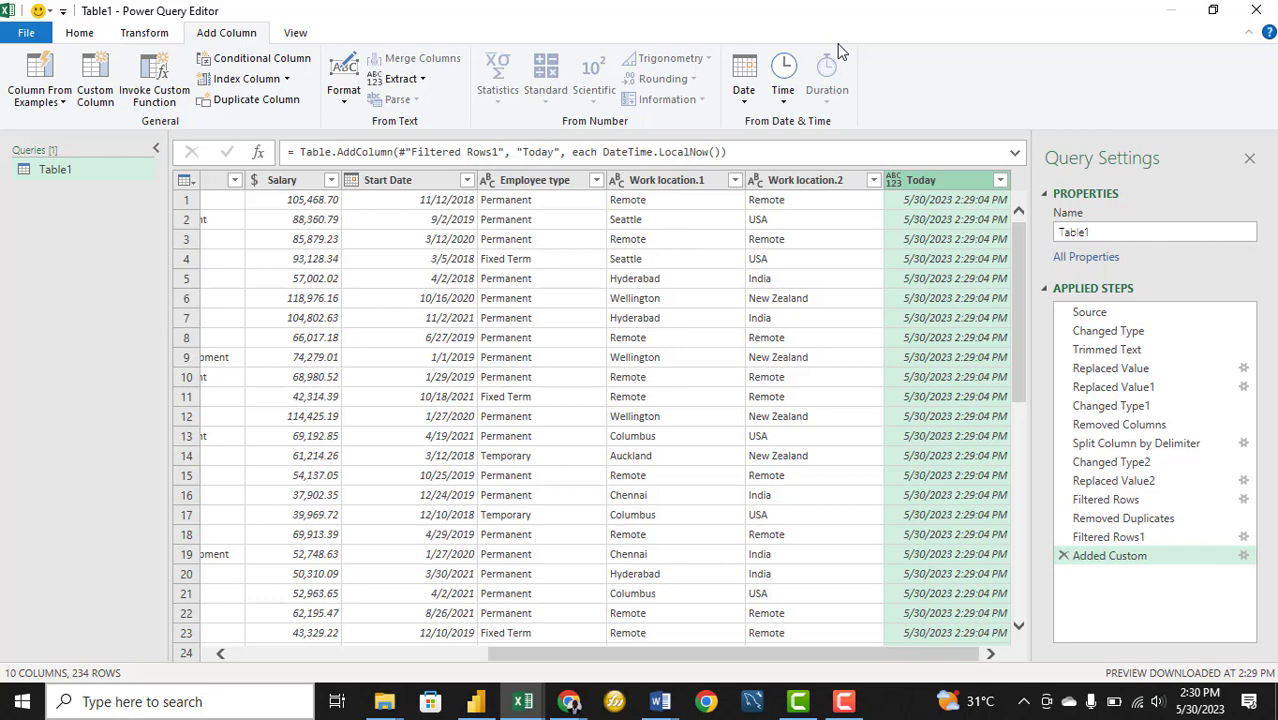
click(893, 180)
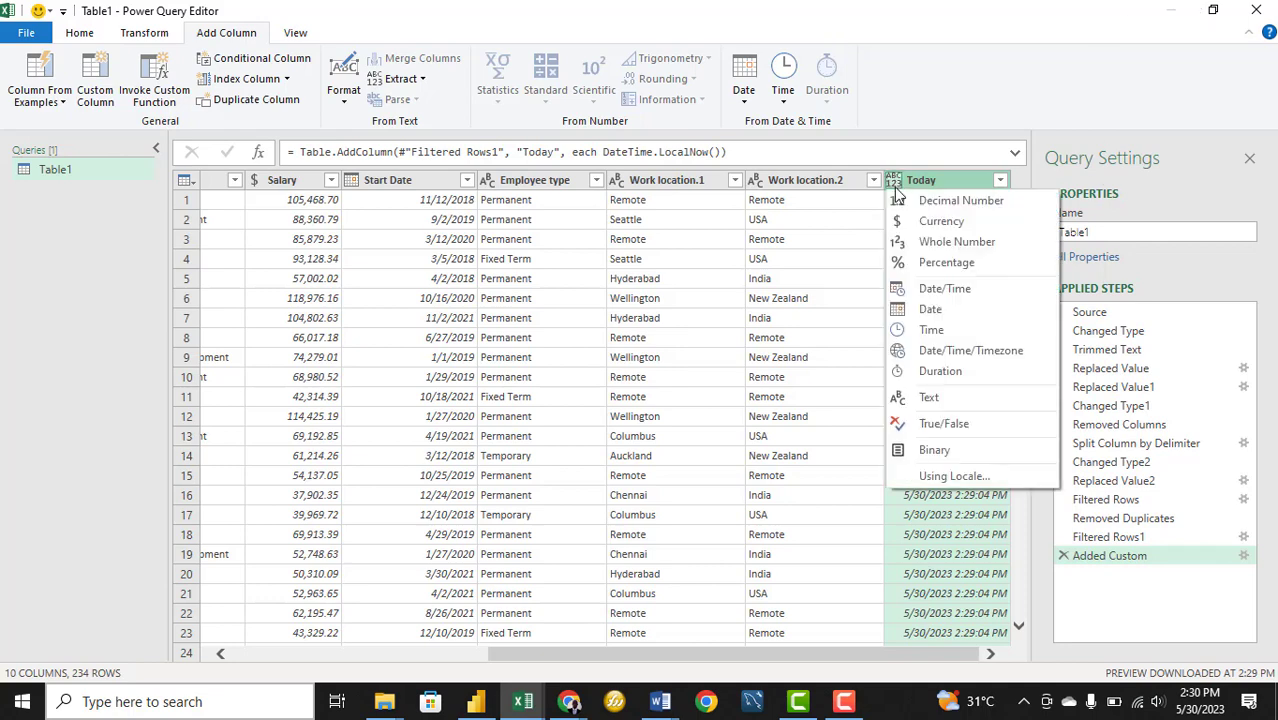
click(931, 311)
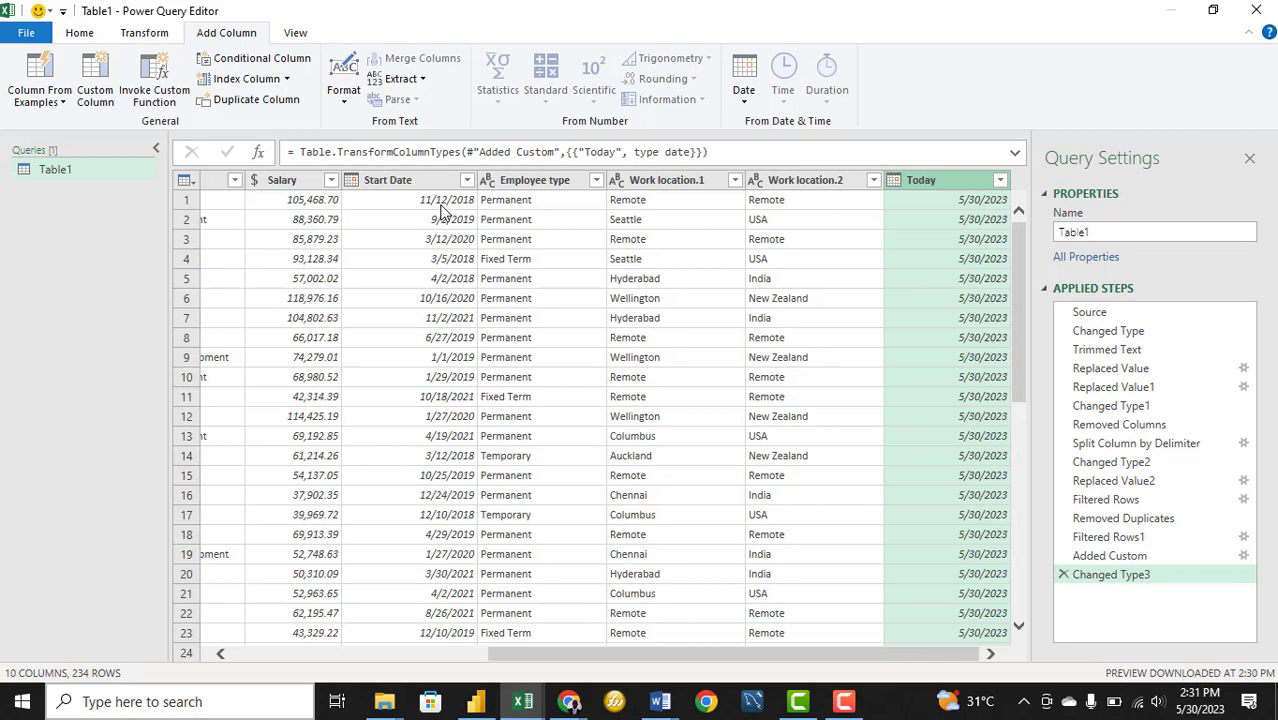
Add a custom column named Number of Days with the formula [Today]-[Start Date] and set its data type to Whole Number
click(103, 92)
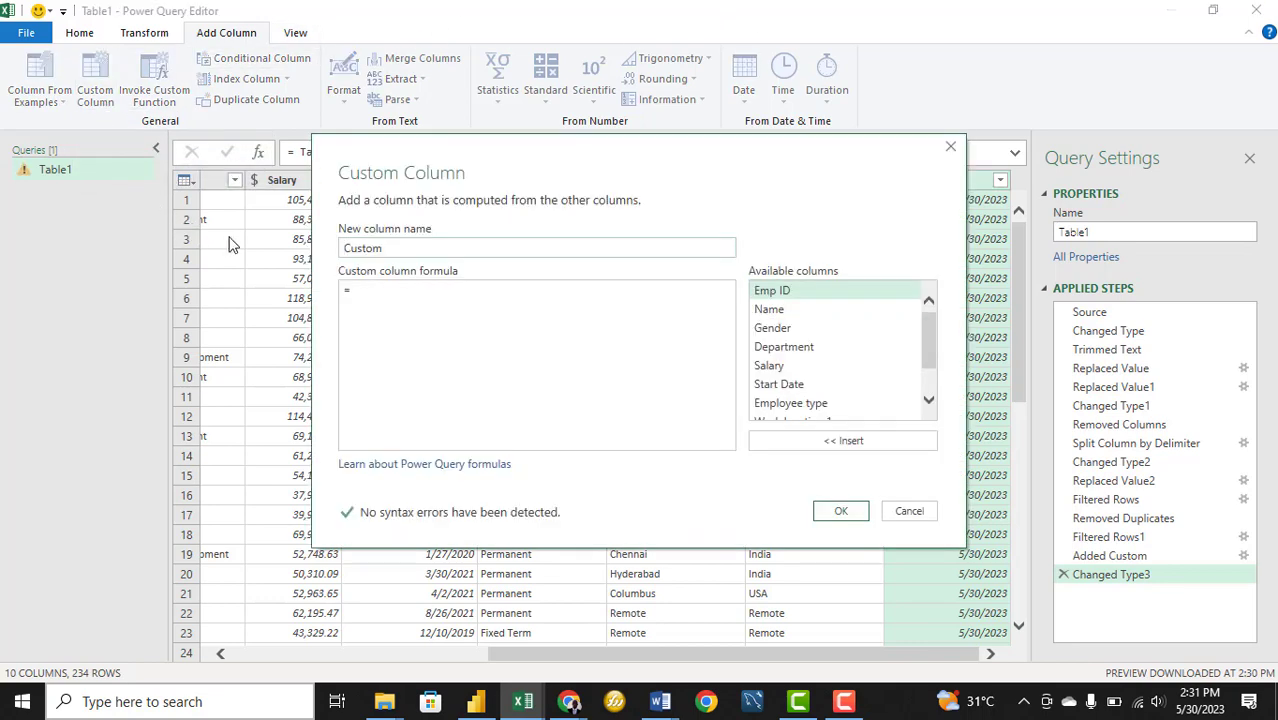
drag(398, 250, 342, 247)
text(Nu)
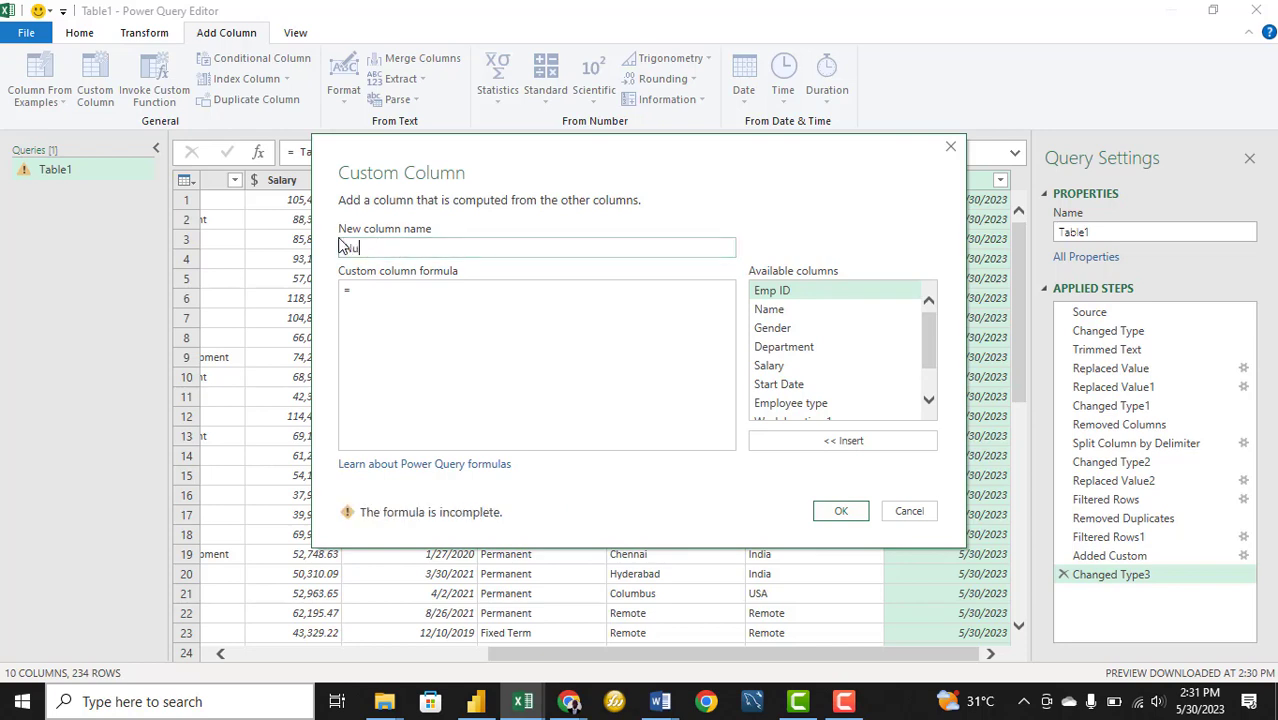
text(mber)
text(of Days)
click(372, 293)
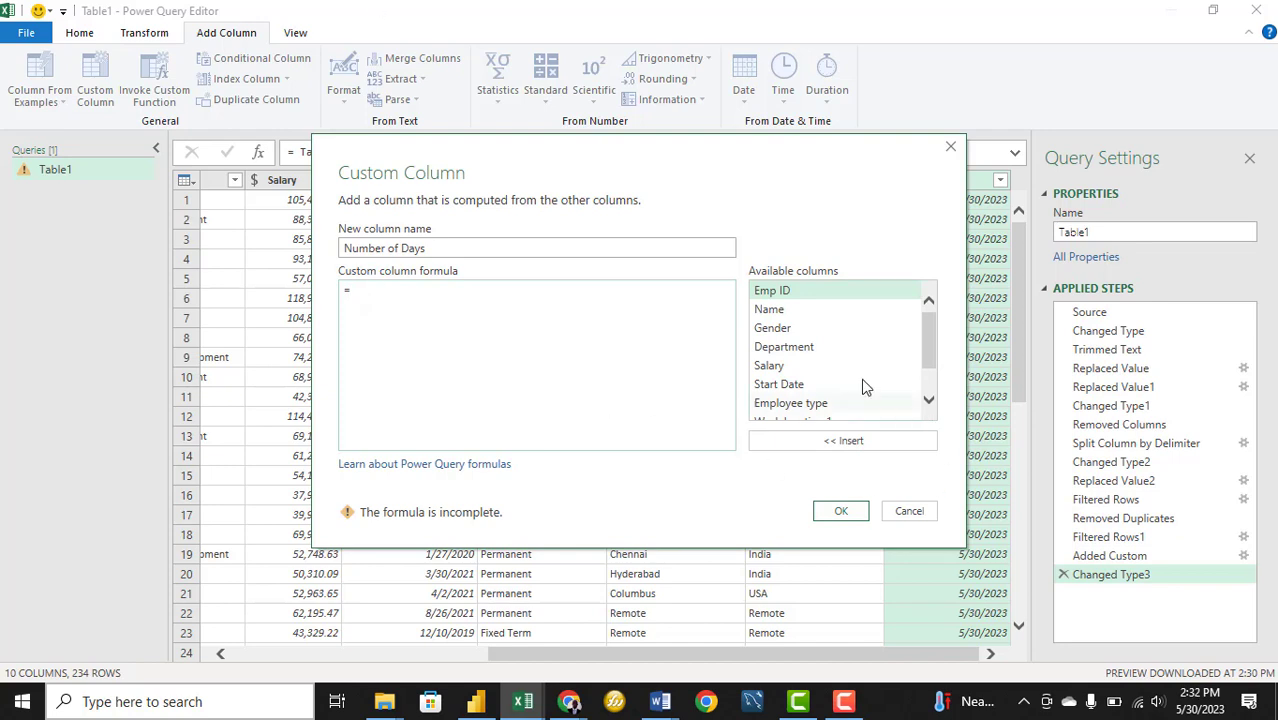
scroll(850, 370, down, 1)
double_click(783, 414)
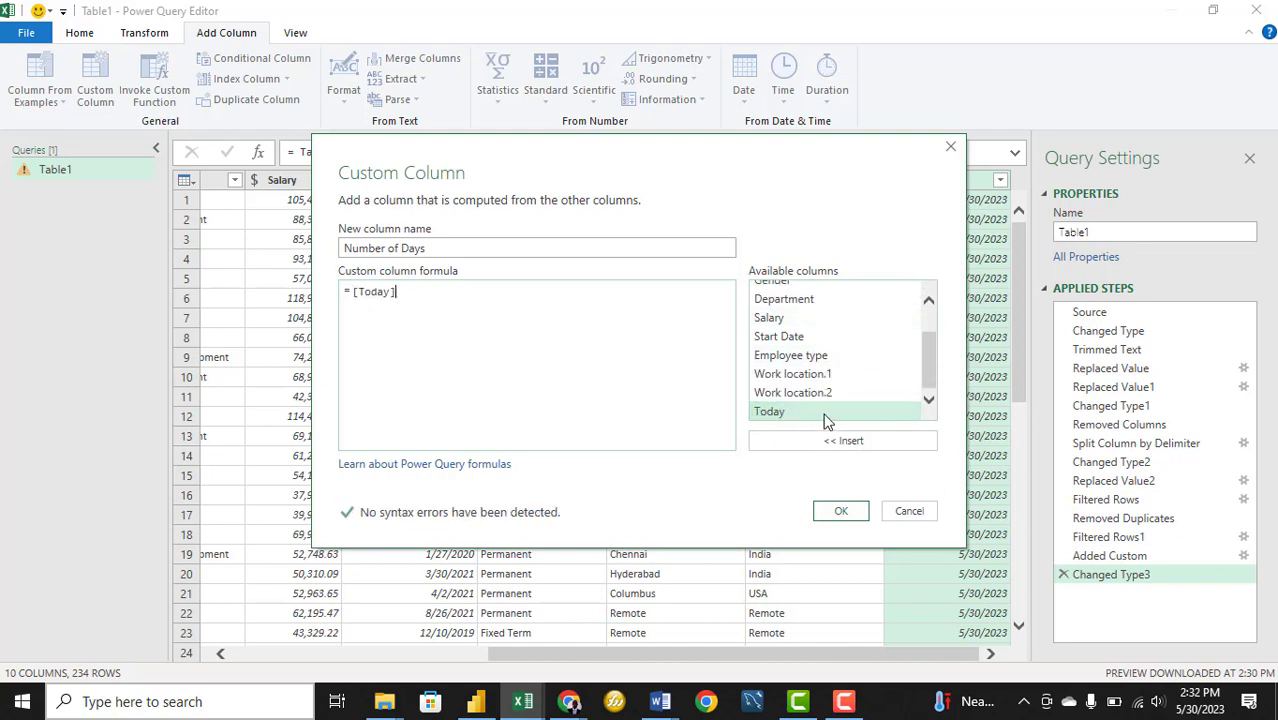
text(-)
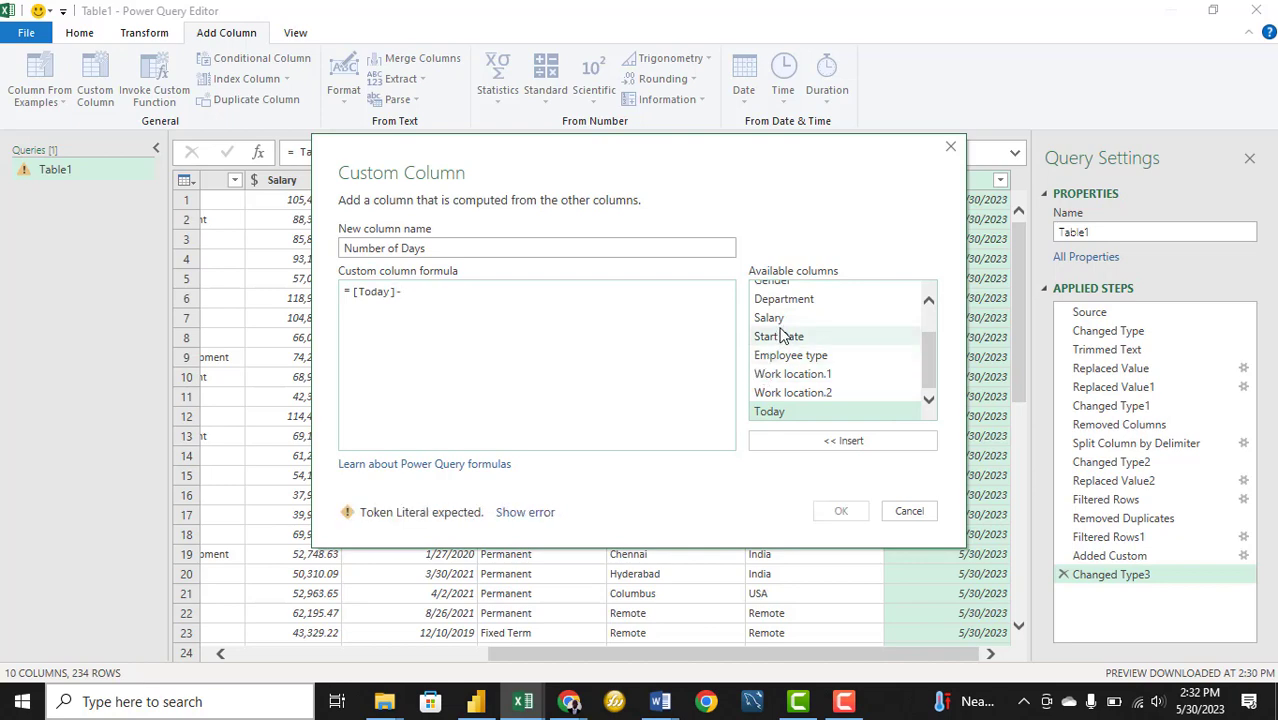
double_click(778, 336)
click(840, 511)
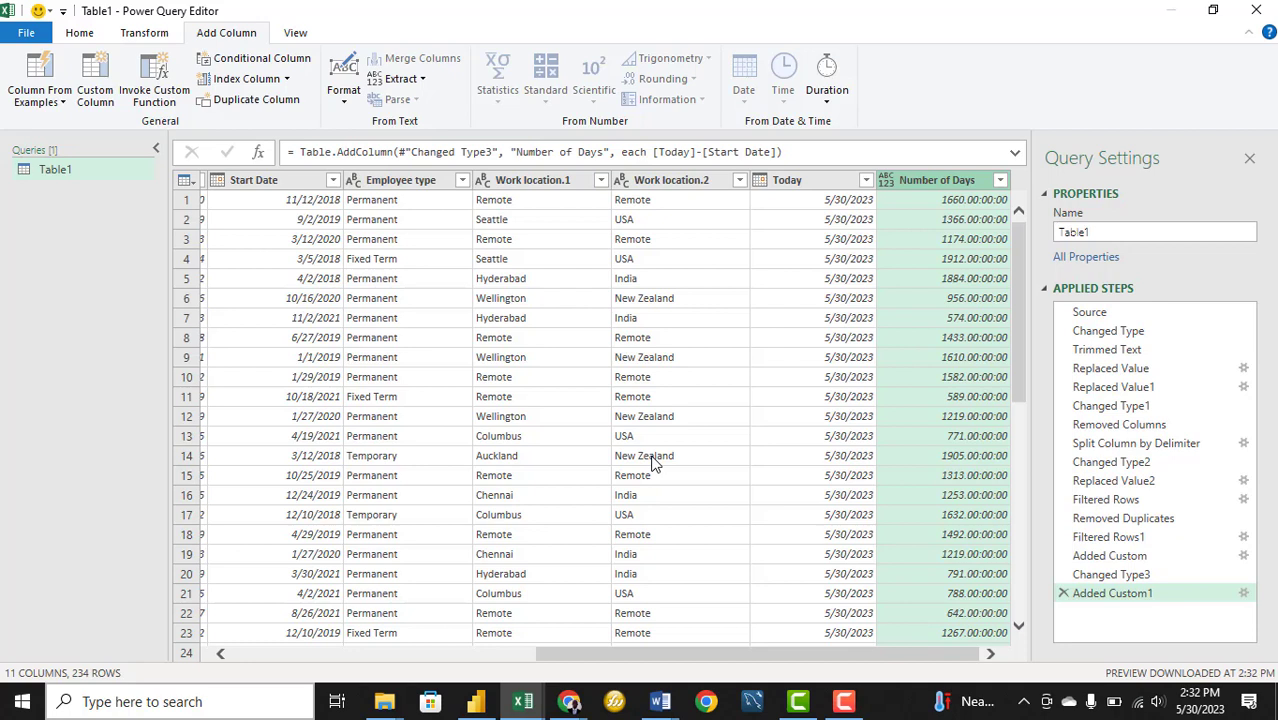
click(886, 181)
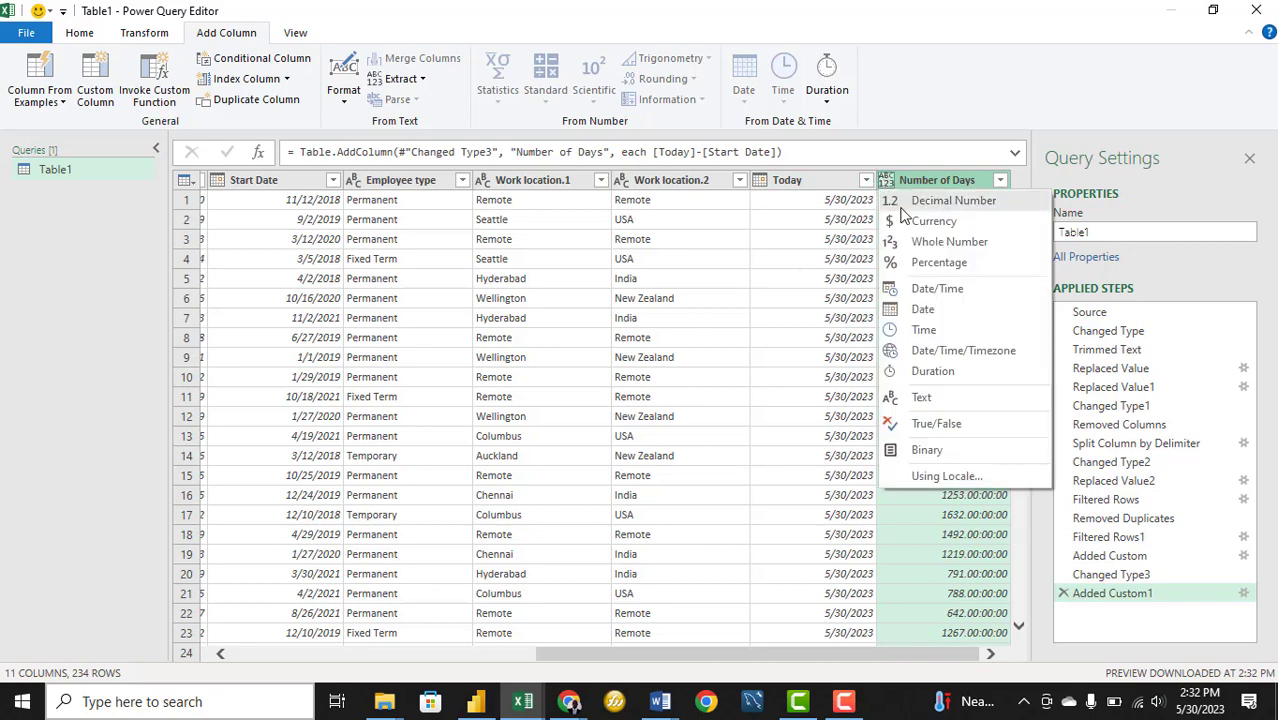
click(946, 242)
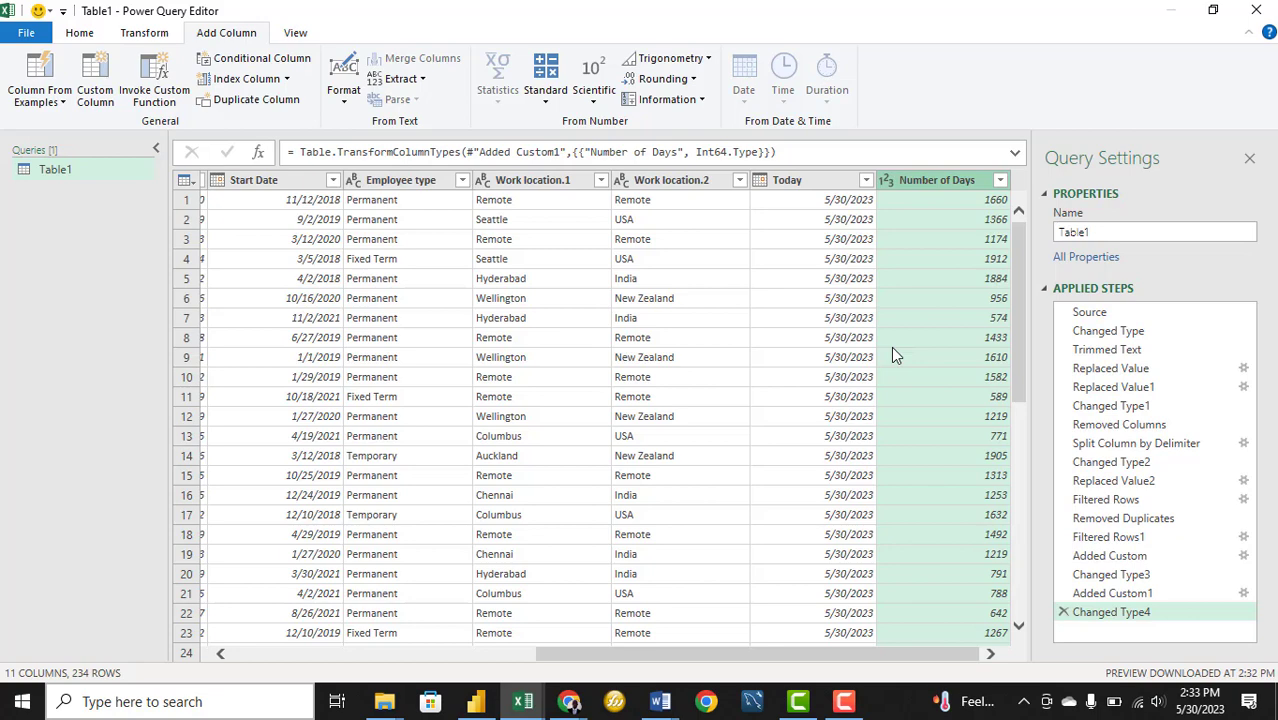
Add a custom column named Years with the formula [Number of Days]/365 and set its data type to Whole Number
click(97, 97)
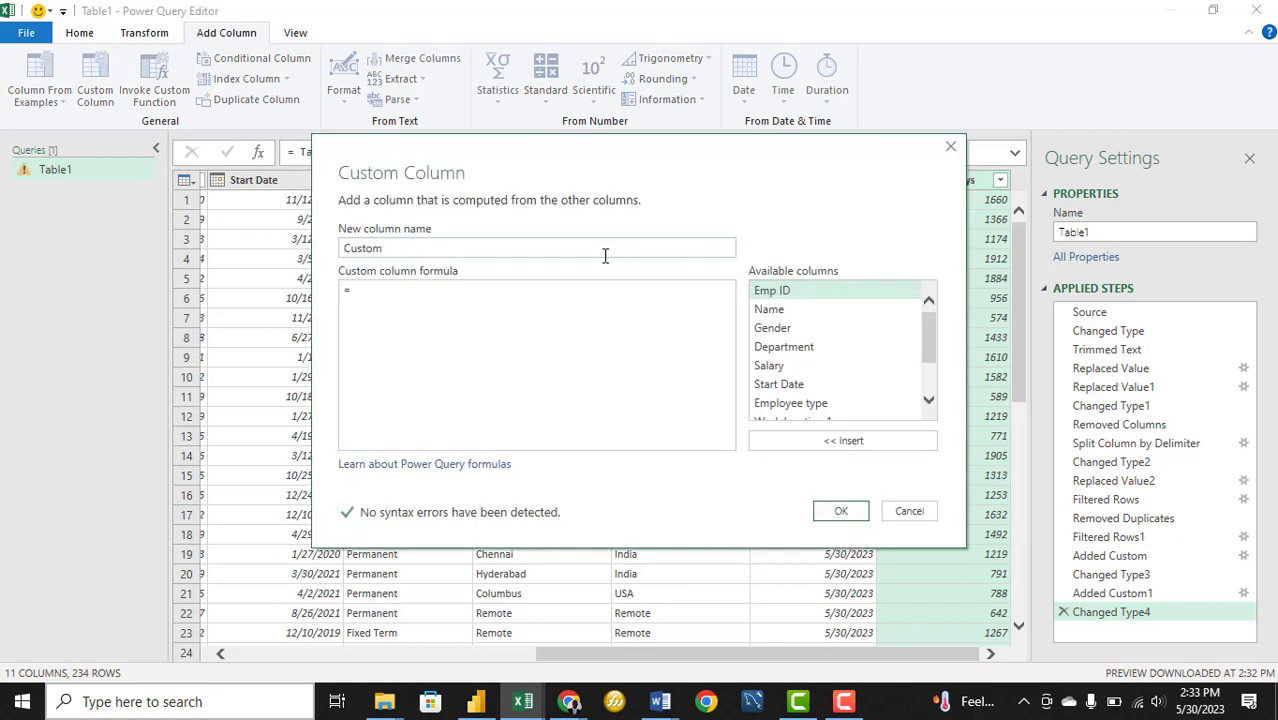
drag(392, 248, 292, 238)
text(Years)
click(360, 297)
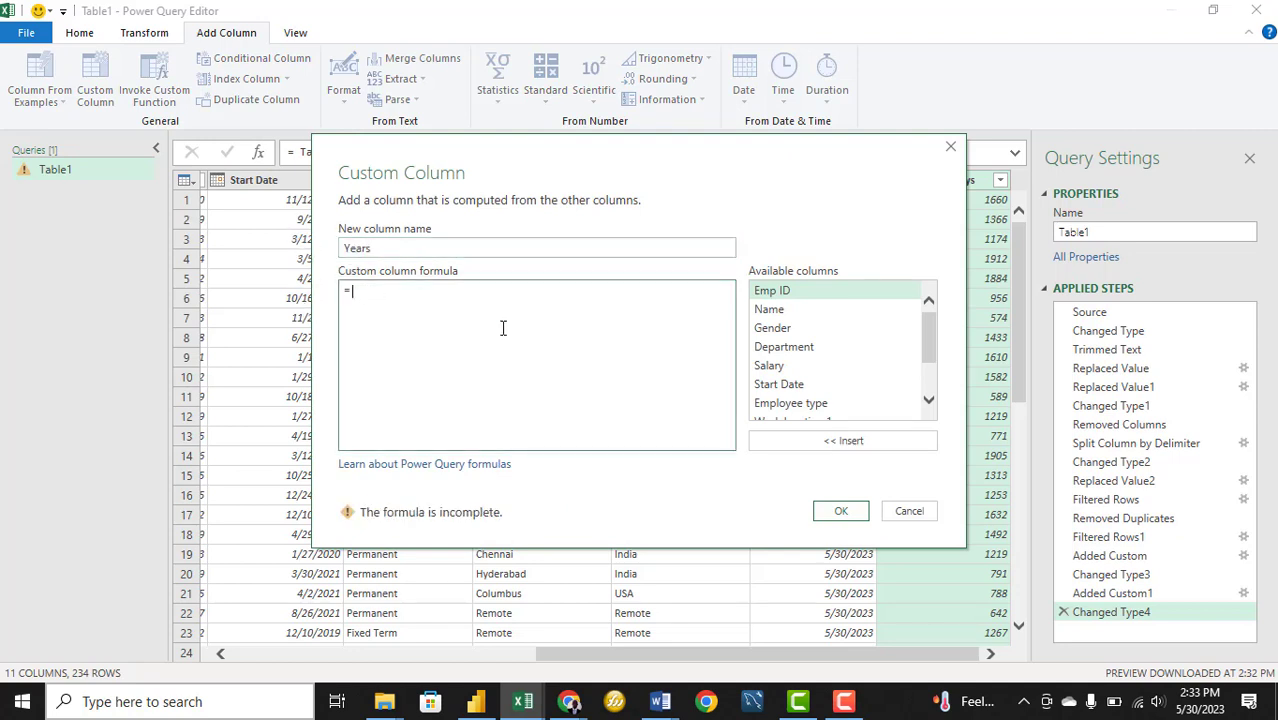
scroll(830, 343, down, 2)
double_click(815, 413)
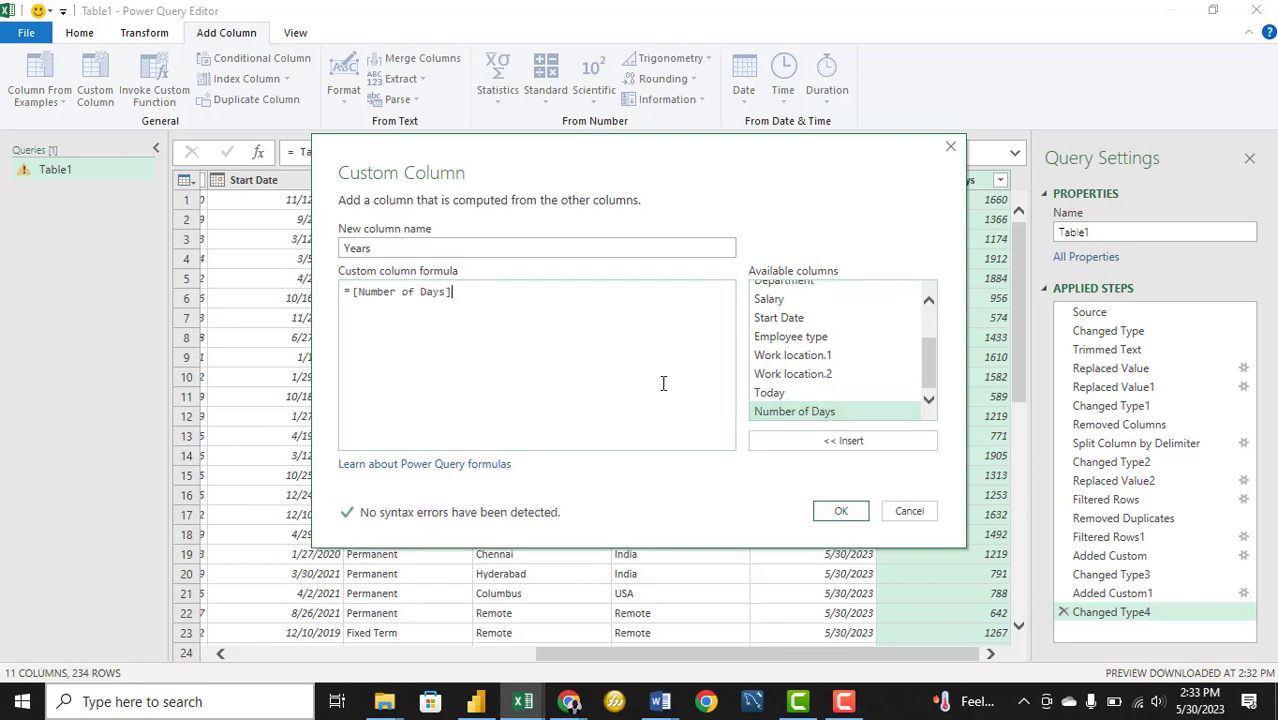
text(/365)
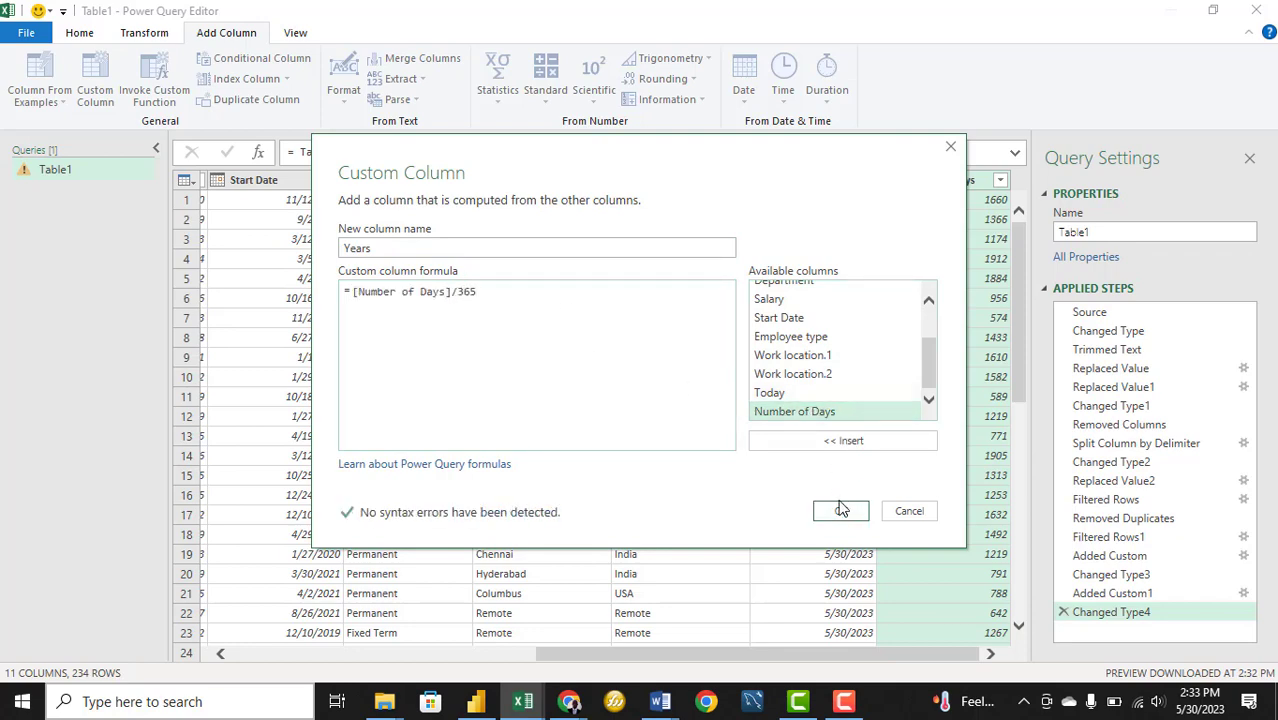
click(841, 510)
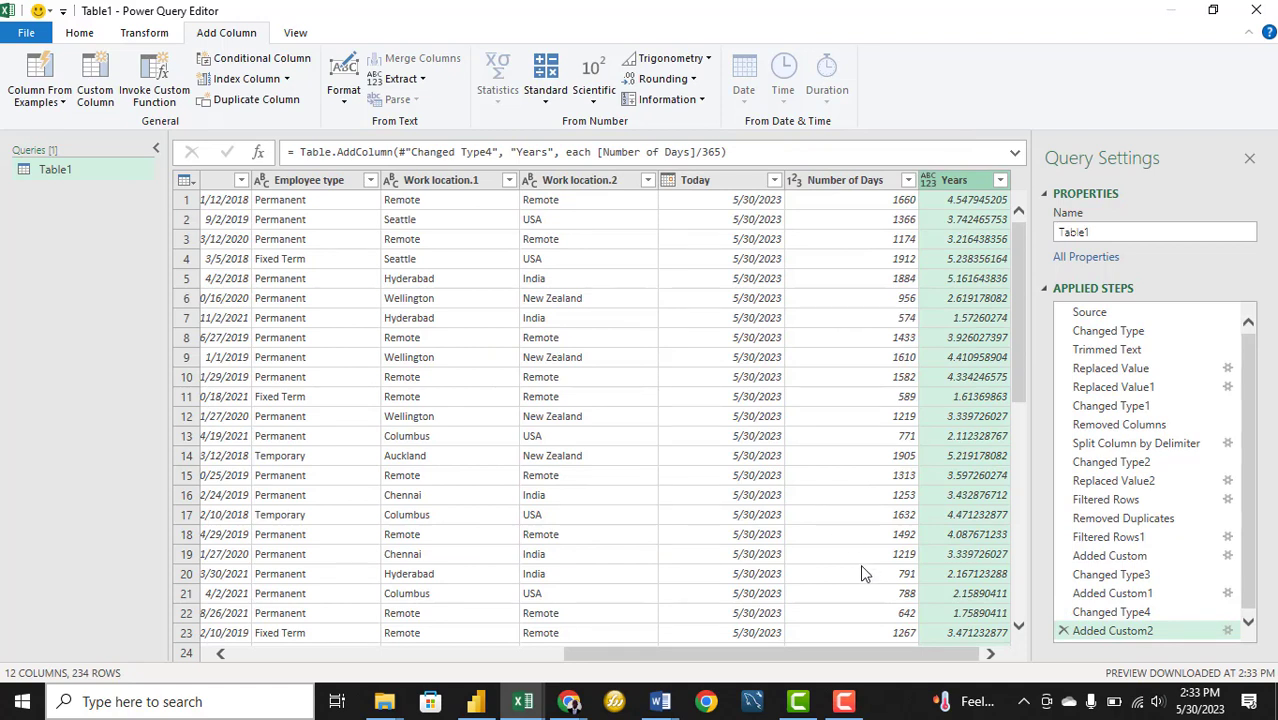
click(929, 180)
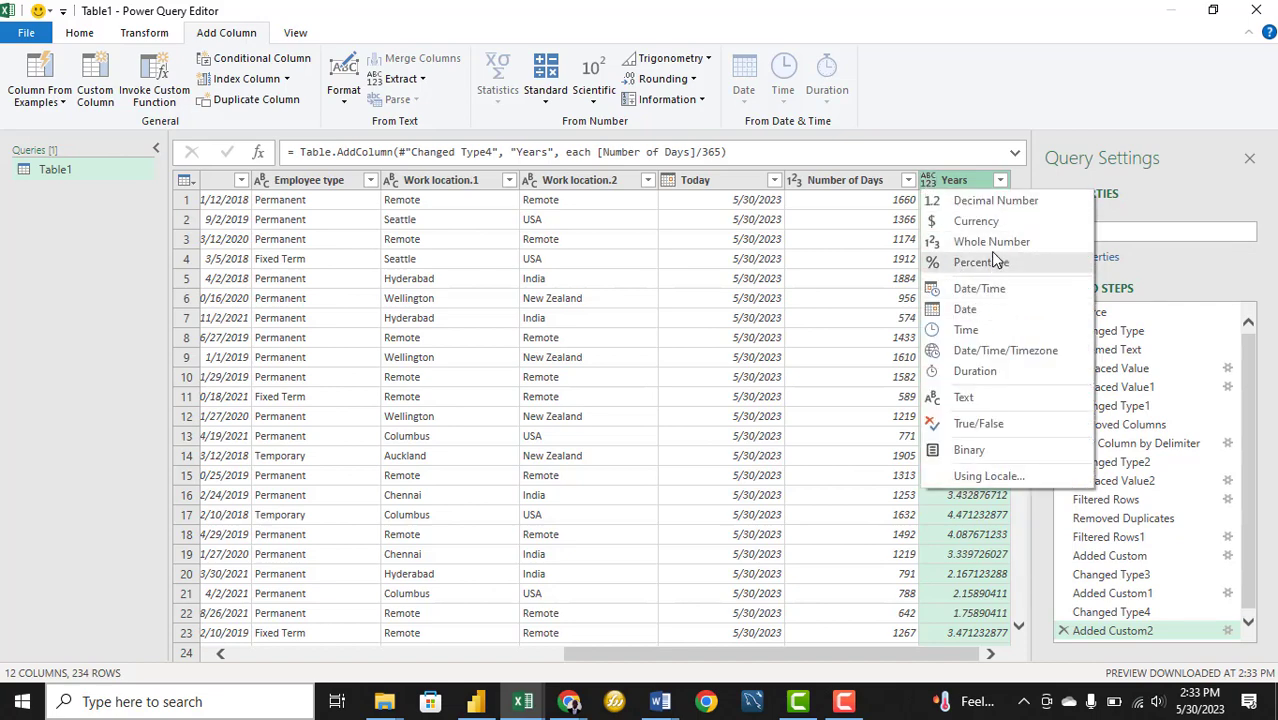
click(993, 242)
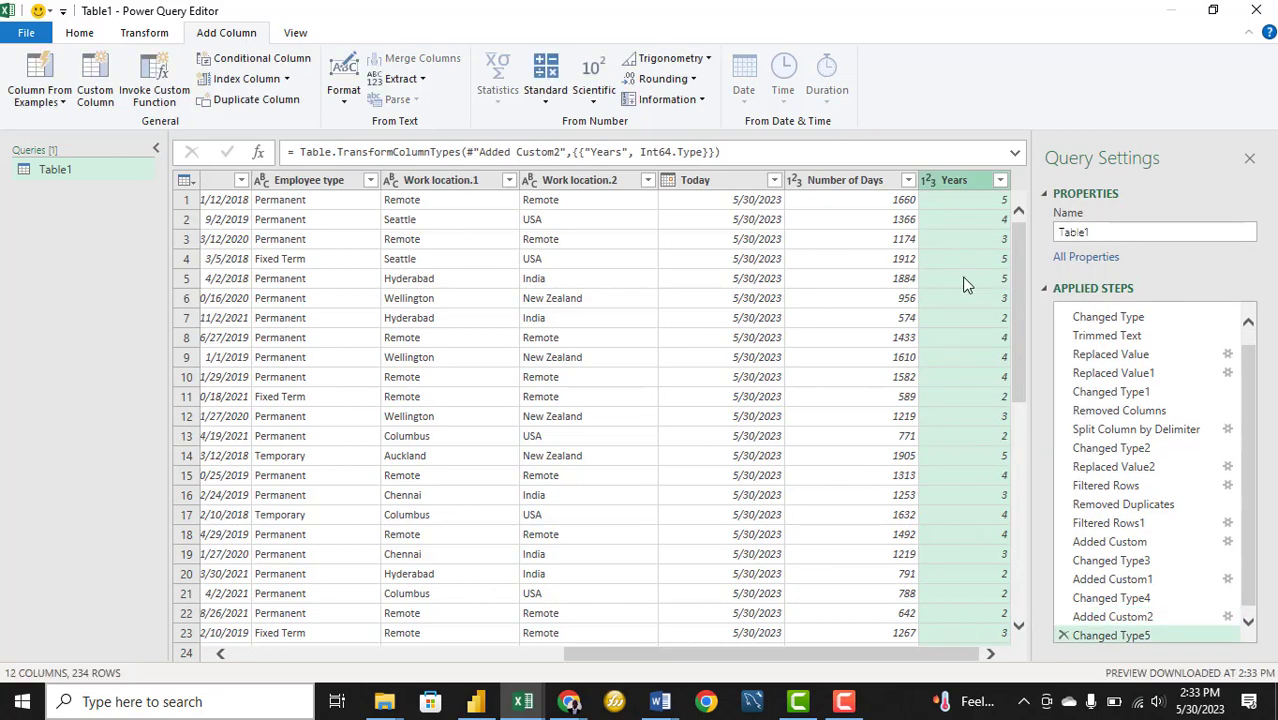
Remove the helper columns Number of Days and Today from the query
right_click(826, 186)
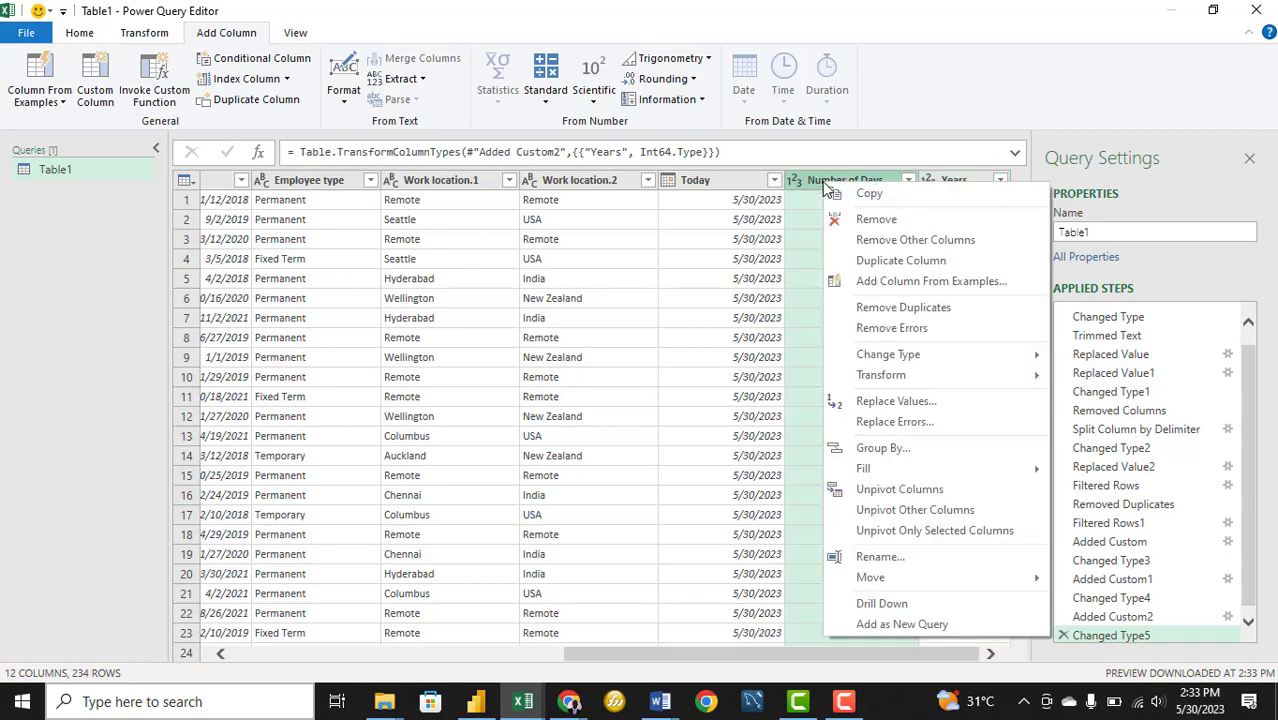
click(876, 220)
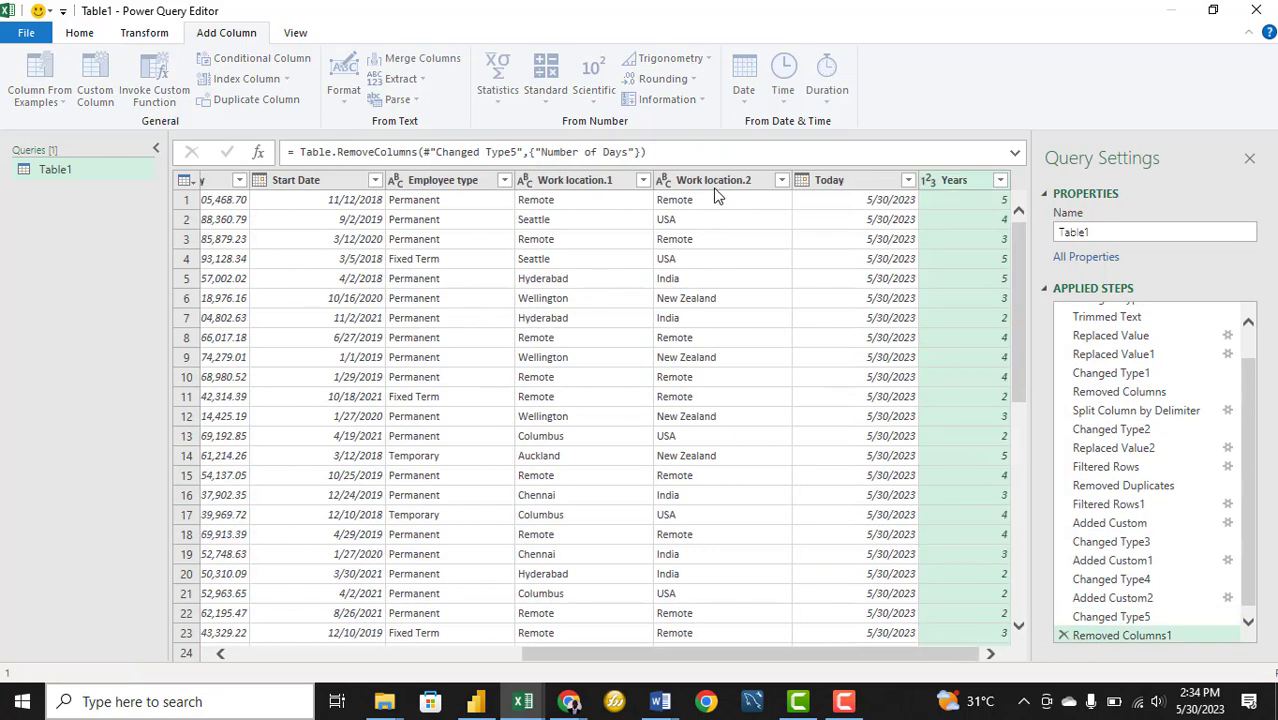
right_click(857, 190)
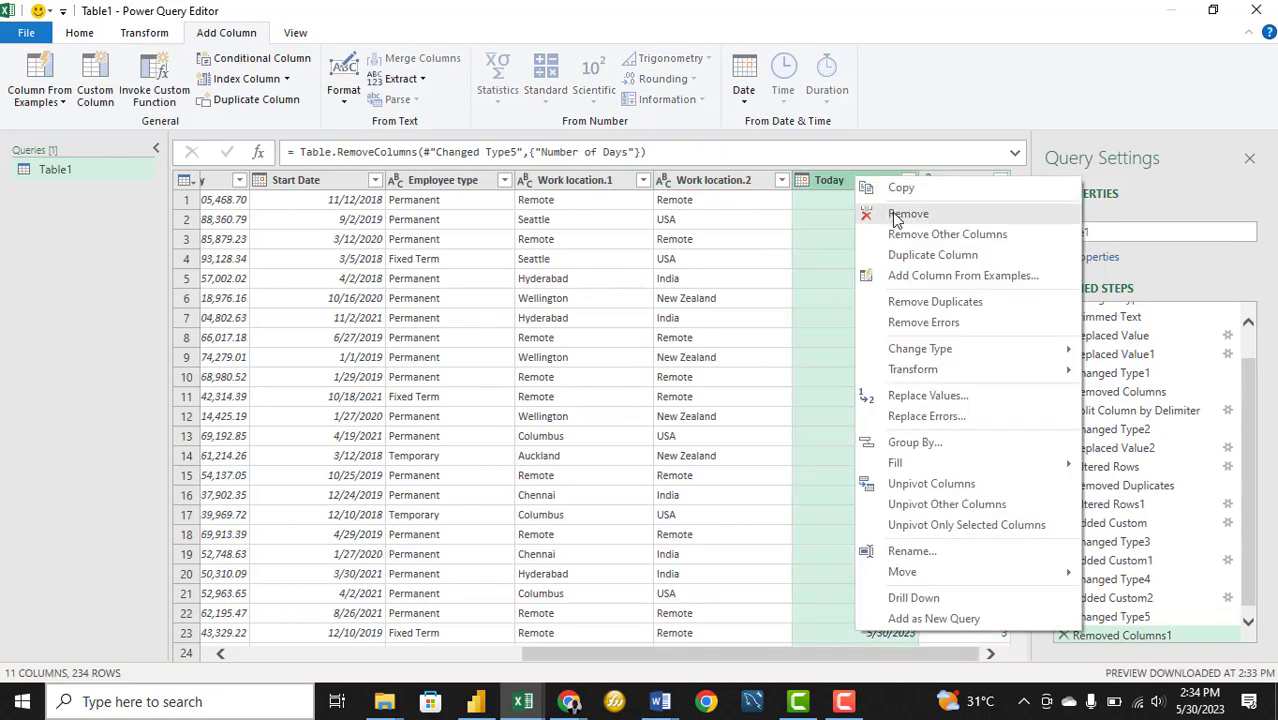
click(890, 219)
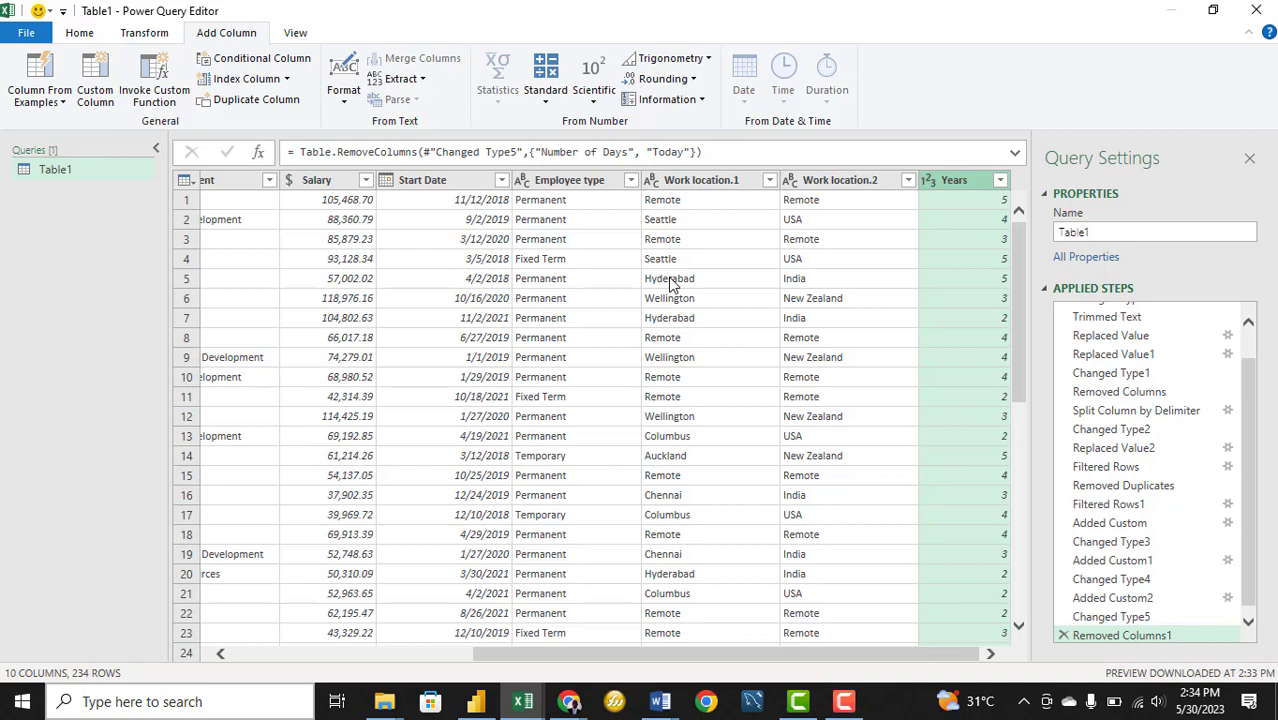
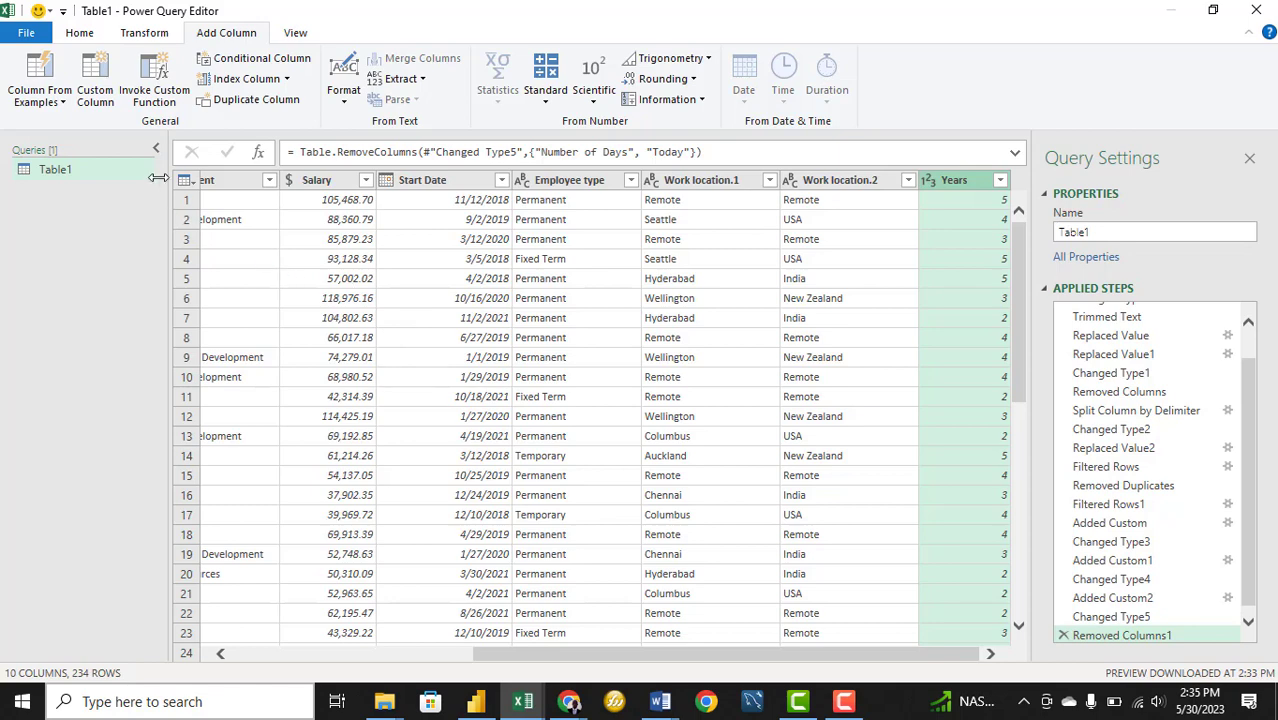
Start a conditional column named Promotional Status with the condition that Years is greater than or equal to 4
click(262, 60)
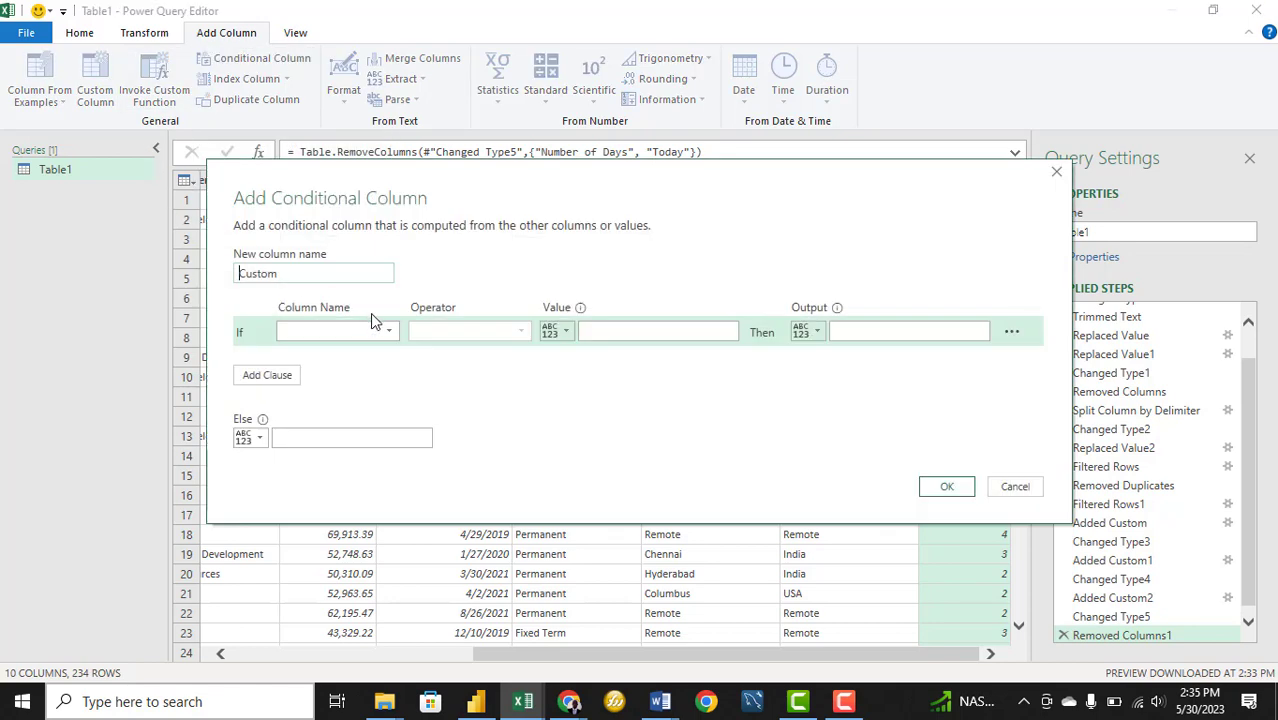
double_click(294, 272)
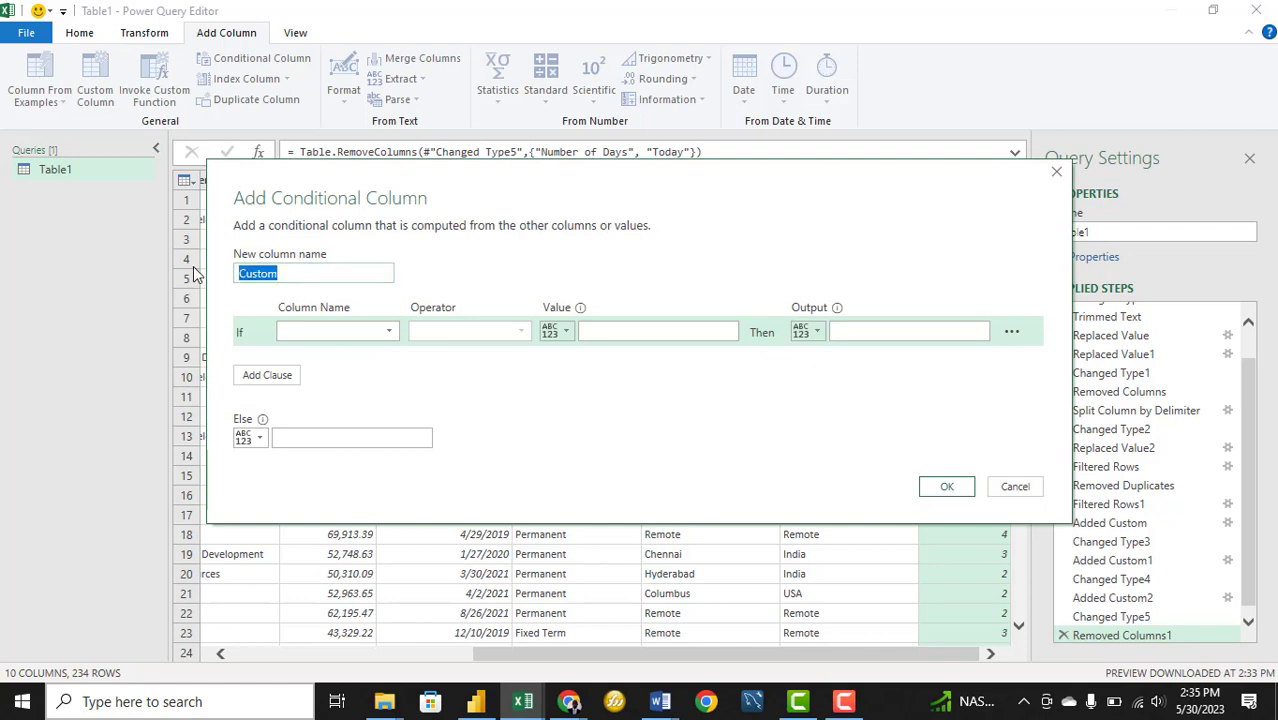
text(Promotio)
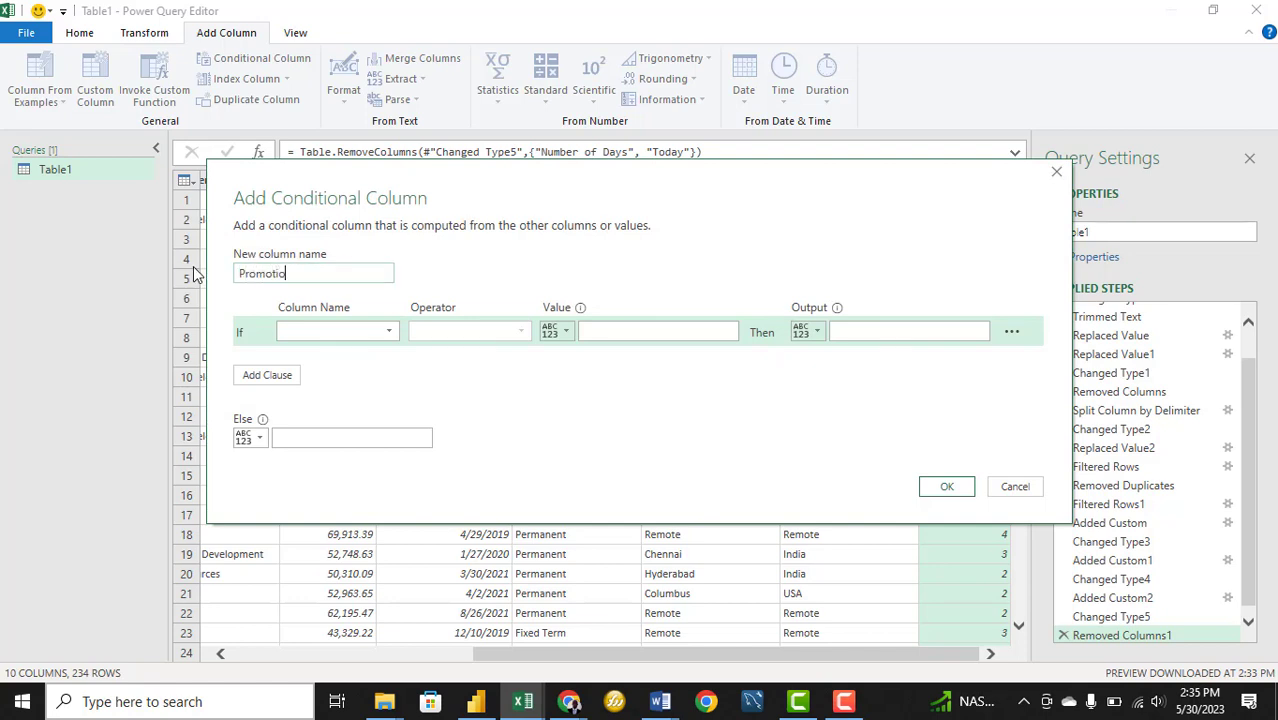
text(nal Status)
click(389, 331)
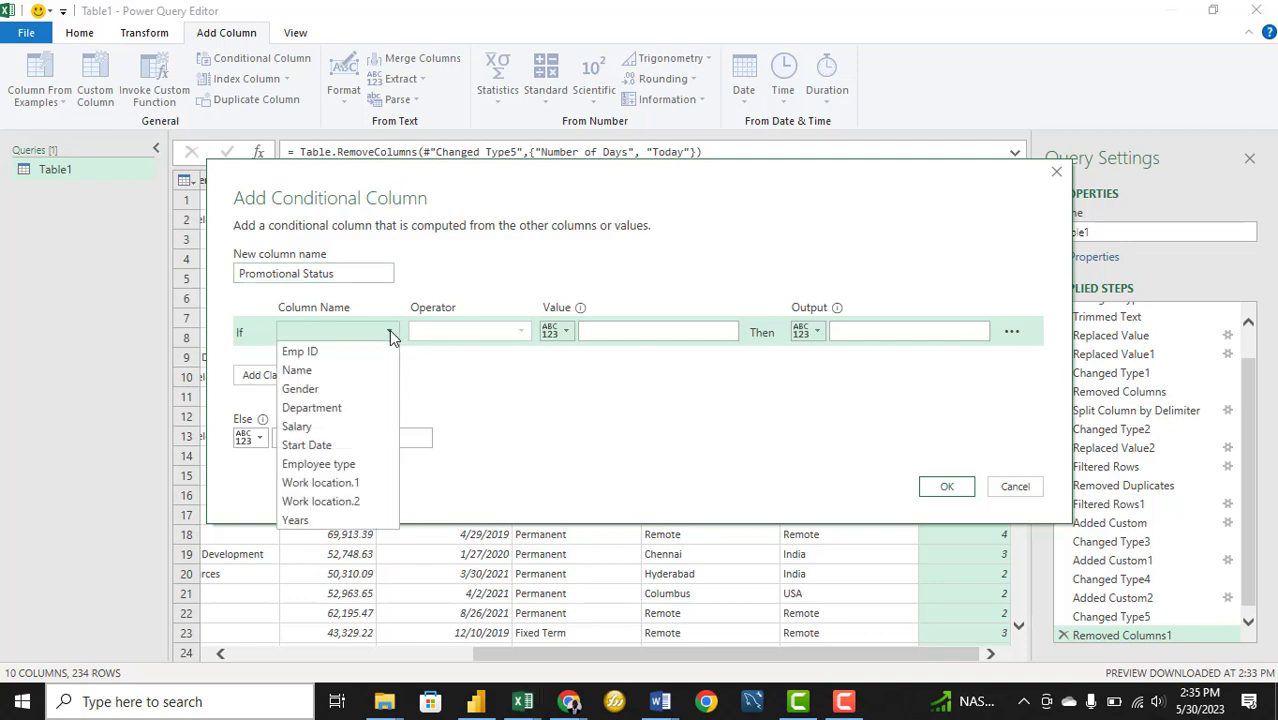
click(320, 521)
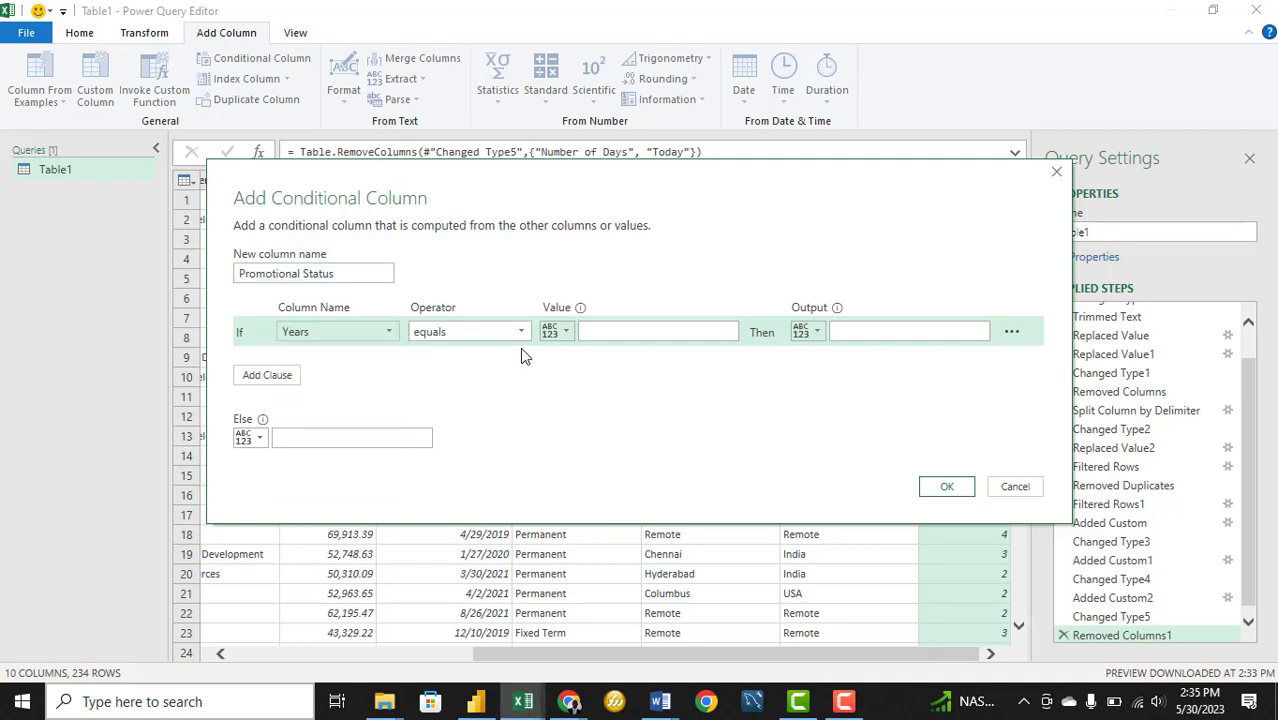
click(520, 331)
click(510, 407)
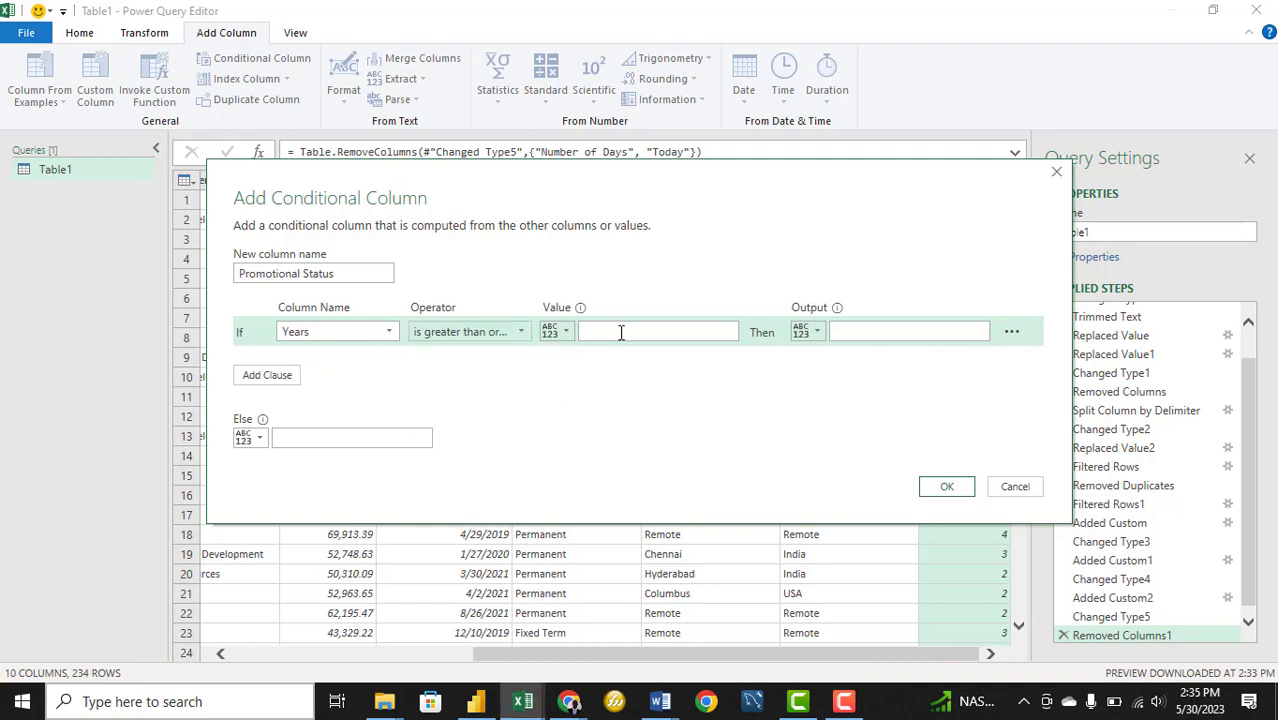
click(614, 333)
text(4)
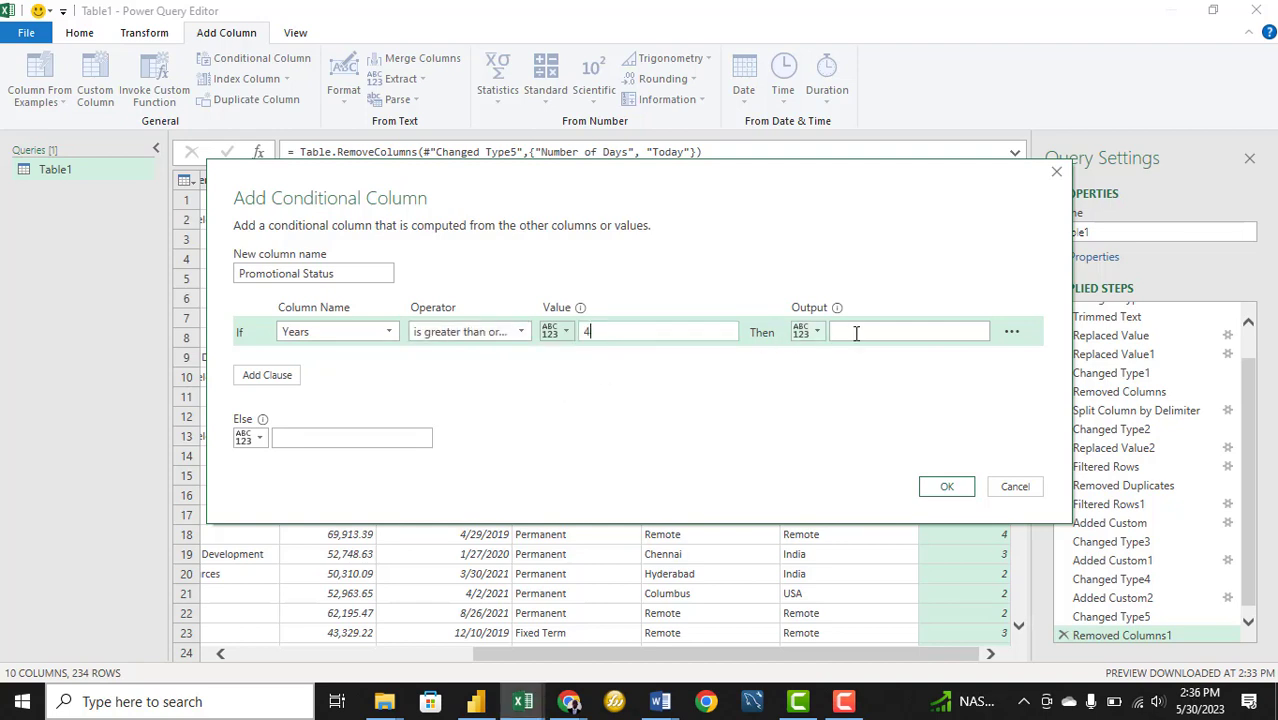
Set the condition's output to Due for Promotion and the else value to Not Due, and create the column
click(857, 331)
text(Due for Promotion)
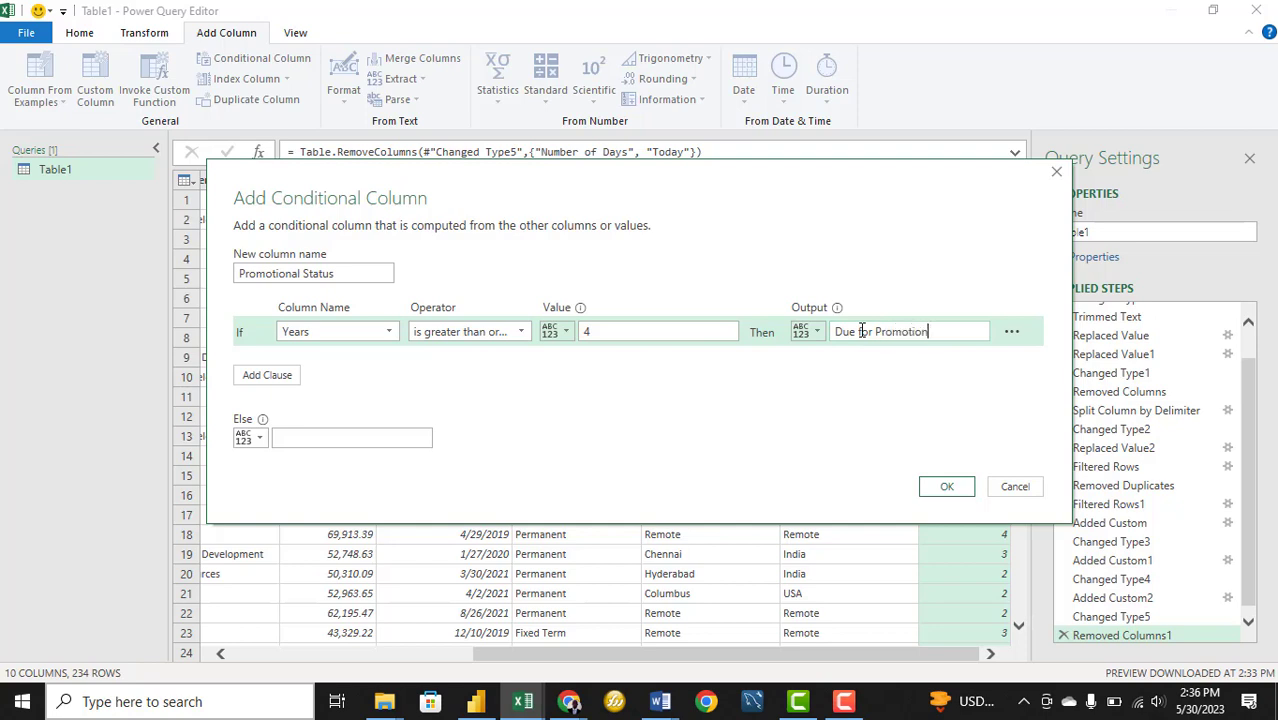
click(348, 432)
text(Not Due)
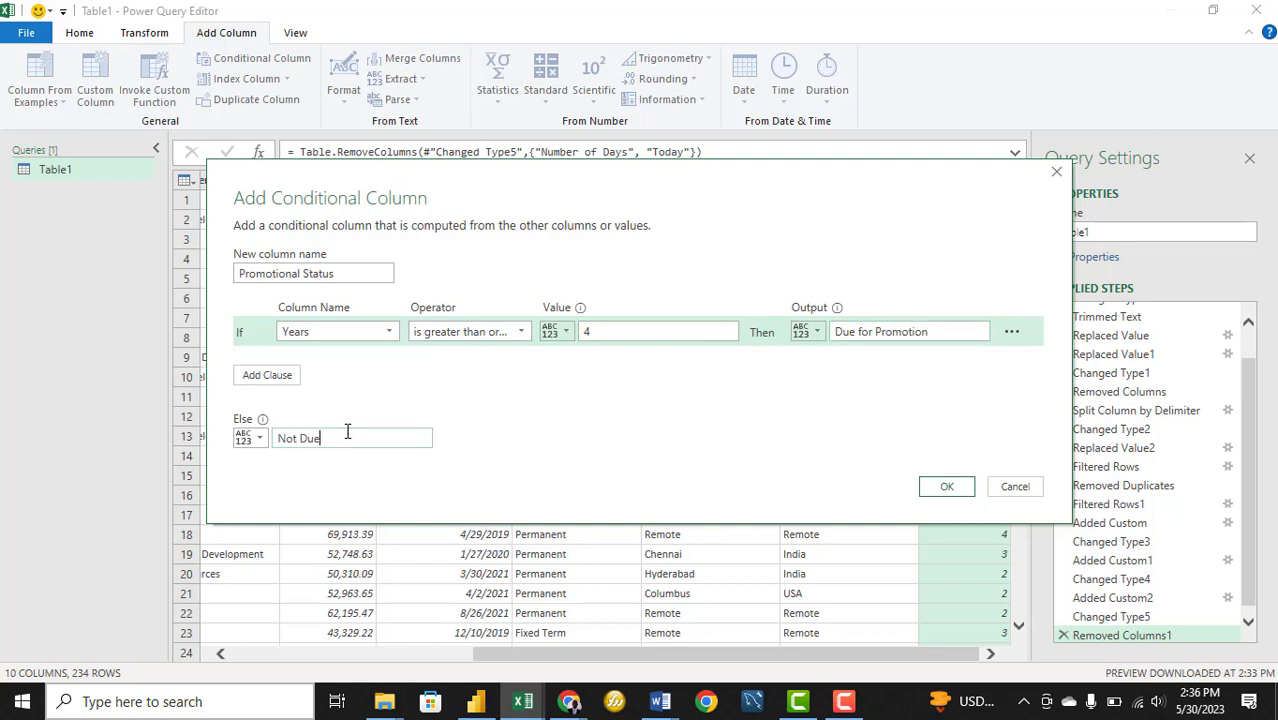
click(943, 490)
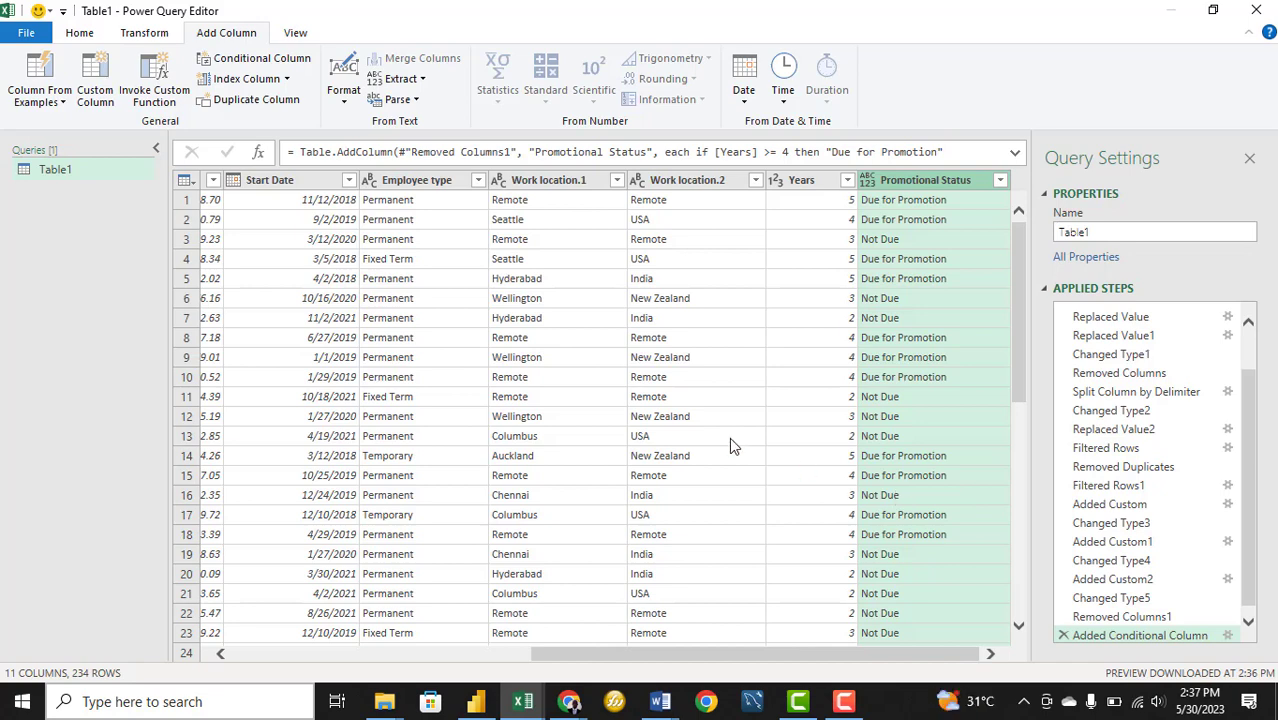
Start another conditional column named Suspension Status with the condition that Salary equals 0
drag(638, 657, 576, 657)
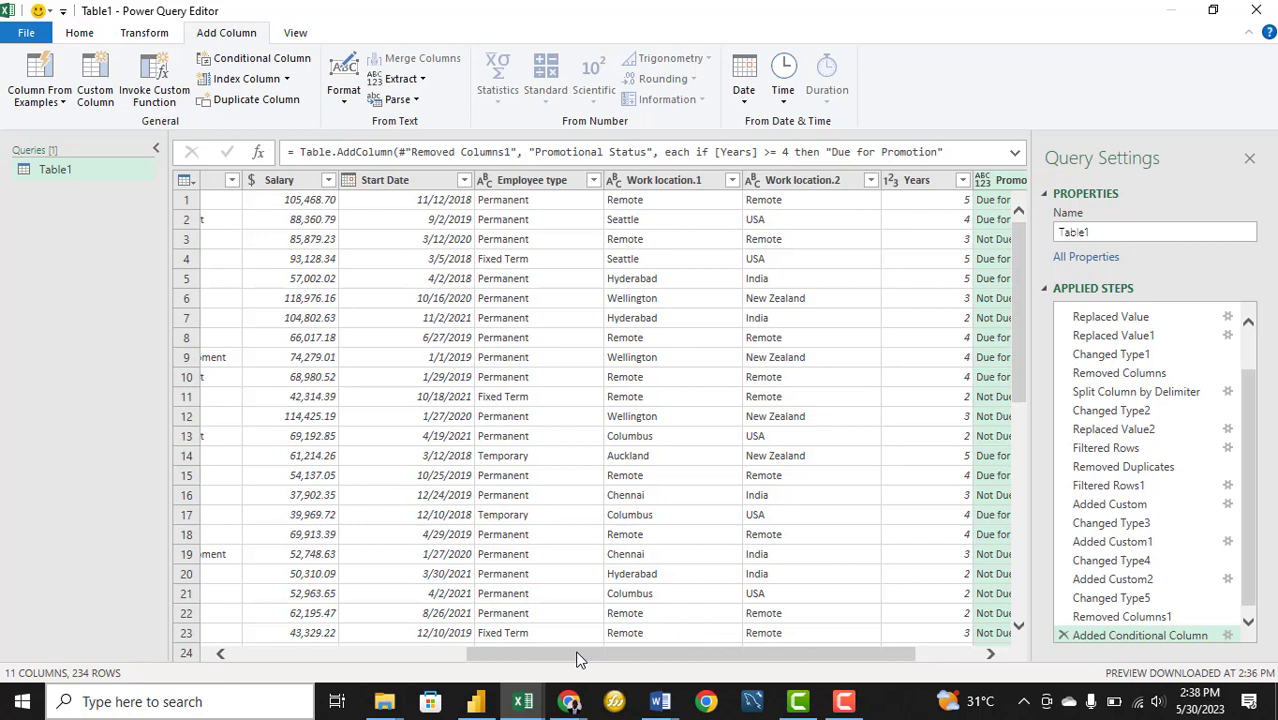
click(272, 57)
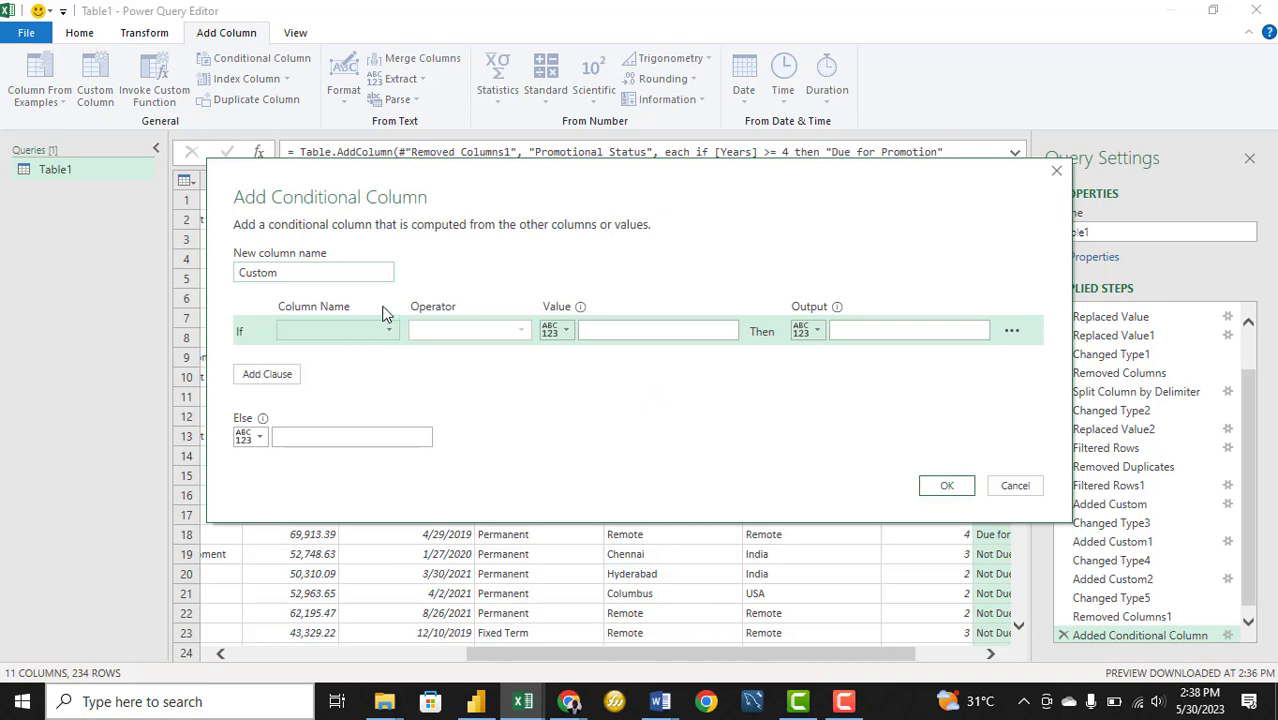
drag(290, 270, 195, 278)
text(Suspension)
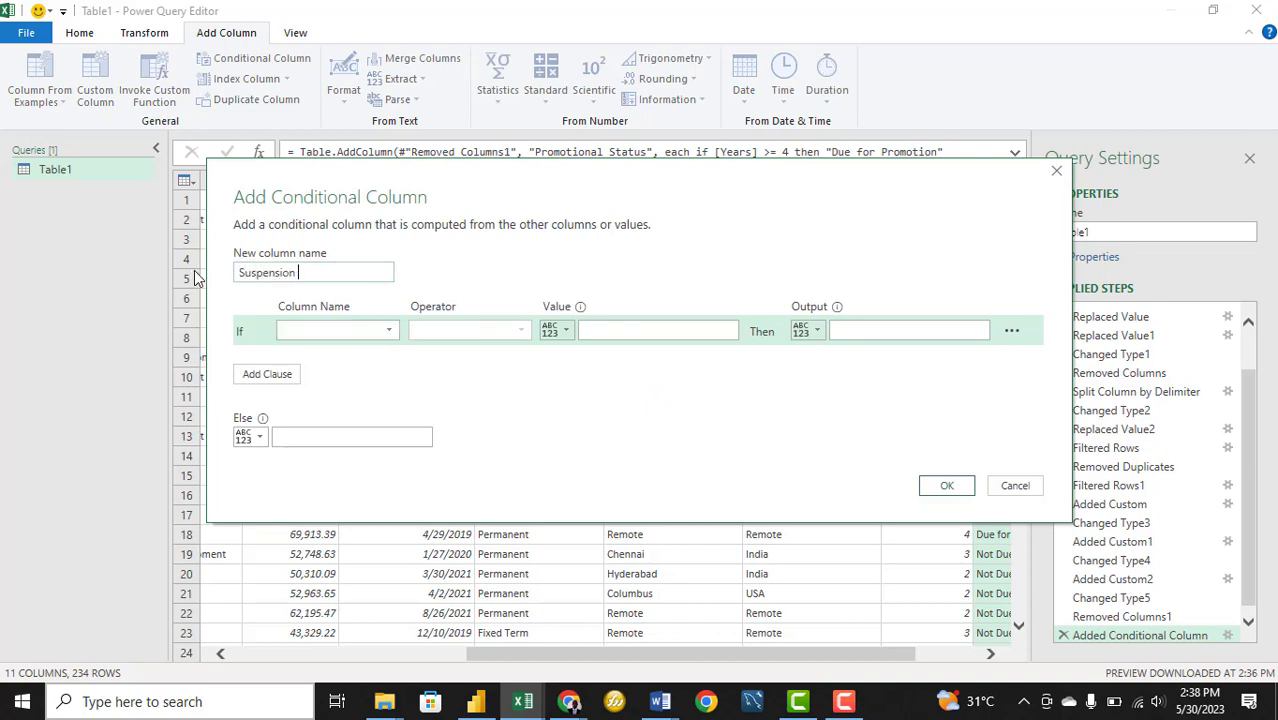
text( Status)
click(390, 331)
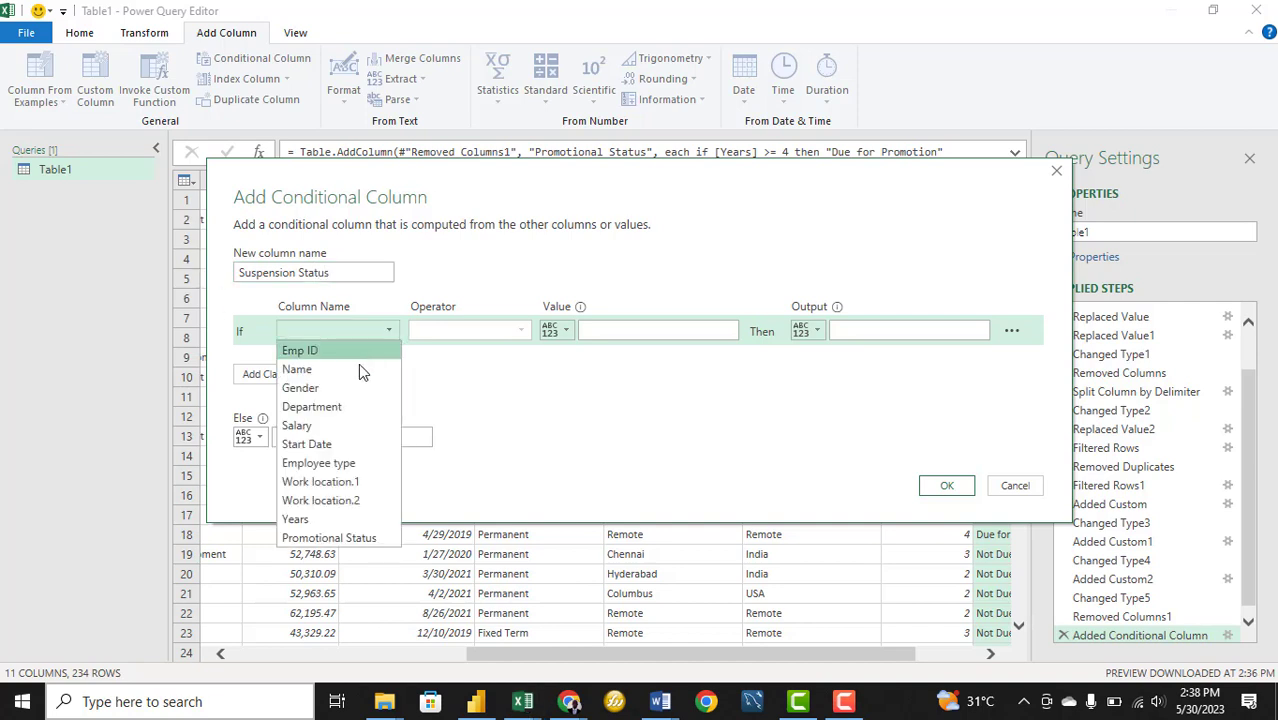
click(305, 425)
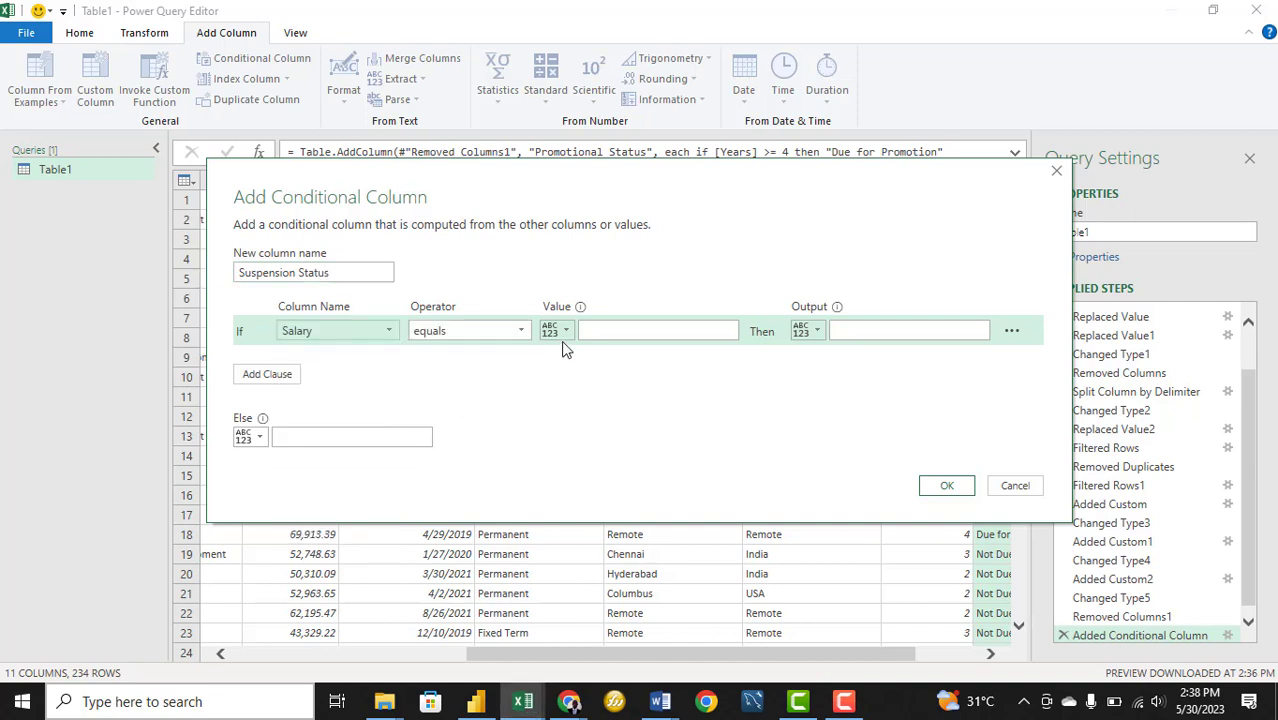
click(610, 331)
text(0)
Set the Suspension Status output to On Suspension and the else value to Still Working, and create the column
click(853, 329)
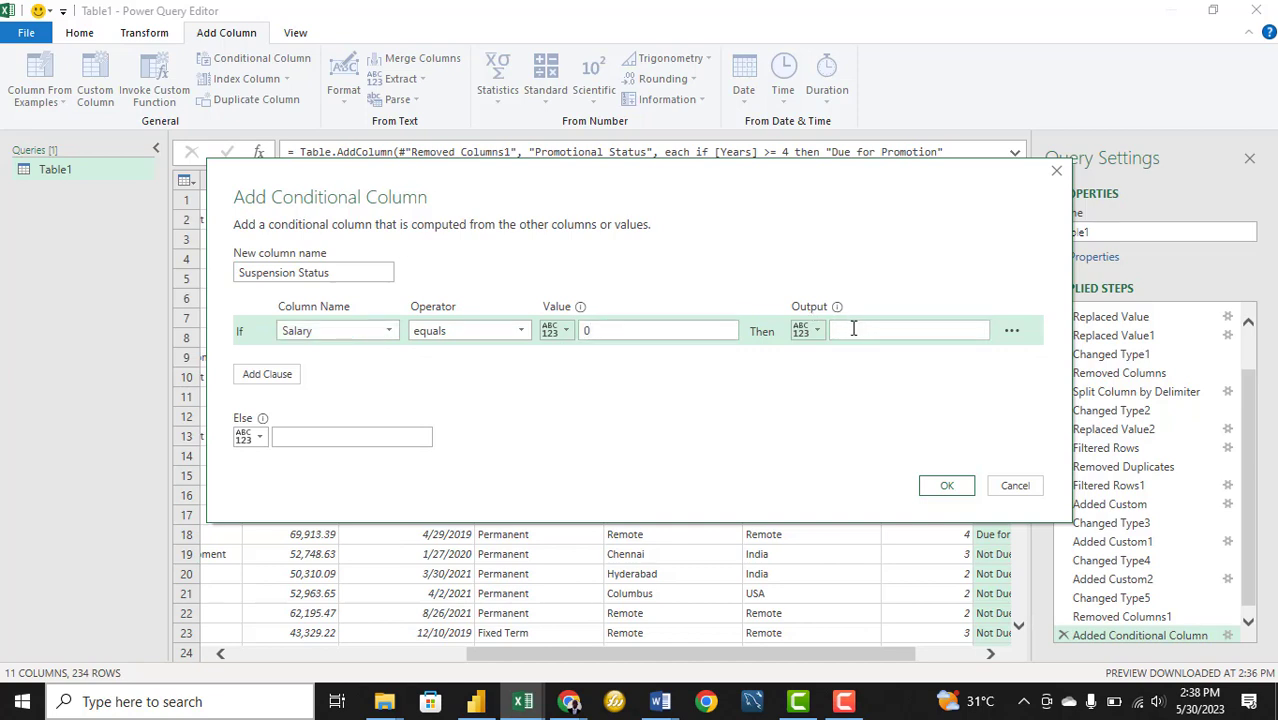
text(Sus)
key(BackSpace)
key(BackSpace)
key(BackSpace)
text(0n Suspension)
click(299, 436)
text(Still Working)
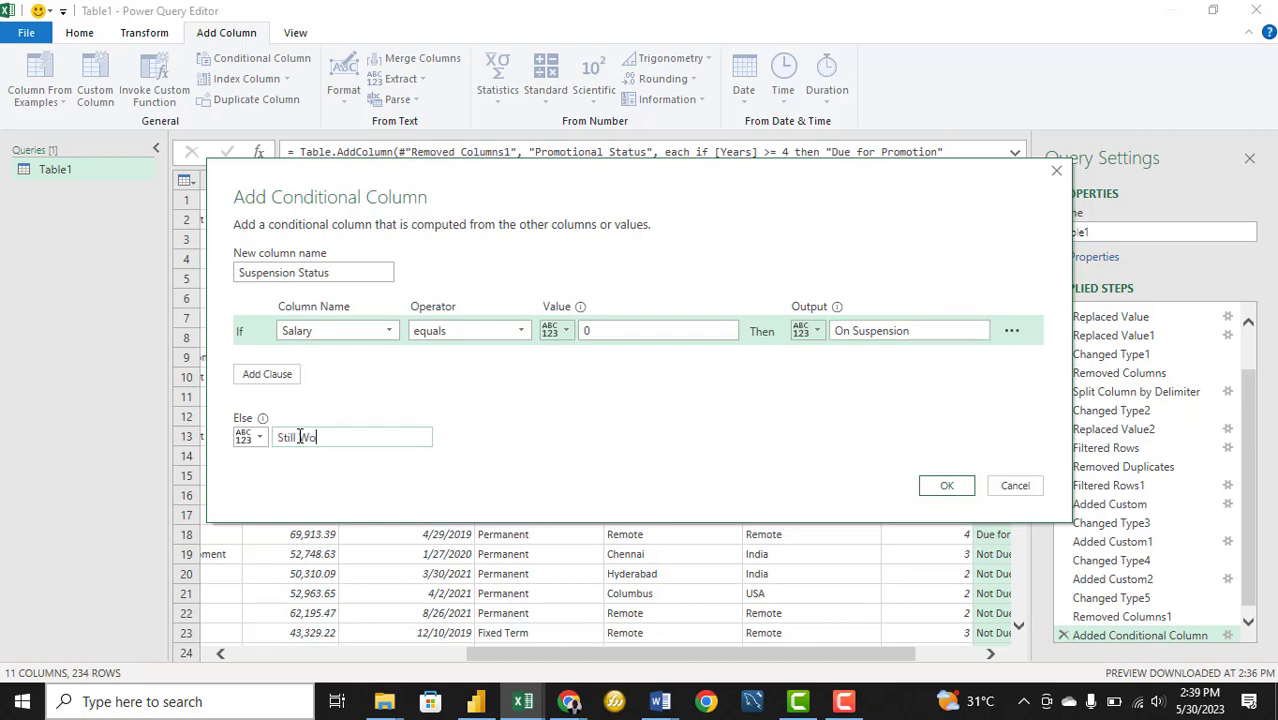
click(946, 486)
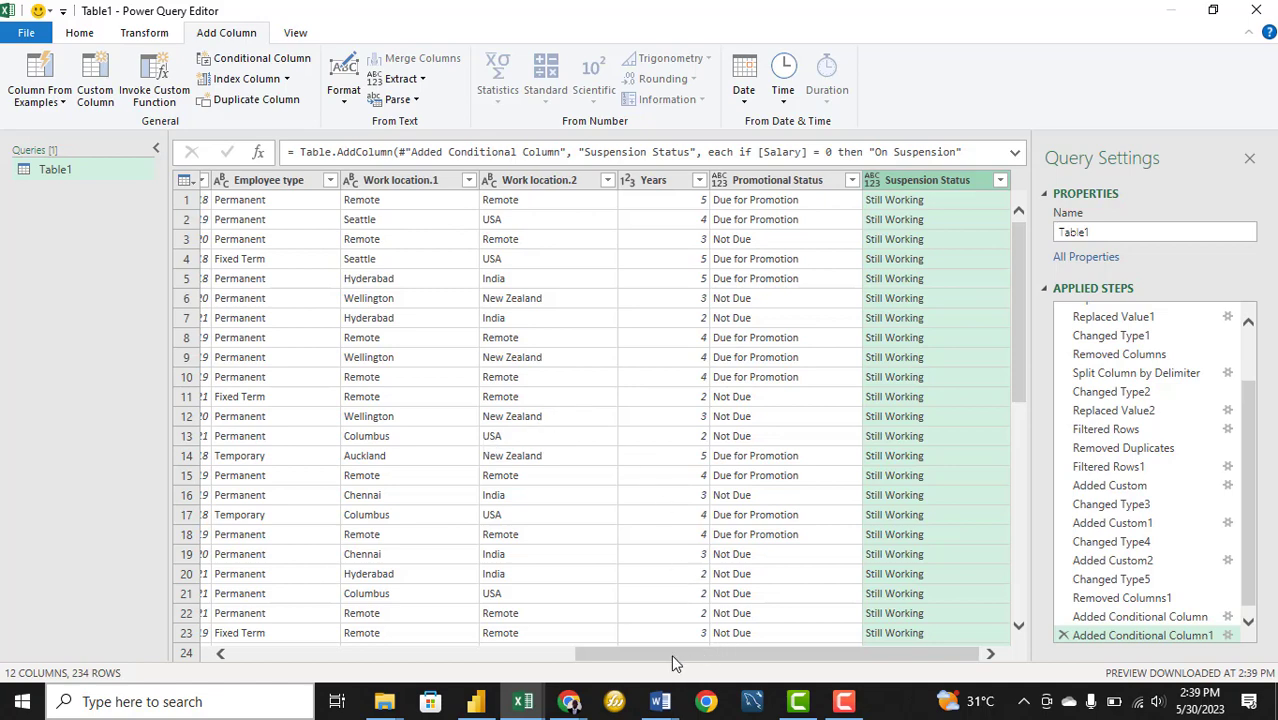
Close and load the cleaned query into the workbook, and switch to the HR Dataset report in Power BI Desktop
drag(673, 656, 310, 661)
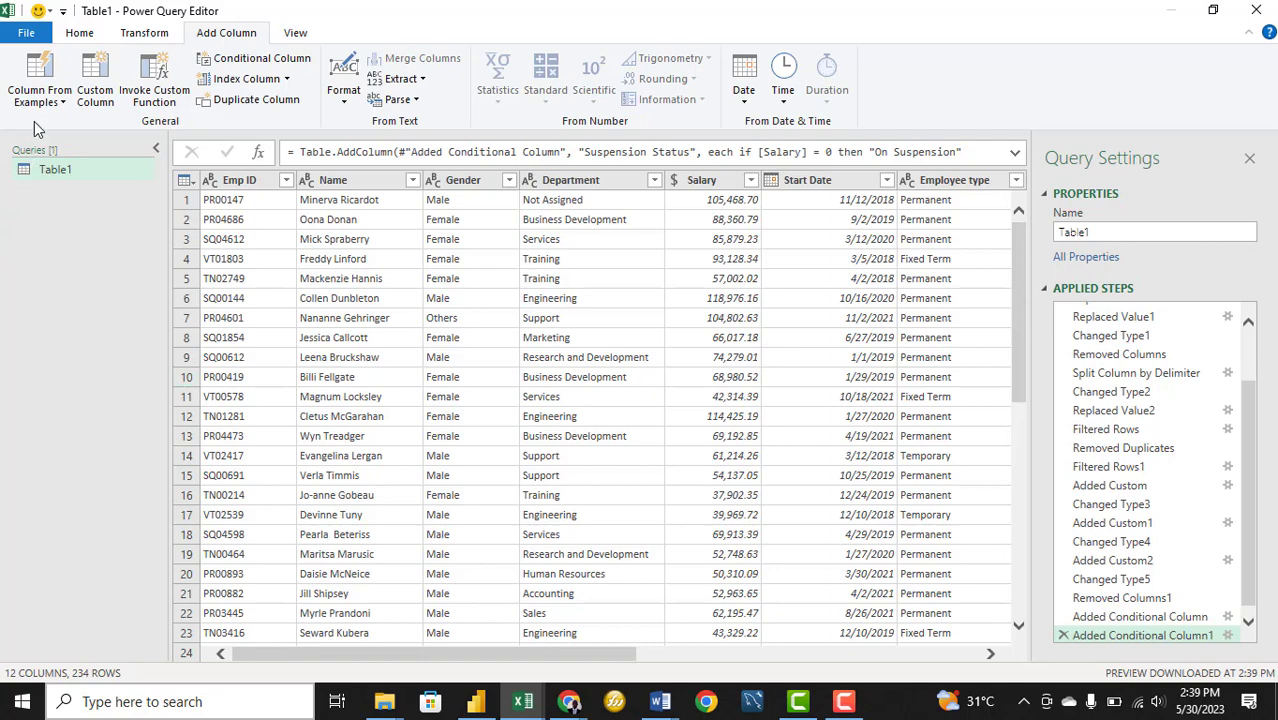
click(79, 34)
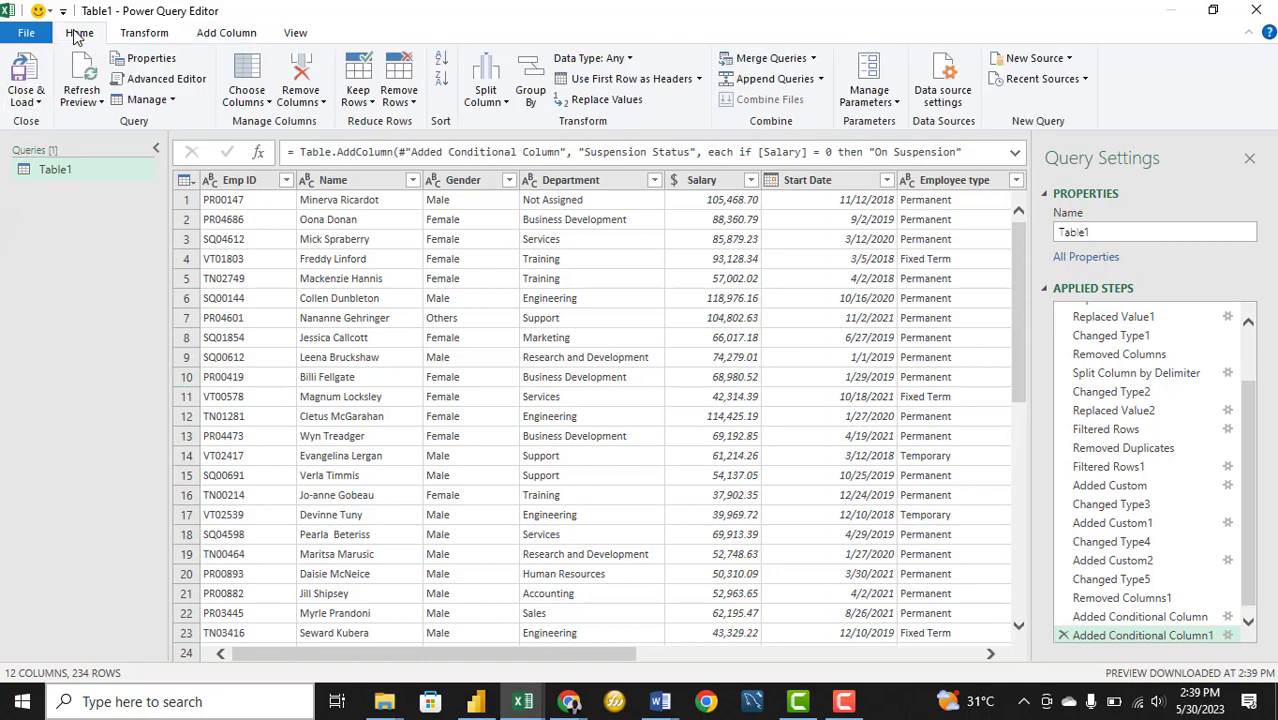
click(38, 102)
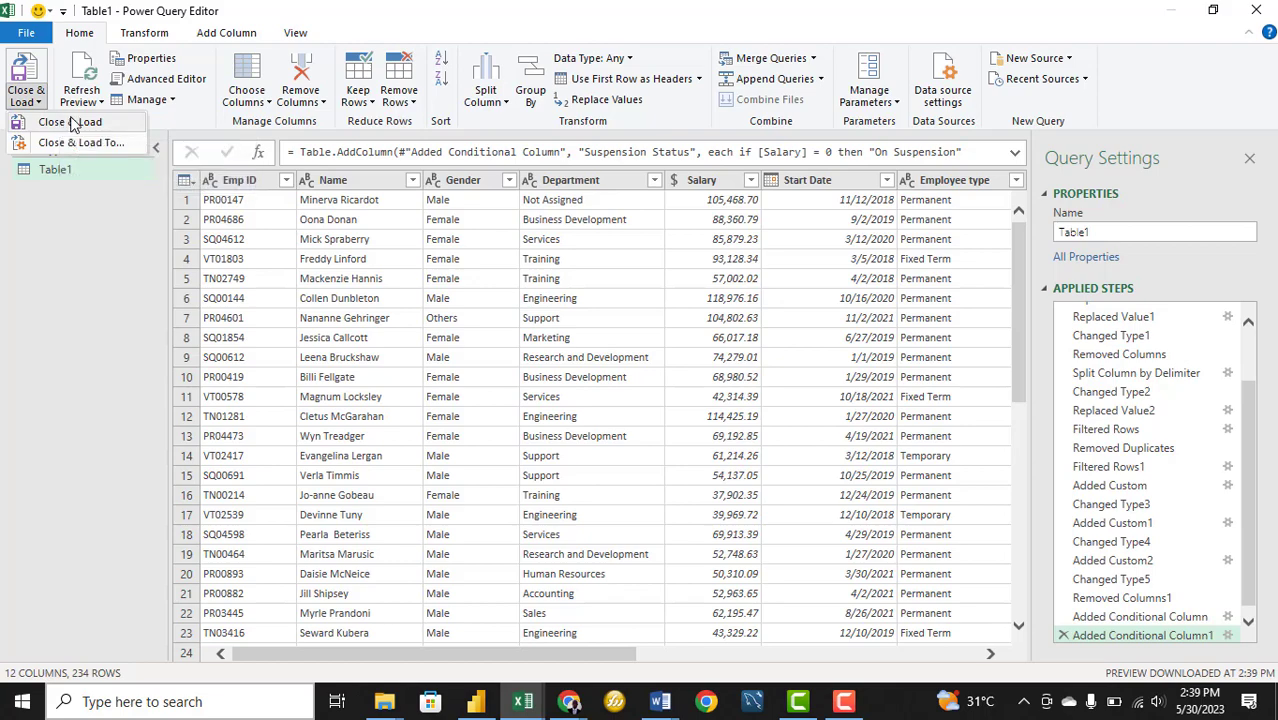
click(70, 122)
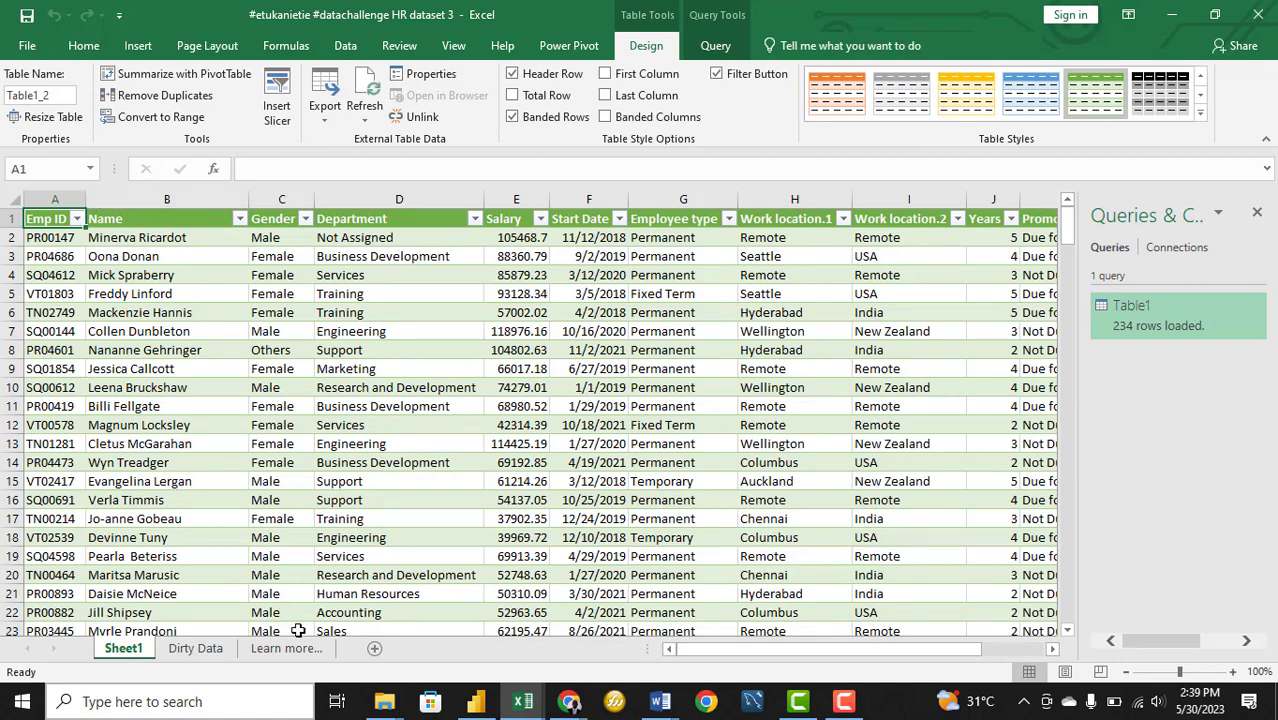
click(475, 701)
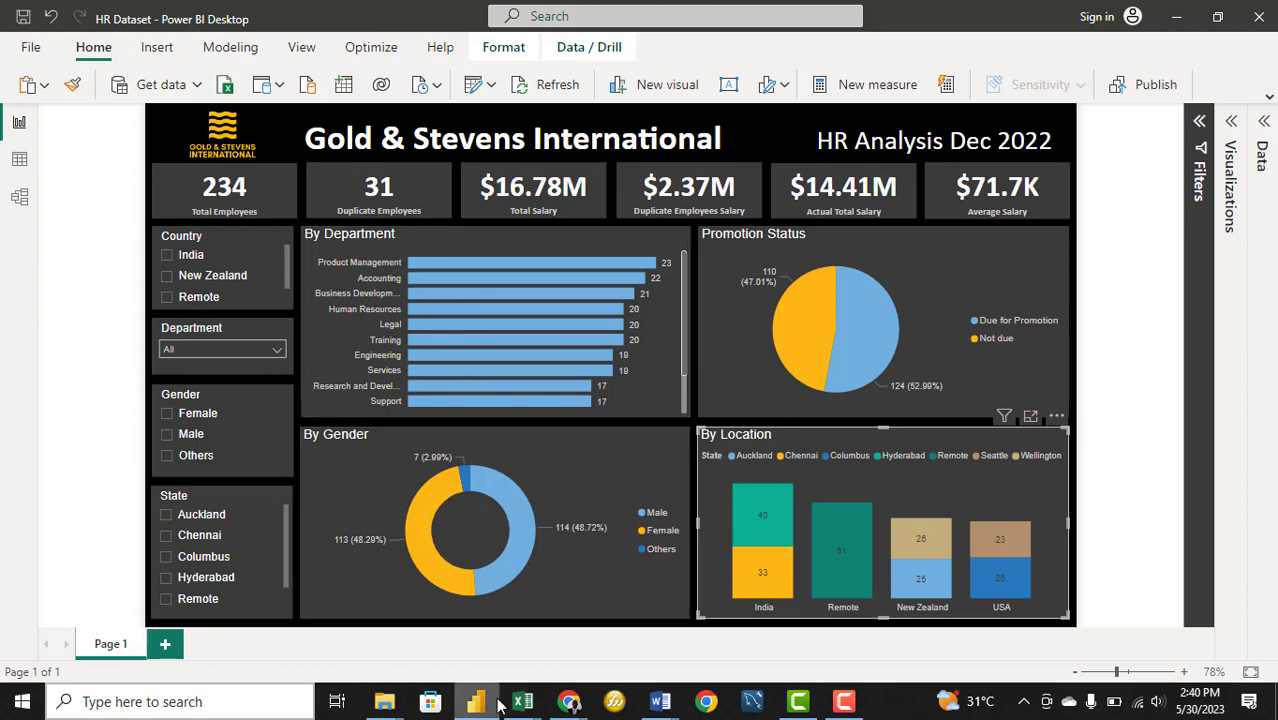
Switch to the HR dataset workbook in Excel and create a PivotTable from the cleaned employee table on a new worksheet
mouse_move(522, 701)
click(1122, 648)
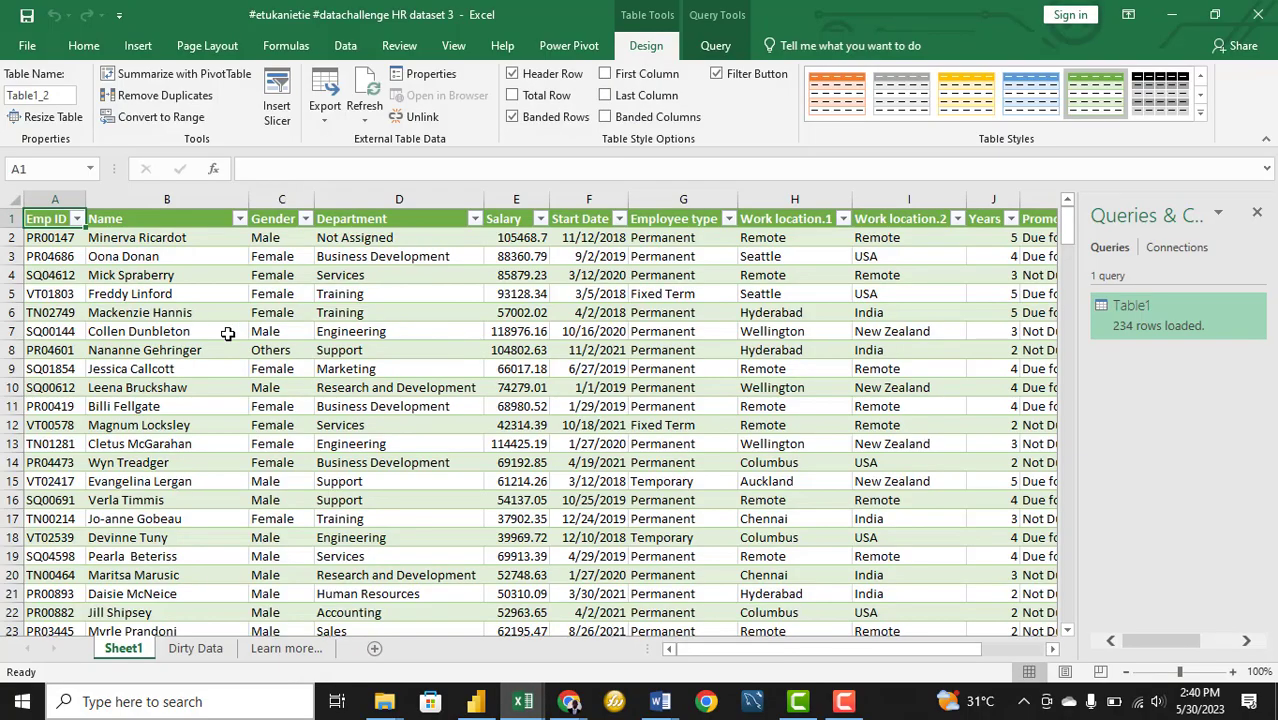
click(312, 383)
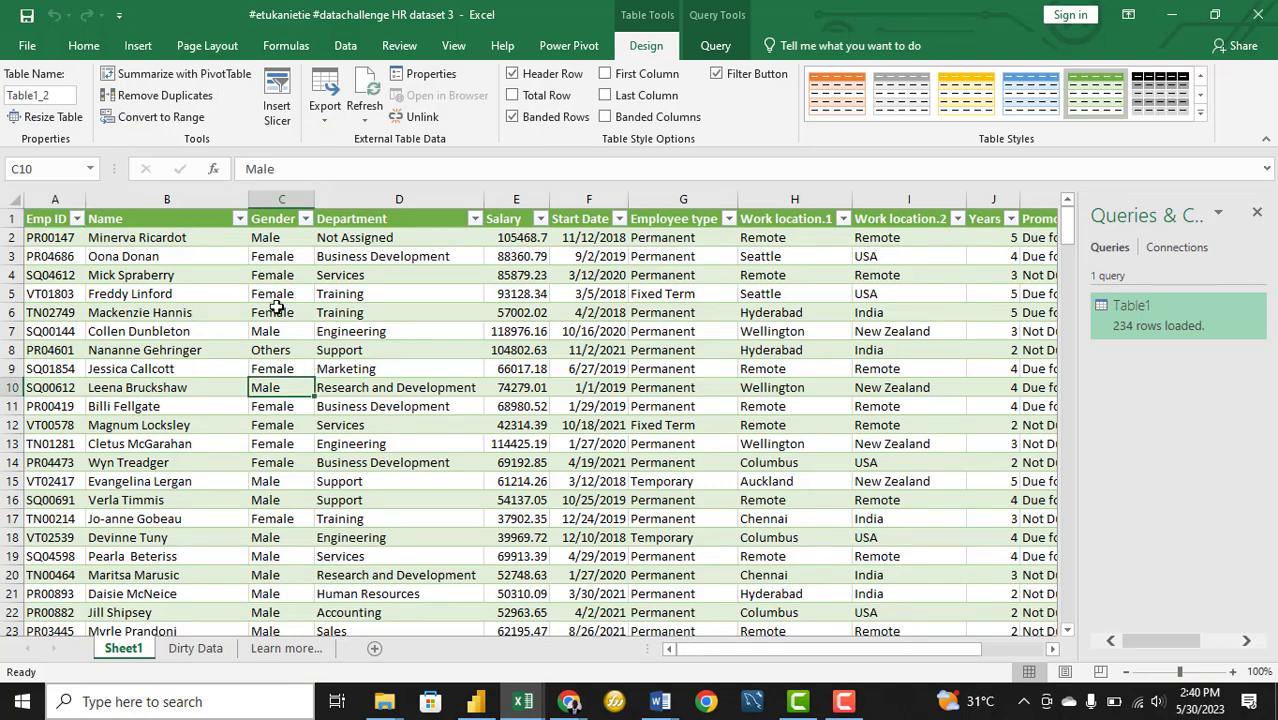
click(138, 46)
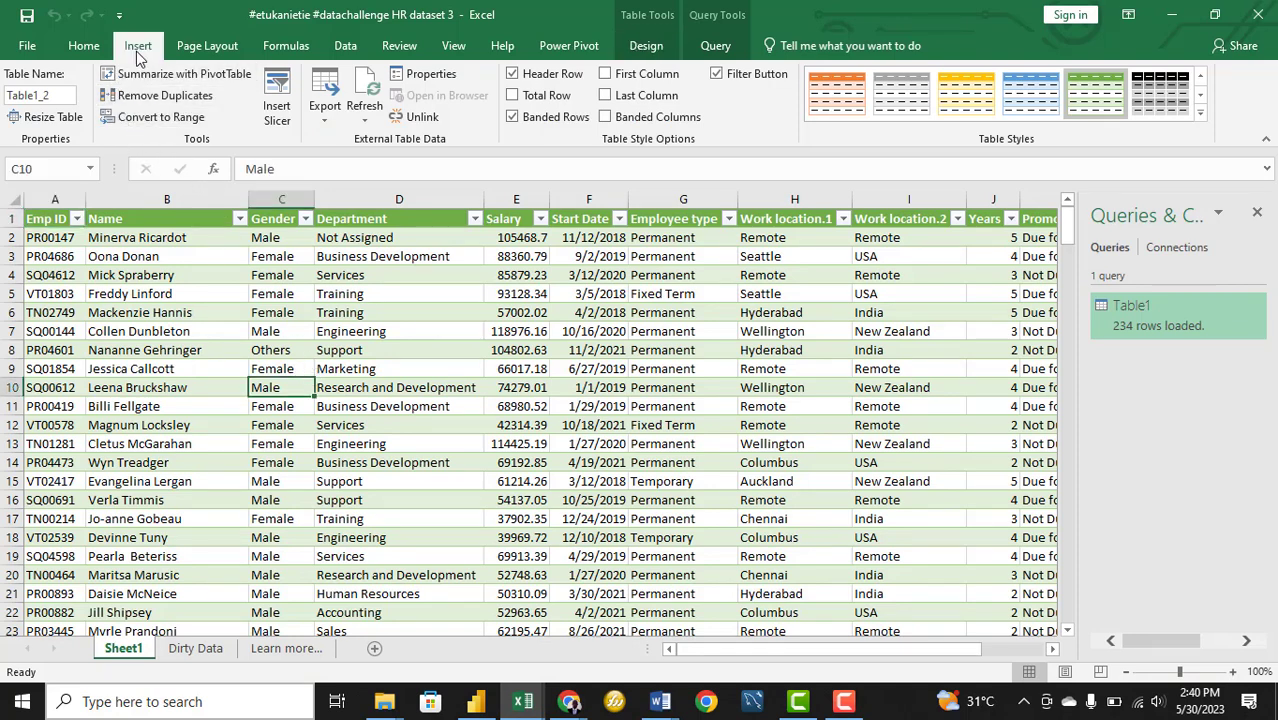
click(28, 100)
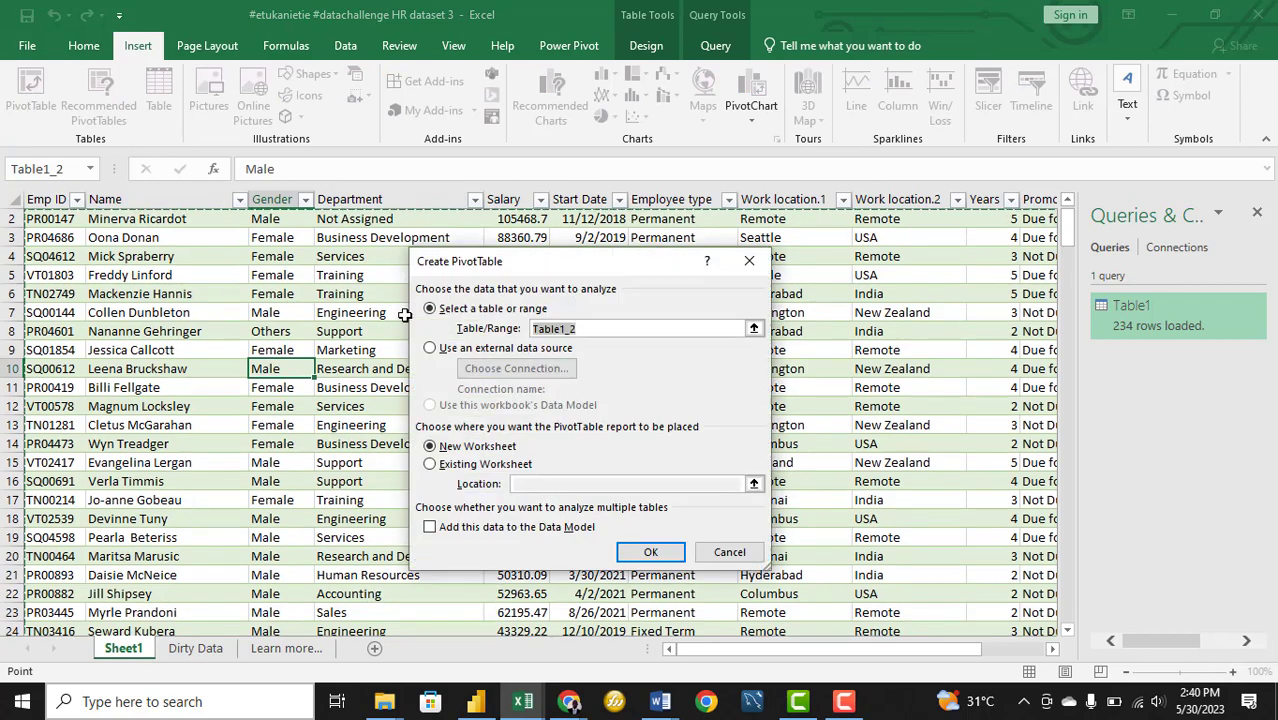
click(648, 554)
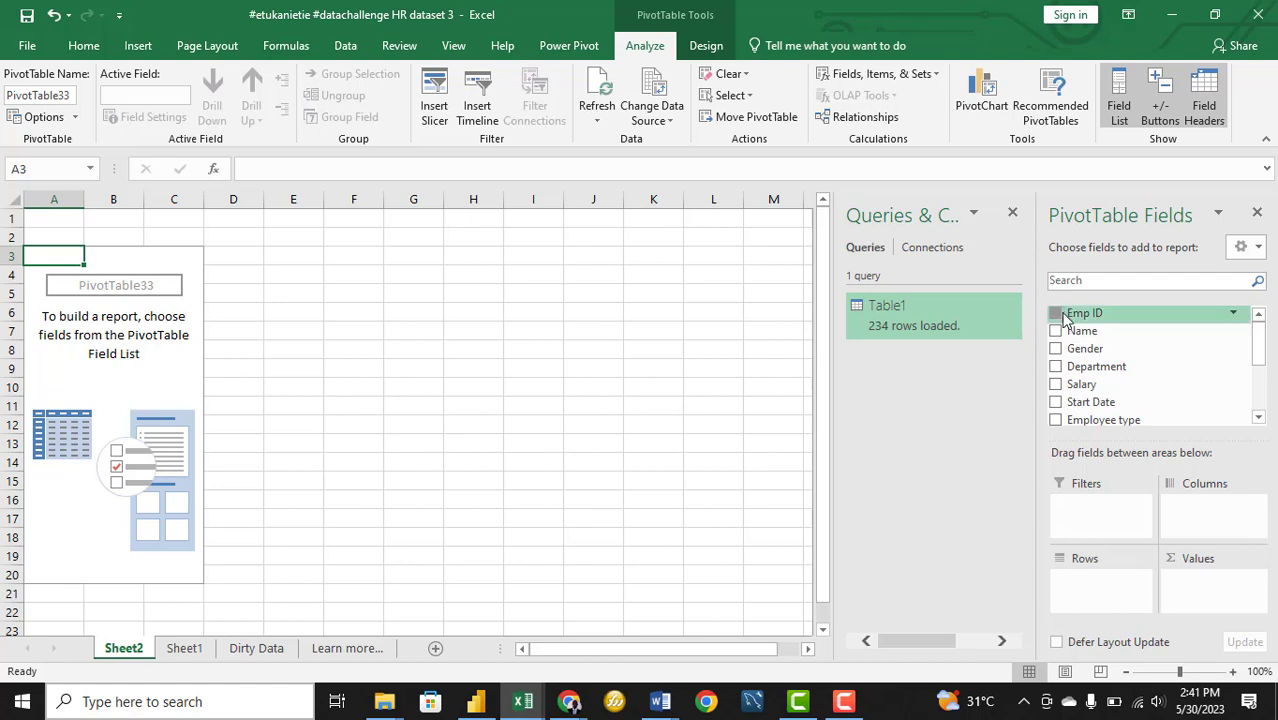
Add Emp ID to the PivotTable, try it as a row field, and place it in the values as a count
drag(1062, 318, 1200, 588)
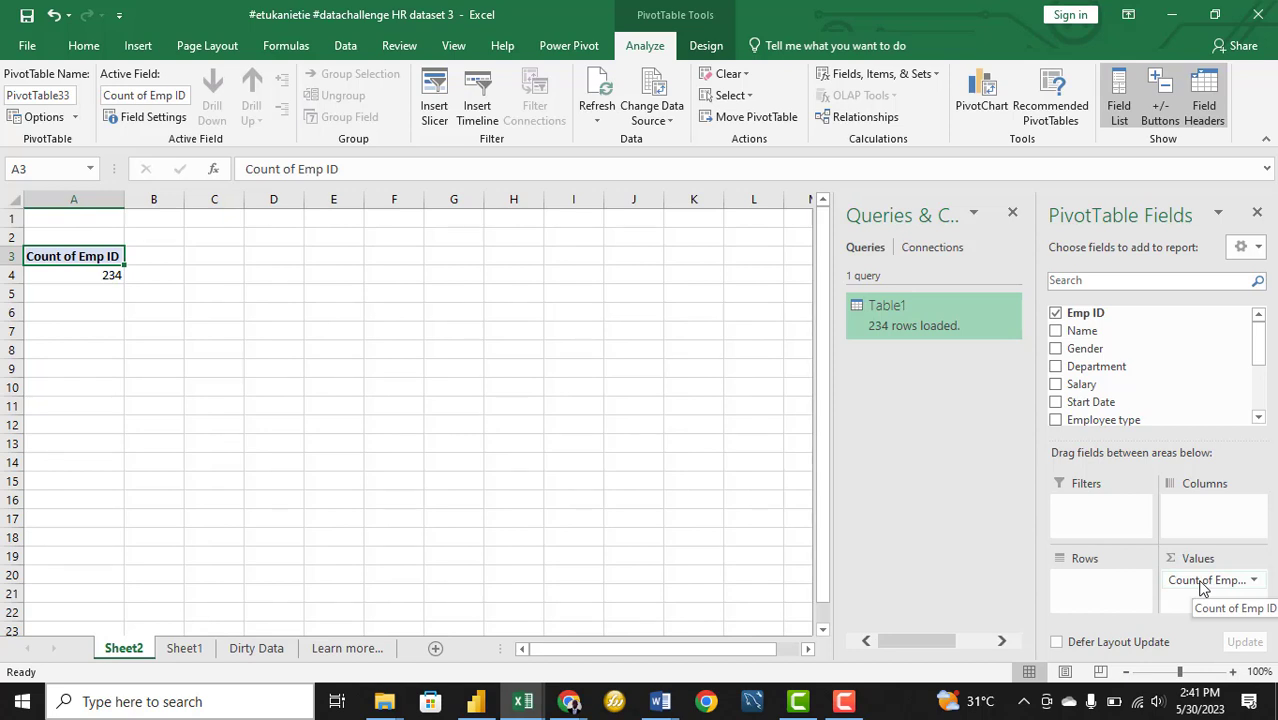
drag(1203, 588, 1110, 591)
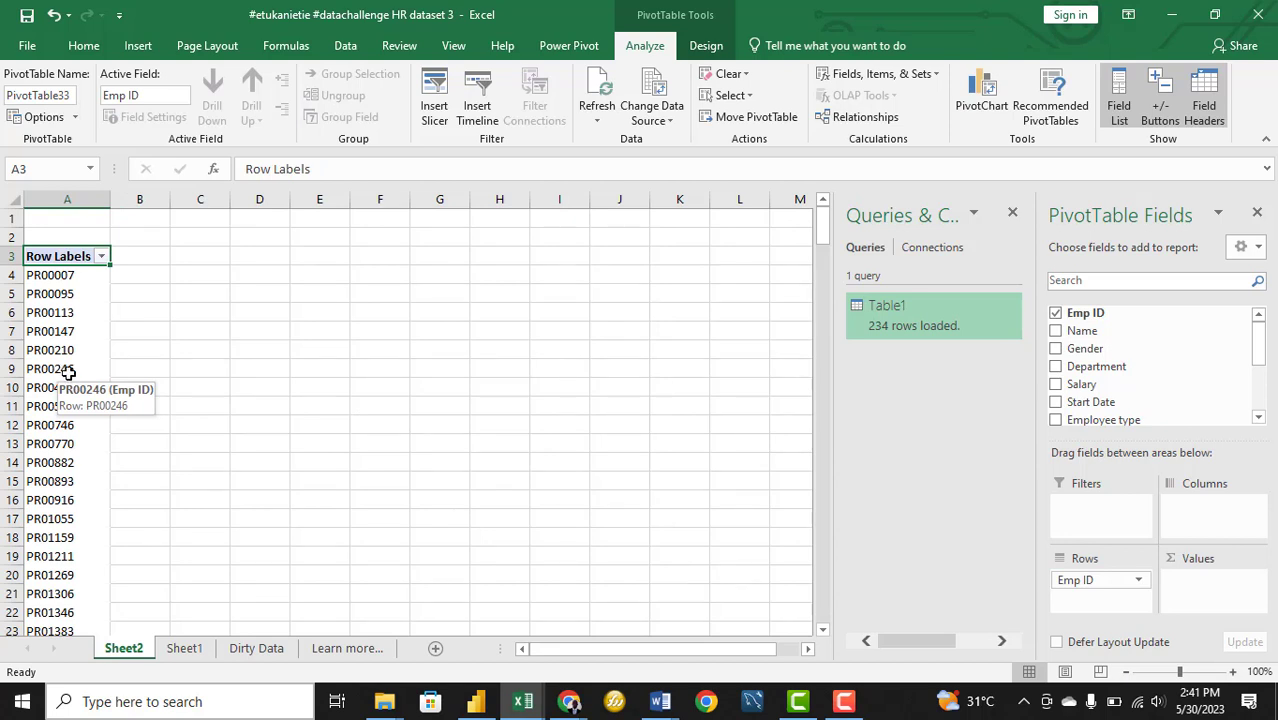
drag(1072, 588, 1216, 581)
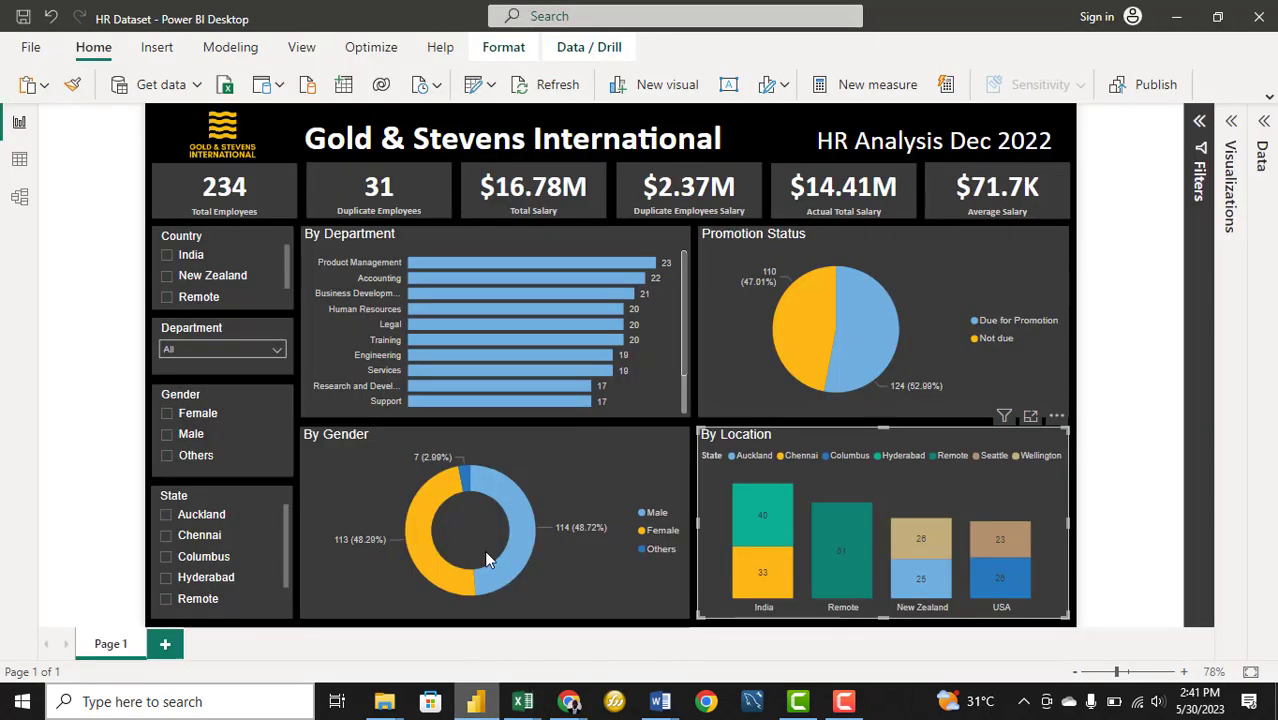
Check the department chart in the Power BI Desktop report, return to the Excel workbook, and add Department to the PivotTable rows
click(476, 701)
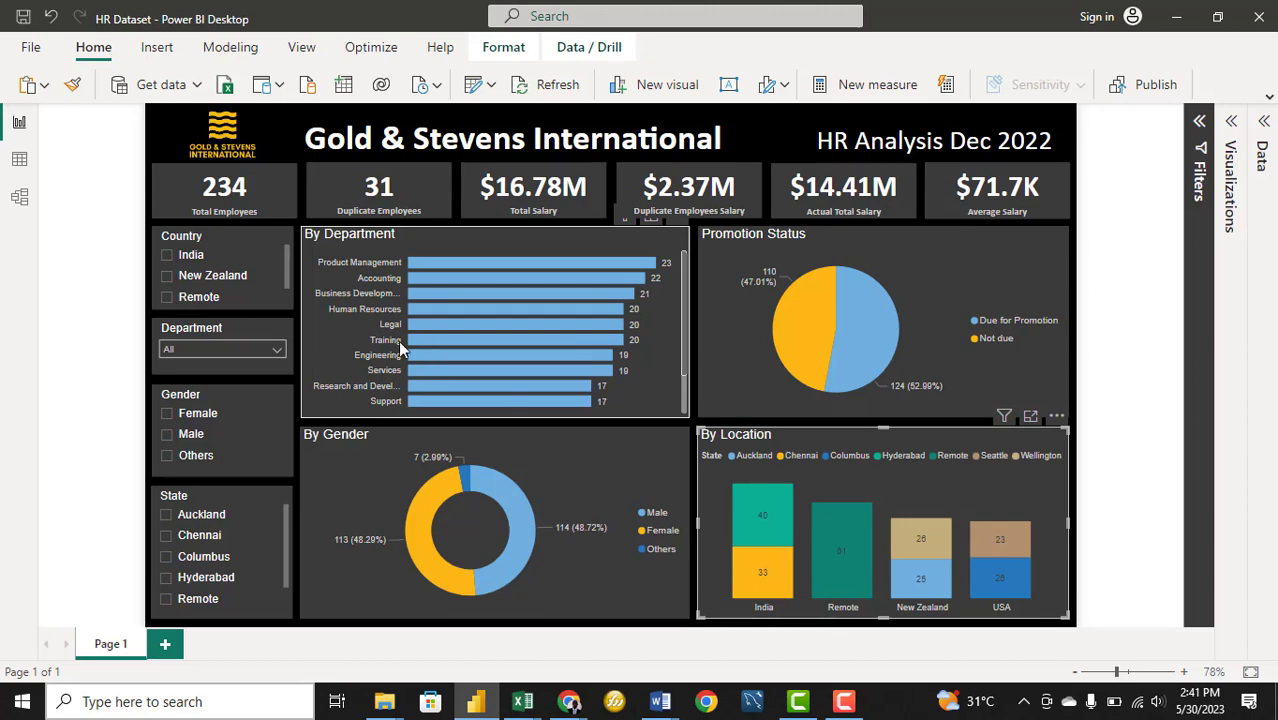
mouse_move(524, 705)
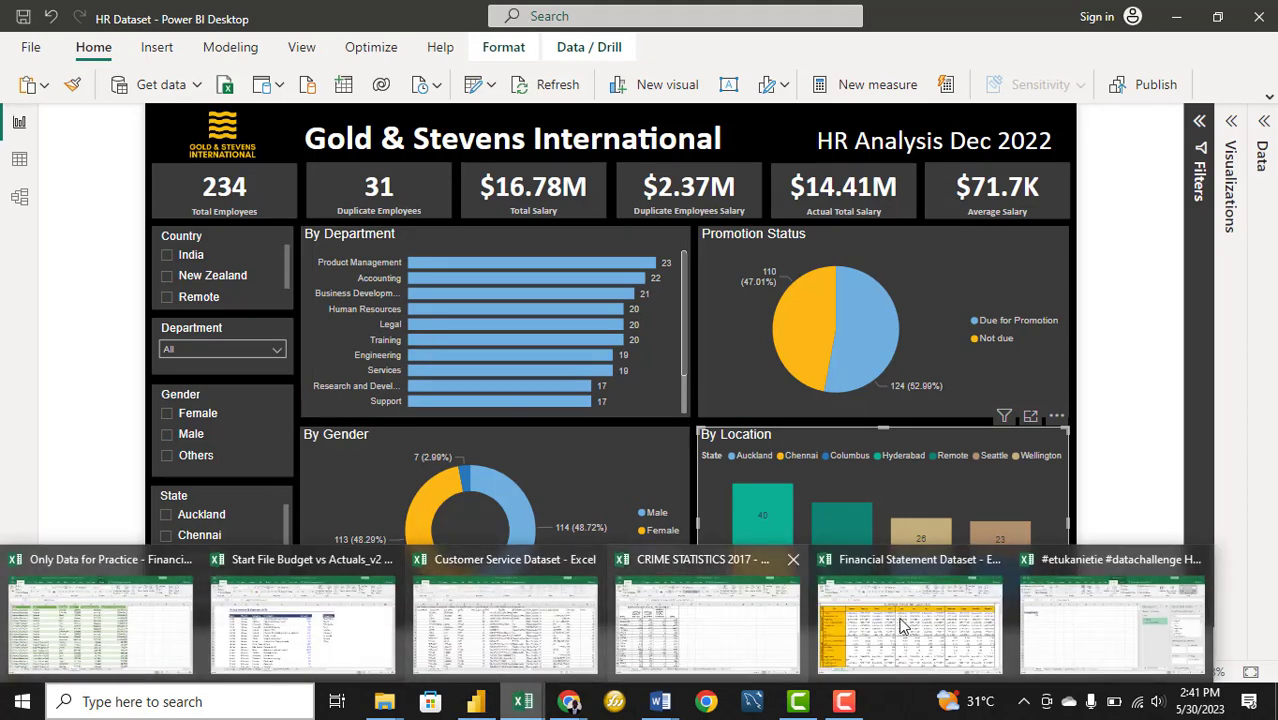
click(1082, 630)
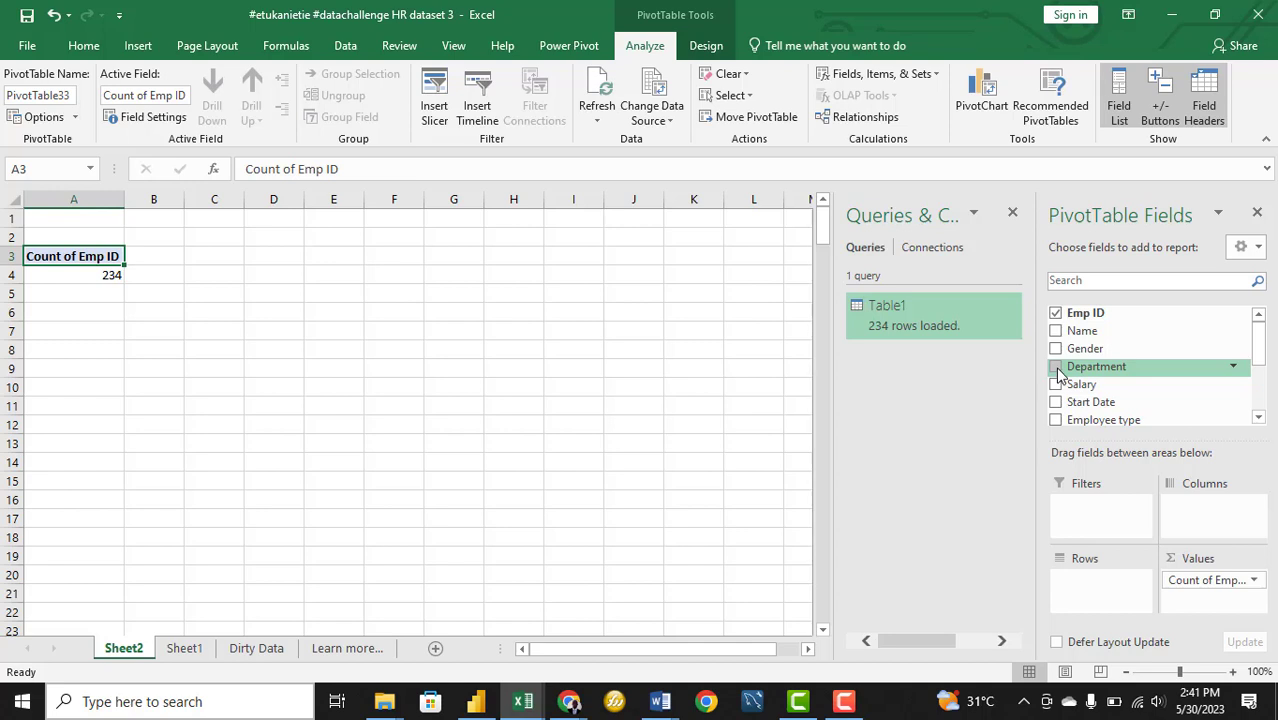
click(1056, 367)
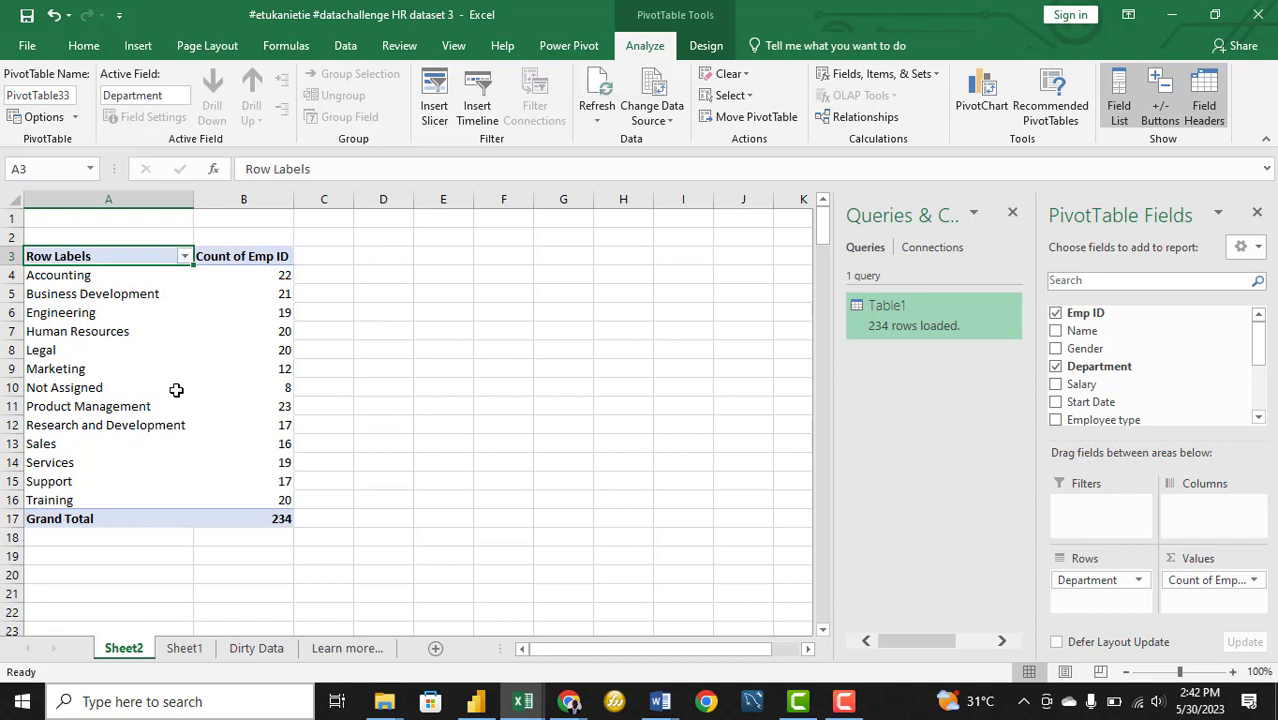
Sort the department employee counts in the PivotTable from largest to smallest
right_click(275, 297)
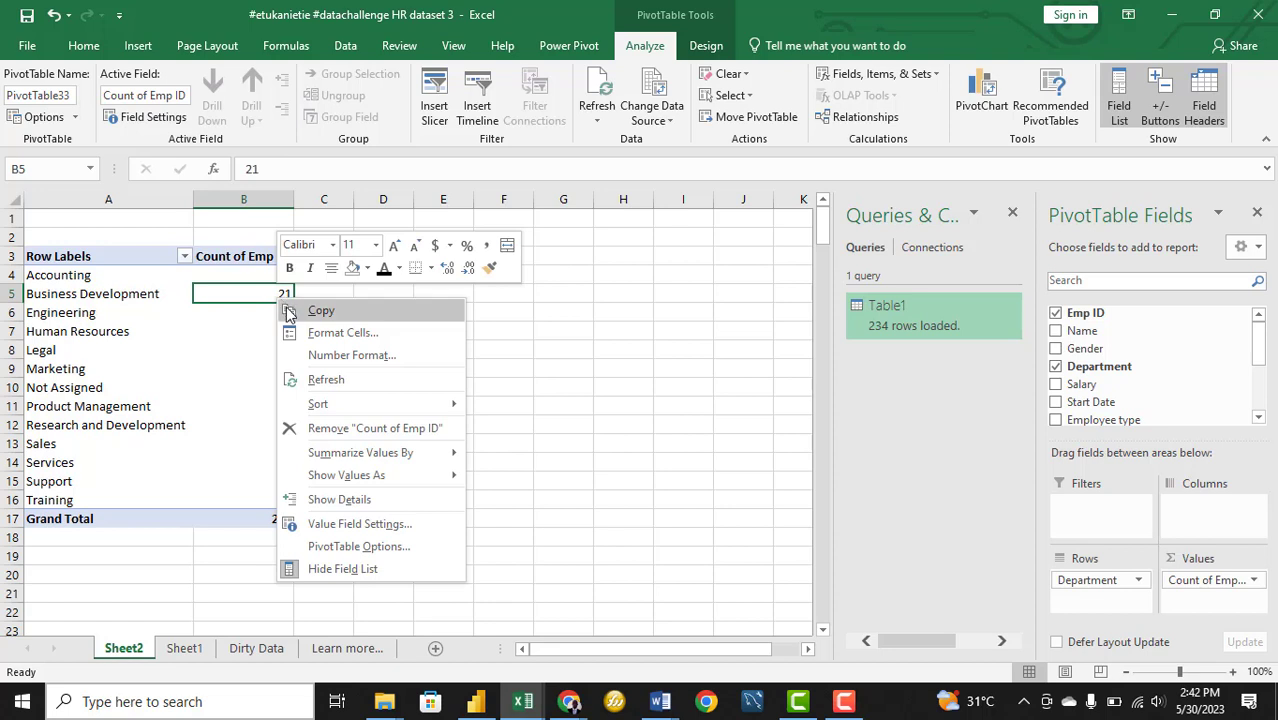
mouse_move(370, 404)
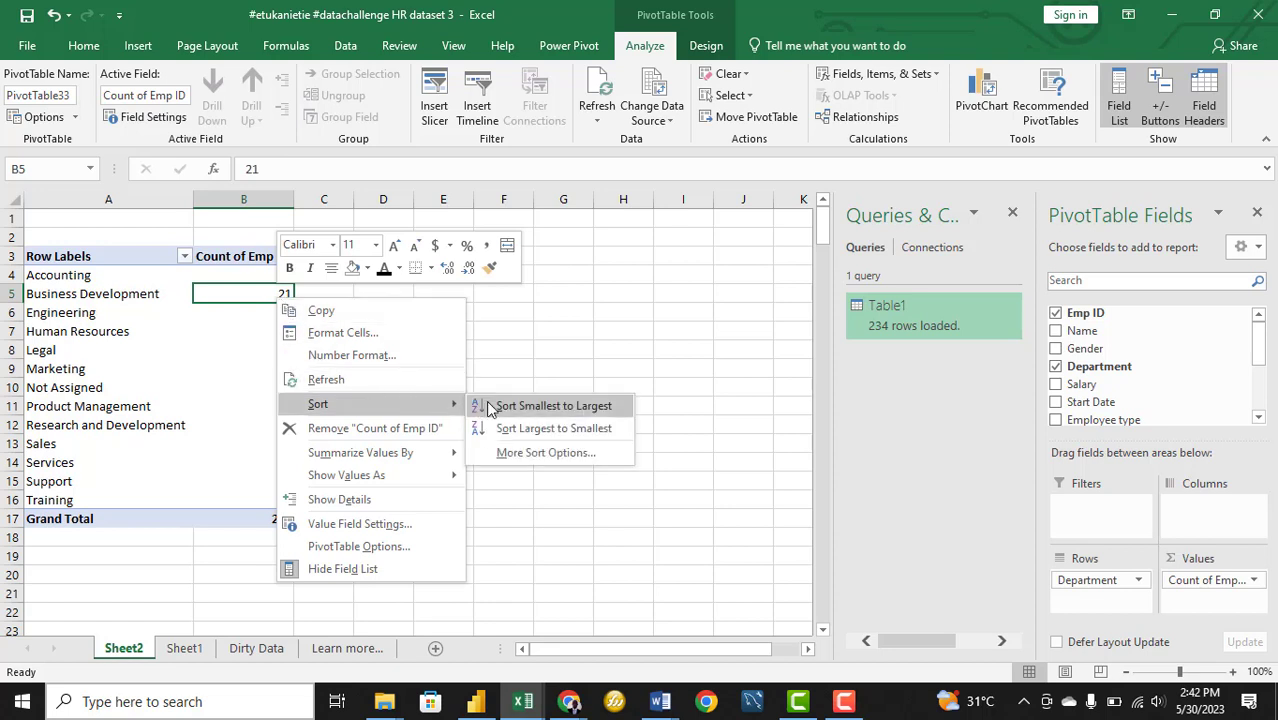
click(594, 432)
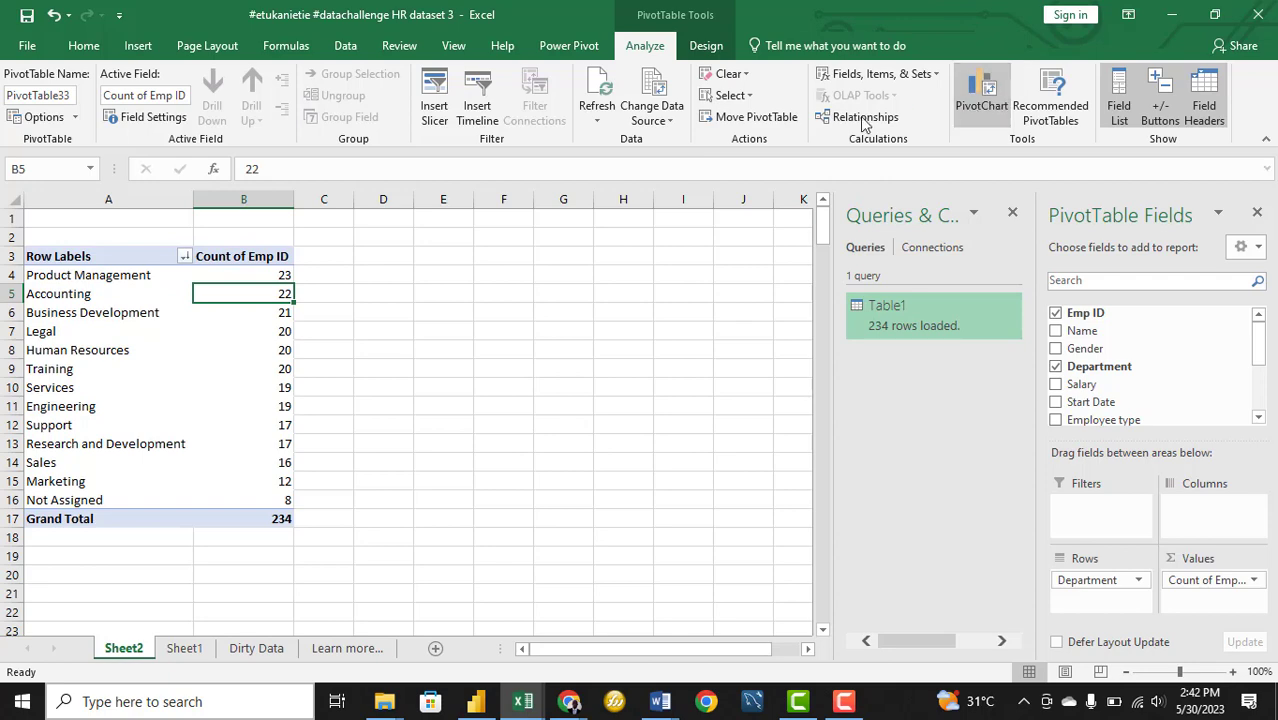
Insert a clustered bar PivotChart of the department counts, close the queries pane, and move the chart beside the PivotTable
click(990, 95)
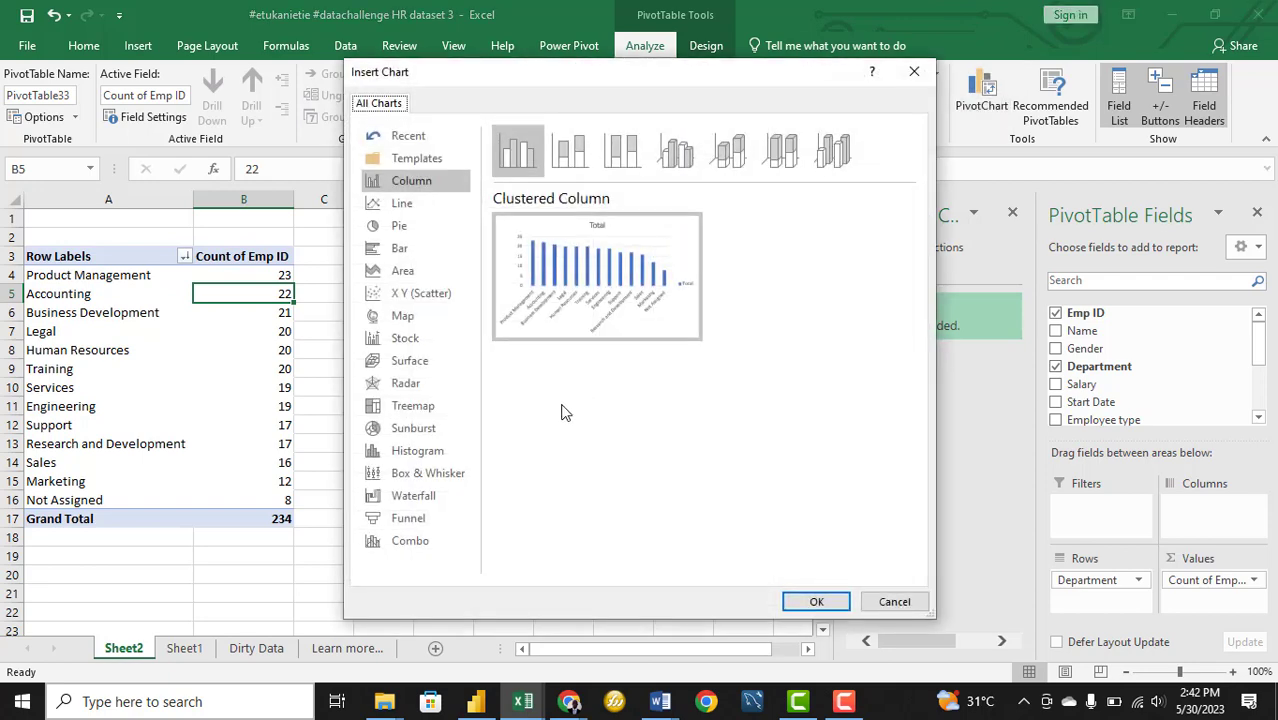
click(414, 255)
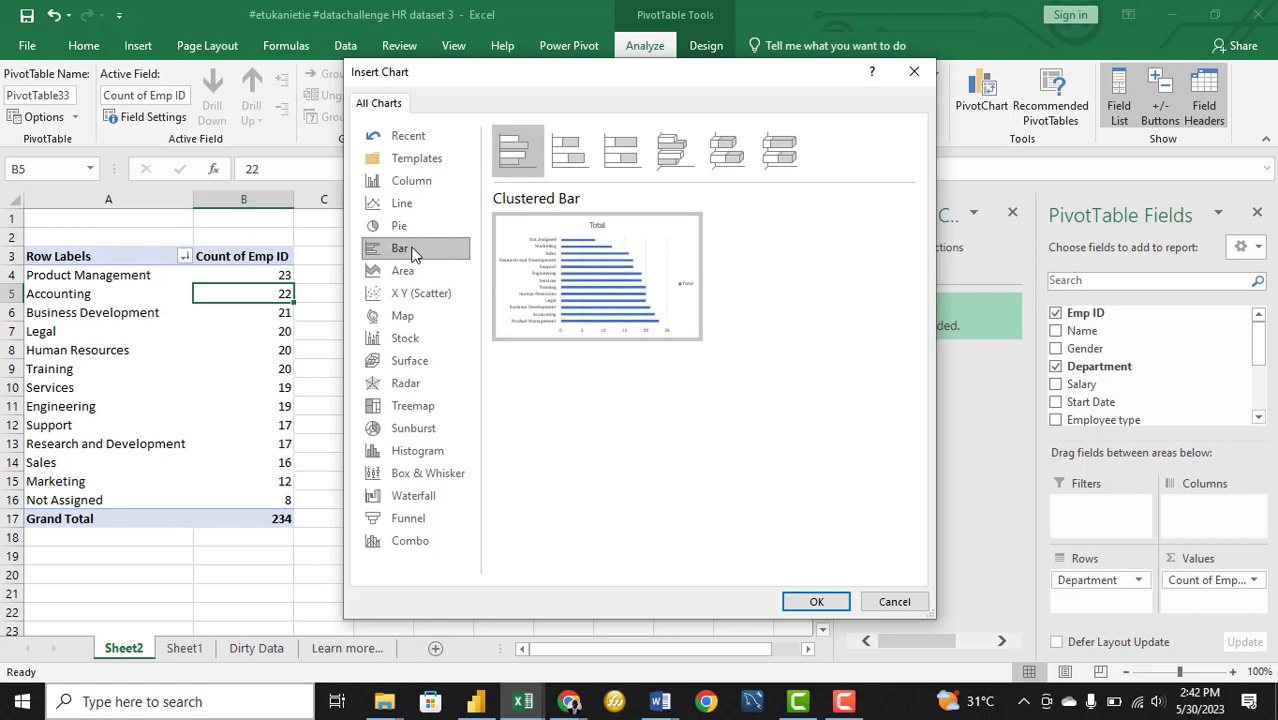
click(808, 601)
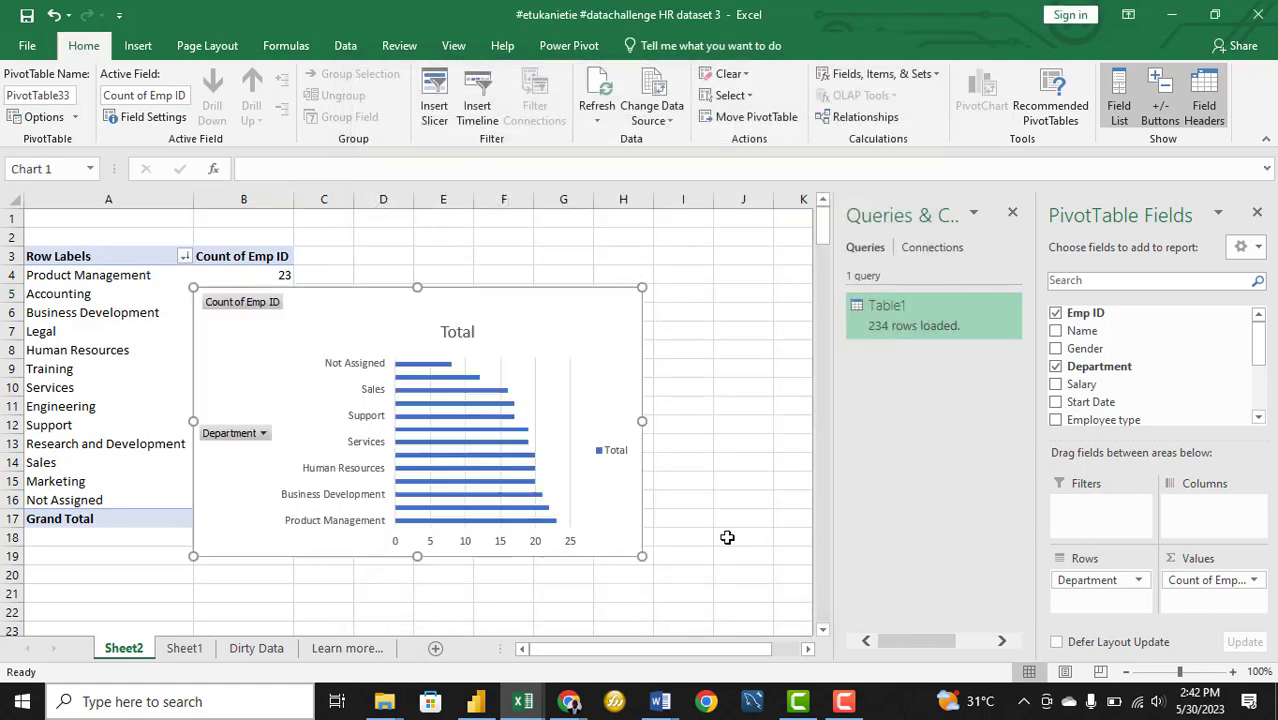
click(1012, 214)
drag(612, 306, 784, 270)
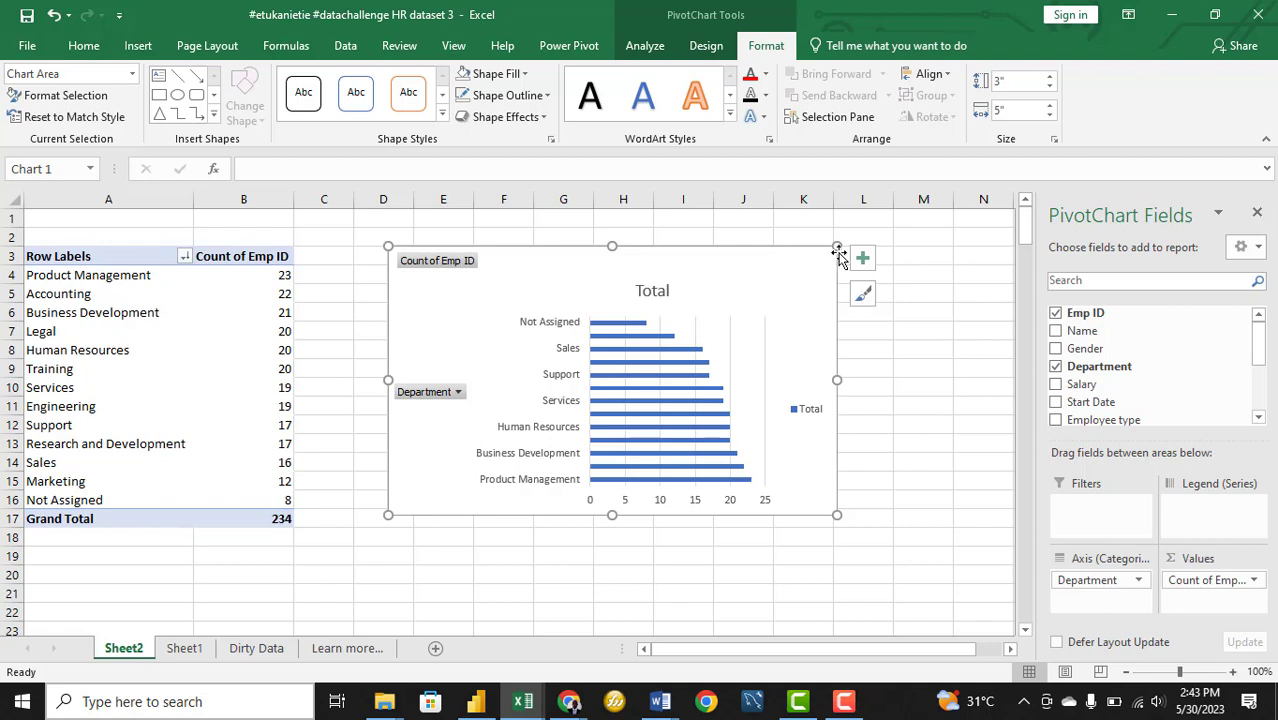
Sort the department employee counts from smallest to largest to reverse the bar order in the chart
right_click(280, 330)
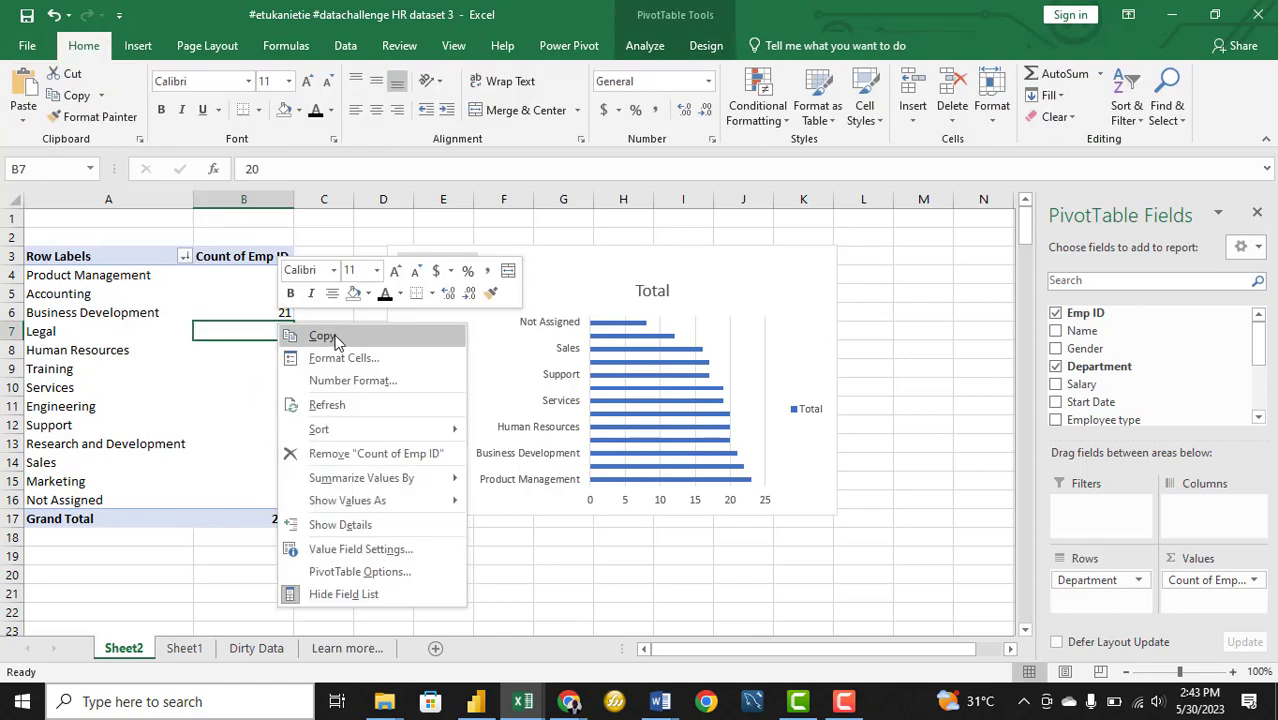
mouse_move(430, 429)
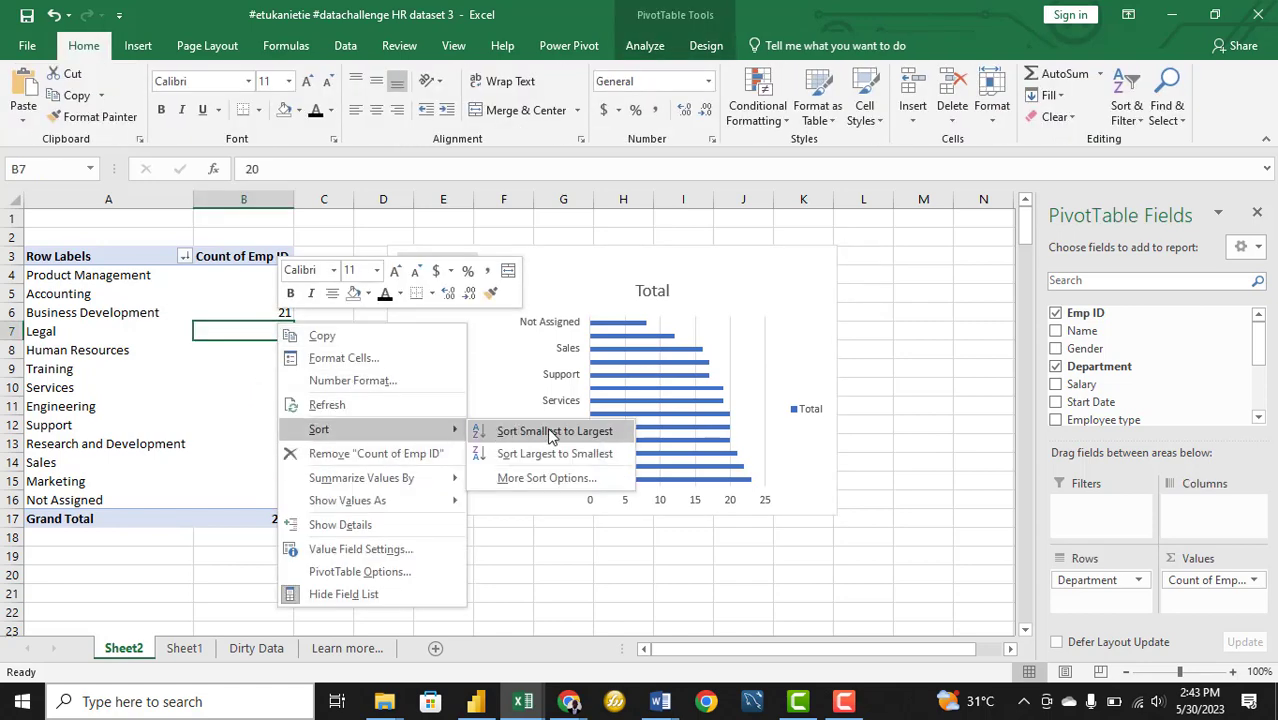
click(540, 432)
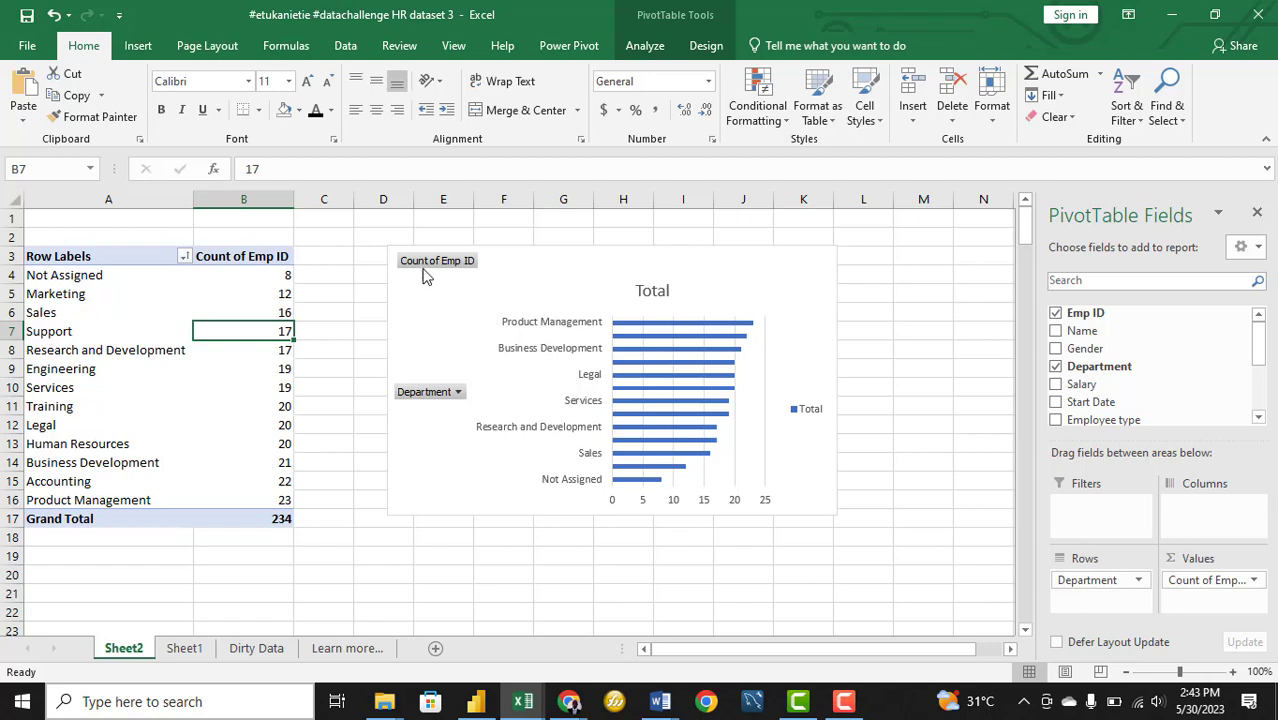
Hide all field buttons on the department bar chart and delete its legend and vertical gridlines
right_click(425, 397)
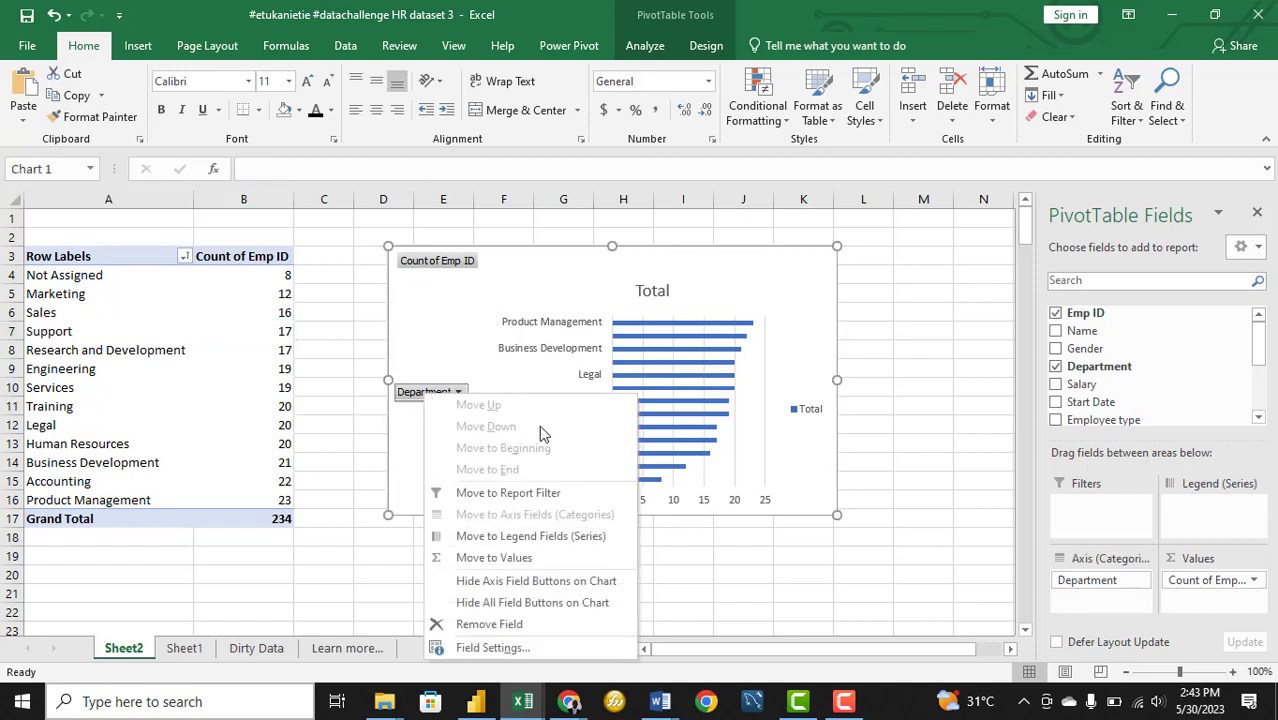
click(531, 603)
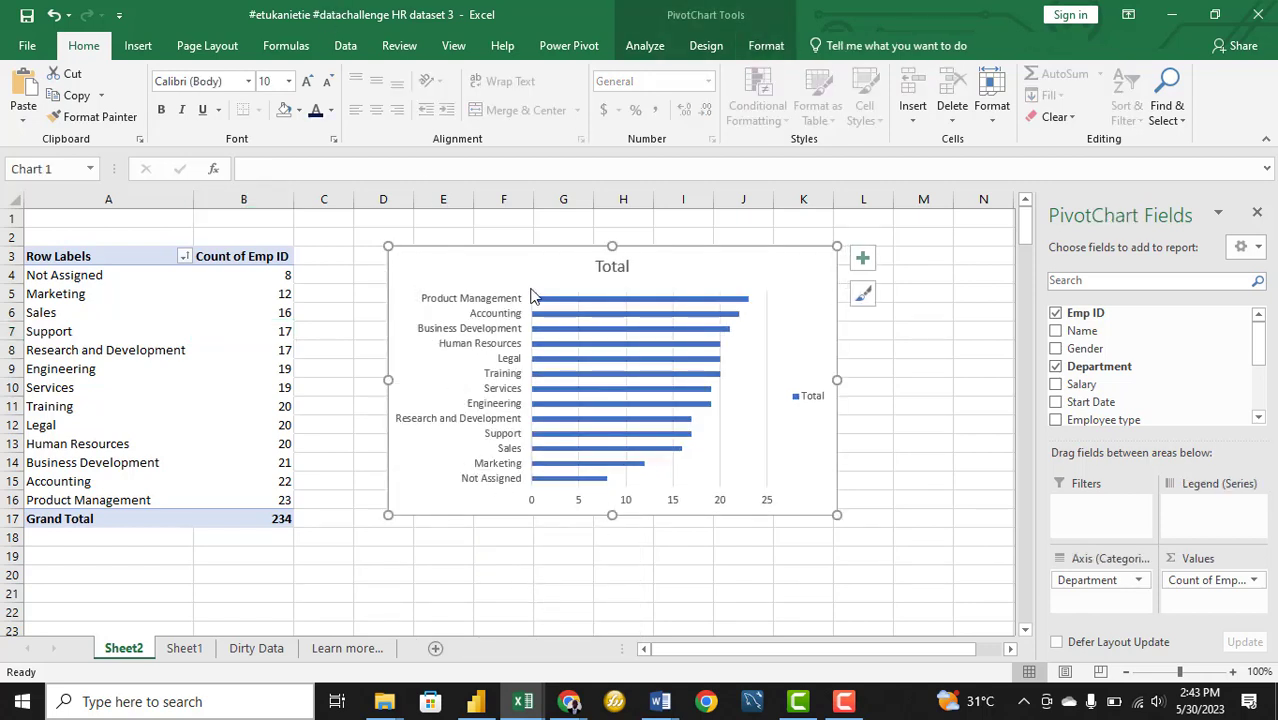
click(813, 398)
key(Delete)
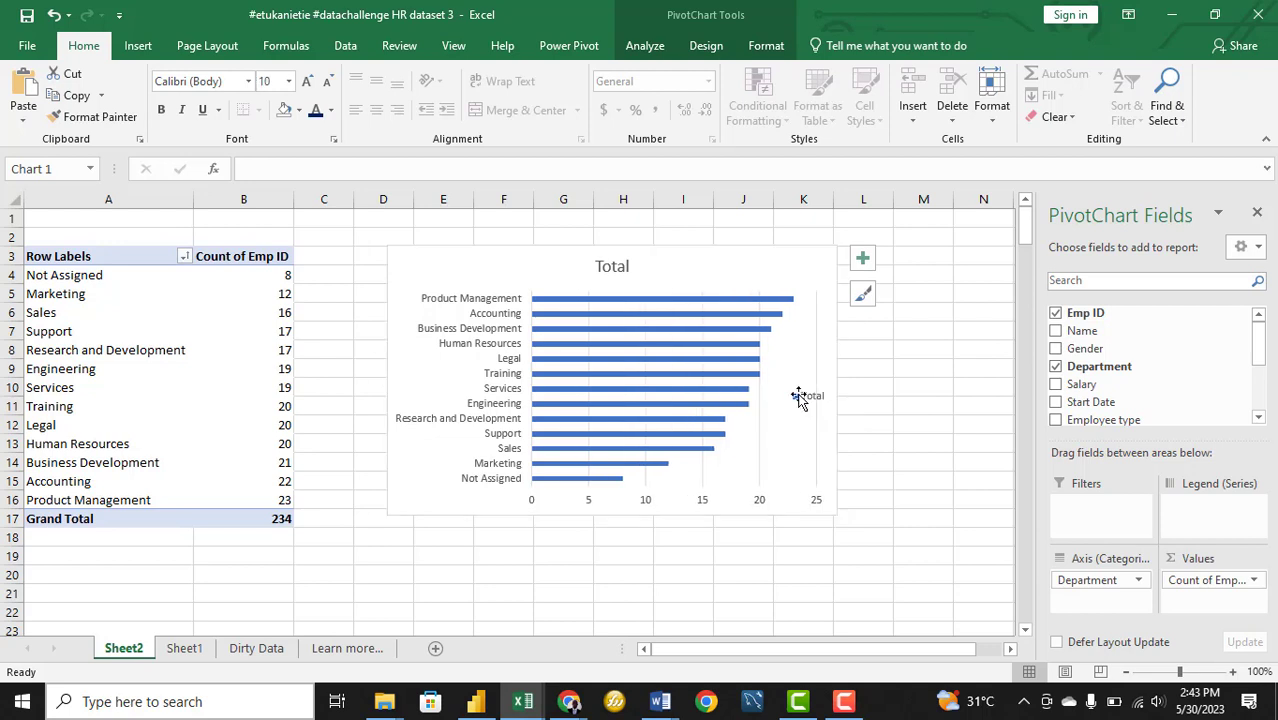
click(758, 449)
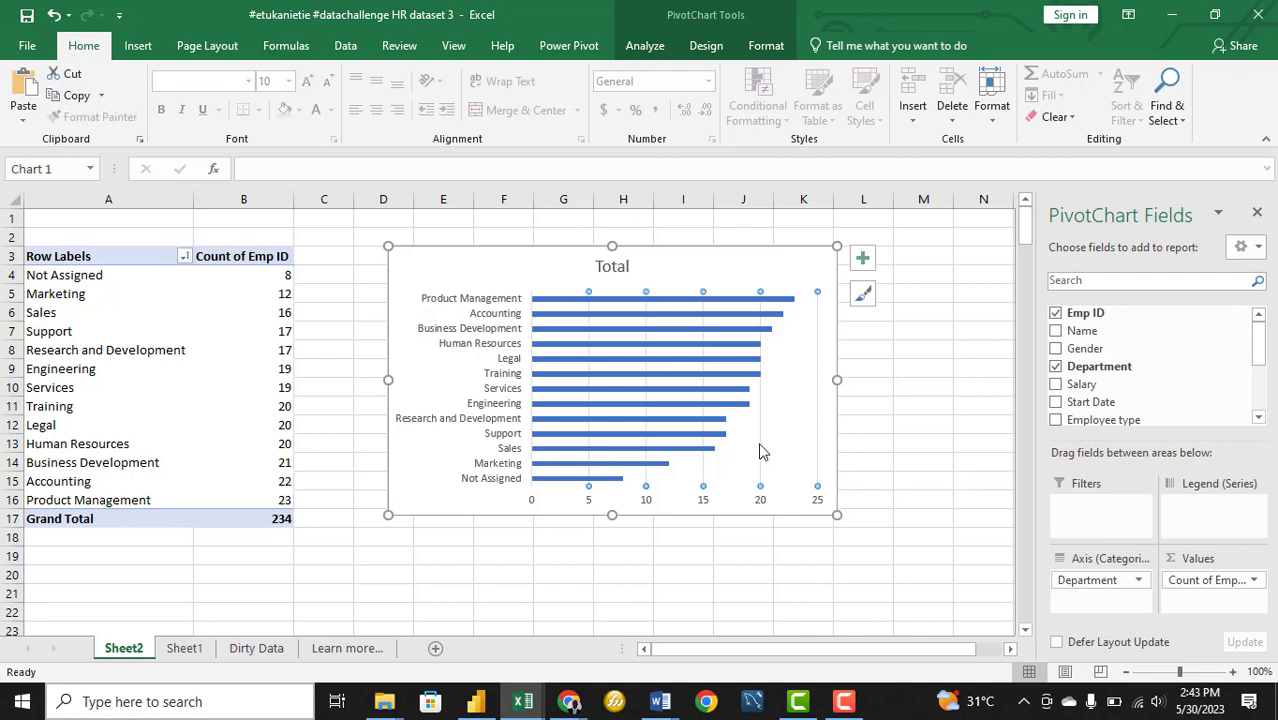
key(Delete)
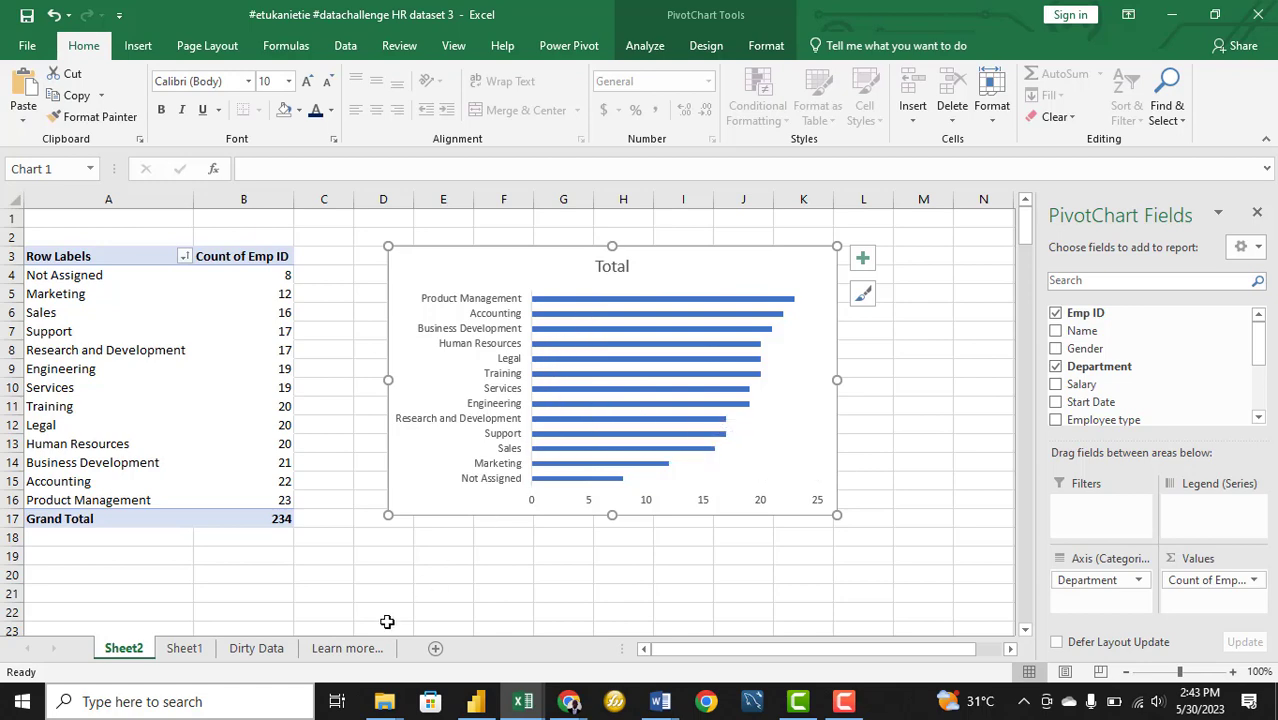
Compare with the Power BI Desktop department chart, return to the Excel workbook, and add data labels to the chart's bars
click(476, 701)
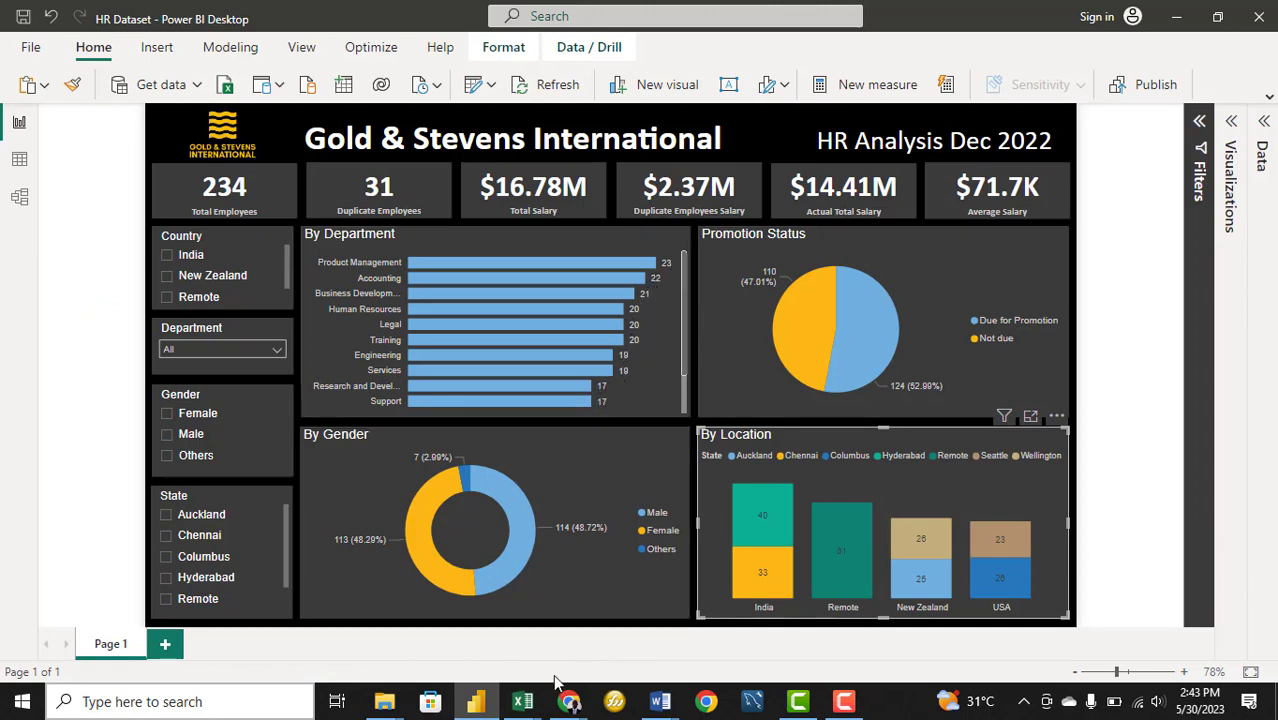
mouse_move(522, 700)
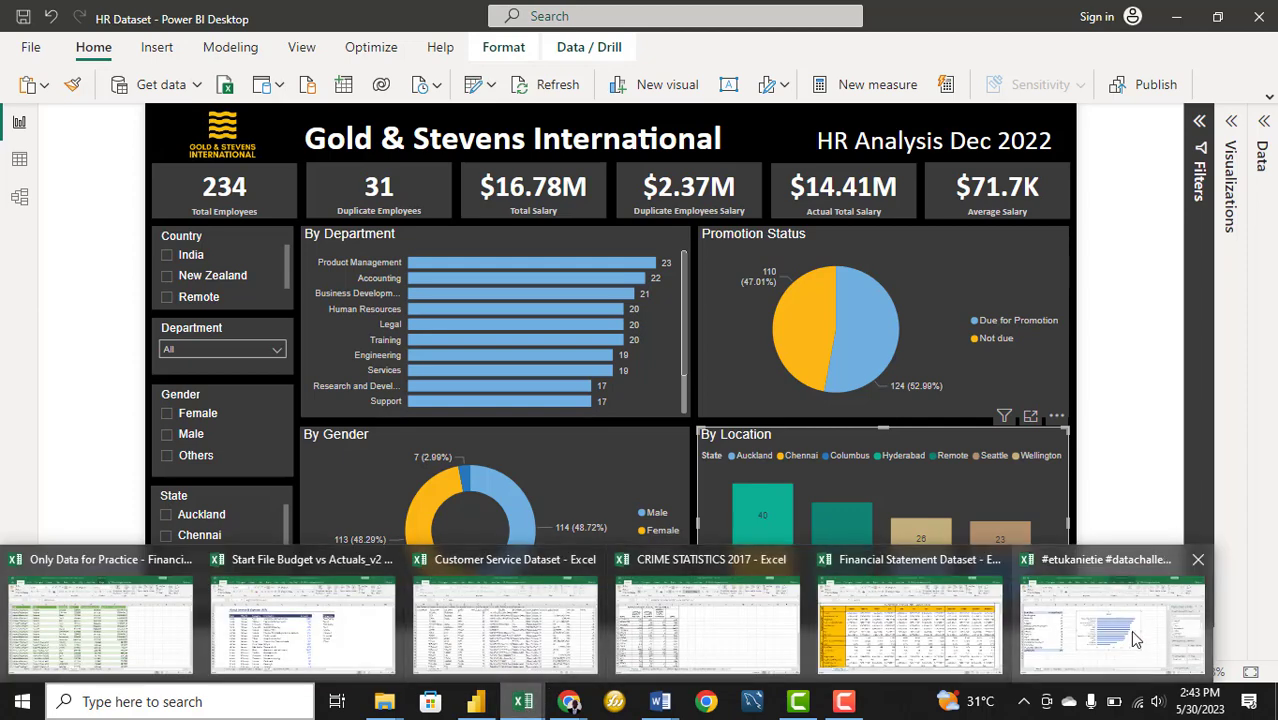
click(1097, 588)
right_click(791, 448)
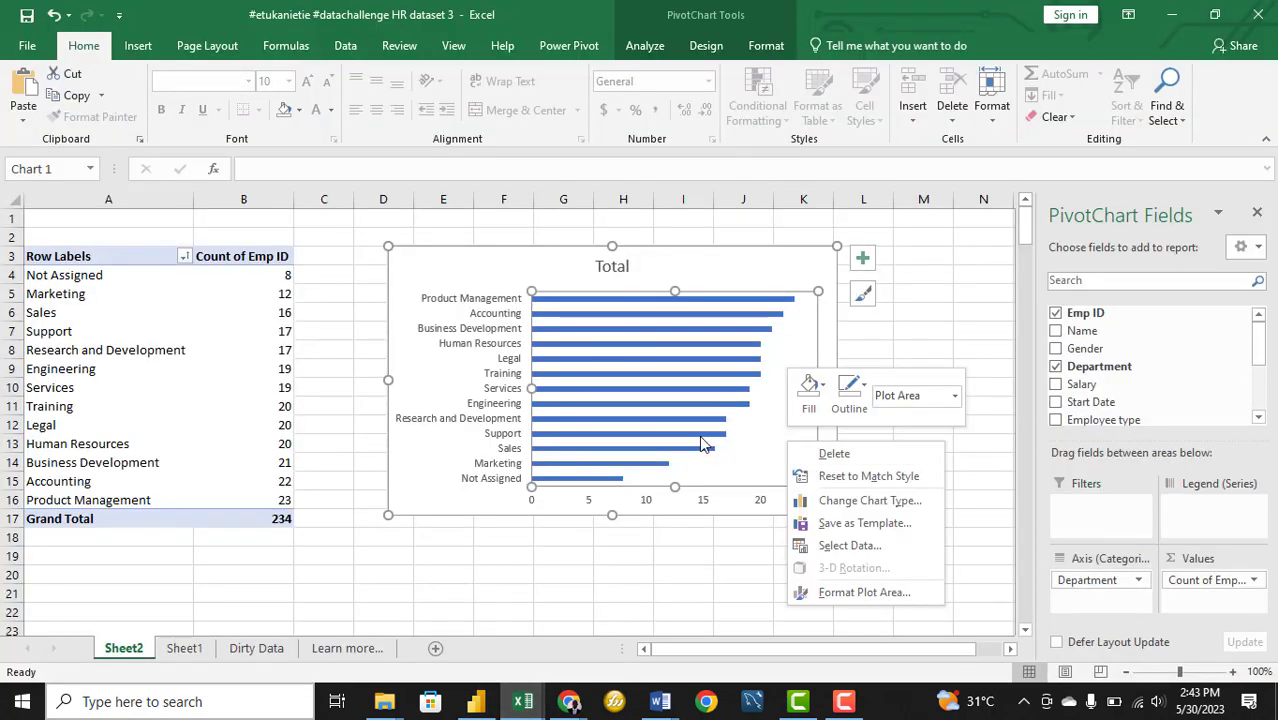
key(Escape)
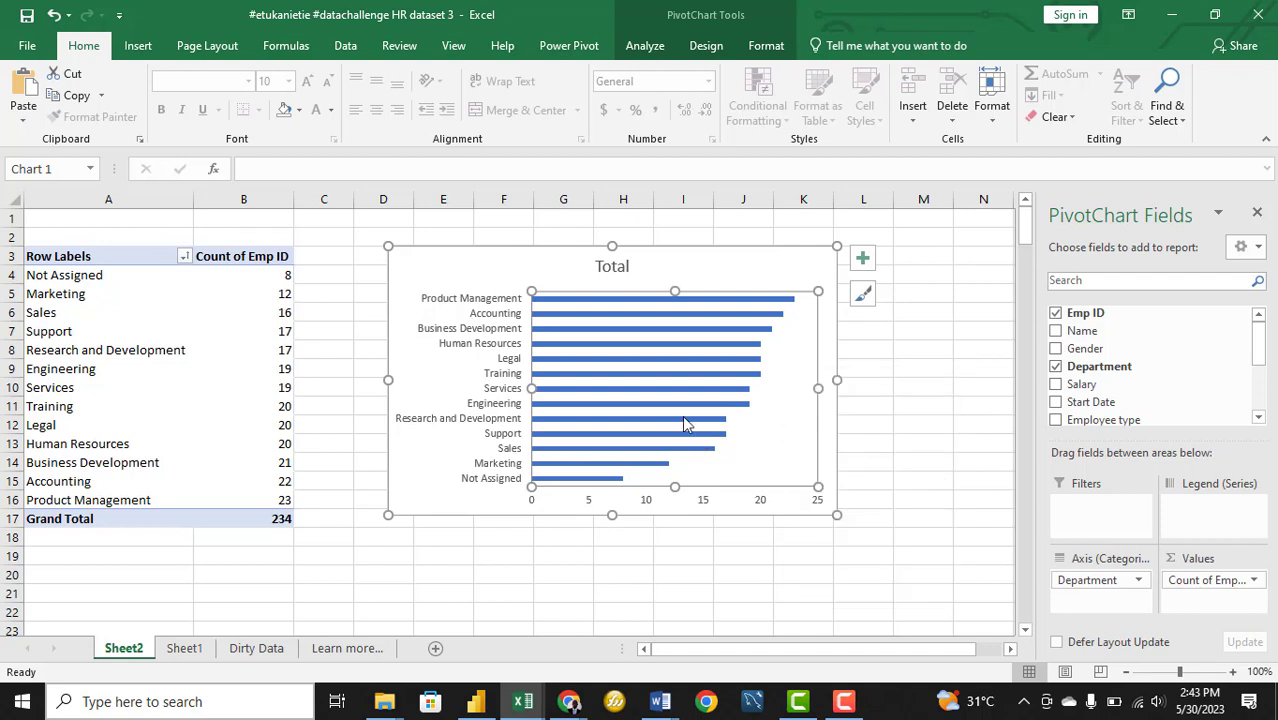
right_click(686, 424)
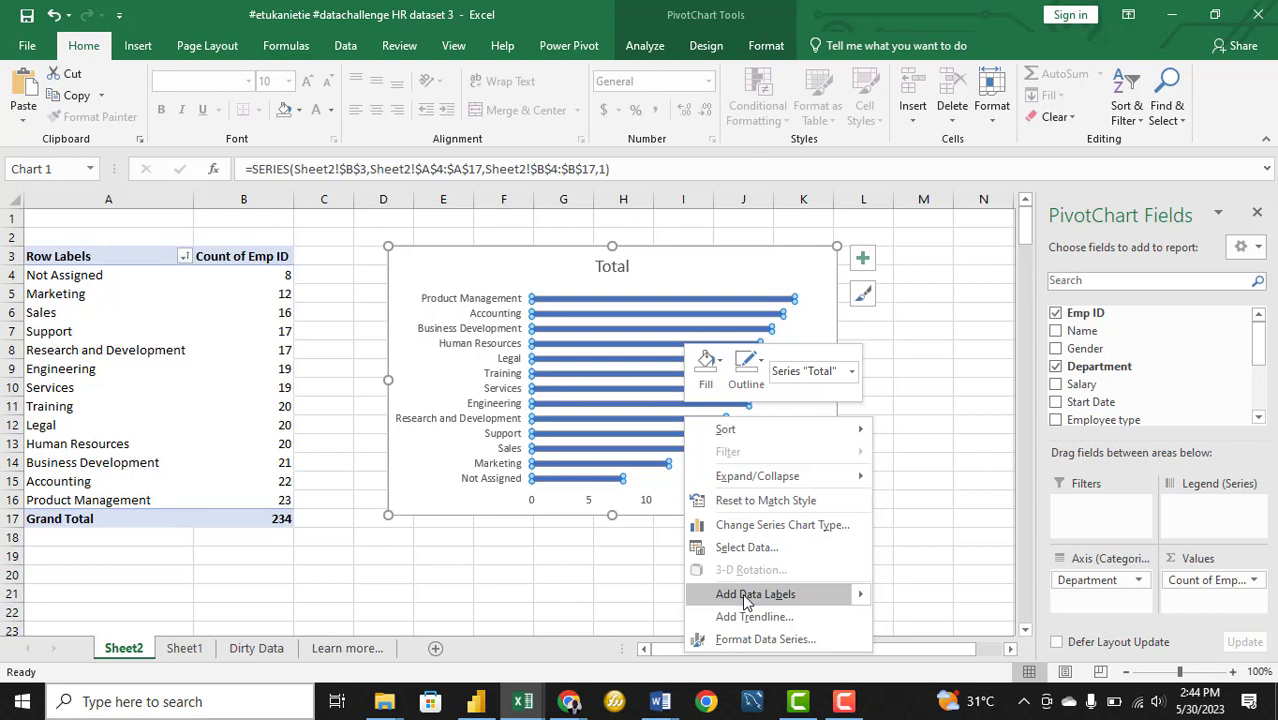
mouse_move(862, 596)
click(912, 596)
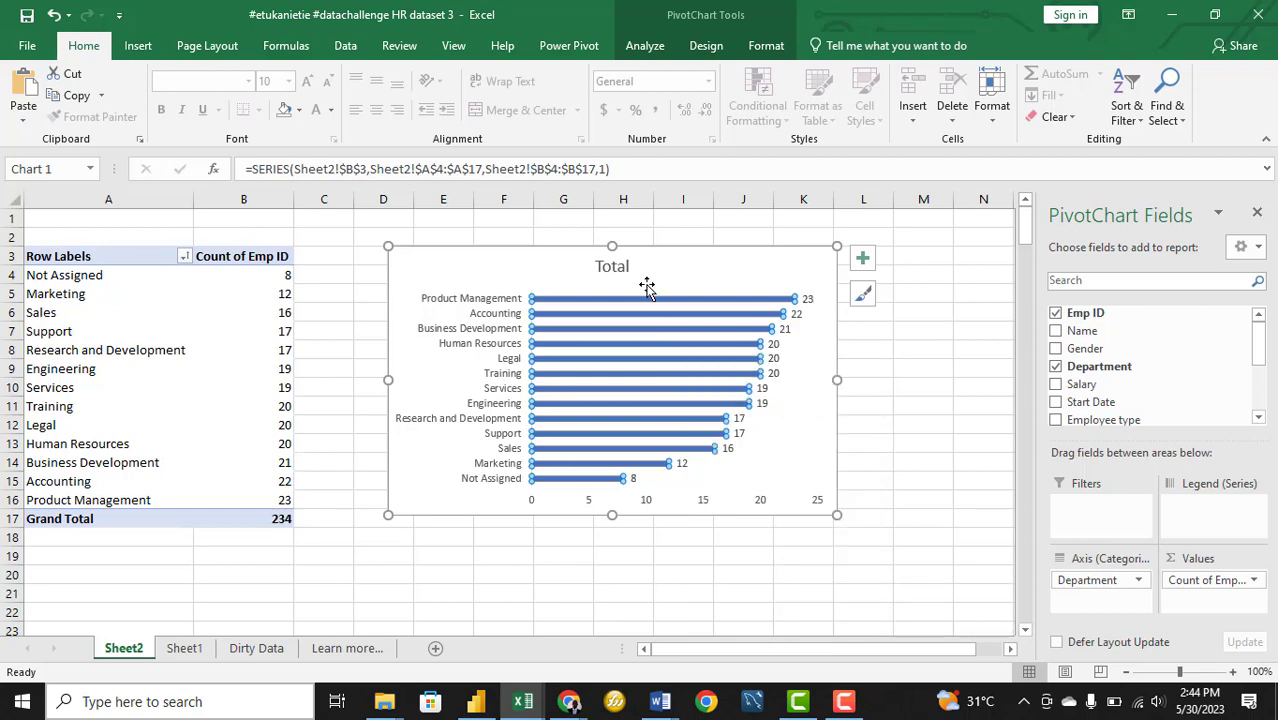
Check the department chart's title in Power BI Desktop and return to the Excel HR dataset workbook
click(475, 701)
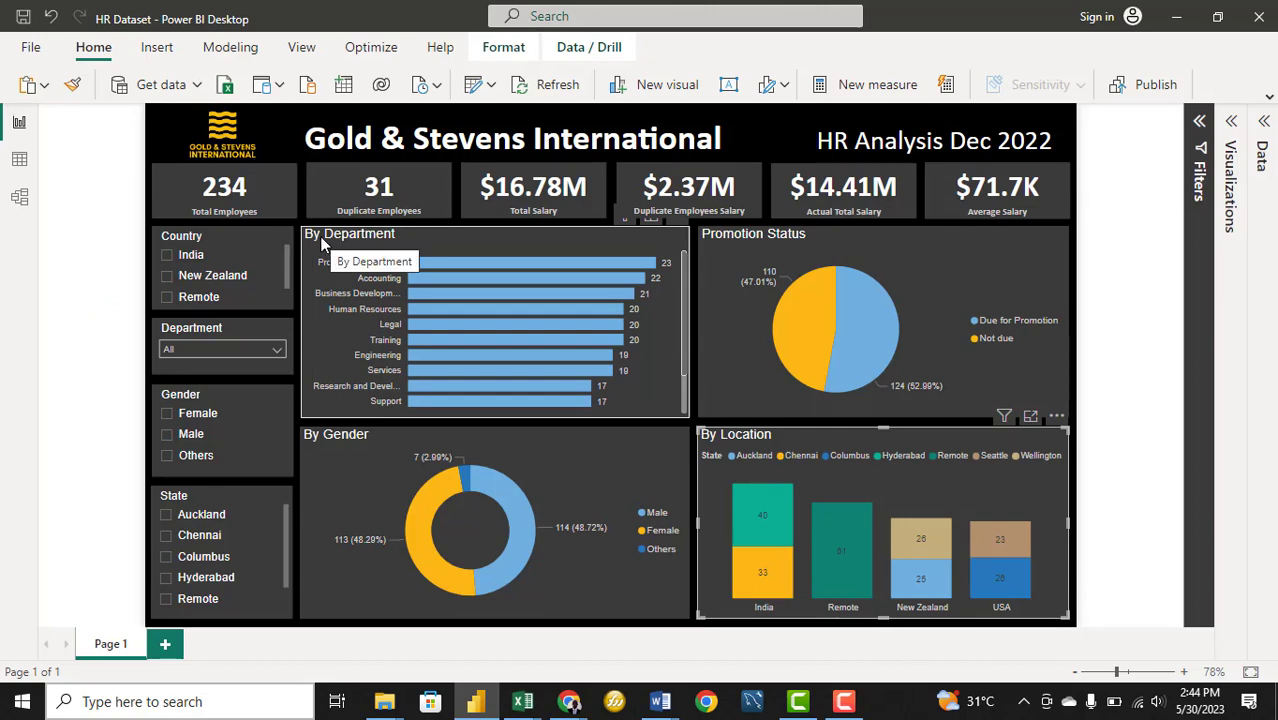
mouse_move(522, 701)
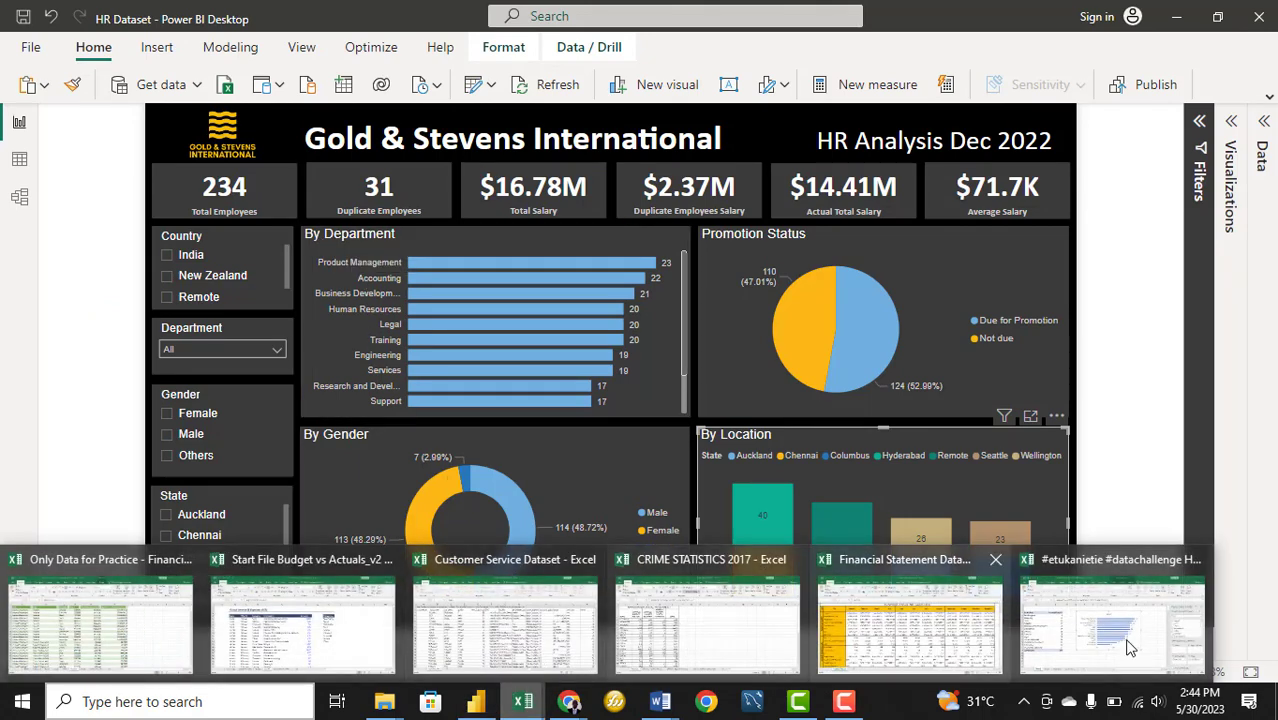
click(1128, 648)
Change the bar chart's title from Total to "By Department", close the chart's field list, and deselect the chart
double_click(605, 266)
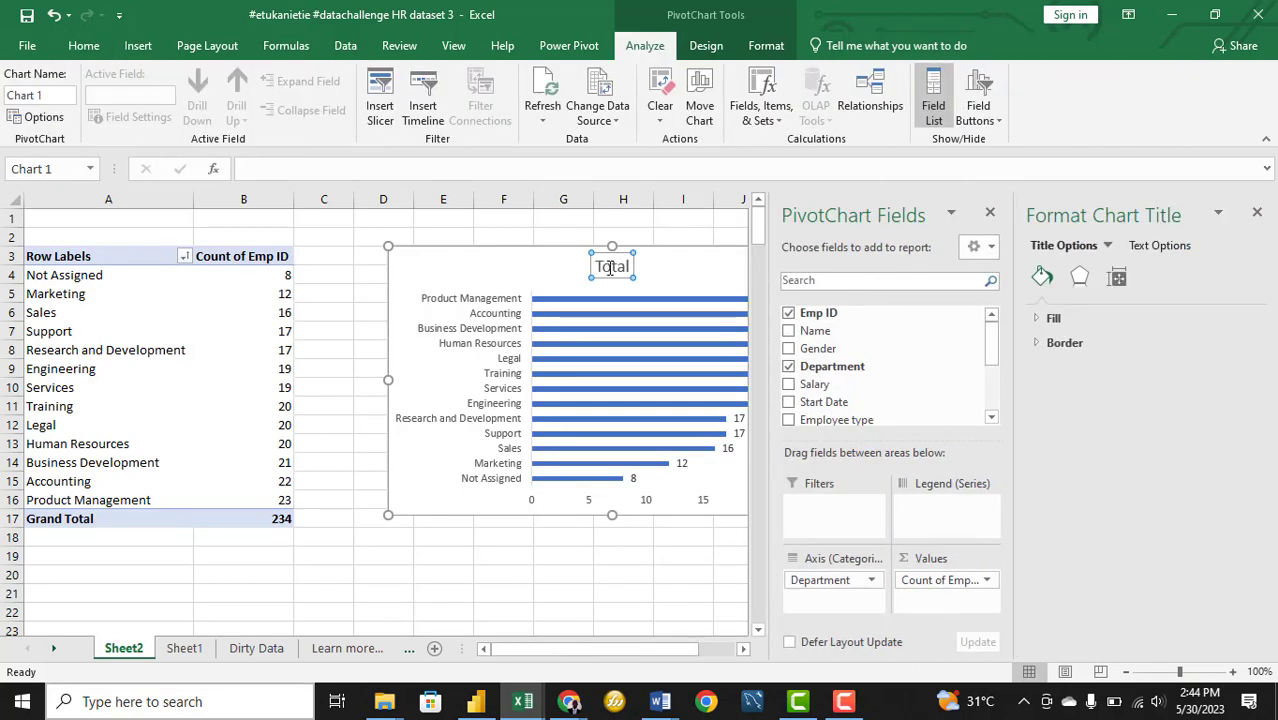
double_click(611, 268)
text(B)
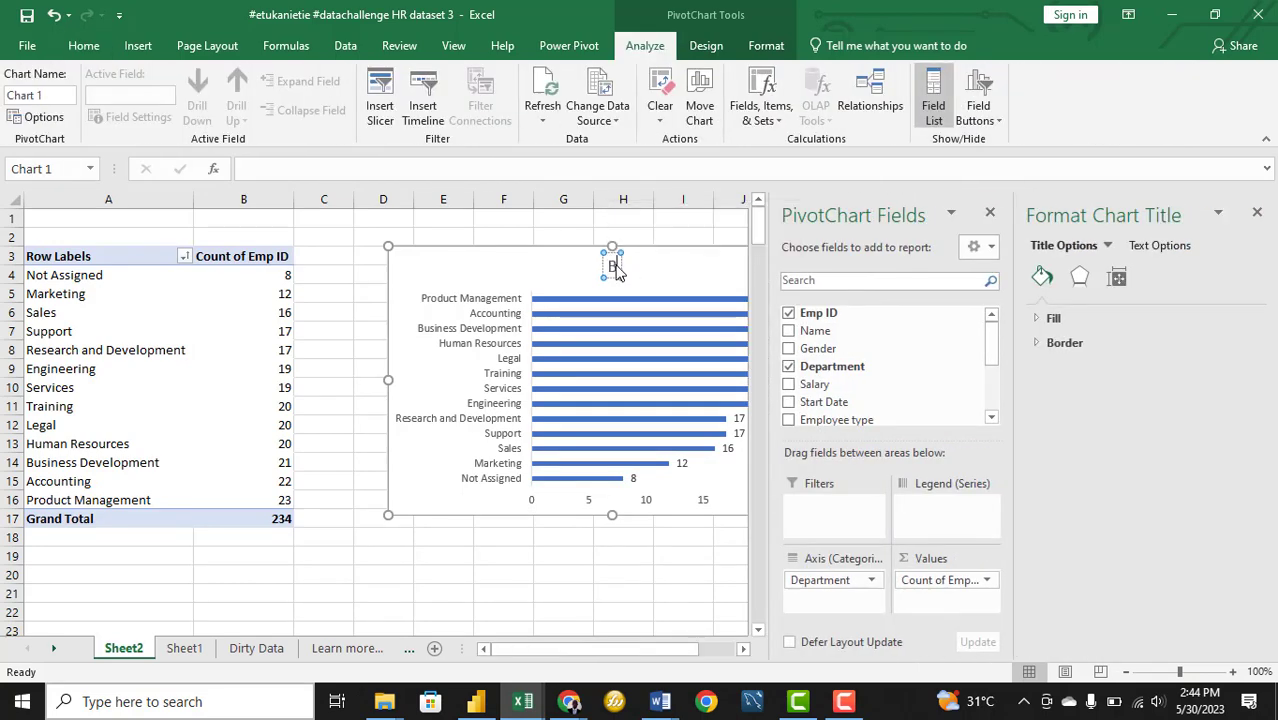
text(y Employee)
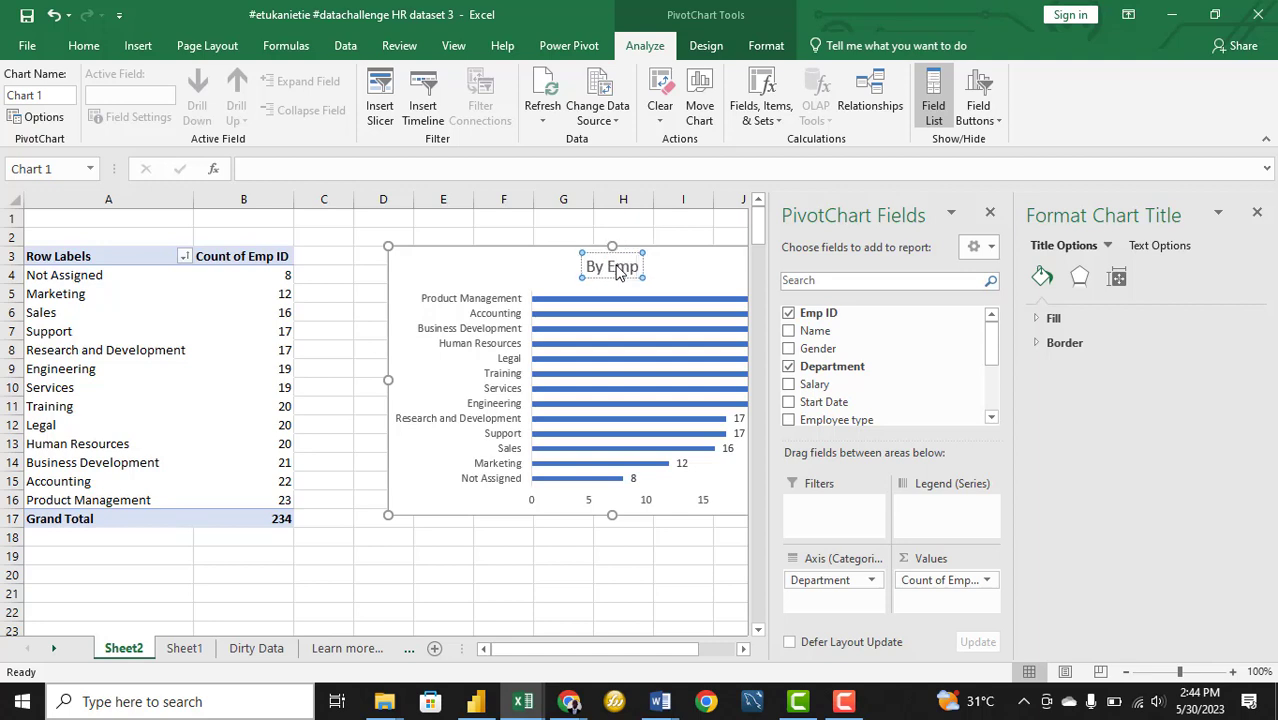
key(BackSpace)
key(BackSpace)
key(BackSpace)
key(BackSpace)
key(BackSpace)
key(BackSpace)
key(BackSpace)
key(BackSpace)
key(BackSpace)
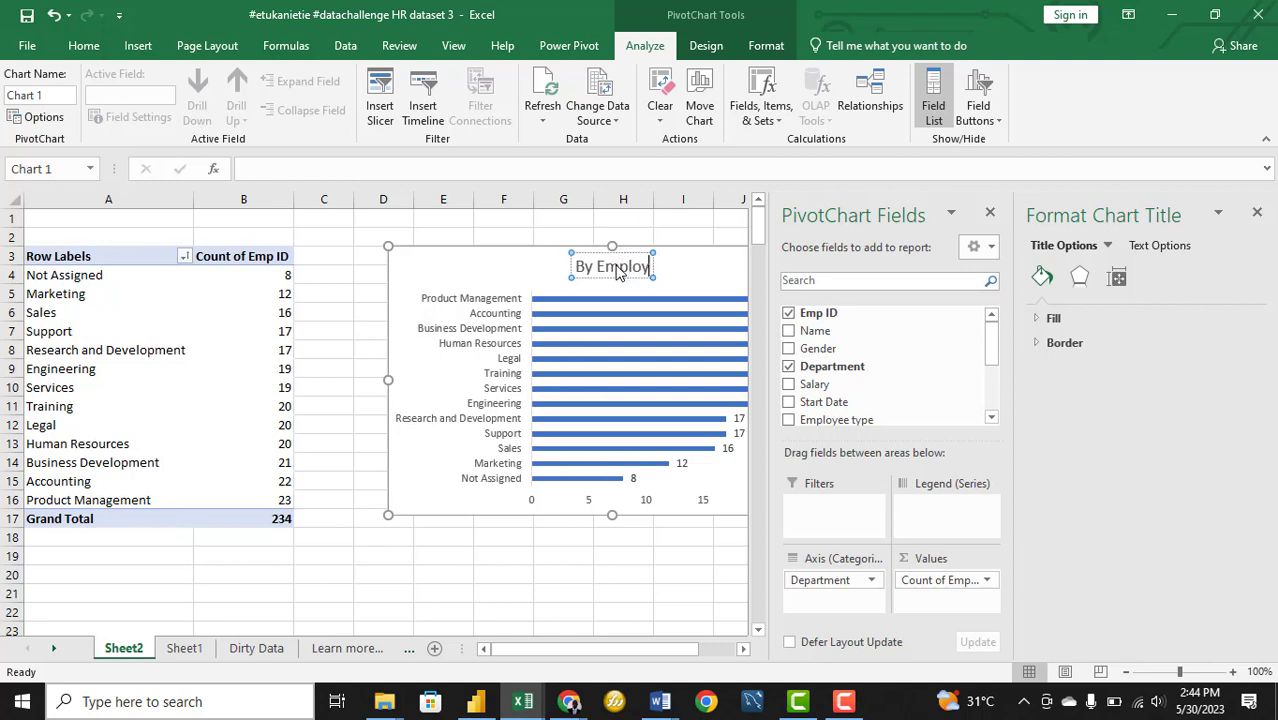
text(Department)
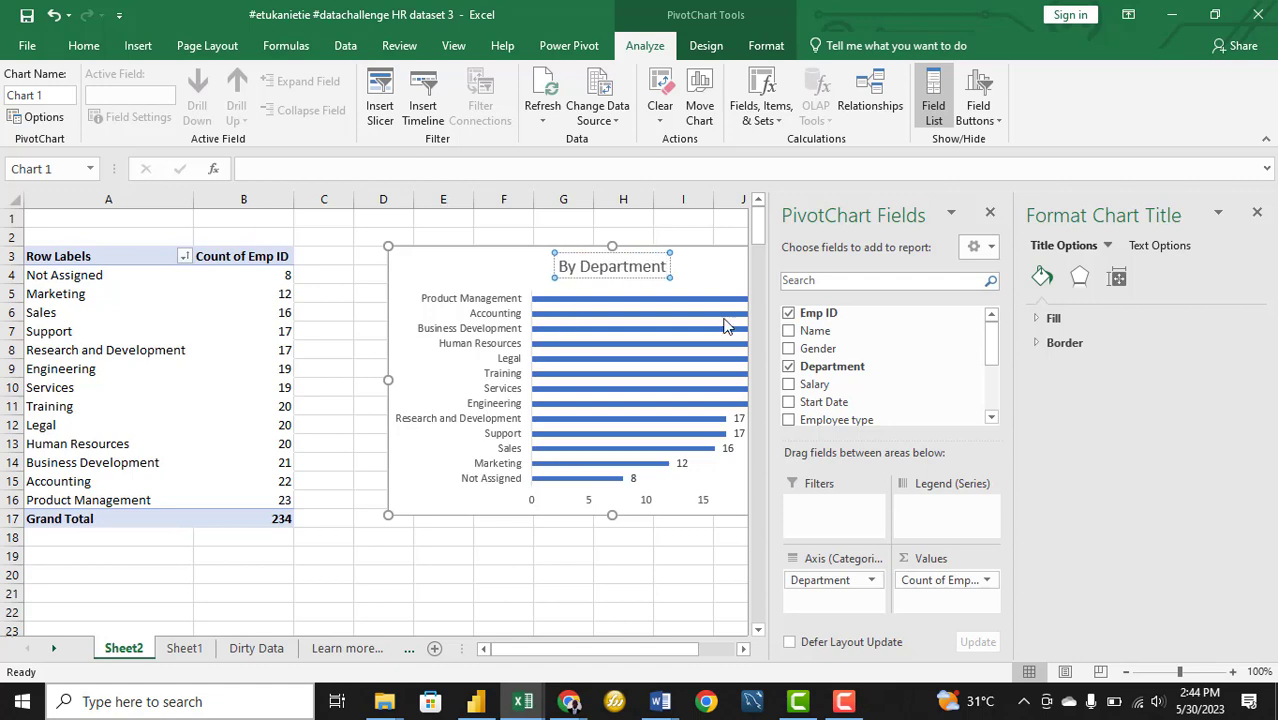
click(990, 212)
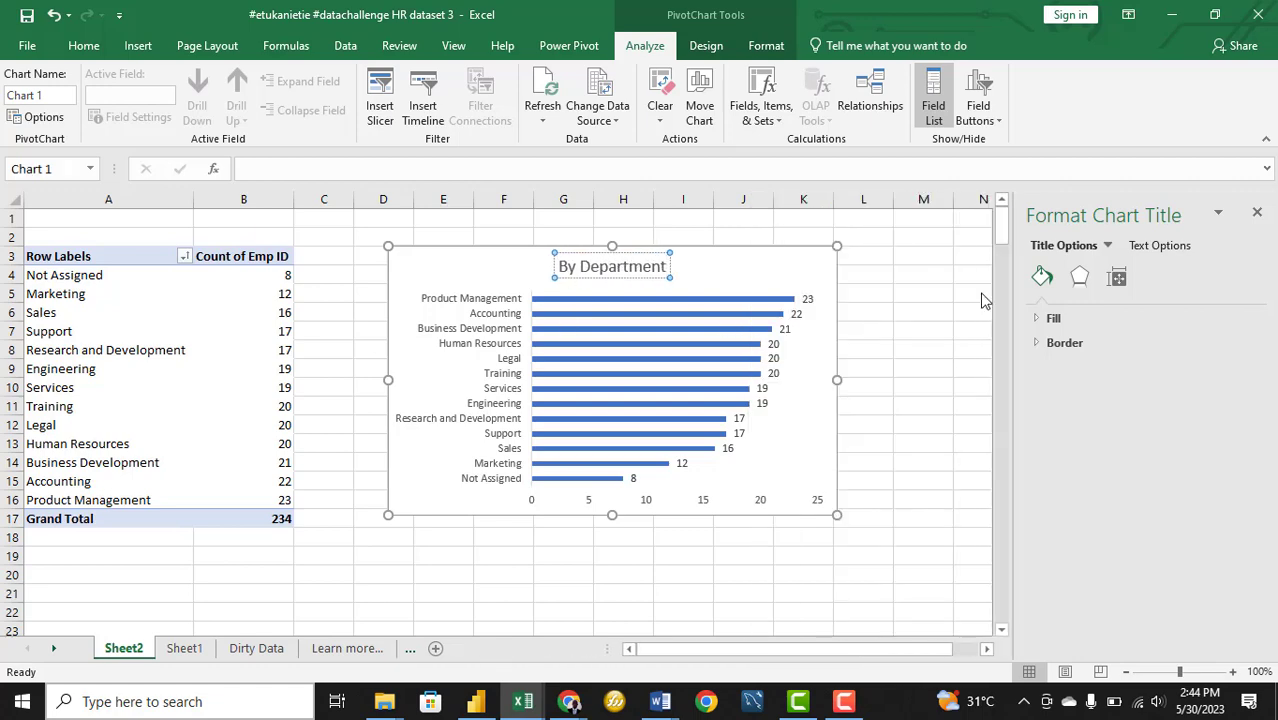
click(904, 328)
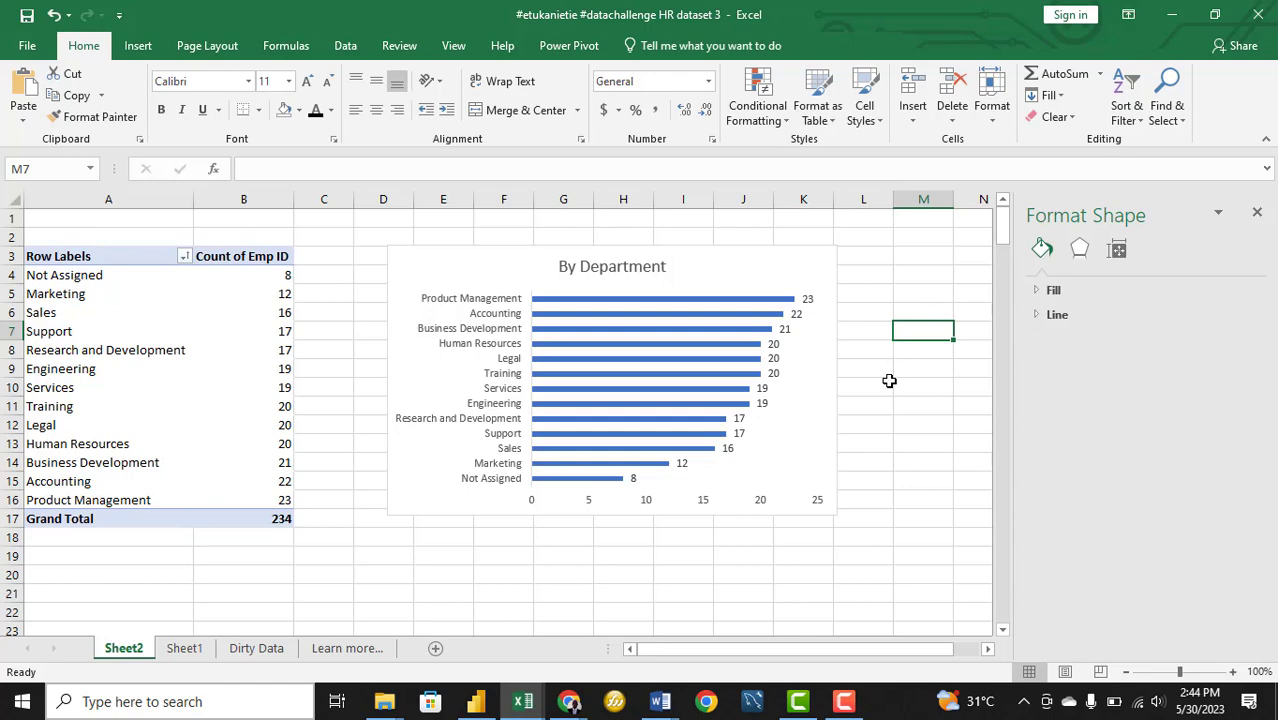
Review the Power BI Desktop dashboard, return to the Excel workbook, and view the Sheet1 source table before going back to Sheet2
click(478, 703)
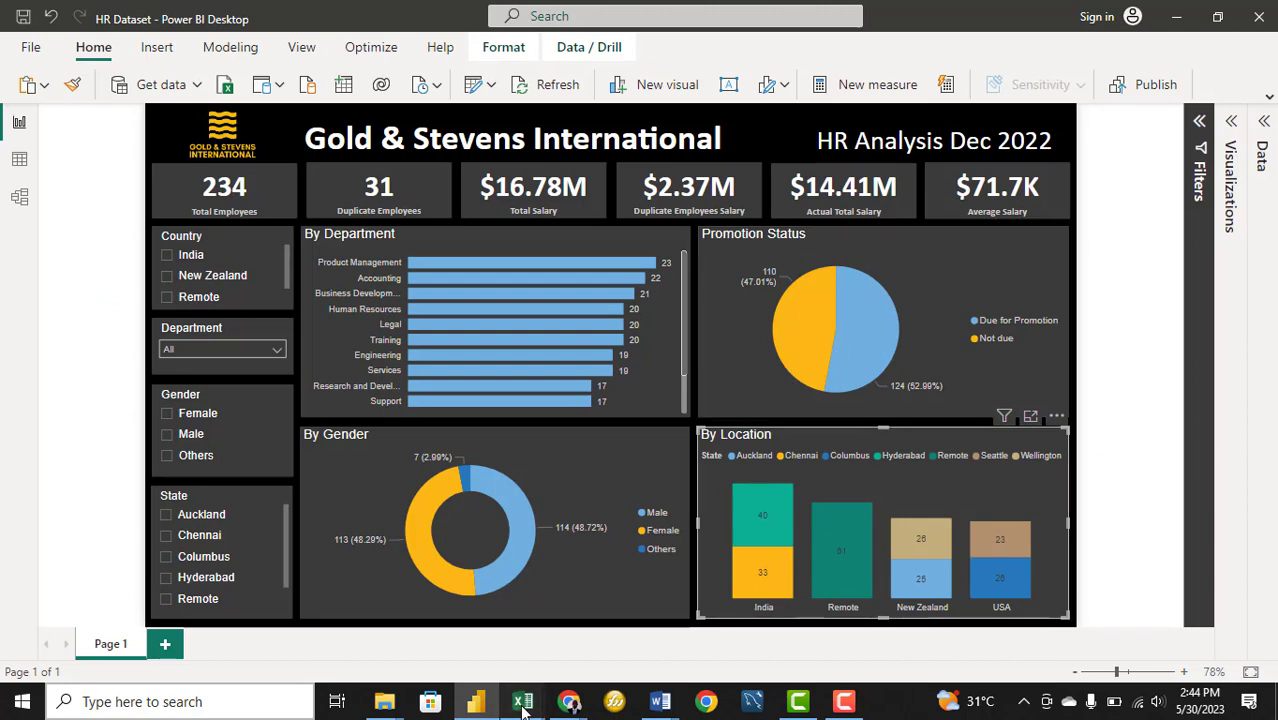
mouse_move(522, 703)
click(1055, 643)
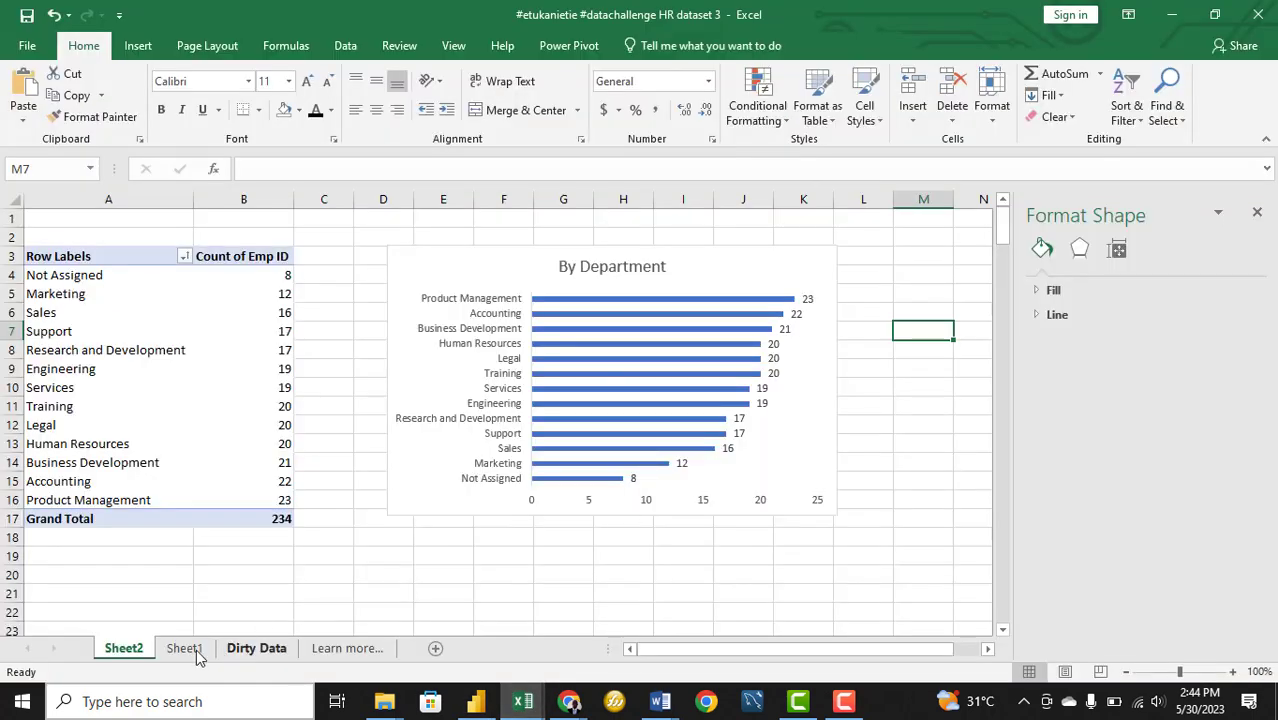
click(184, 648)
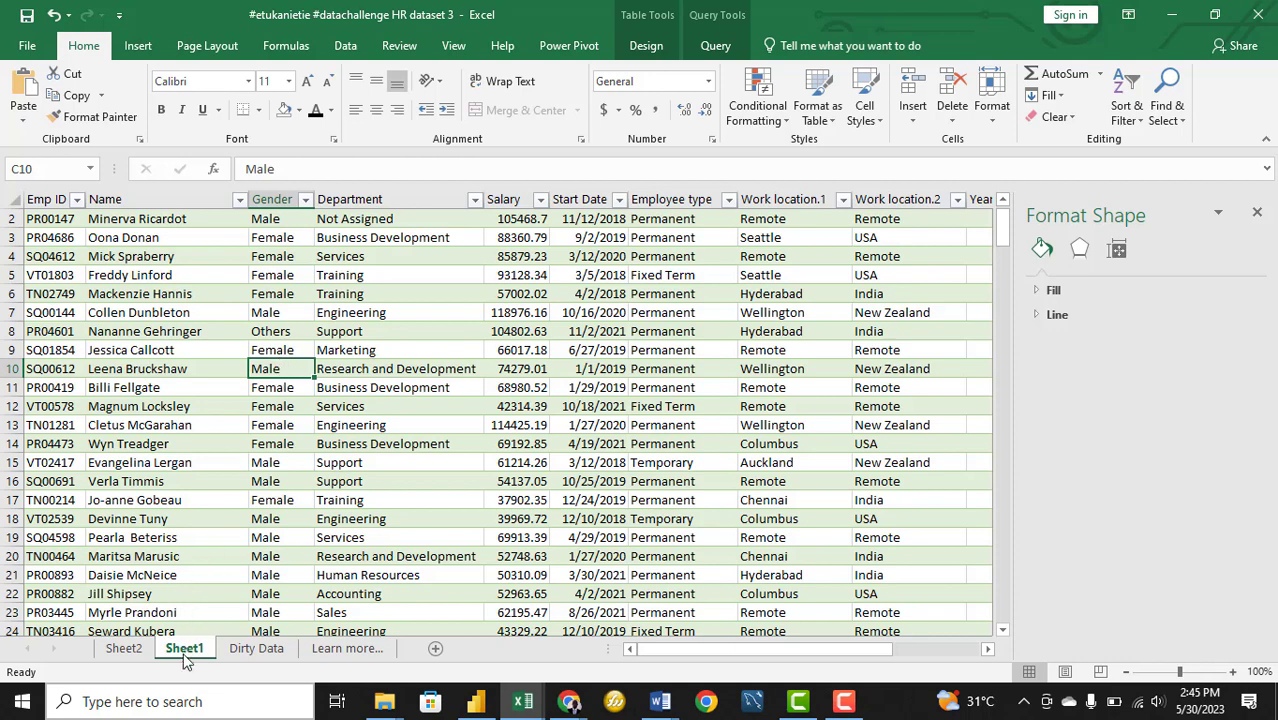
click(123, 650)
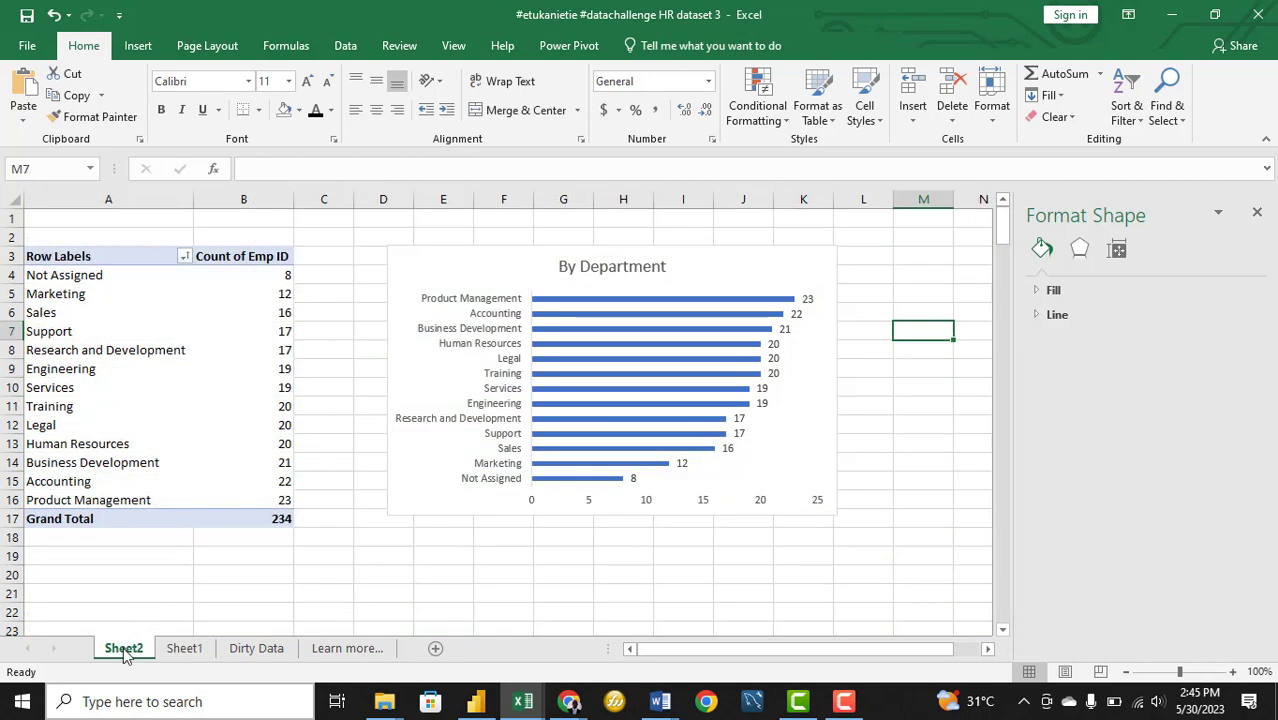
Rename Sheet2 as "By Depertment"
right_click(124, 650)
click(206, 471)
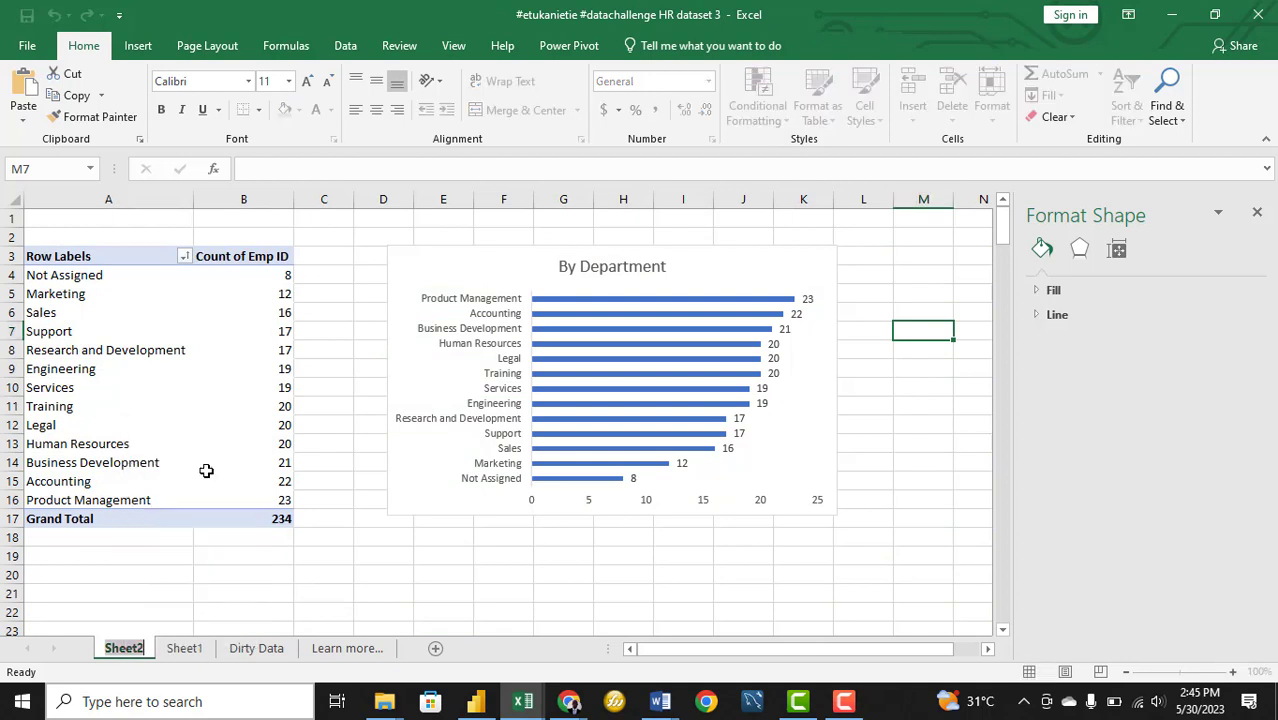
text(By De)
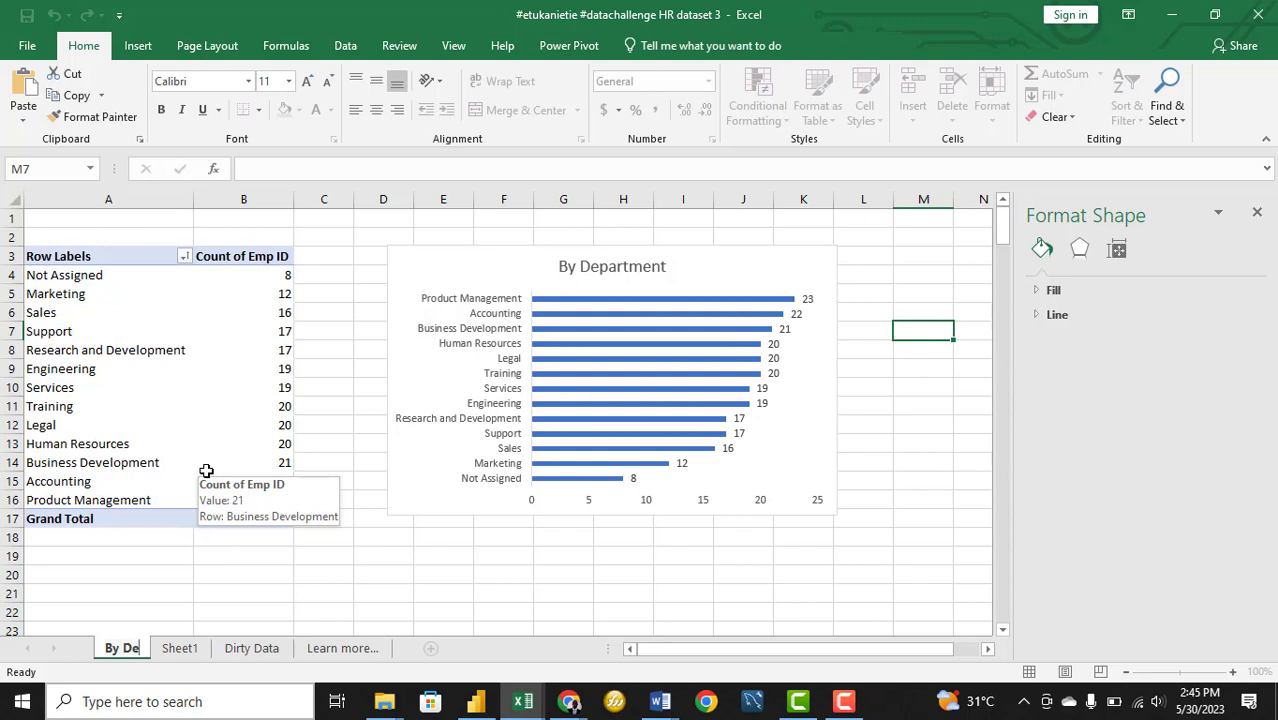
text(partment)
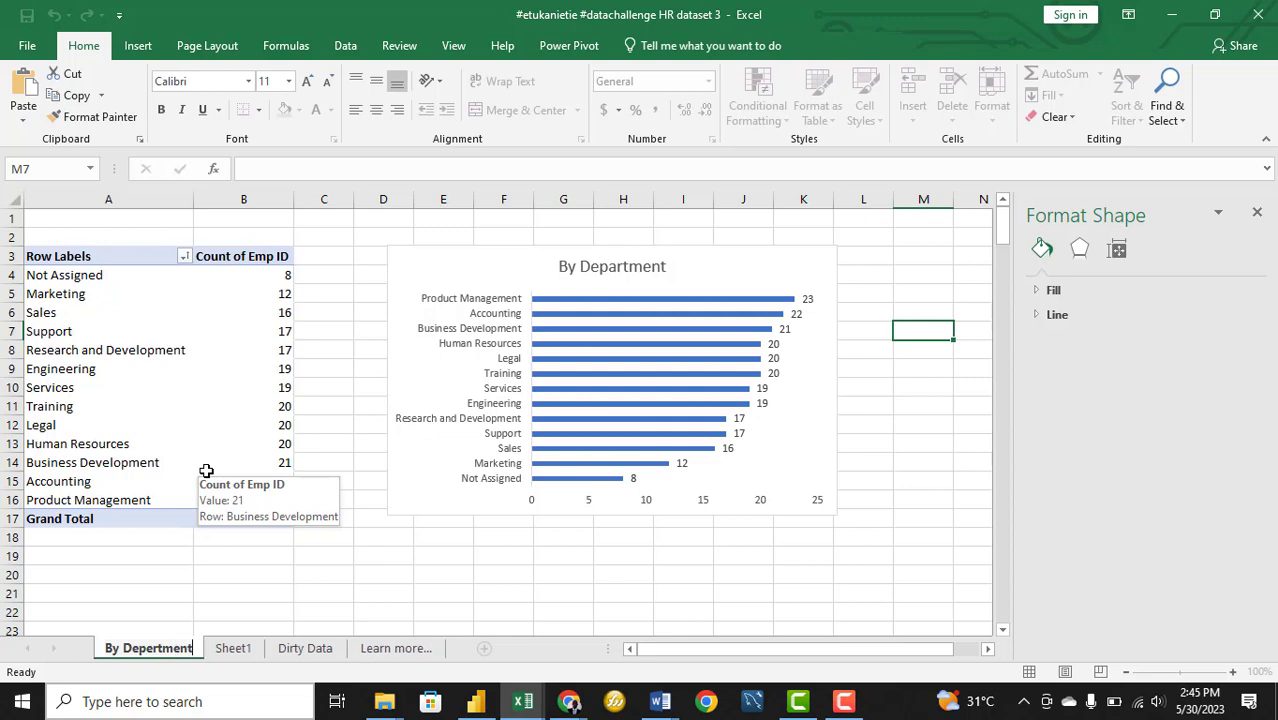
click(425, 562)
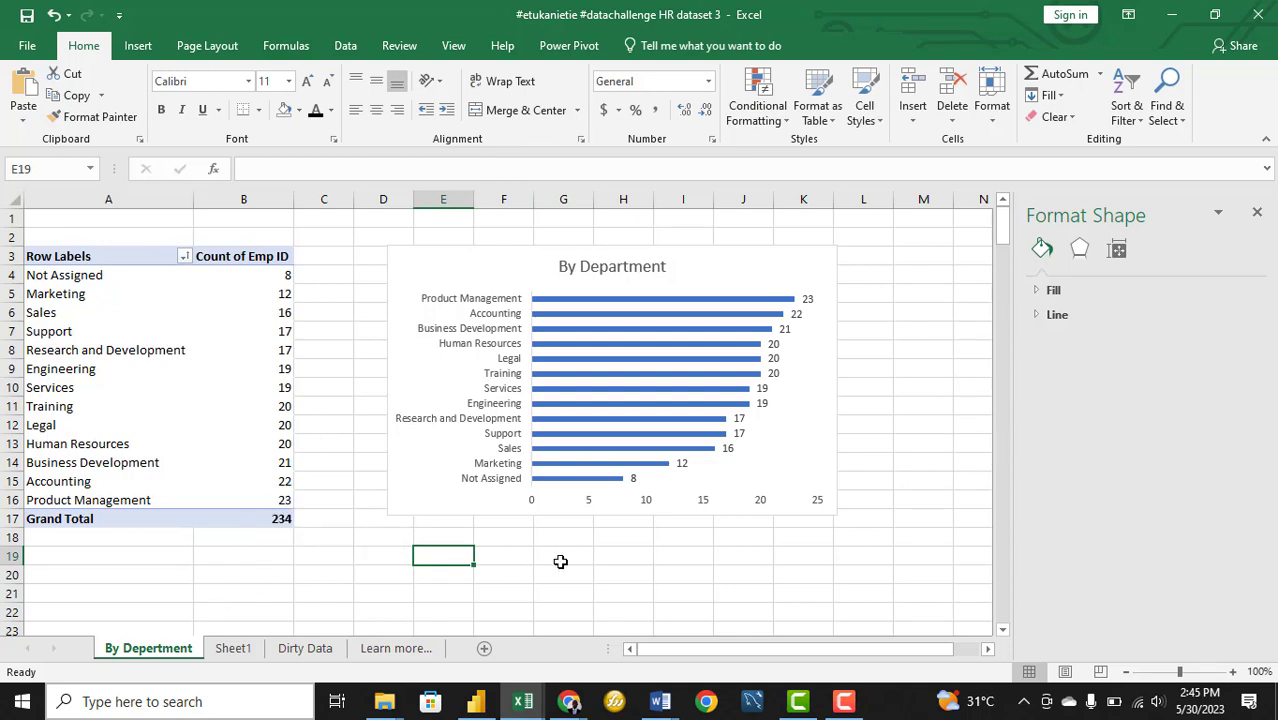
Delete the horizontal value axis from the By Department bar chart
click(758, 508)
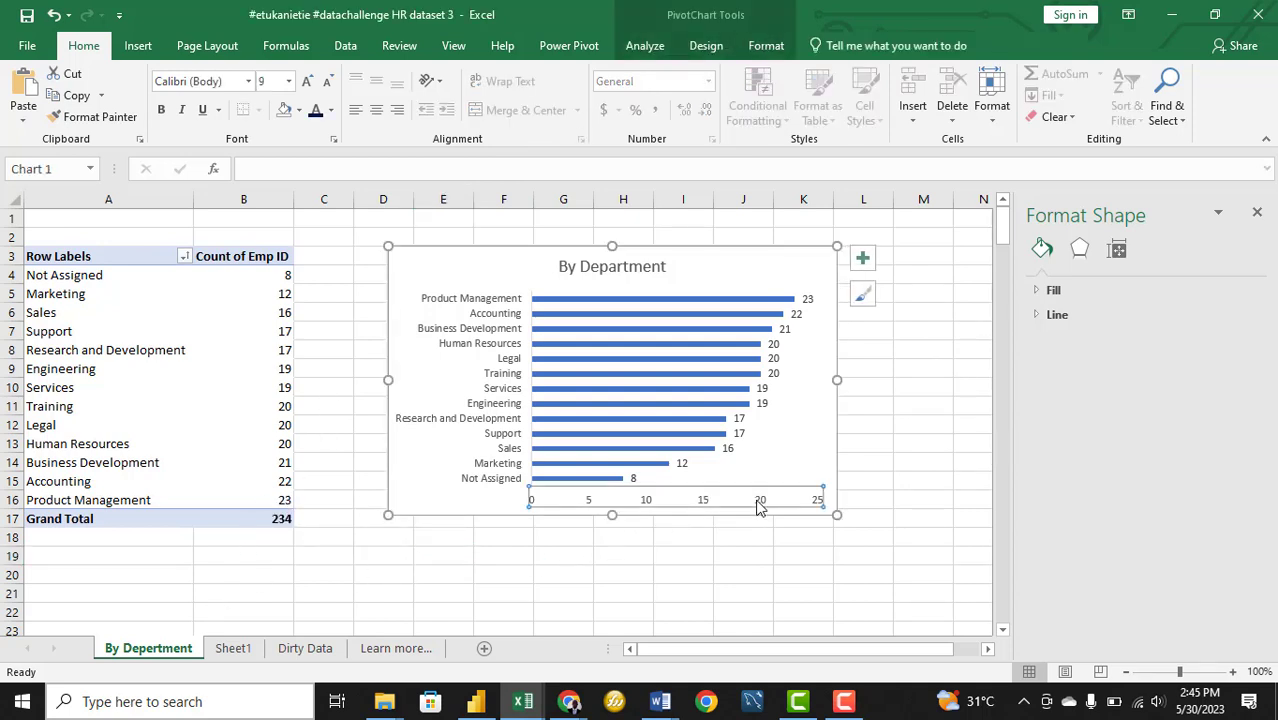
click(414, 500)
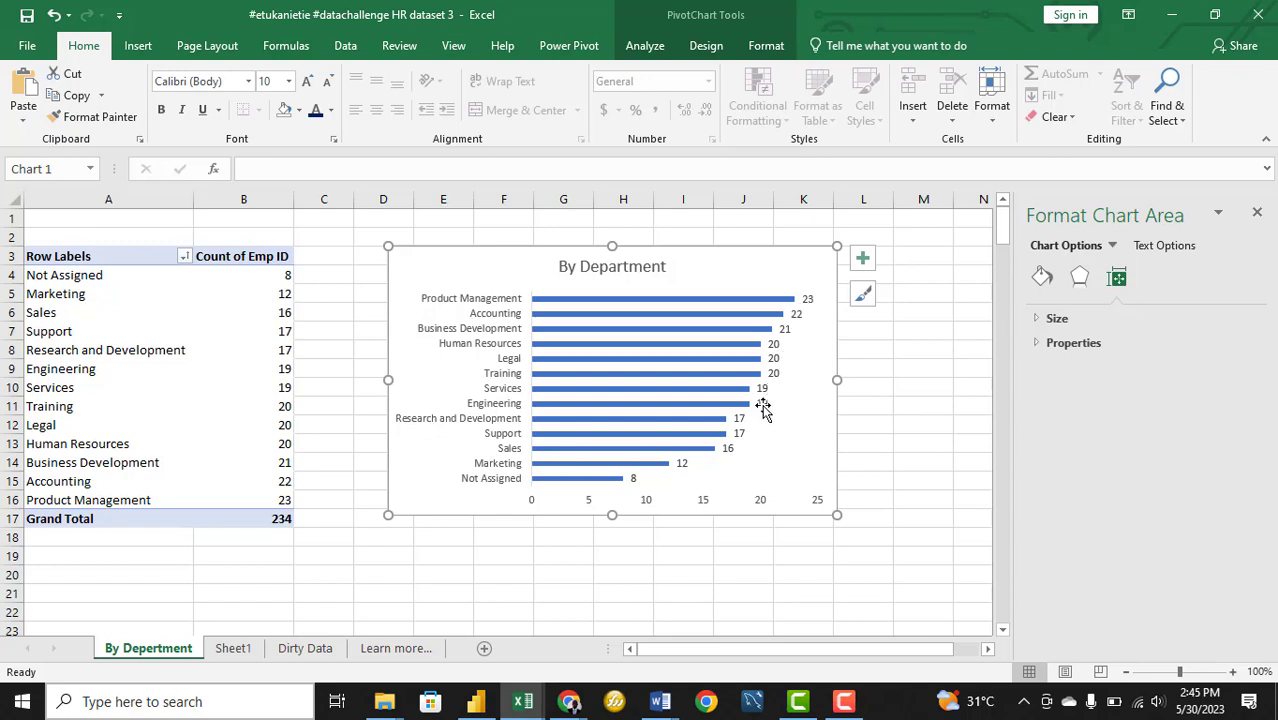
click(760, 495)
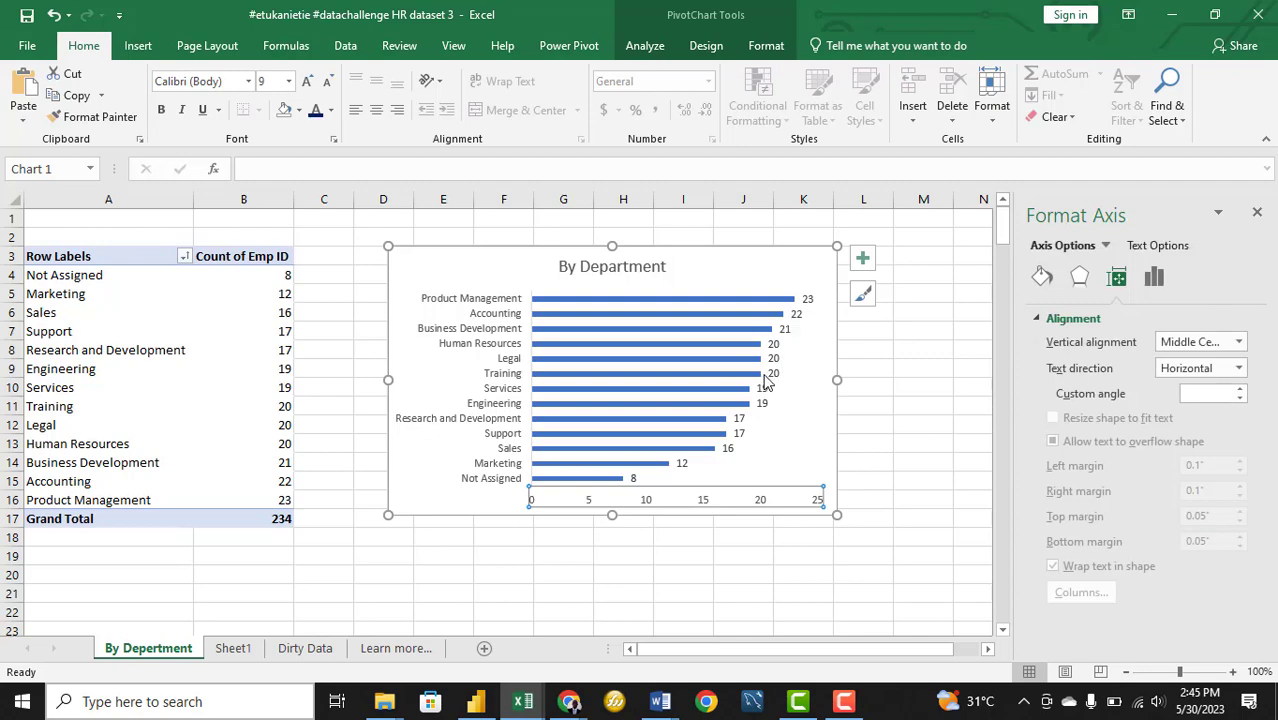
key(Delete)
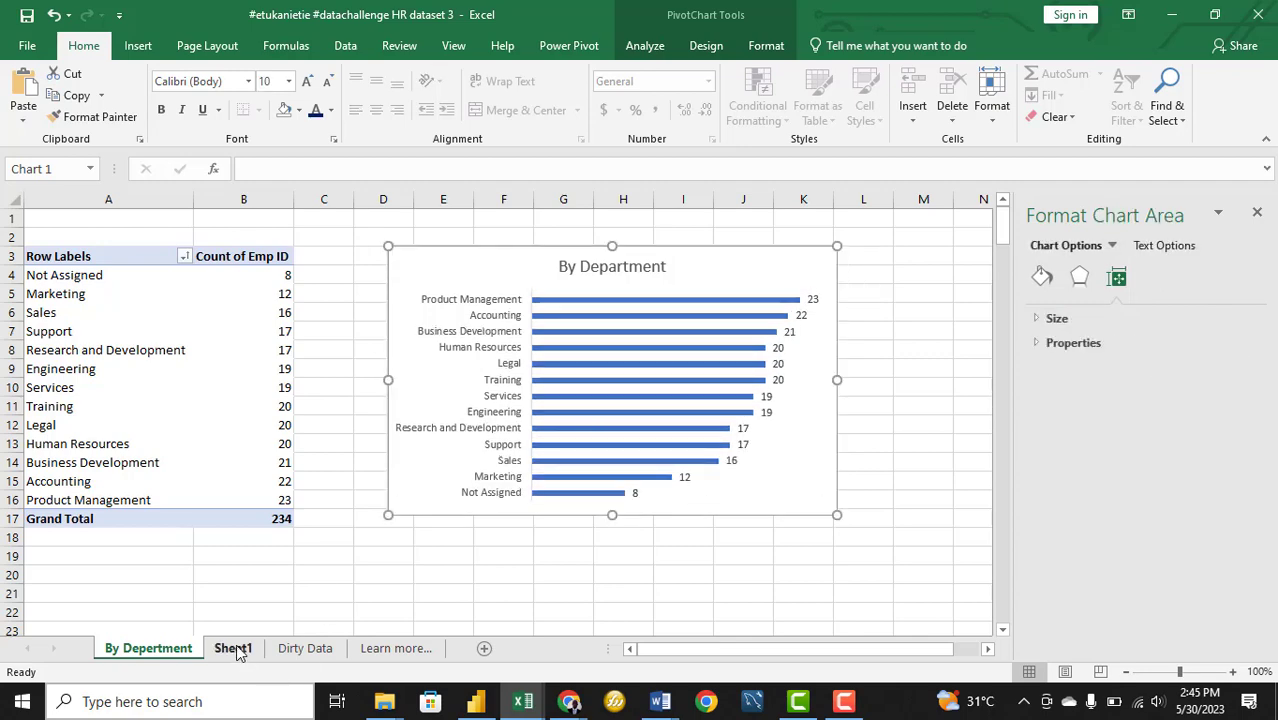
Create a PivotTable from the Sheet1 table Table1_2 on a new worksheet and close the Format Shape pane
click(233, 648)
click(137, 47)
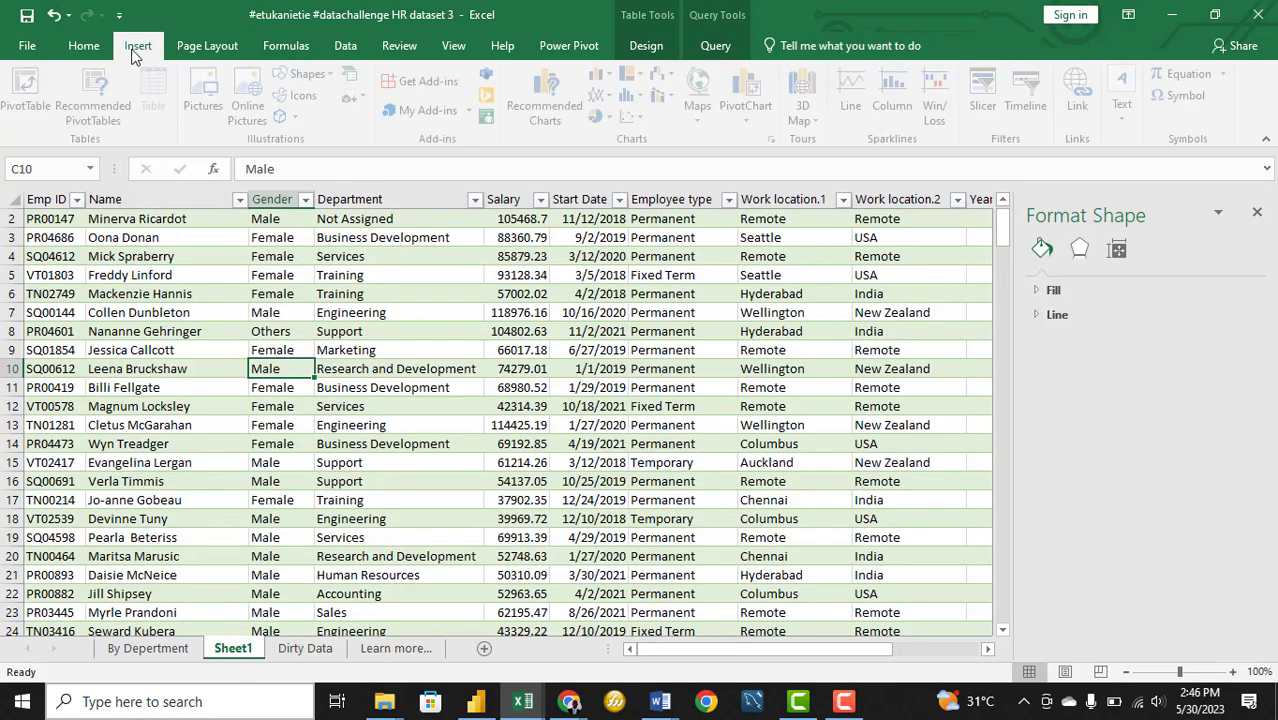
click(27, 95)
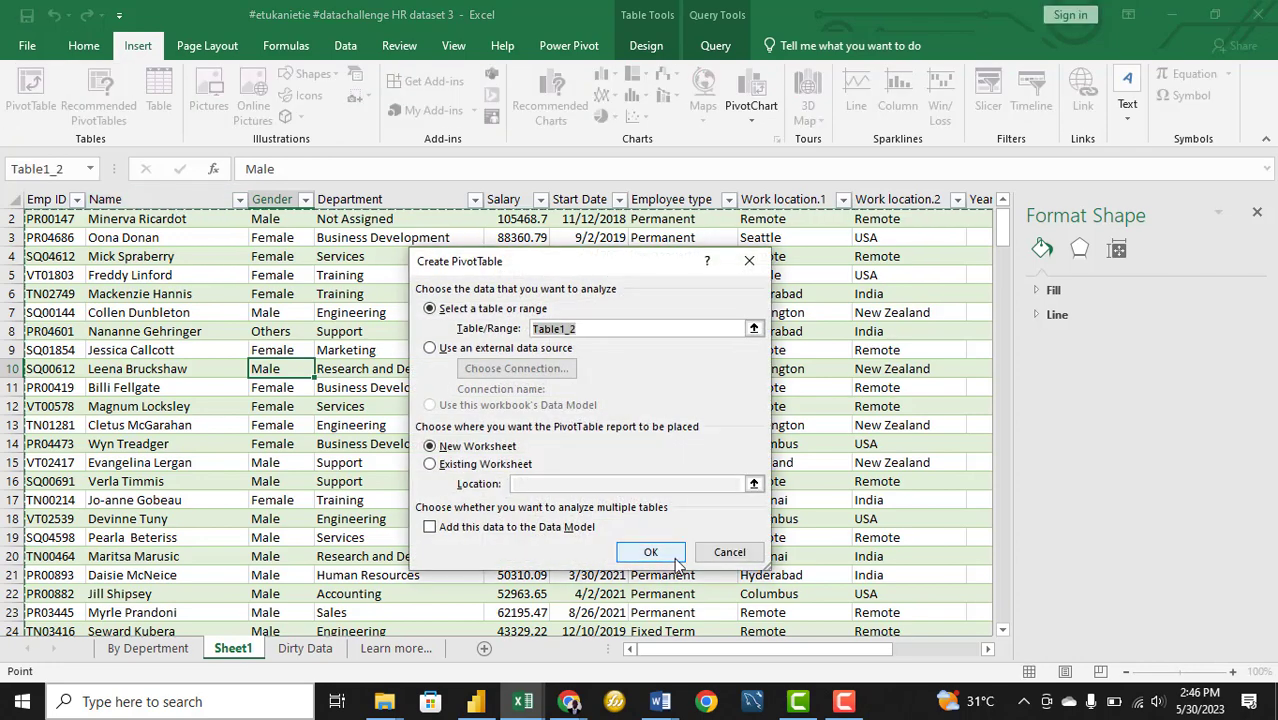
click(652, 552)
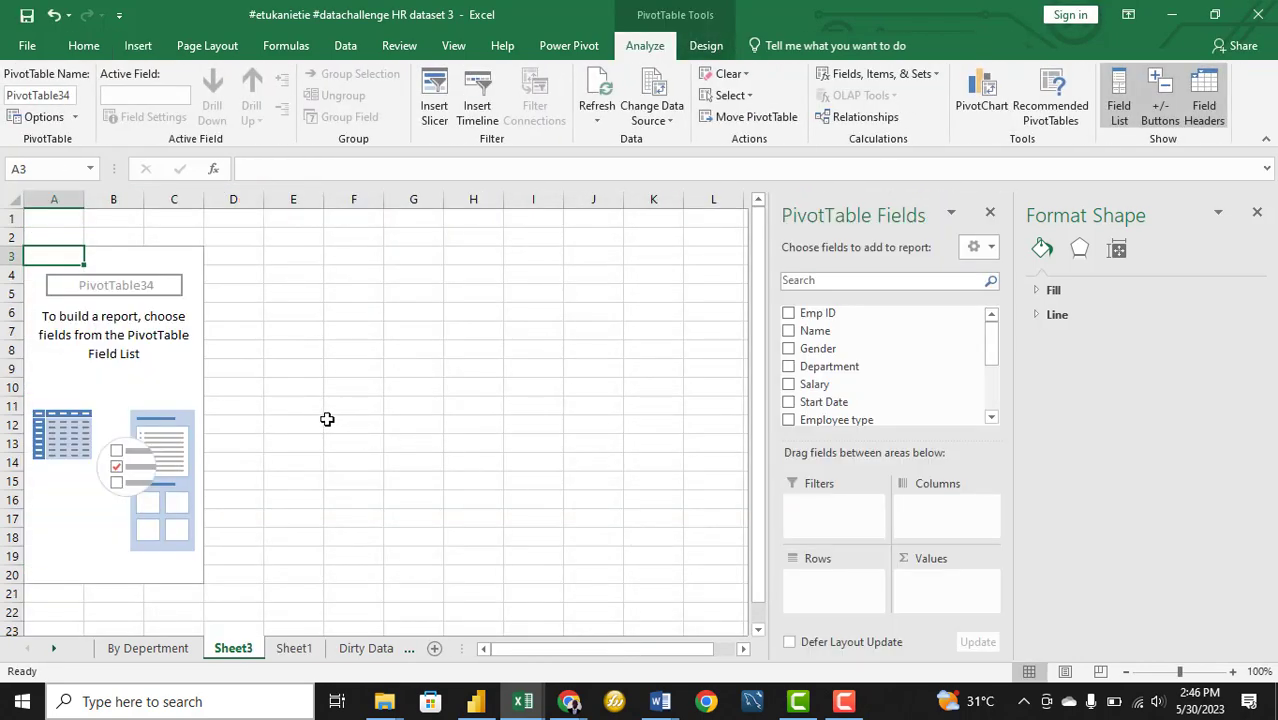
click(1257, 212)
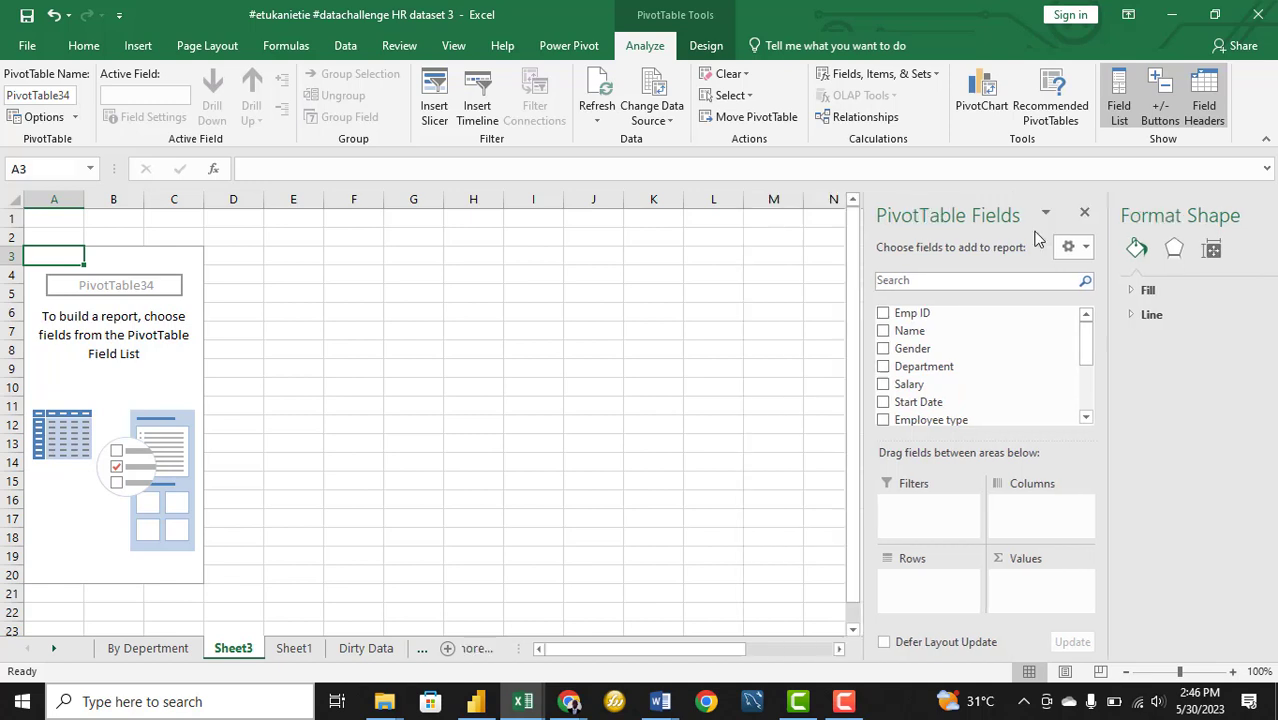
Count Emp ID by Promotional Status in the new PivotTable, with the statuses as rows
drag(1080, 313, 1218, 590)
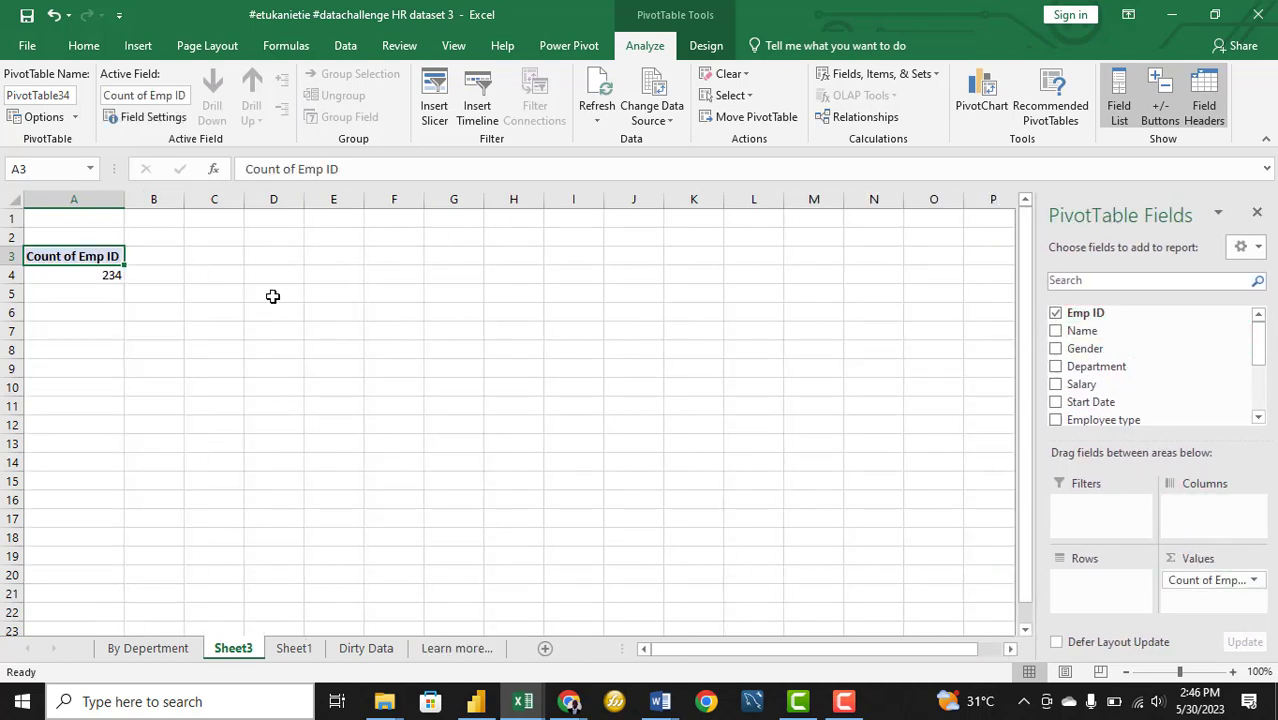
scroll(1098, 370, down, 2)
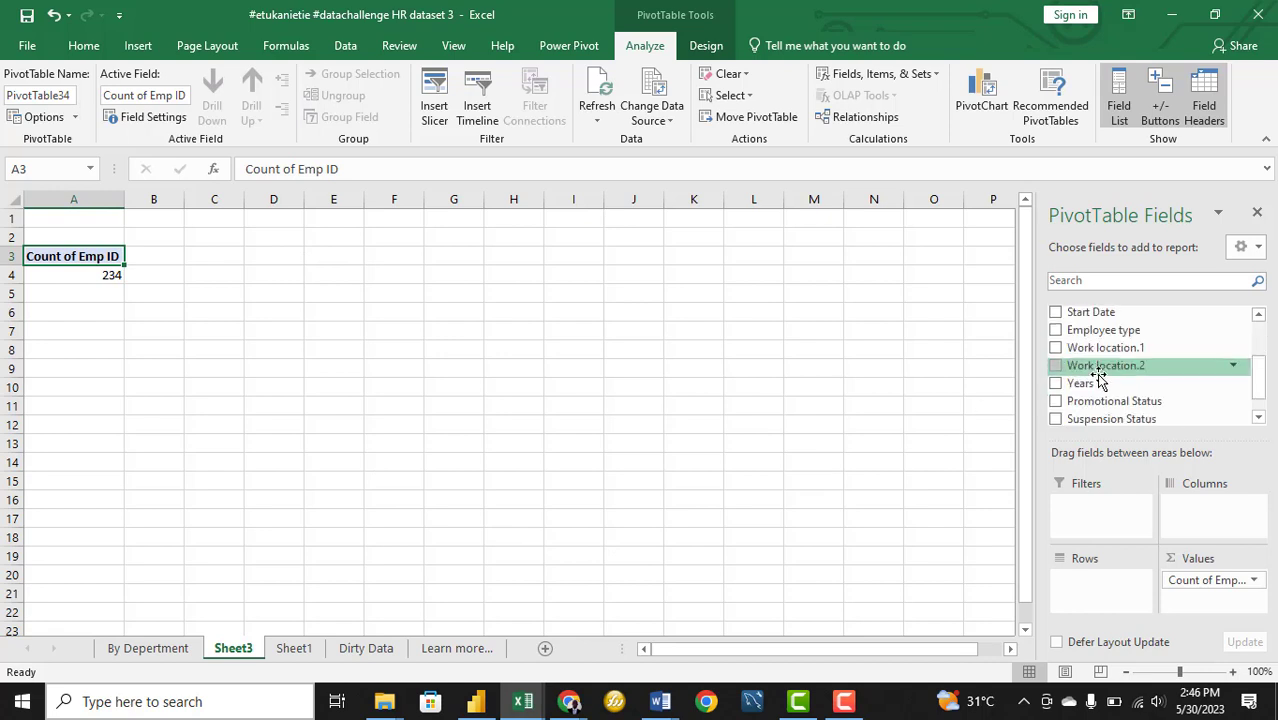
scroll(1061, 412, down, 1)
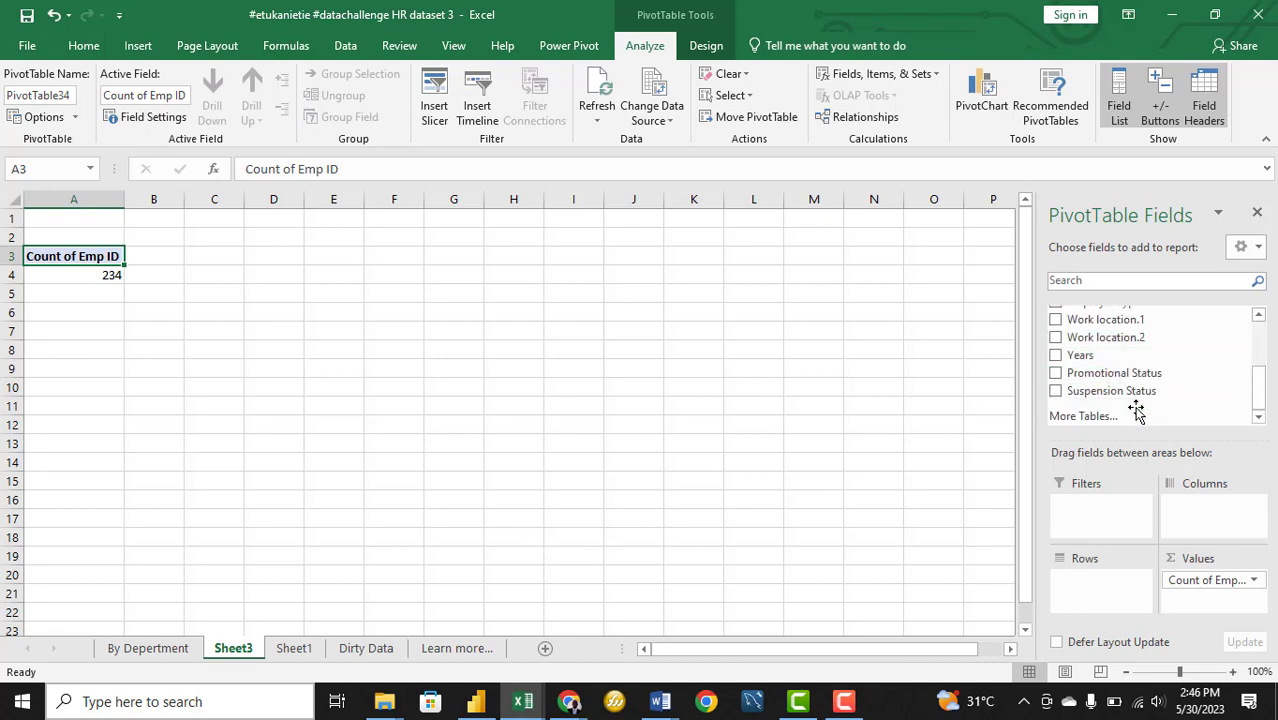
click(1056, 373)
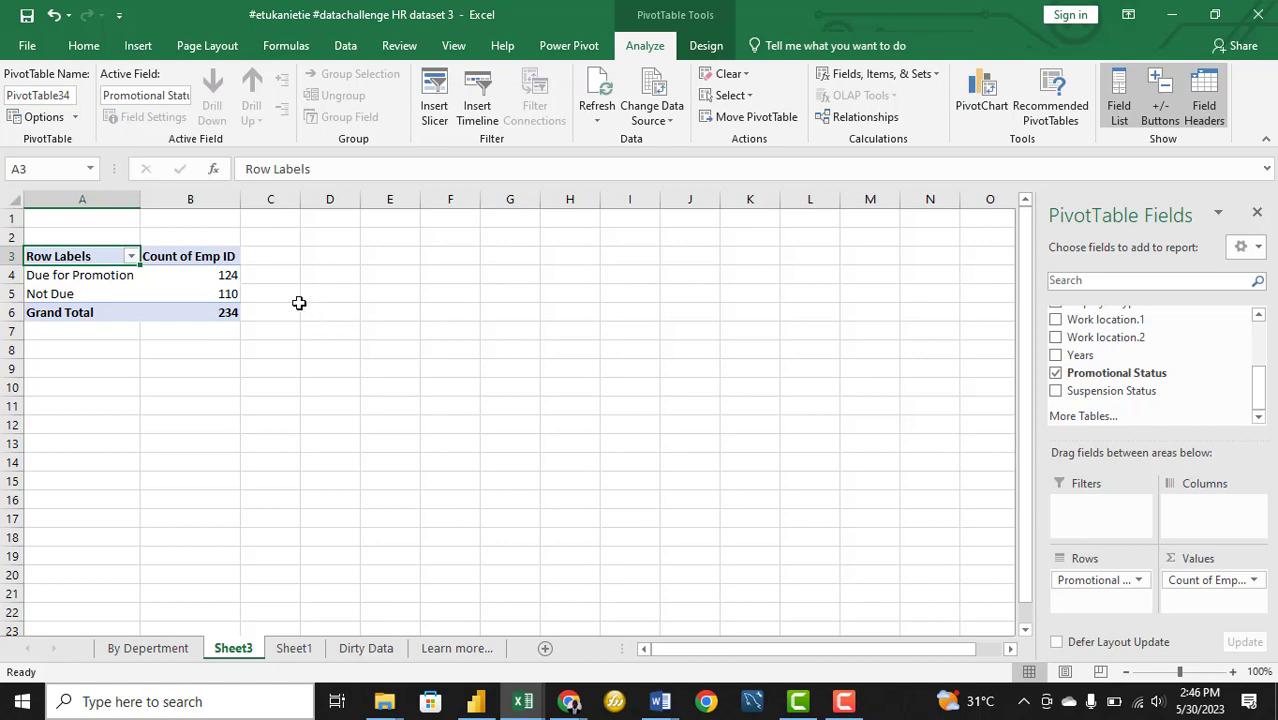
Insert a pie PivotChart of the employee counts by promotional status
click(982, 102)
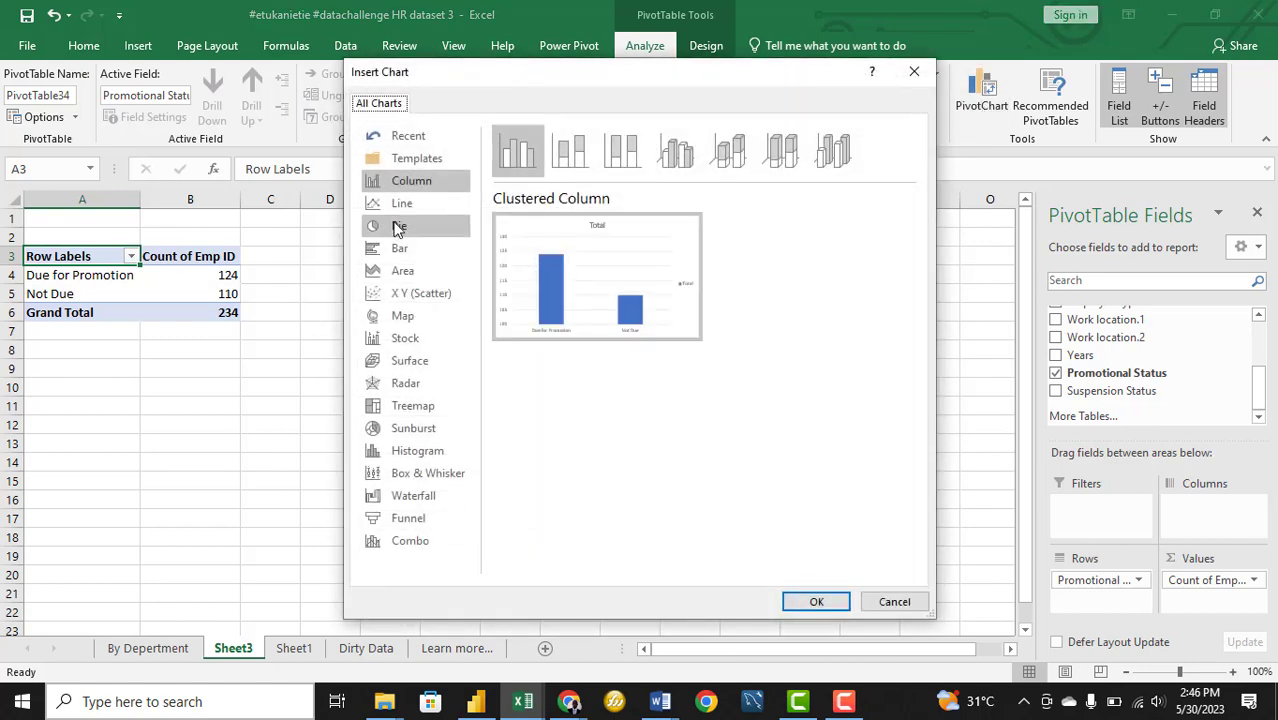
click(398, 228)
click(814, 601)
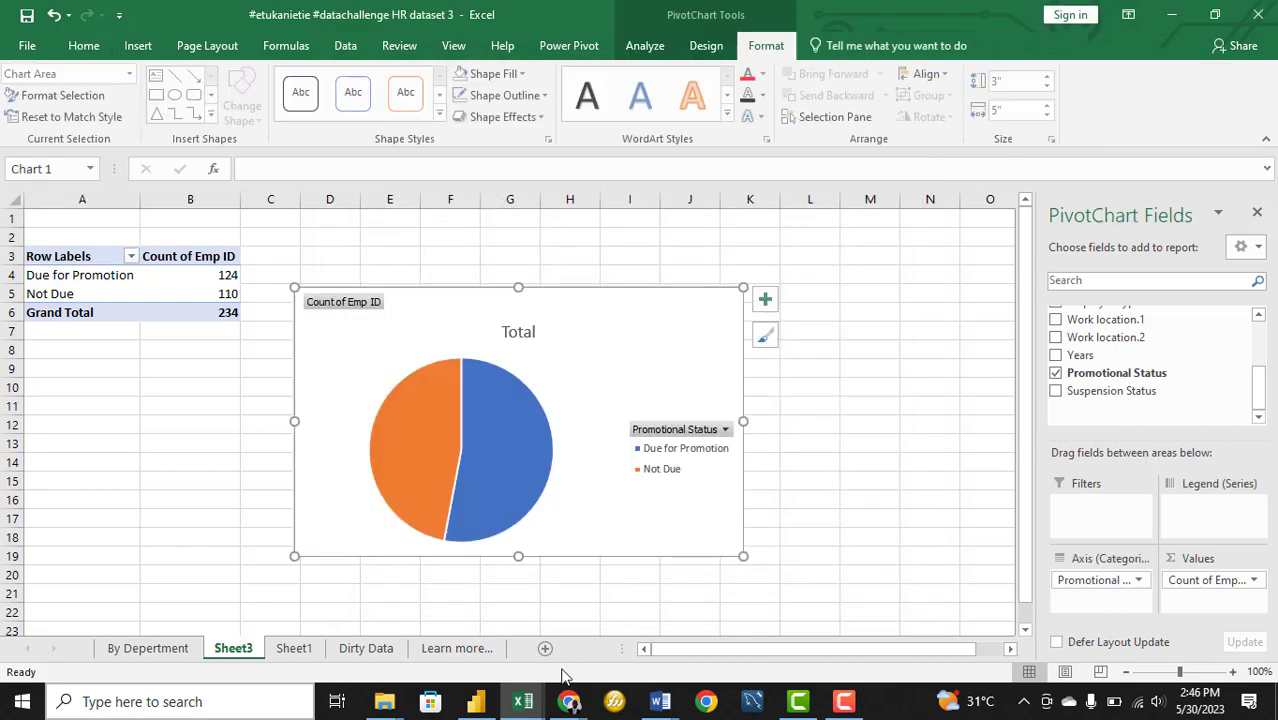
Consult the Power BI dashboard, return to the Excel workbook and hide all field buttons on the promotional status pie chart
click(478, 701)
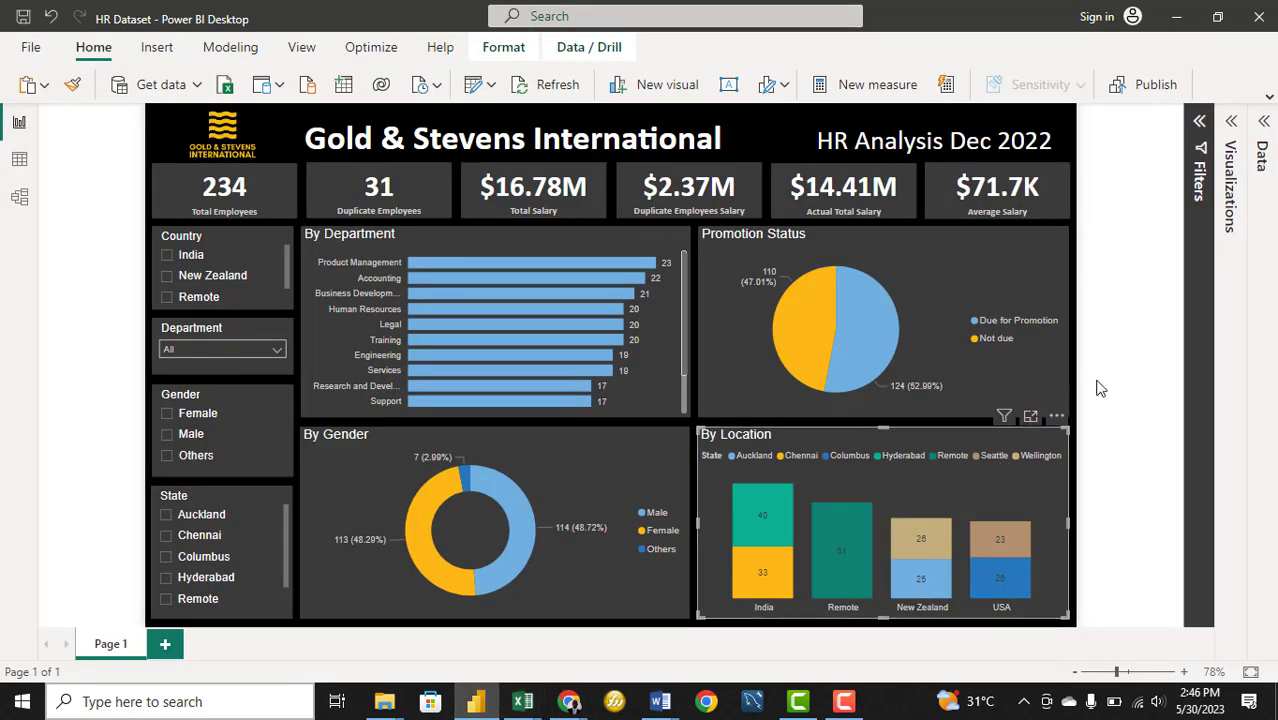
mouse_move(522, 701)
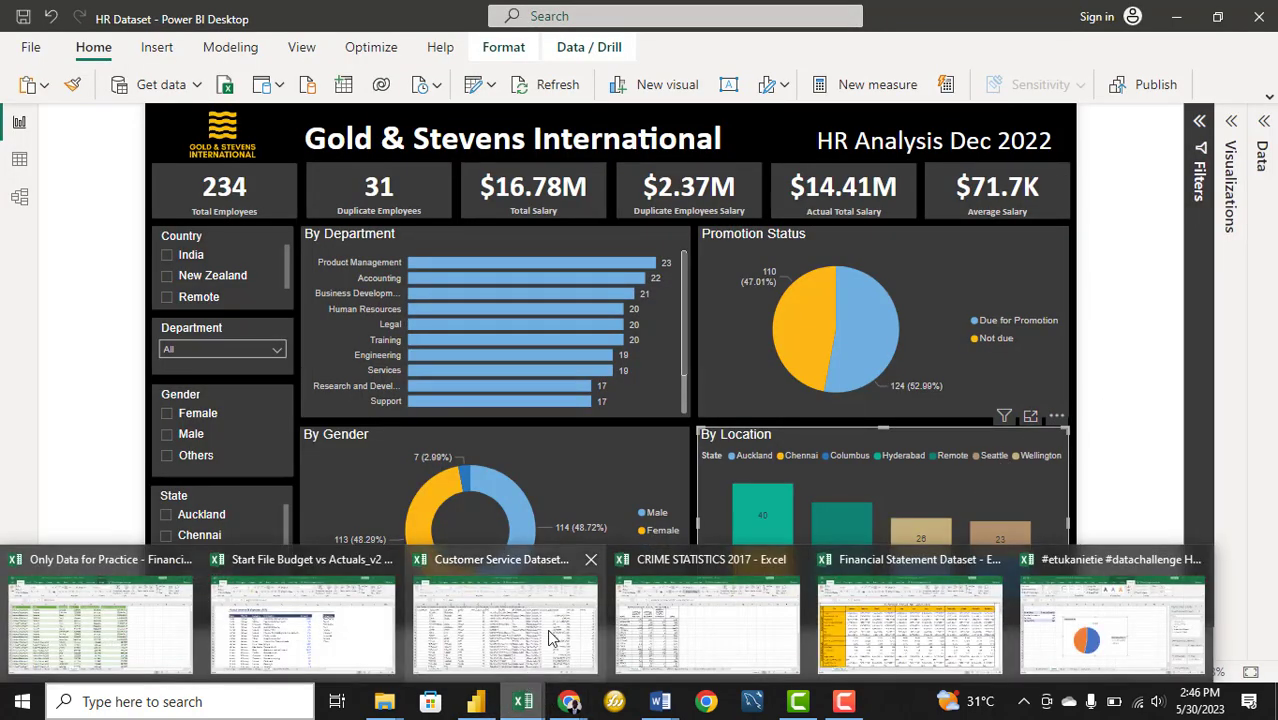
click(1112, 628)
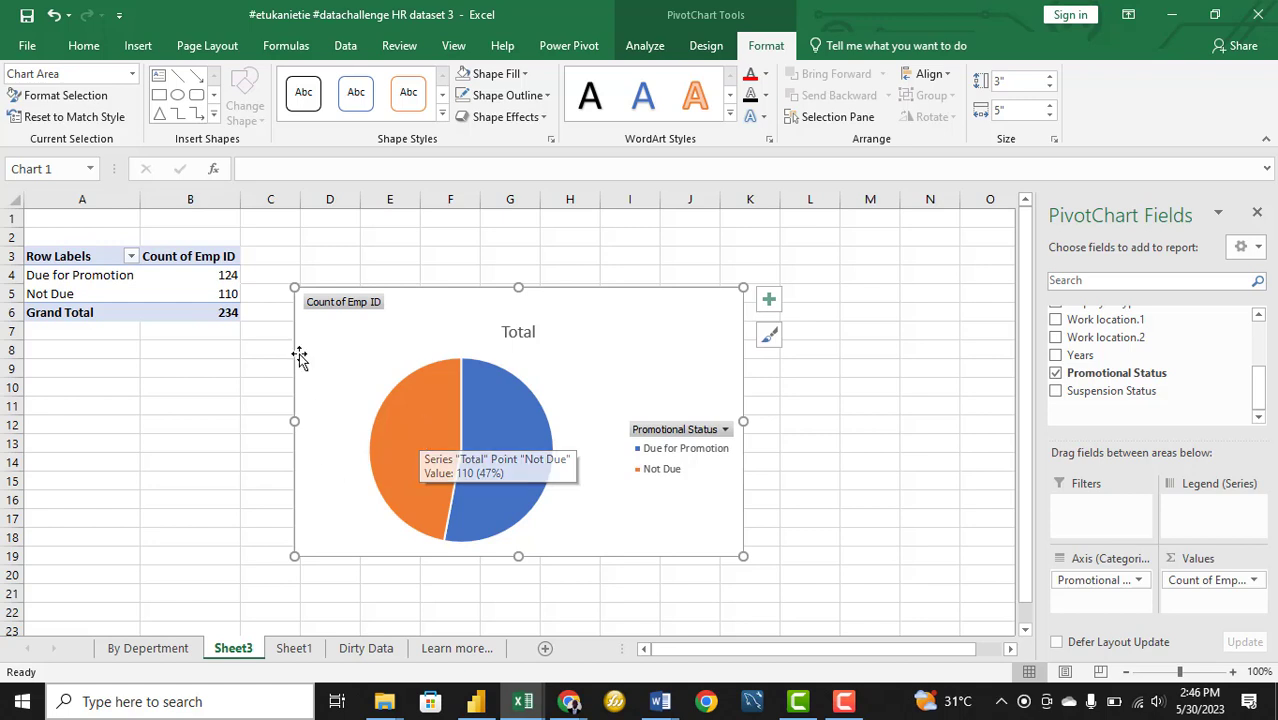
right_click(348, 306)
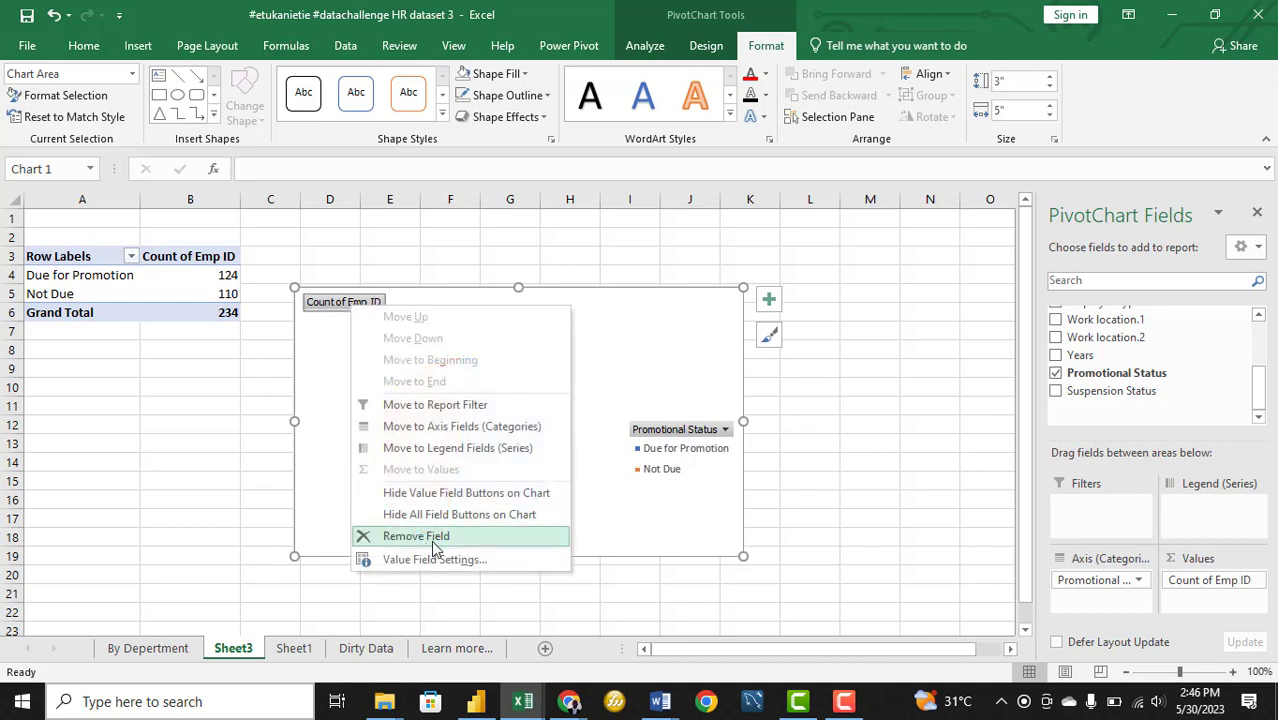
click(460, 514)
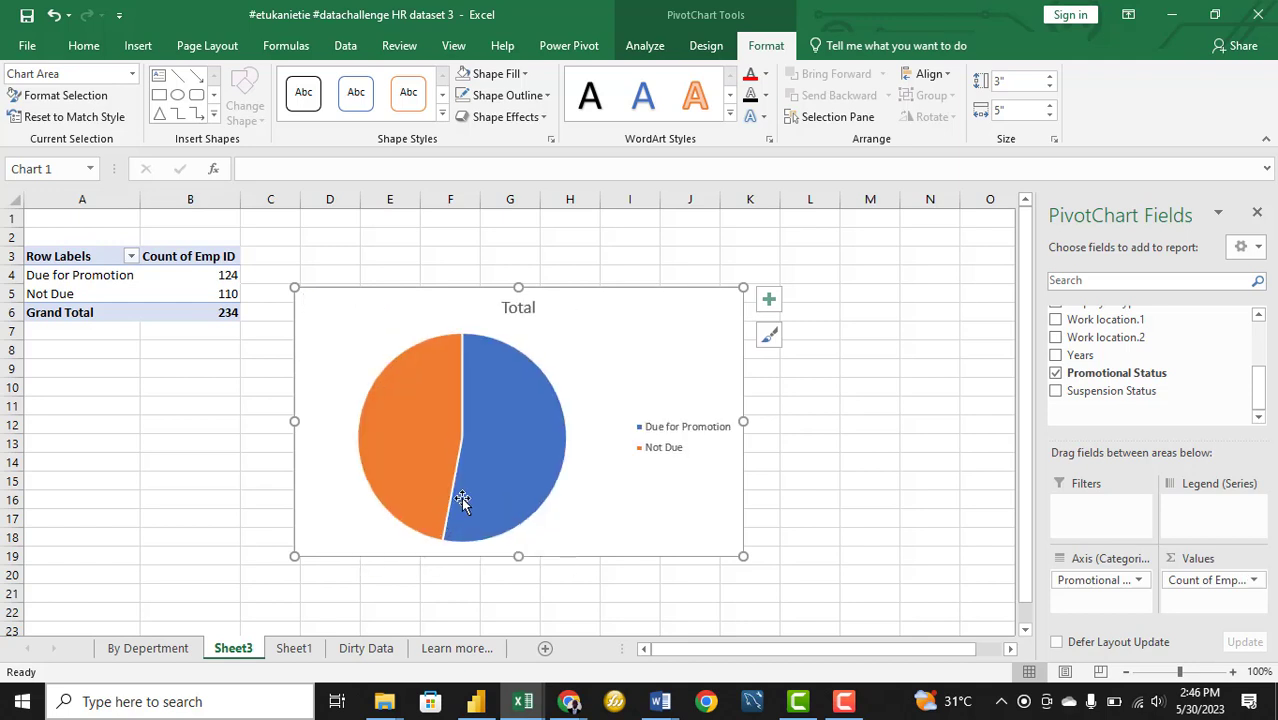
Change the pie chart's title to "Promotion Status" and close the PivotChart Fields and Format Chart Title panes
double_click(520, 307)
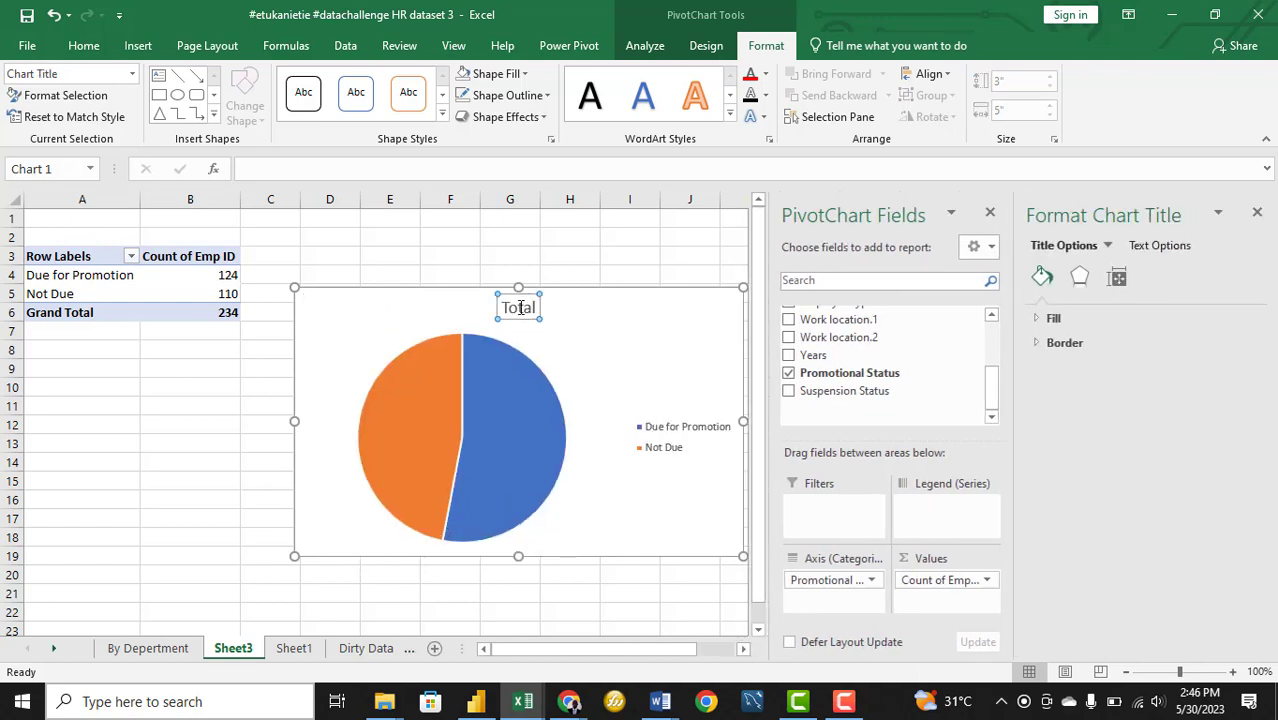
click(520, 306)
double_click(522, 304)
text(Promotion Status)
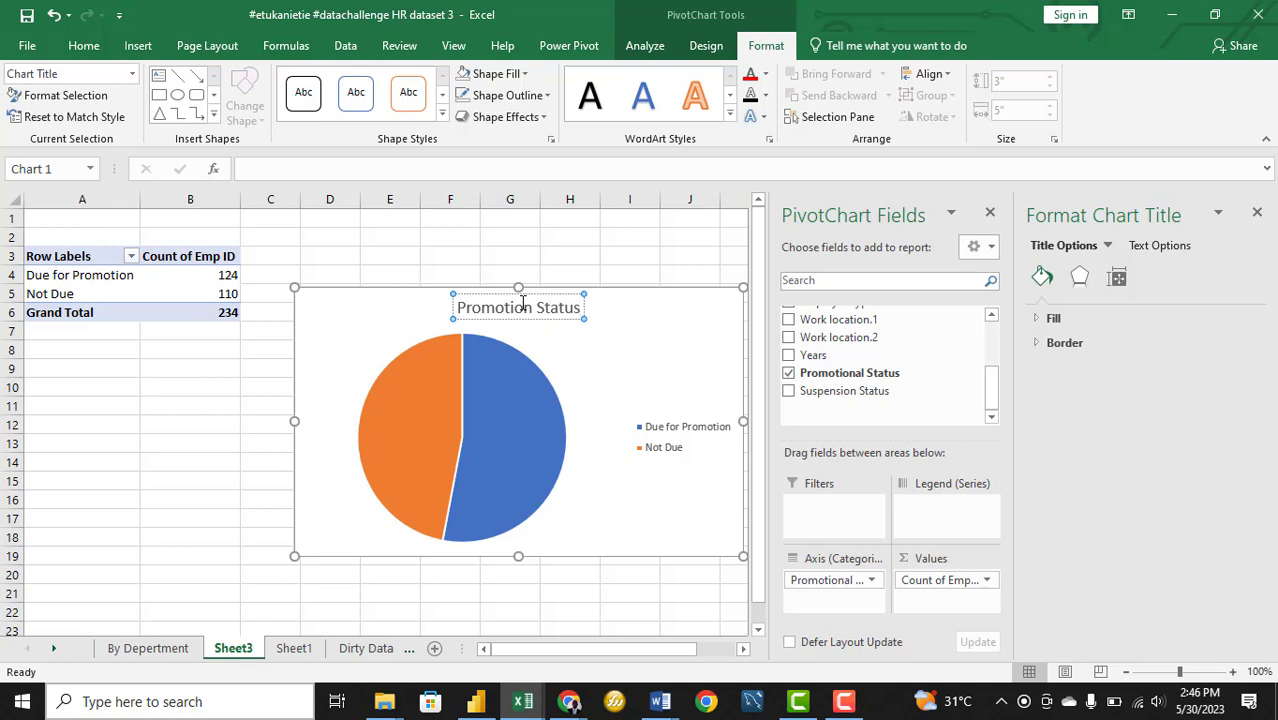
click(990, 214)
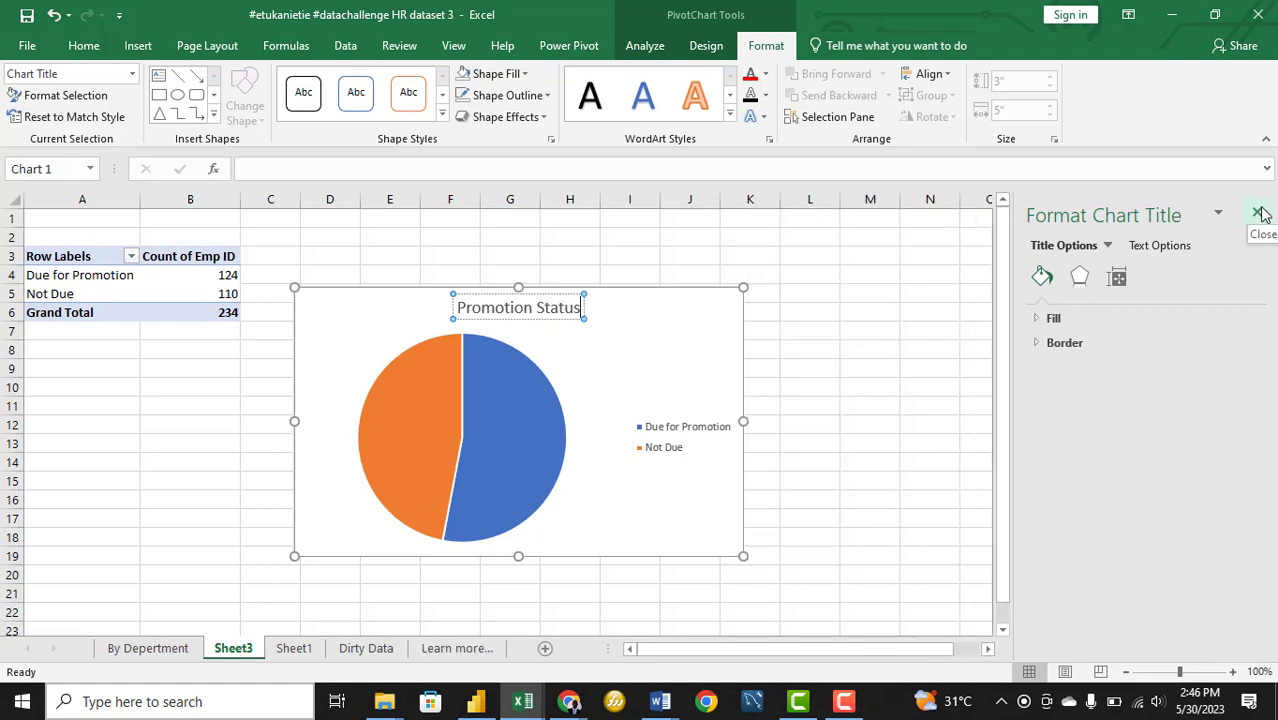
click(1259, 213)
click(688, 399)
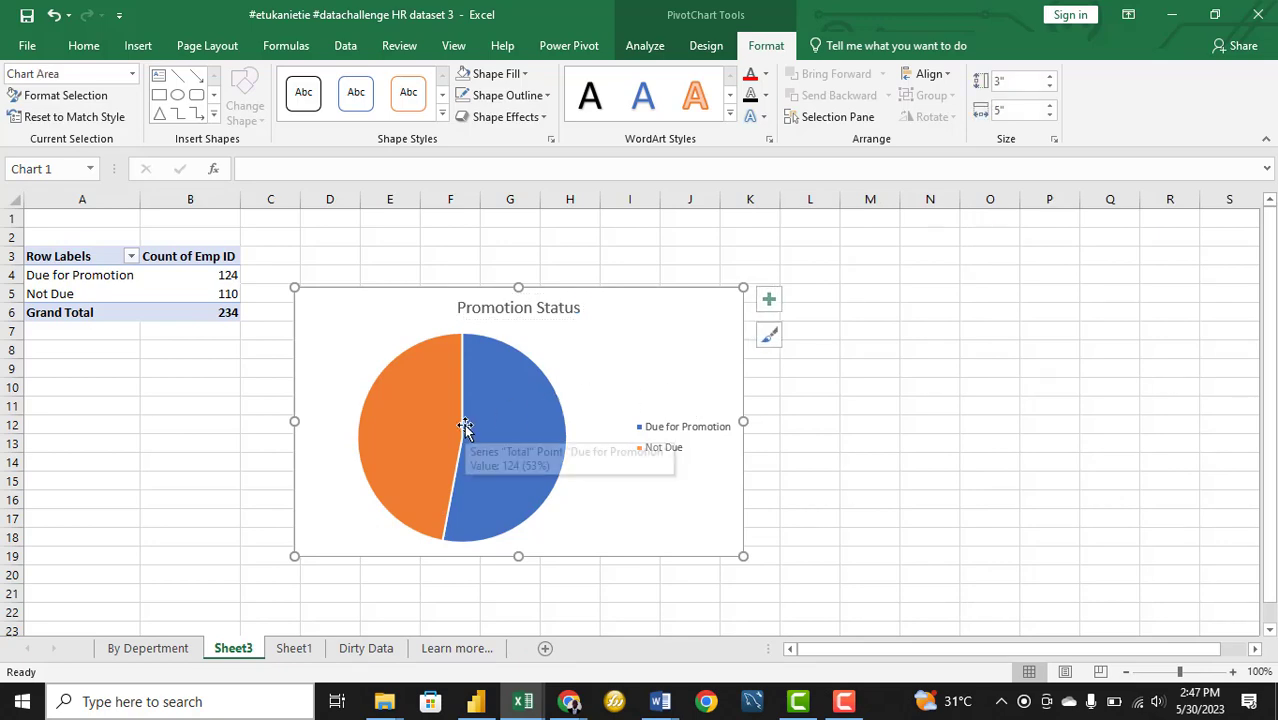
Check the Promotion Status visual in Power BI, return to the Excel workbook and add data callouts to the pie chart
click(478, 698)
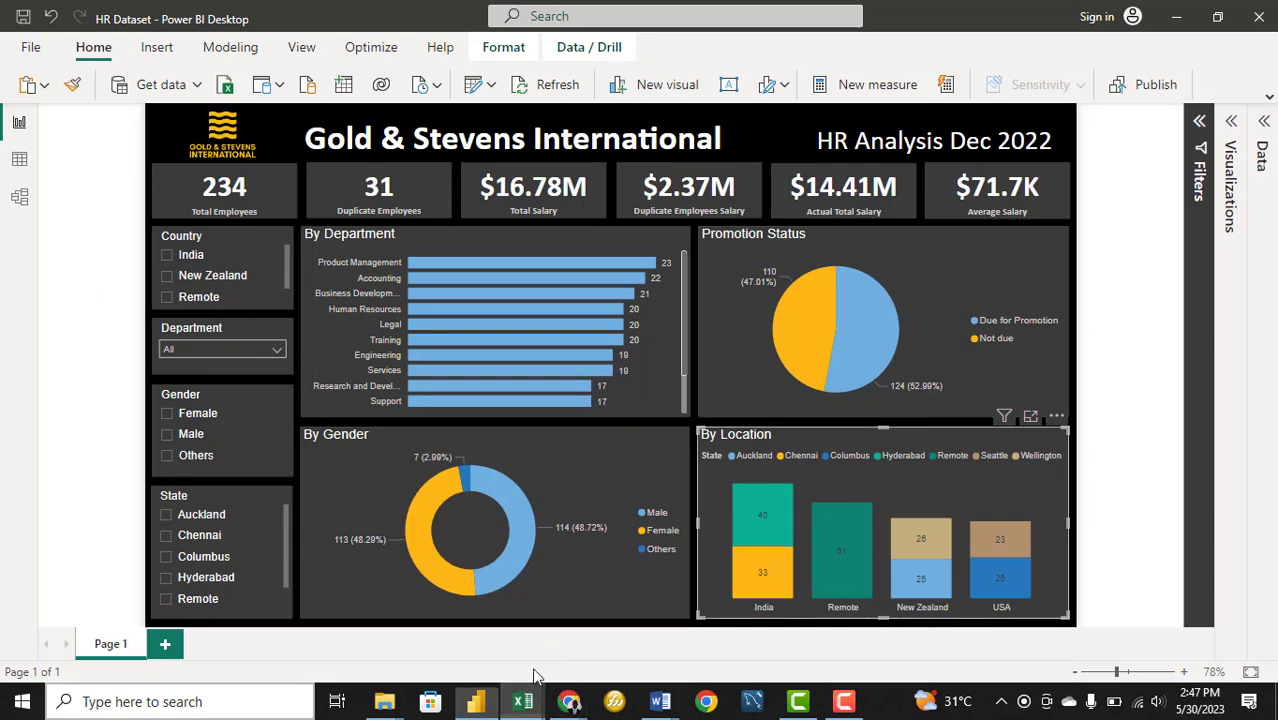
mouse_move(522, 700)
click(1110, 615)
right_click(480, 458)
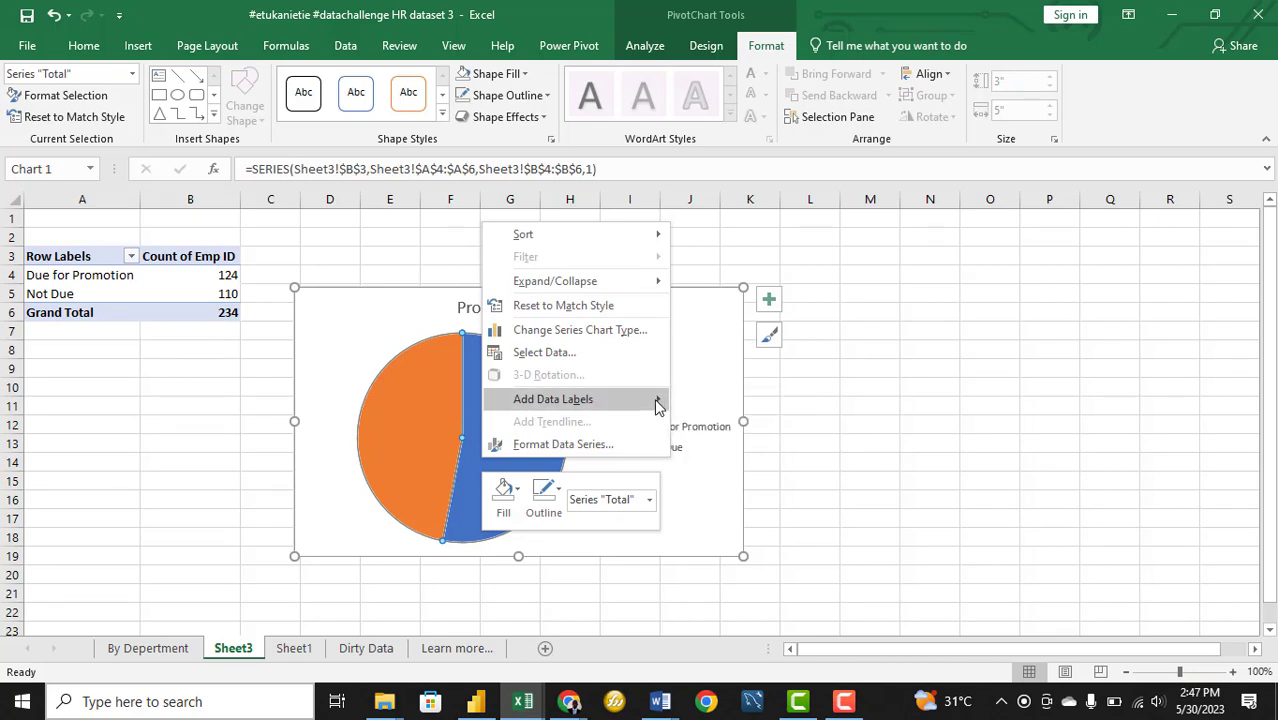
mouse_move(654, 398)
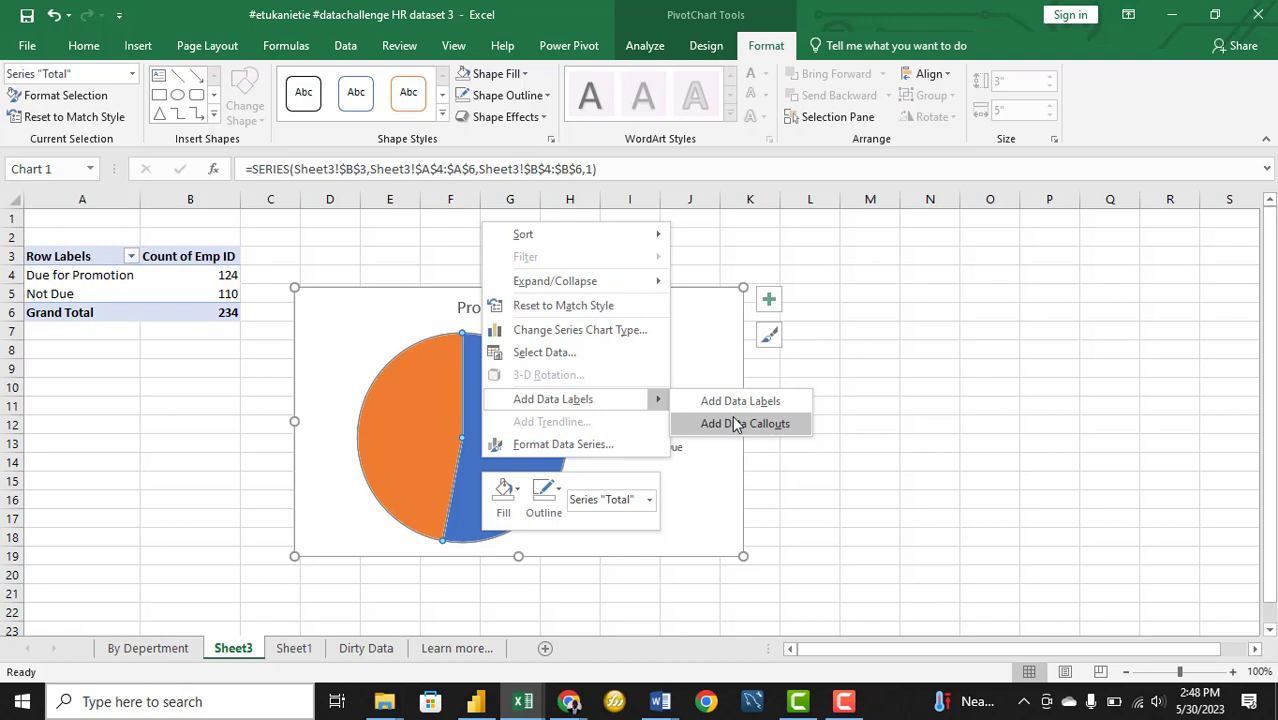
click(737, 424)
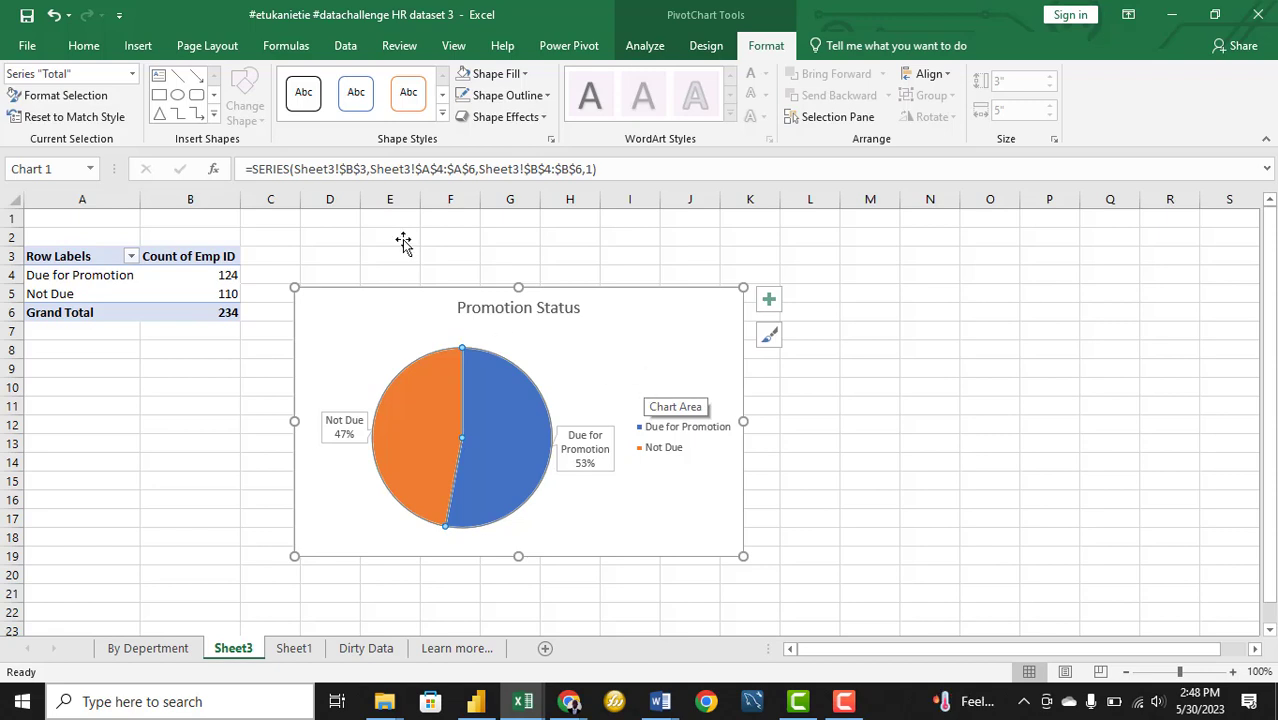
click(522, 424)
click(910, 424)
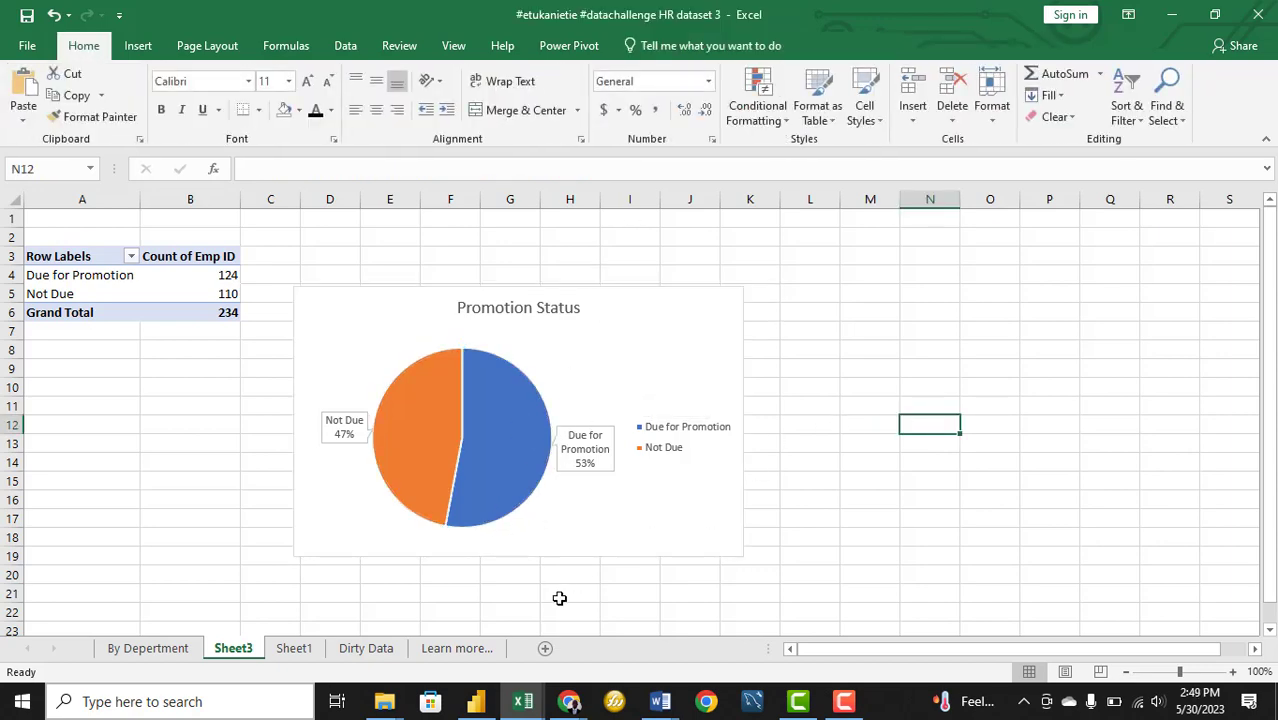
Compare the pie chart with the Power BI dashboard and rename the Excel worksheet Sheet3 as "Promotion Status"
click(476, 701)
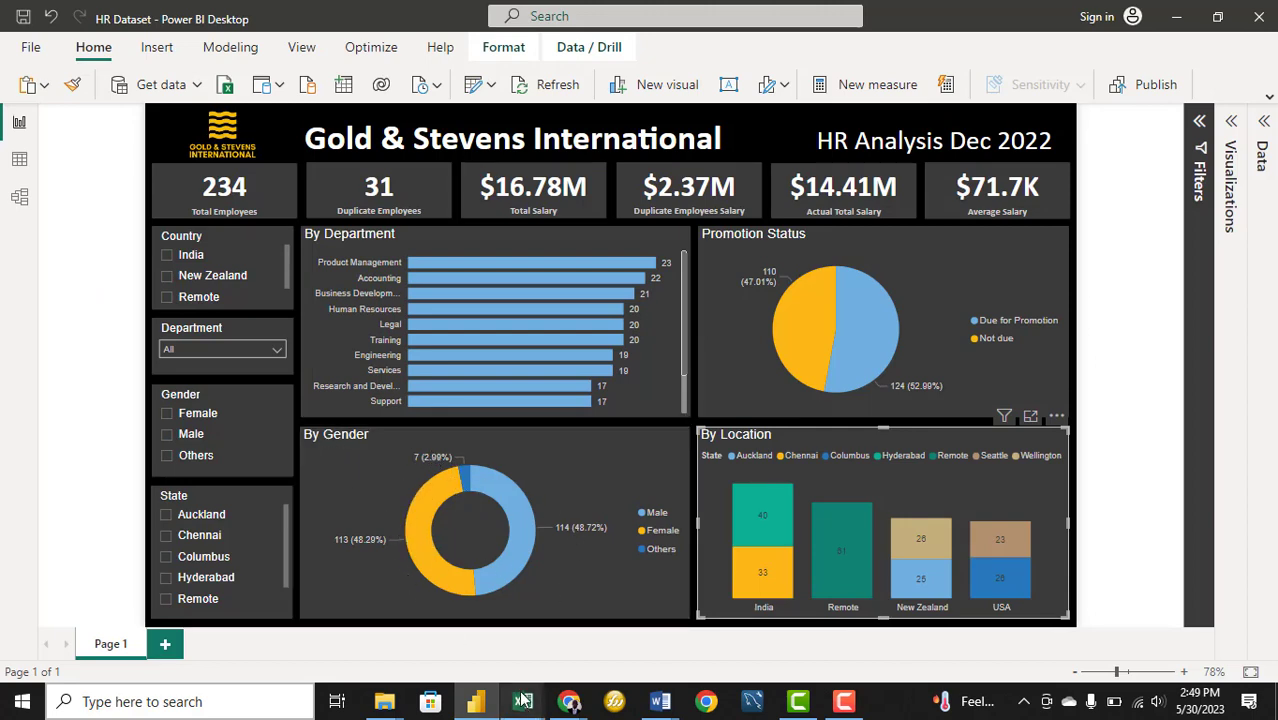
mouse_move(522, 701)
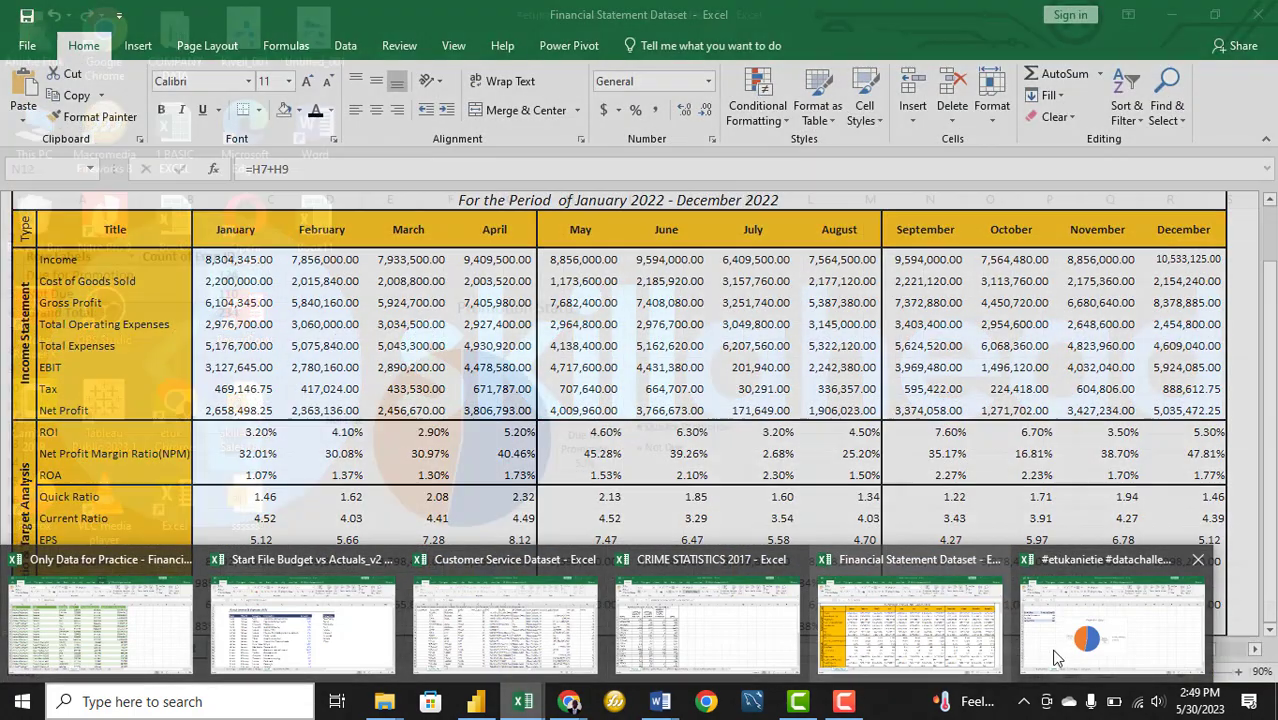
click(1110, 622)
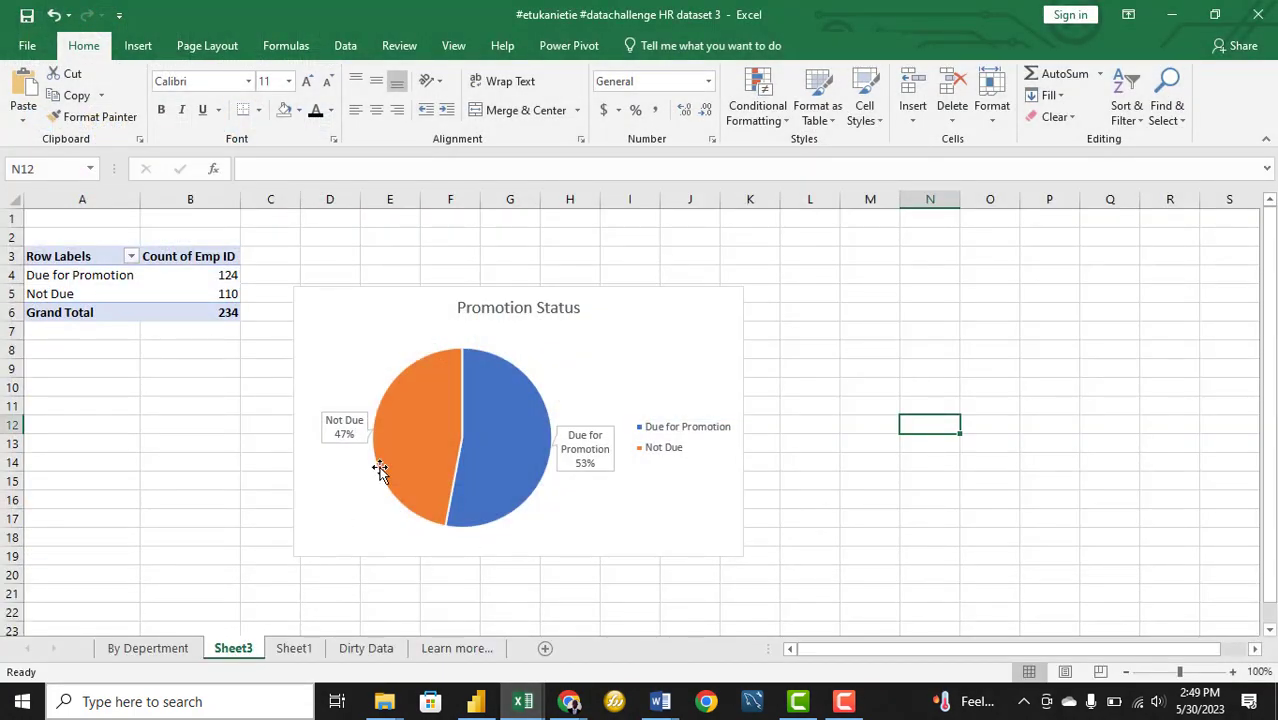
mouse_move(479, 364)
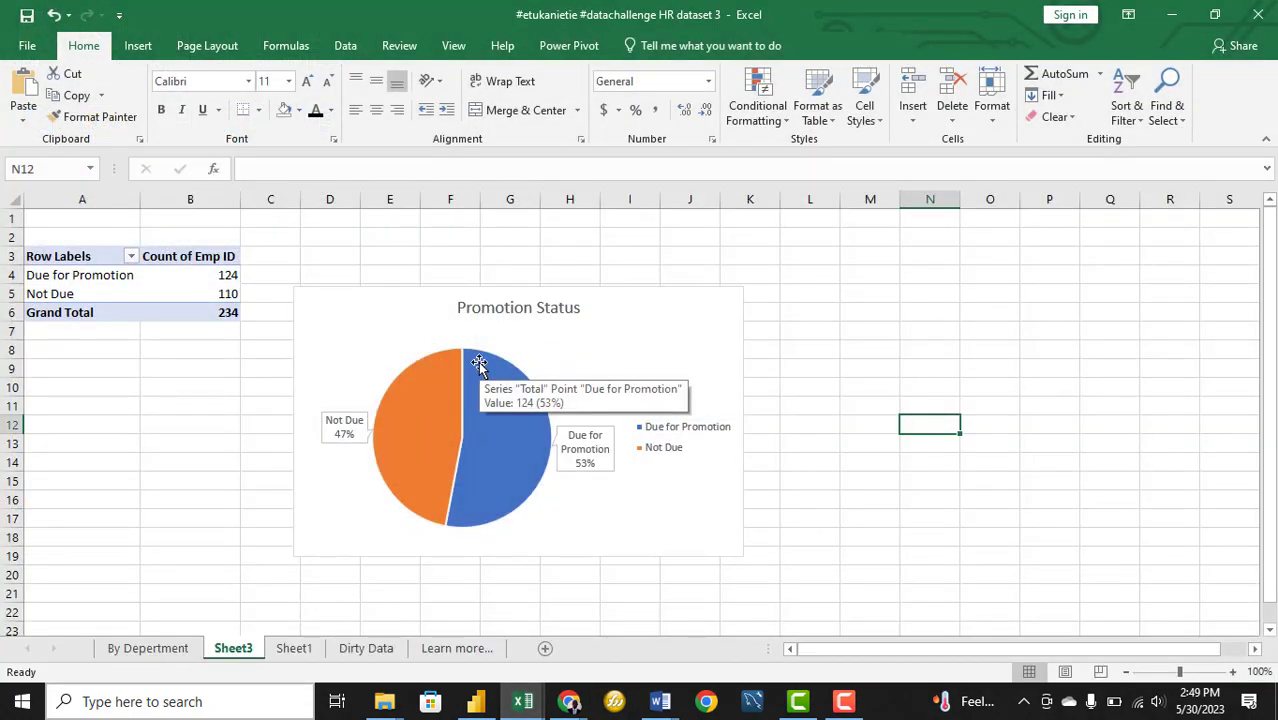
right_click(234, 648)
click(318, 474)
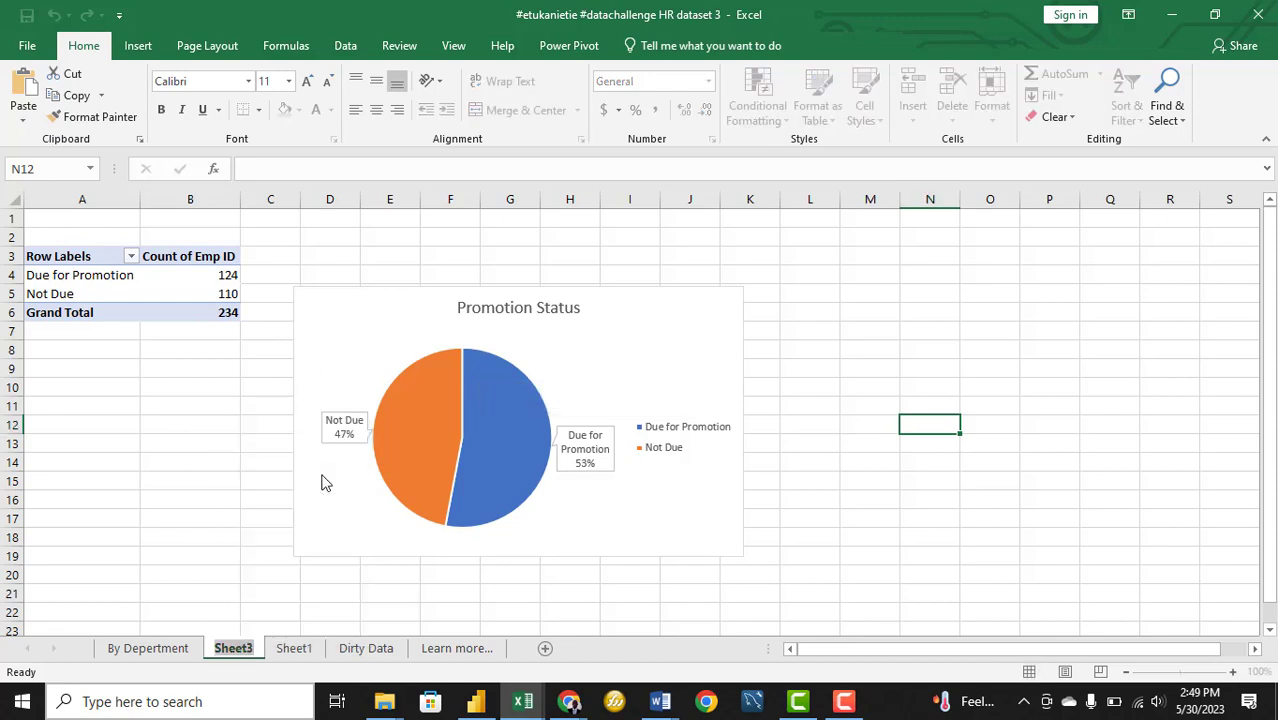
text(Promotion)
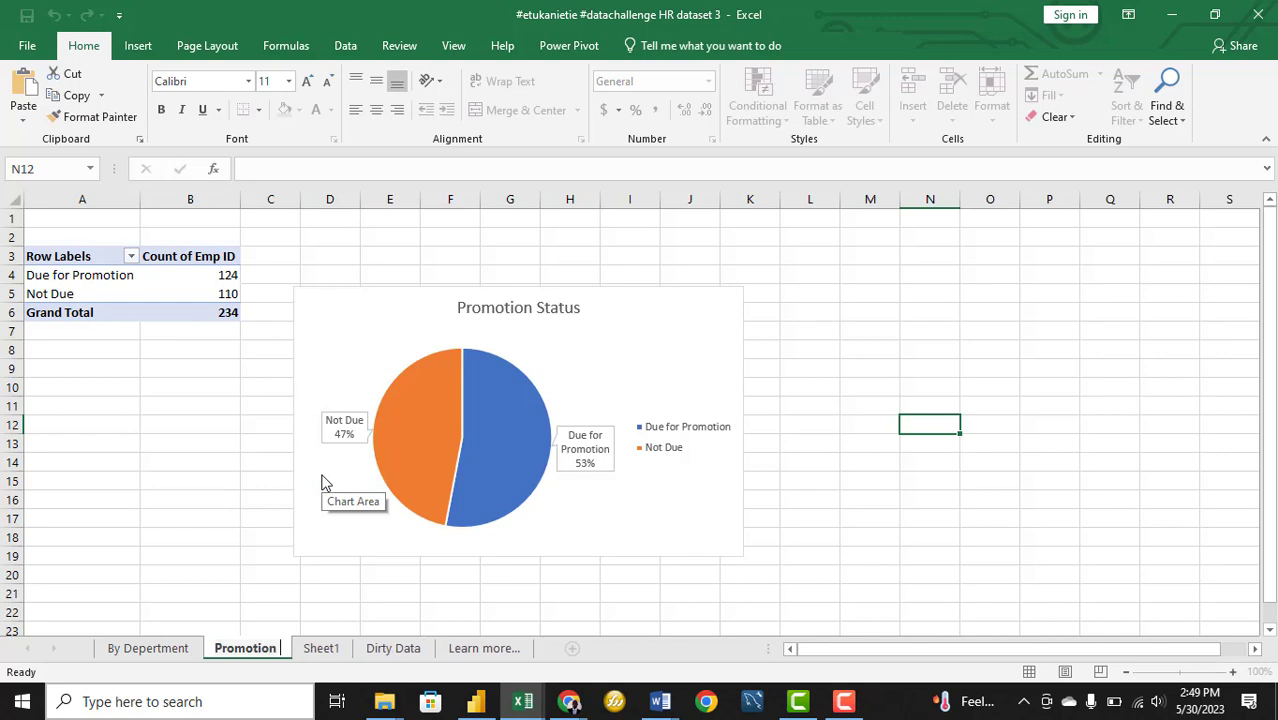
text( Sta)
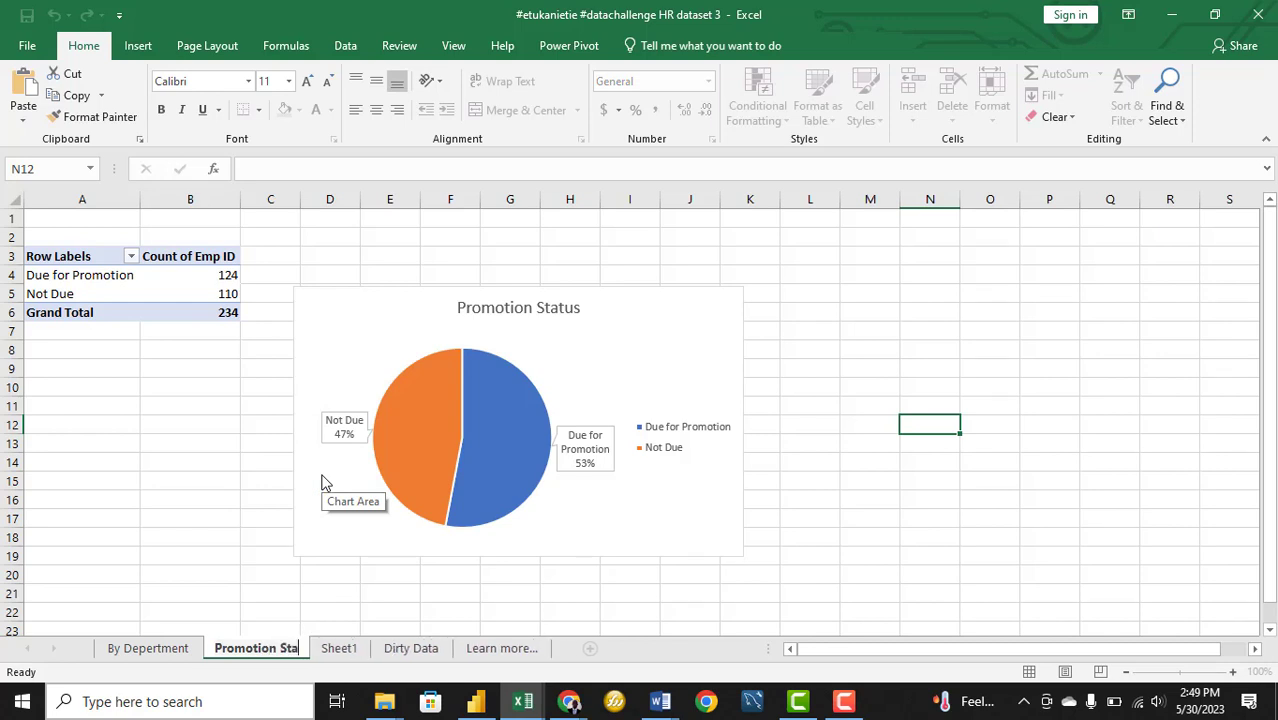
text(tus)
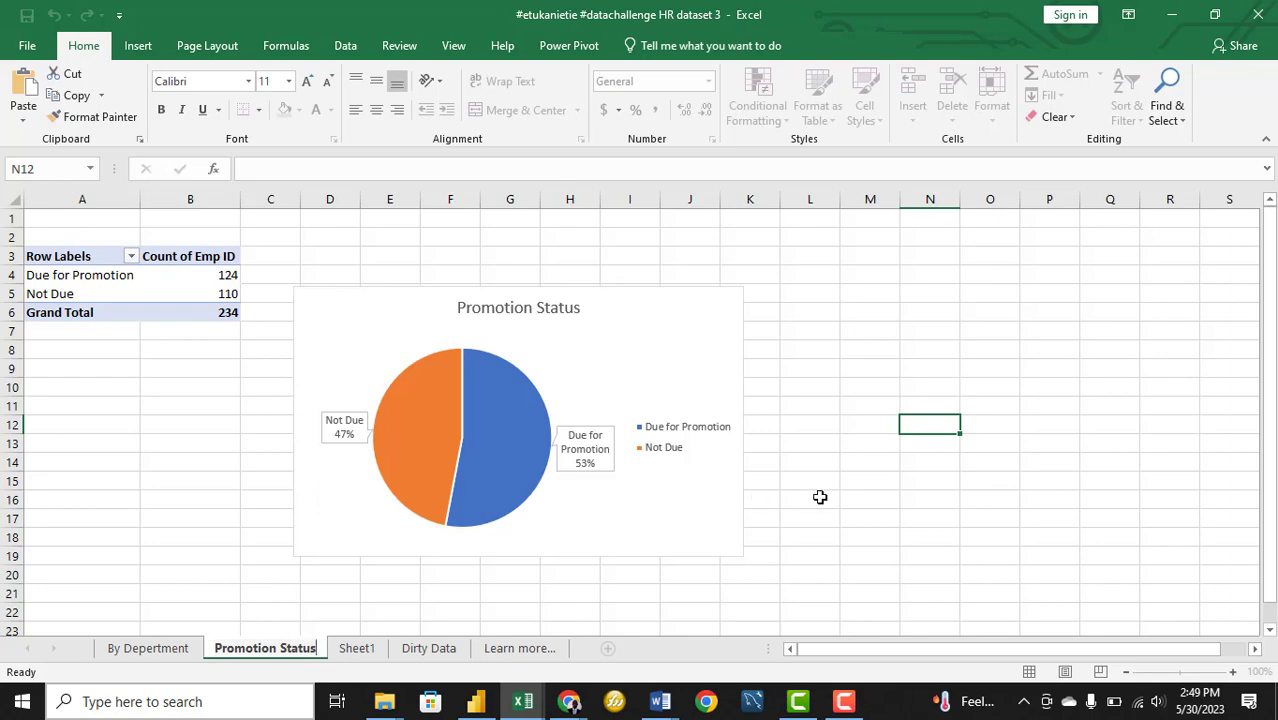
click(820, 497)
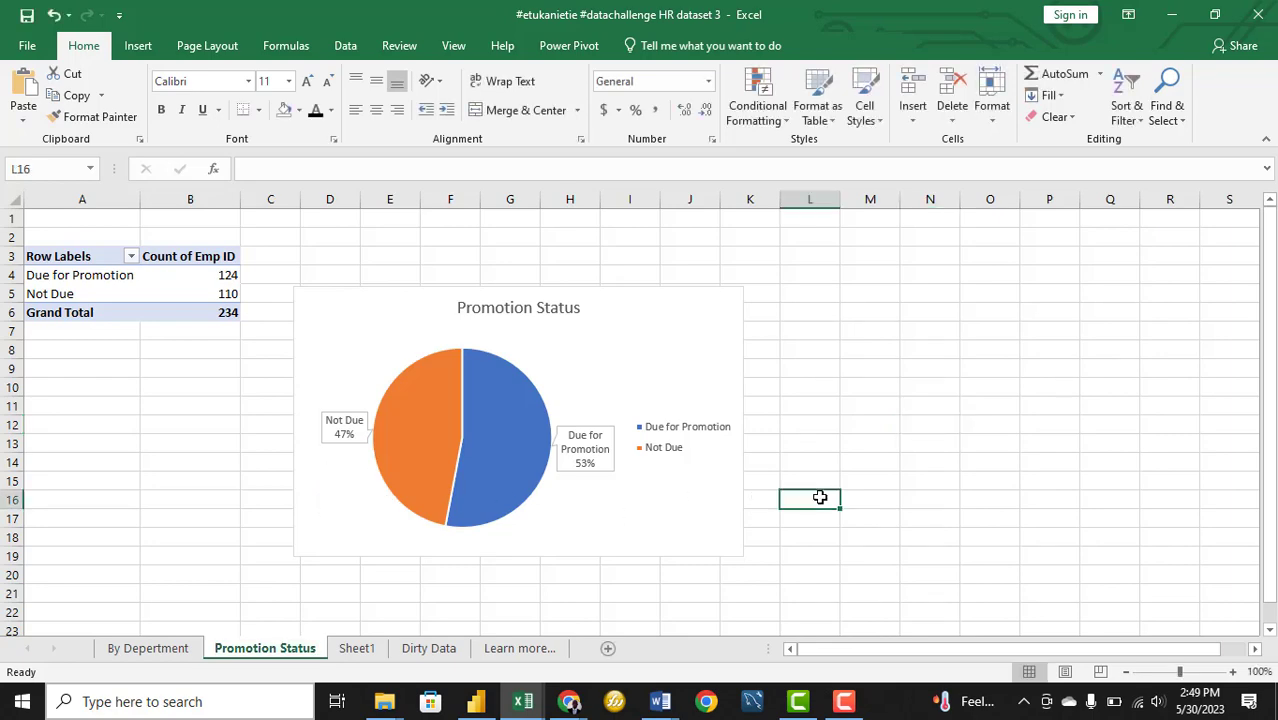
Create a PivotTable from the Sheet1 table on a new worksheet, counting Emp ID with Gender as rows
click(352, 648)
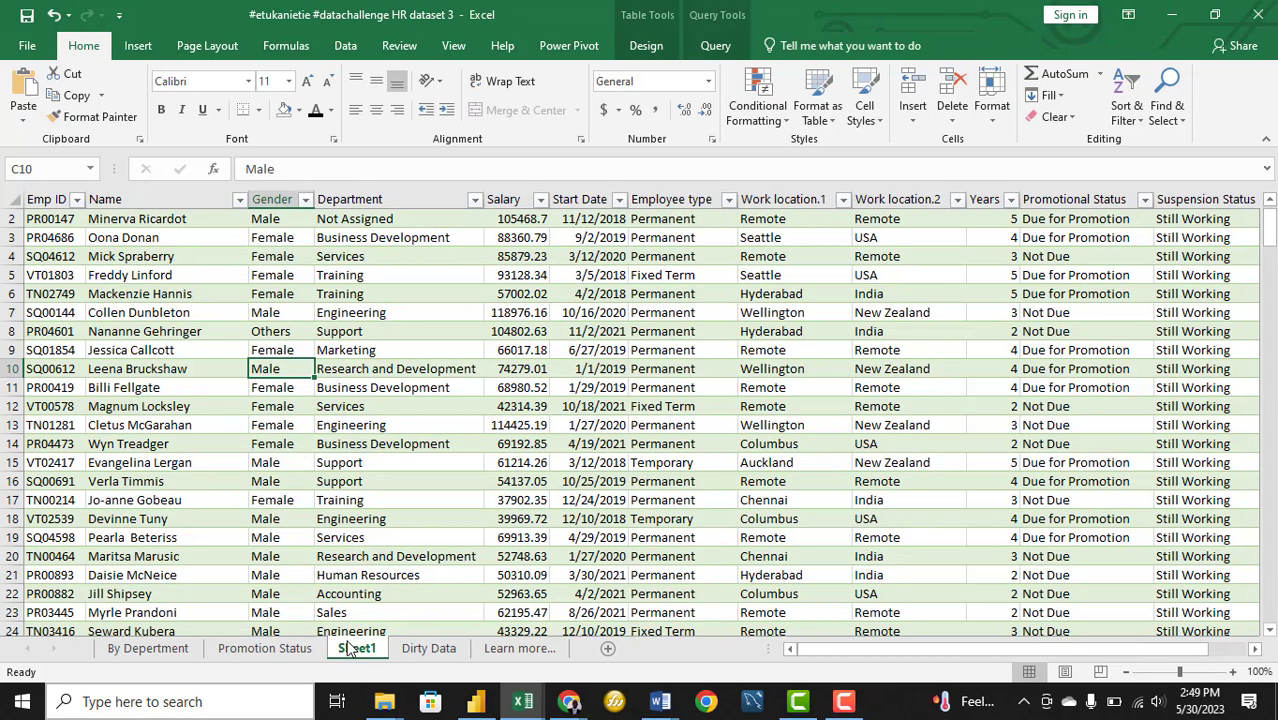
click(136, 45)
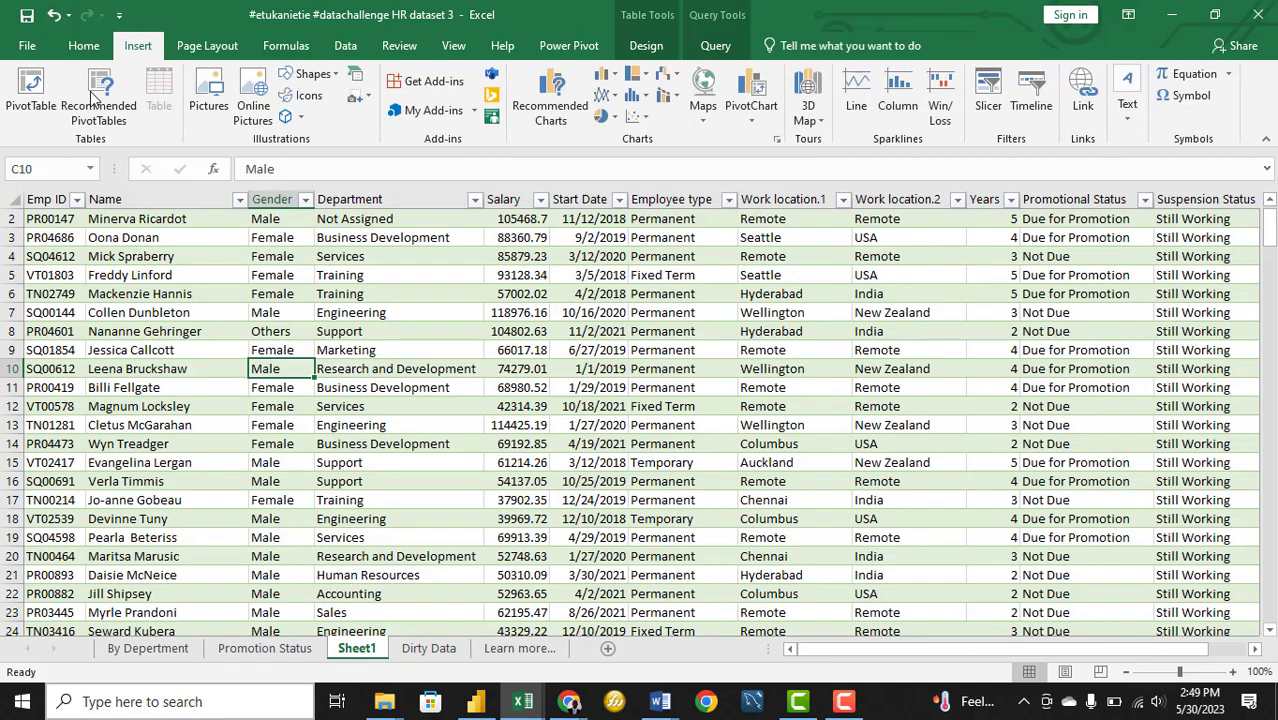
click(30, 95)
click(625, 557)
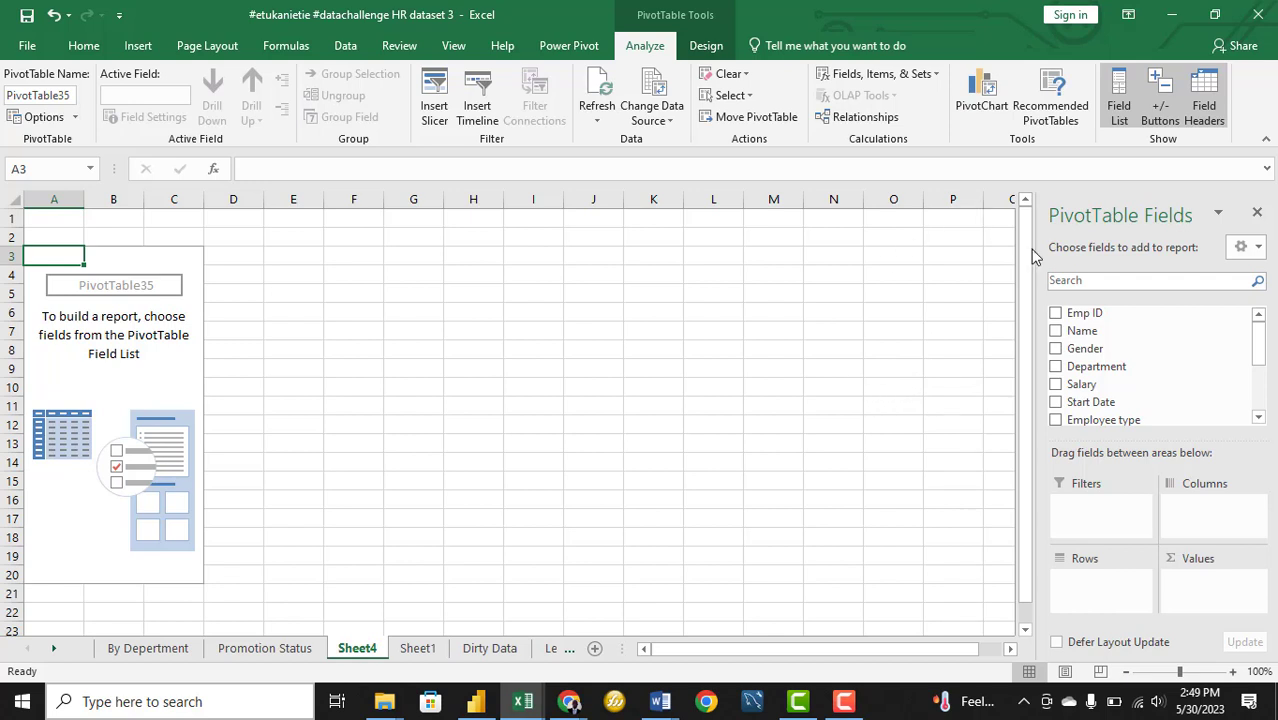
drag(1085, 315, 1215, 585)
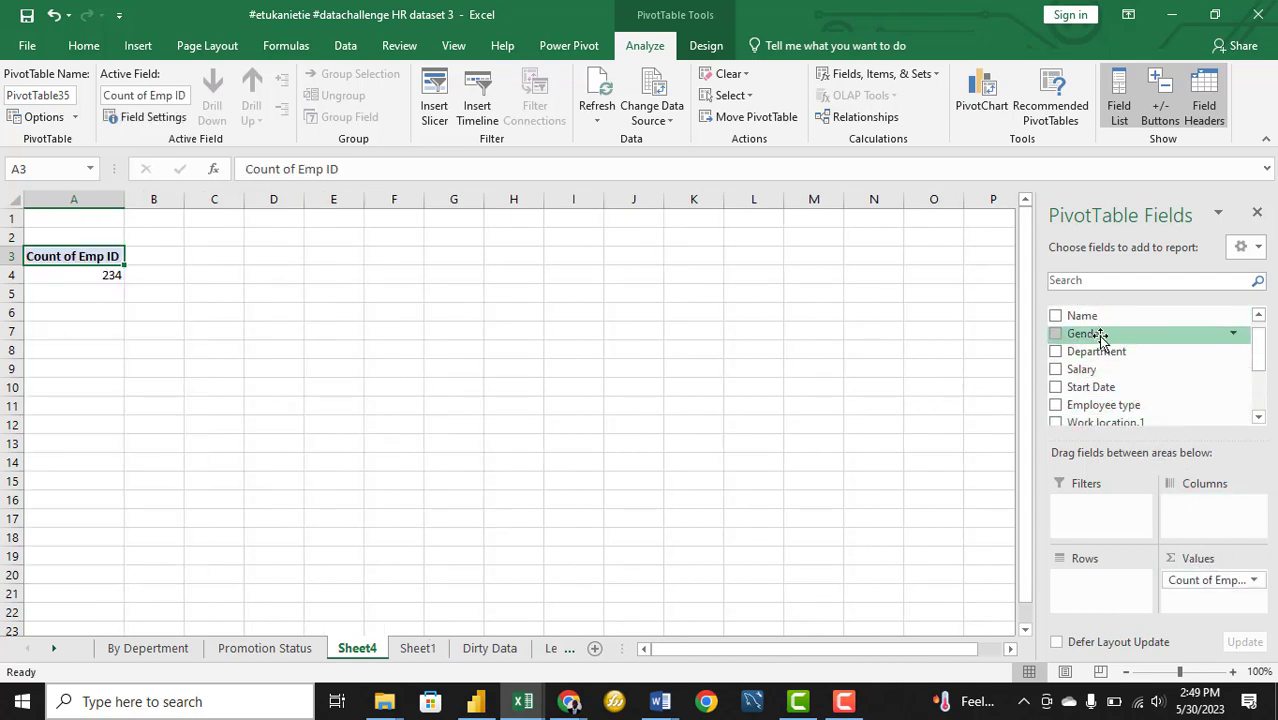
drag(1092, 334, 1096, 594)
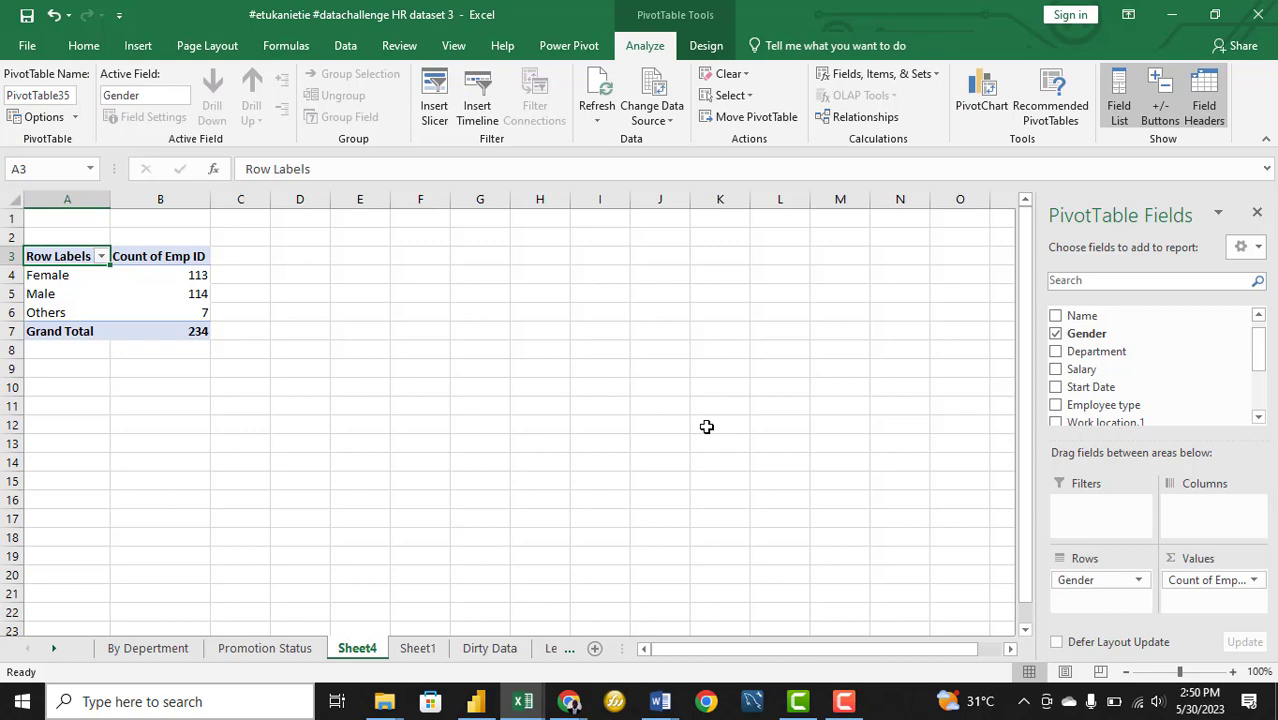
Insert a doughnut PivotChart of the employee counts by gender and hide all its field buttons
click(983, 105)
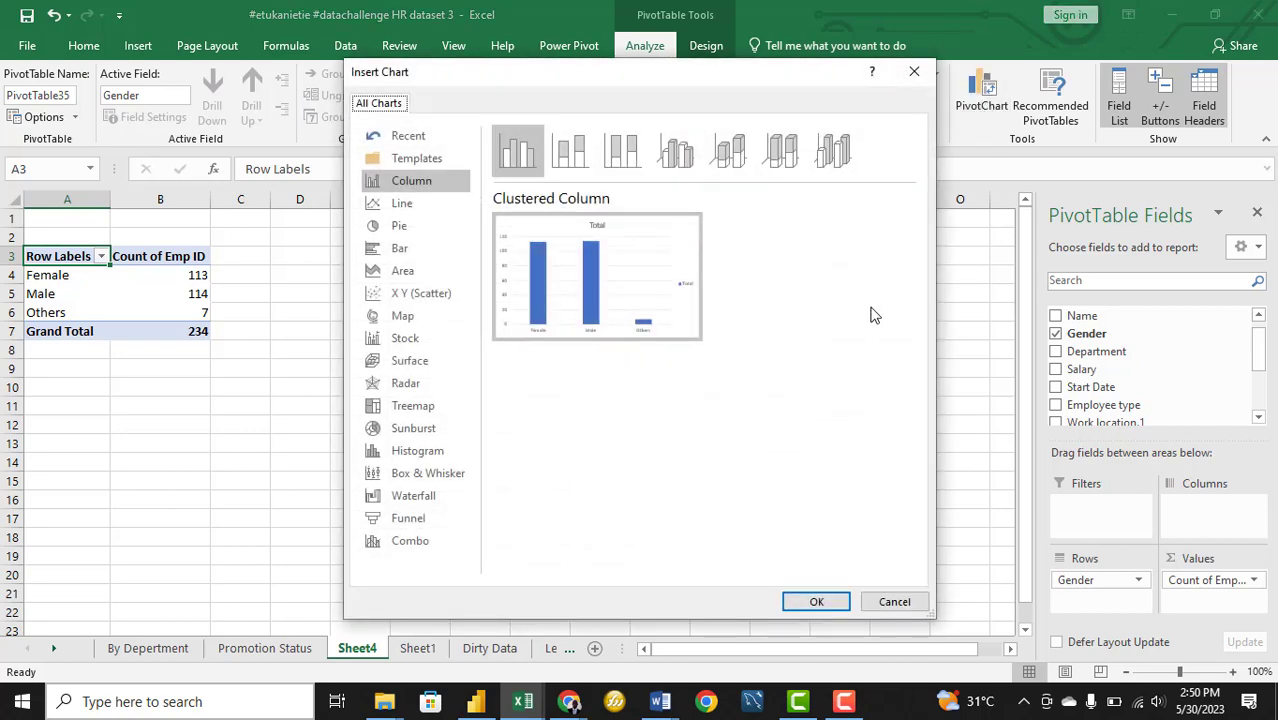
click(405, 225)
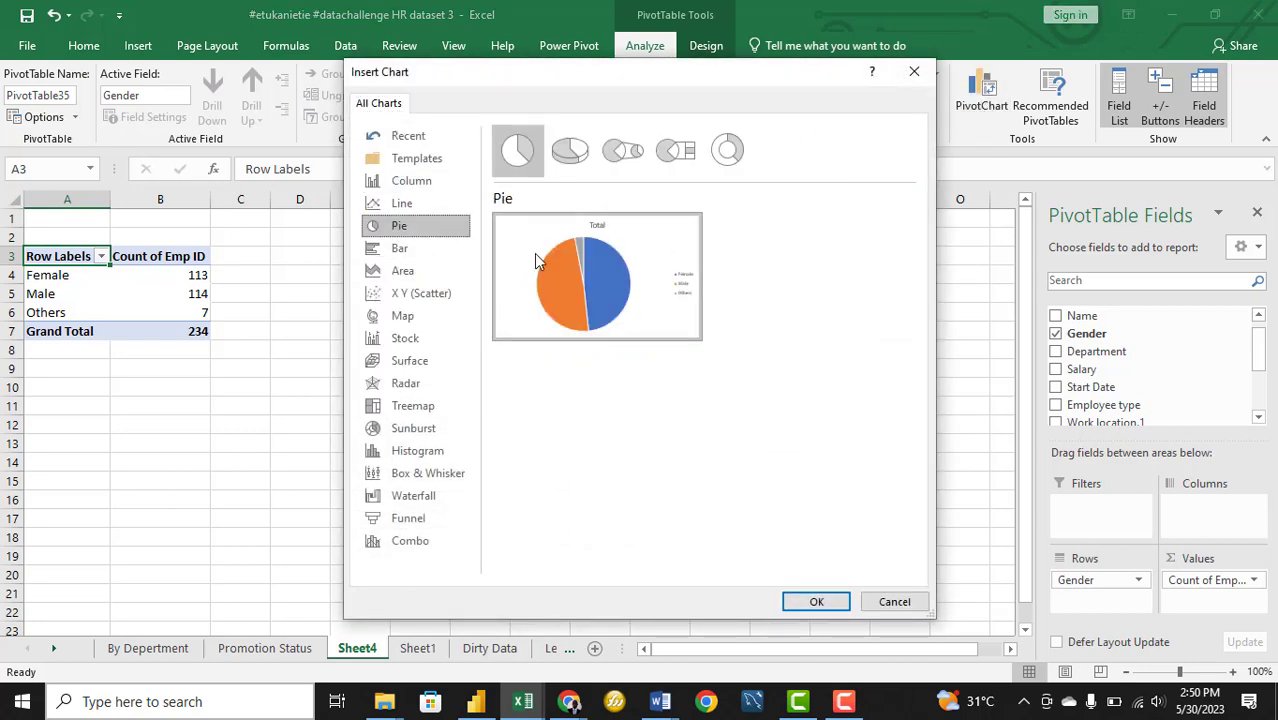
click(727, 150)
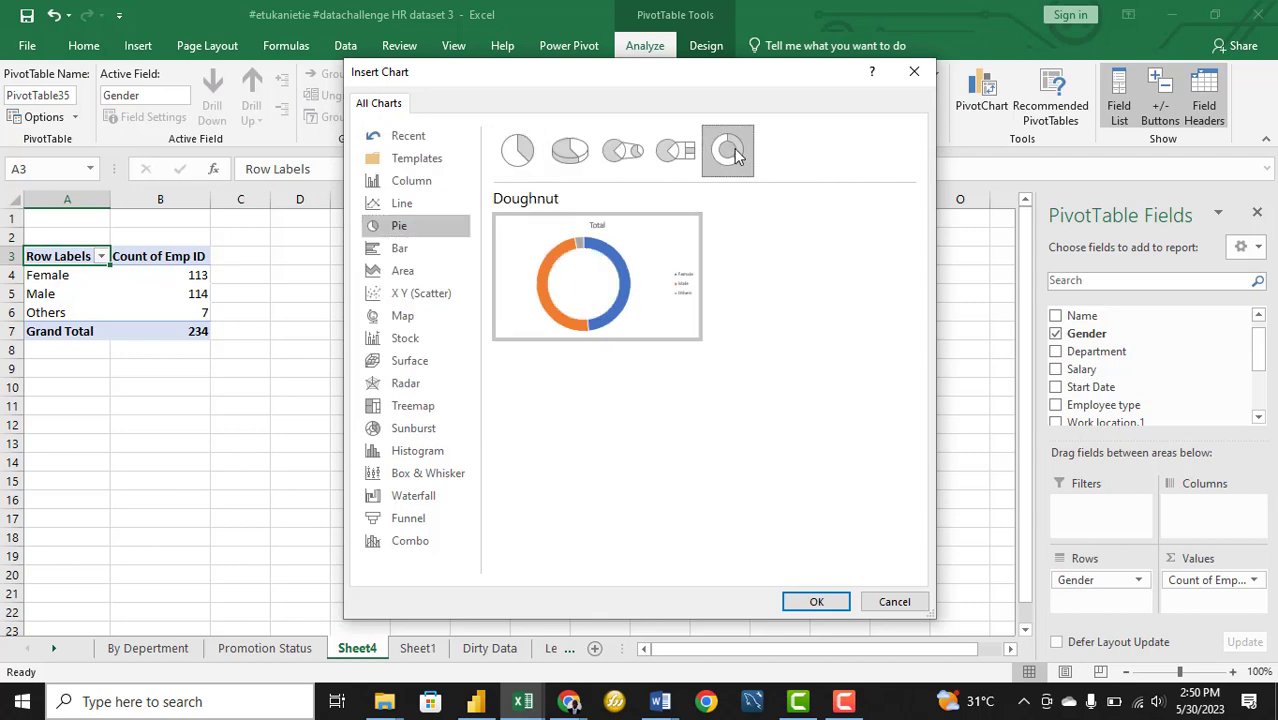
click(817, 602)
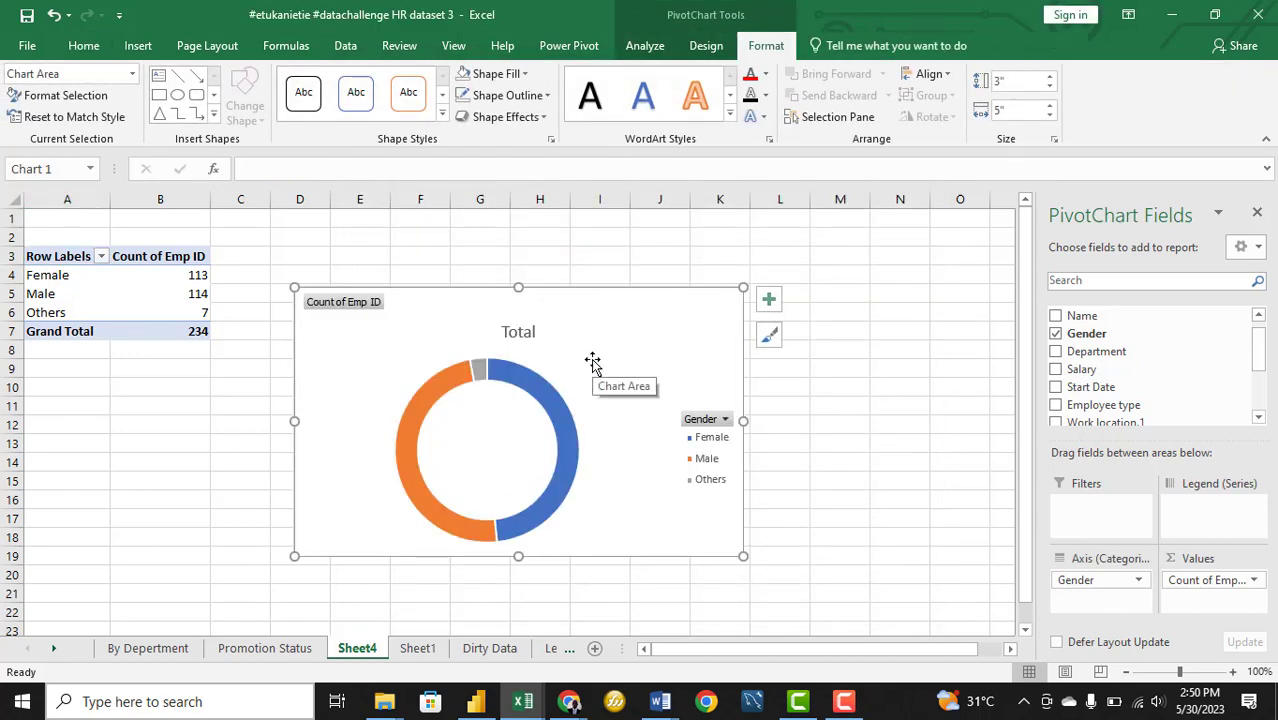
right_click(356, 305)
click(430, 512)
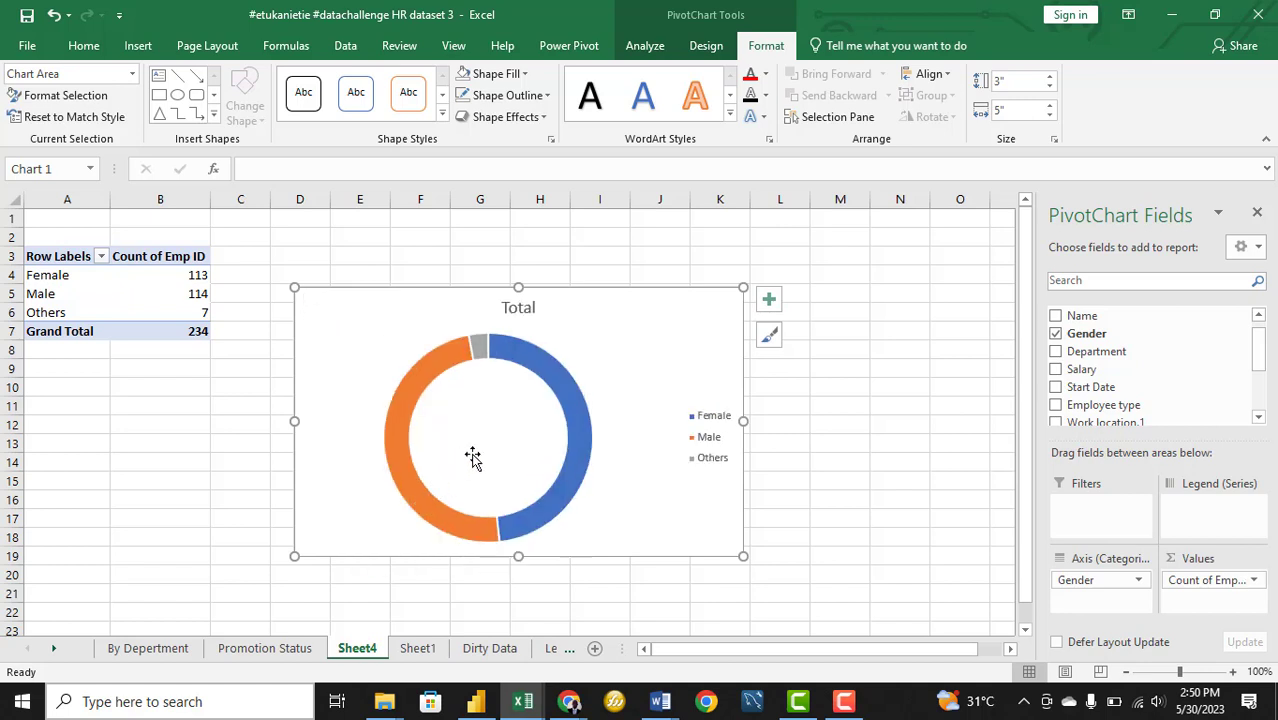
Set the doughnut hole size of the gender chart's data series to 52%
click(580, 428)
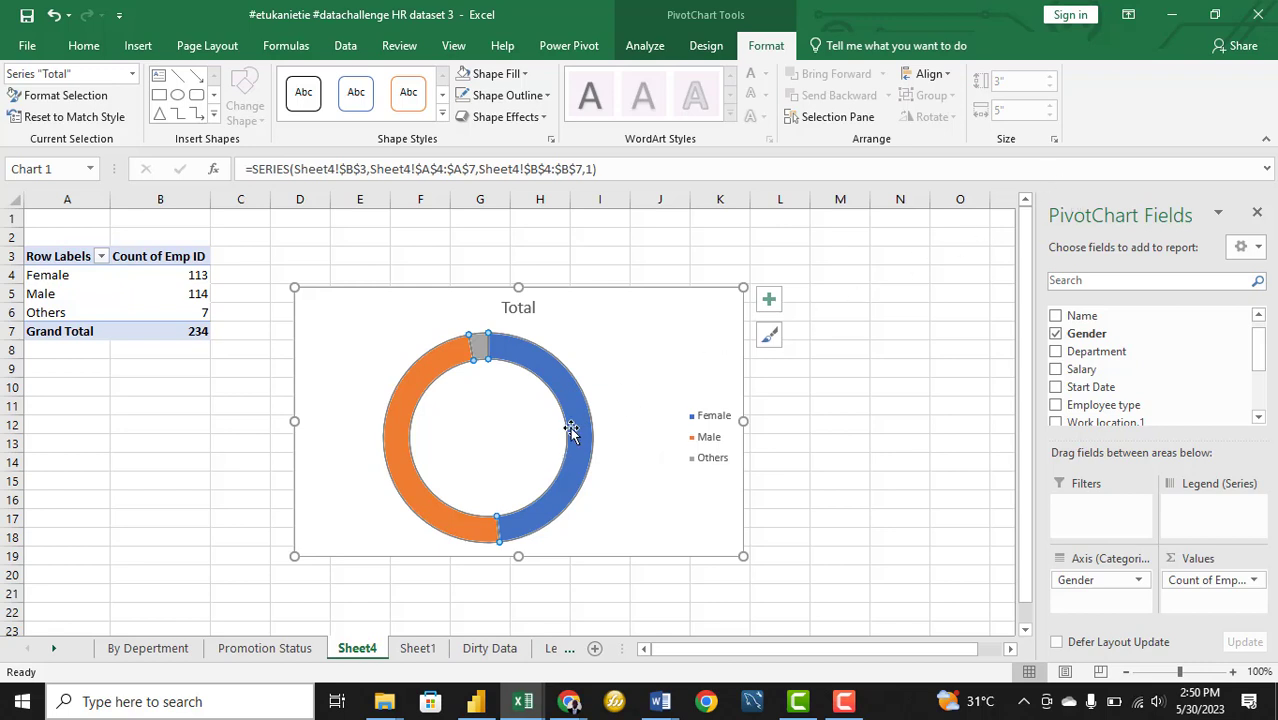
right_click(572, 432)
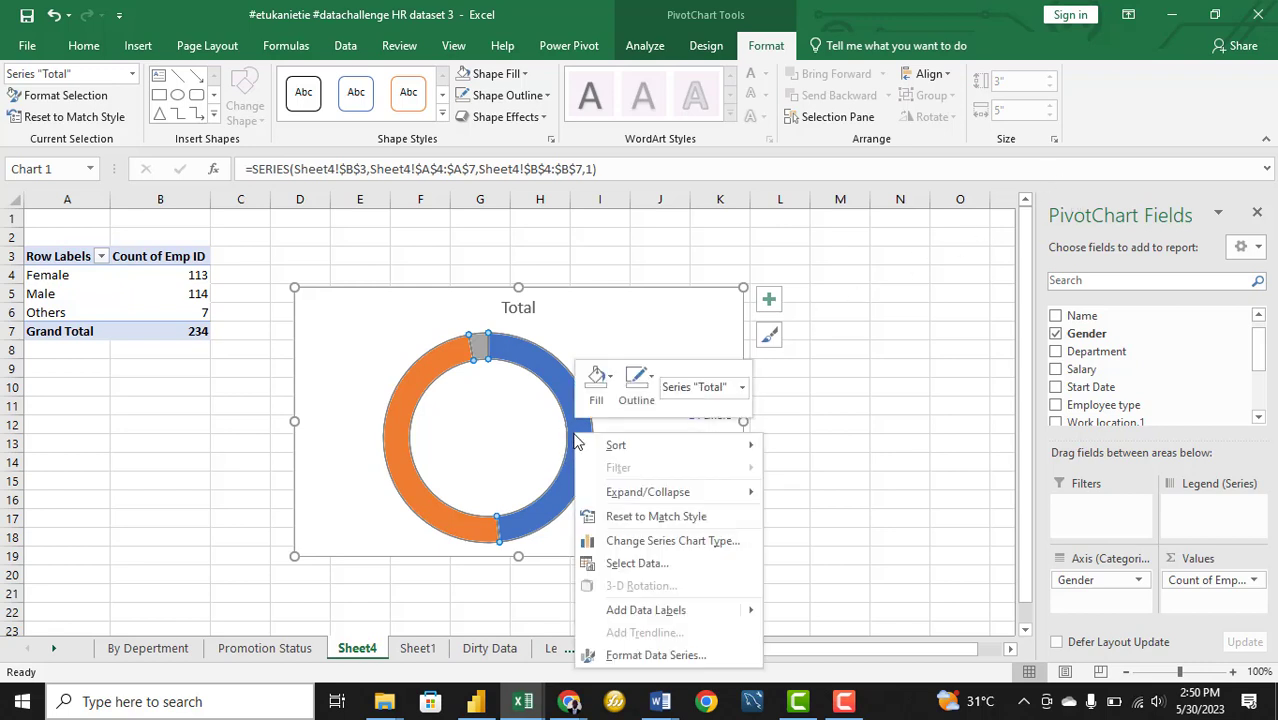
click(670, 654)
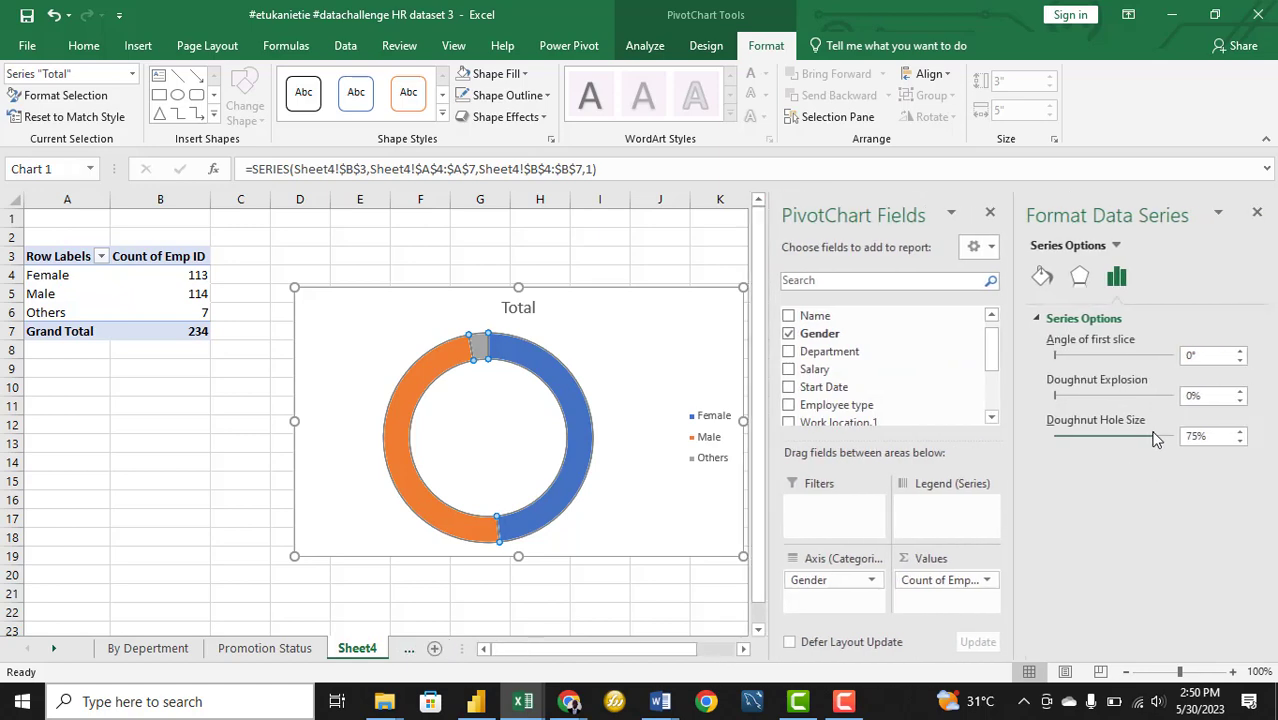
drag(1155, 440, 1122, 436)
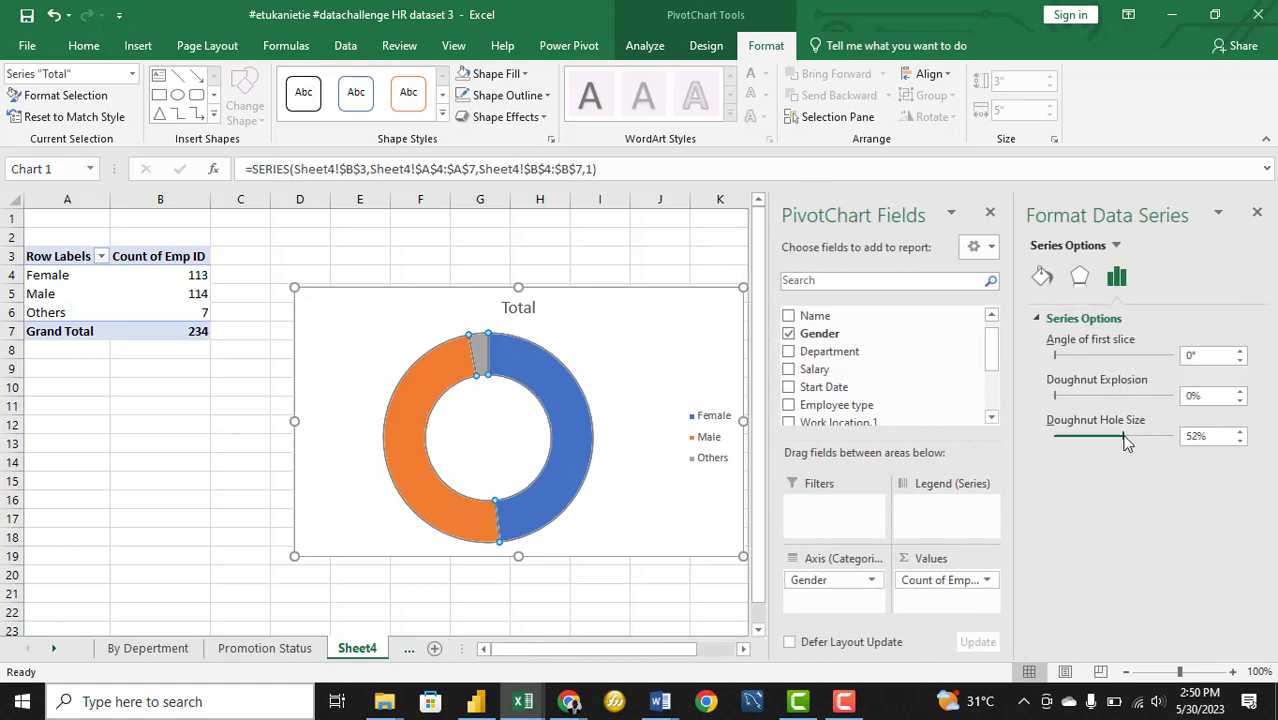
click(619, 259)
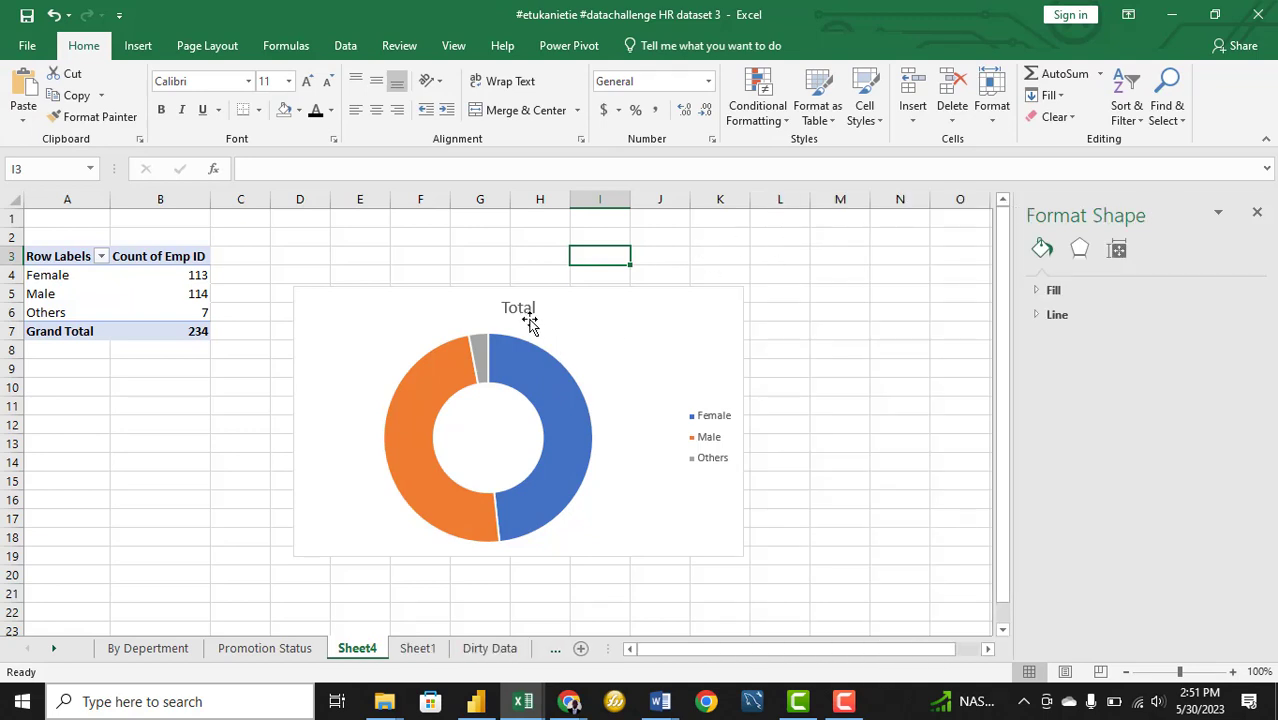
Change the doughnut chart's title to "By Gender" and close the title formatting options
double_click(530, 312)
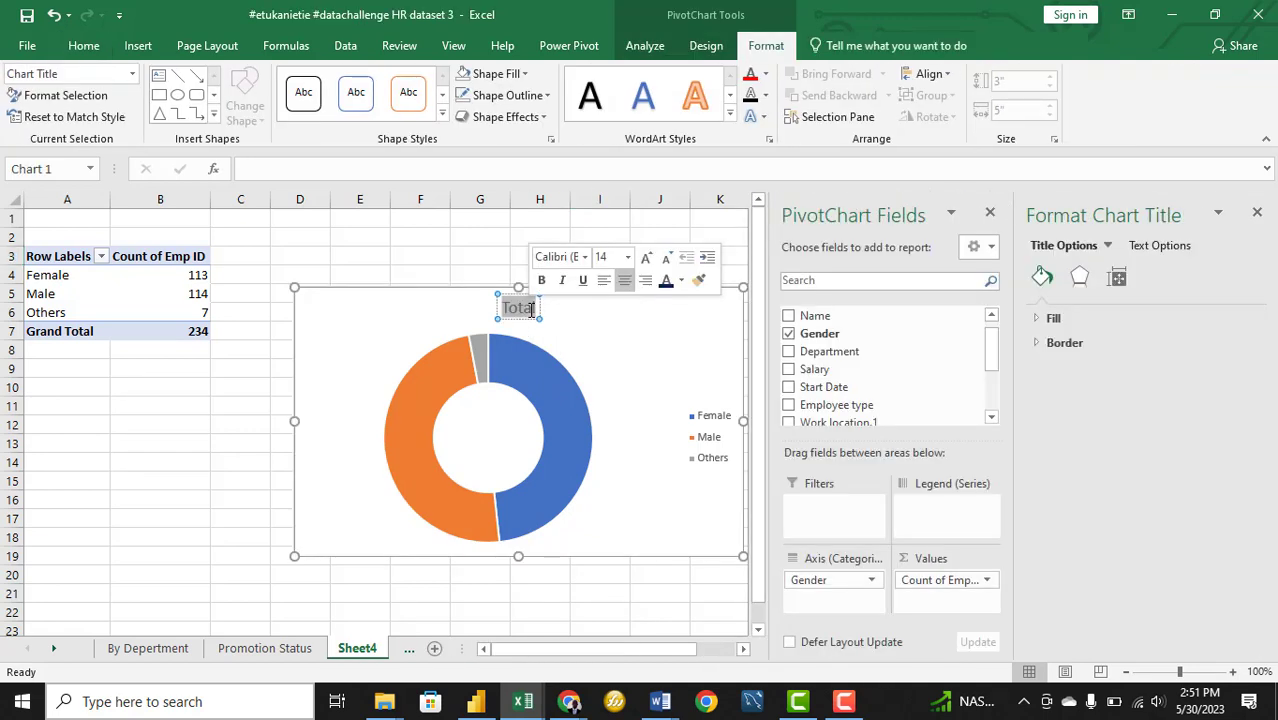
text(By Gender)
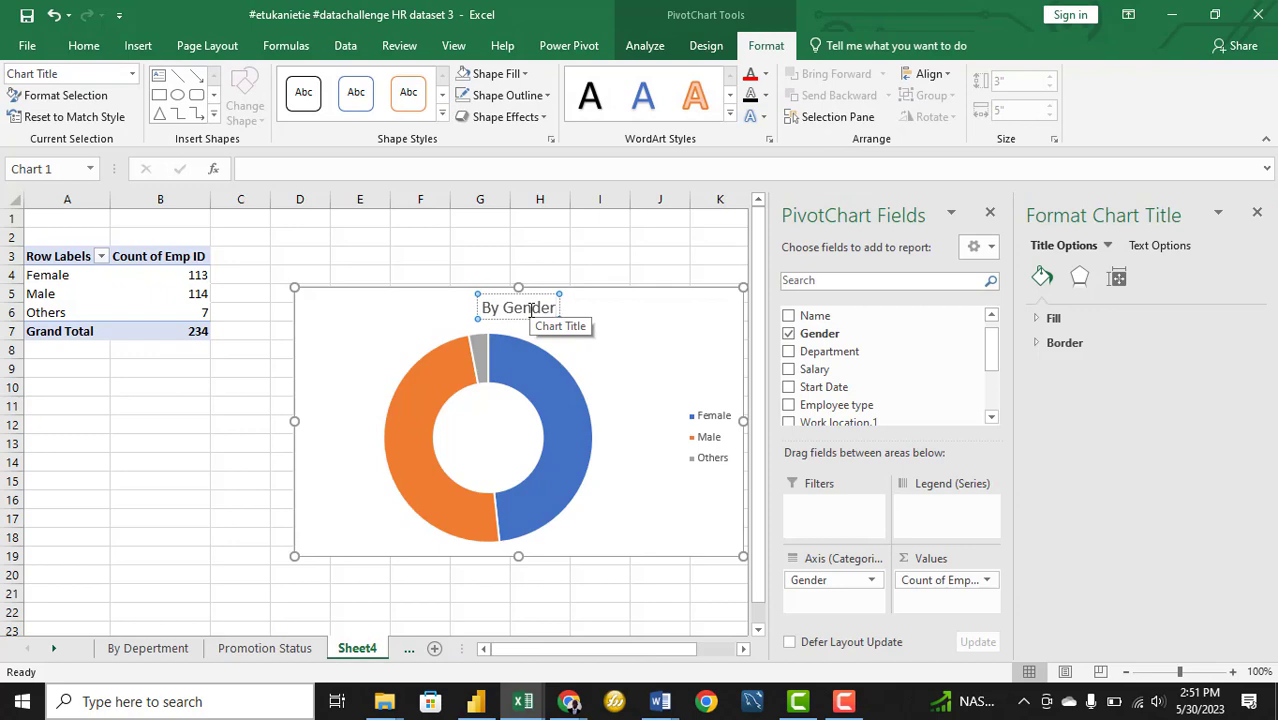
click(625, 253)
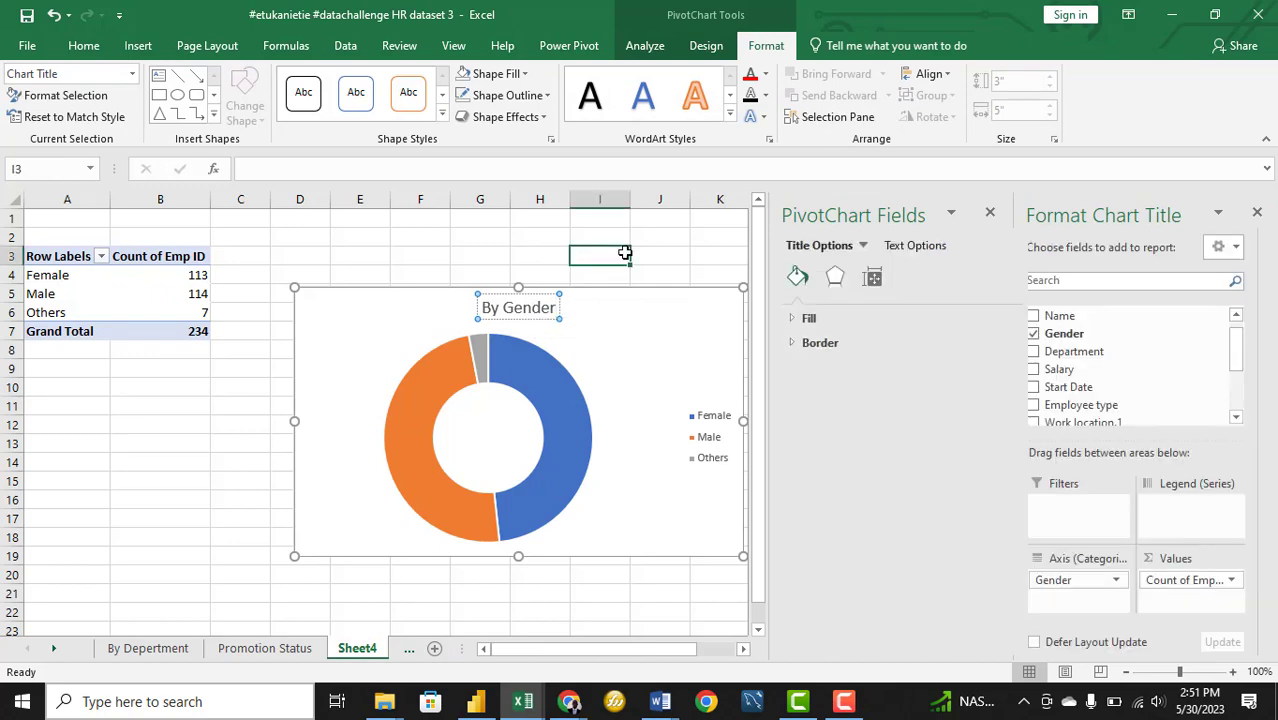
click(1257, 215)
Try plain data labels on the doughnut chart's slices
right_click(570, 464)
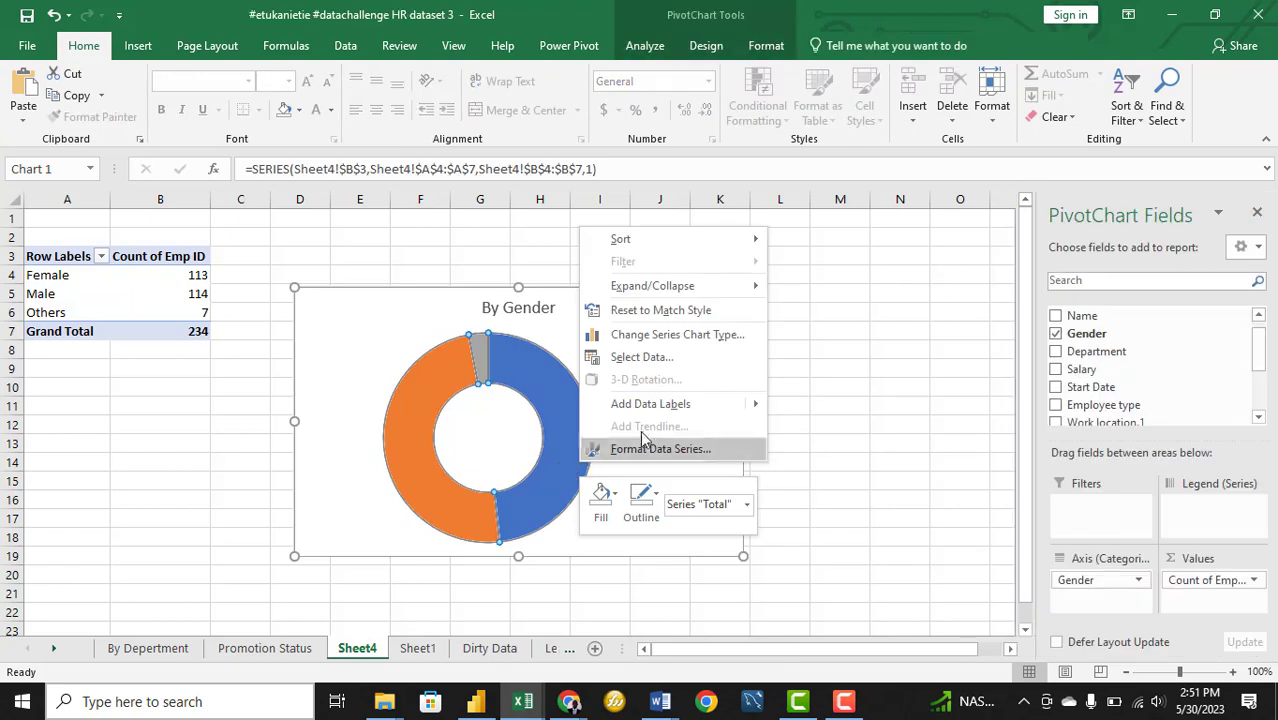
mouse_move(756, 404)
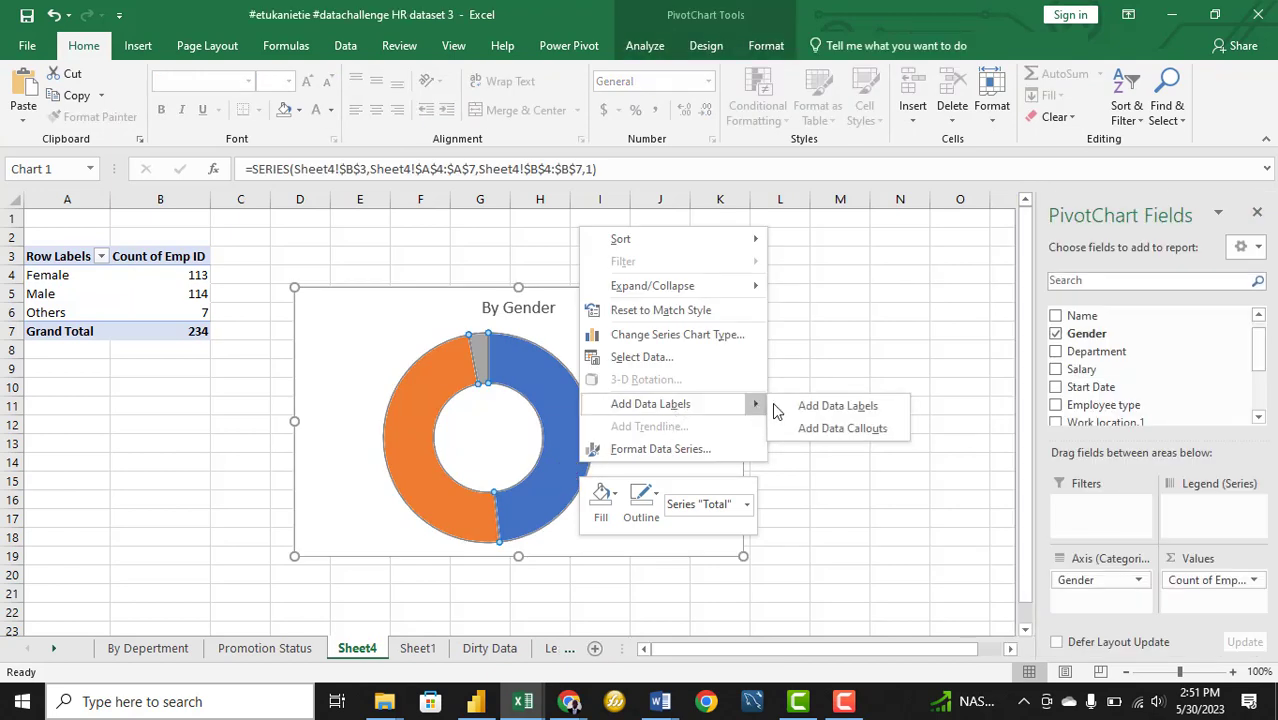
click(836, 404)
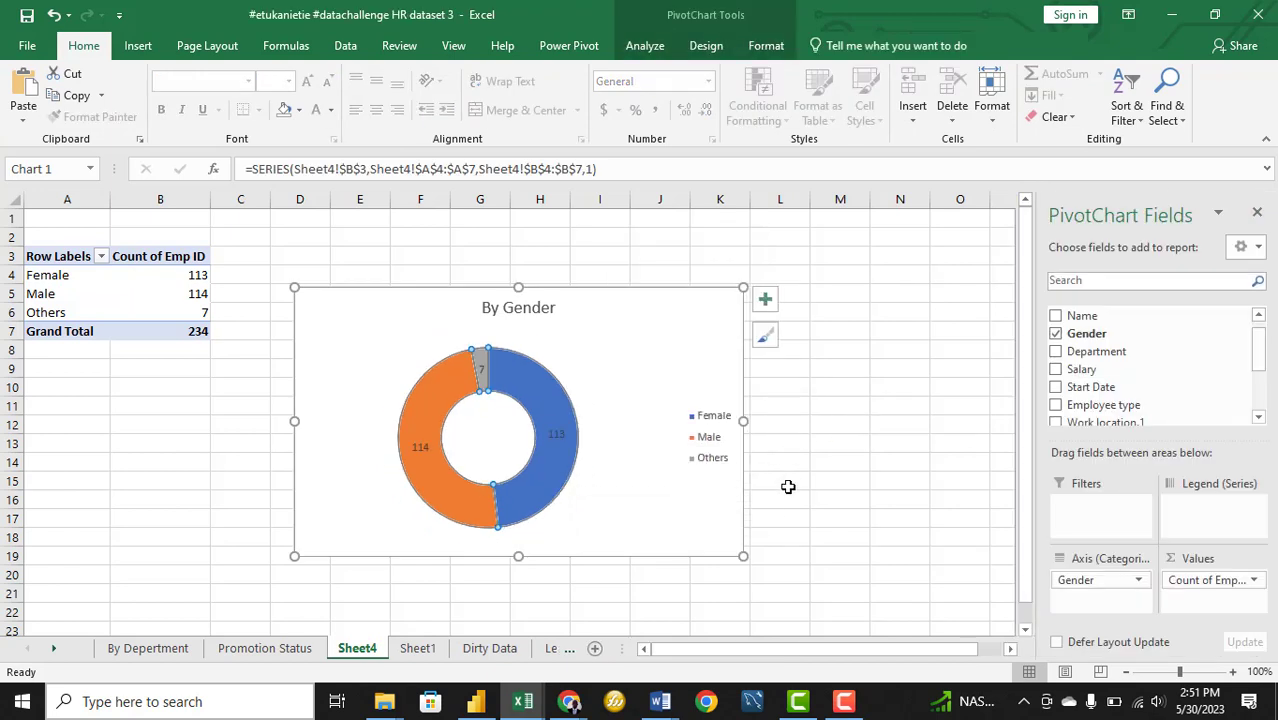
Look through the formatting options for the data series and data labels, close them and delete the plain labels
right_click(556, 437)
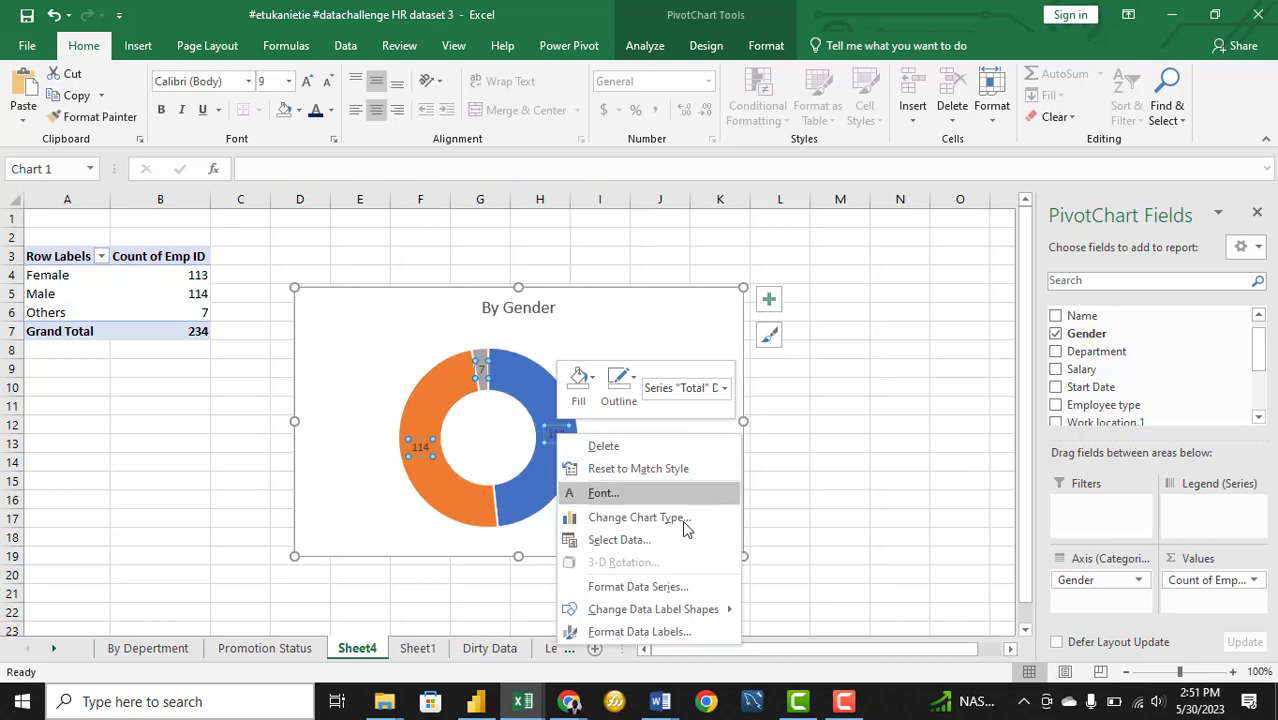
click(684, 580)
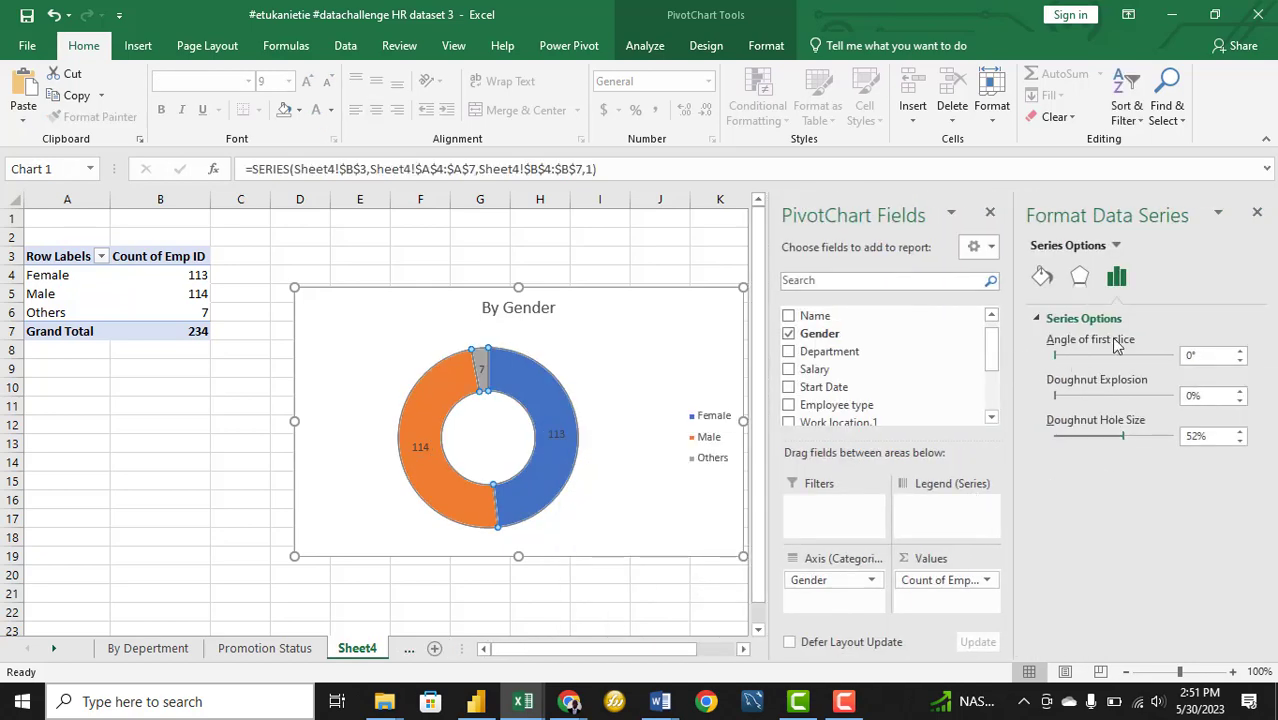
click(1079, 278)
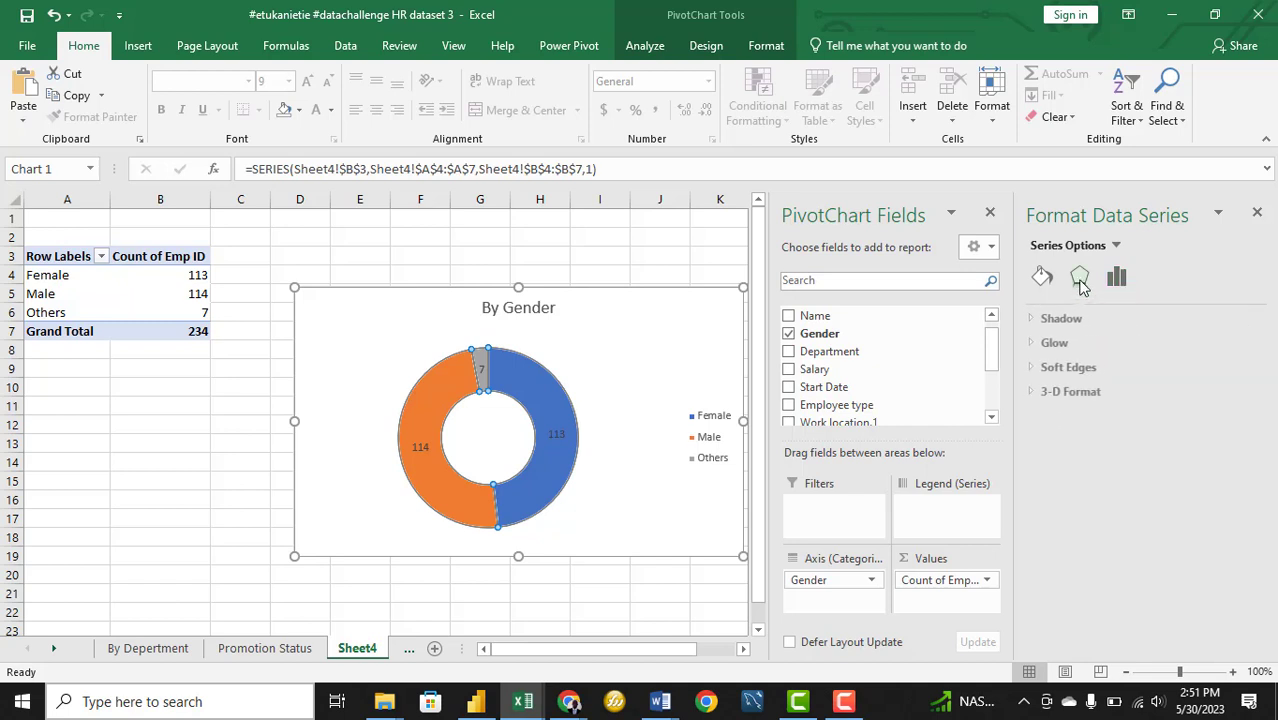
click(1042, 277)
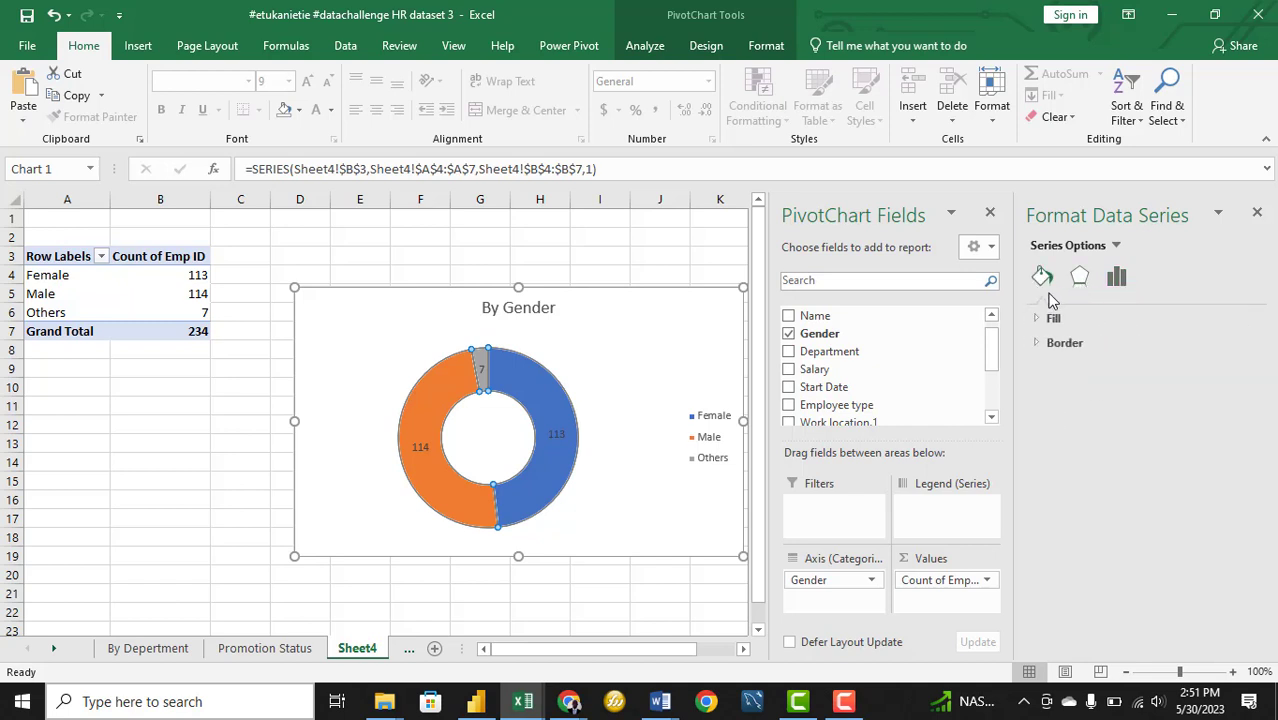
click(1080, 279)
click(1116, 277)
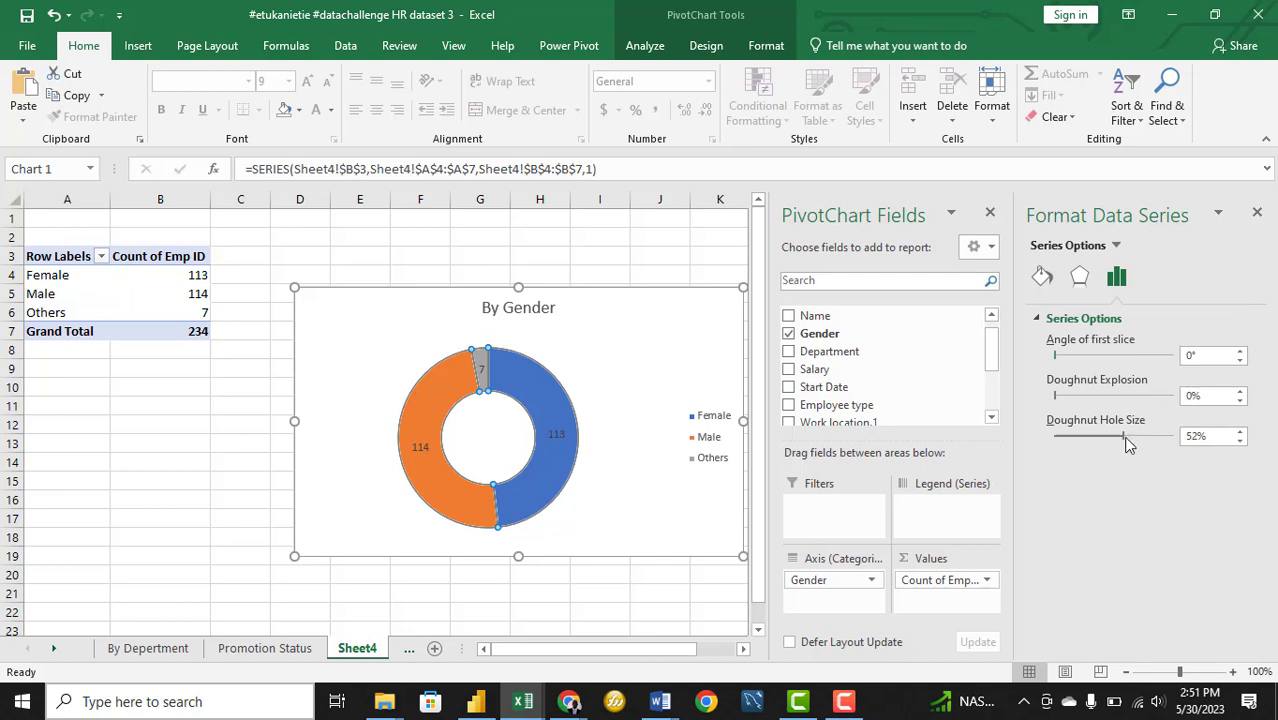
right_click(558, 436)
click(372, 377)
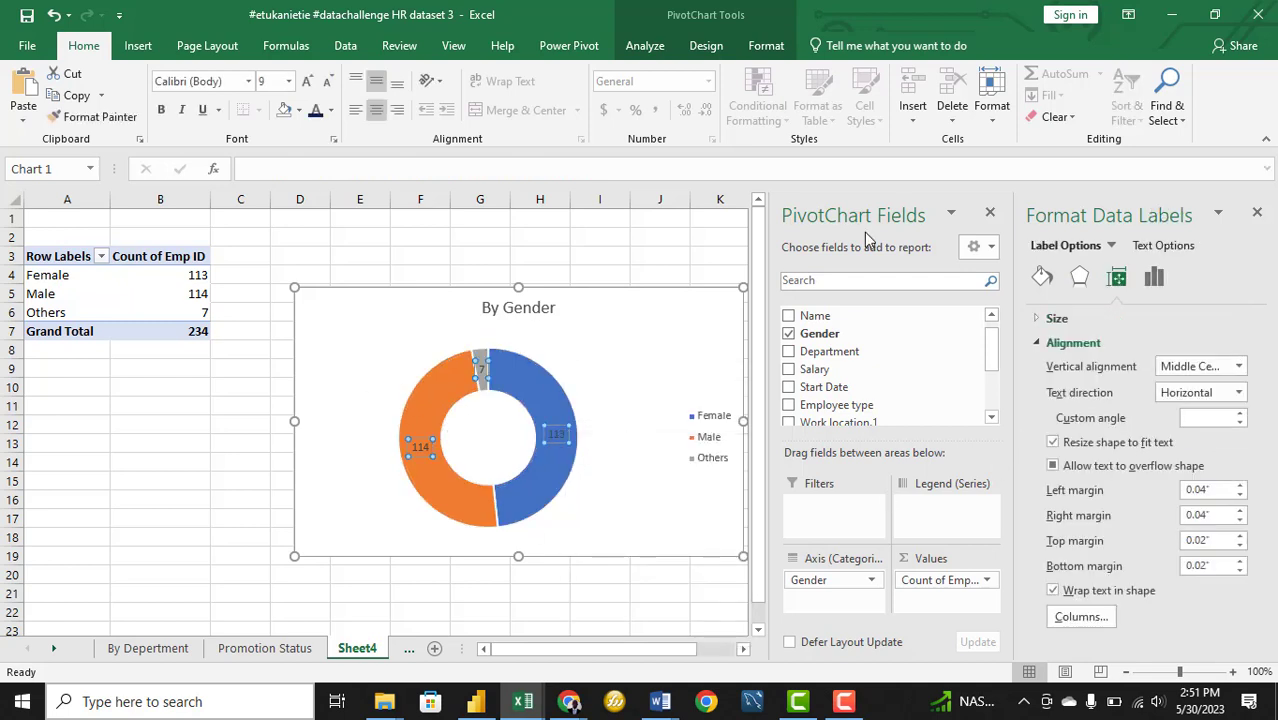
click(991, 216)
click(1257, 212)
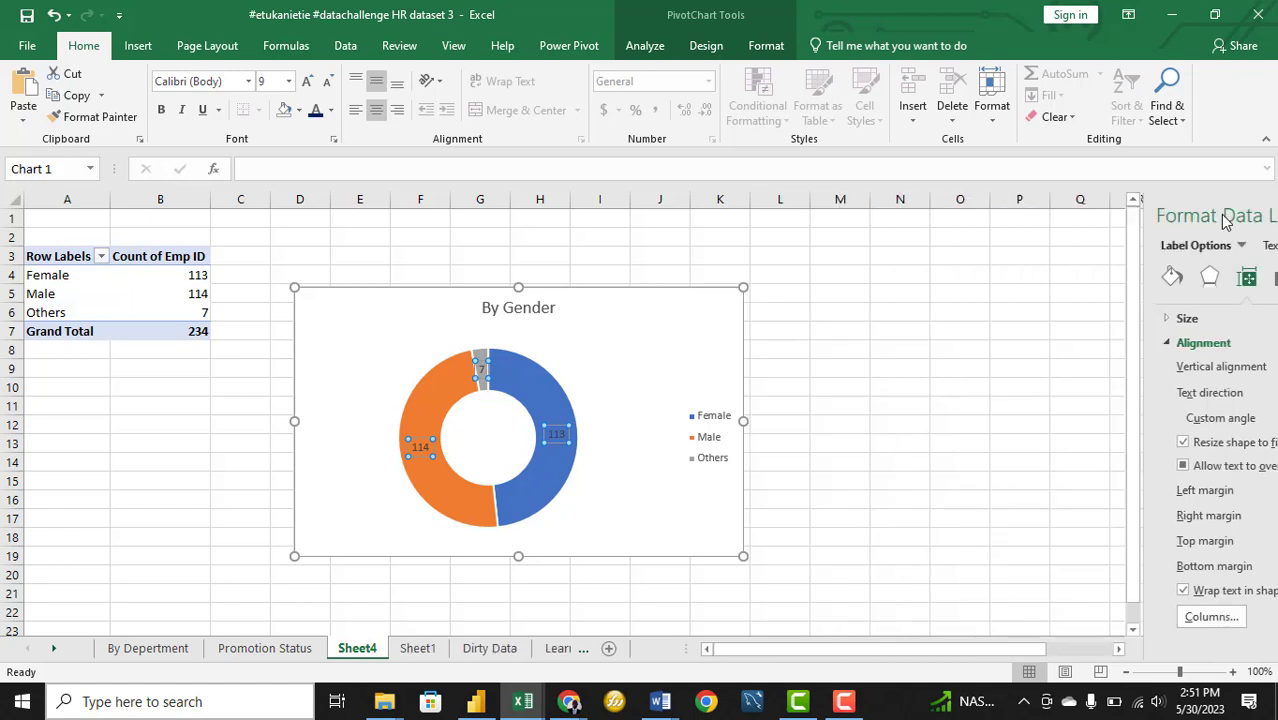
key(Delete)
Add data callouts to the doughnut chart and move the Female, Others and Male callouts outside the ring
right_click(588, 412)
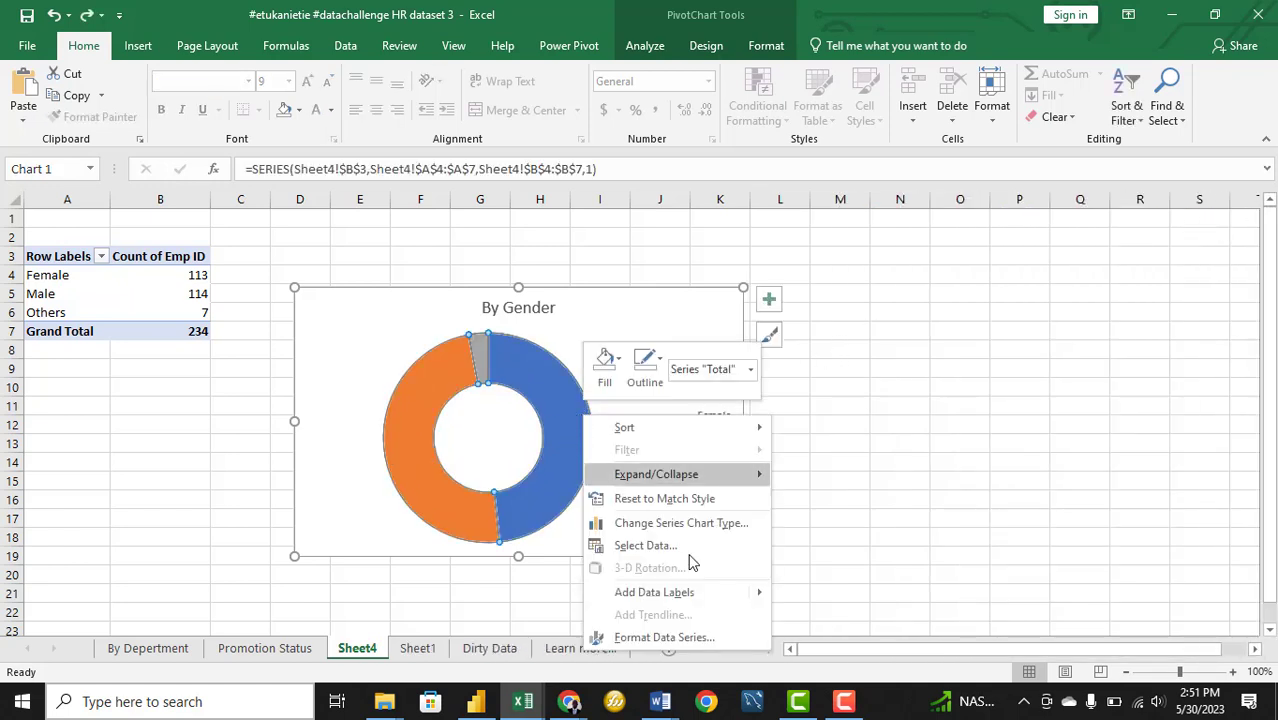
mouse_move(760, 596)
click(845, 615)
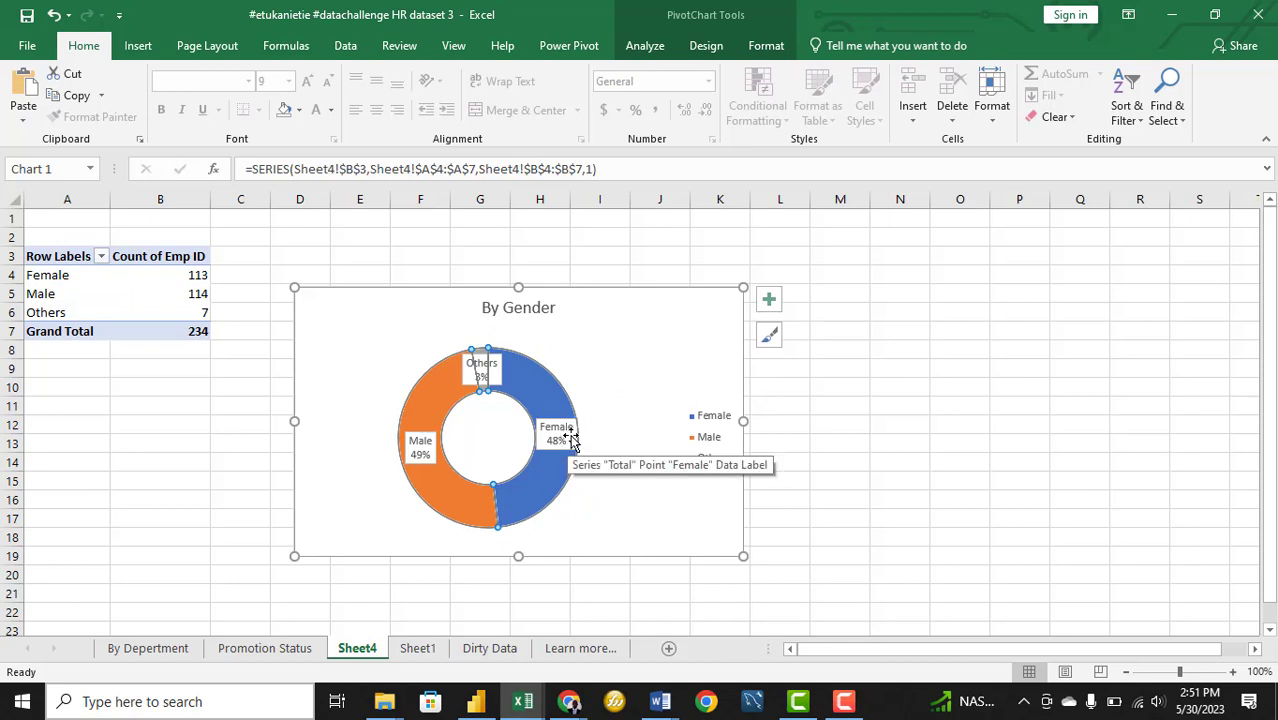
drag(565, 434, 616, 434)
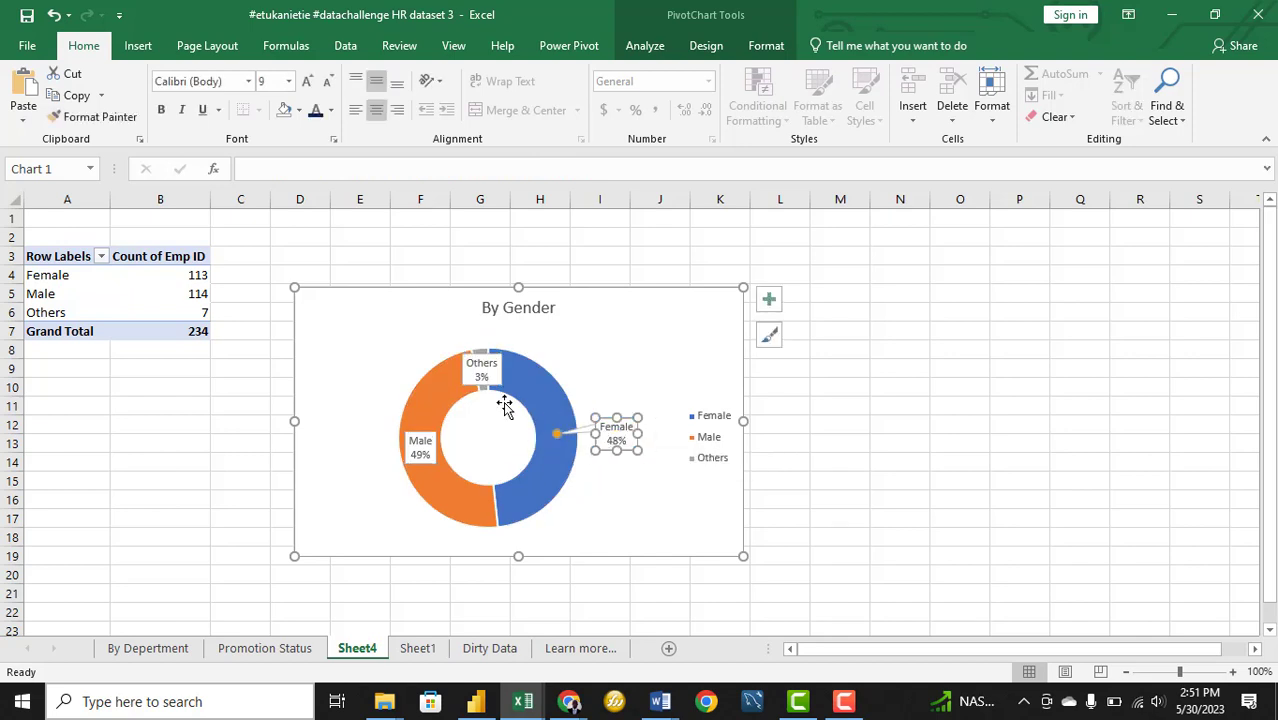
drag(490, 375, 452, 326)
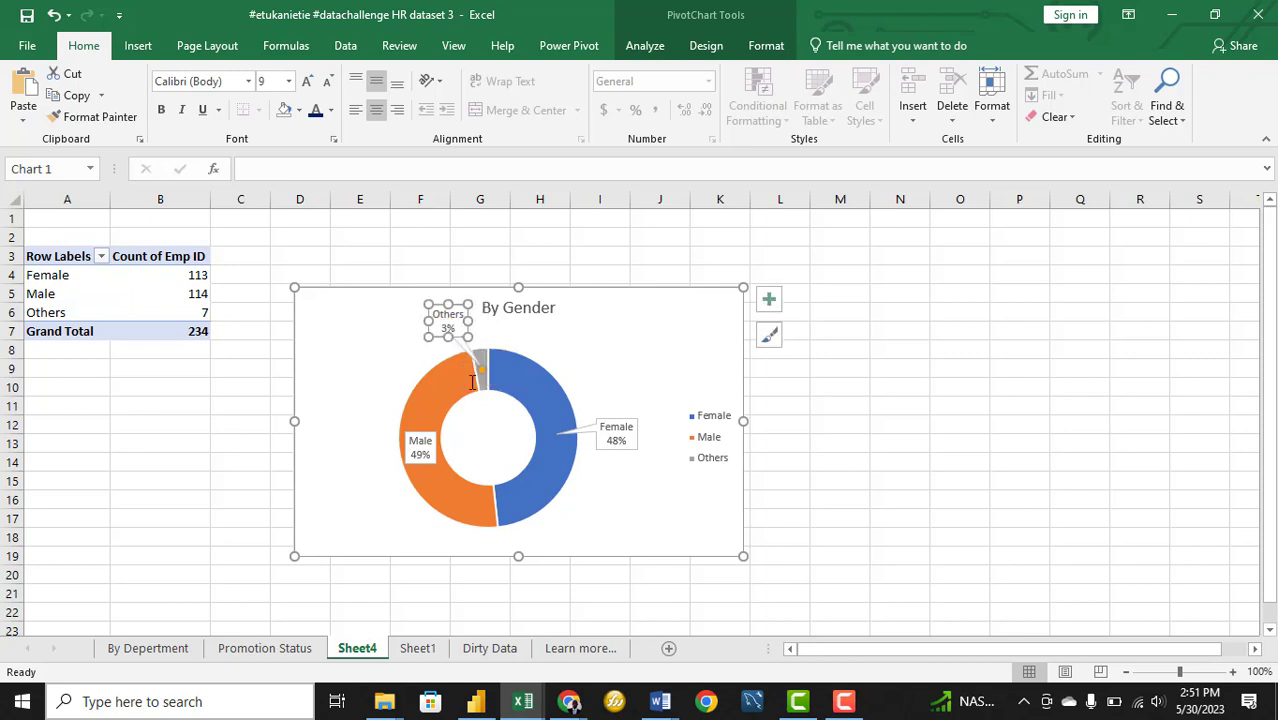
drag(420, 450, 370, 447)
click(353, 395)
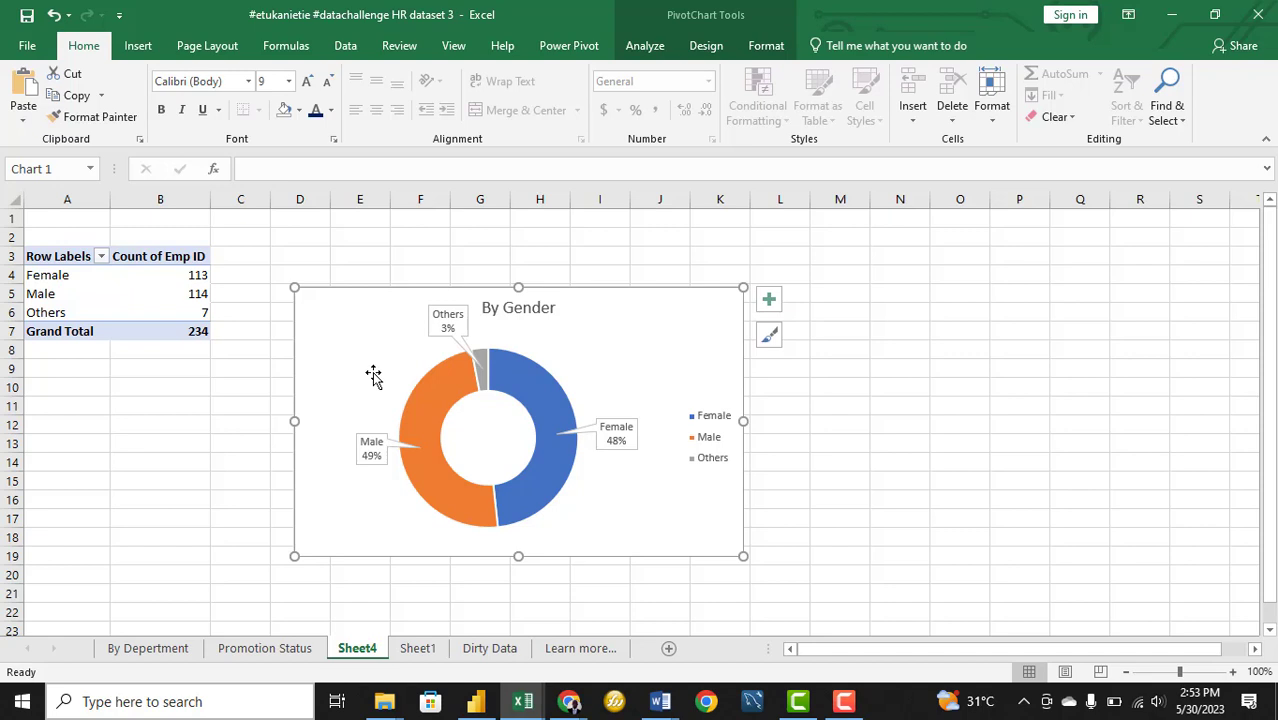
Rename the worksheet Sheet4 as "By Gender"
right_click(357, 646)
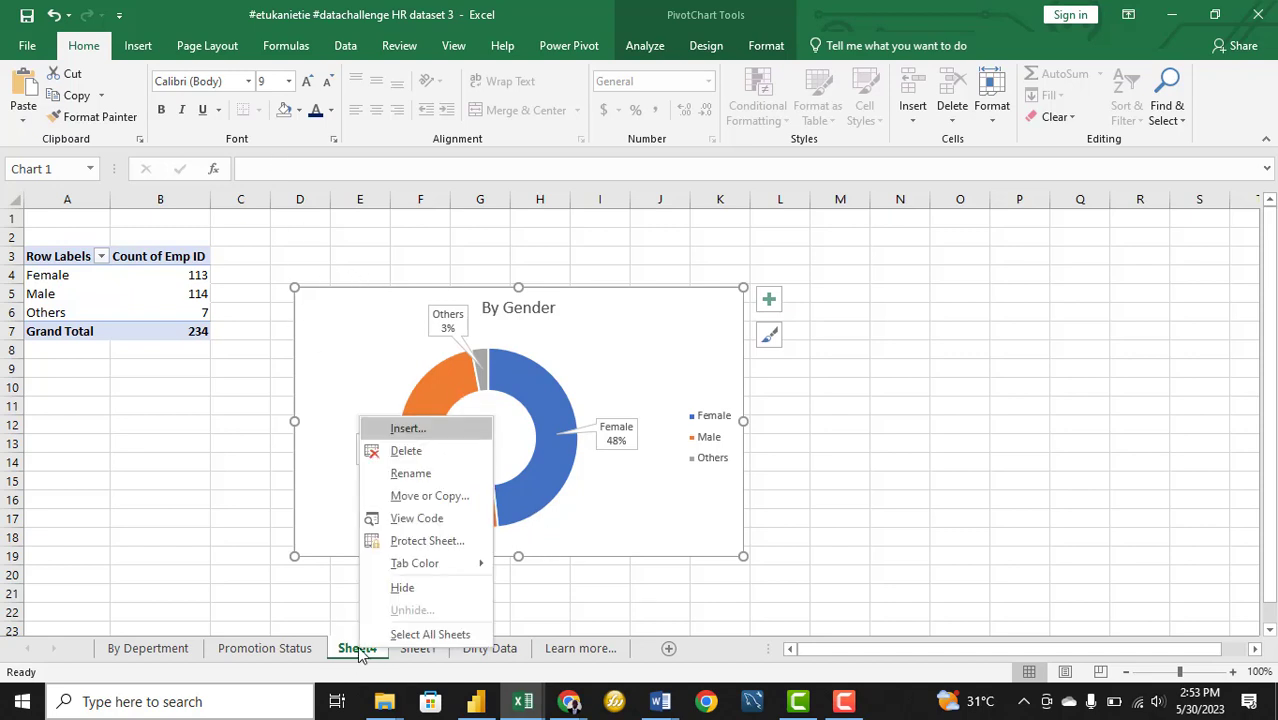
click(440, 476)
text(By Ge)
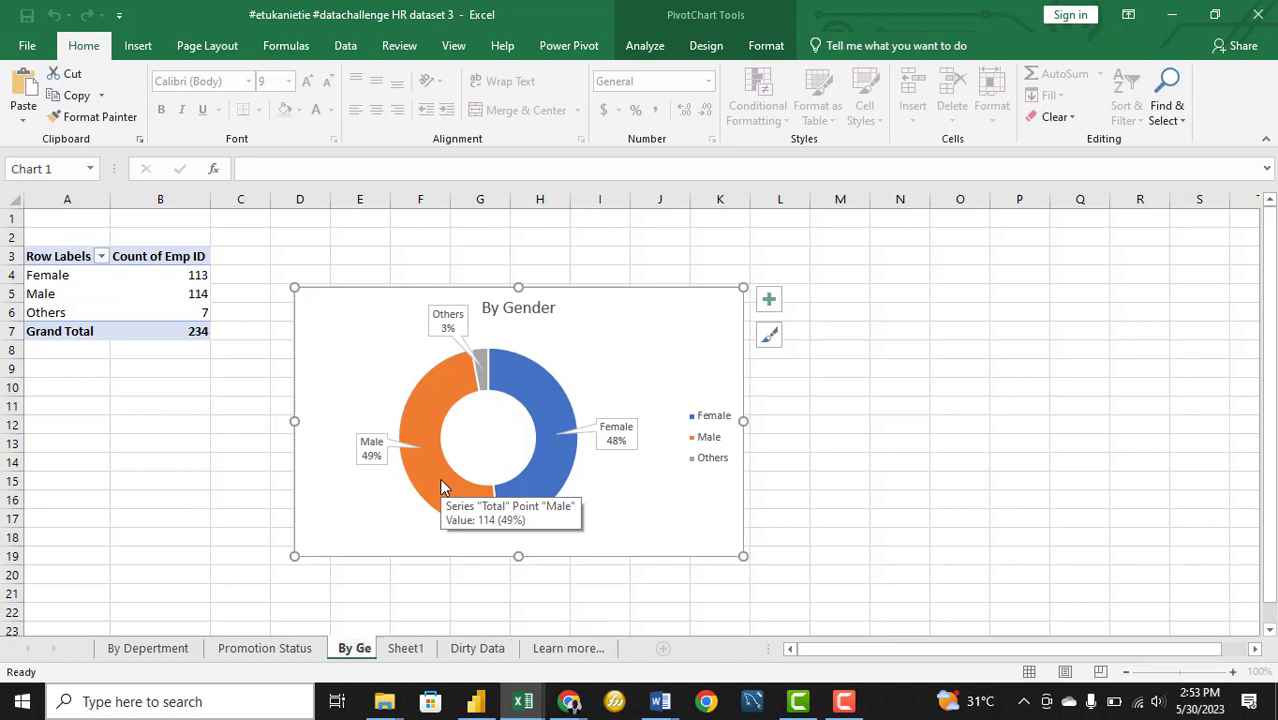
text(nder)
key(Return)
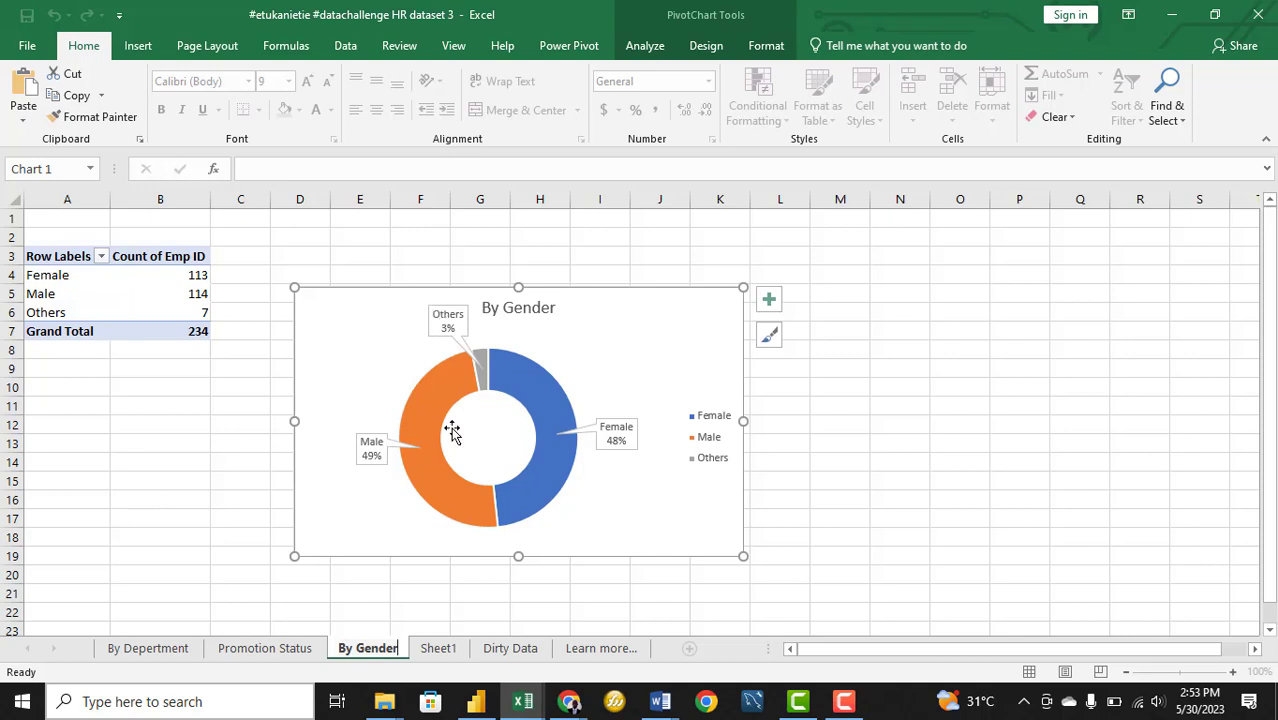
Switch to Power BI to check the By Location visual and return to the HR dataset workbook in Excel
click(479, 703)
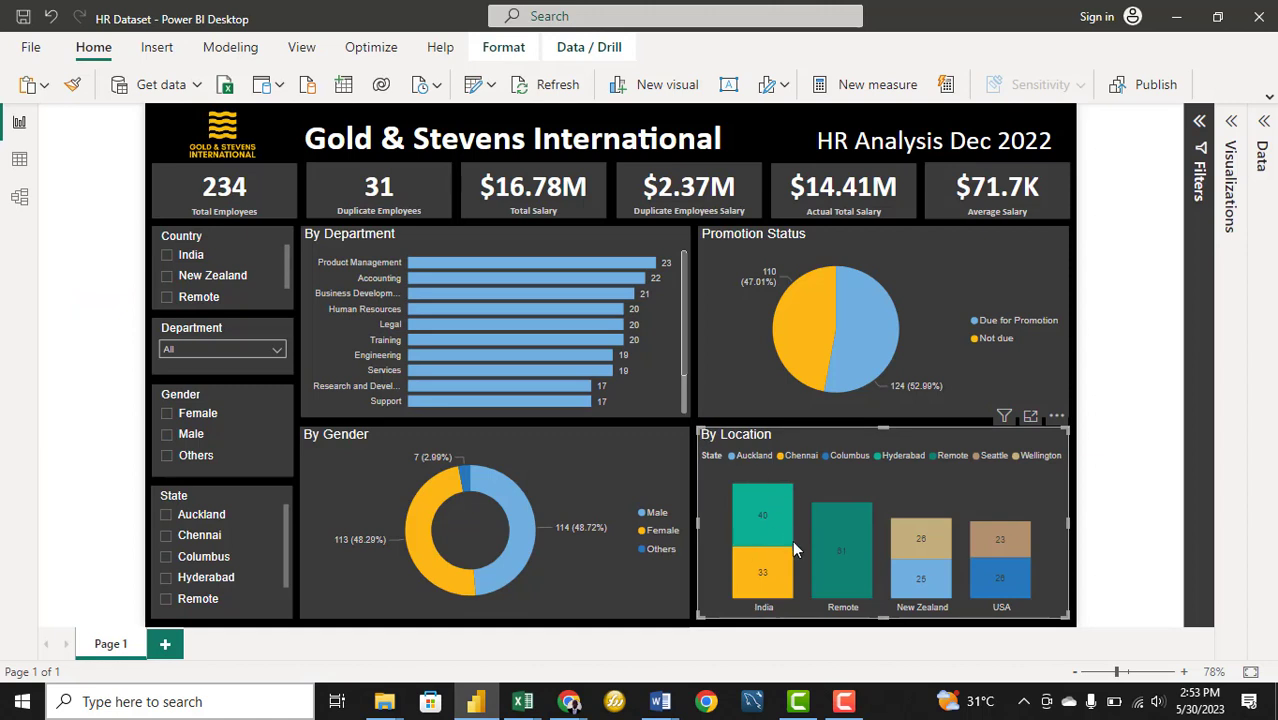
mouse_move(730, 498)
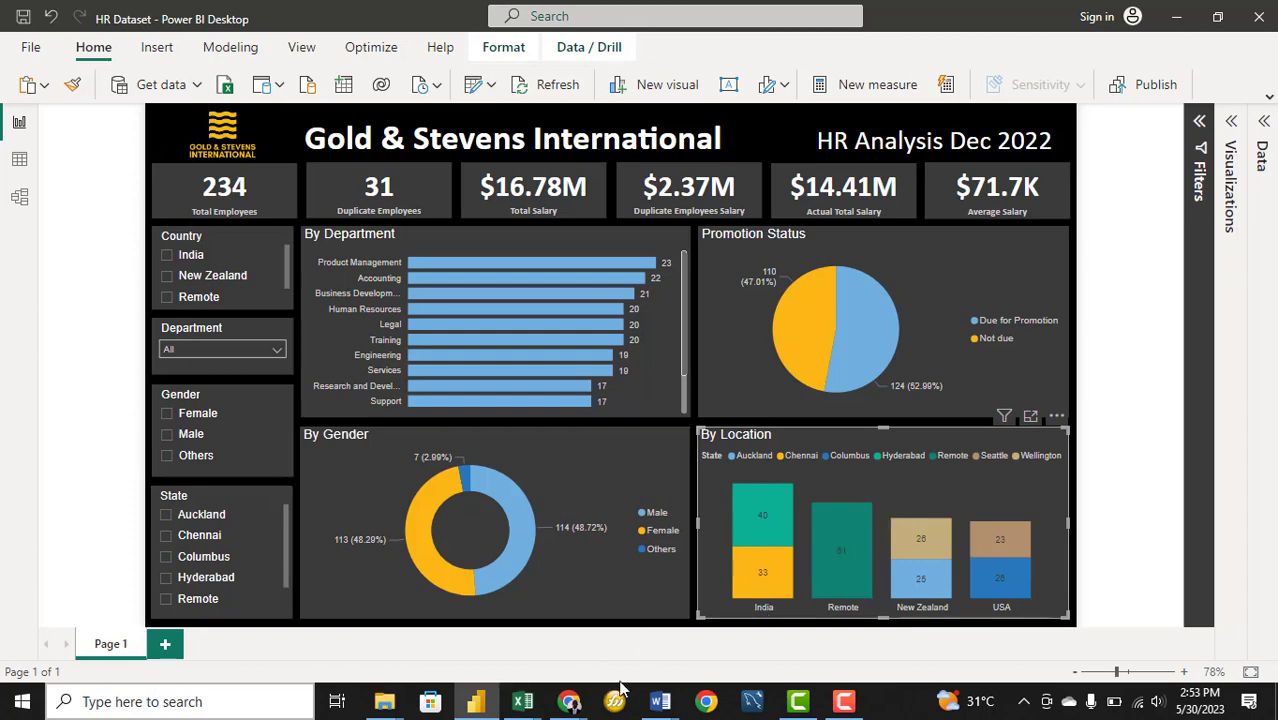
mouse_move(522, 701)
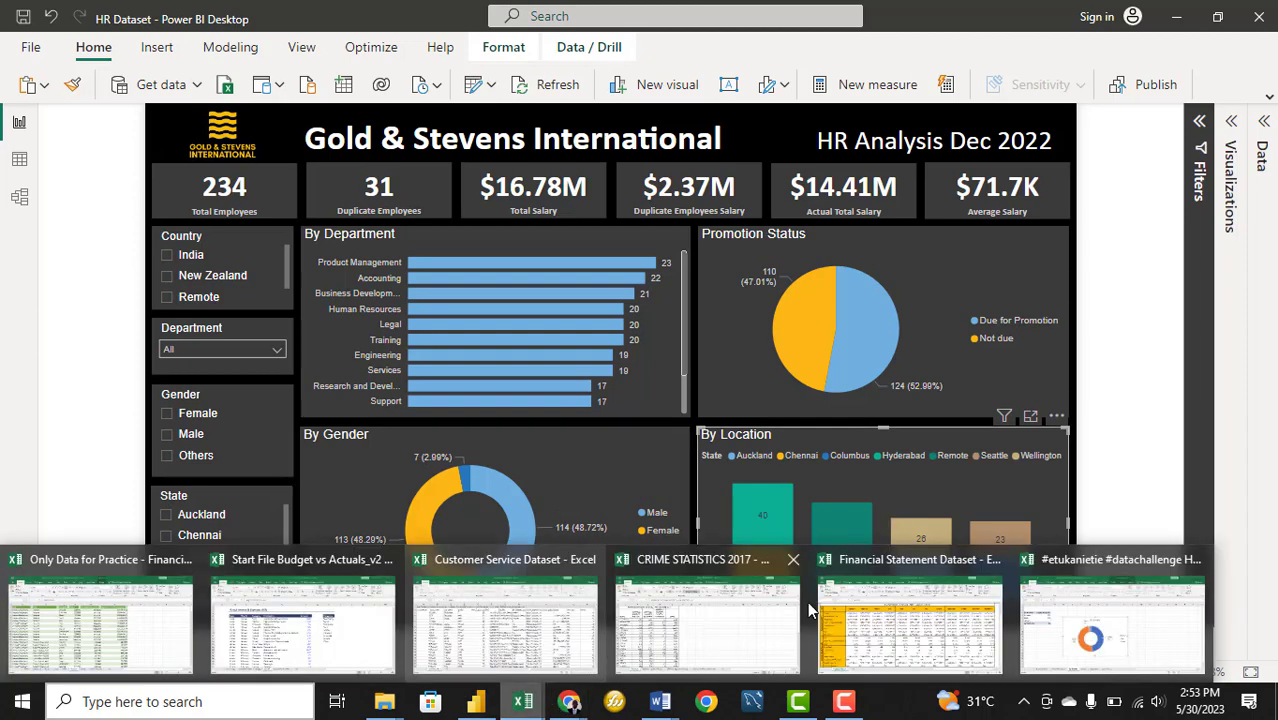
click(1080, 635)
Create a PivotTable from the Sheet1 table on a new worksheet with the count of Emp ID as values
click(438, 648)
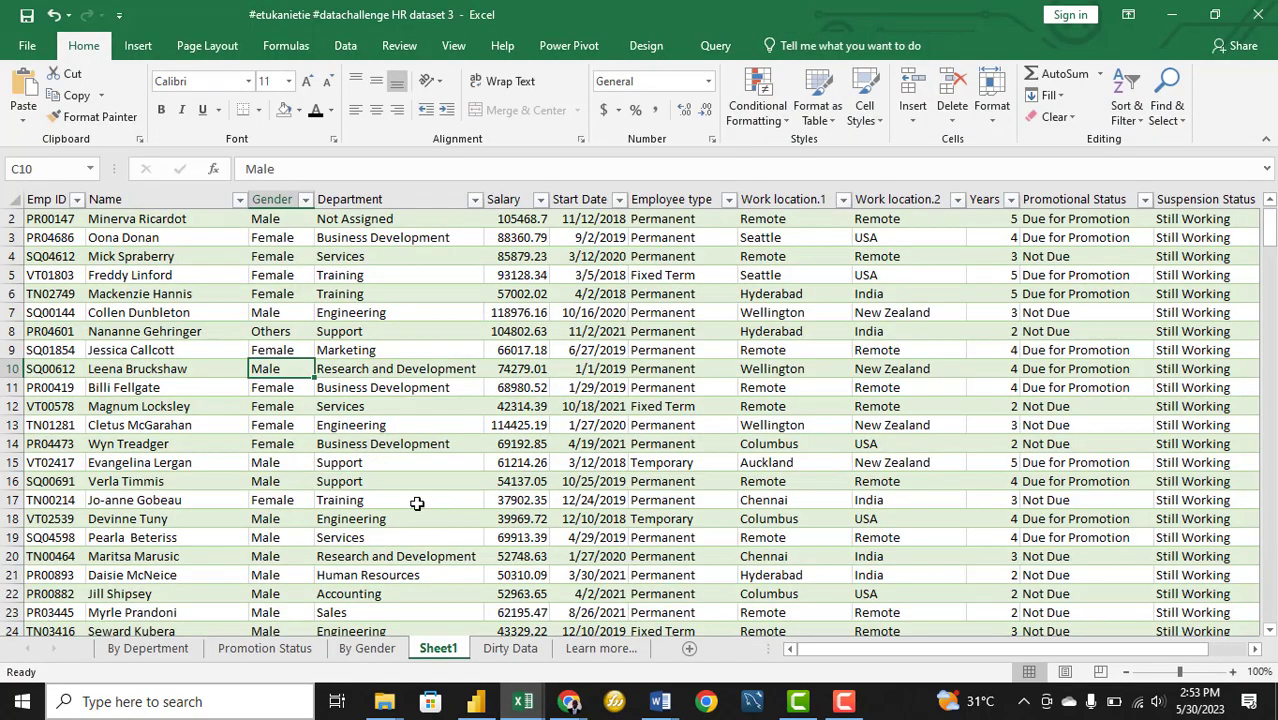
click(284, 450)
click(137, 45)
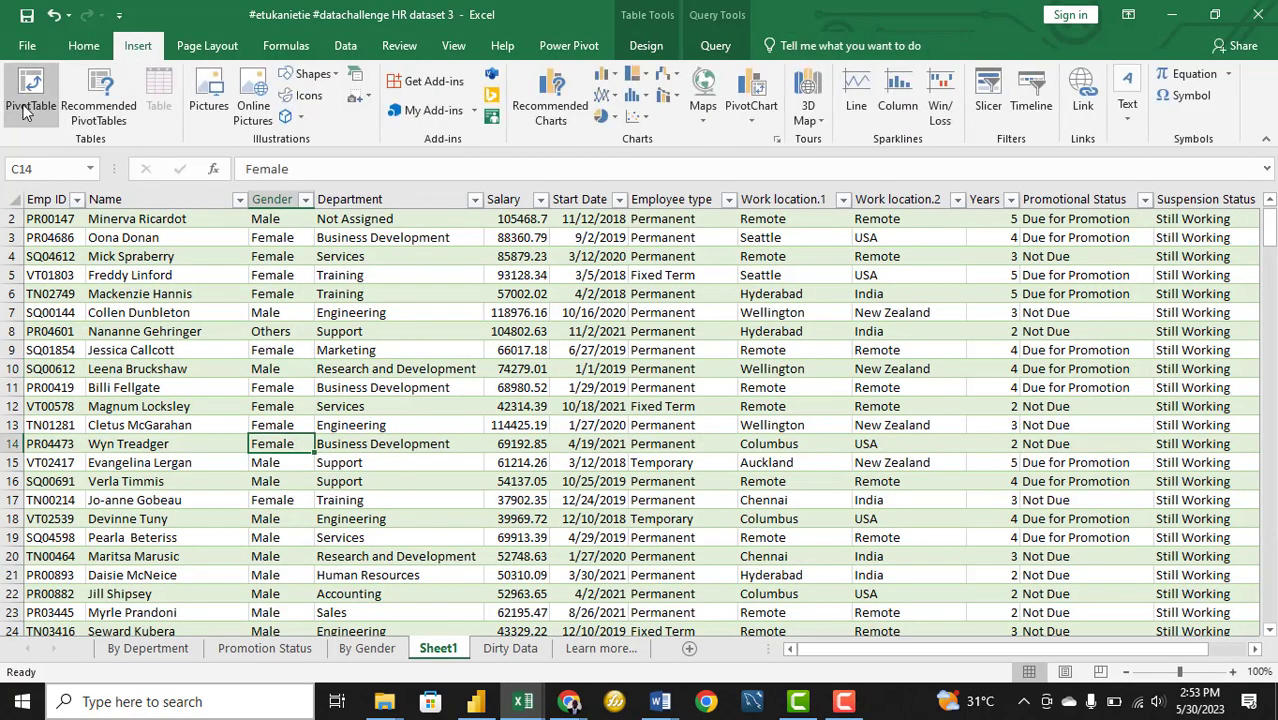
click(30, 95)
click(648, 549)
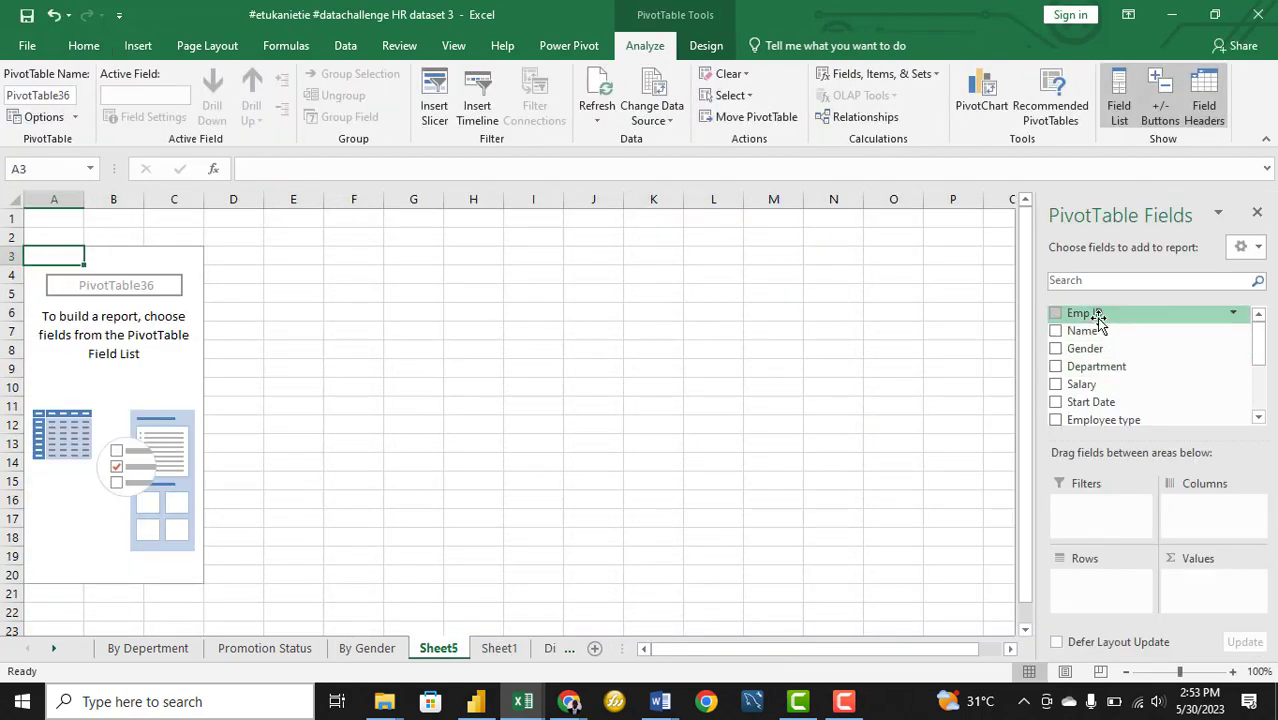
drag(1078, 313, 1222, 592)
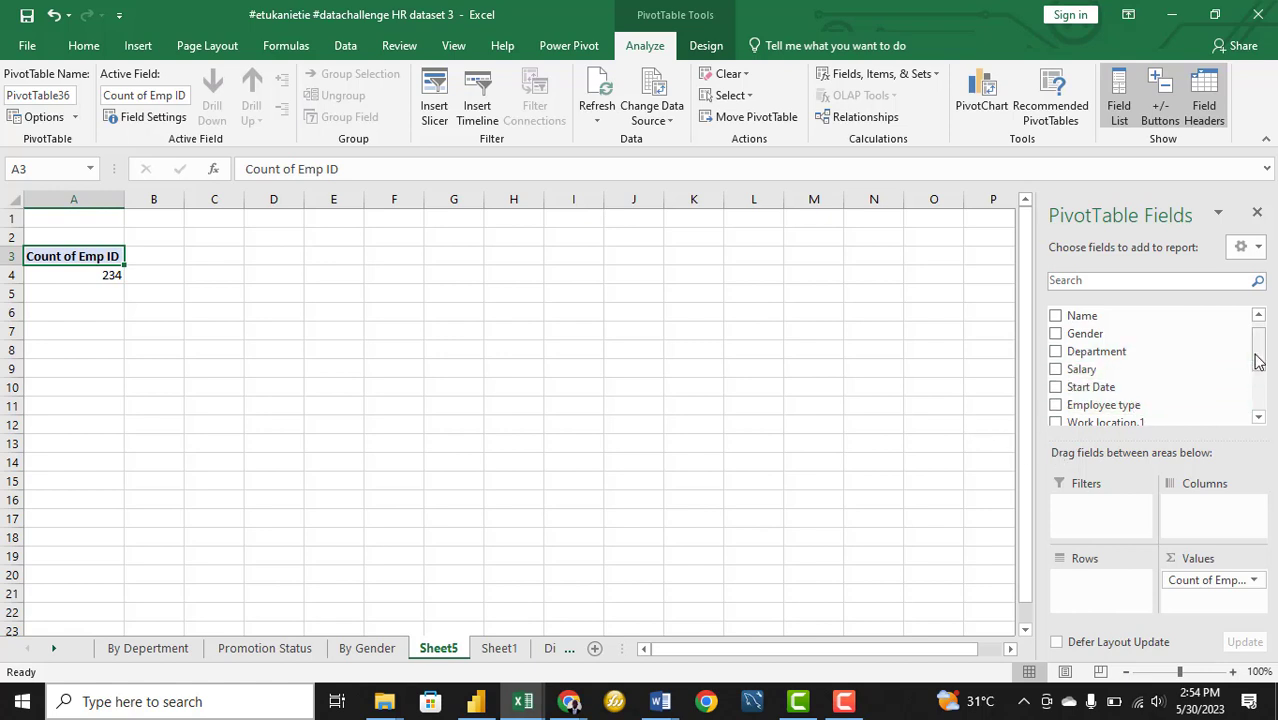
mouse_move(1258, 362)
mouse_down()
mouse_move(1264, 405)
mouse_move(1272, 348)
mouse_move(1277, 374)
mouse_up()
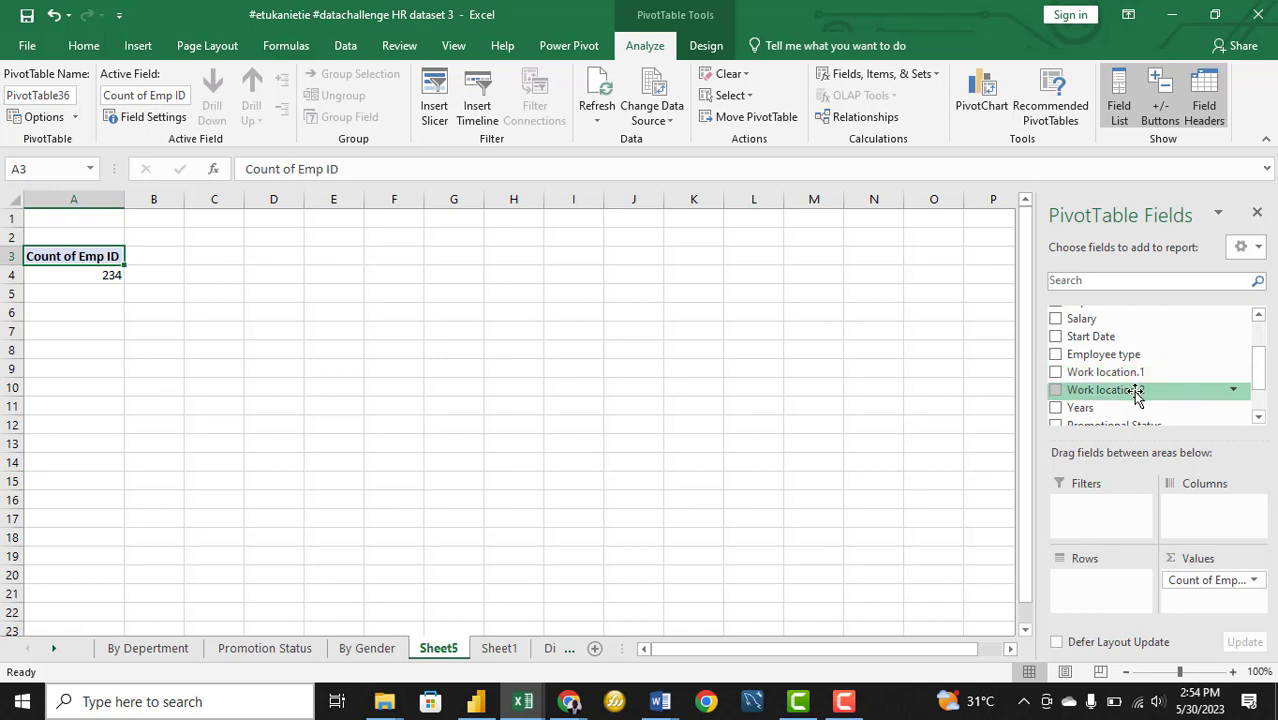
Add Work location.2 to the pivot table's rows and nest Work location.1 beneath it
drag(1133, 390, 1095, 578)
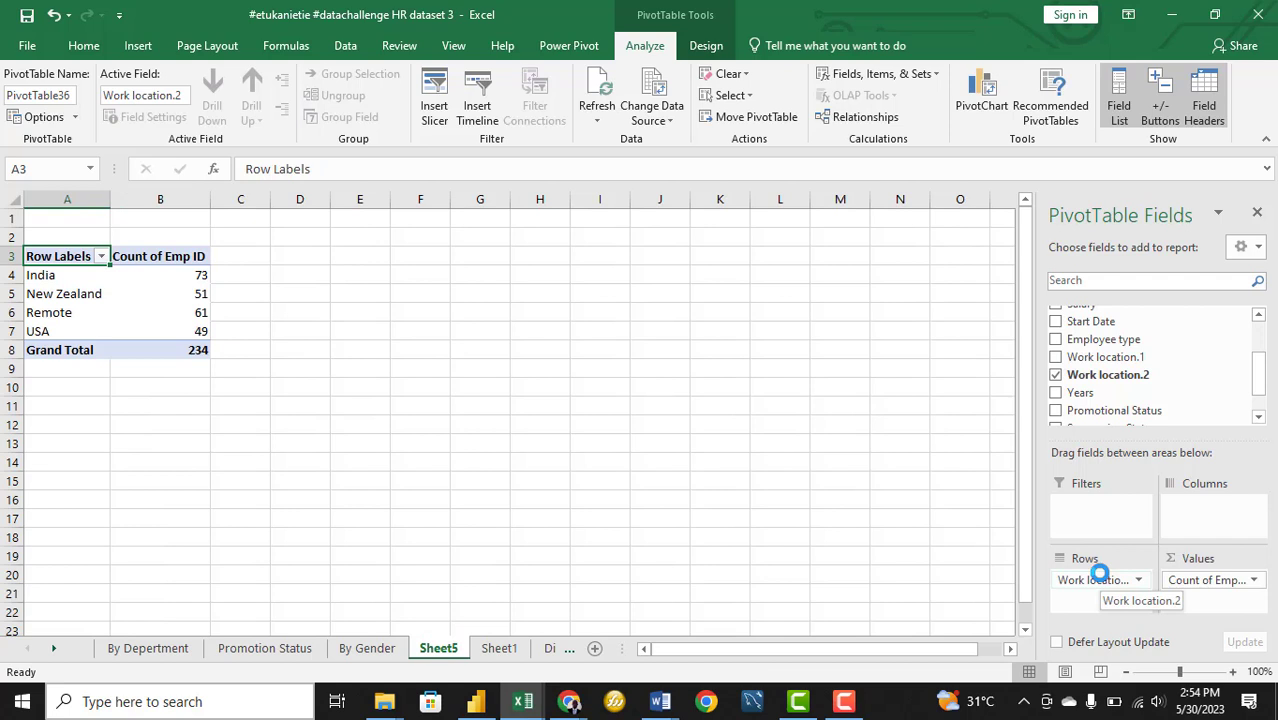
drag(1105, 357, 1112, 611)
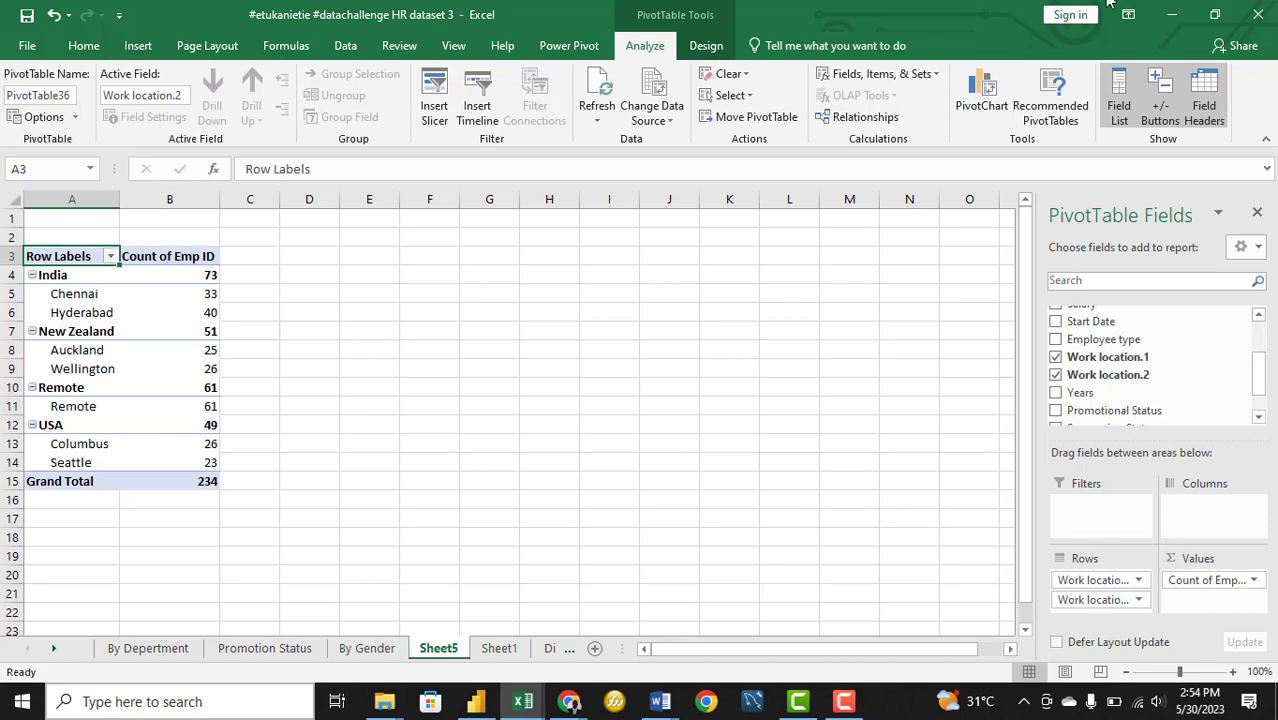
Compare clustered, stacked and 100% stacked column previews with clustered and stacked bar previews for the nested location pivot table
click(975, 100)
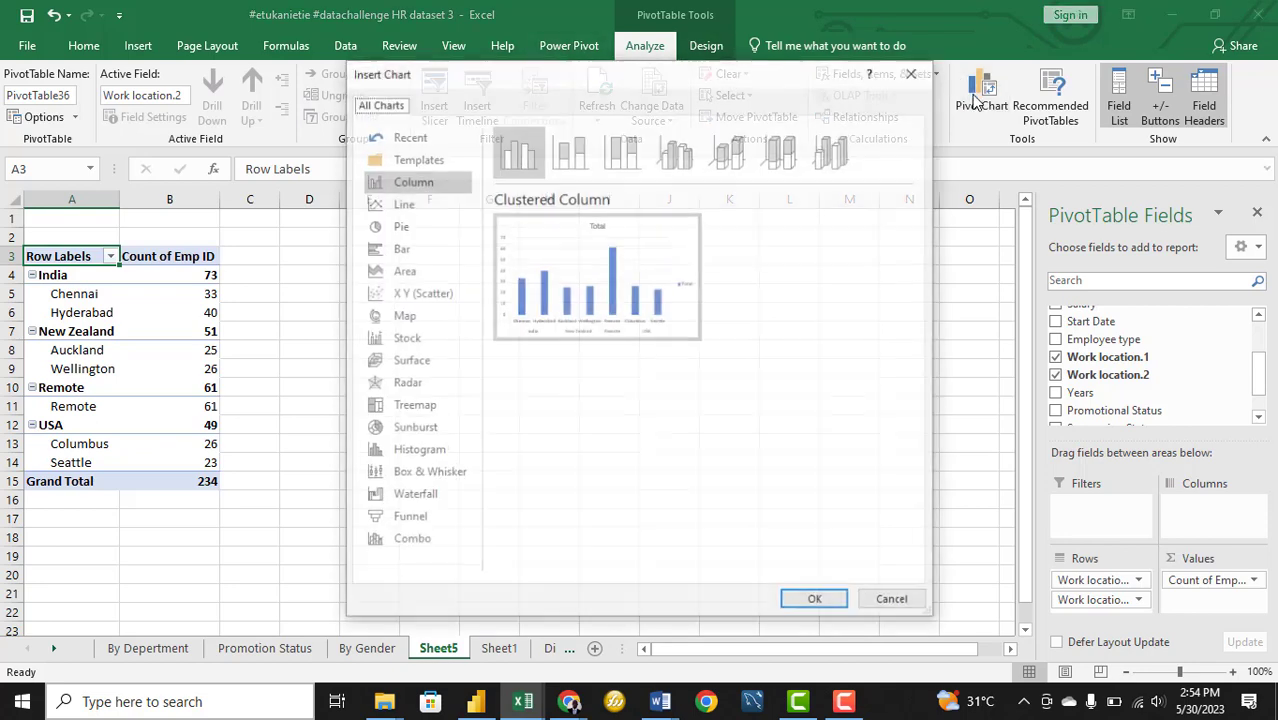
mouse_move(646, 222)
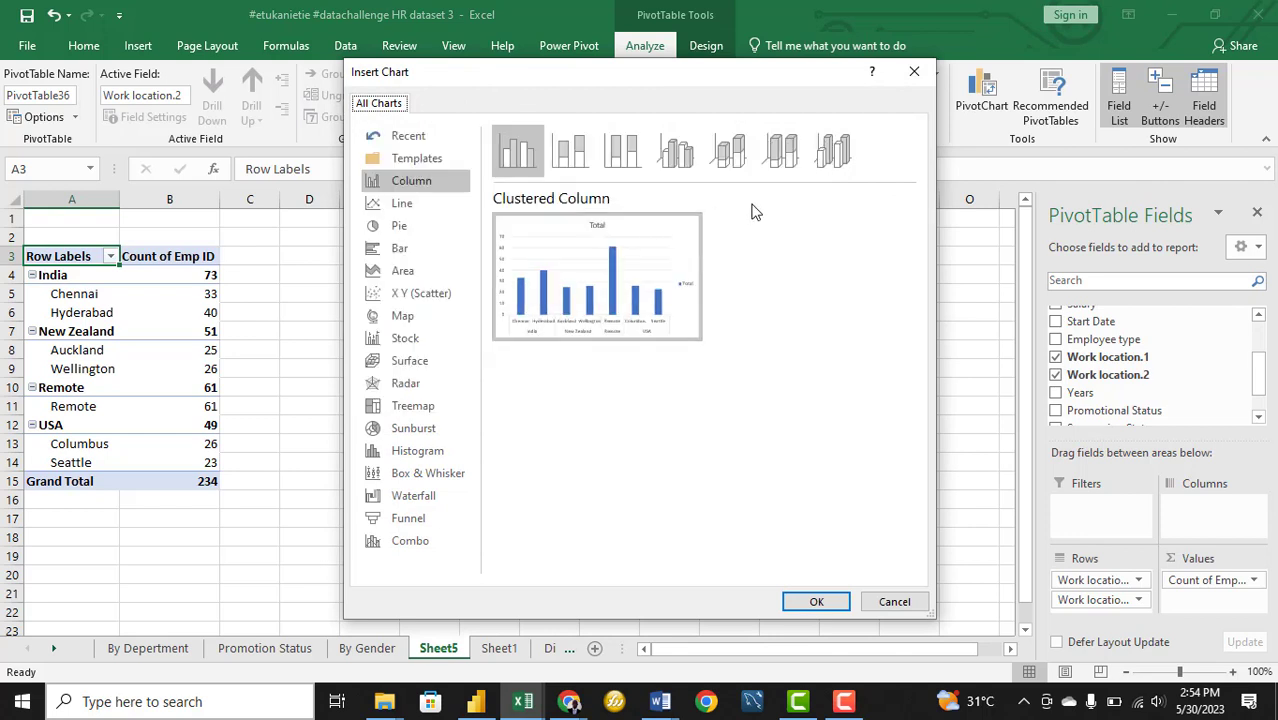
click(577, 163)
click(626, 163)
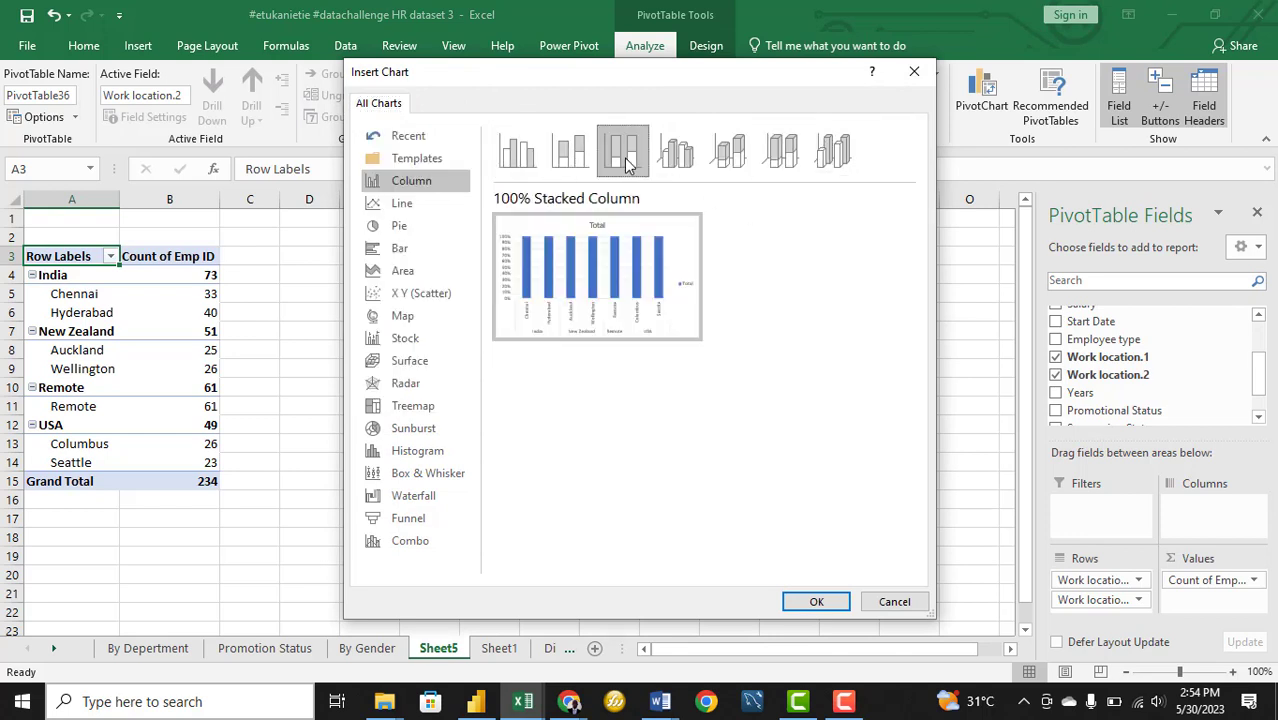
click(575, 164)
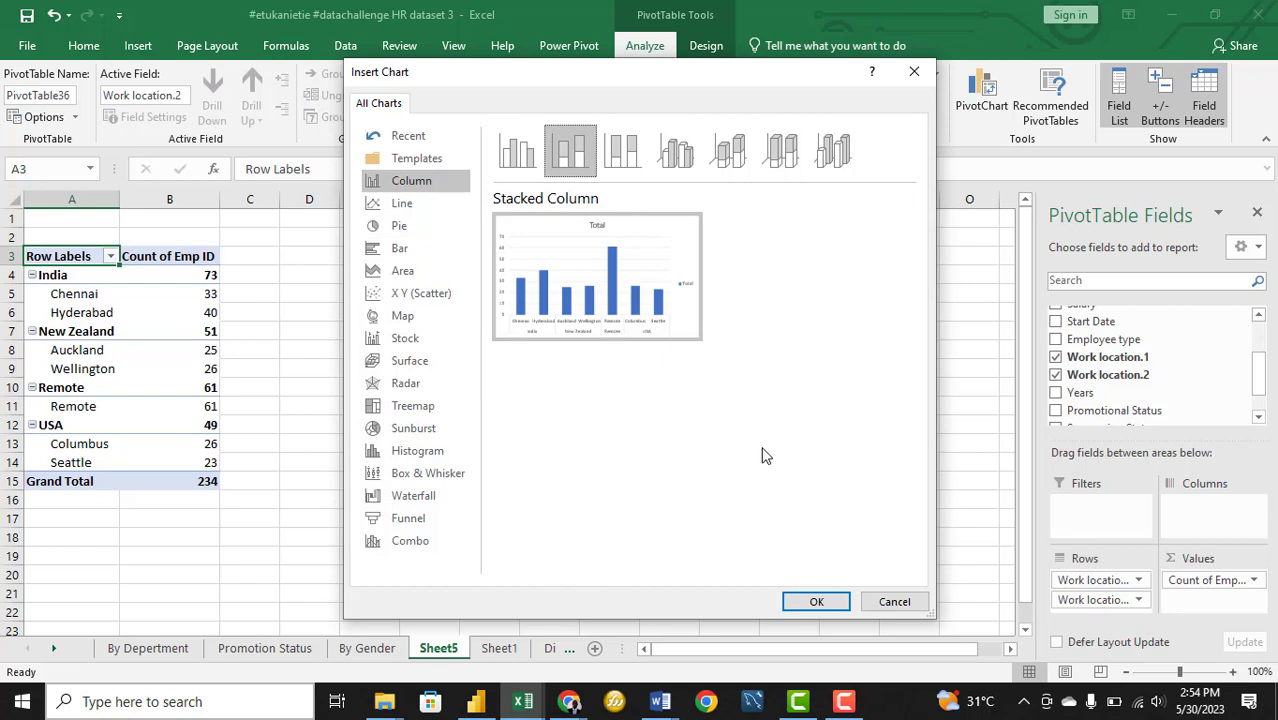
mouse_move(620, 272)
click(626, 162)
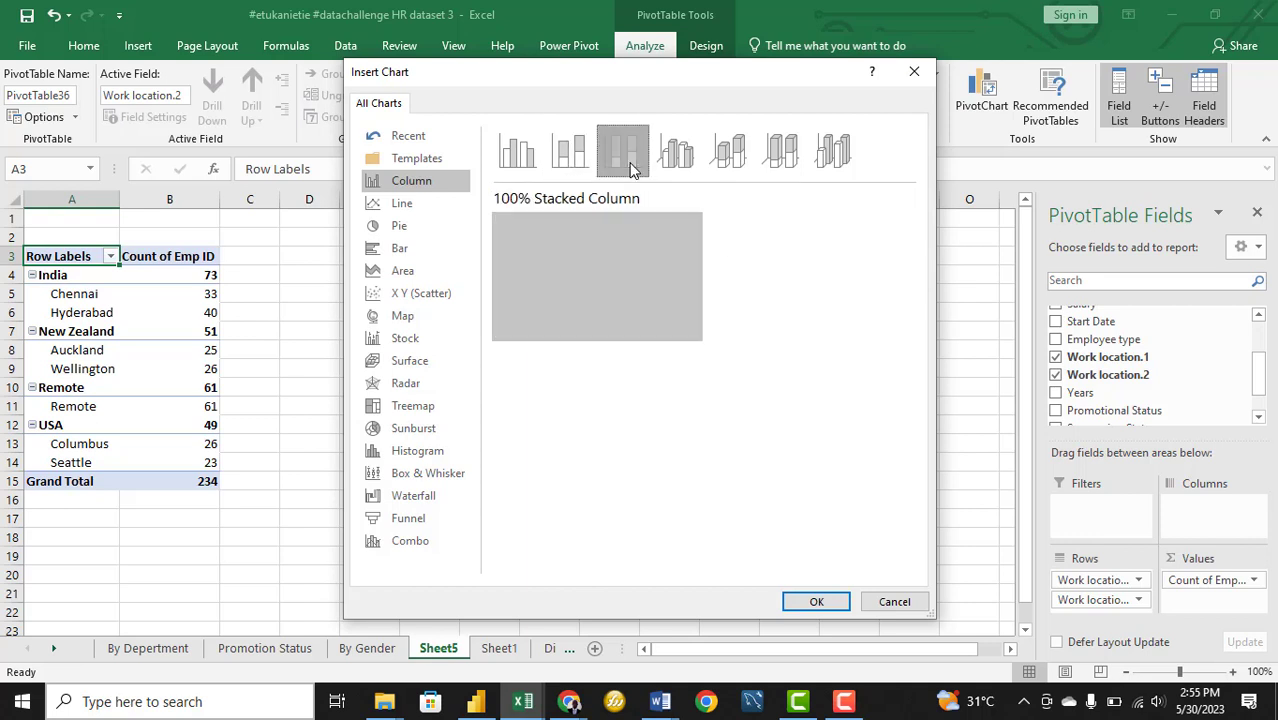
click(518, 172)
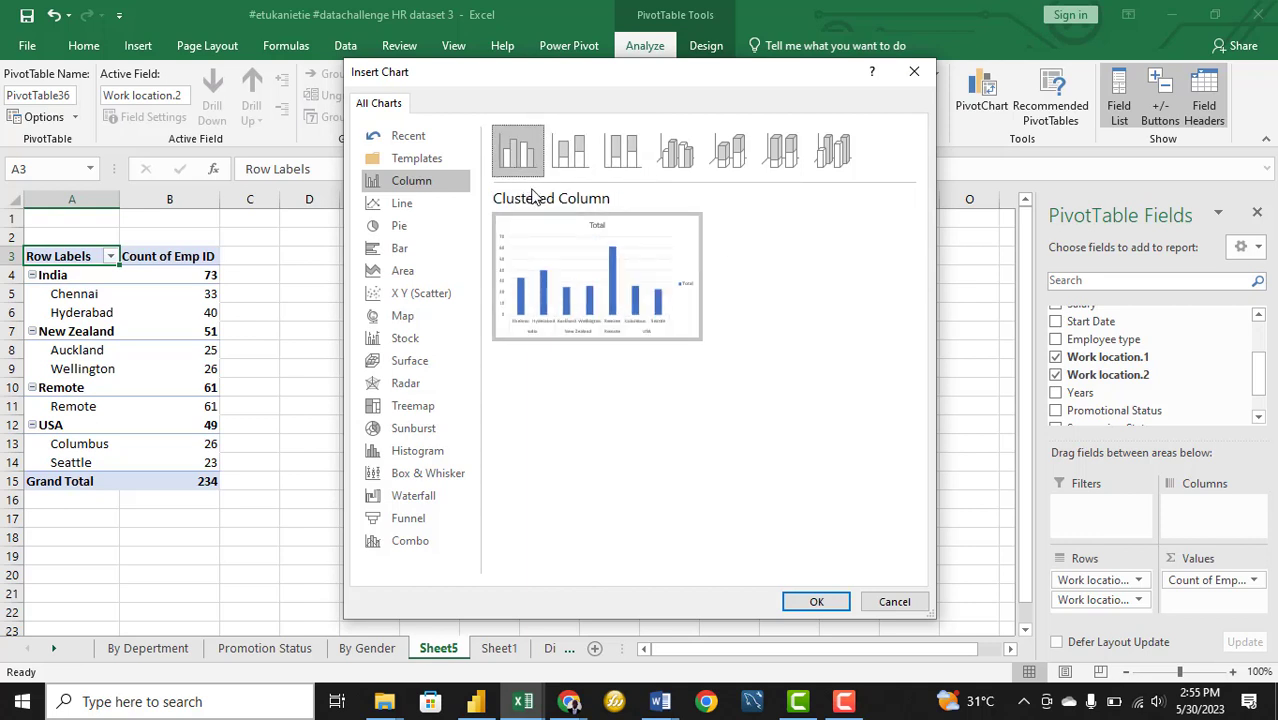
click(407, 253)
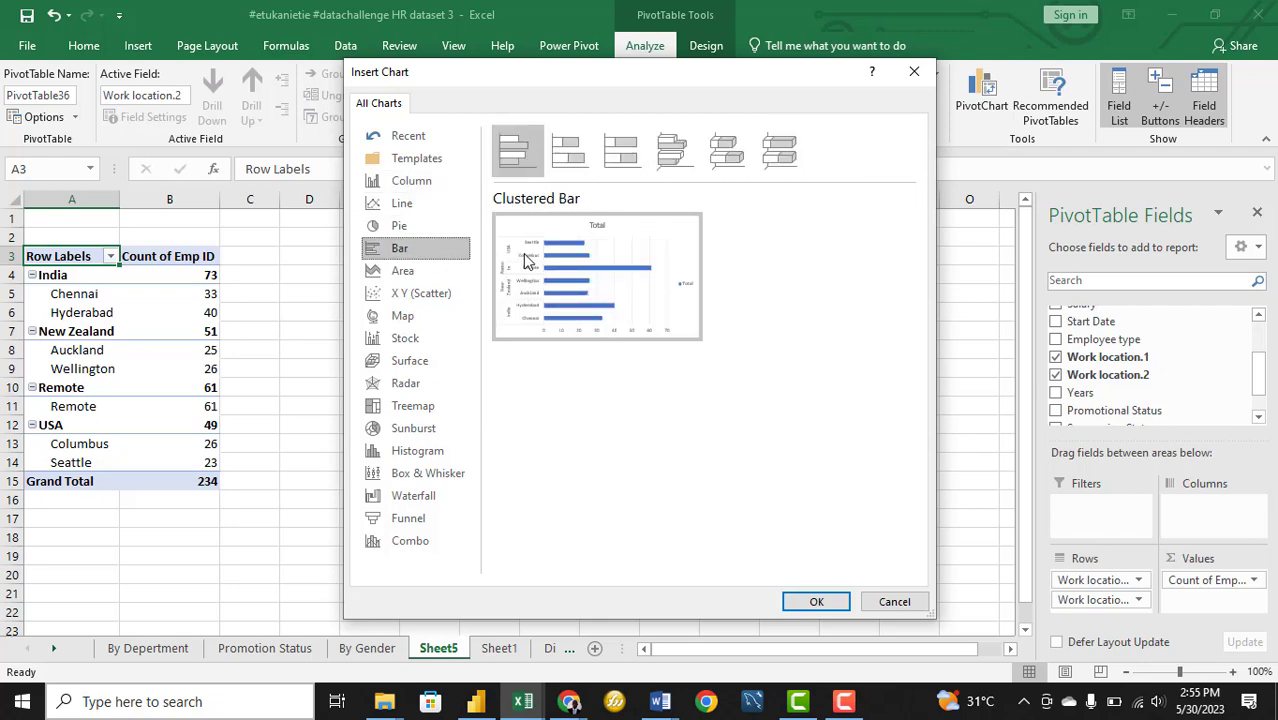
click(571, 165)
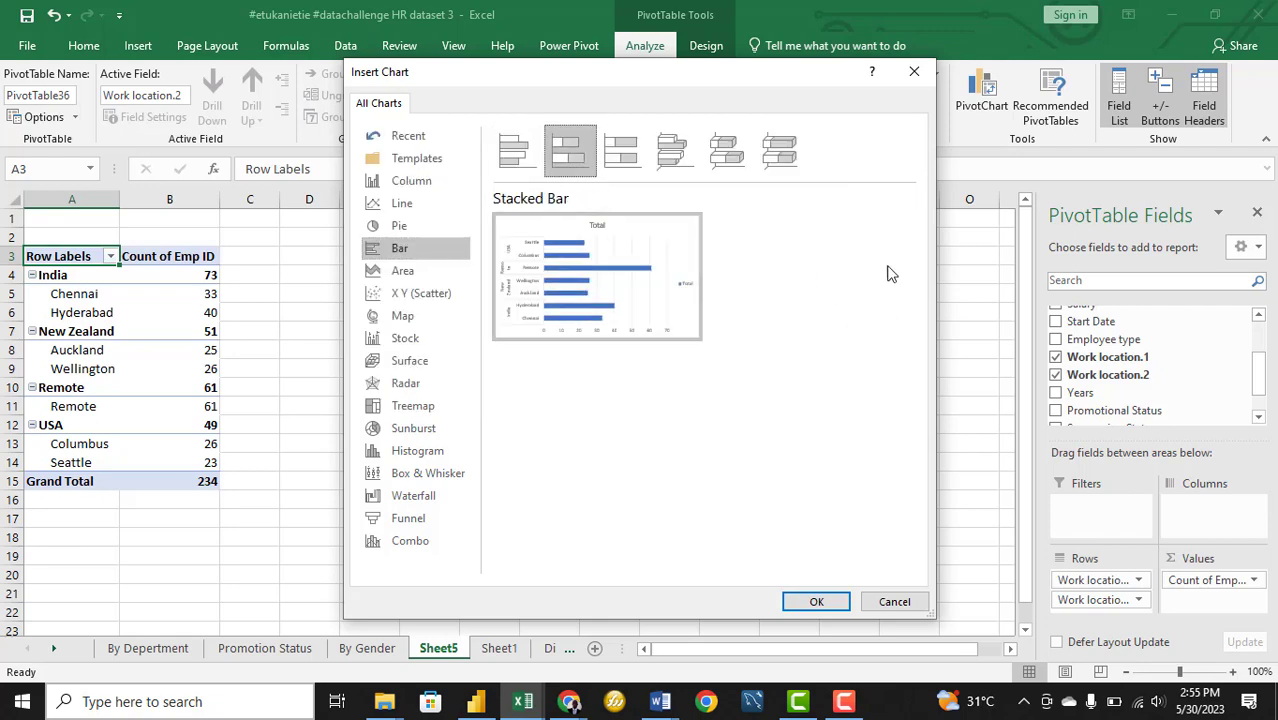
click(914, 71)
Move Work location.1 from the pivot table's rows to its columns and preview the result as a stacked column chart
drag(1078, 604, 1221, 514)
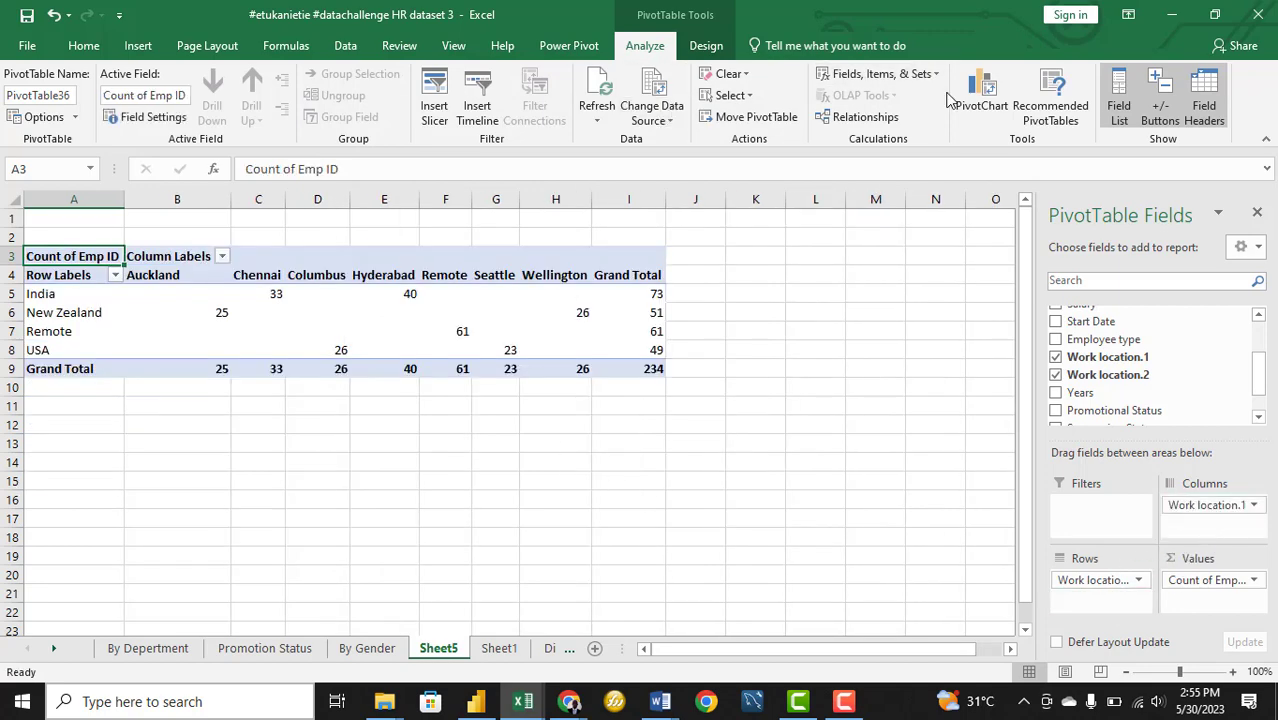
click(981, 100)
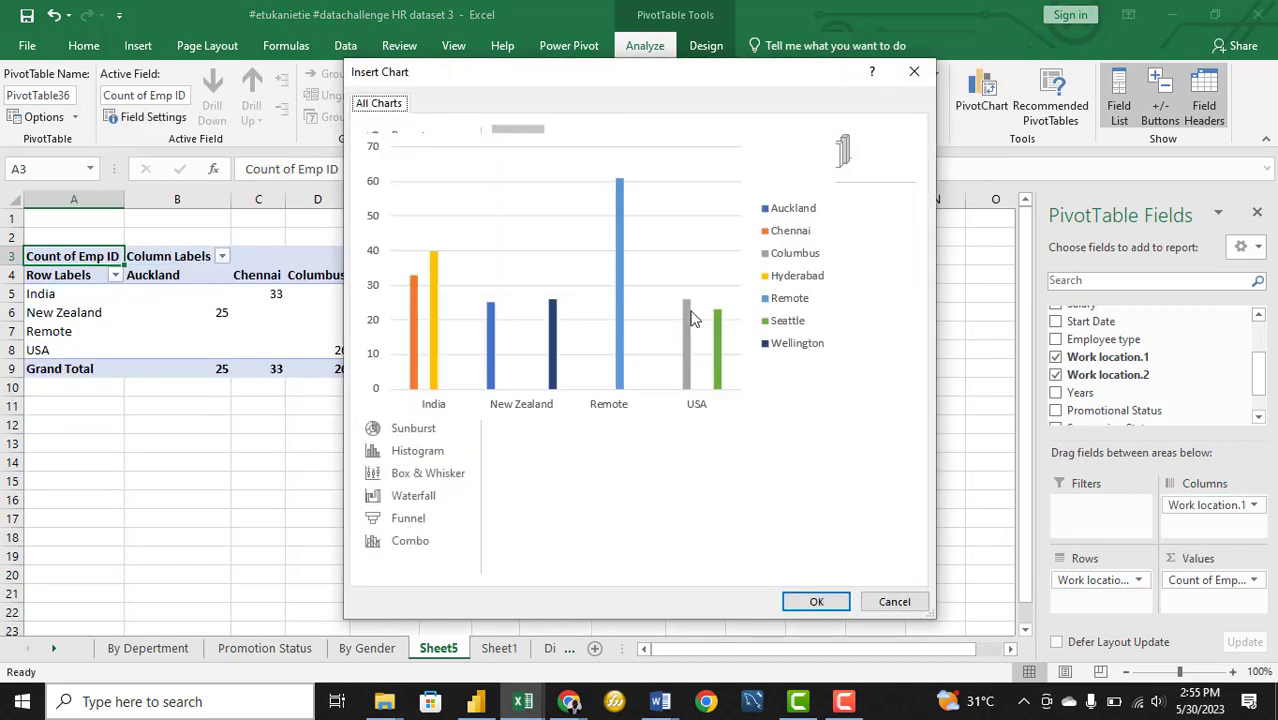
click(574, 160)
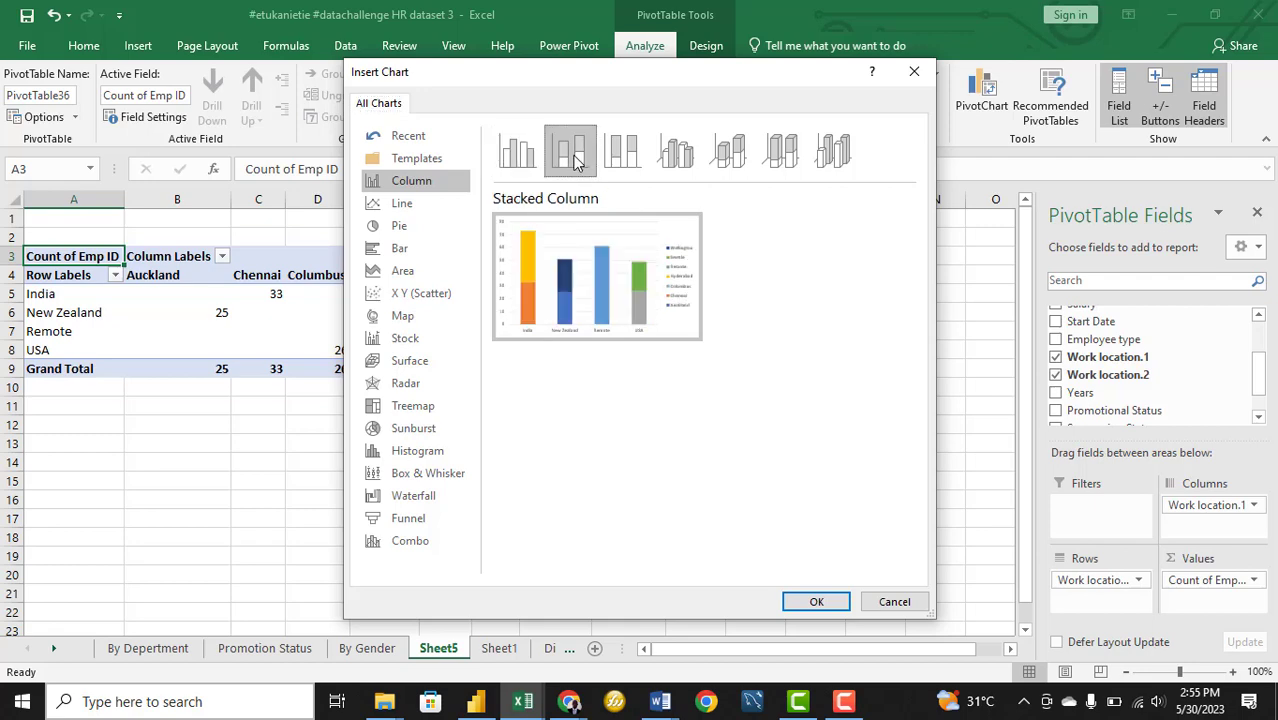
click(914, 72)
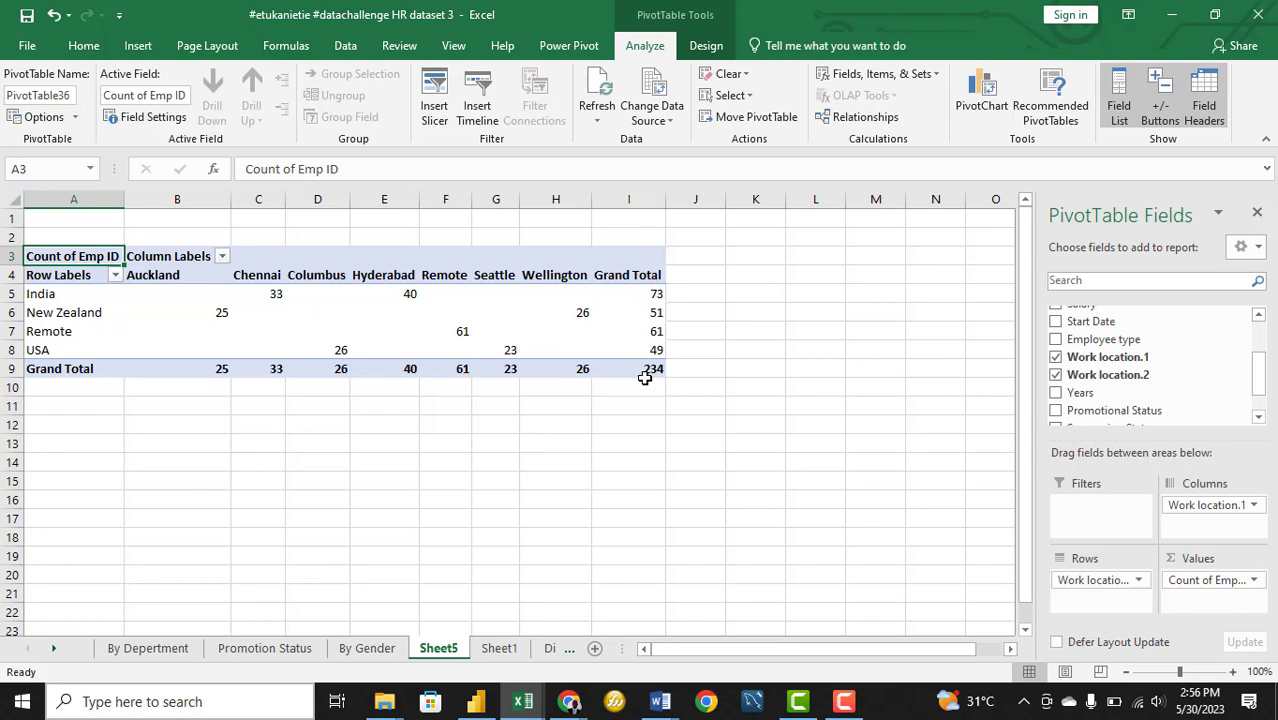
Sort the pivot table's country rows by Grand Total from largest to smallest
click(655, 315)
right_click(655, 315)
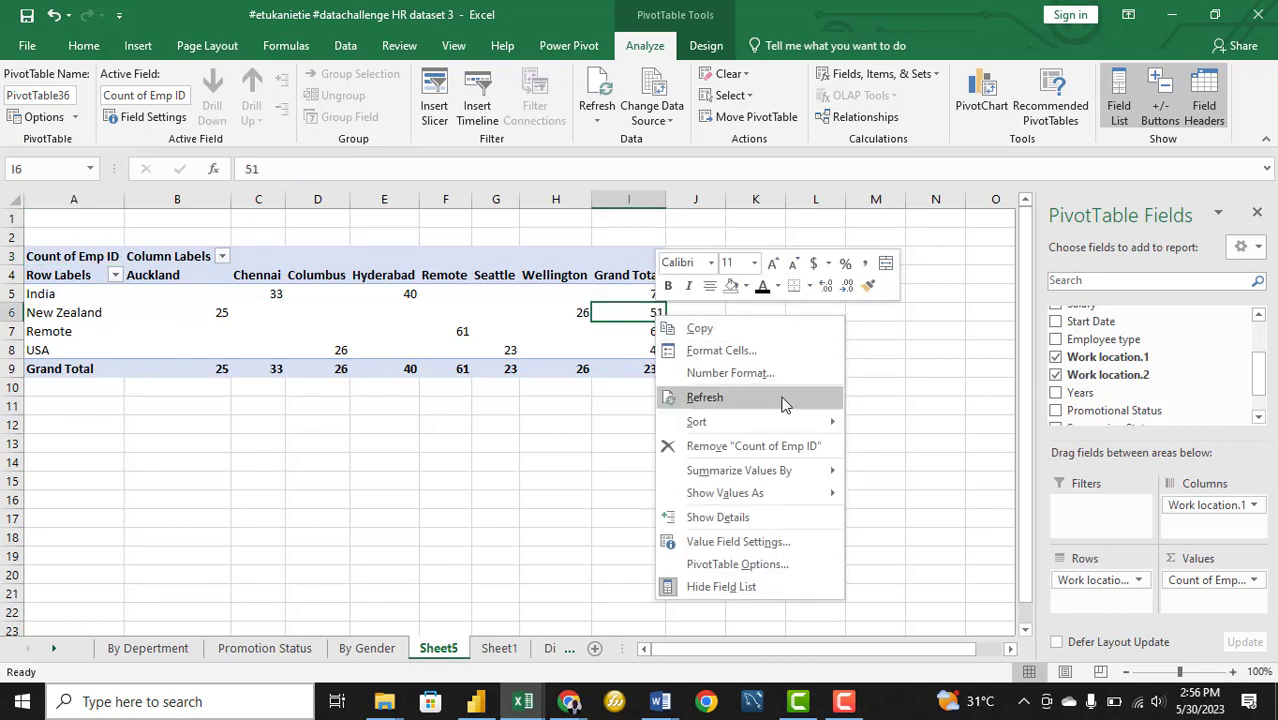
mouse_move(805, 421)
click(915, 445)
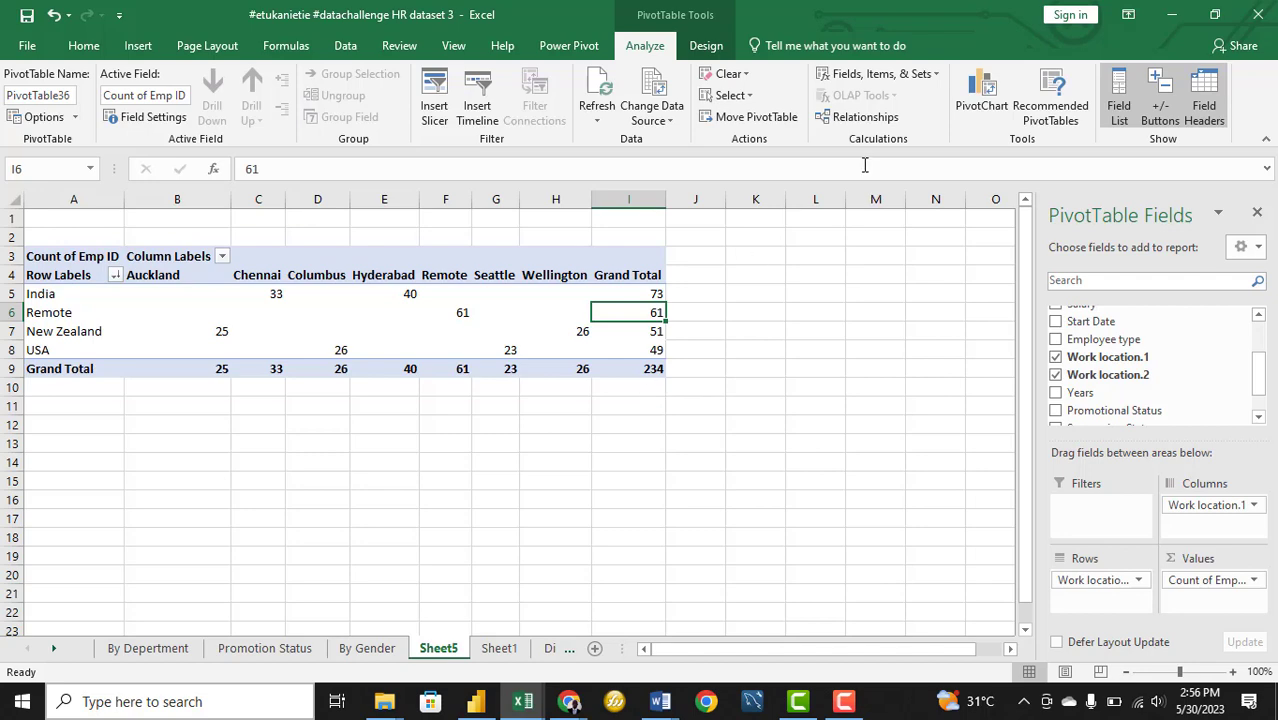
Insert a Stacked Column PivotChart from the sorted location table and move it lower on the sheet, around columns F to M
click(983, 110)
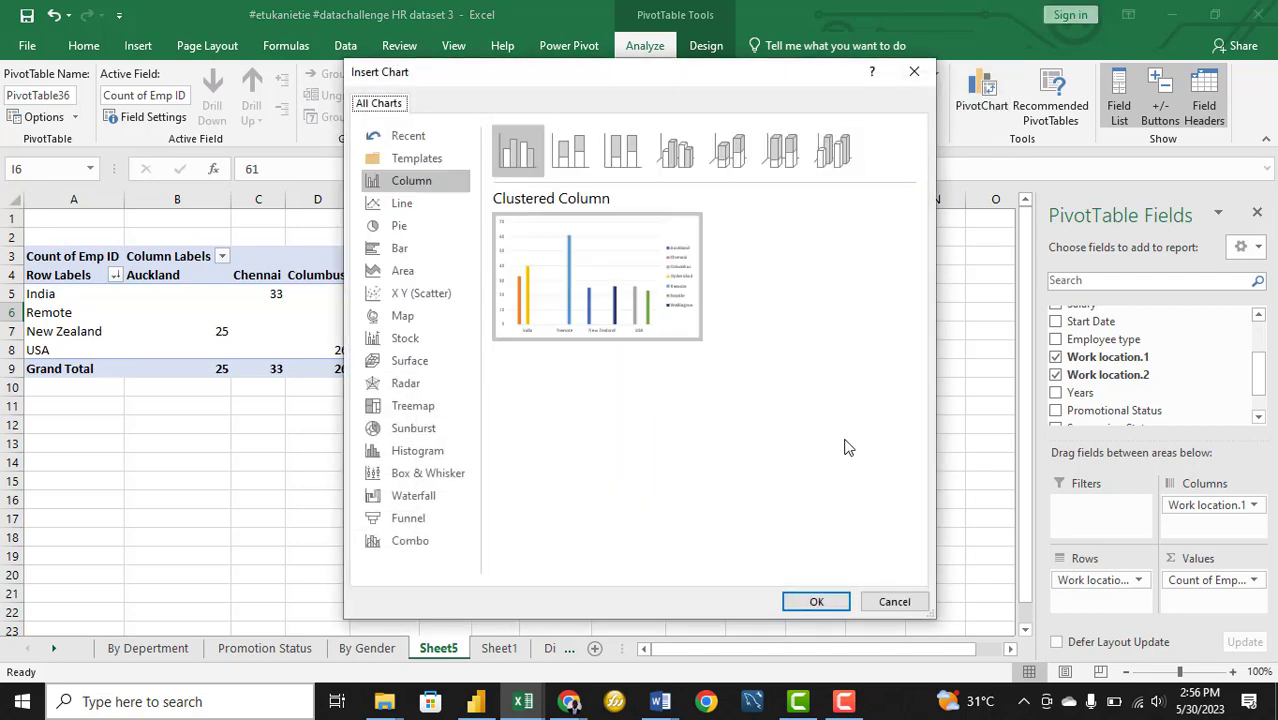
click(570, 152)
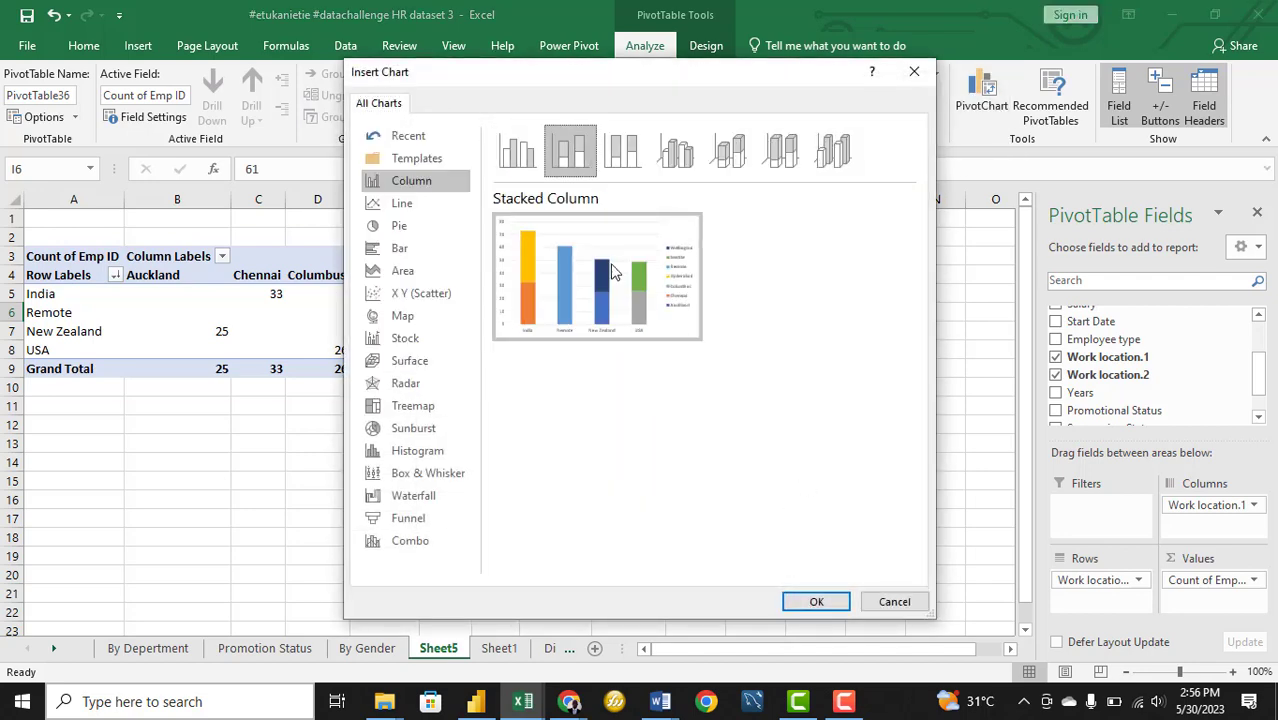
click(789, 598)
drag(602, 308, 710, 360)
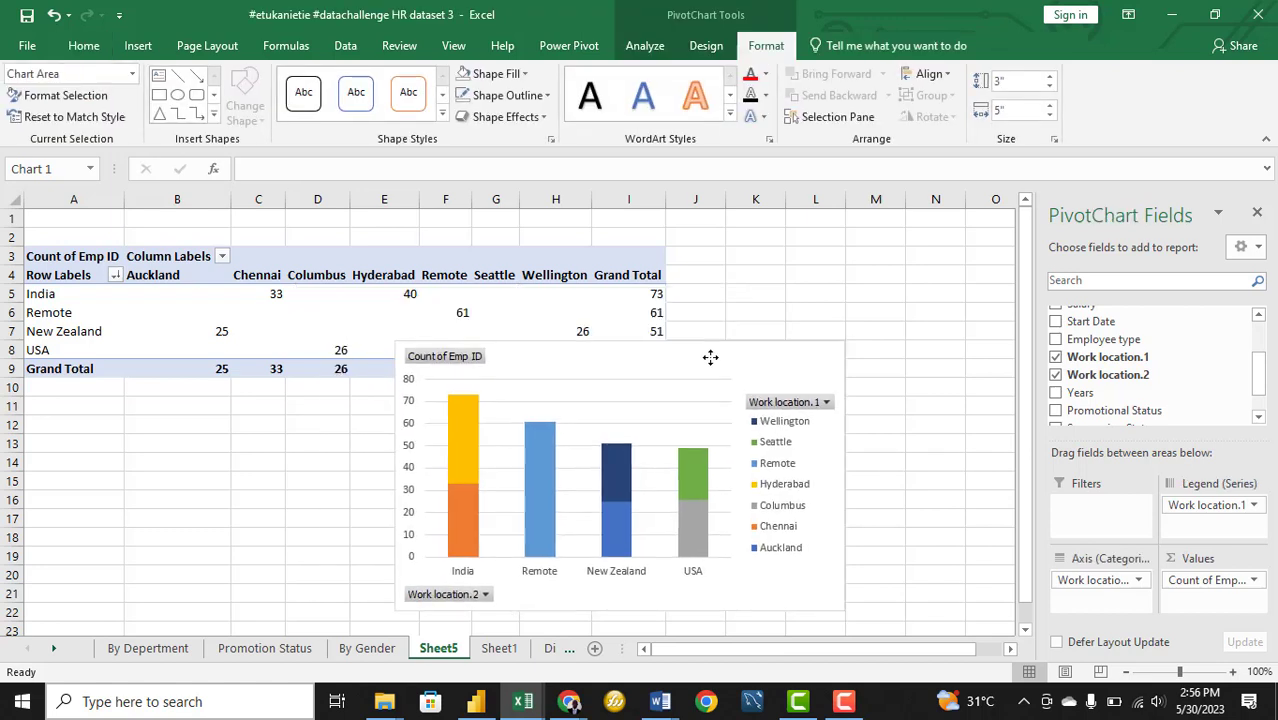
Hide all field buttons on the chart and remove its vertical axis major gridlines
right_click(447, 366)
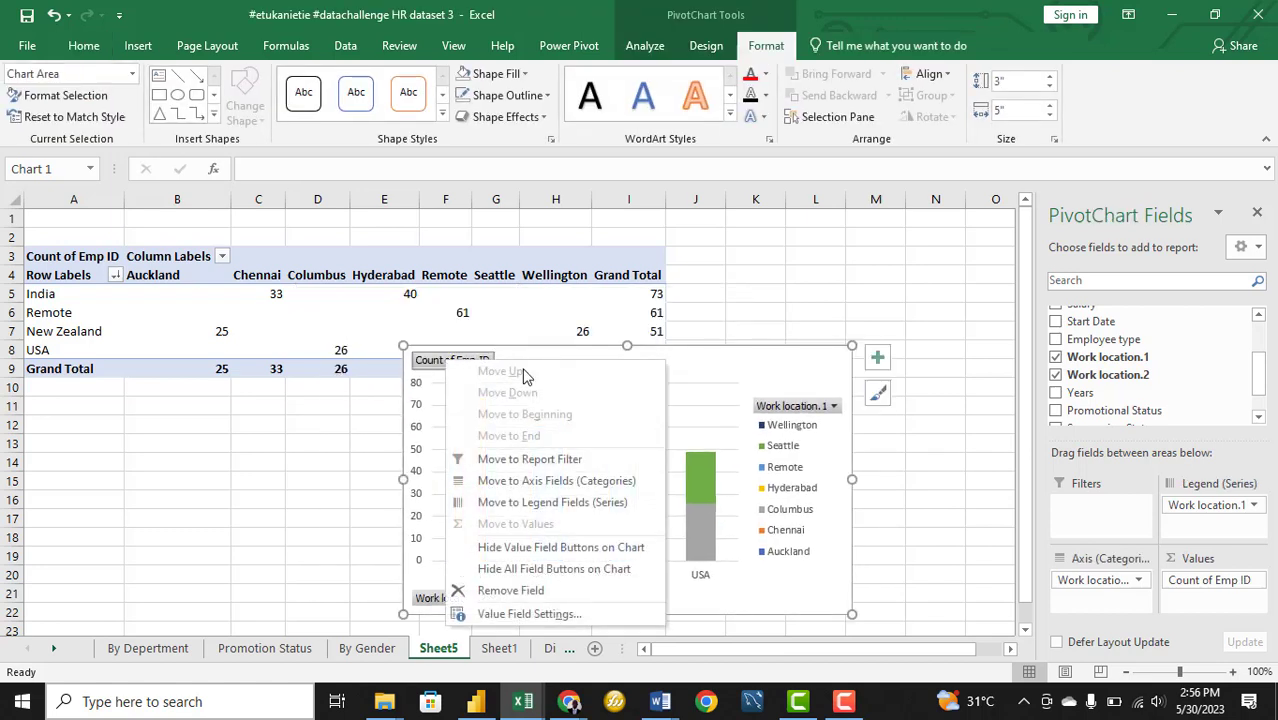
click(538, 572)
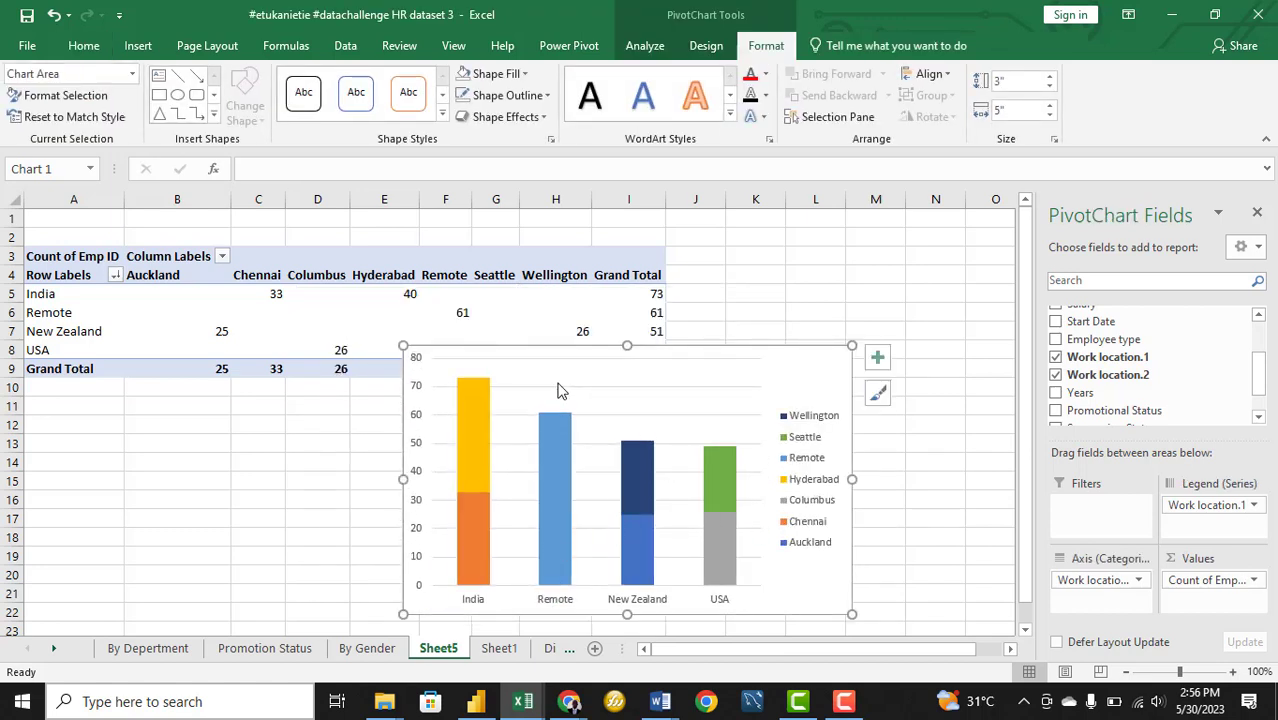
click(516, 390)
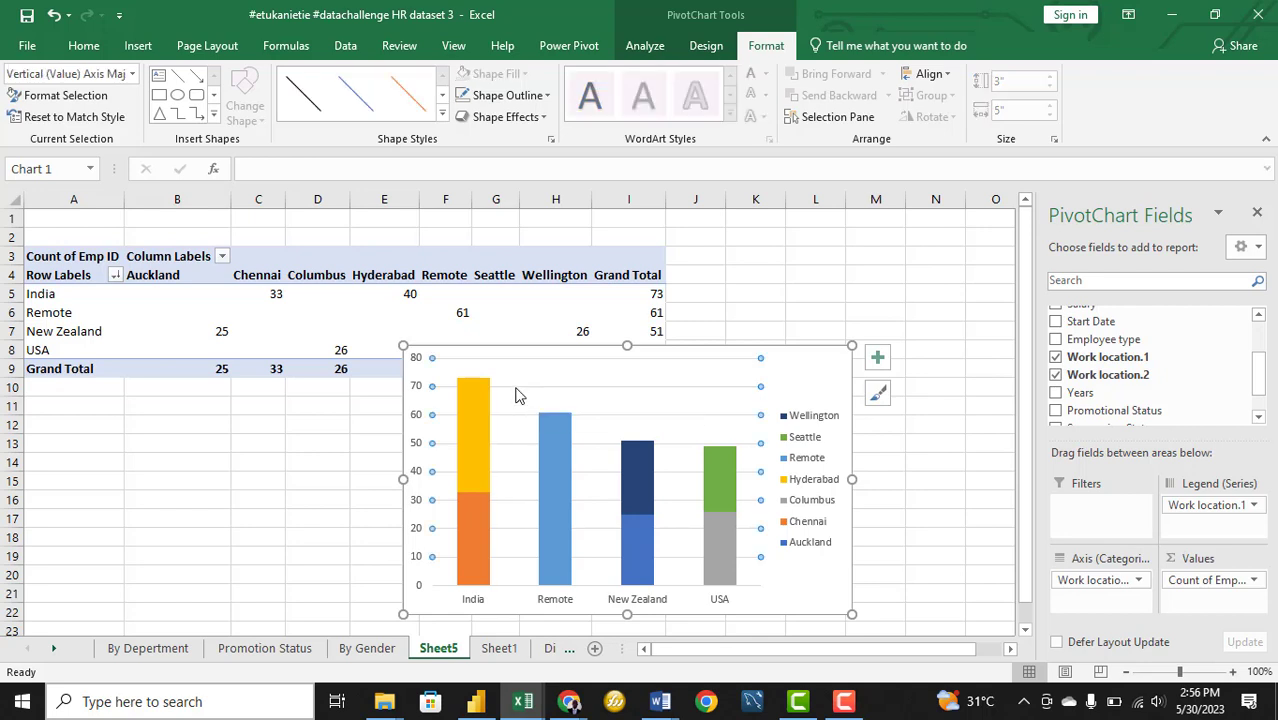
Set the column series' gap width to 79% and close the PivotChart field list
right_click(458, 460)
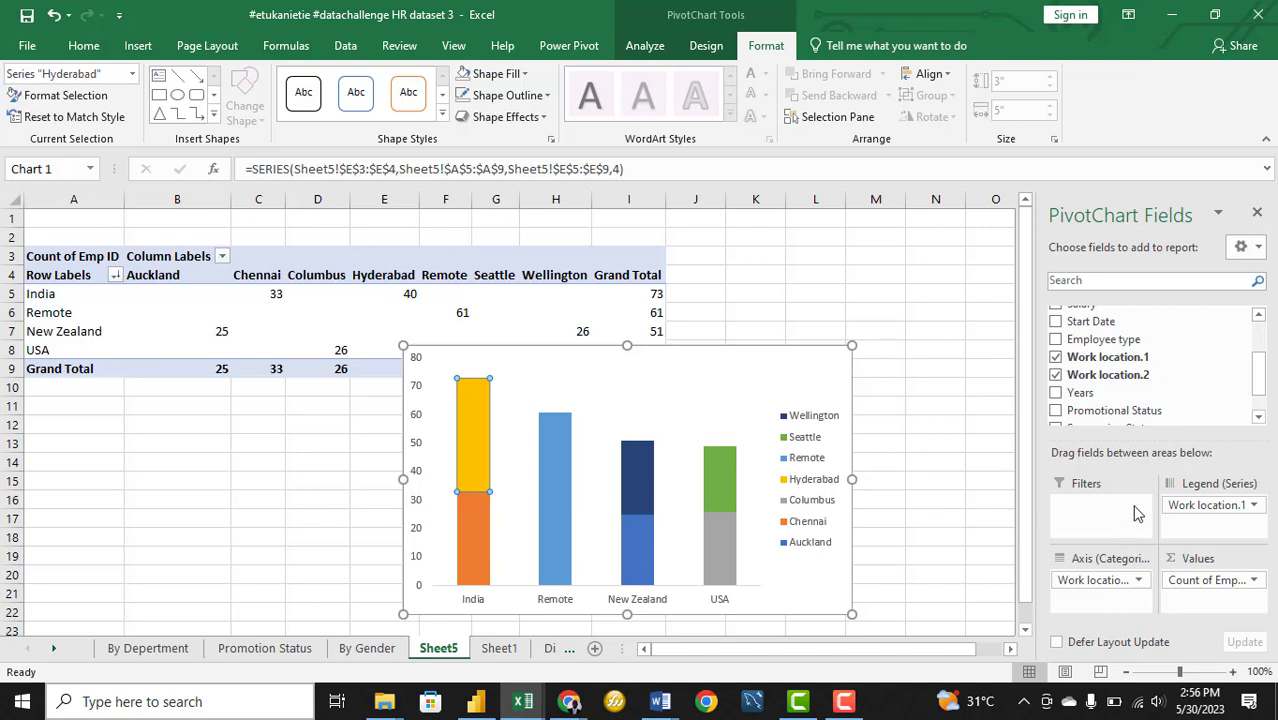
key(ctrl+1)
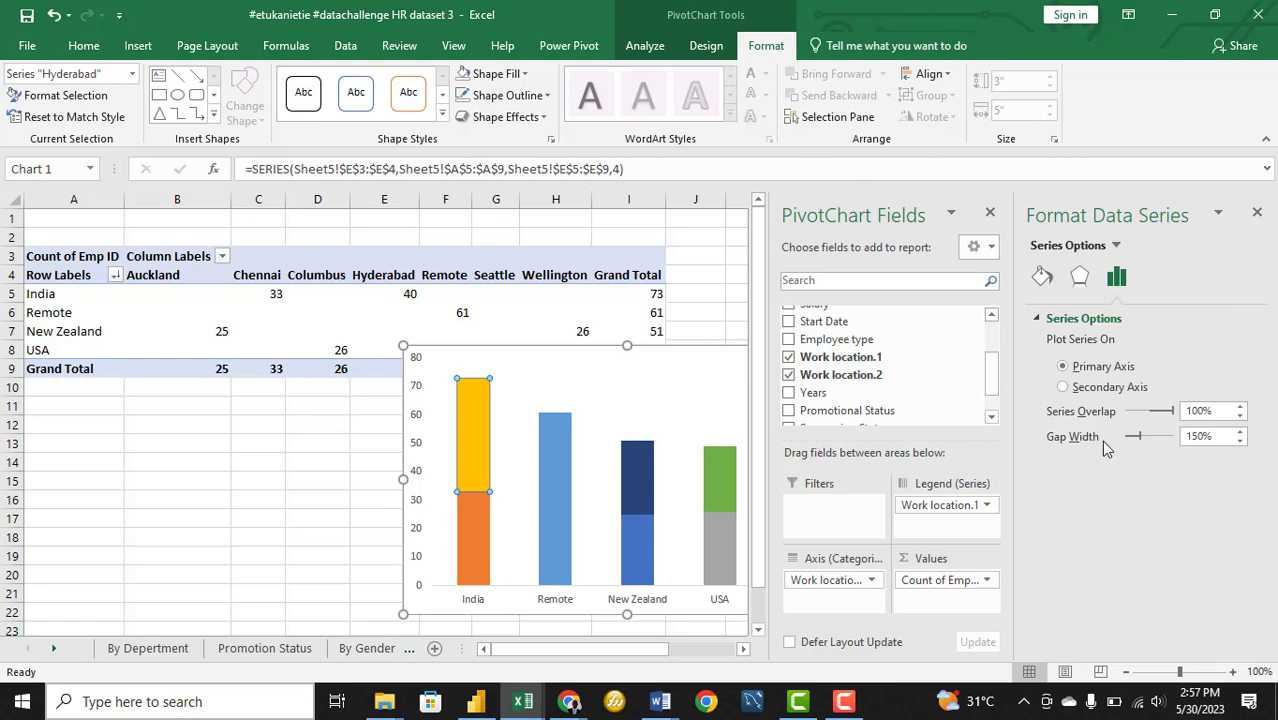
drag(1139, 437, 1131, 437)
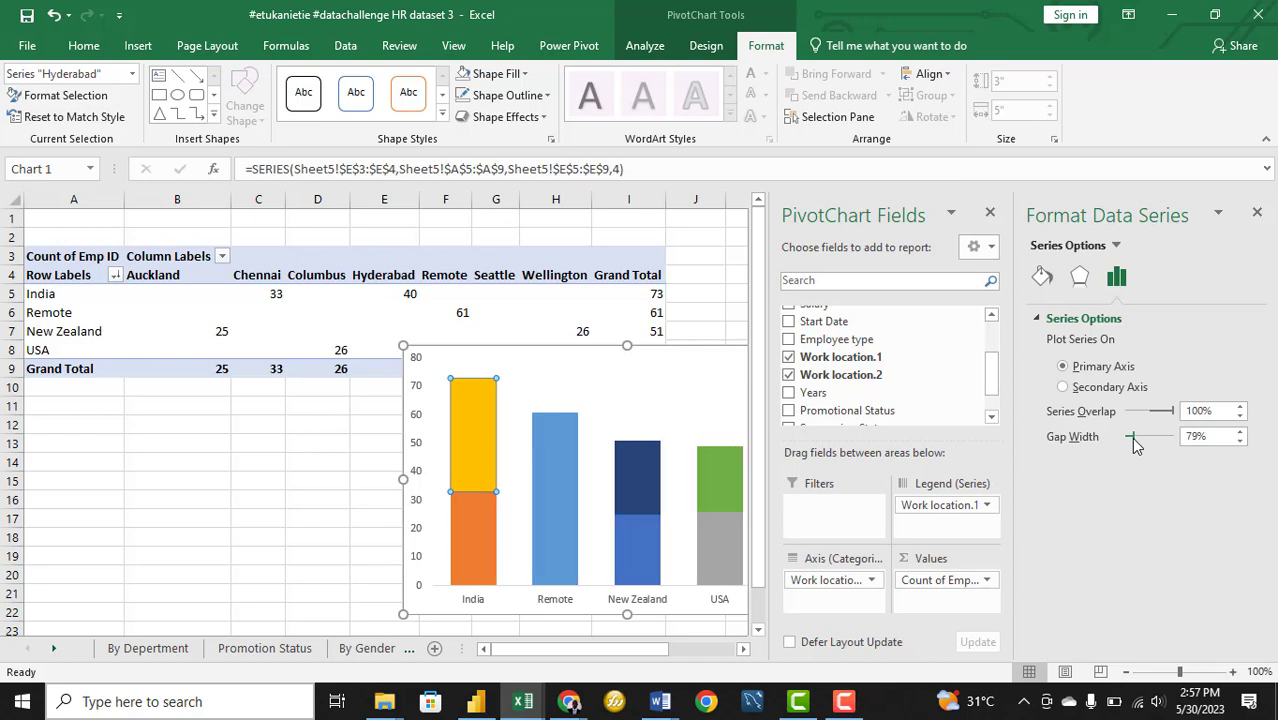
click(990, 214)
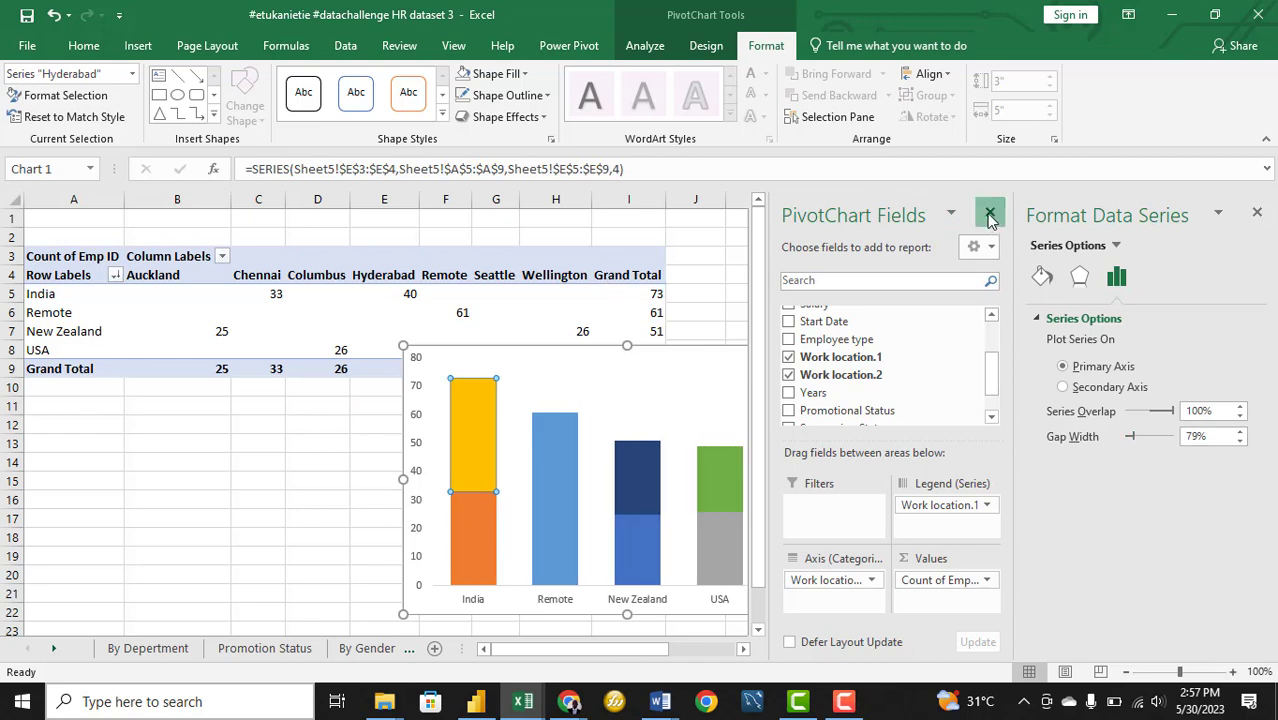
Delete the vertical value axis from the stacked column chart
click(417, 421)
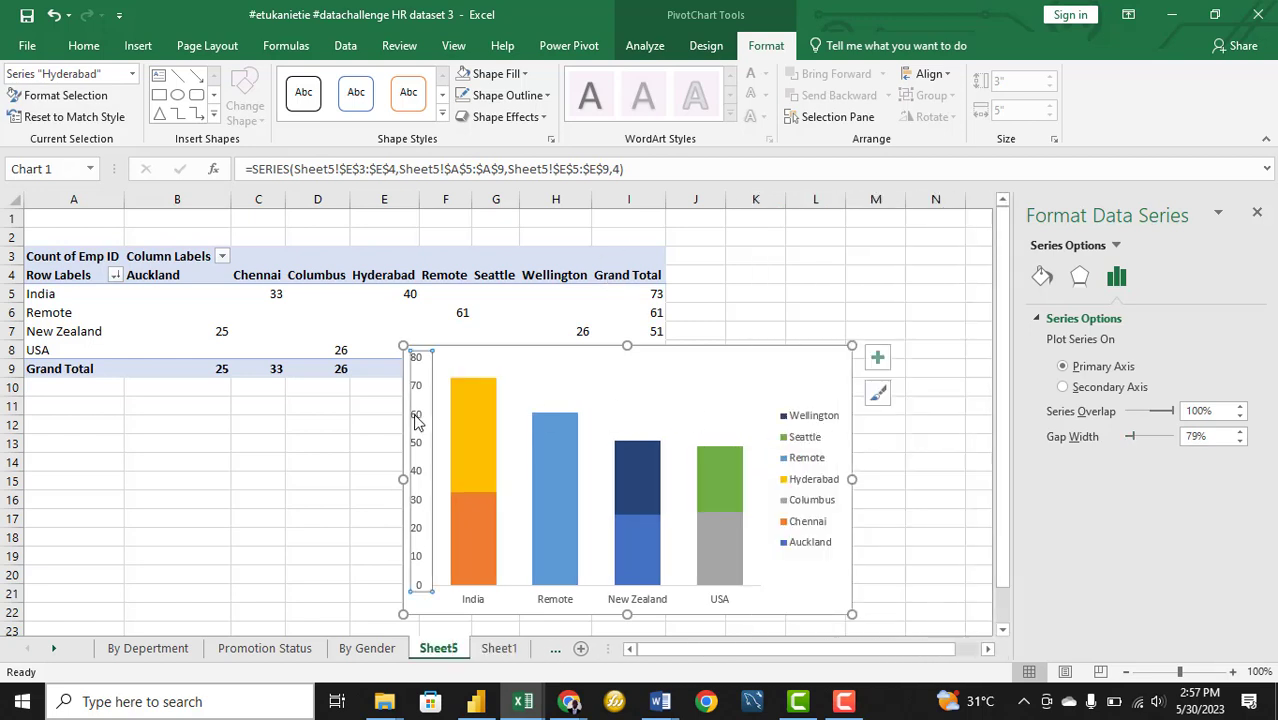
click(416, 422)
key(Delete)
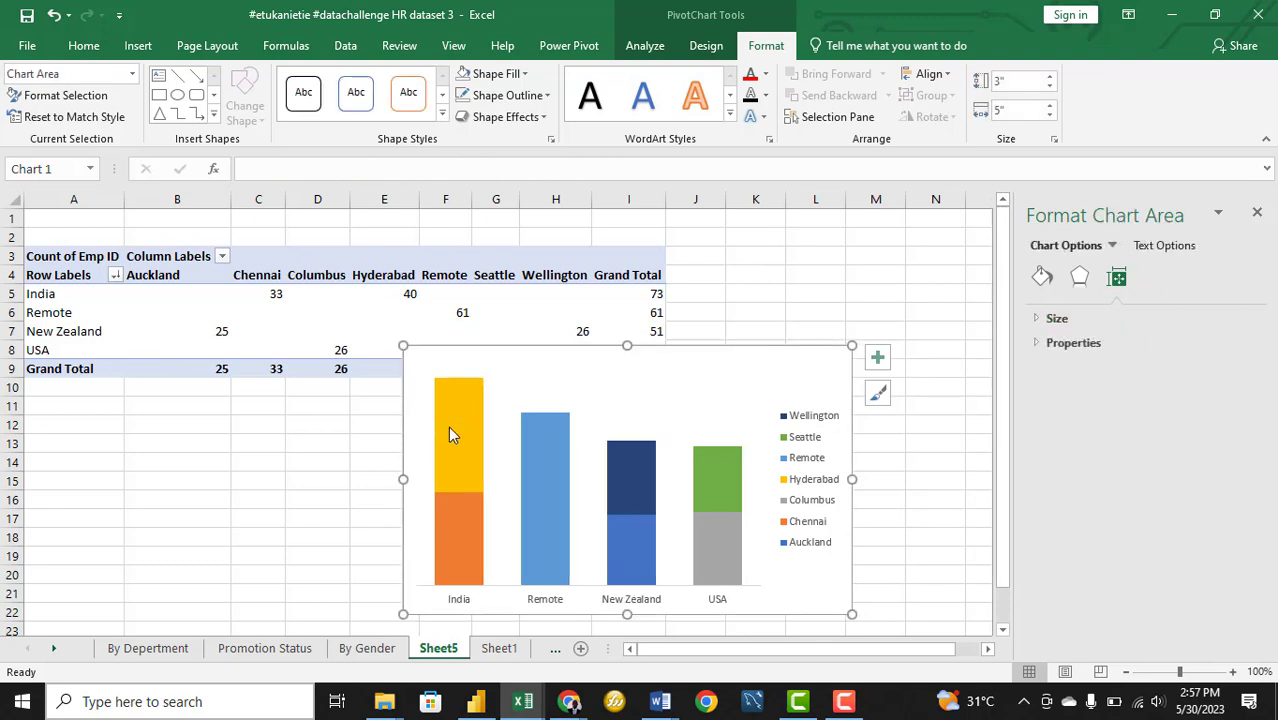
Try to add data labels to the Hyderabad series
right_click(450, 429)
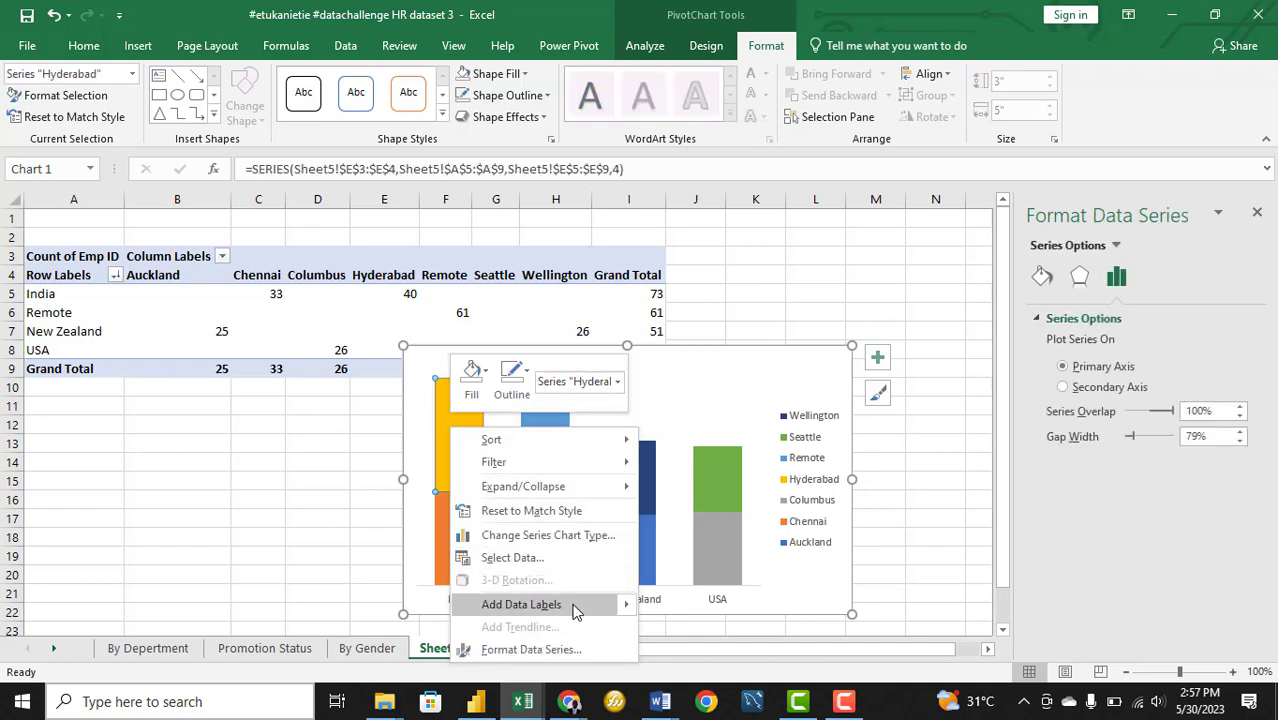
mouse_move(631, 611)
click(695, 607)
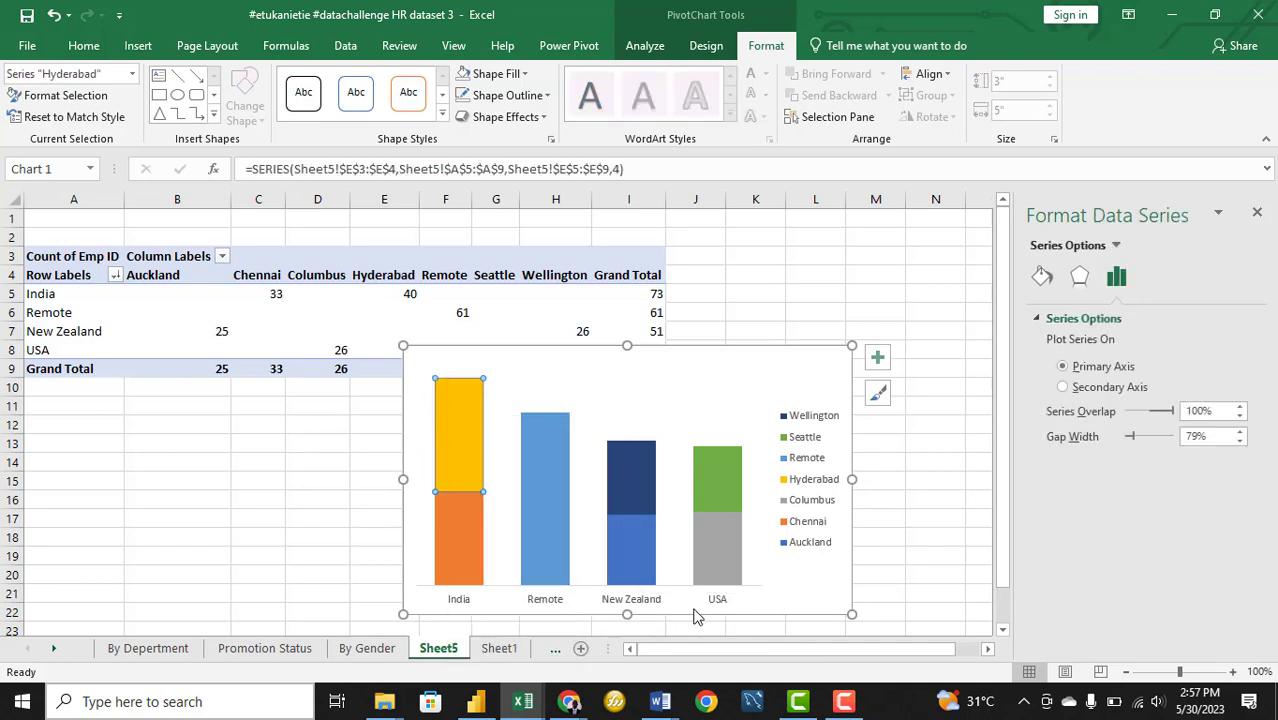
click(496, 432)
click(469, 447)
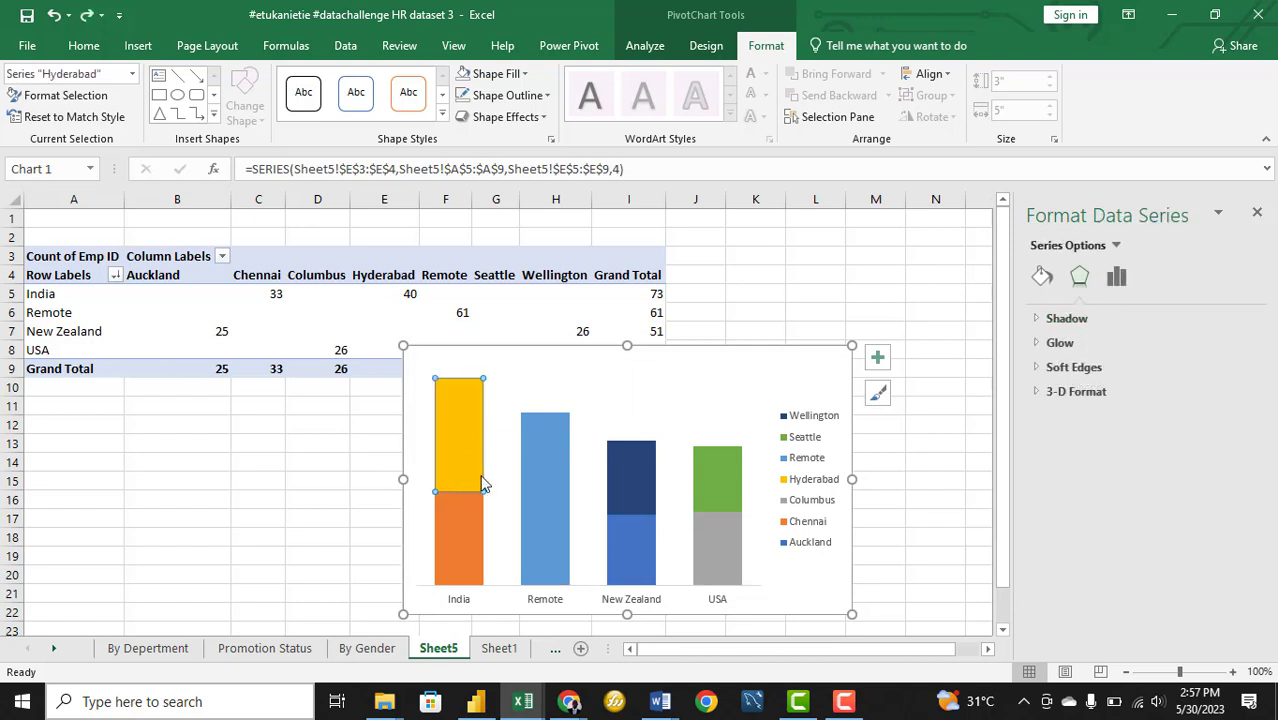
click(490, 490)
click(474, 510)
click(484, 464)
click(743, 506)
click(754, 549)
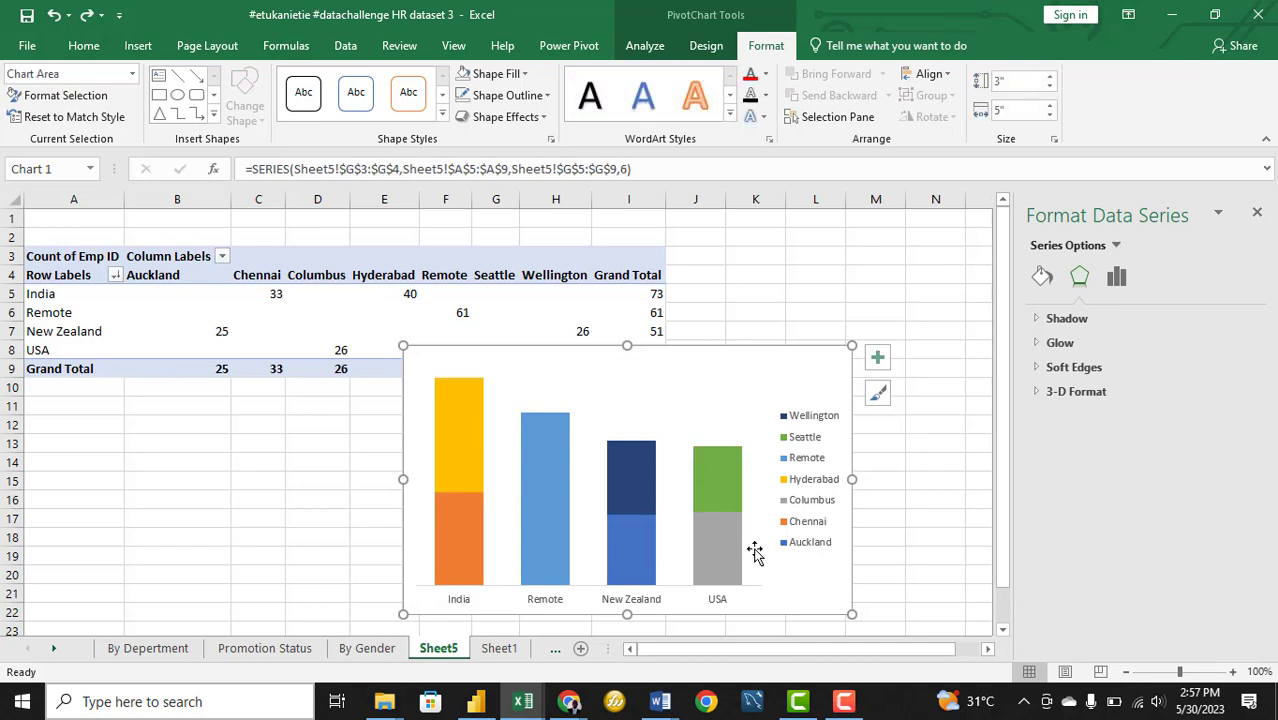
click(469, 422)
click(550, 545)
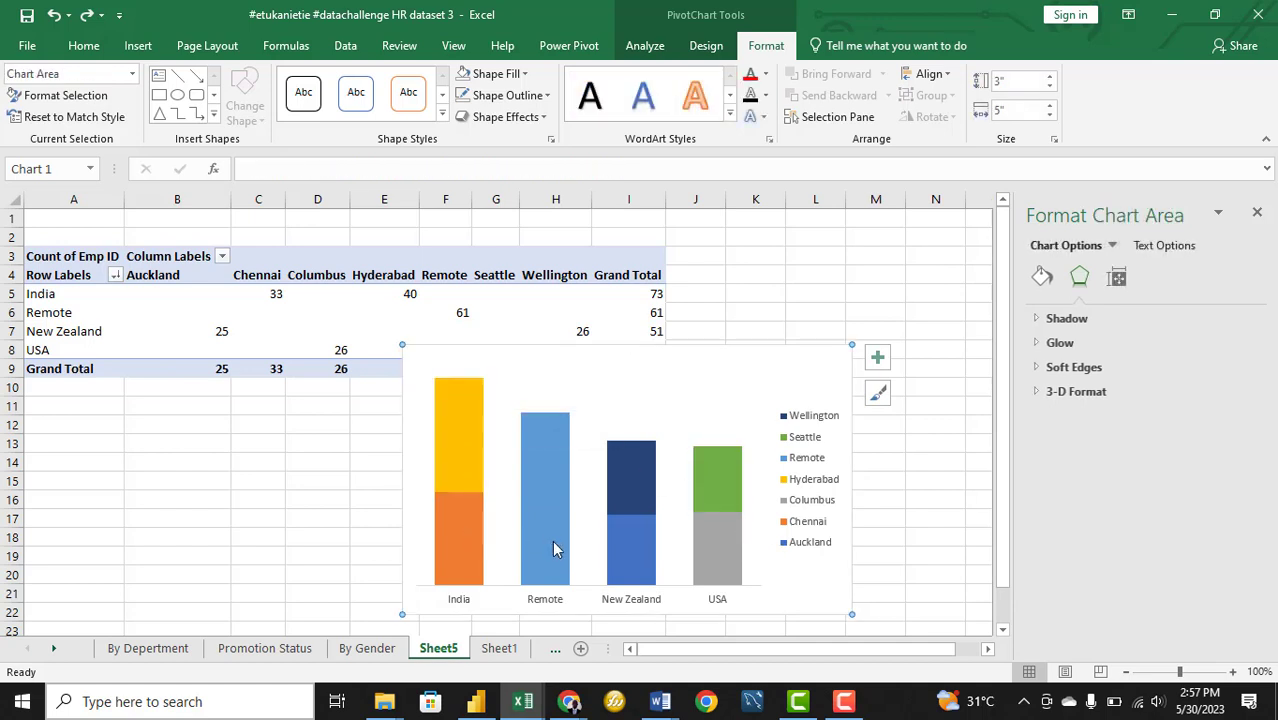
click(554, 545)
click(470, 490)
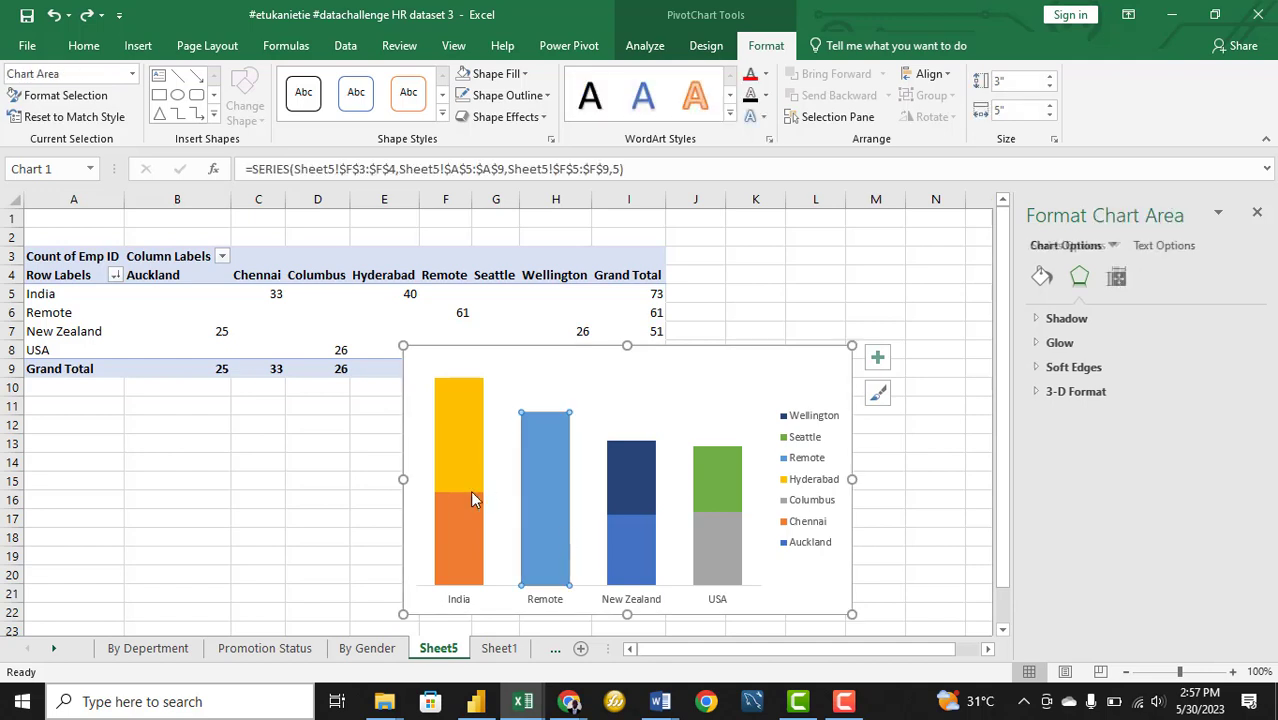
click(473, 450)
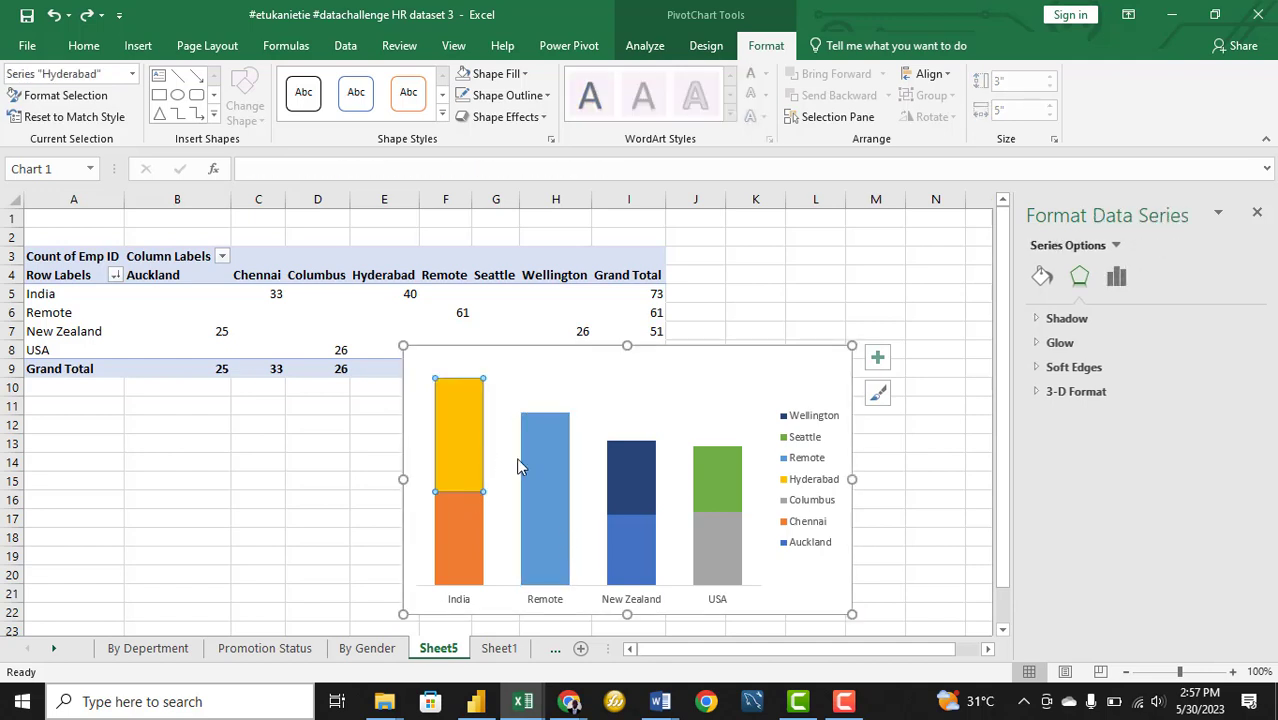
click(619, 423)
right_click(620, 421)
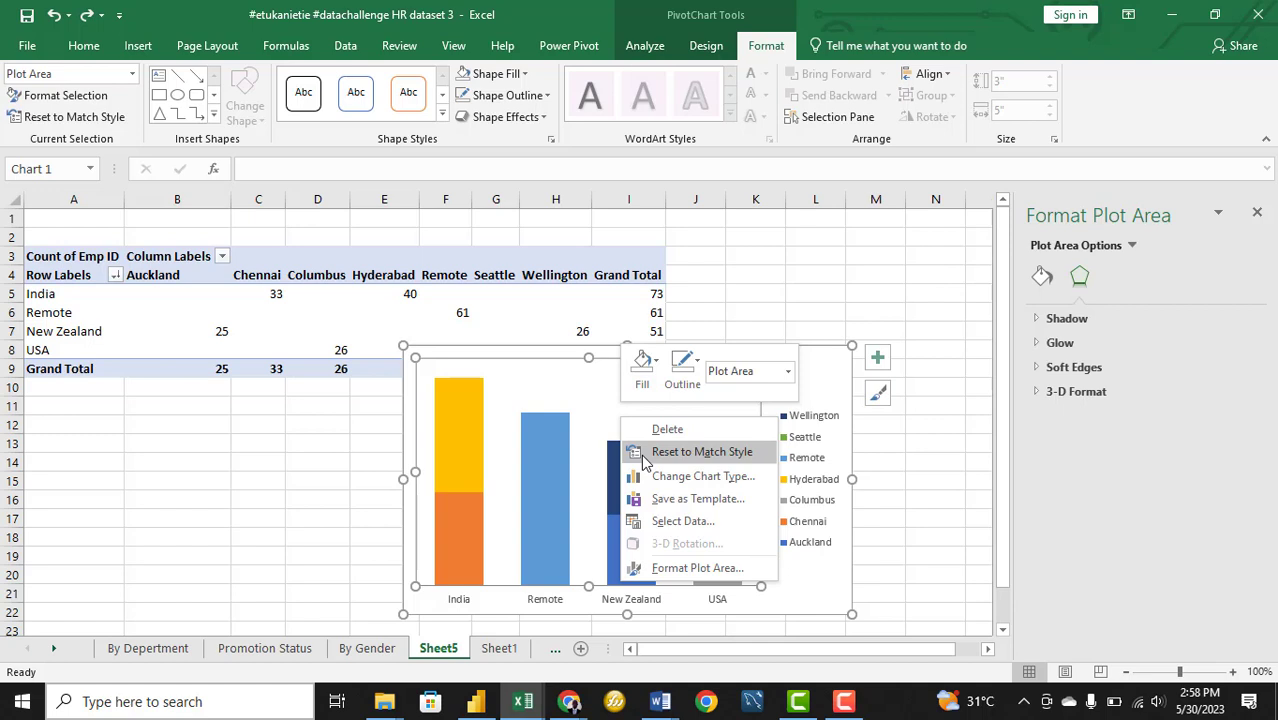
click(776, 303)
click(547, 436)
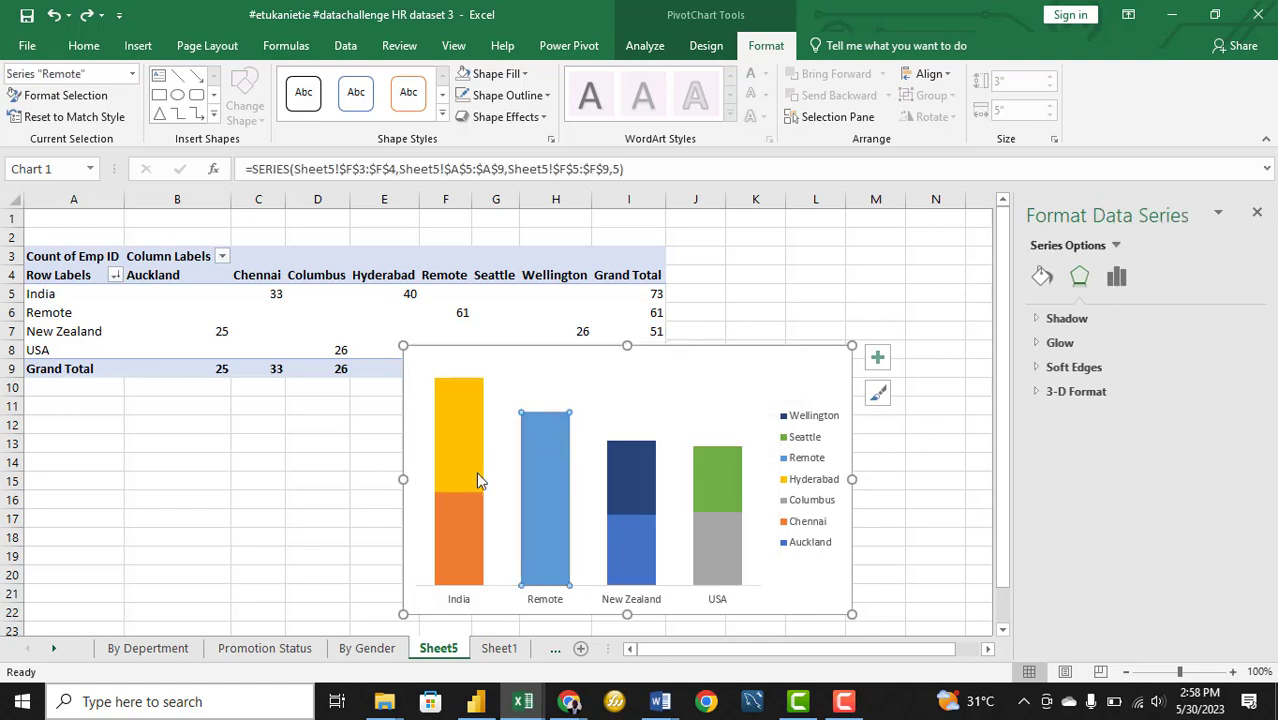
key(Escape)
click(463, 530)
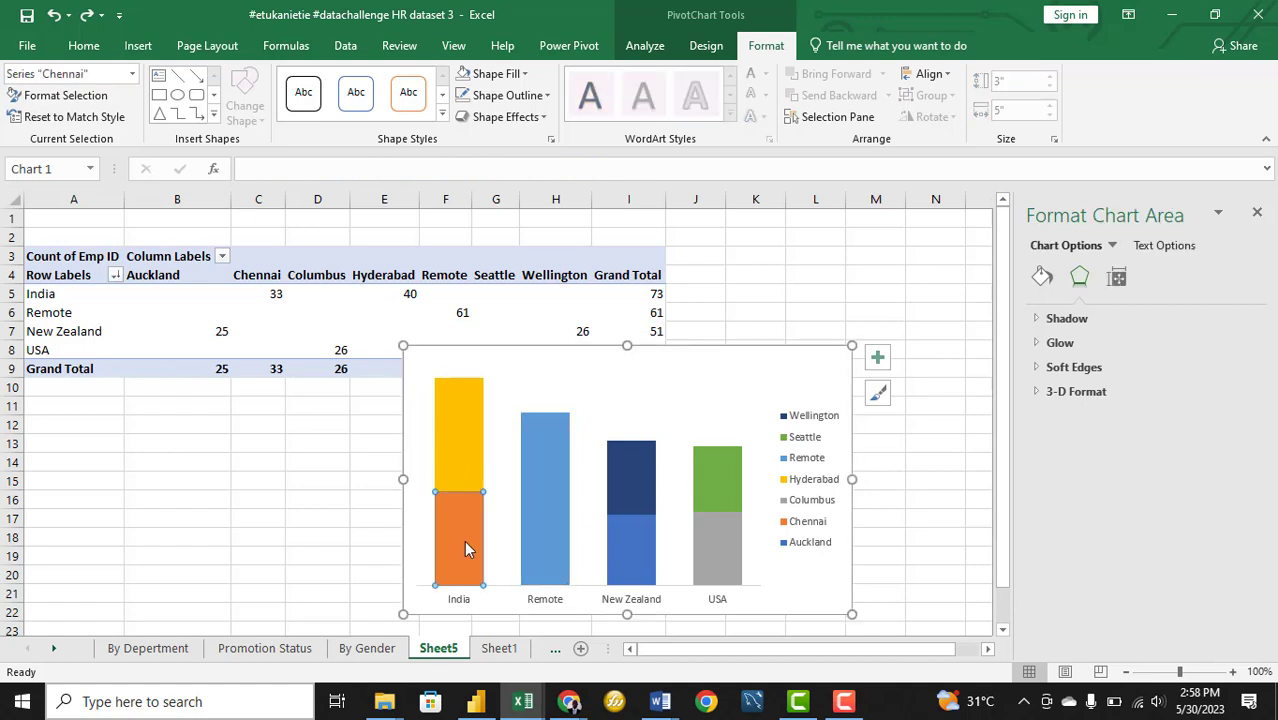
click(465, 474)
click(461, 515)
click(560, 498)
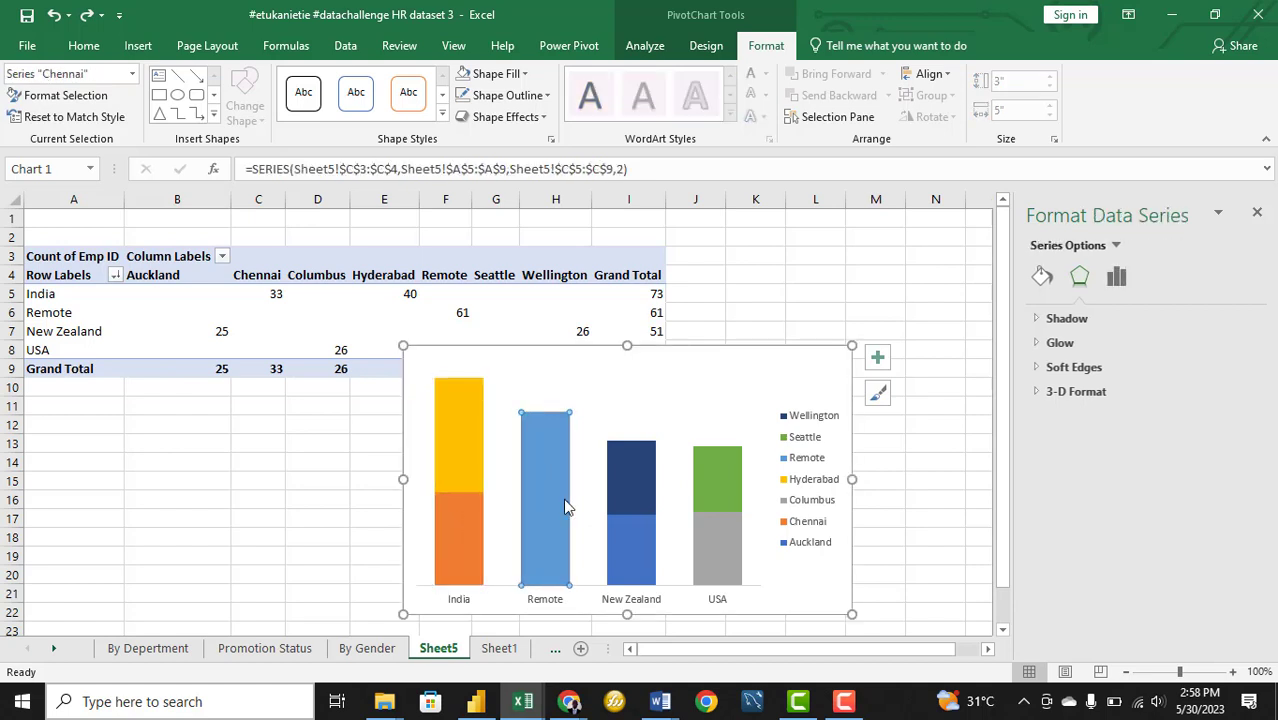
key(Escape)
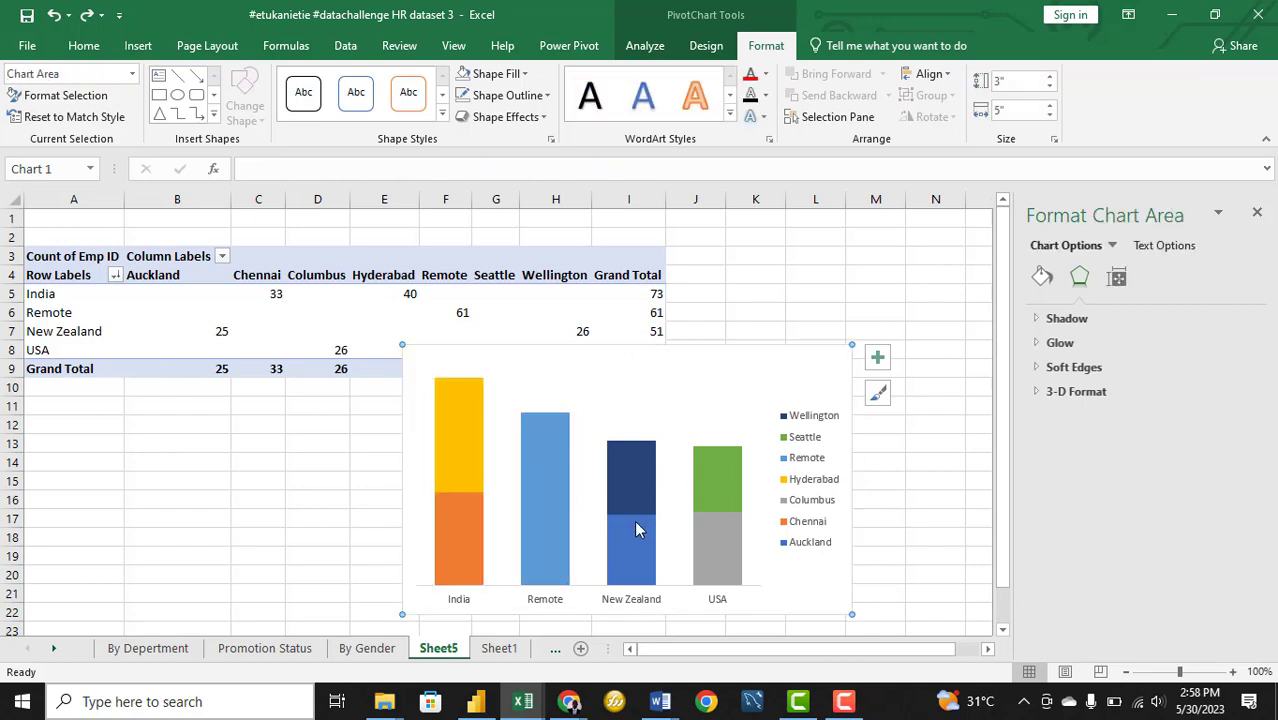
click(634, 530)
click(717, 388)
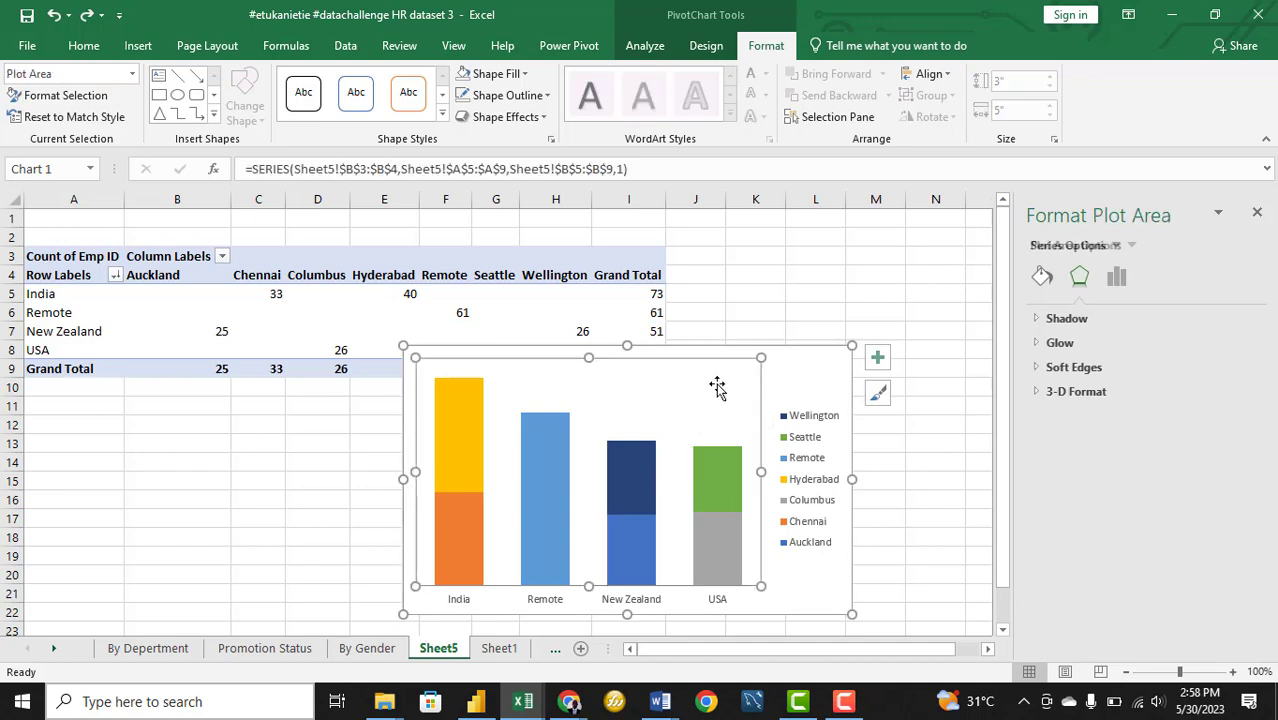
click(781, 372)
right_click(777, 373)
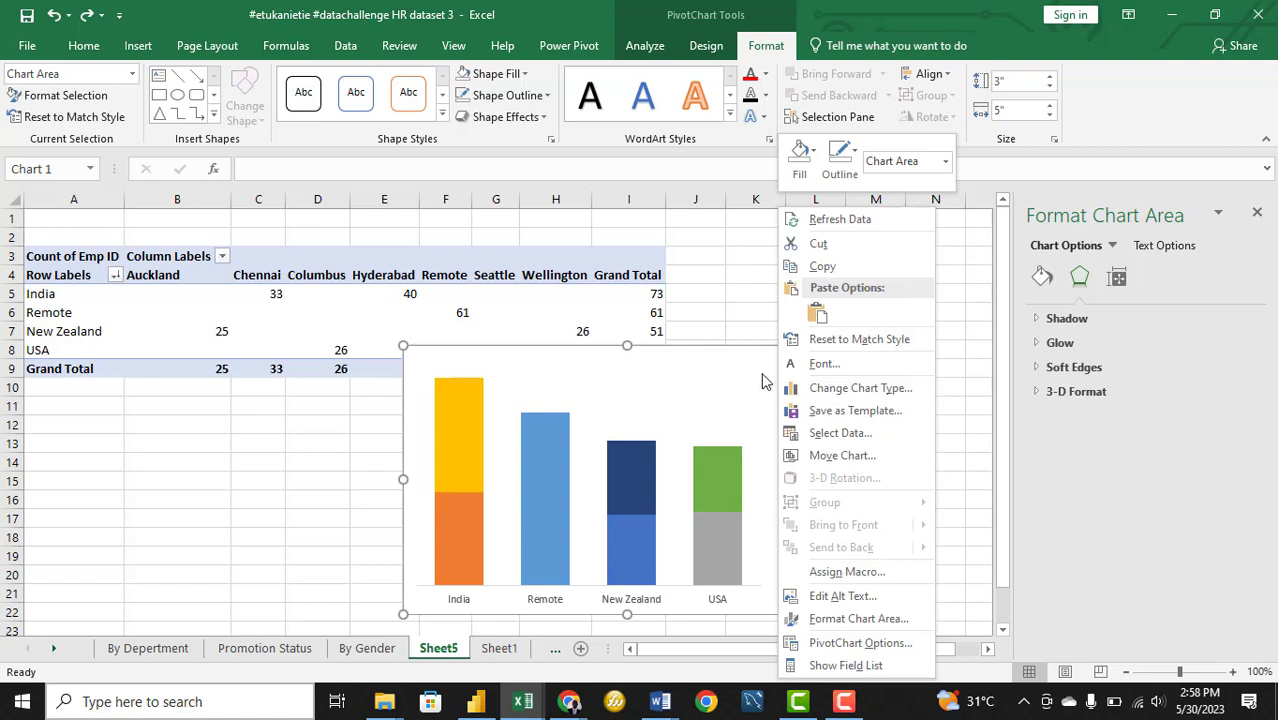
click(622, 473)
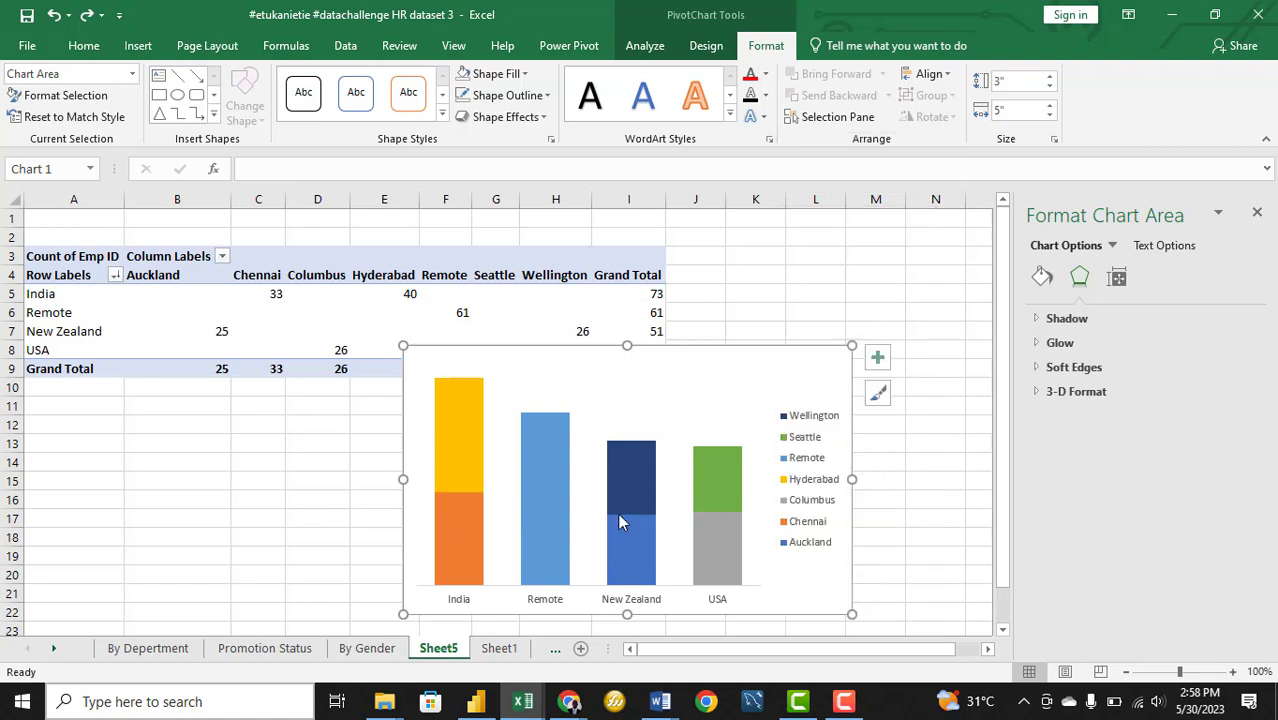
click(620, 516)
click(623, 491)
click(559, 492)
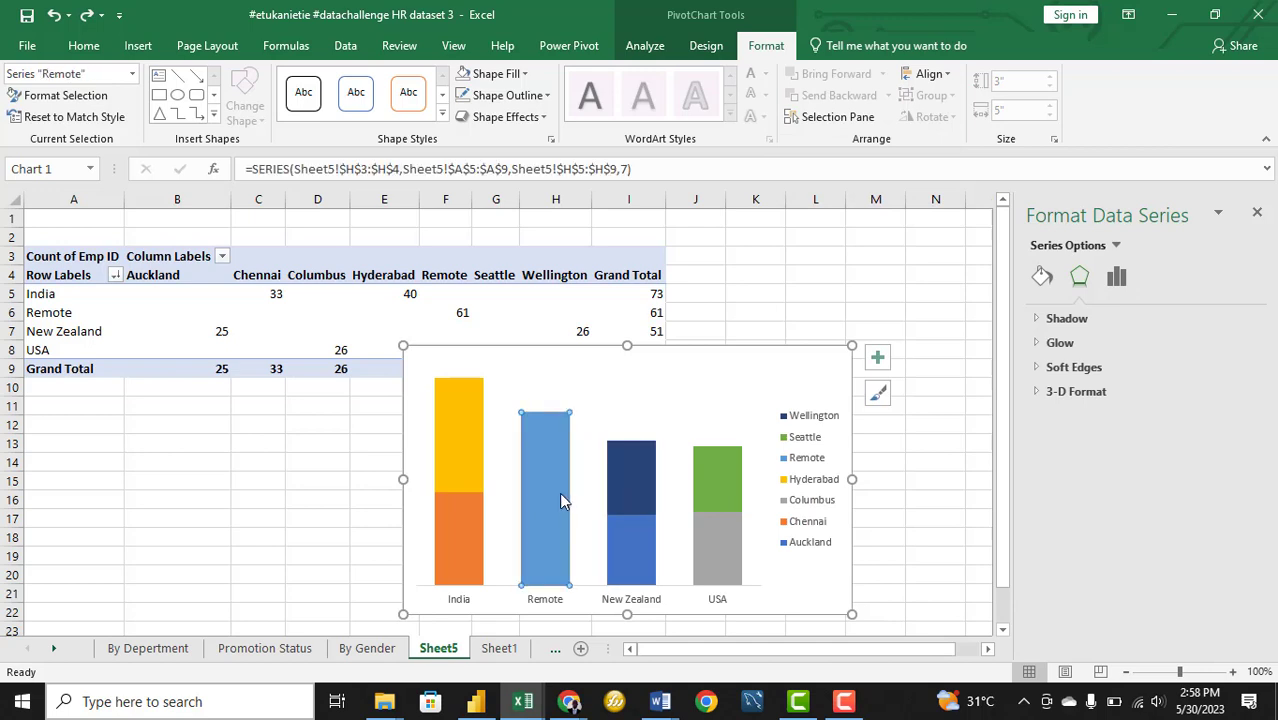
click(452, 476)
click(456, 533)
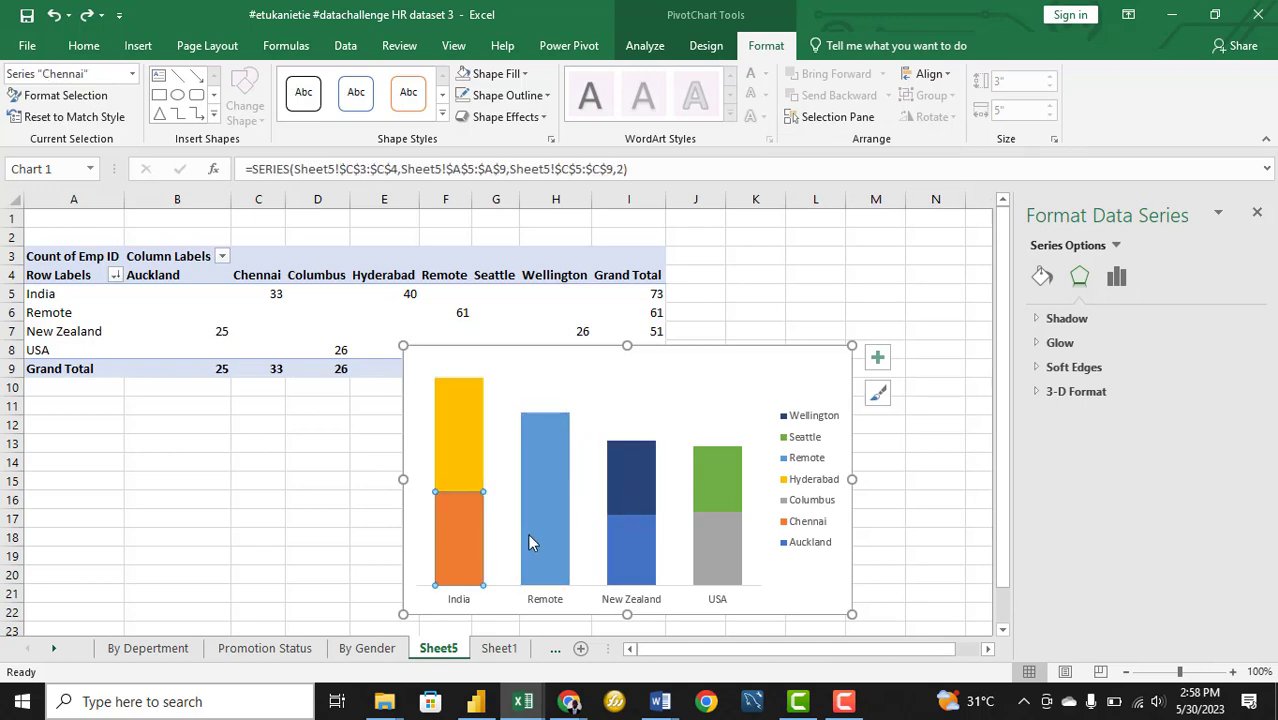
click(533, 530)
click(780, 589)
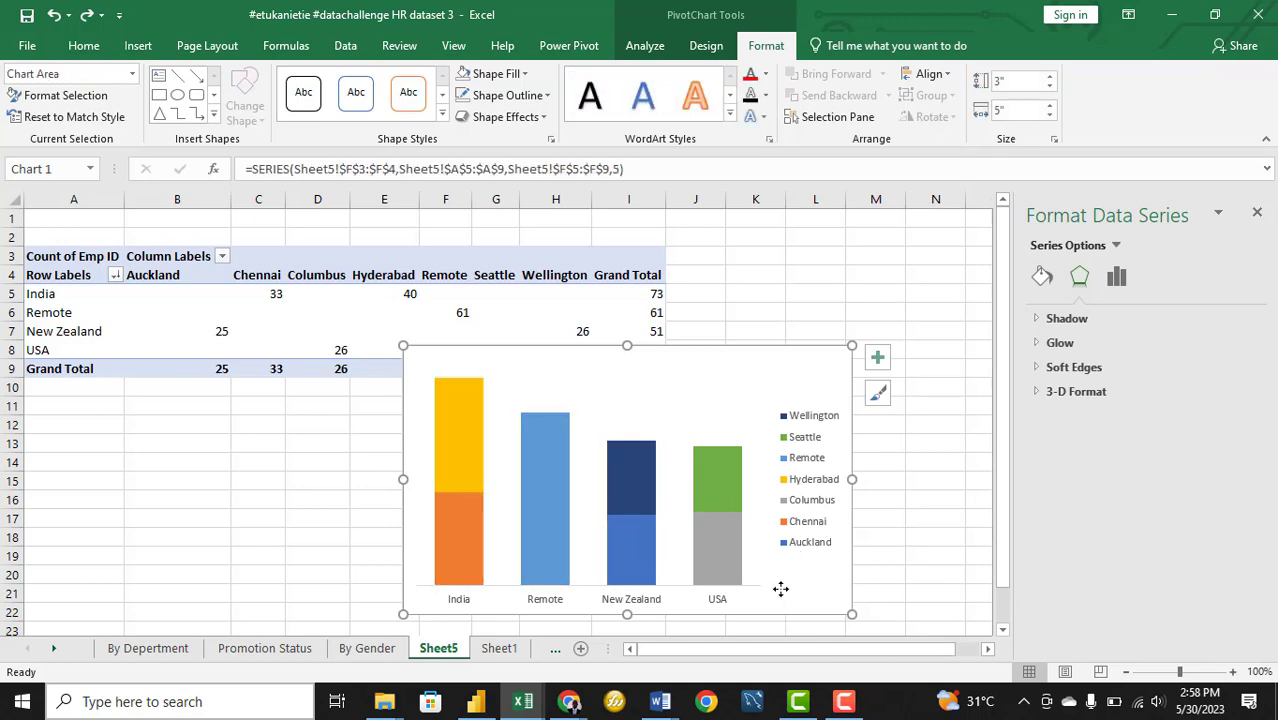
right_click(728, 435)
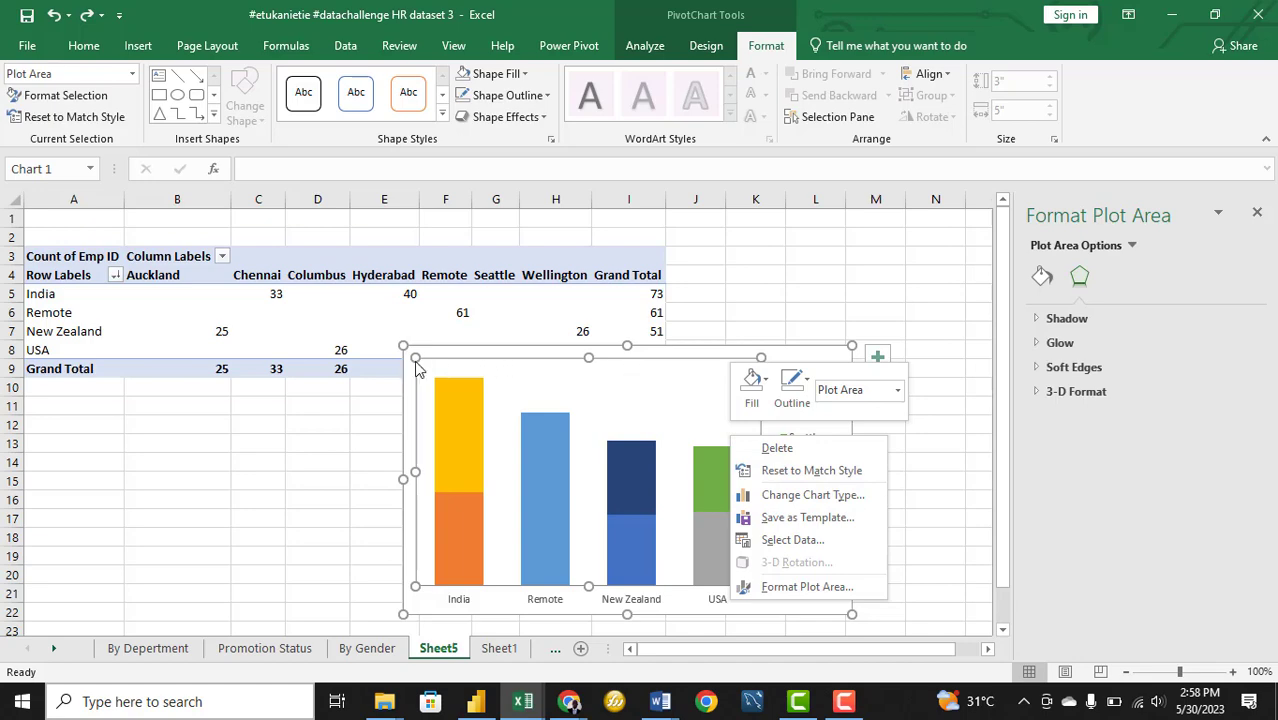
click(407, 400)
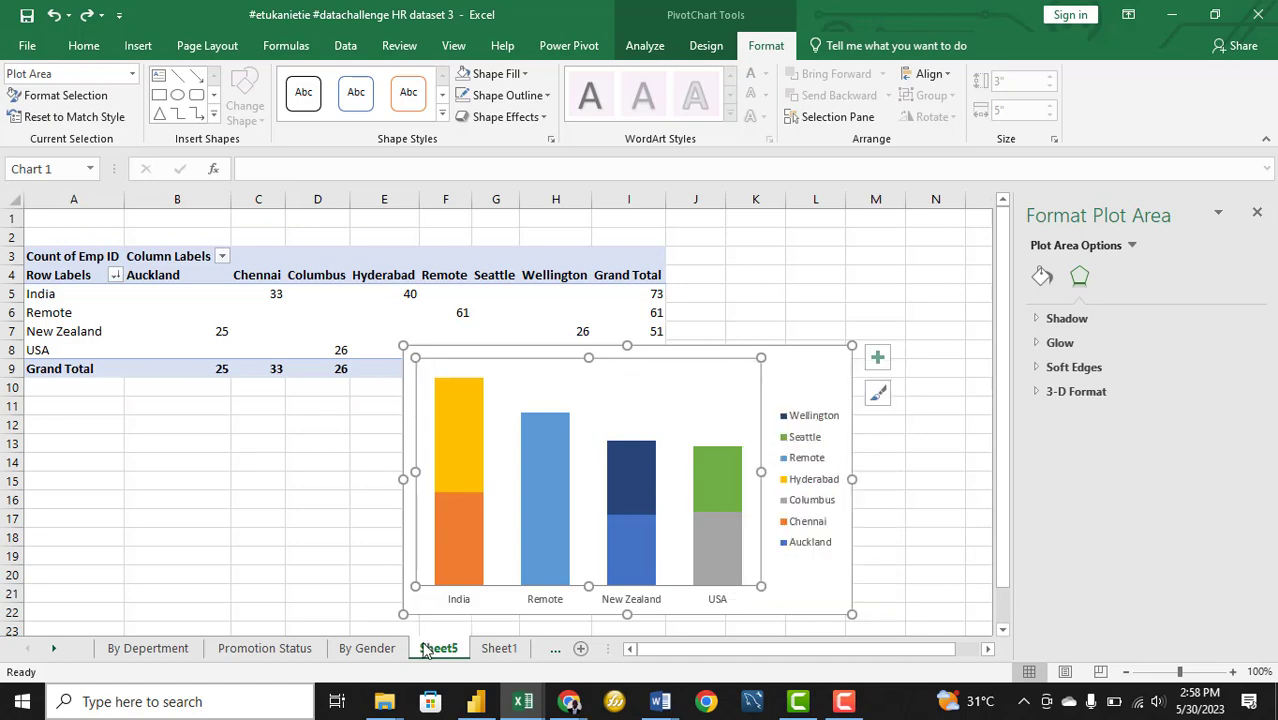
mouse_move(569, 701)
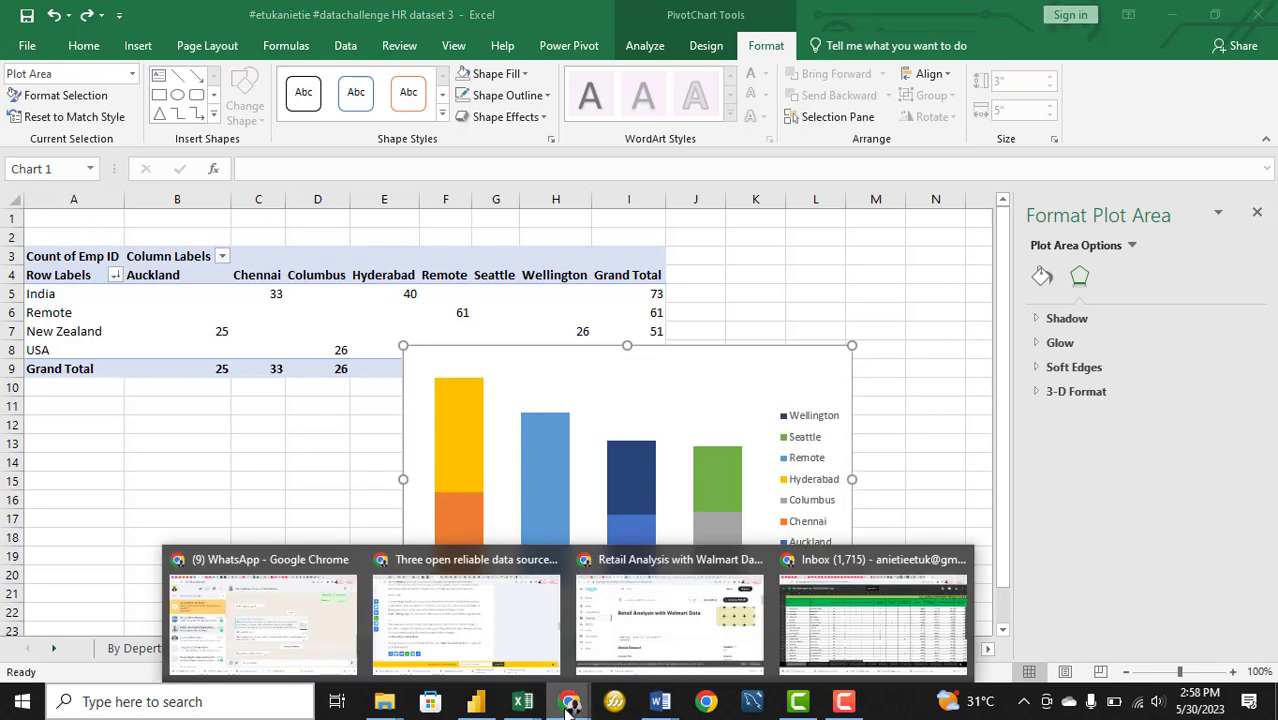
click(300, 615)
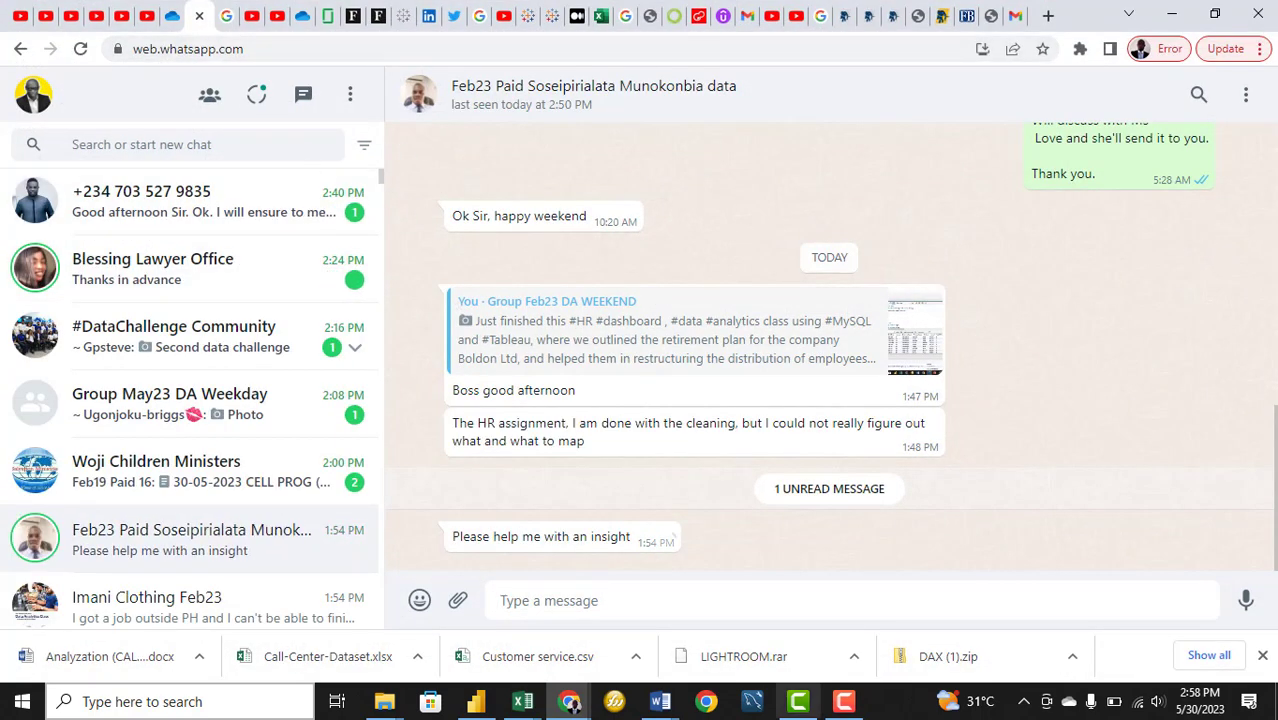
mouse_move(534, 705)
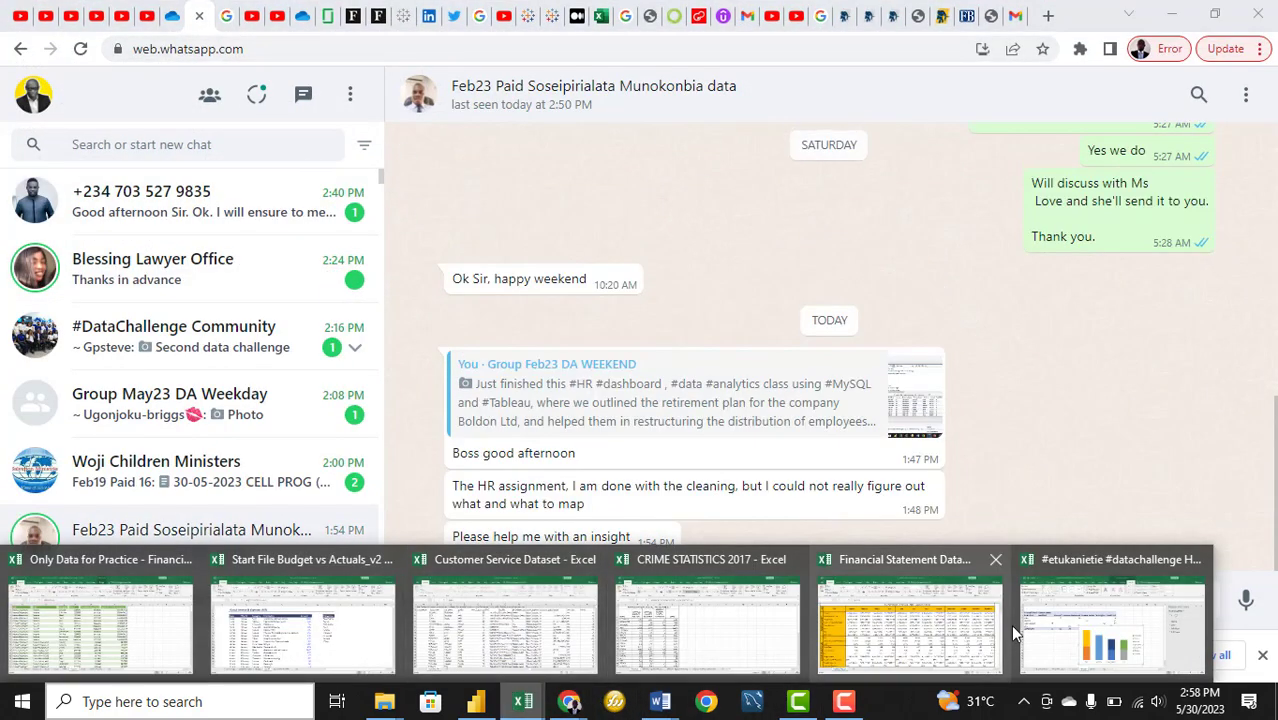
click(1026, 617)
click(771, 478)
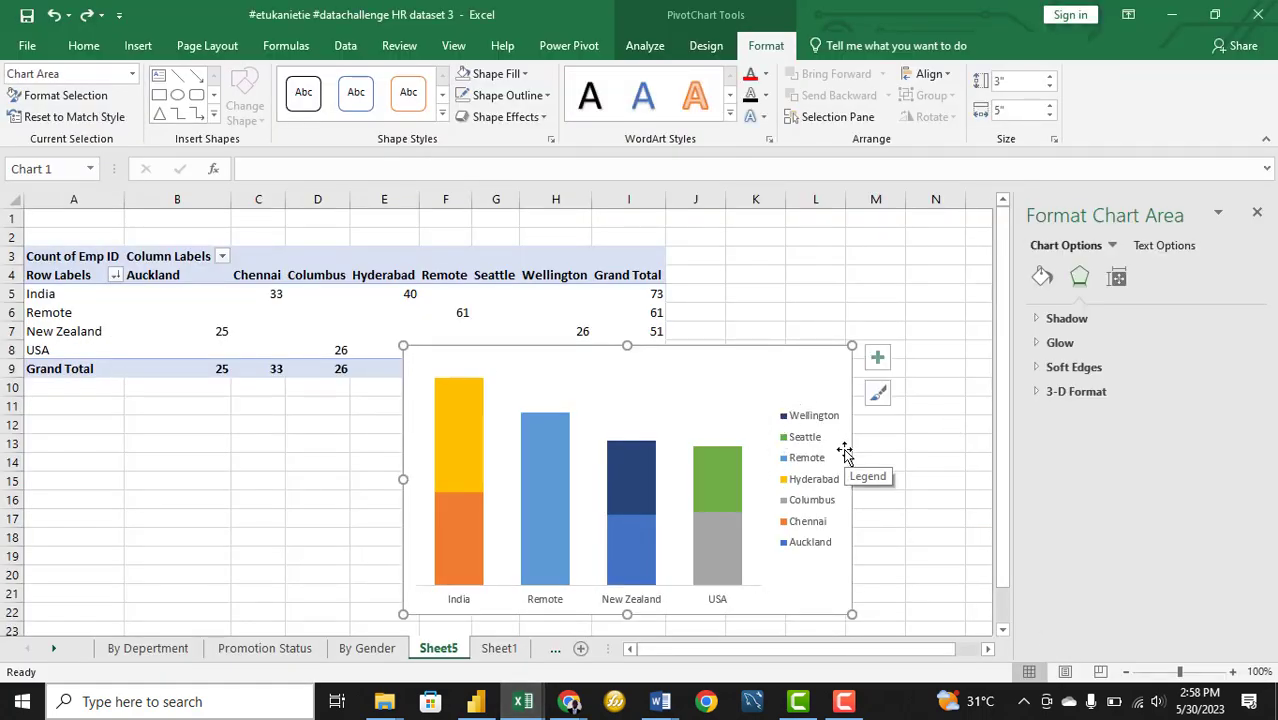
Switch to Power BI Desktop to check the By Location chart on the HR dashboard, and return to the Excel HR dataset workbook
click(476, 701)
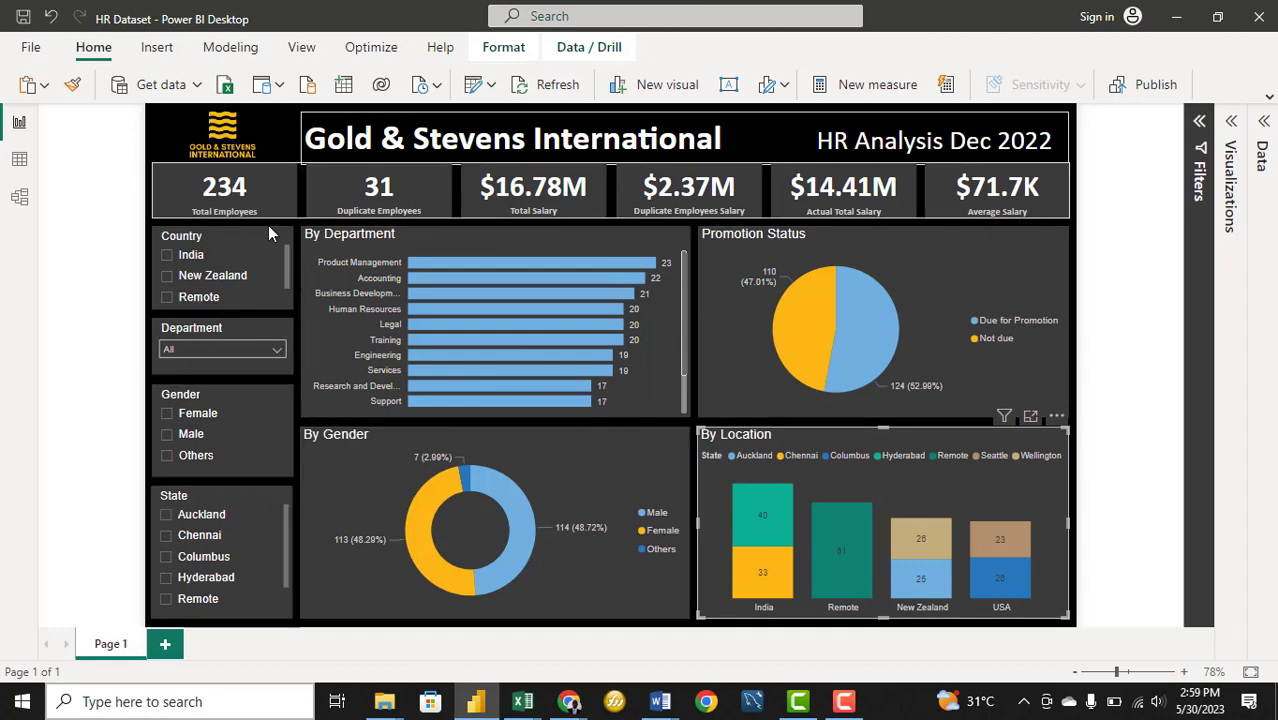
click(525, 703)
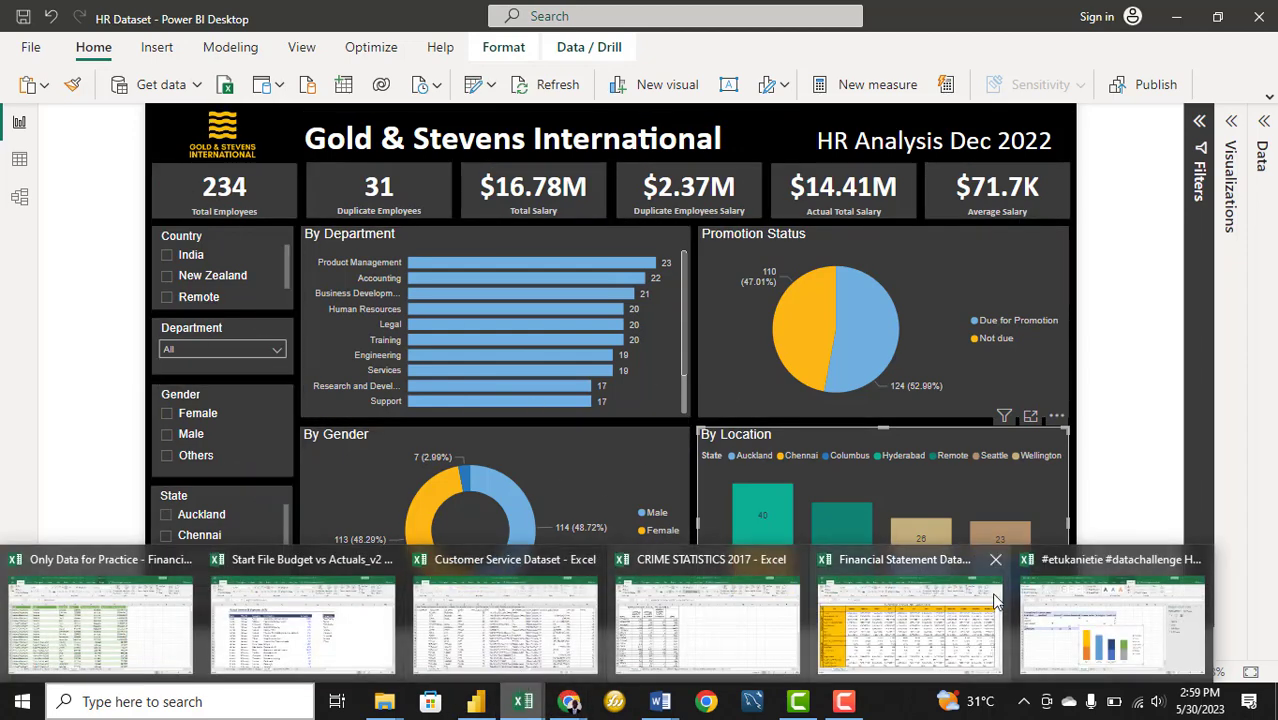
click(1150, 625)
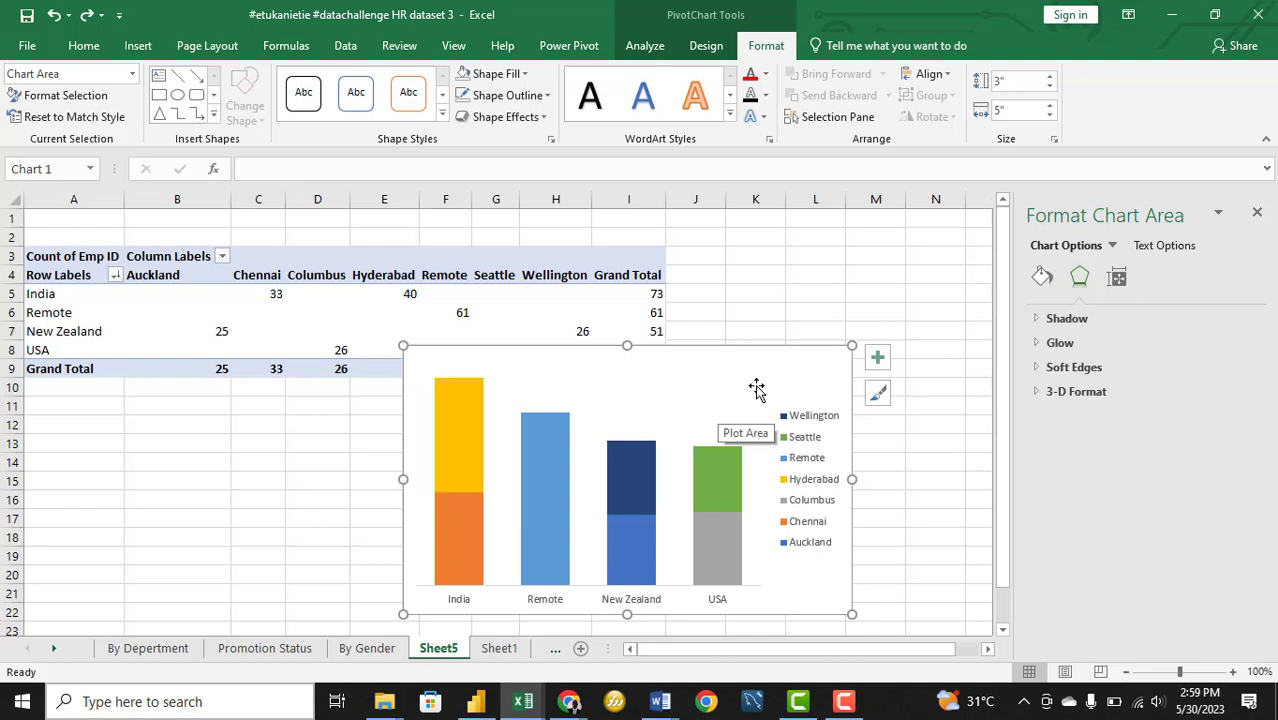
Look through the chart elements list and the chart area formatting options of the stacked column PivotChart
click(878, 358)
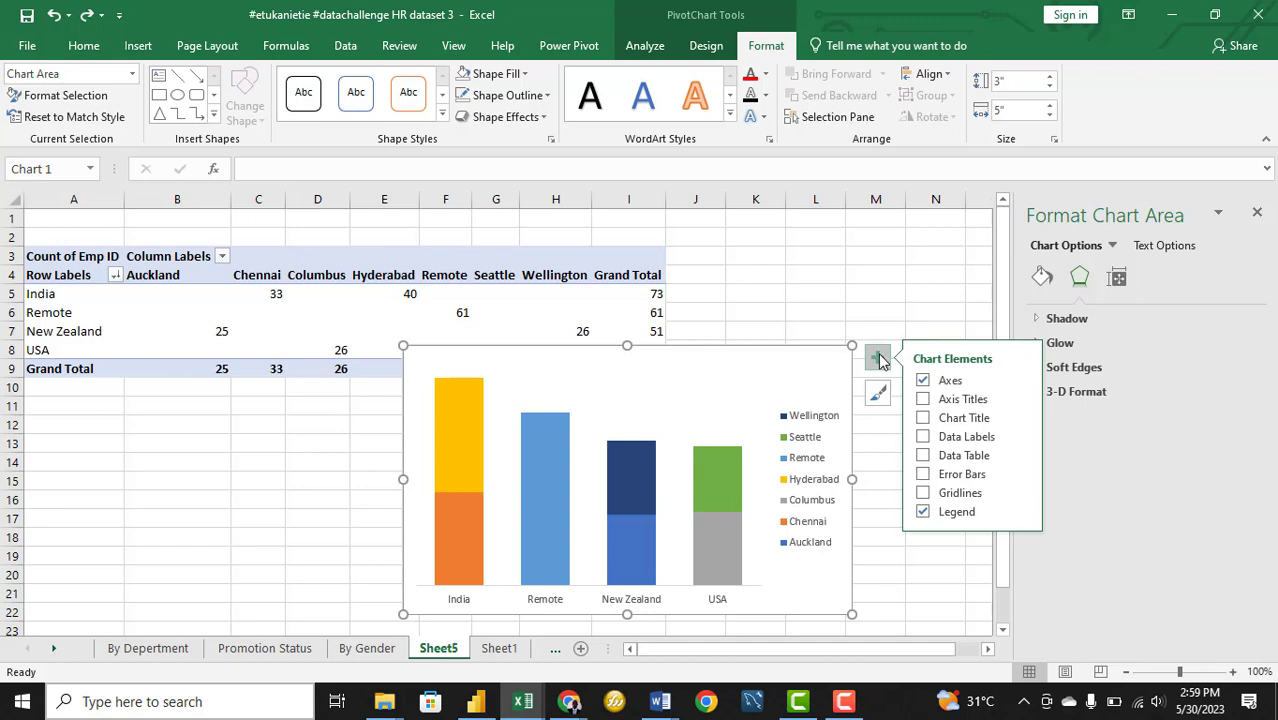
right_click(830, 363)
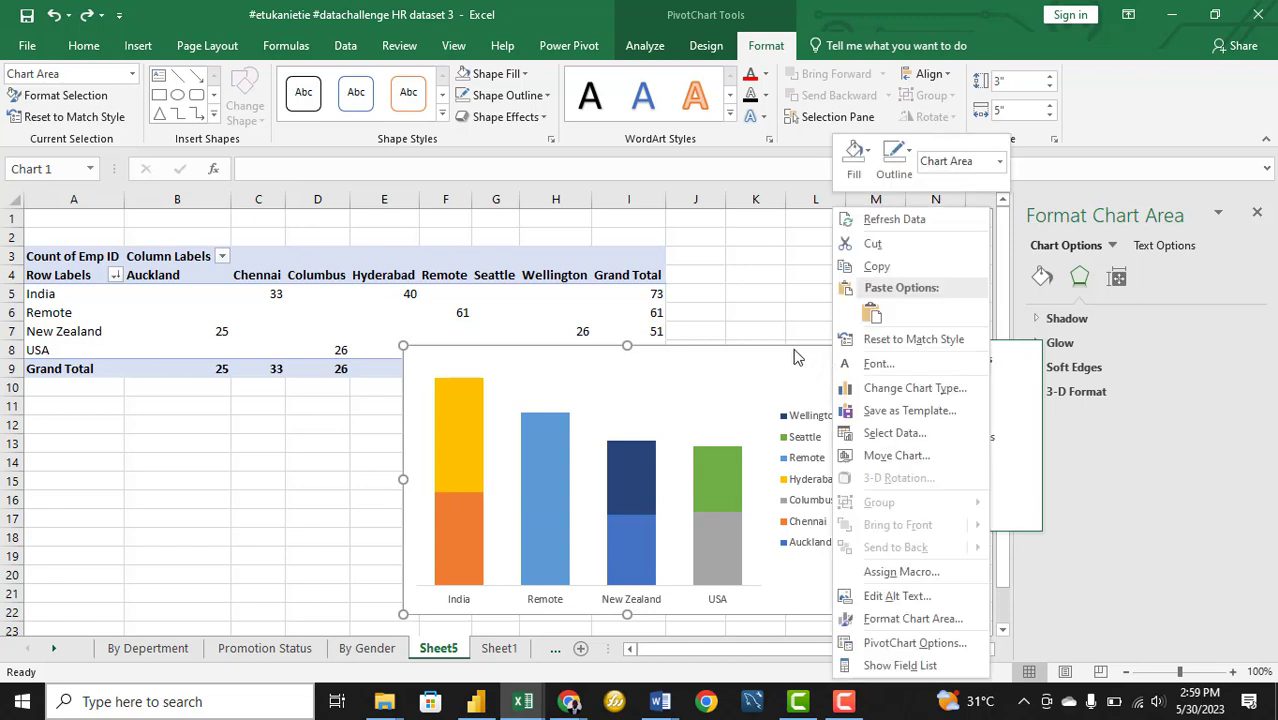
key(Escape)
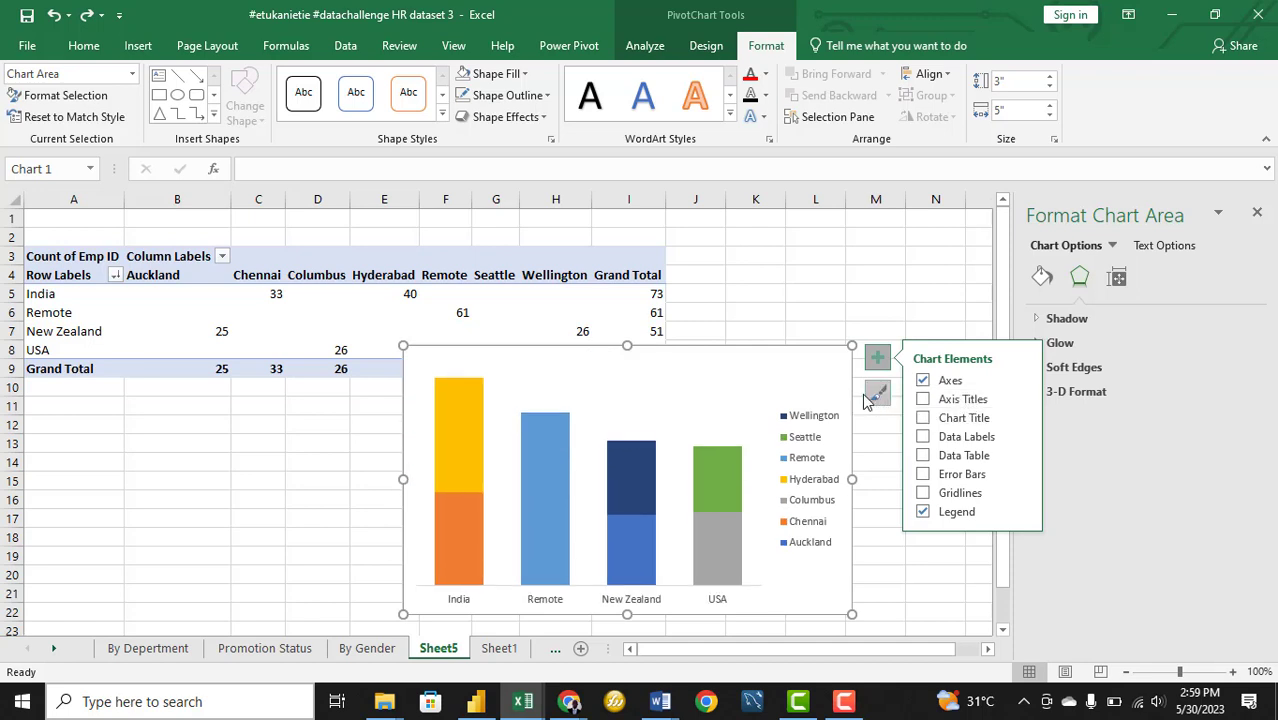
right_click(805, 376)
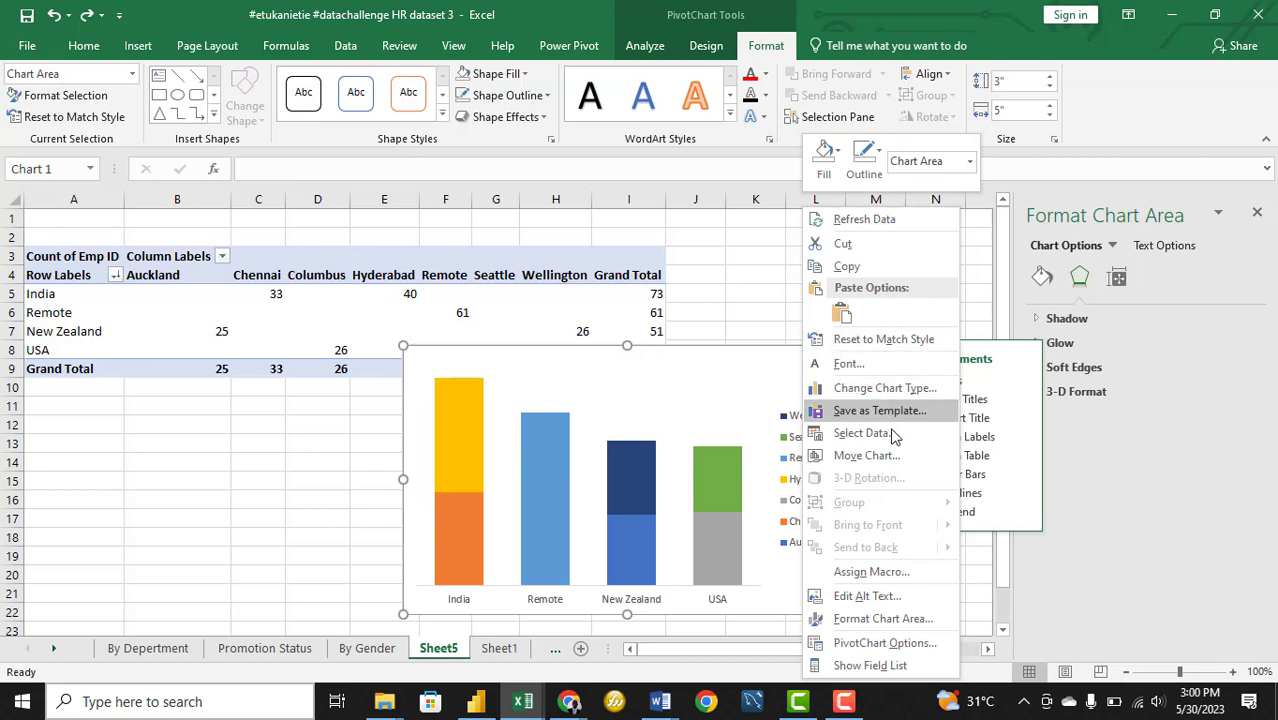
click(905, 620)
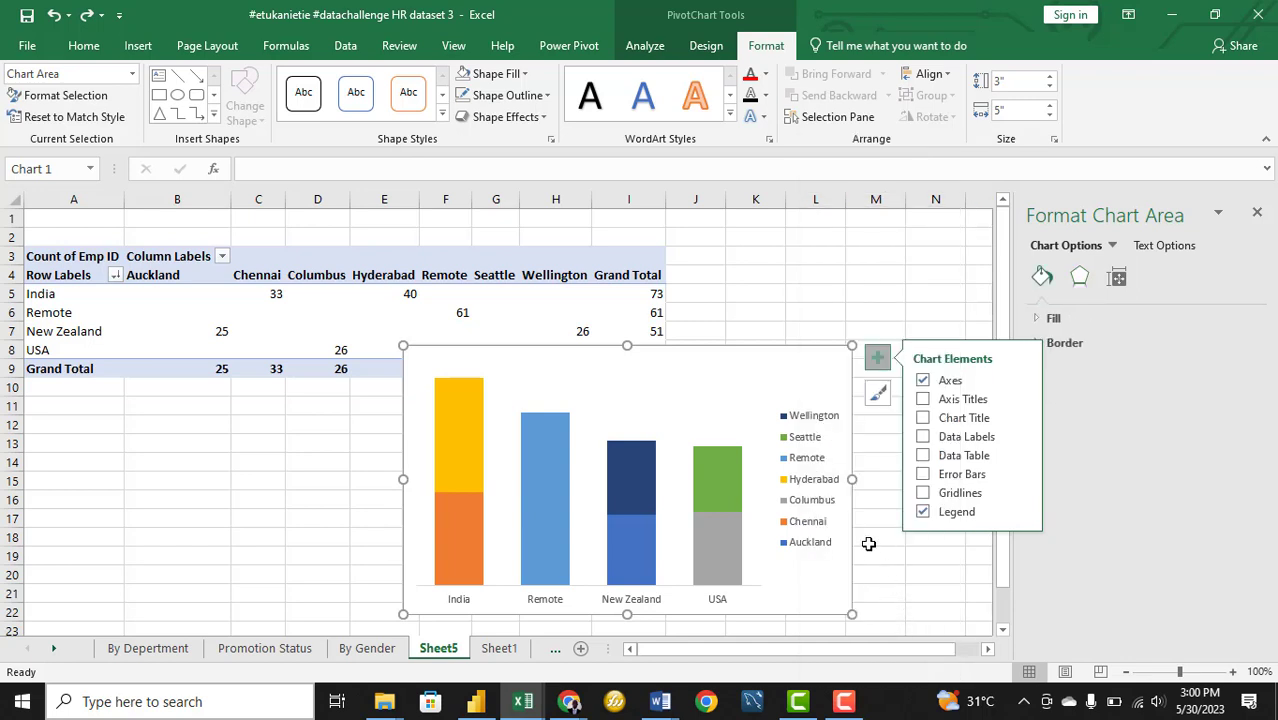
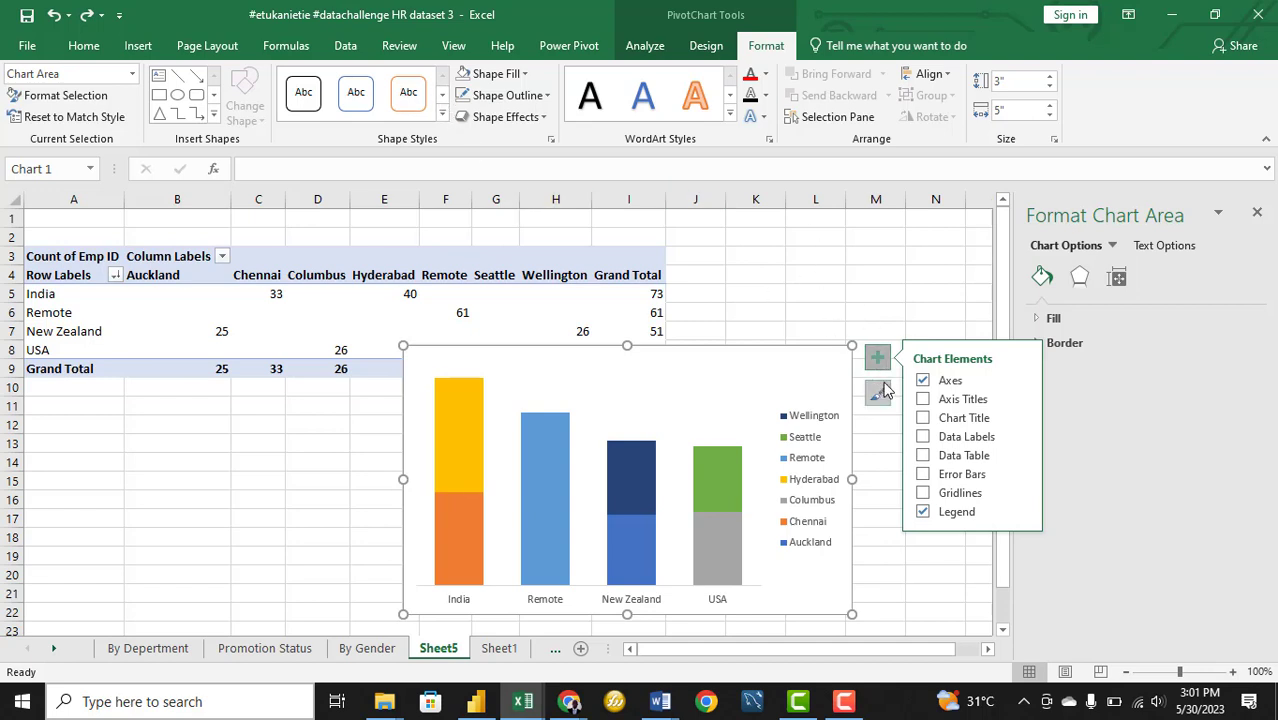
click(956, 426)
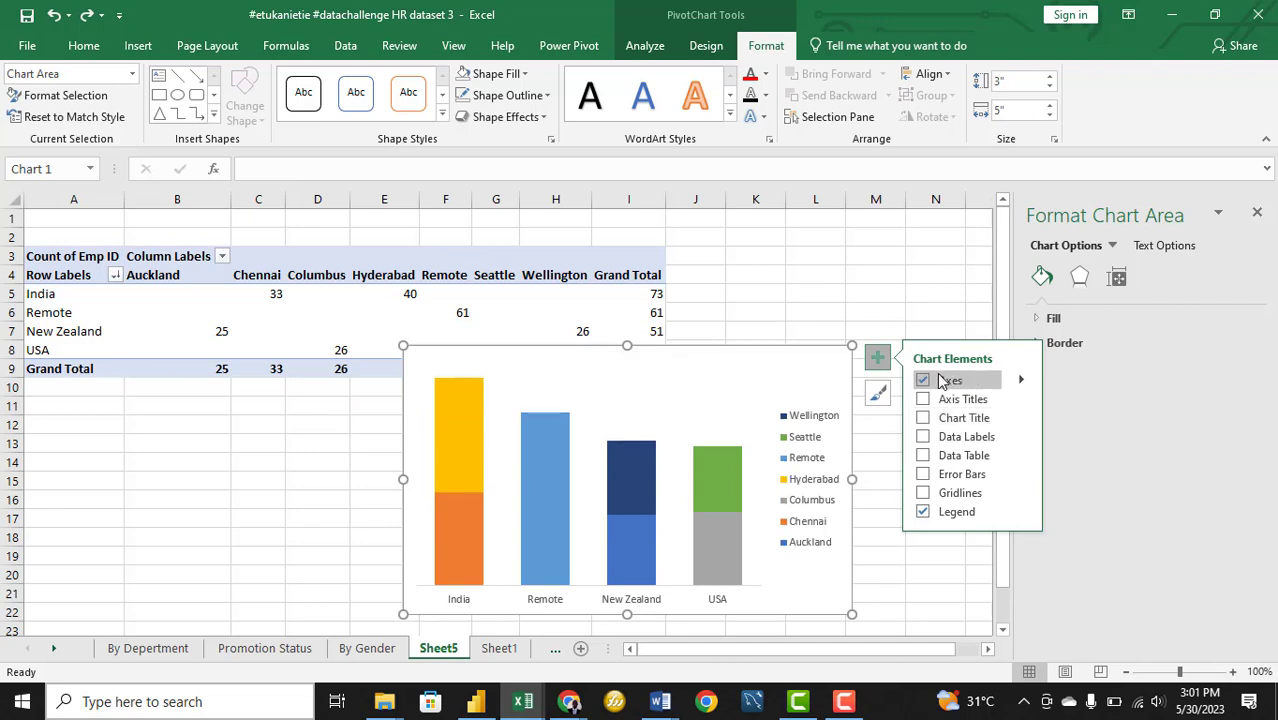
right_click(797, 366)
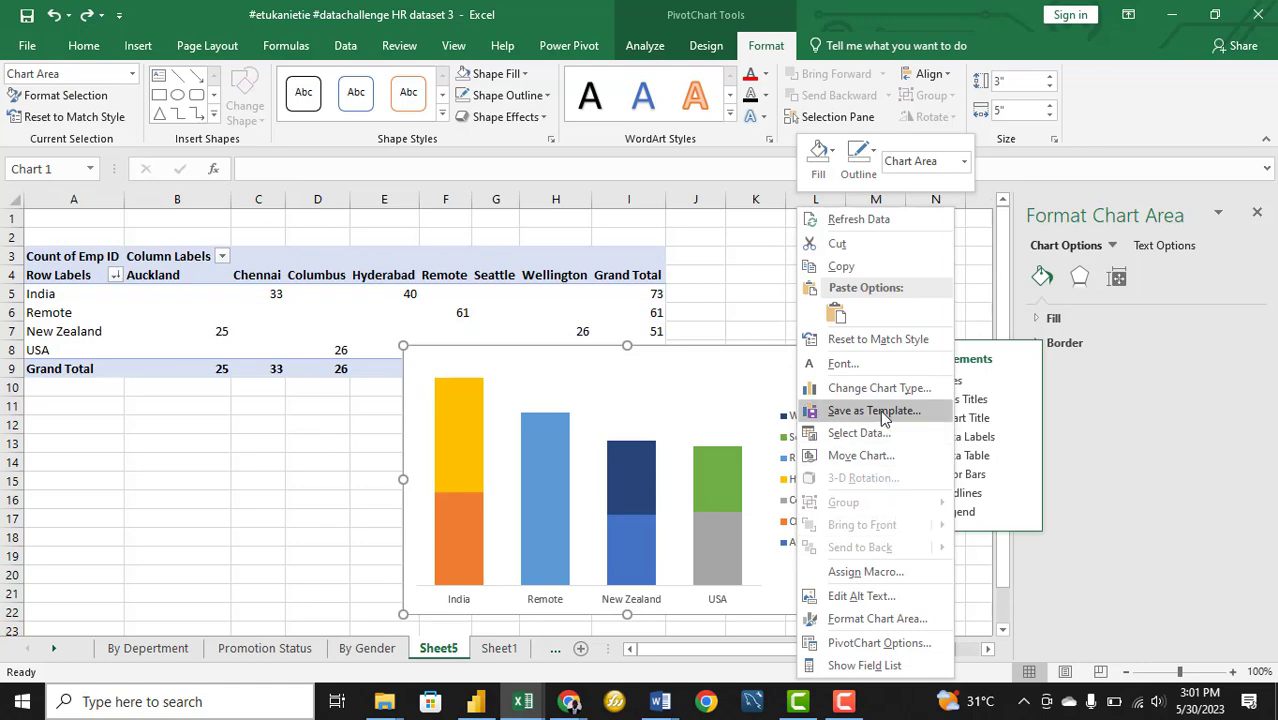
click(877, 619)
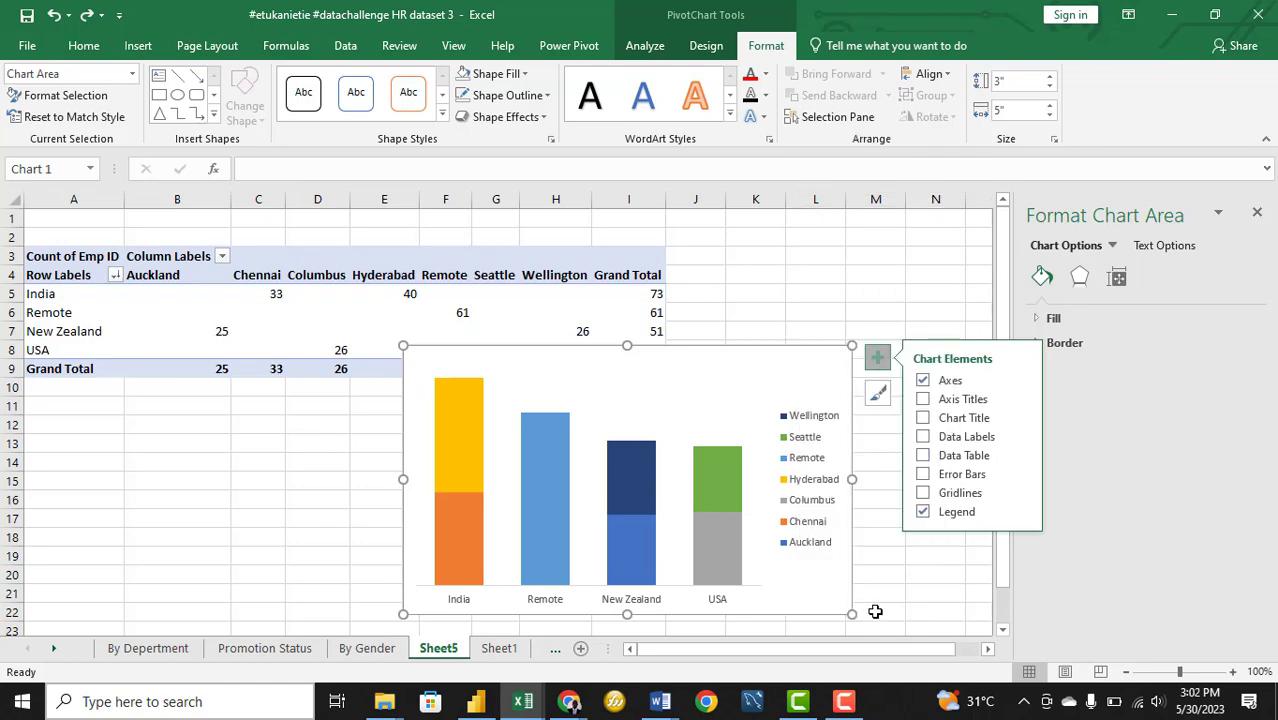
click(924, 306)
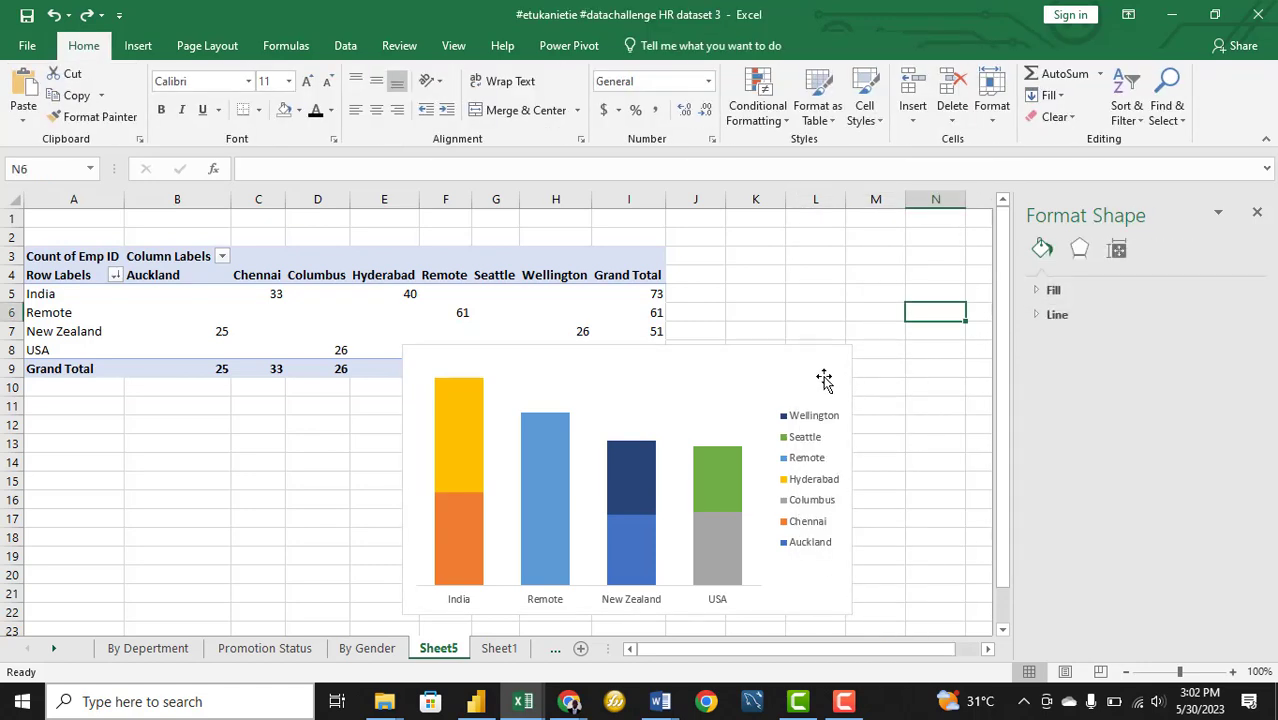
right_click(822, 375)
click(900, 620)
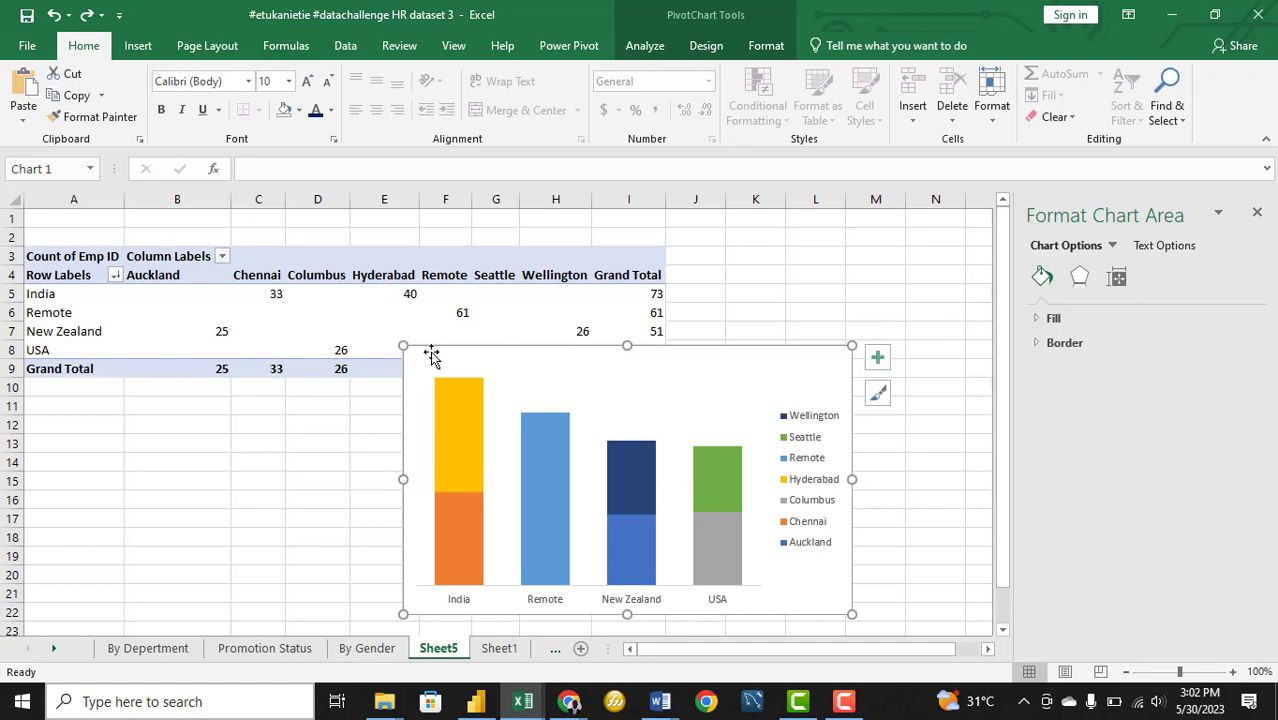
Rename the worksheet Sheet5 as By Location
right_click(433, 649)
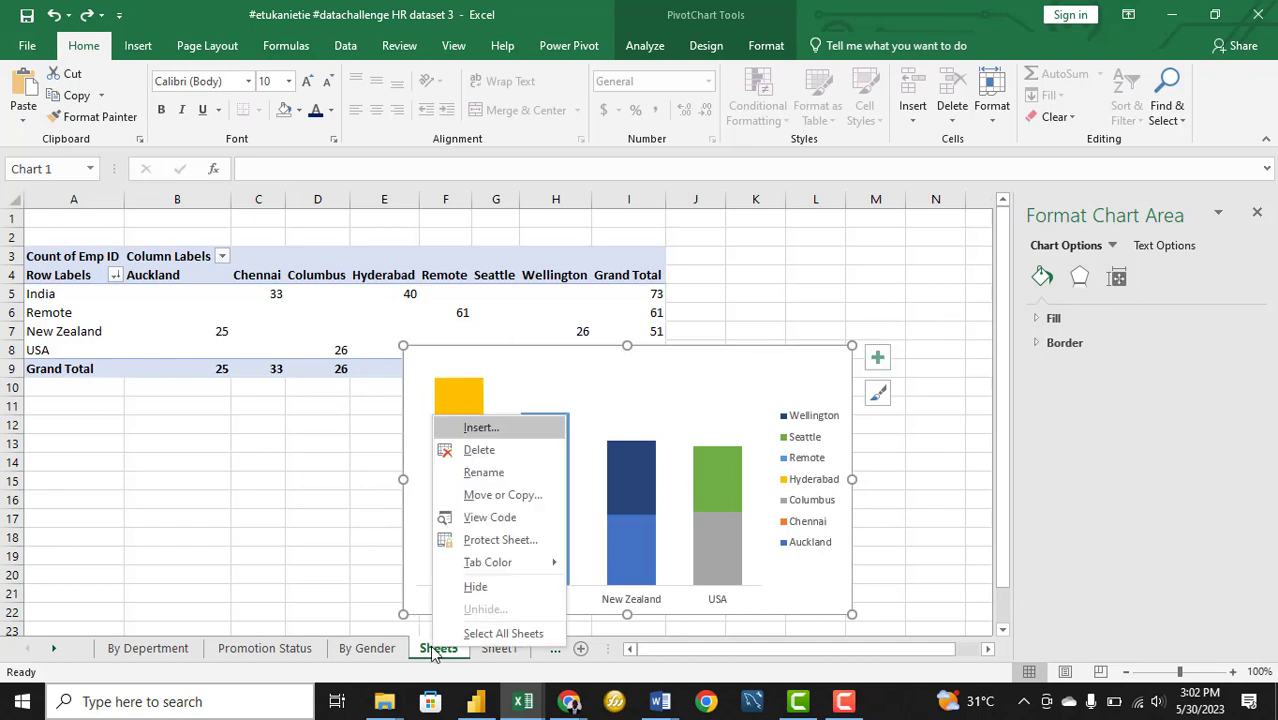
click(527, 472)
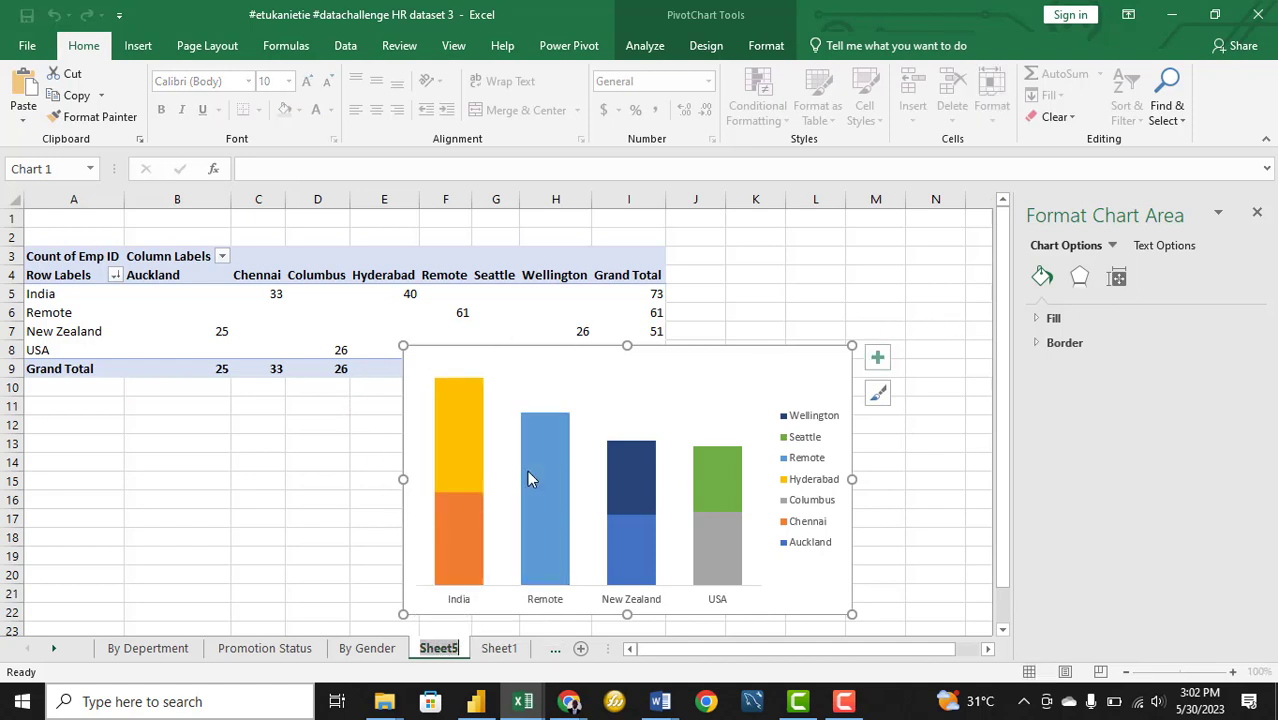
text(By Location)
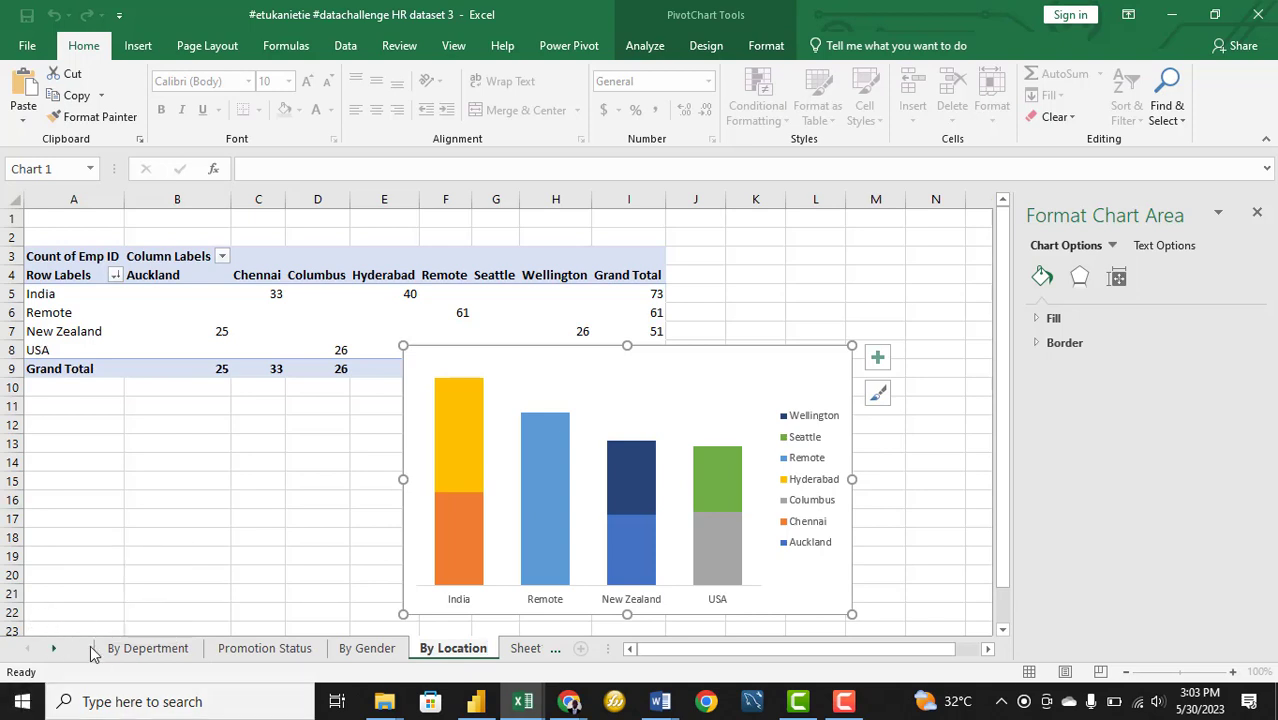
click(28, 649)
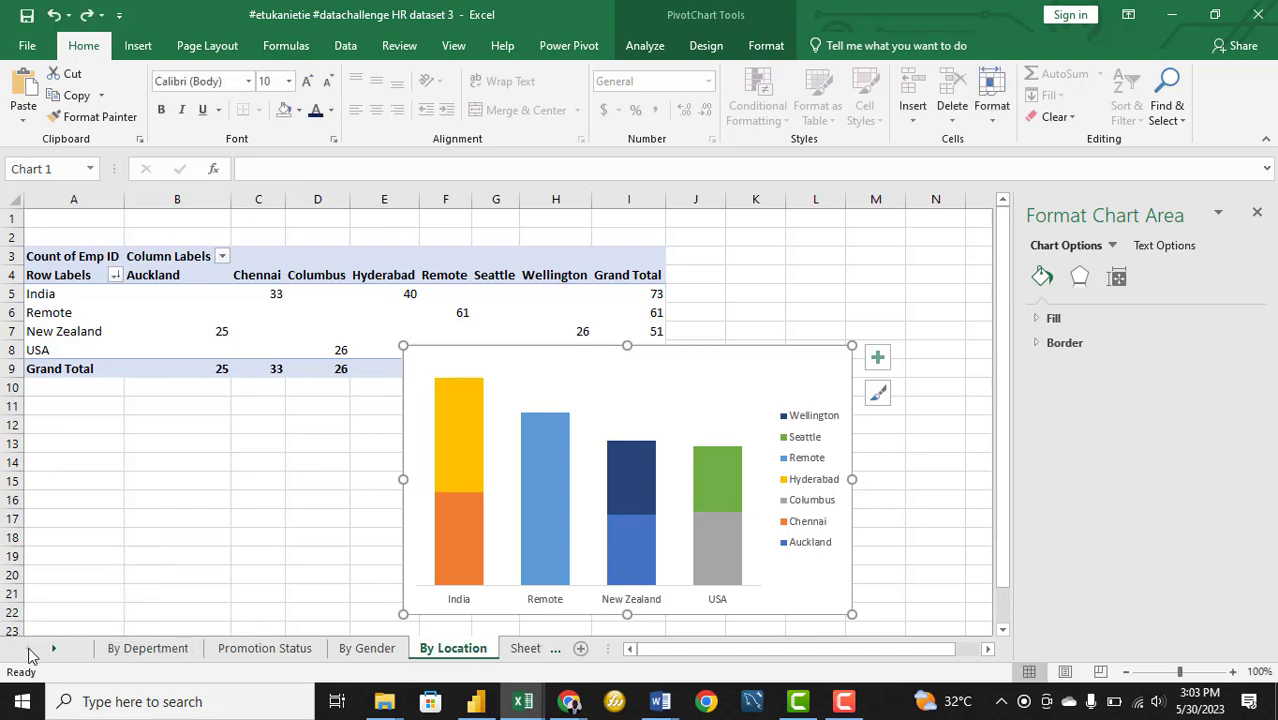
Insert a new blank worksheet before the By Depertment sheet and close the formatting pane
click(119, 653)
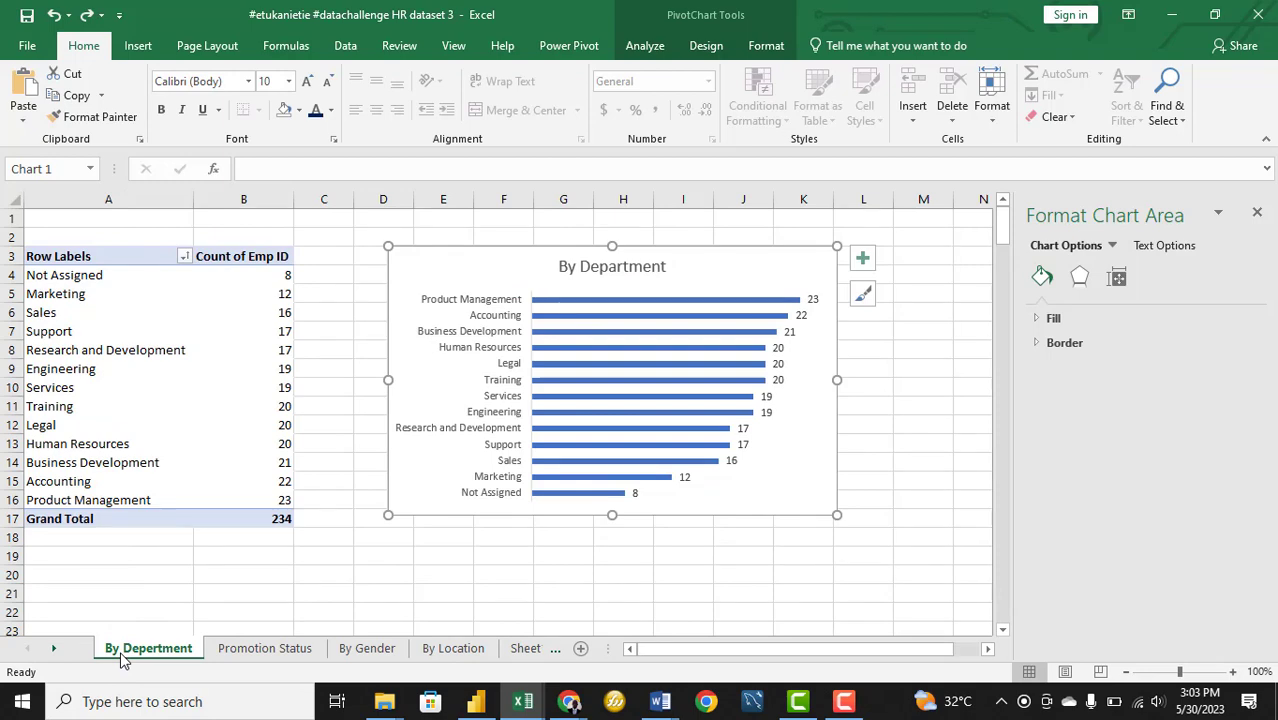
right_click(119, 655)
click(207, 439)
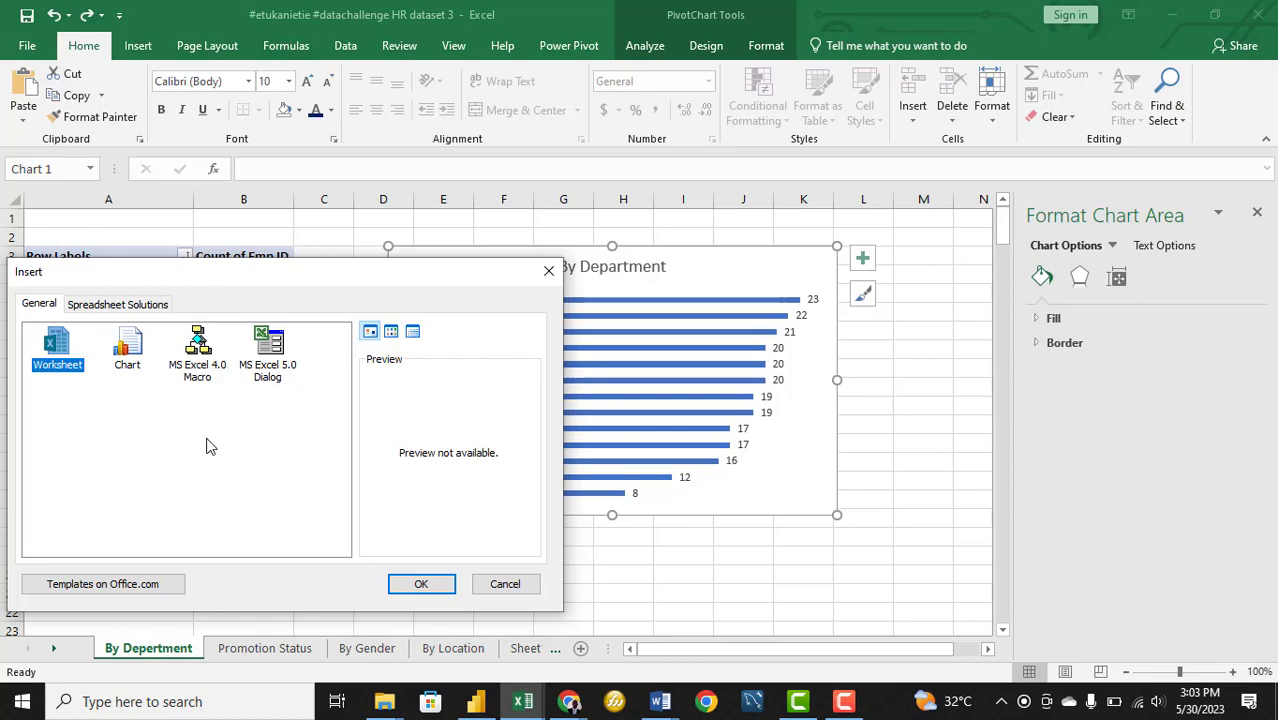
click(410, 588)
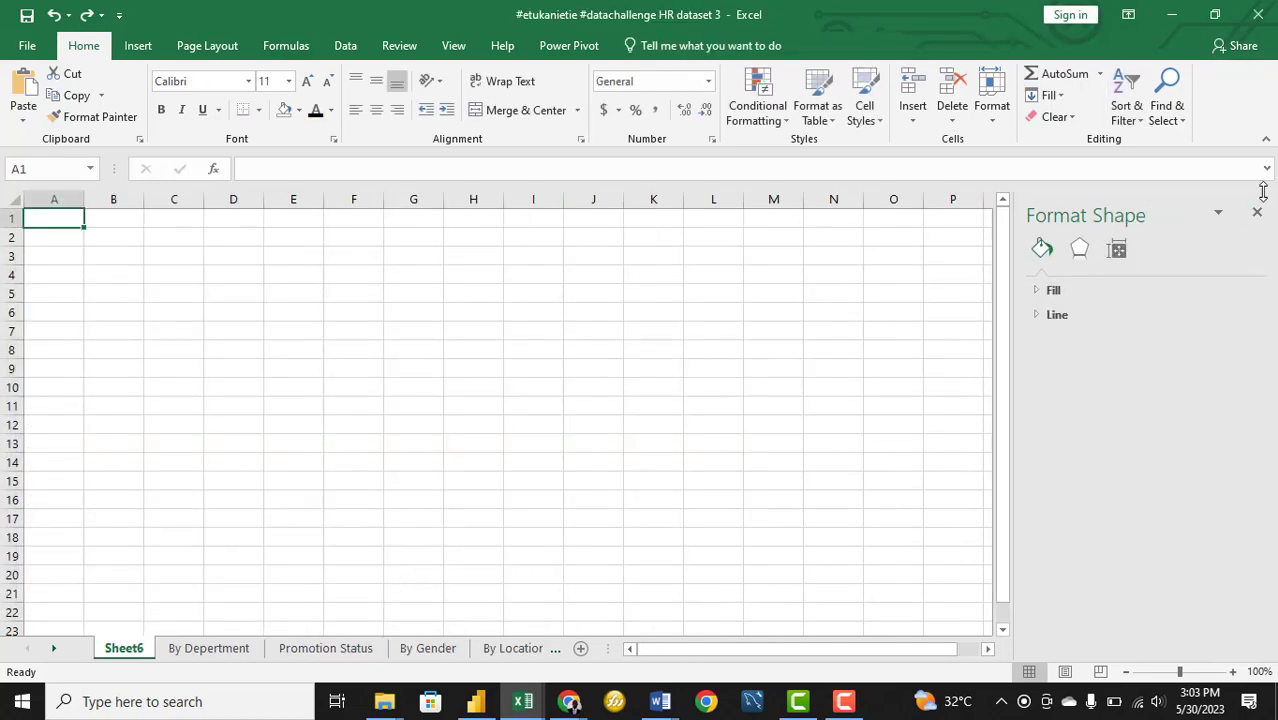
click(1257, 212)
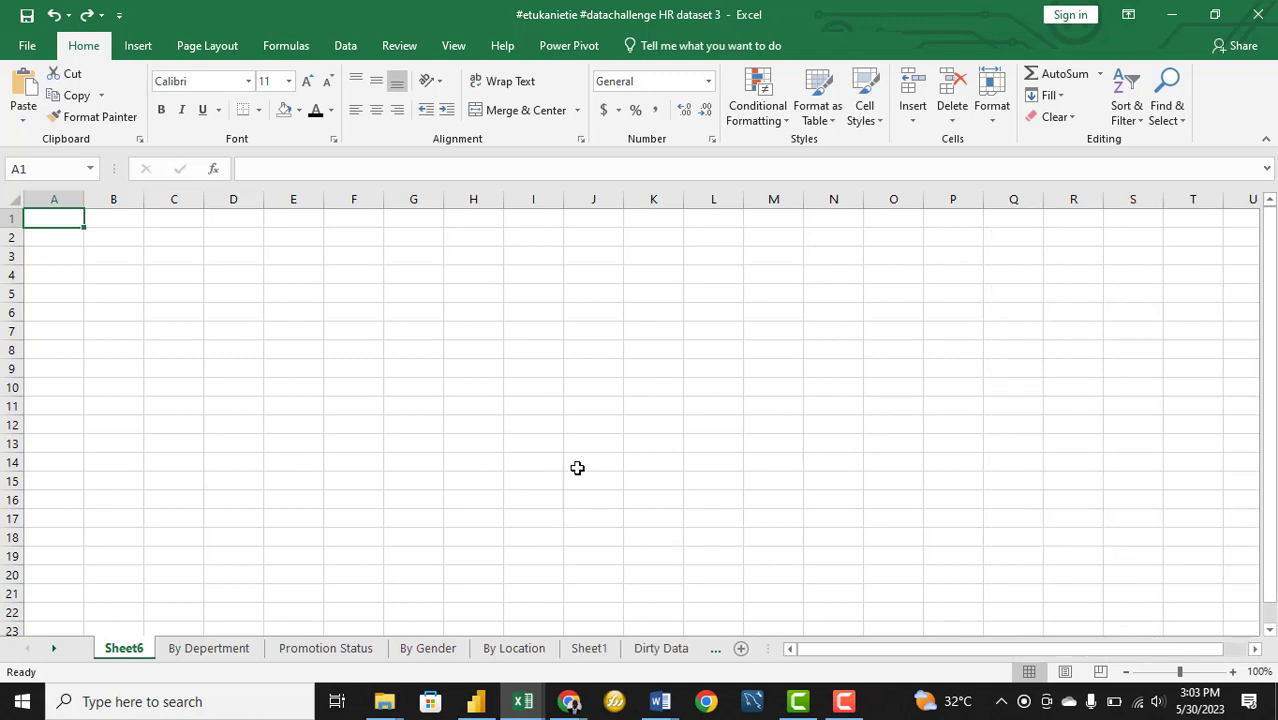
Switch to Power BI Desktop to examine the HR dashboard, try the India country filter and clear it, and return to the Excel HR dataset workbook
click(475, 701)
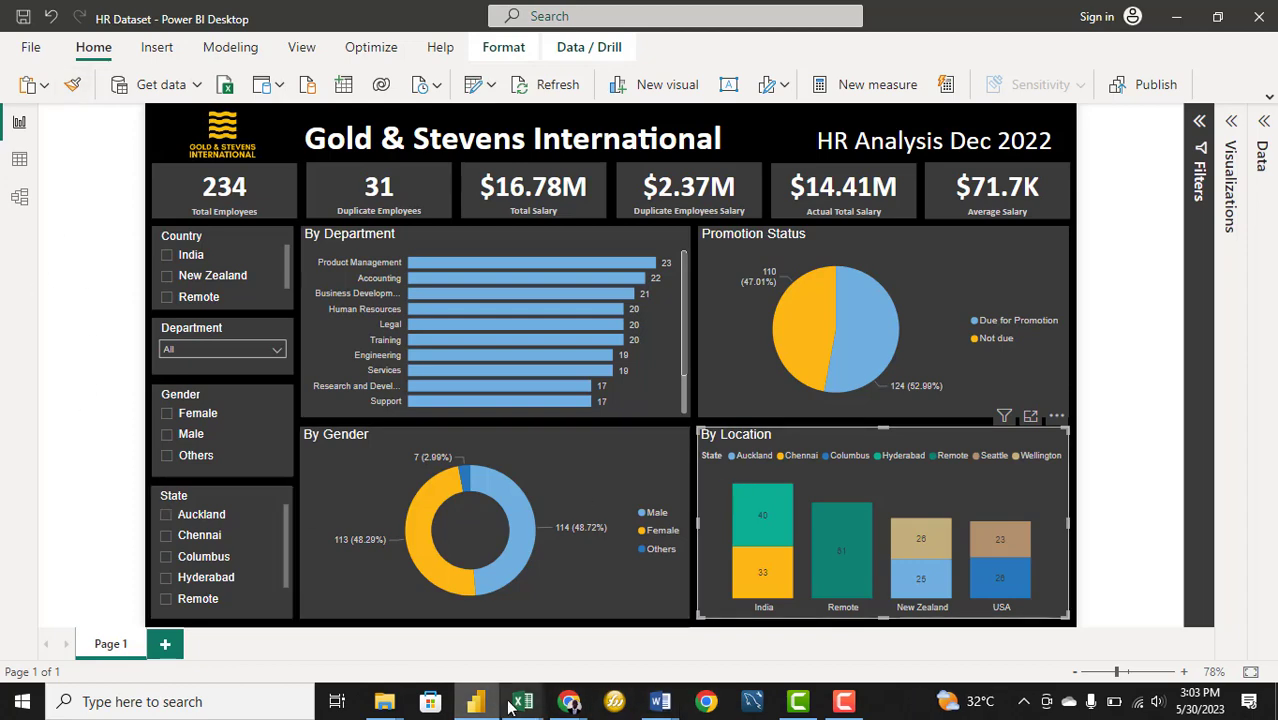
mouse_move(523, 701)
click(1110, 628)
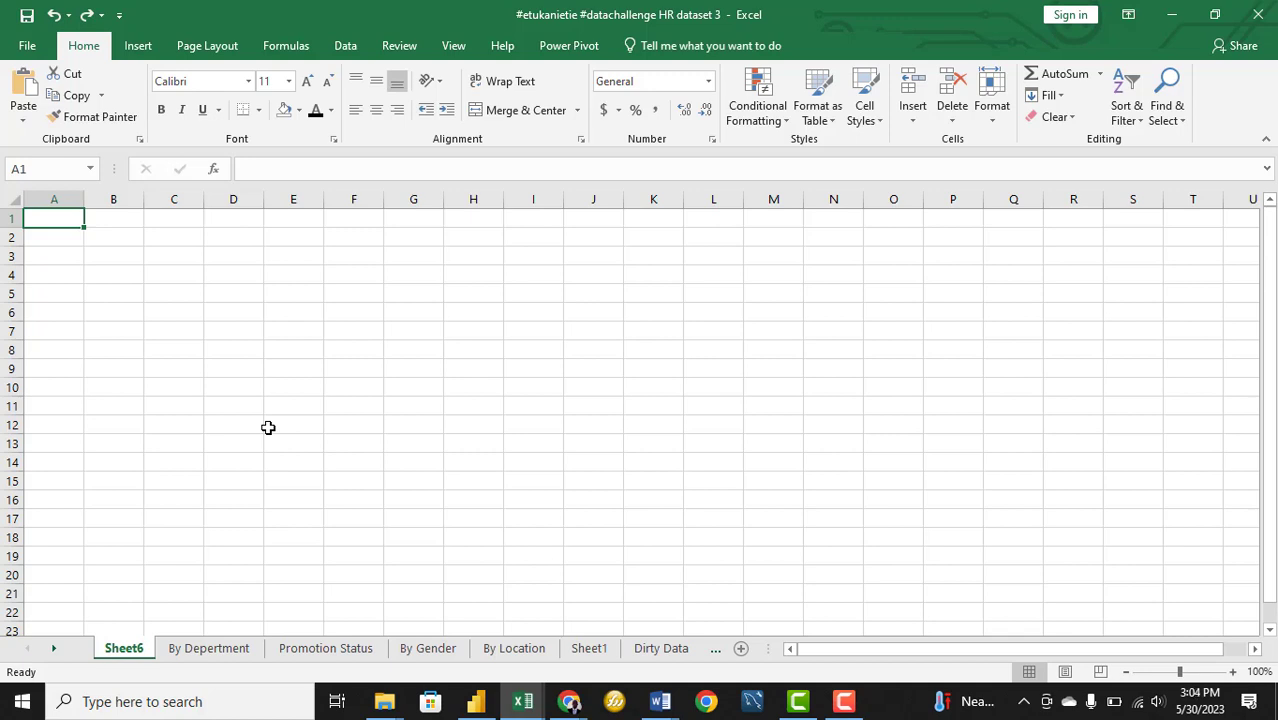
click(475, 701)
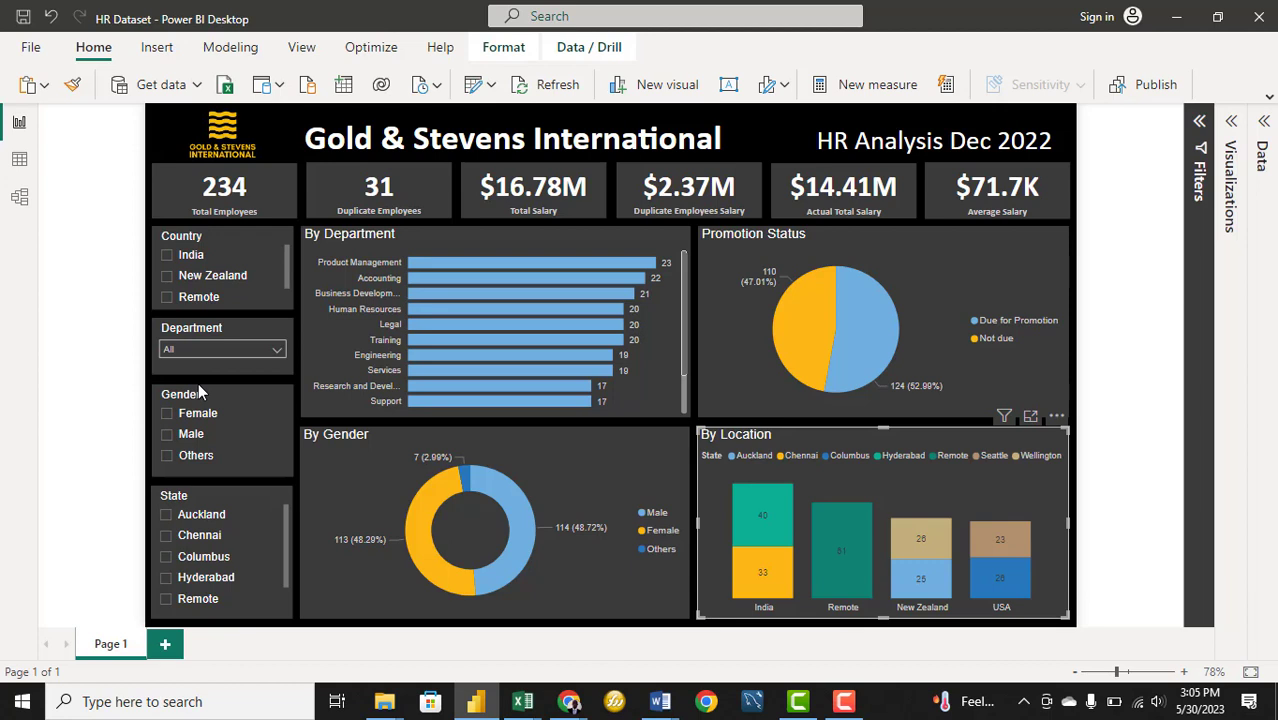
click(188, 255)
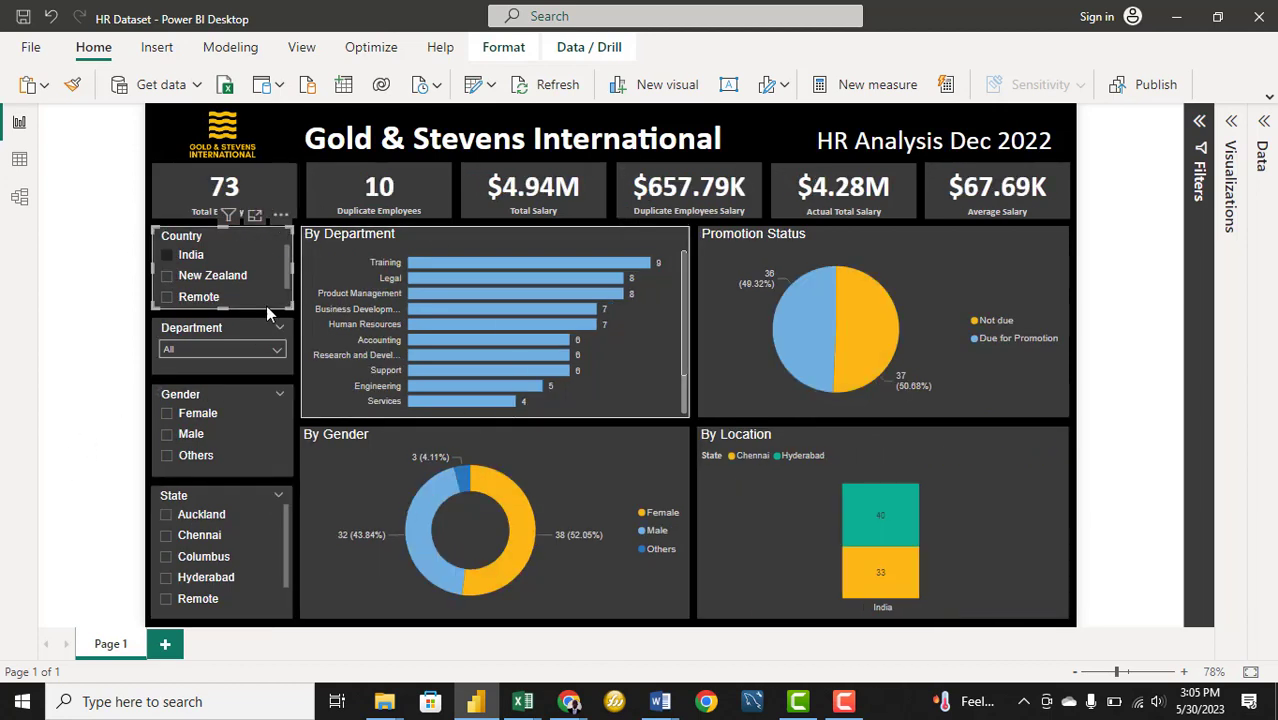
click(258, 256)
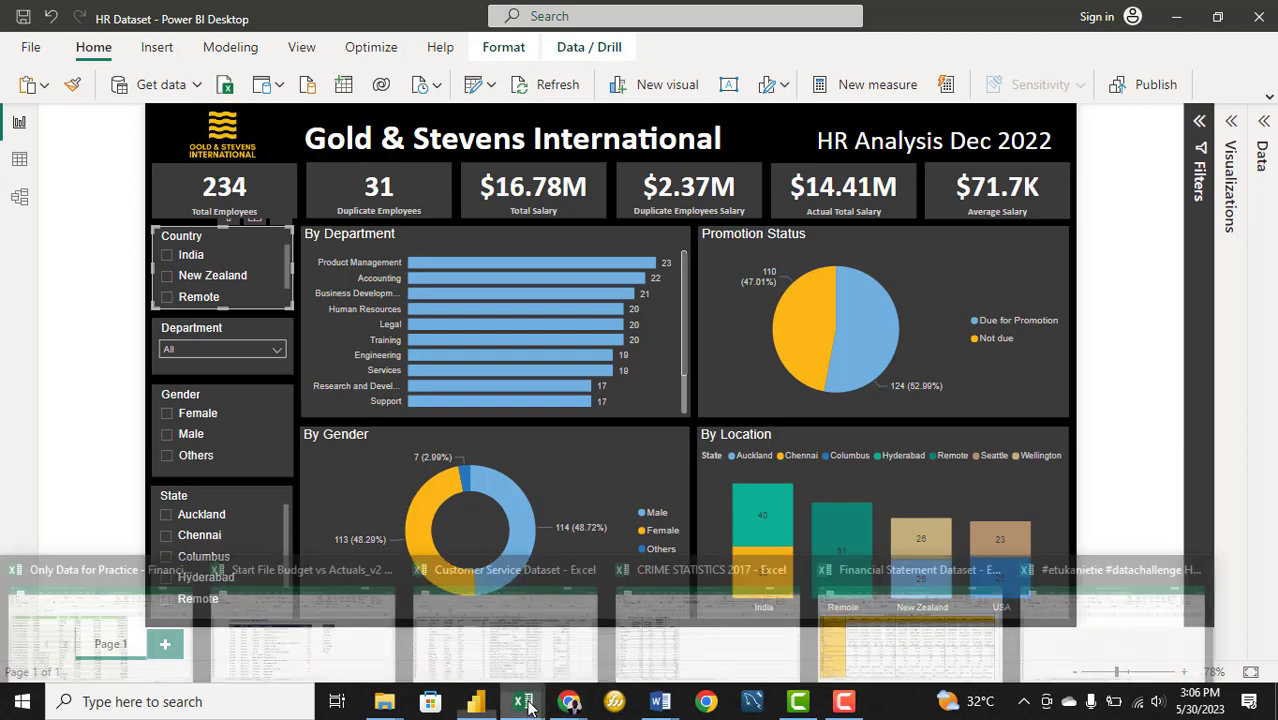
click(1105, 625)
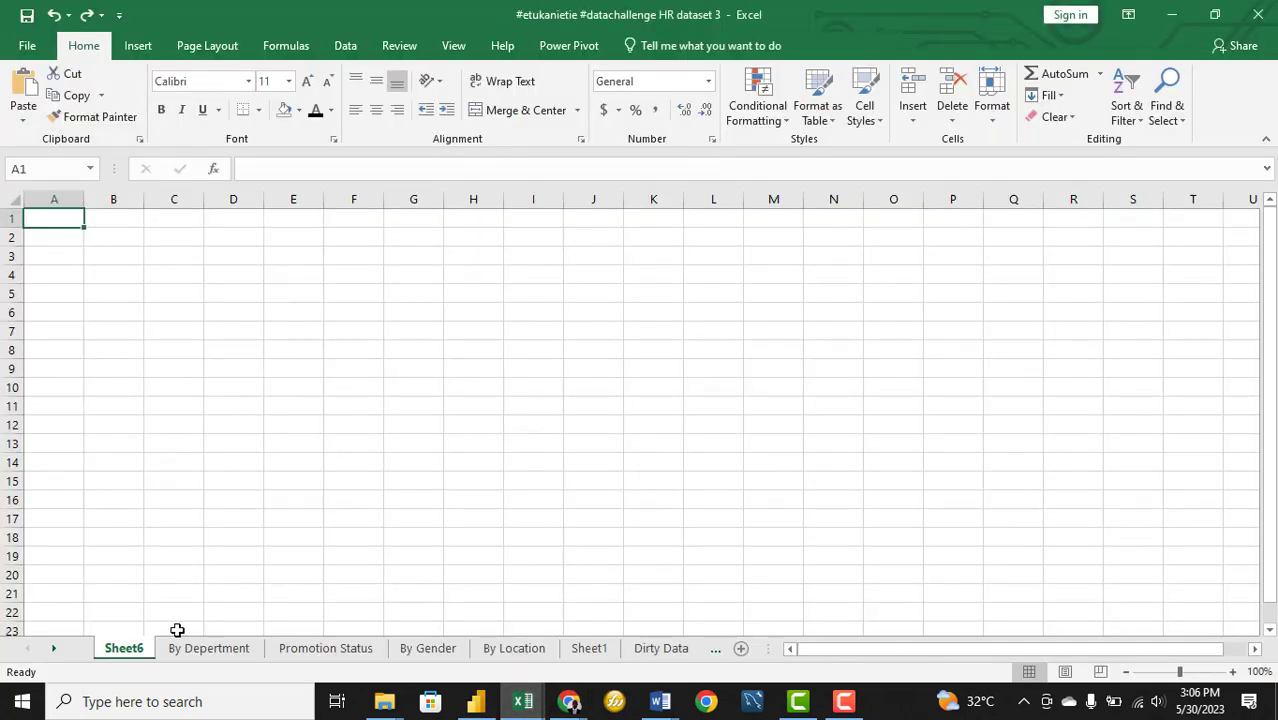
Rename the worksheet Sheet6 as Dashboard
right_click(128, 648)
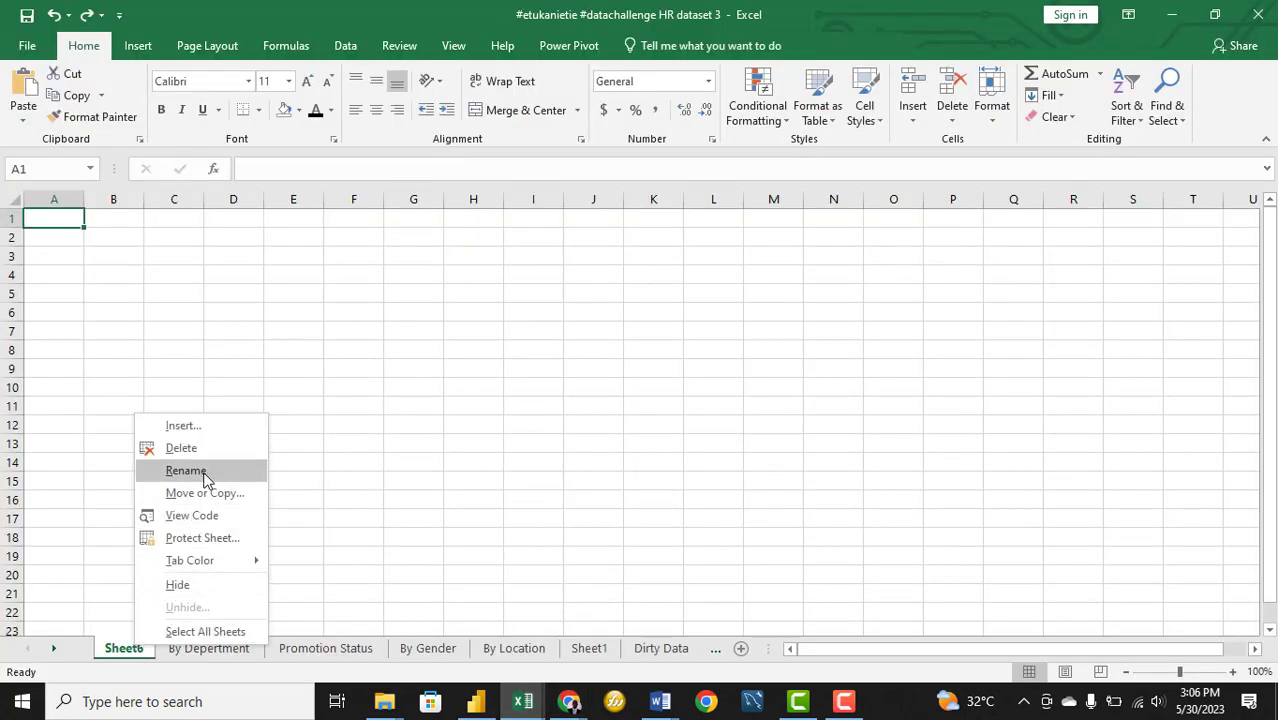
click(205, 472)
text(Dashboard)
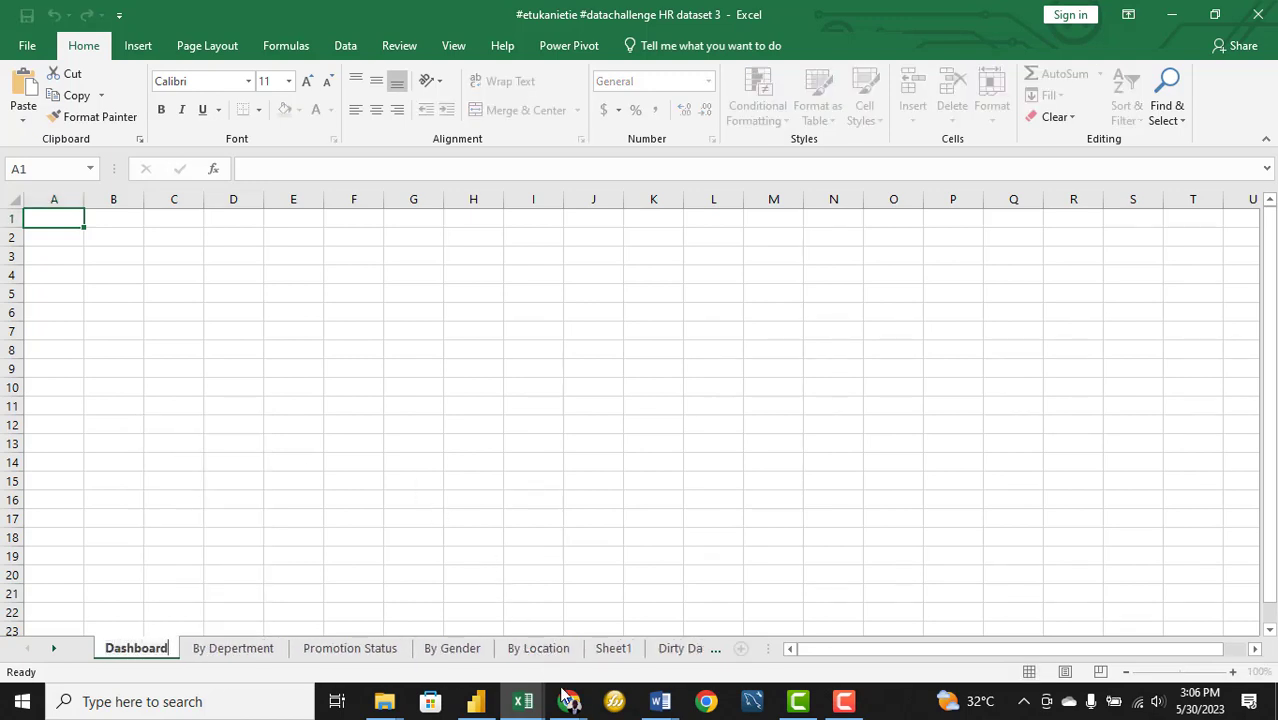
click(197, 325)
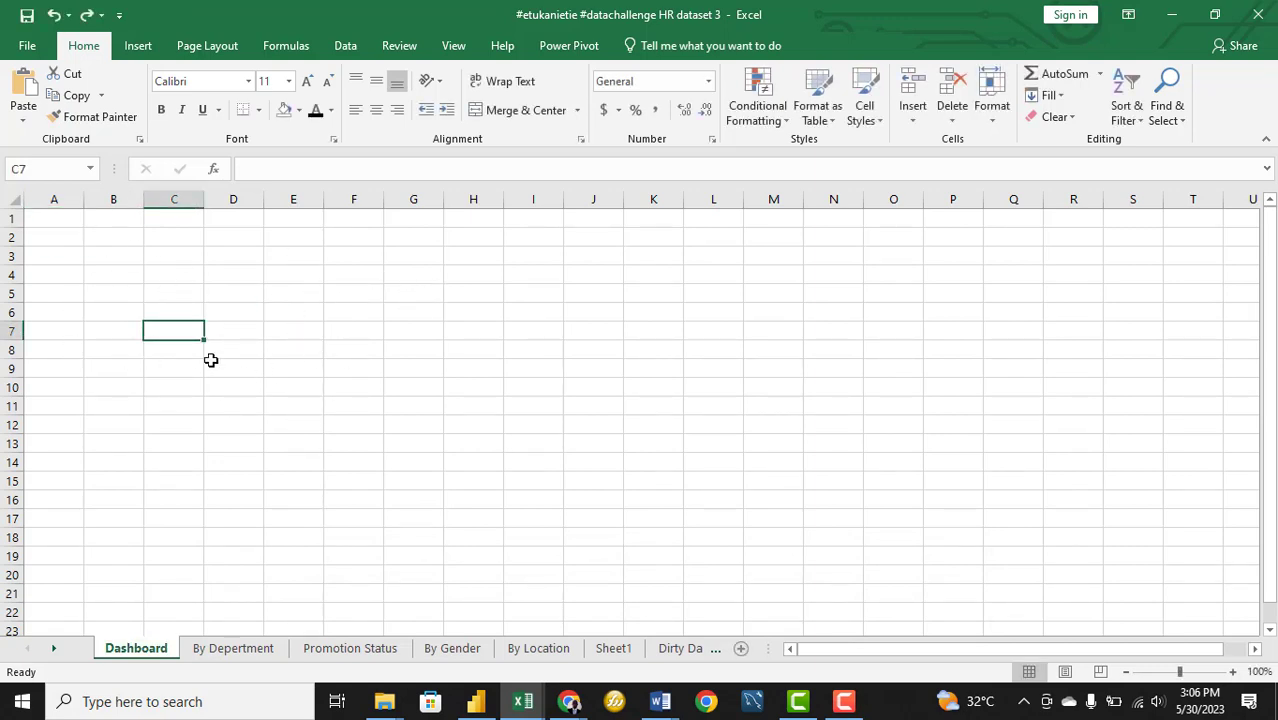
Hide the gridlines on the Dashboard sheet
click(456, 48)
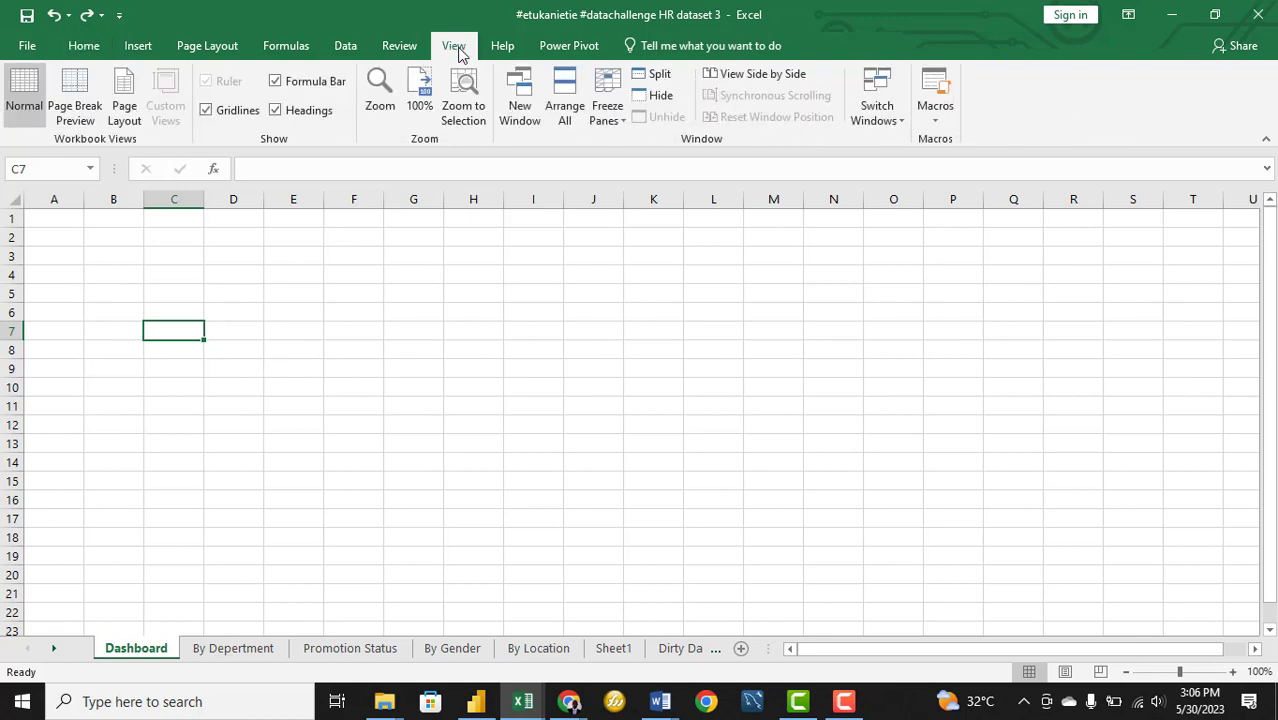
click(206, 110)
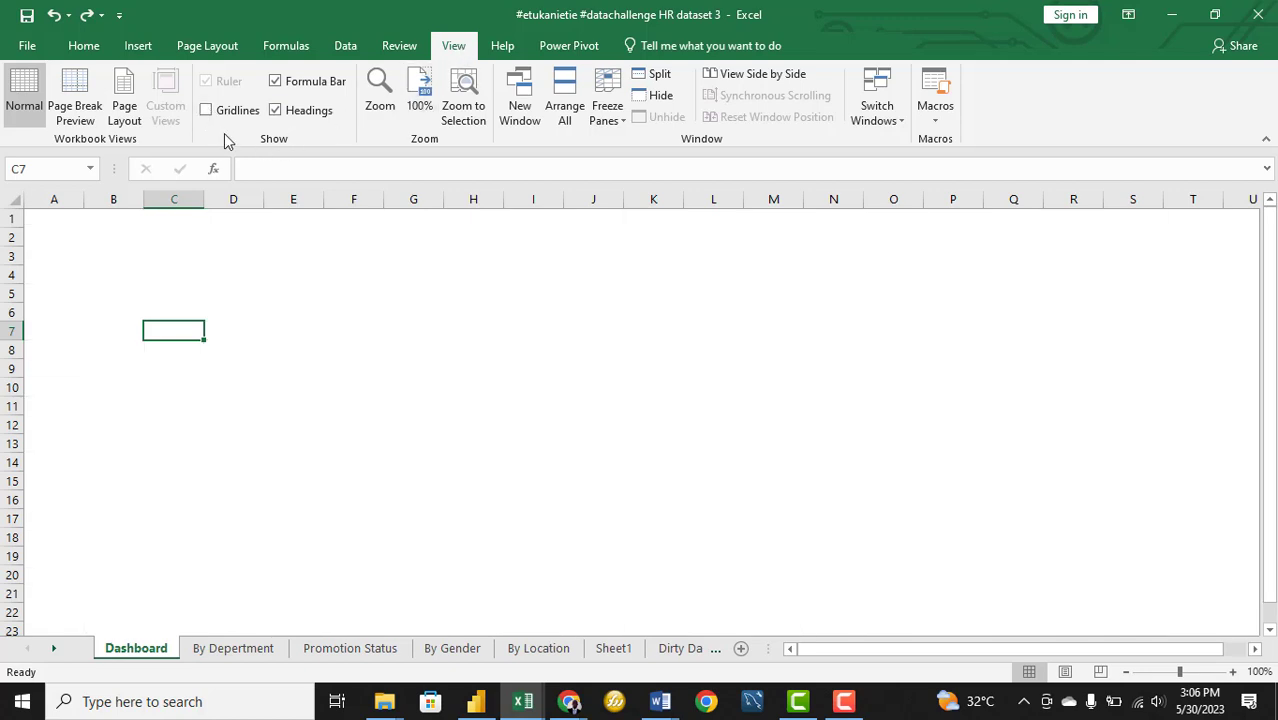
click(277, 112)
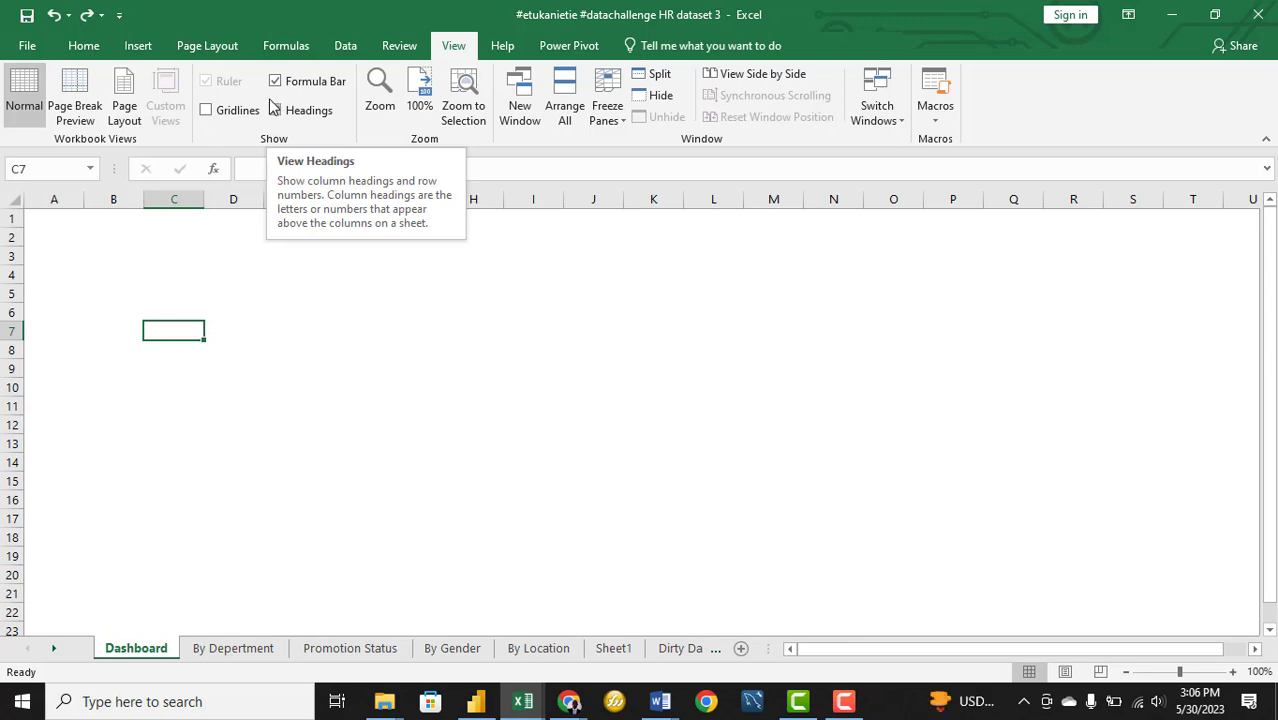
Switch to Chrome to read the WhatsApp conversation about the HR assignment, and return to the Excel HR dataset workbook
click(570, 695)
click(292, 606)
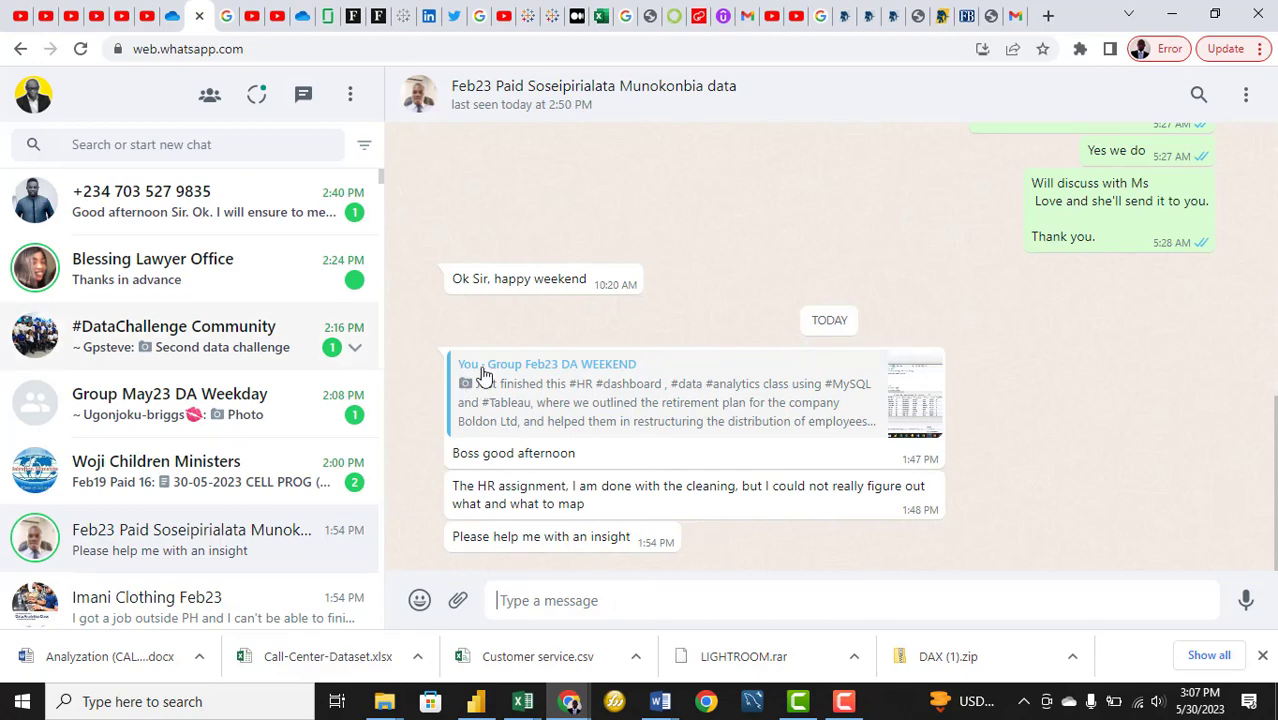
scroll(545, 400, up, 1)
scroll(545, 400, up, 3)
scroll(545, 398, down, 3)
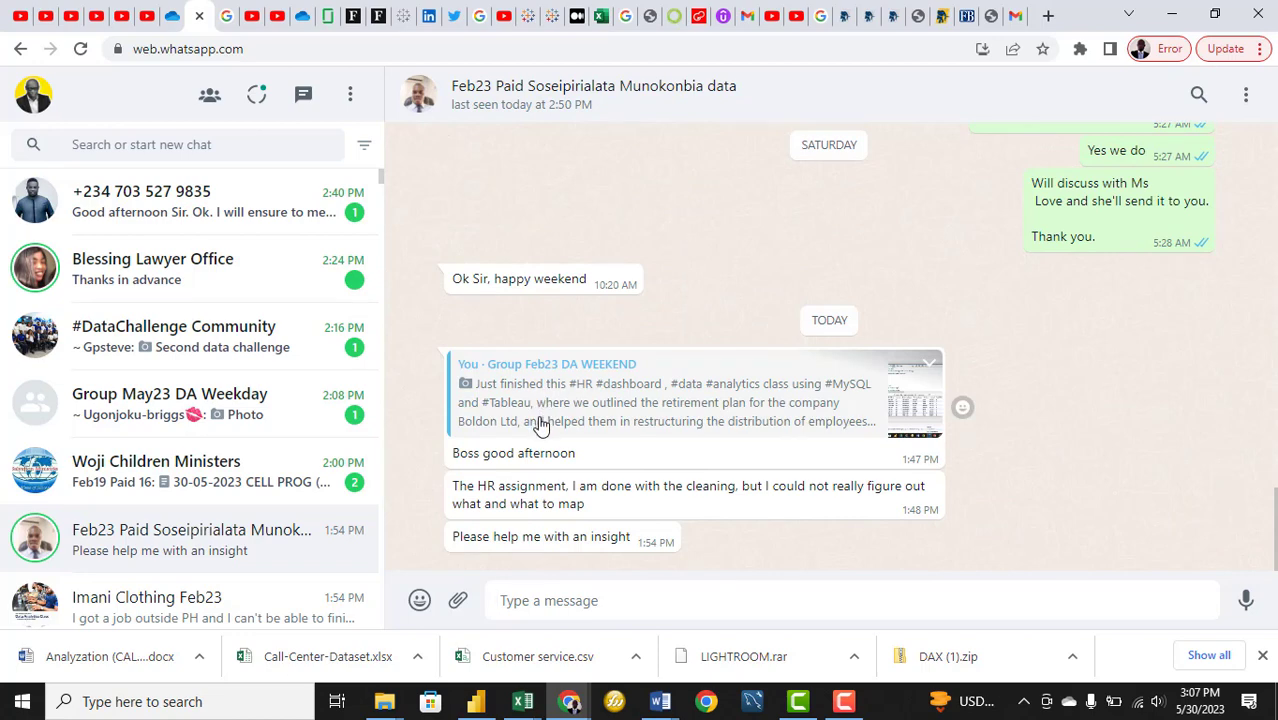
mouse_move(523, 703)
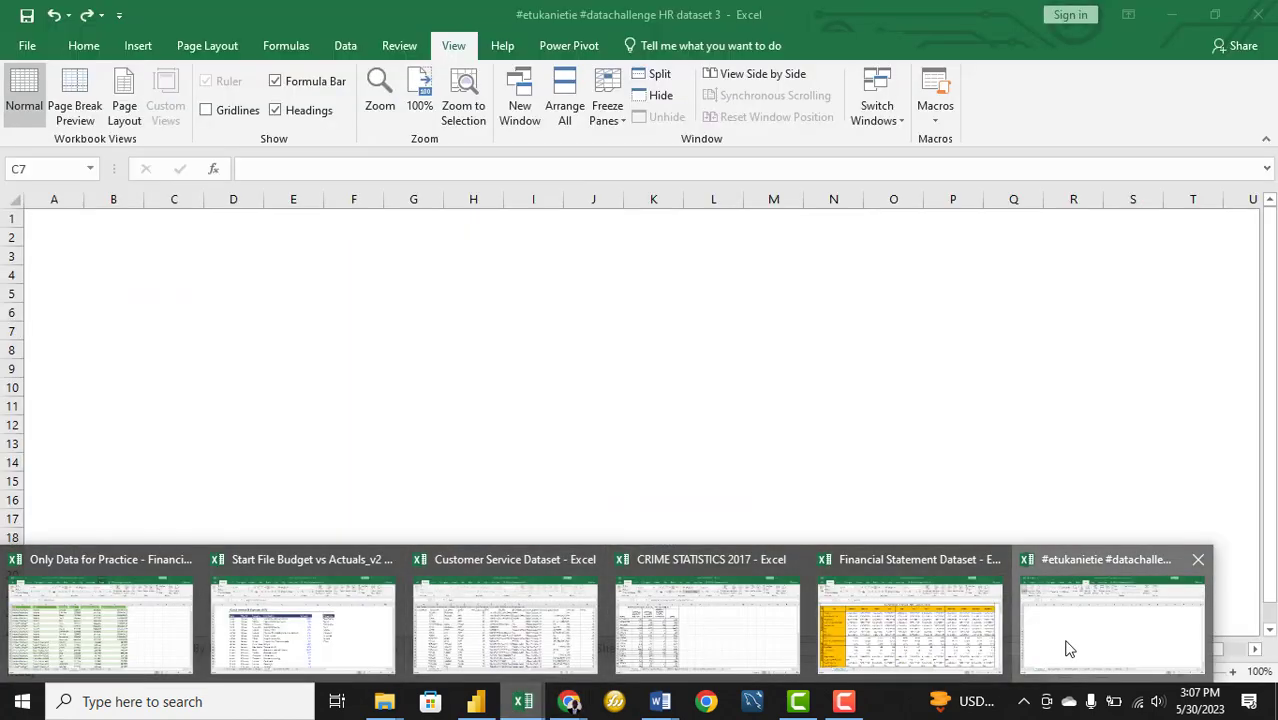
click(1065, 645)
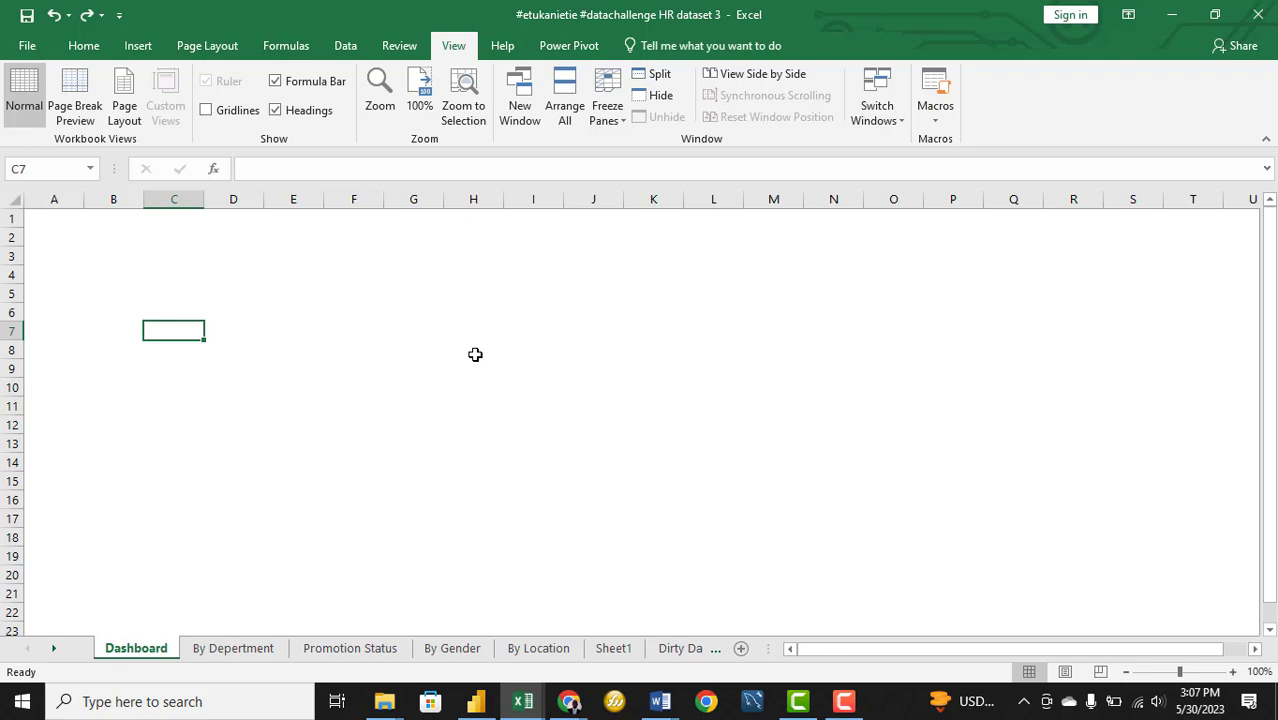
Hide the row and column headings of the Dashboard sheet and the formula bar
click(276, 111)
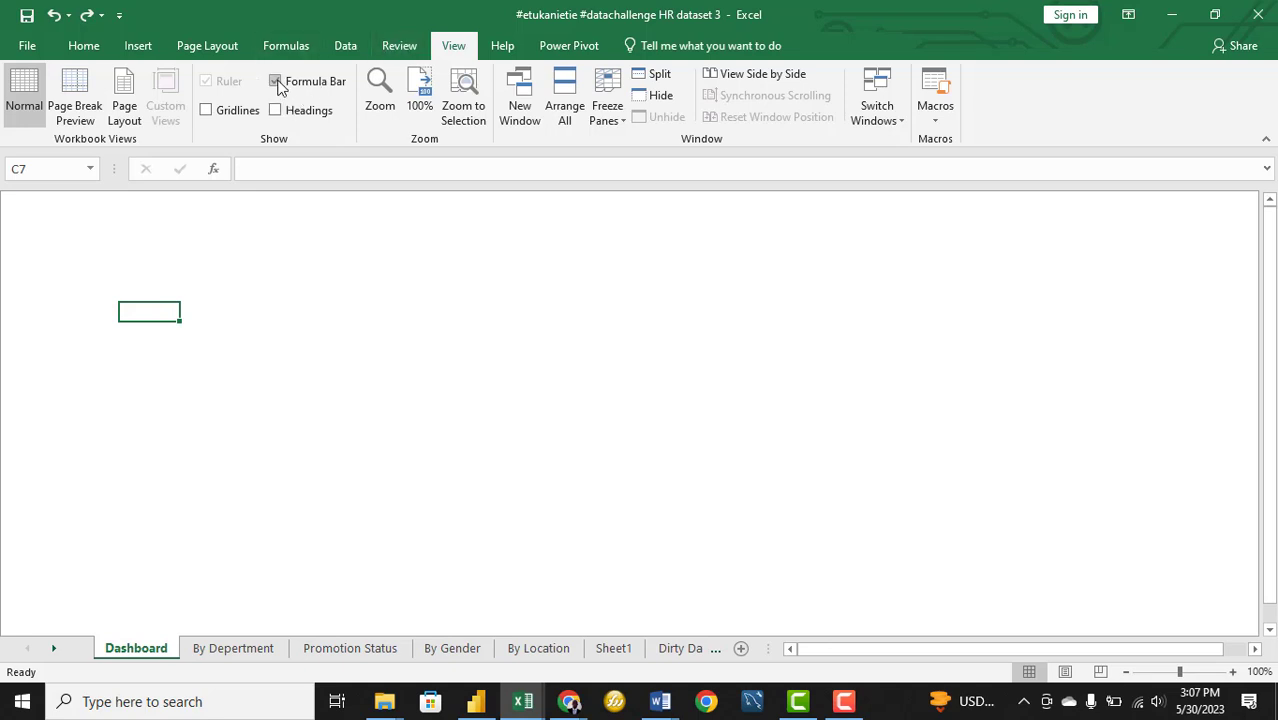
click(276, 82)
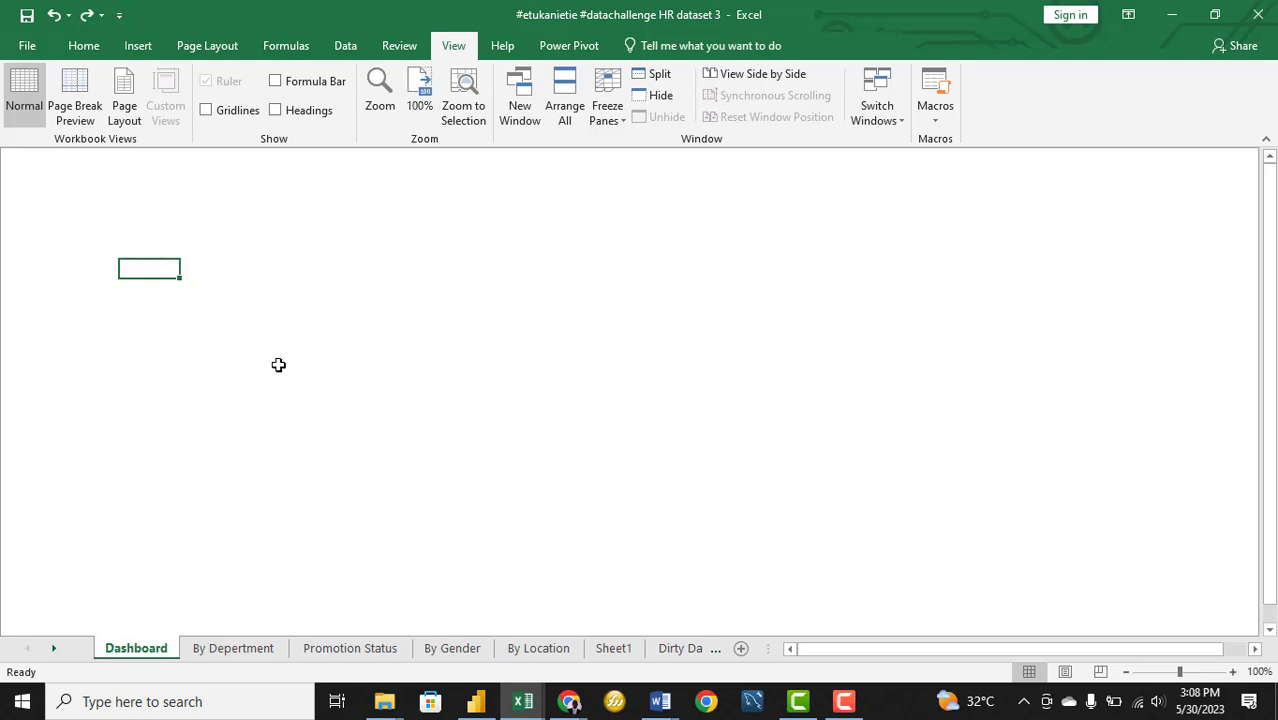
Switch to Power BI Desktop to check the HR dashboard's background and layout, and return to the Excel HR dataset workbook
click(476, 701)
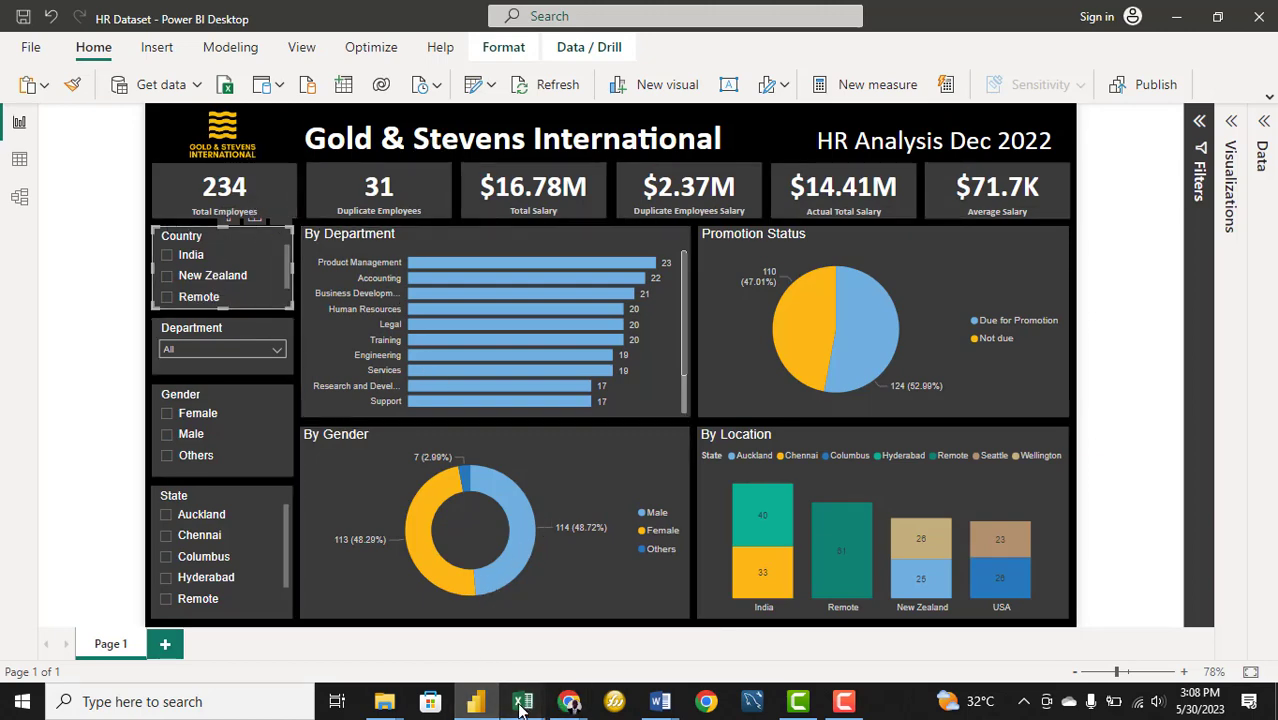
mouse_move(521, 708)
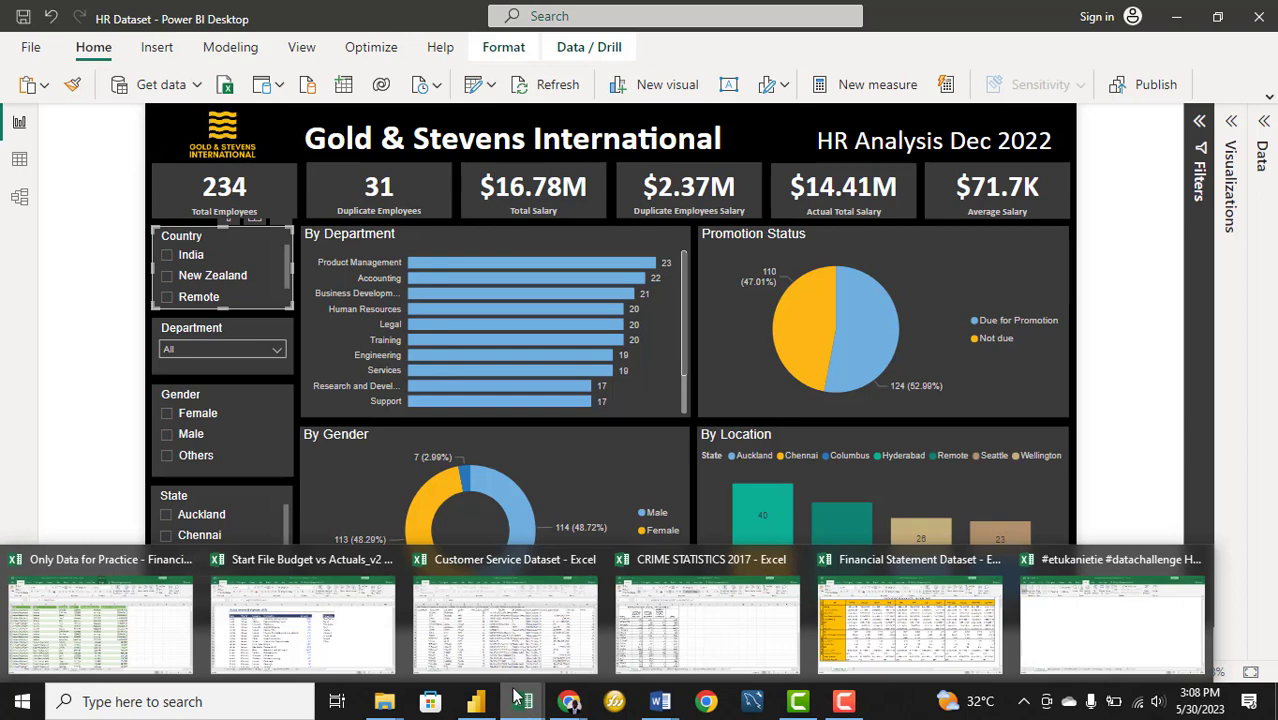
click(1070, 660)
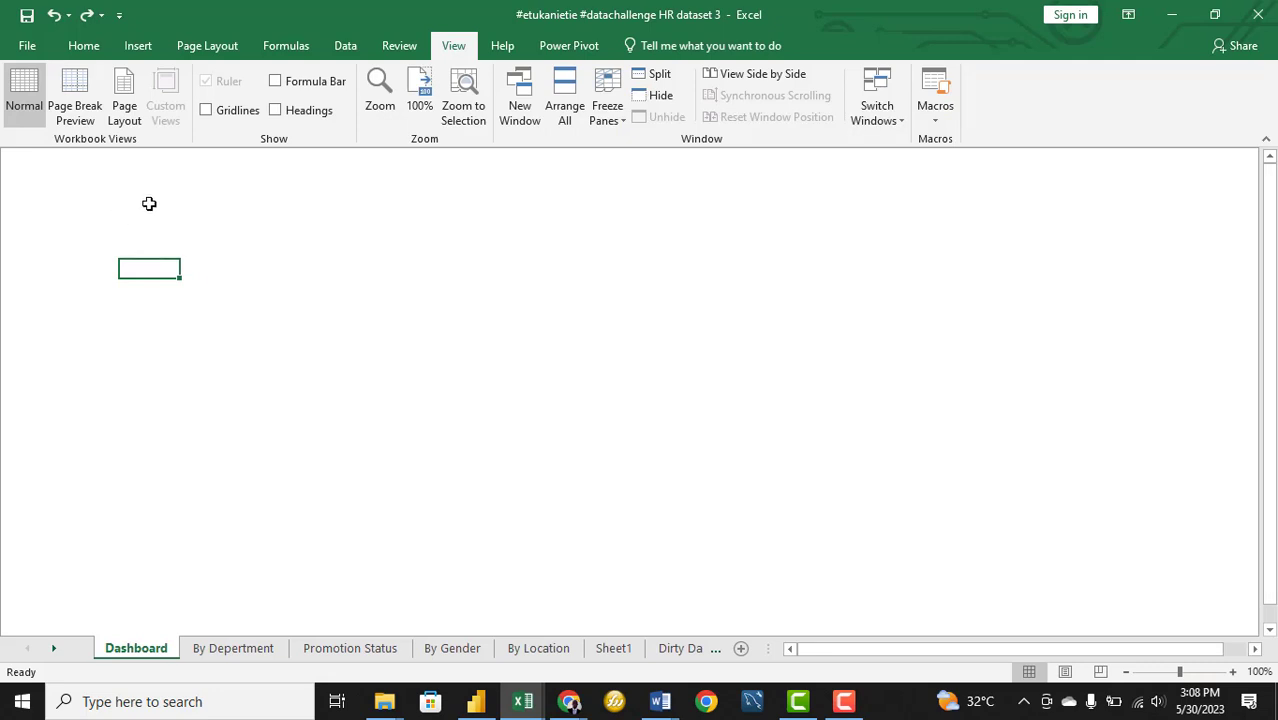
Fill all cells of the Dashboard sheet with light gray as the background color
click(42, 157)
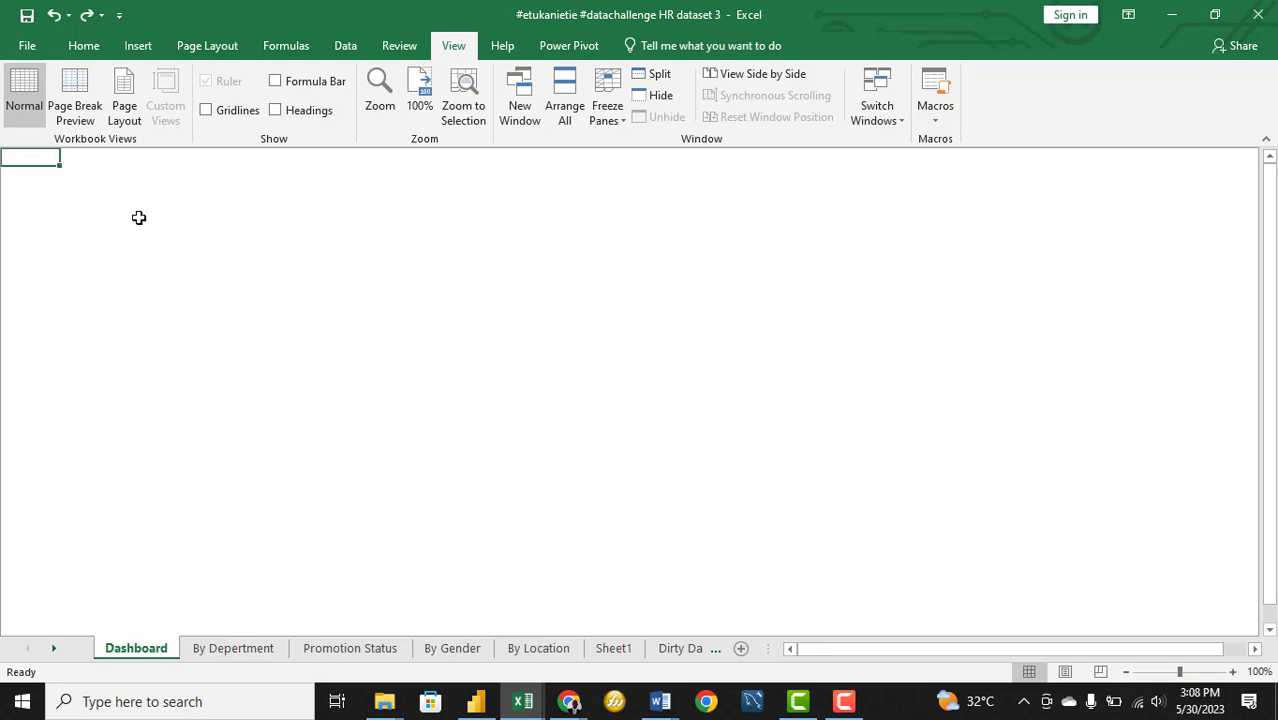
key(ctrl+a)
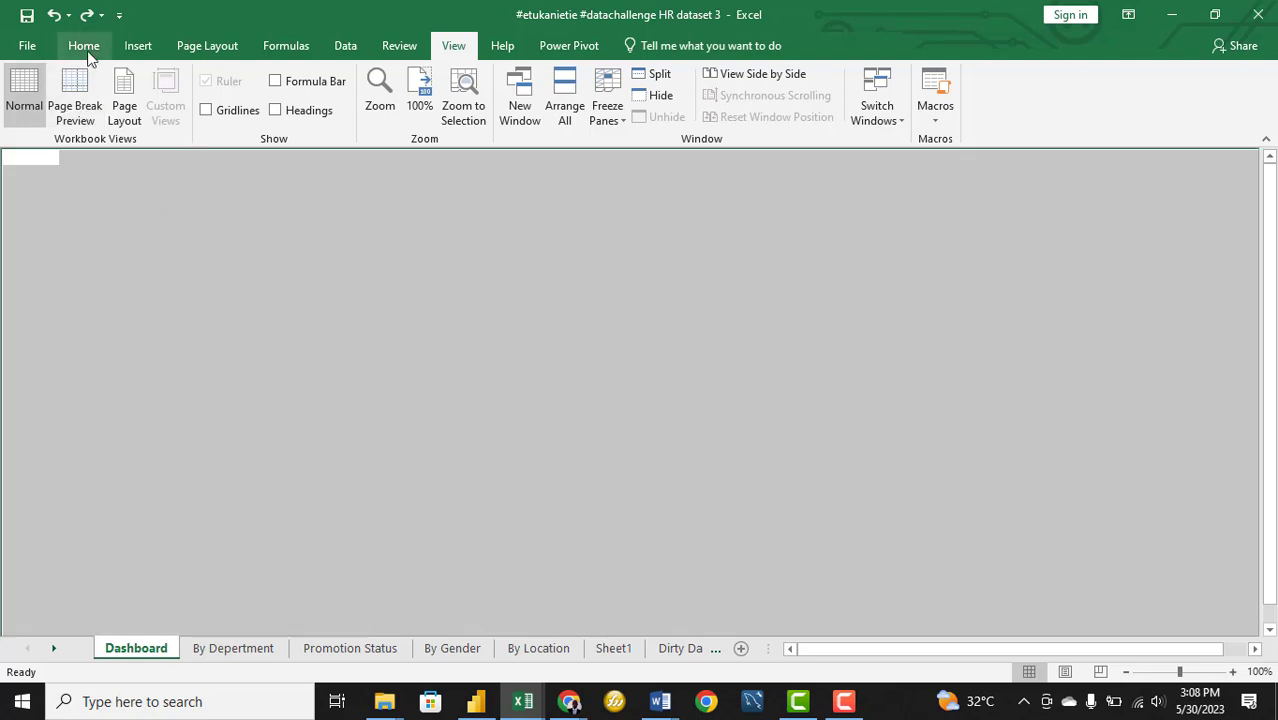
right_click(231, 278)
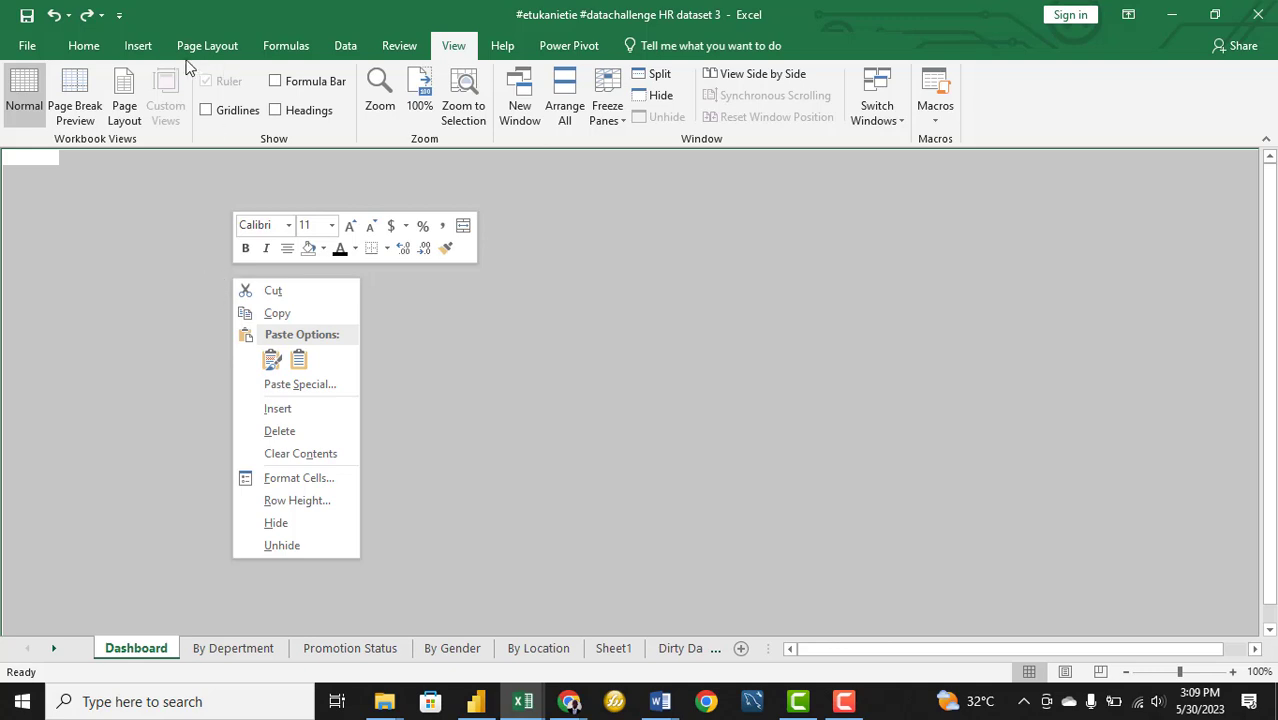
click(82, 46)
click(298, 110)
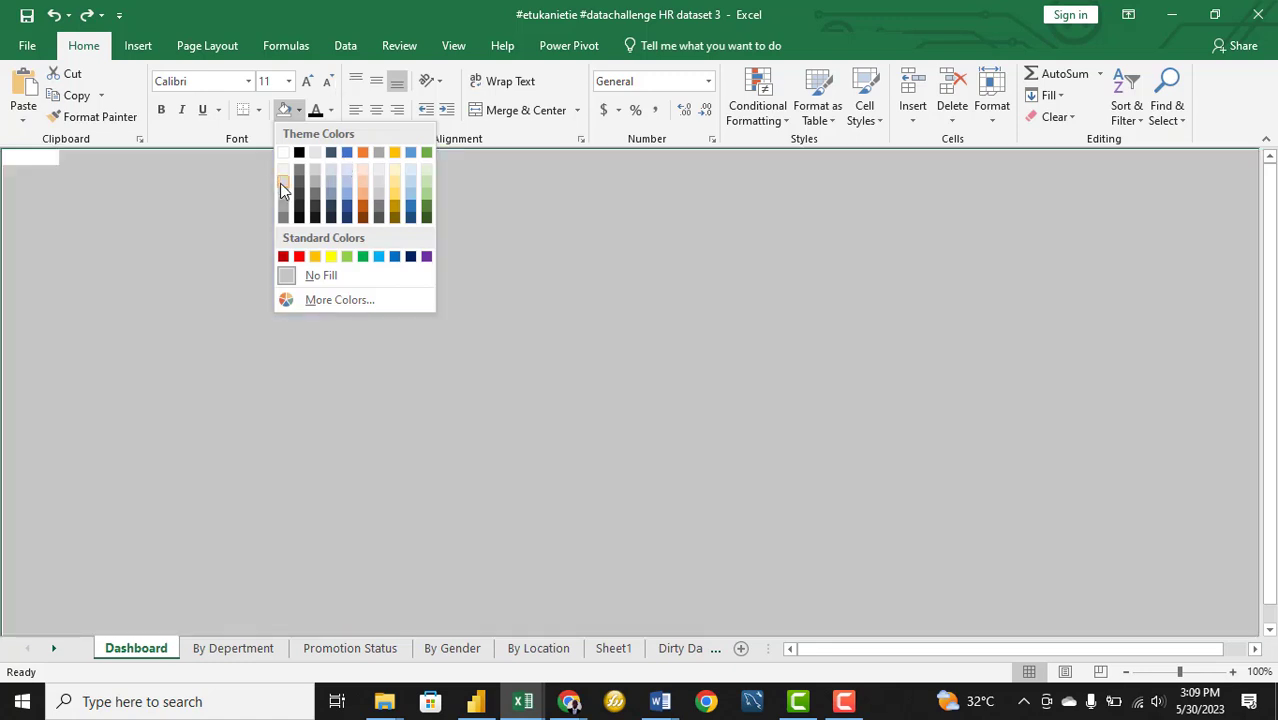
click(280, 183)
click(371, 340)
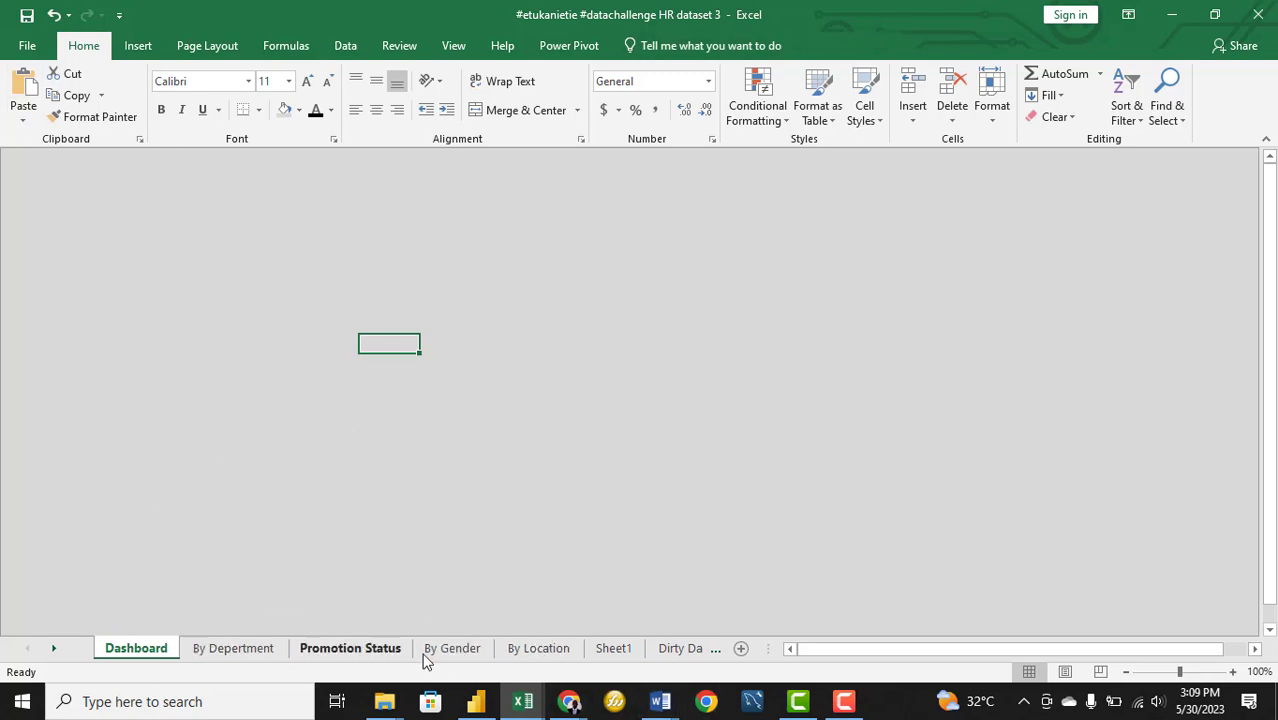
Switch to Power BI Desktop to compare its chart arrangement with the gray Dashboard sheet, and return to the Excel workbook
click(475, 701)
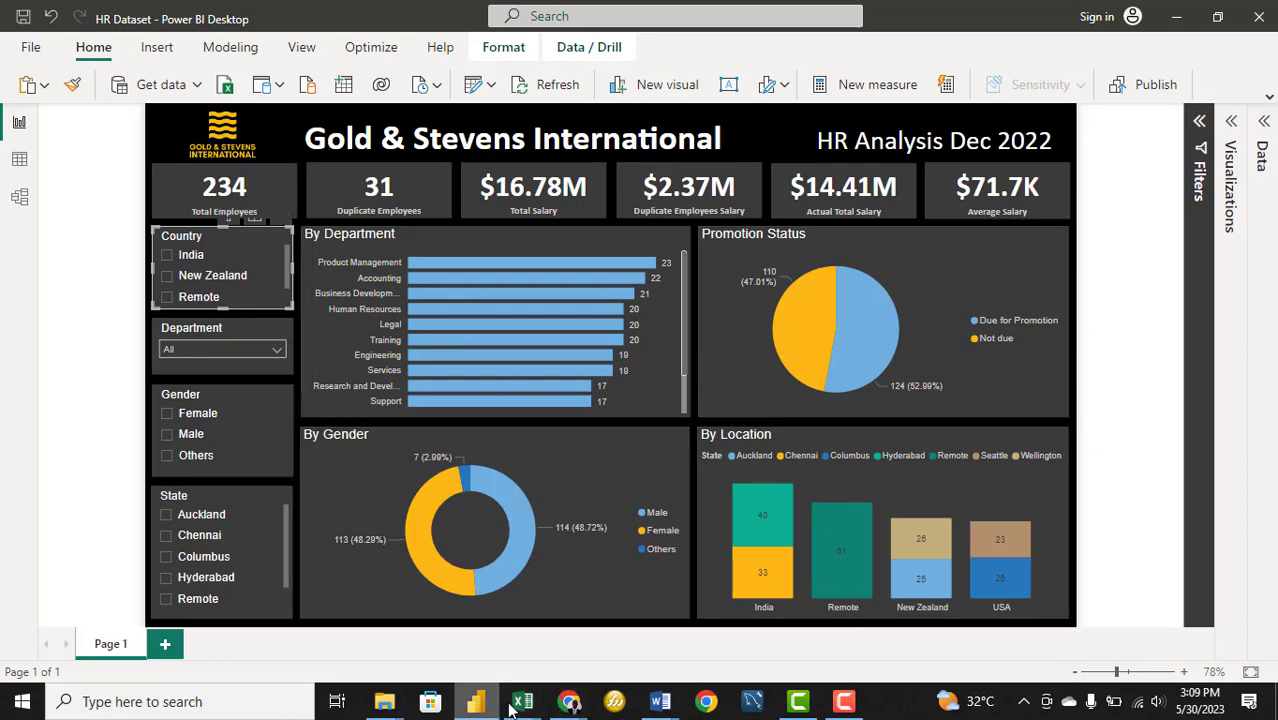
mouse_move(522, 700)
click(1035, 635)
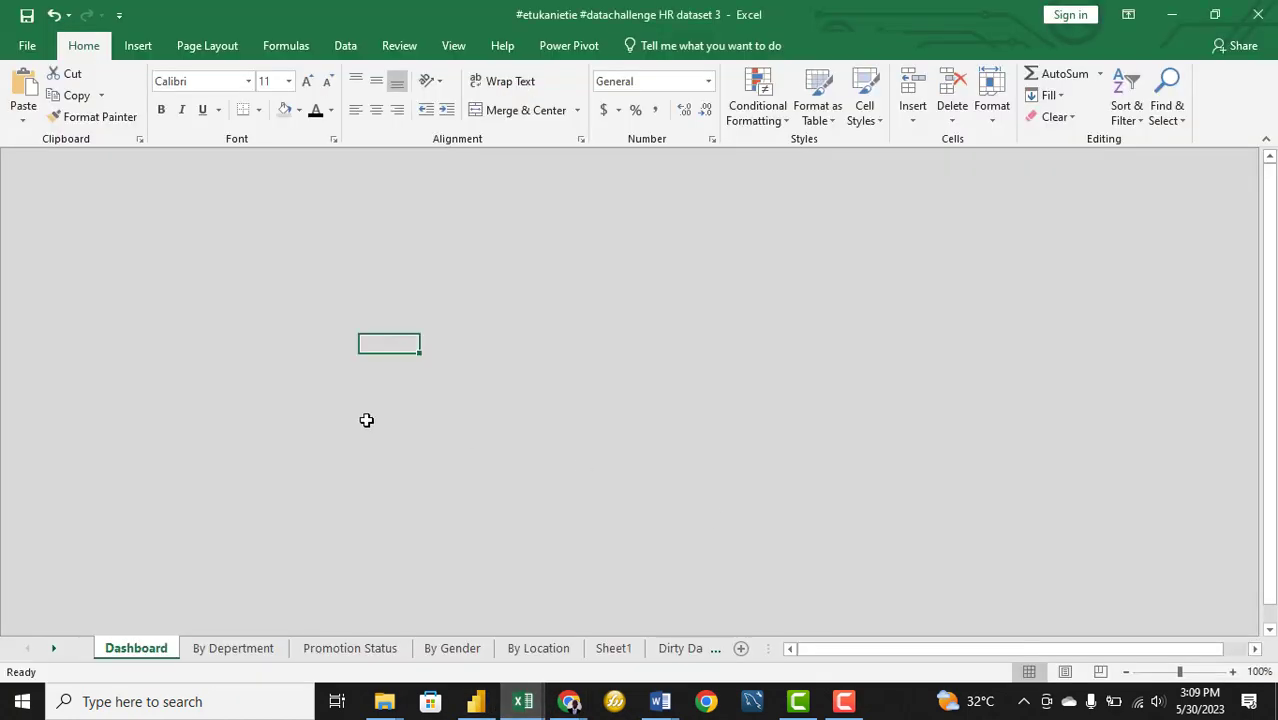
Move the By Department PivotChart on its sheet to start near cell D6, and return to the Dashboard sheet
click(238, 648)
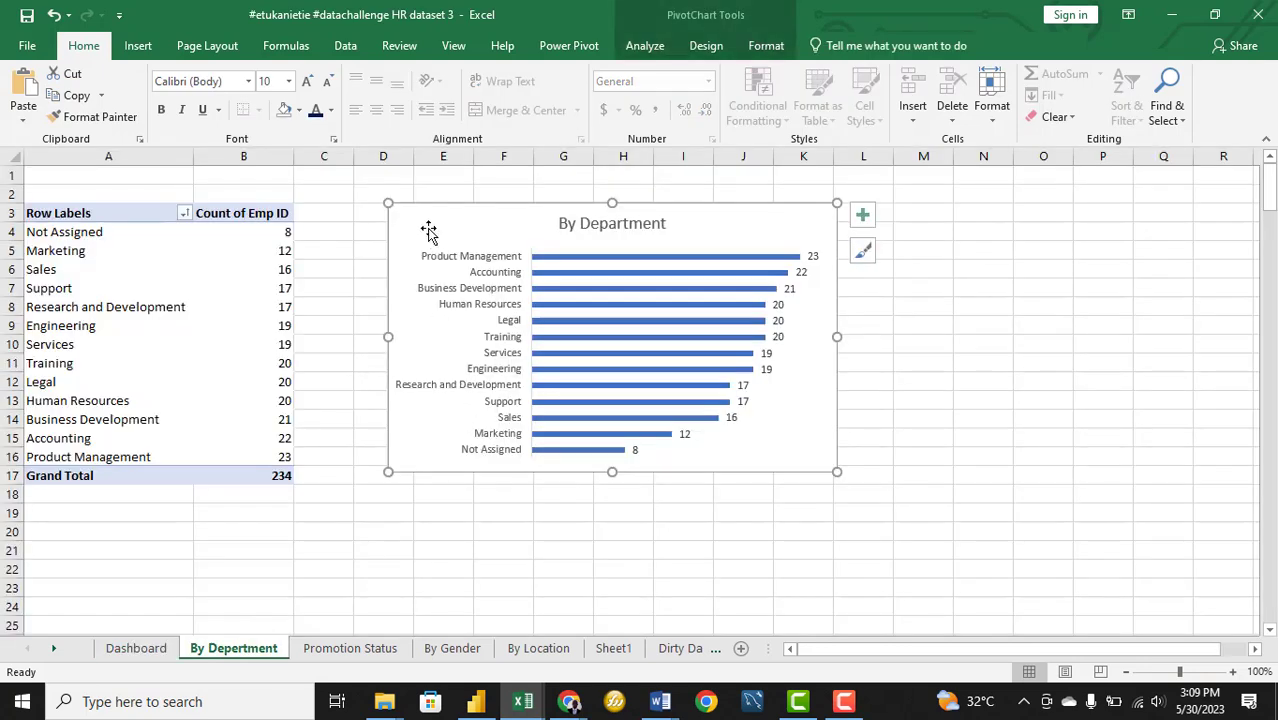
drag(428, 234, 398, 288)
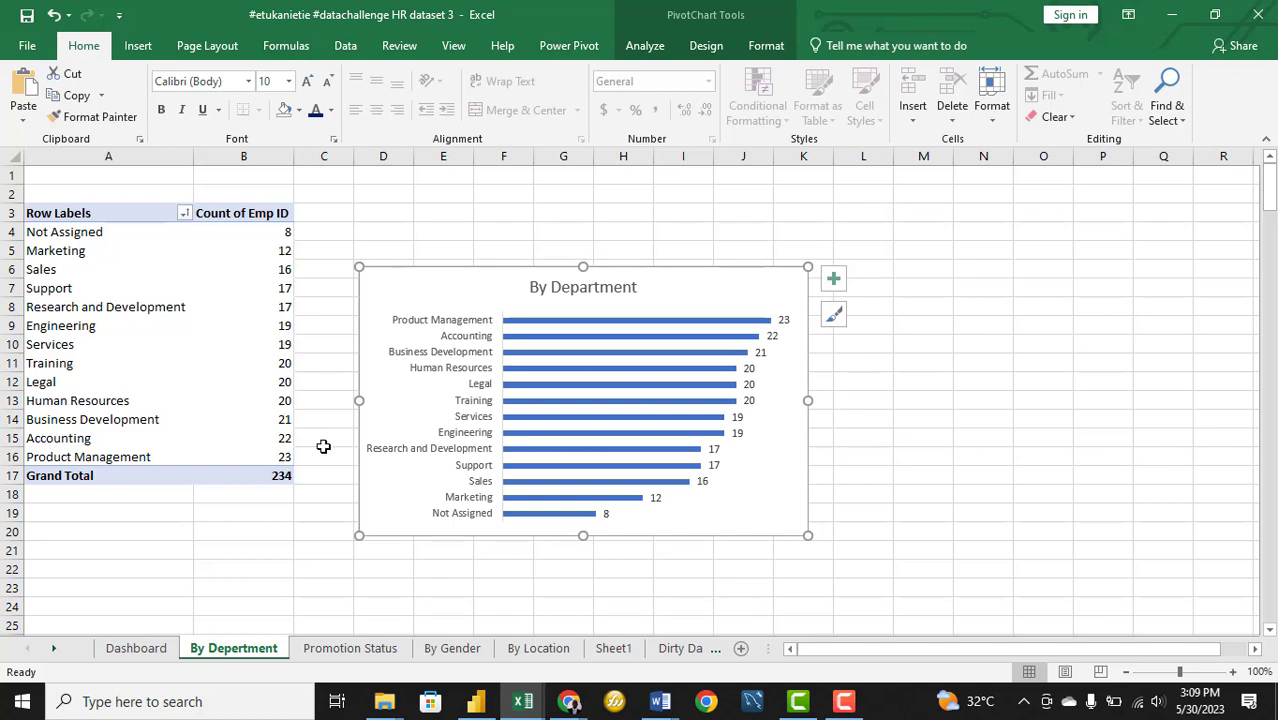
click(136, 648)
click(389, 300)
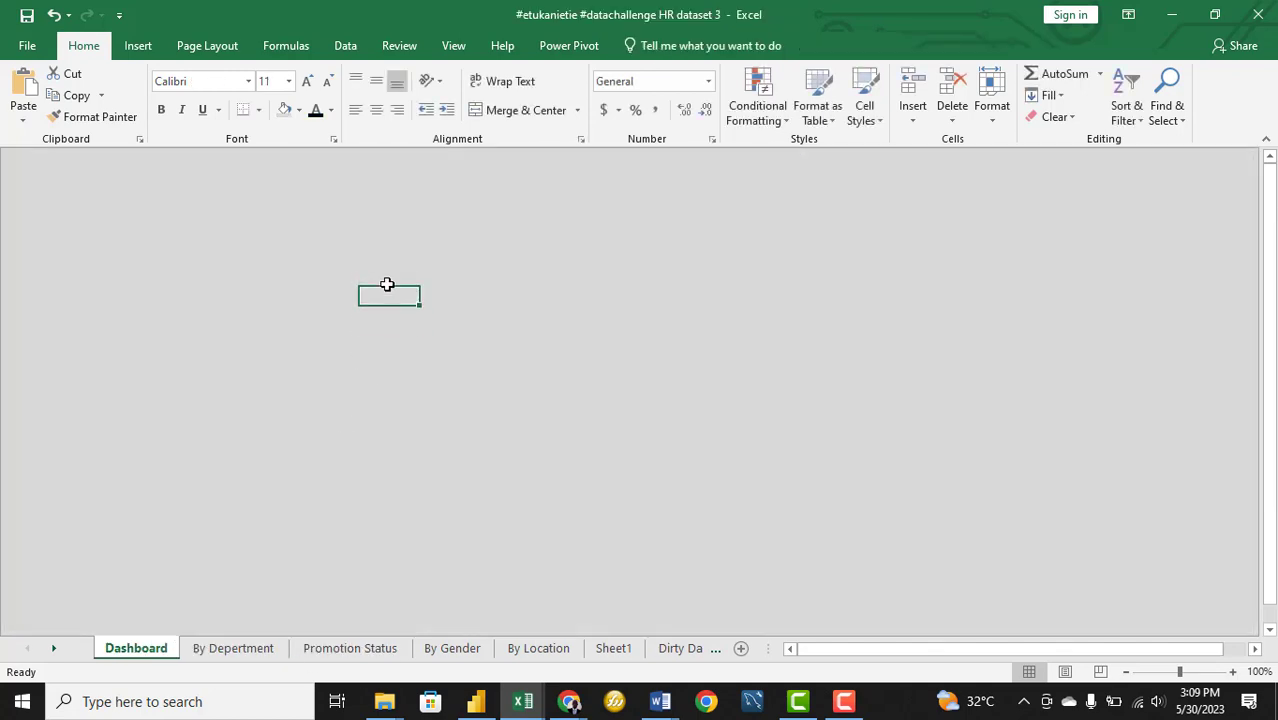
Paste the copied By Department PivotChart onto the Dashboard sheet and move it up and to the left
click(388, 283)
key(ctrl+v)
drag(408, 303, 257, 217)
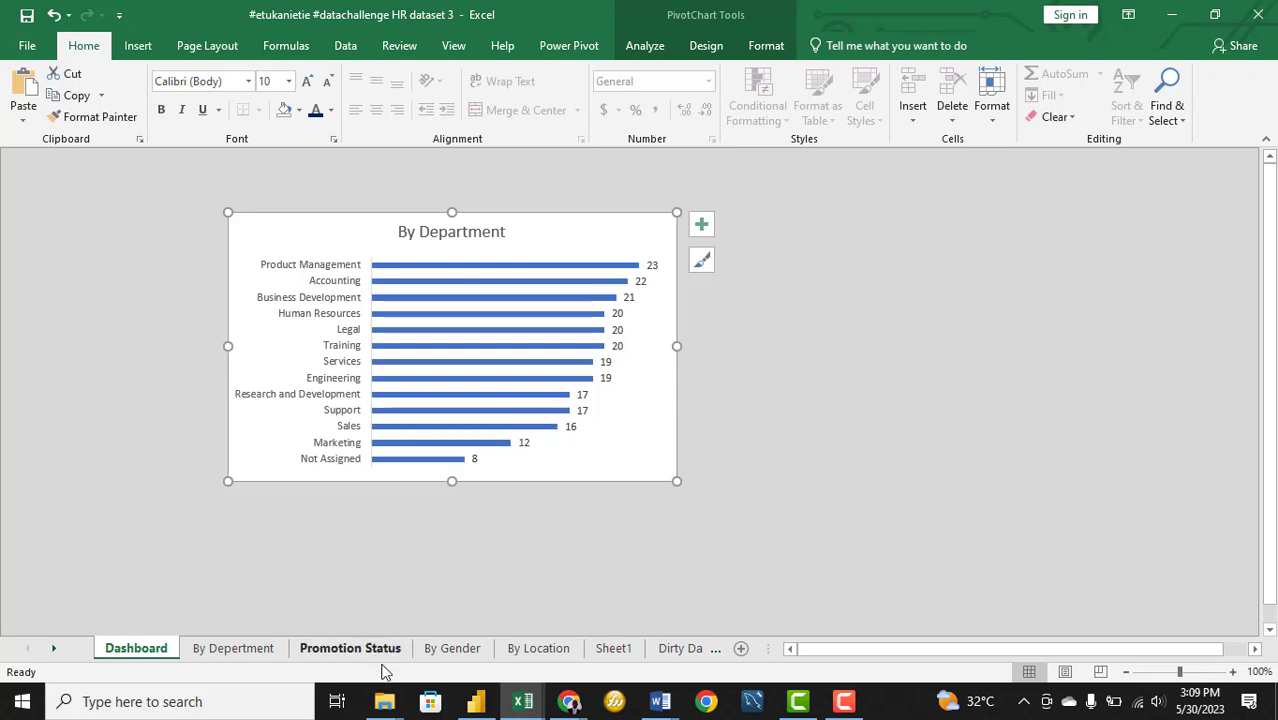
Switch to Power BI Desktop to check where the Promotion Status chart sits, and return to the Excel HR dataset workbook
click(475, 701)
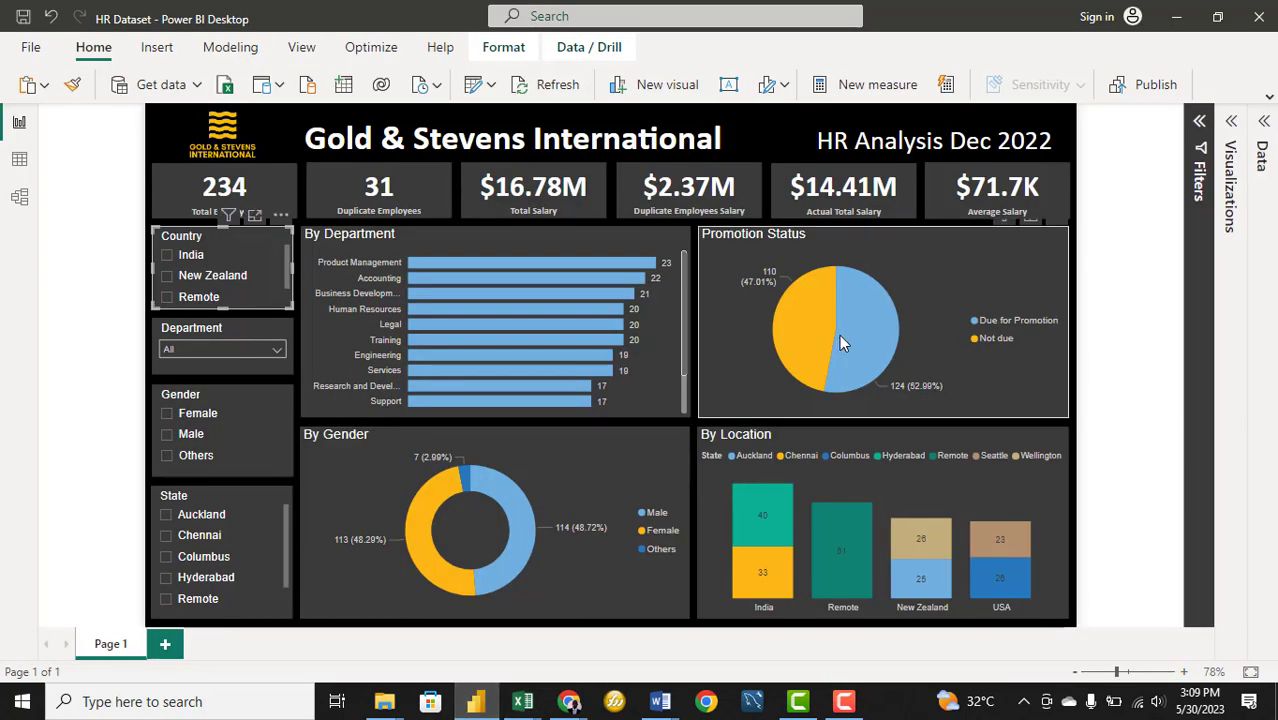
mouse_move(522, 701)
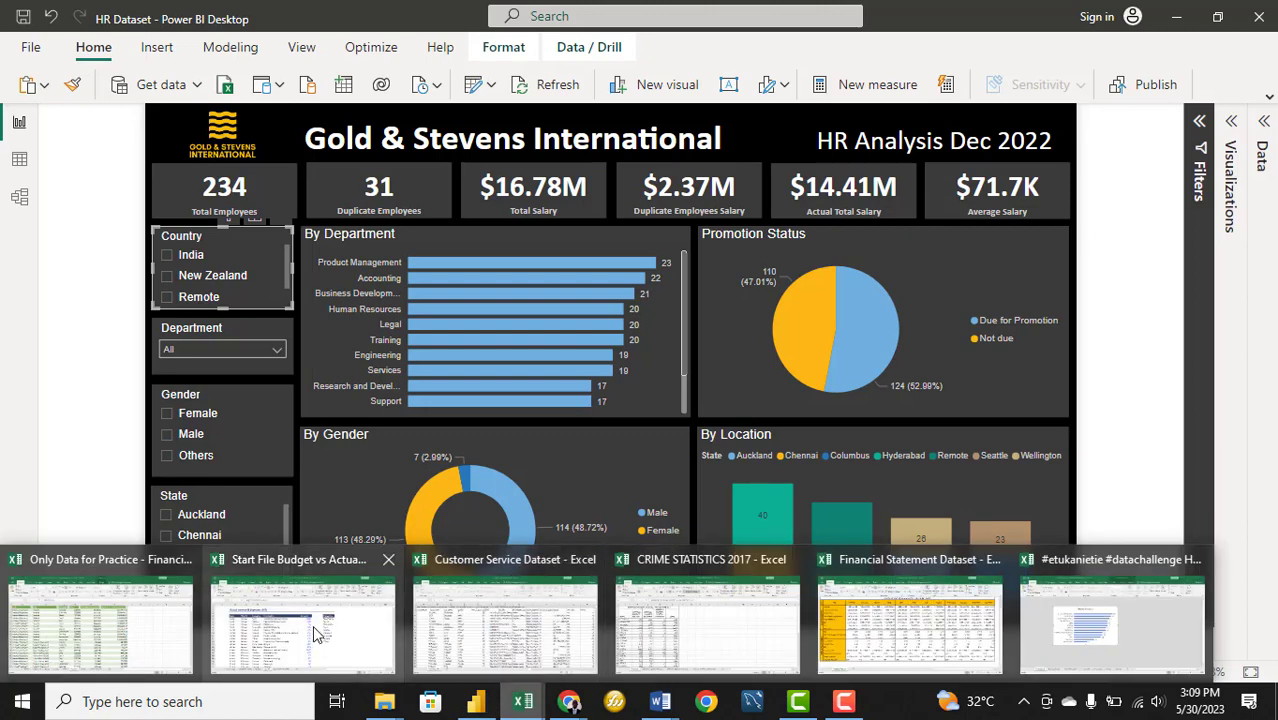
click(1015, 660)
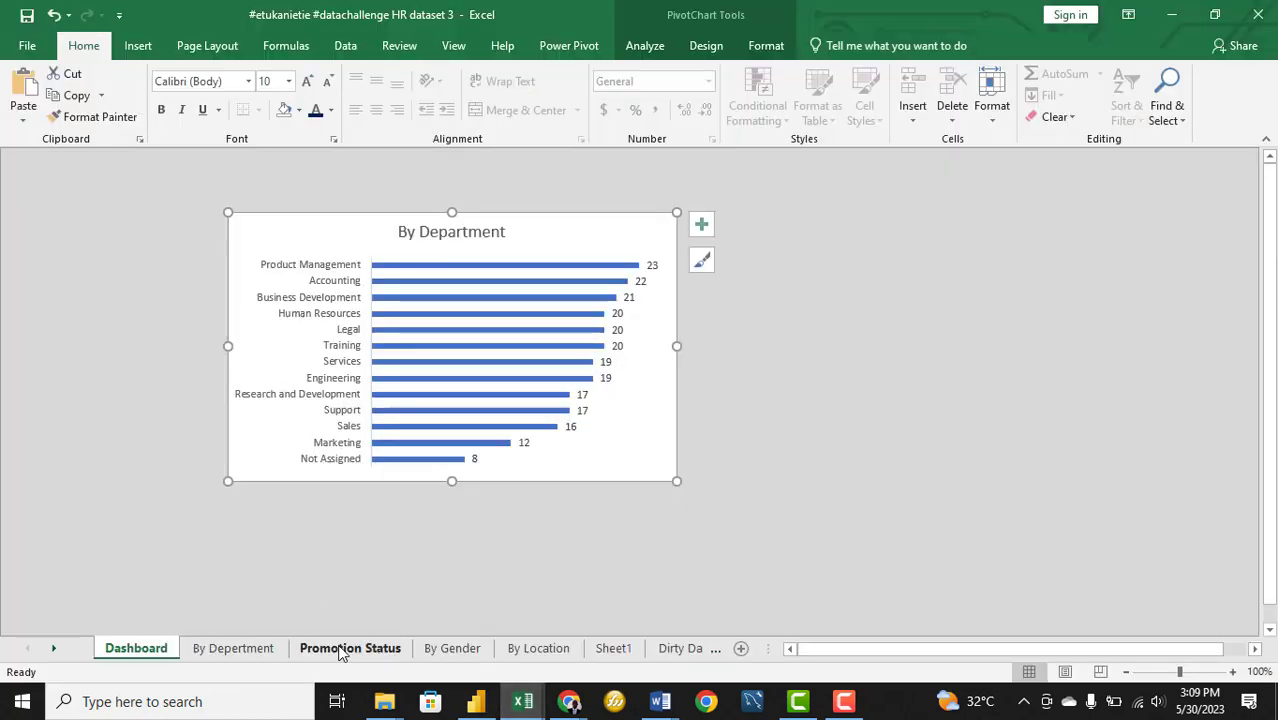
Copy the Promotion Status PivotChart onto the Dashboard sheet and align it side by side with the By Department chart, leaving a narrow gap
click(342, 651)
click(347, 278)
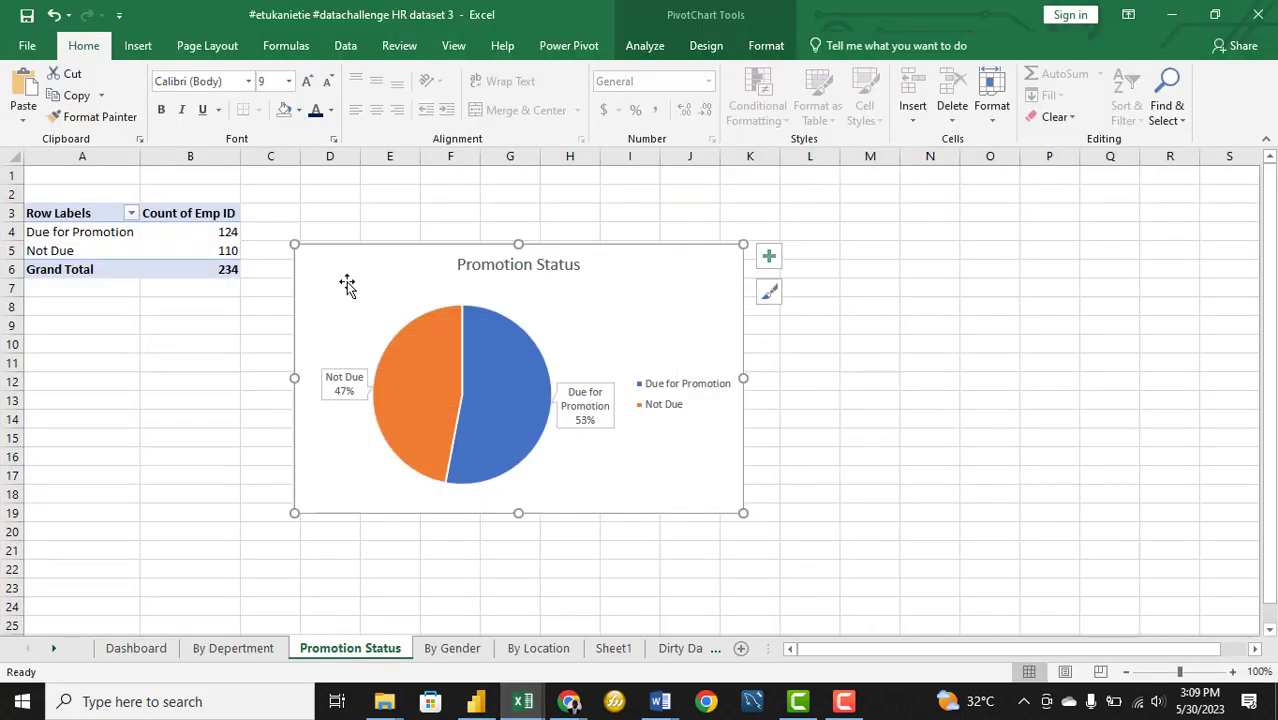
click(128, 648)
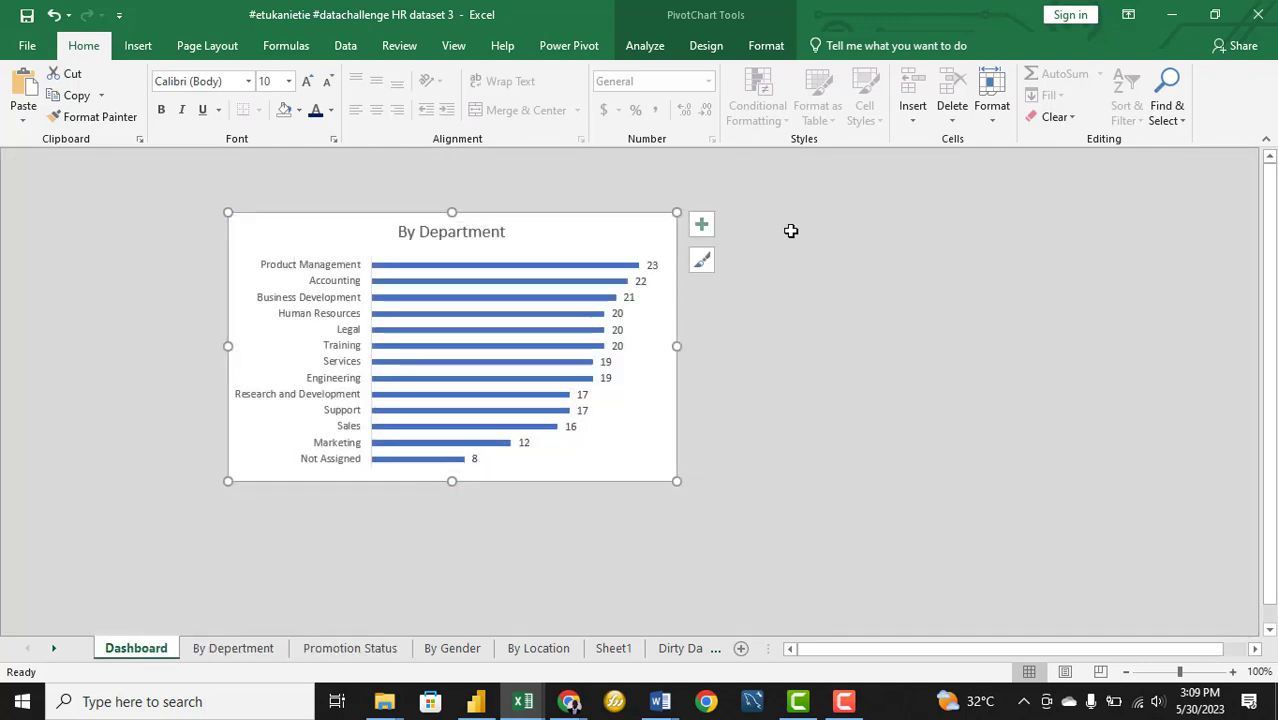
click(794, 230)
key(ctrl+v)
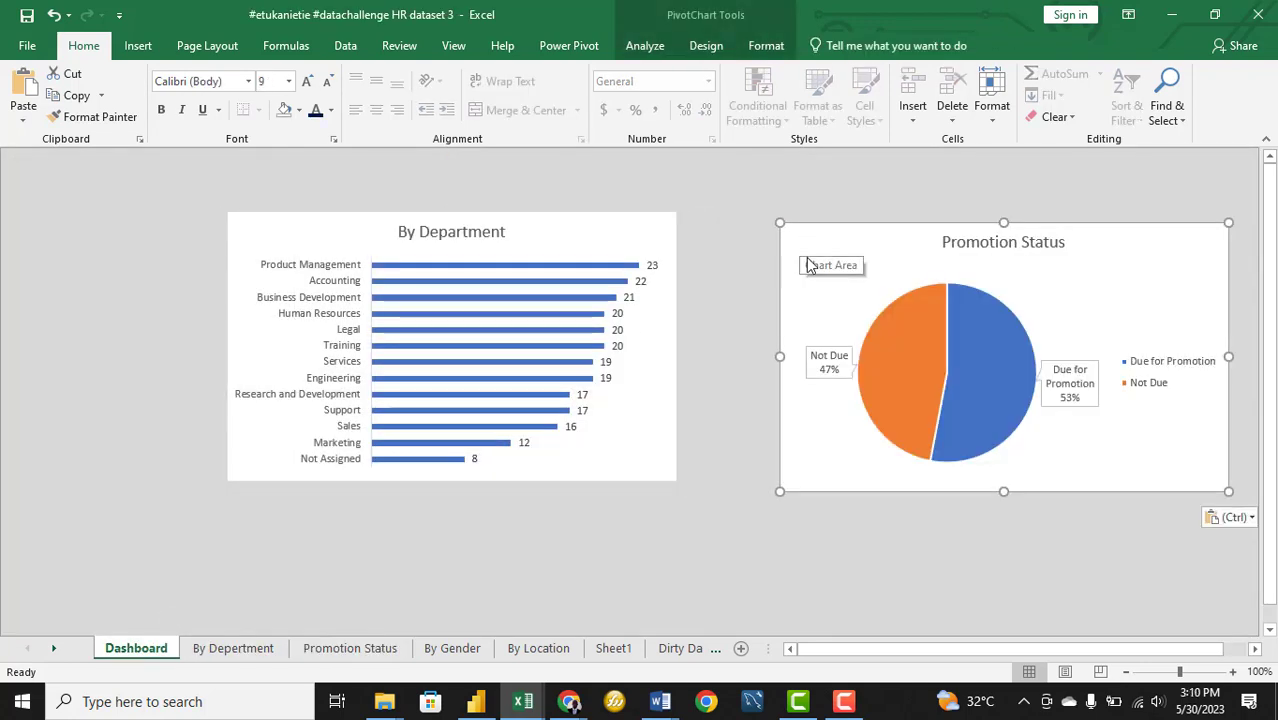
mouse_move(815, 248)
mouse_down()
mouse_move(732, 241)
mouse_move(815, 240)
mouse_up()
drag(841, 239, 849, 238)
drag(618, 240, 731, 234)
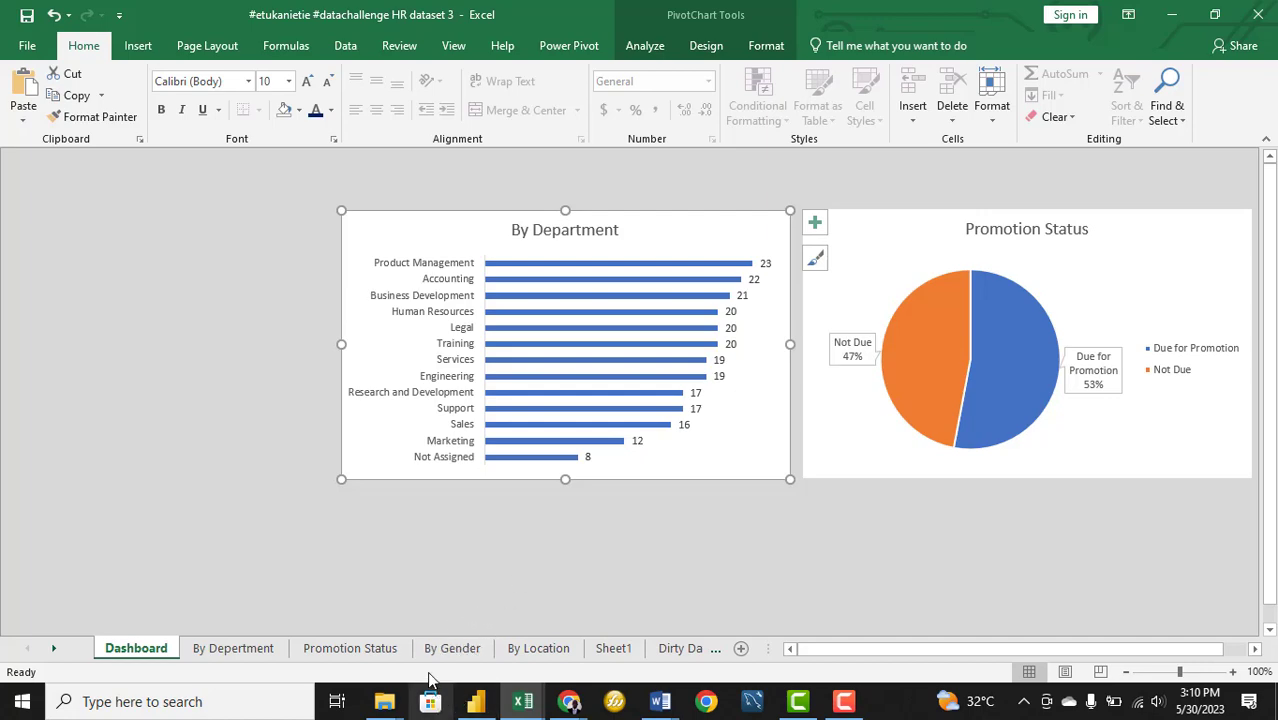
Copy the By Gender PivotChart onto the Dashboard sheet and align it directly beneath the By Department chart
click(455, 648)
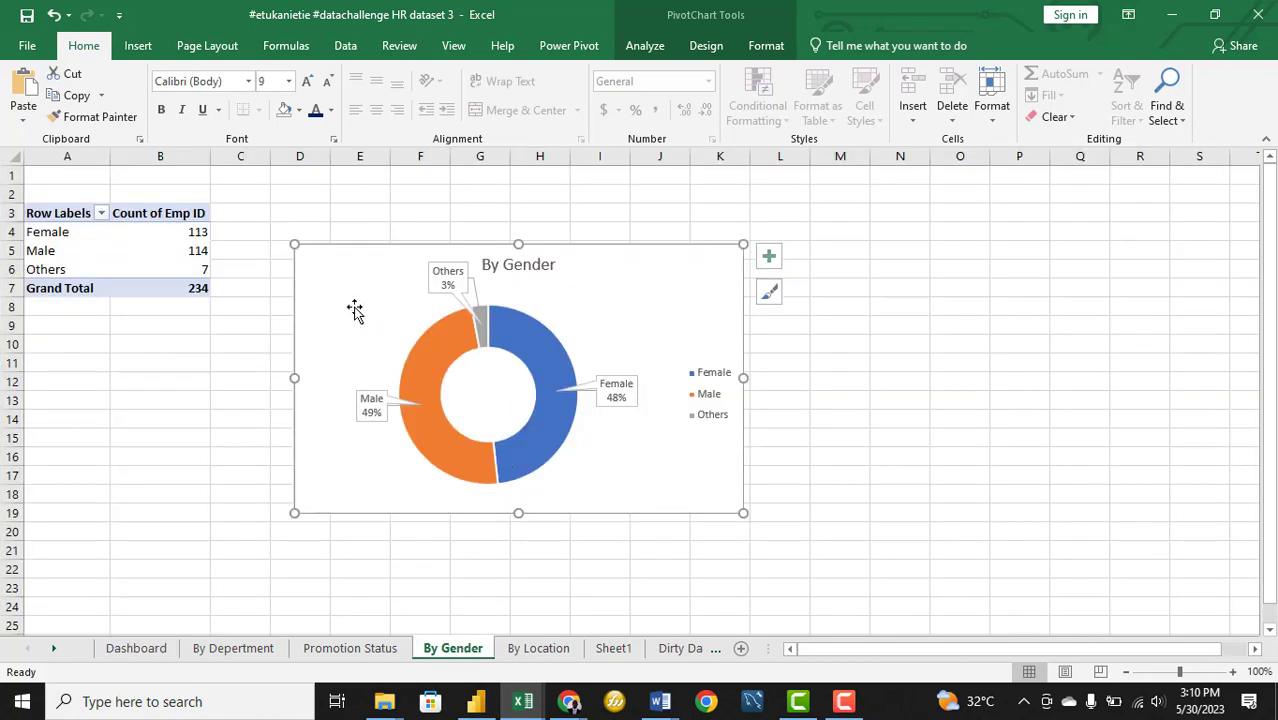
click(148, 648)
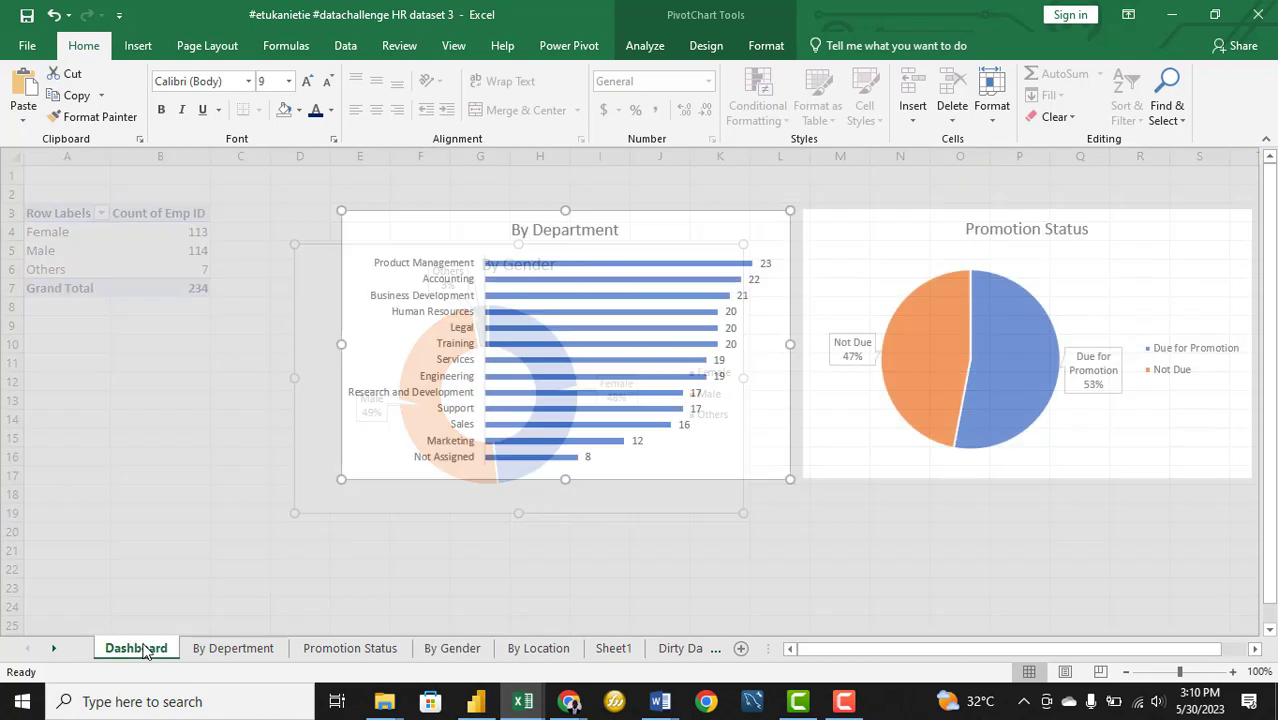
click(284, 512)
key(ctrl+v)
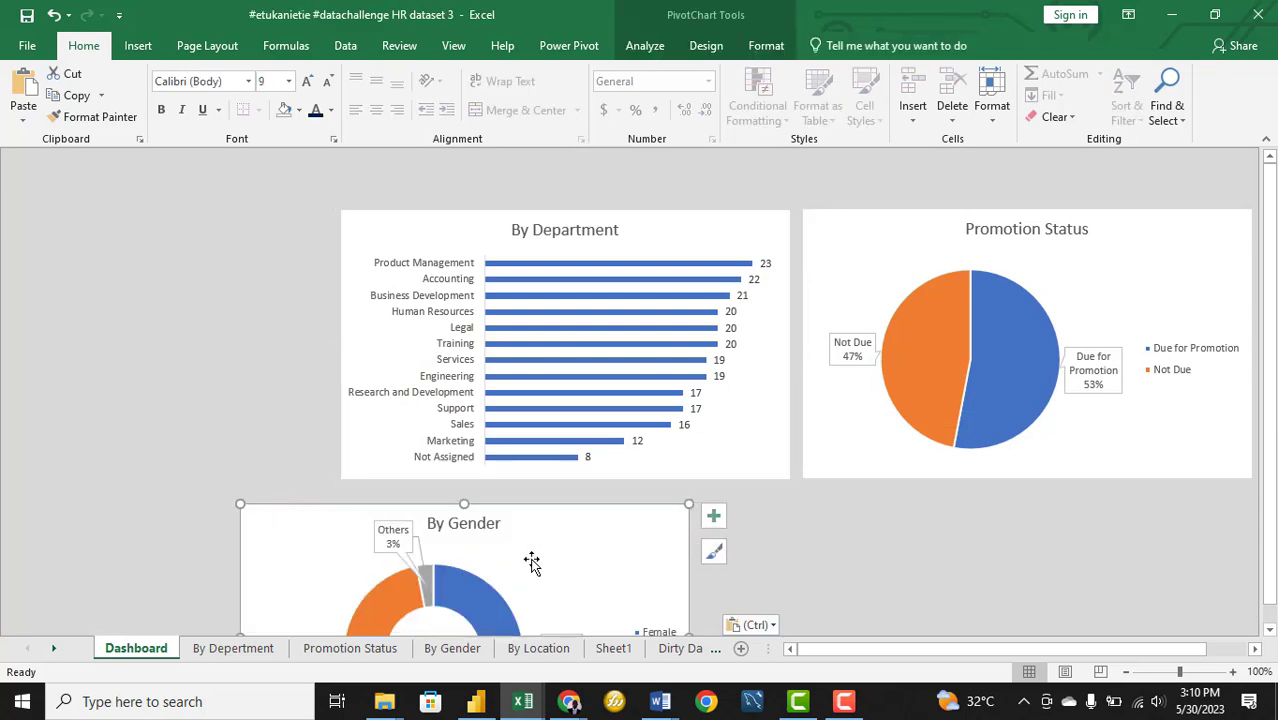
drag(566, 556, 670, 543)
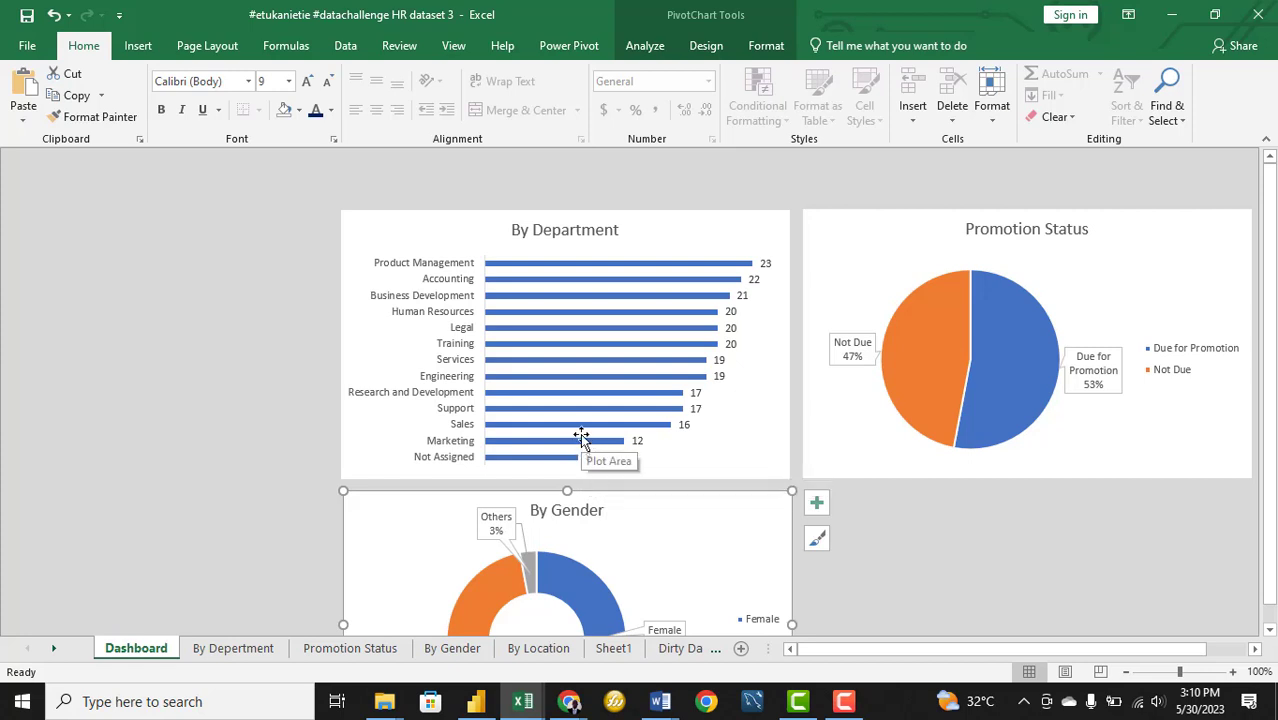
Copy the whole By Location PivotChart onto the Dashboard sheet and place it beneath the Promotion Status chart, beside By Gender
click(532, 648)
click(418, 321)
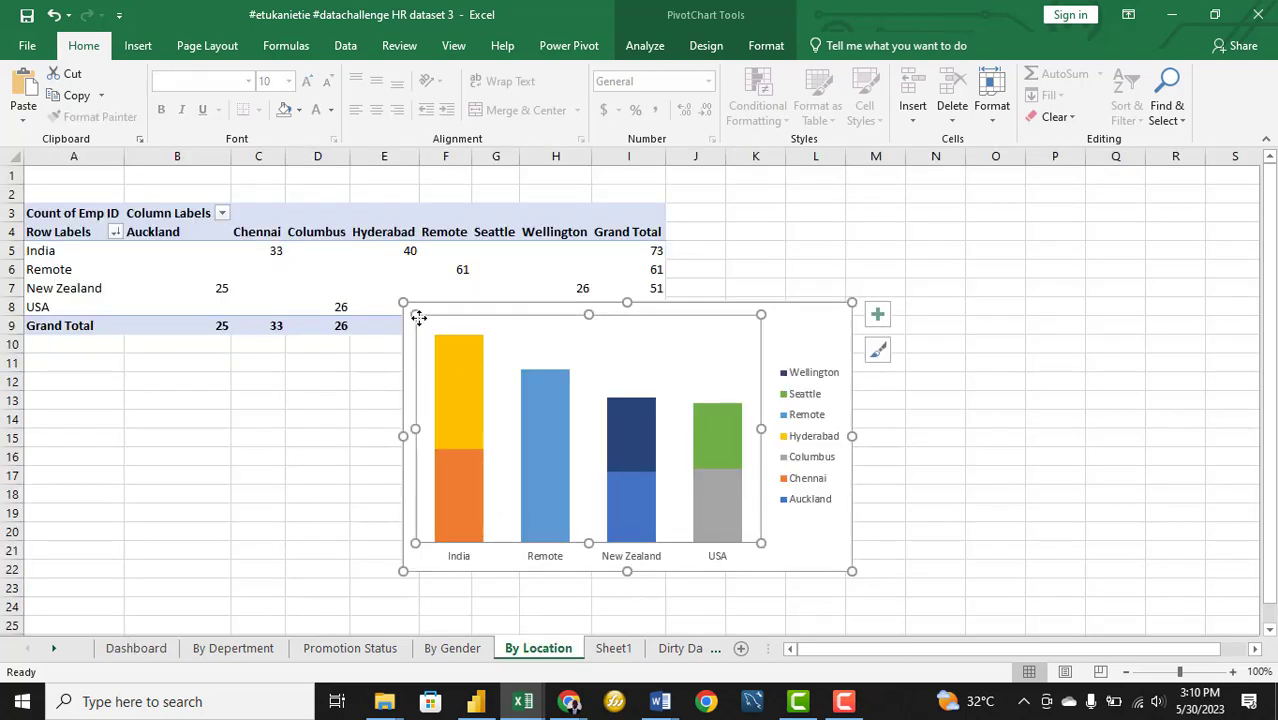
click(790, 333)
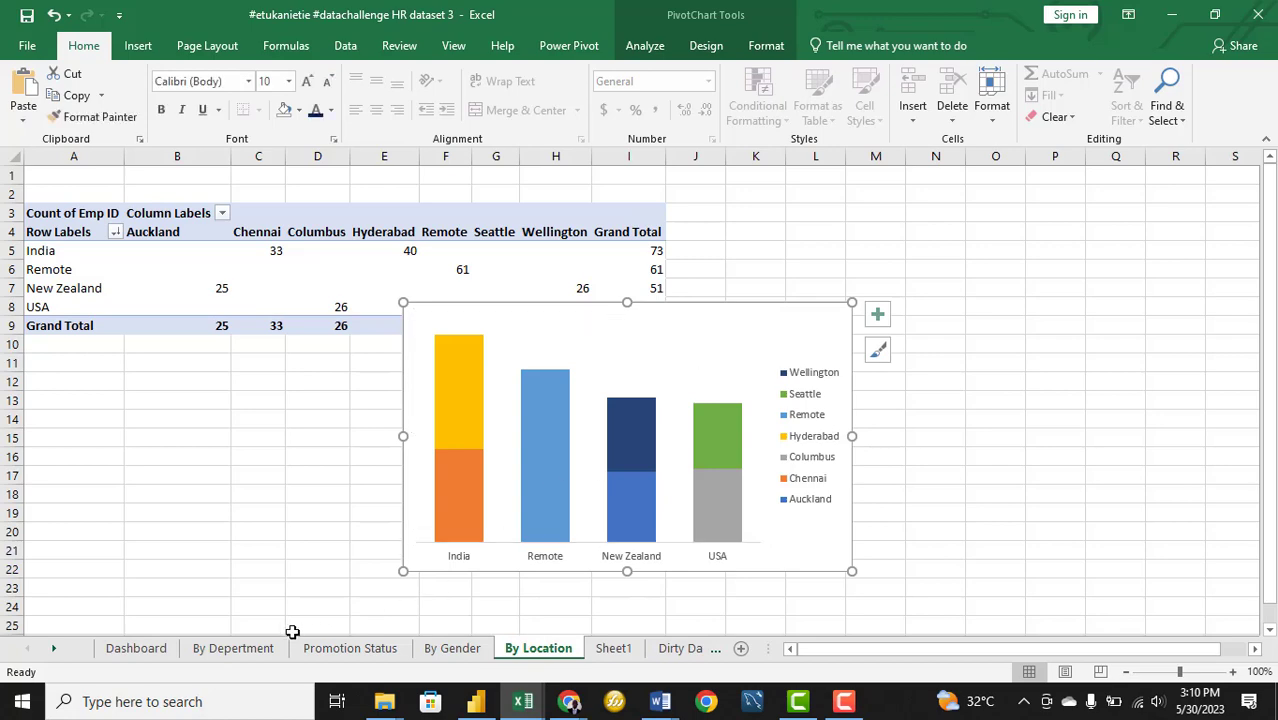
click(150, 649)
click(886, 508)
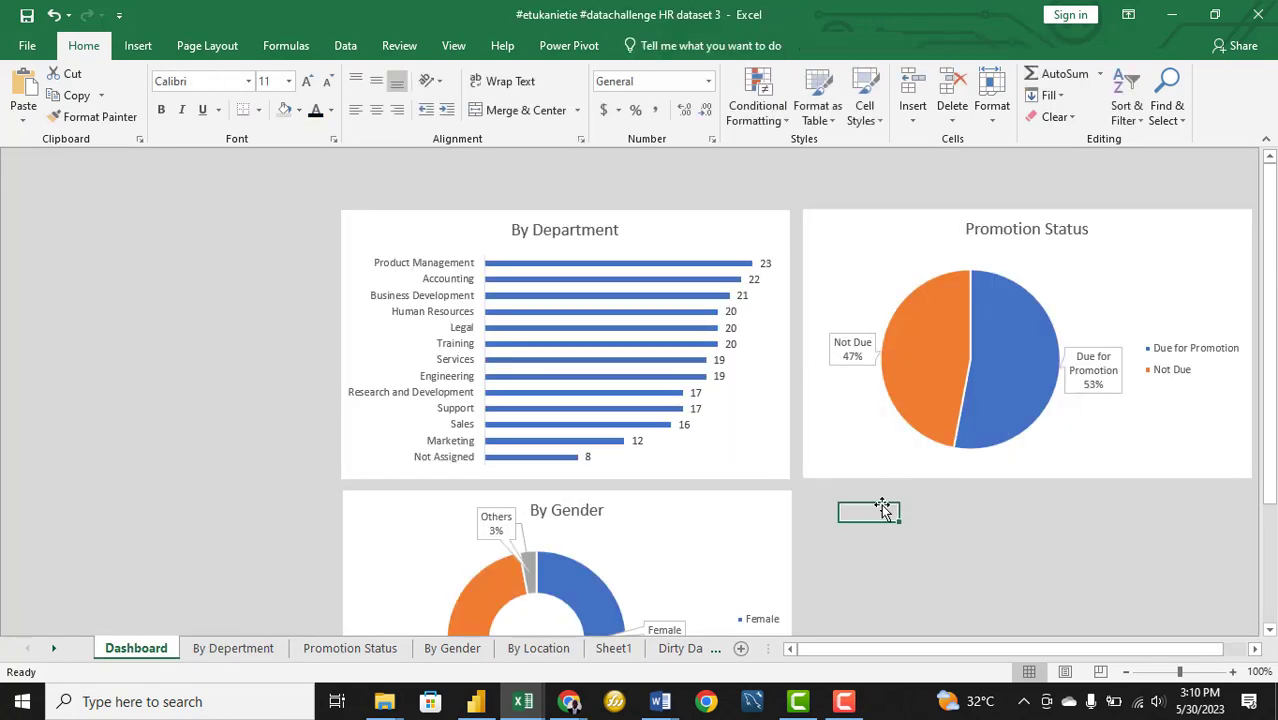
key(ctrl+v)
drag(894, 507, 894, 500)
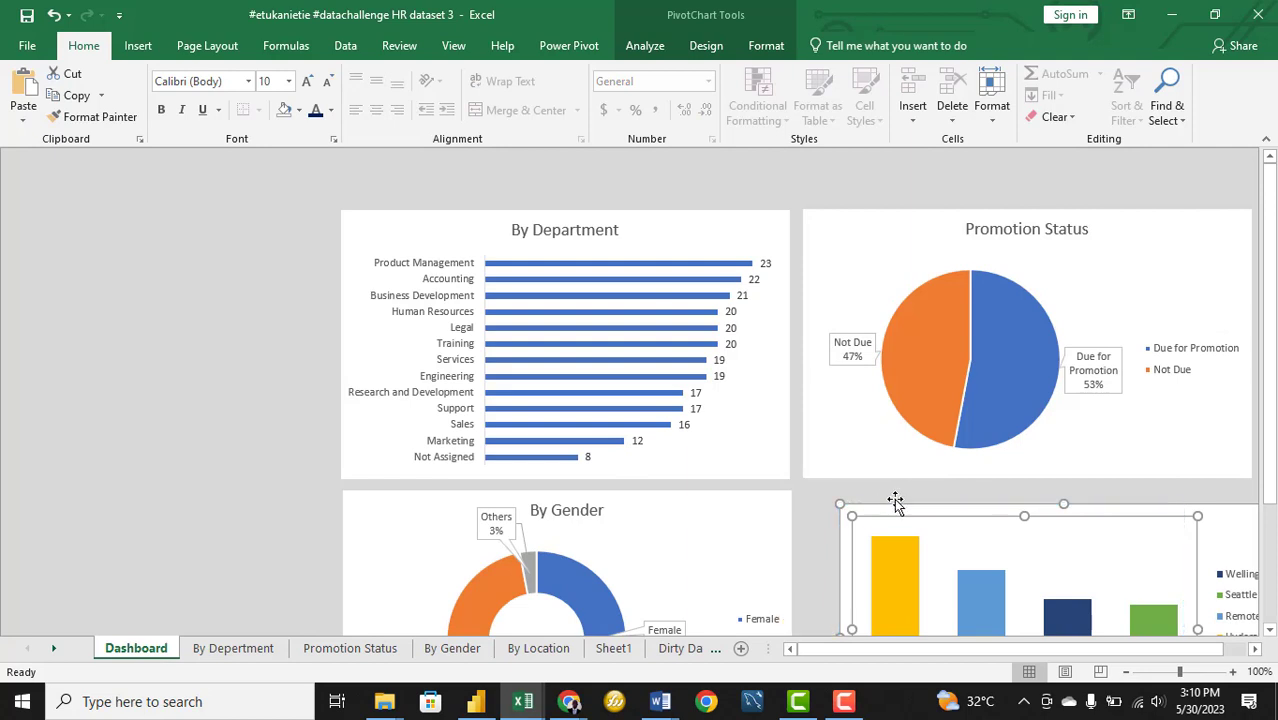
key(ctrl+z)
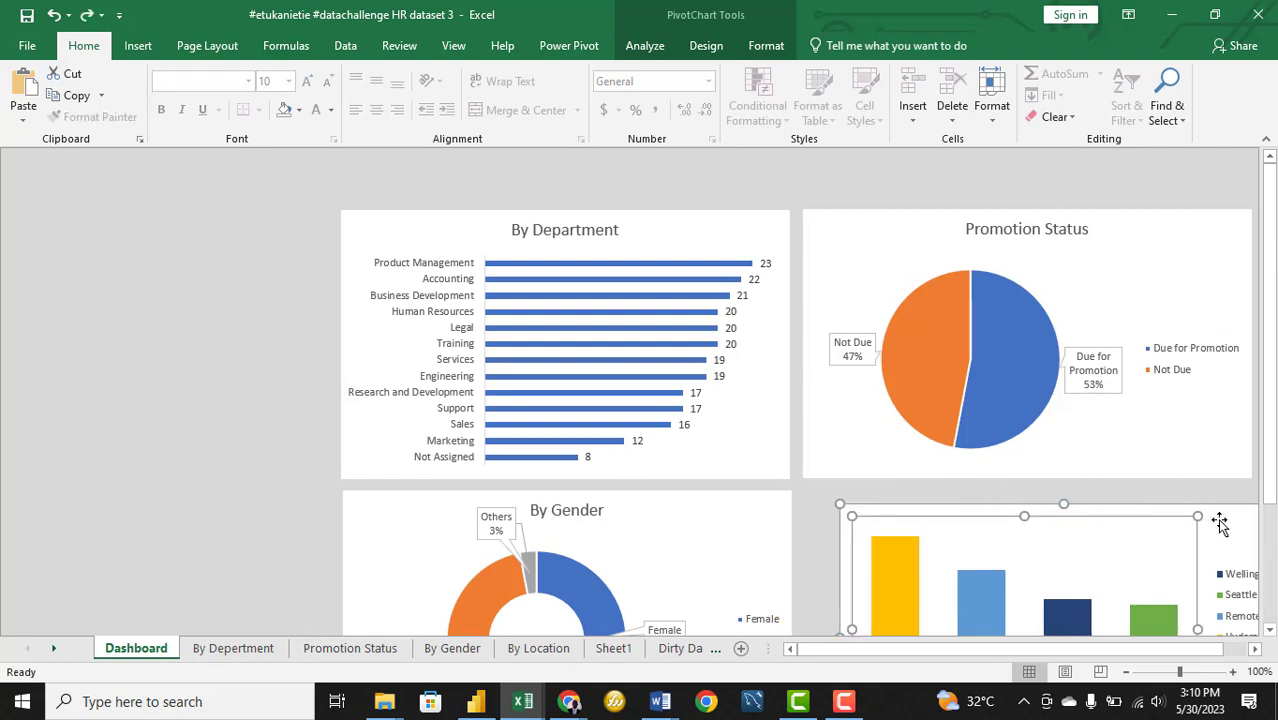
drag(1220, 520, 1184, 506)
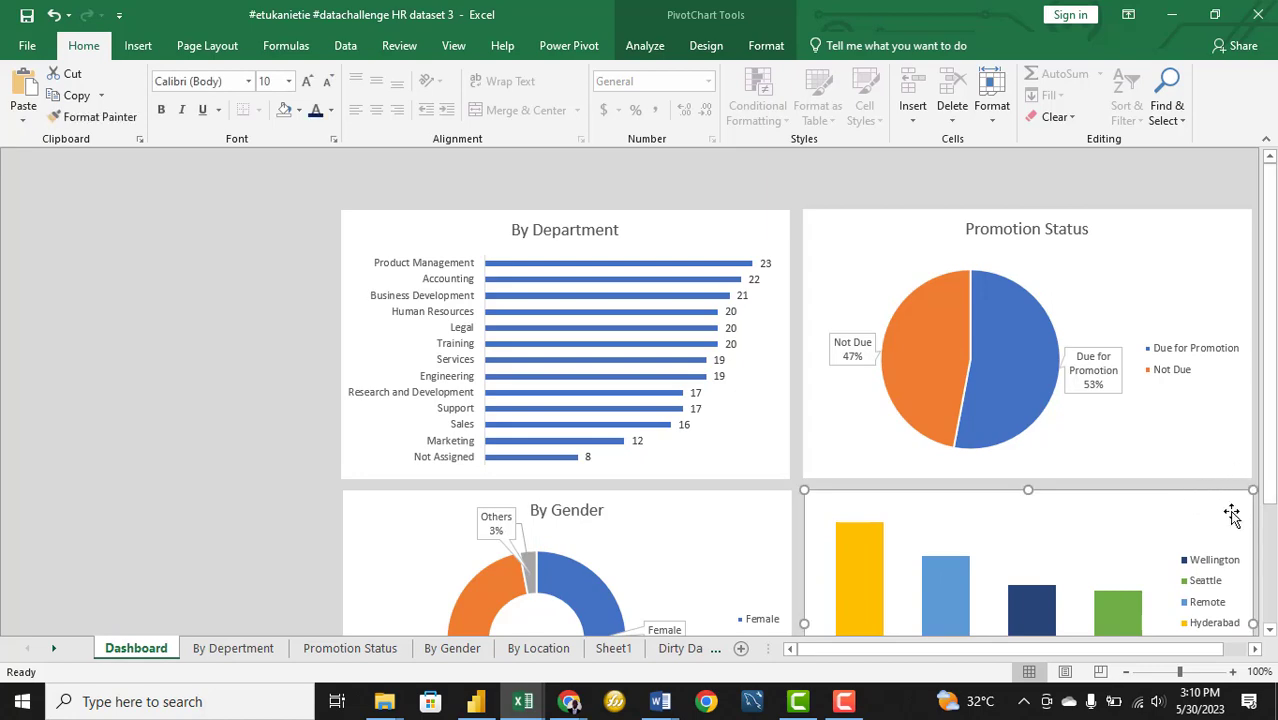
Move the By Department and Promotion Status charts up to the top edge of the Dashboard sheet and align them
scroll(1232, 513, down, 8)
scroll(1232, 505, up, 6)
scroll(1233, 503, up, 2)
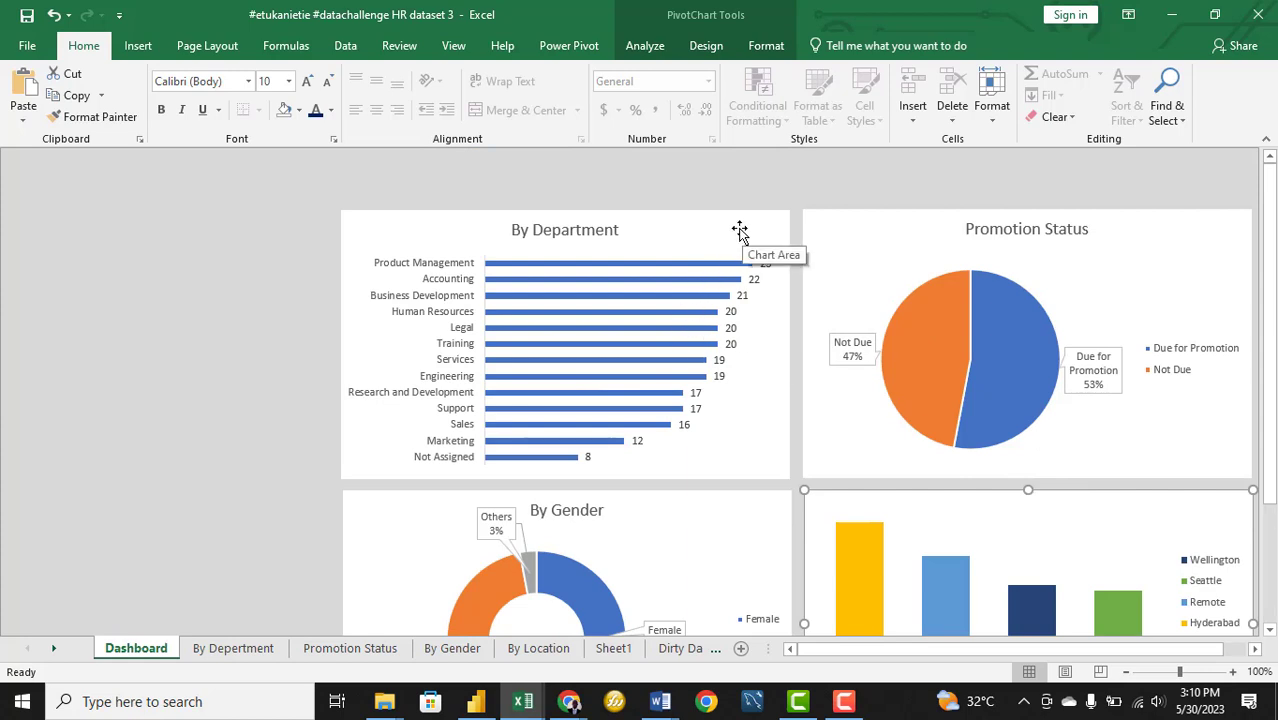
drag(737, 230, 737, 179)
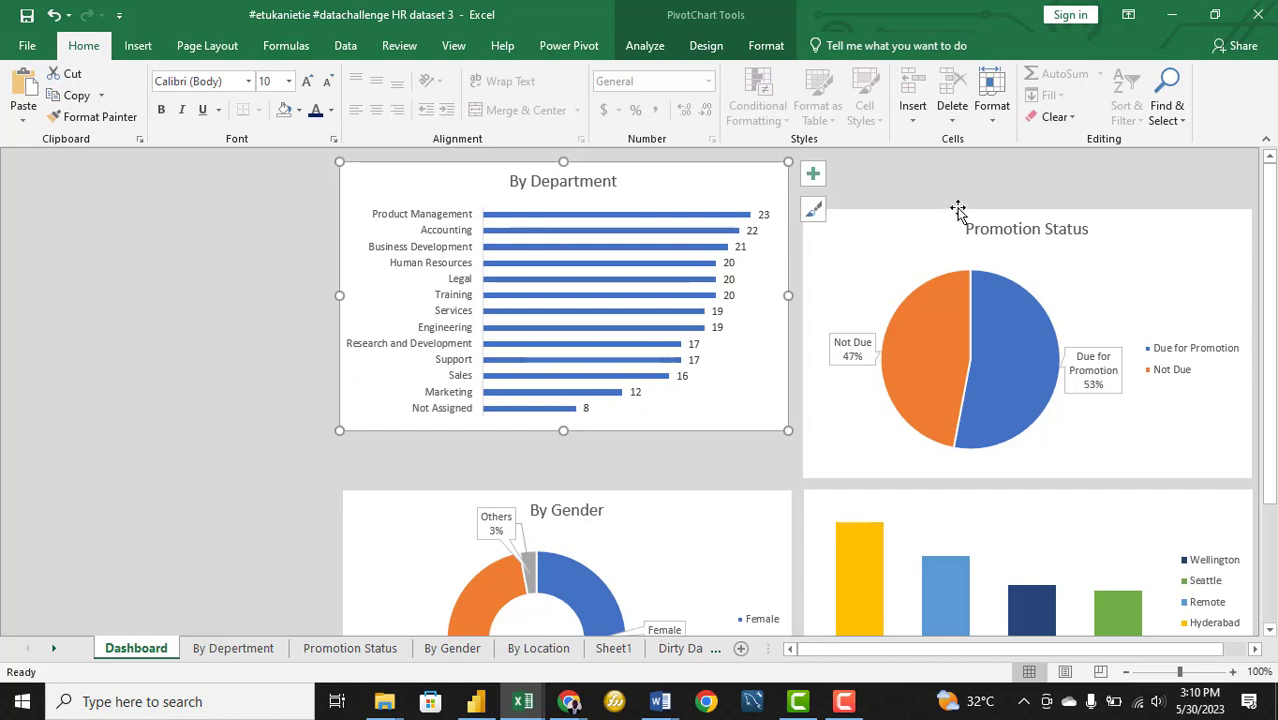
drag(913, 217, 913, 162)
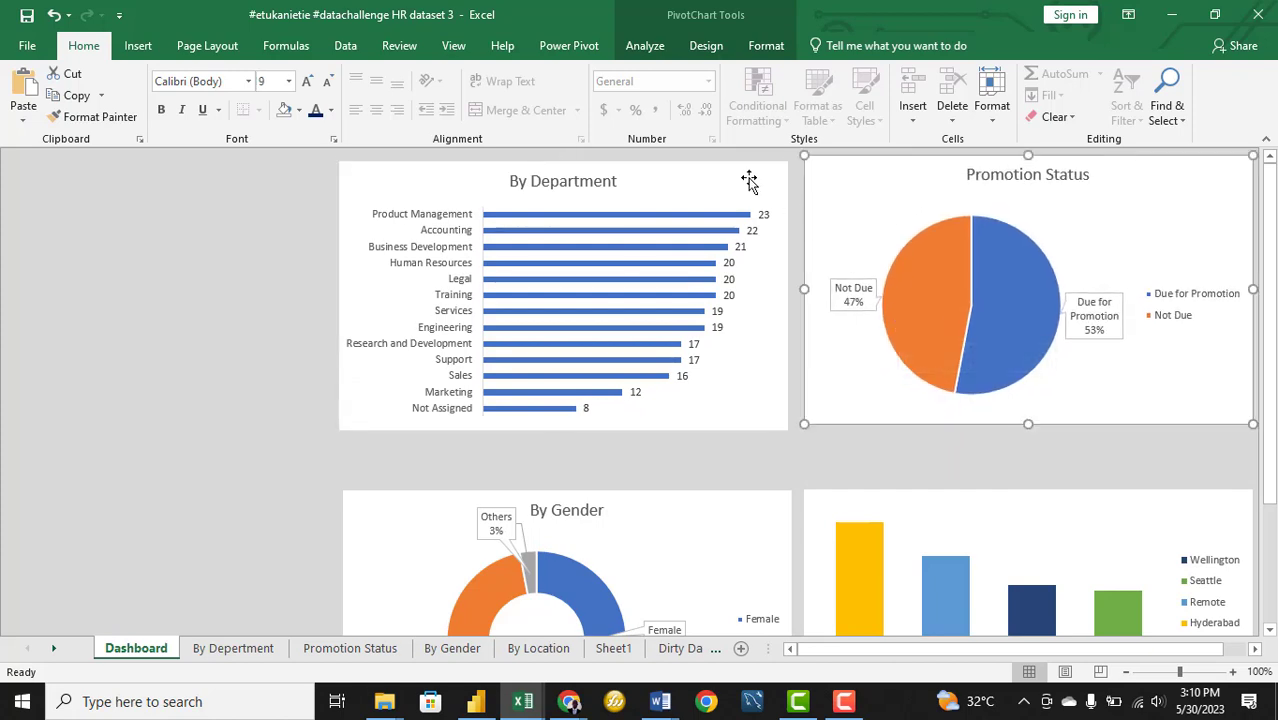
drag(749, 180, 757, 172)
Move the By Gender and location charts up to close the gap beneath the By Department and Promotion Status charts
drag(756, 513, 762, 456)
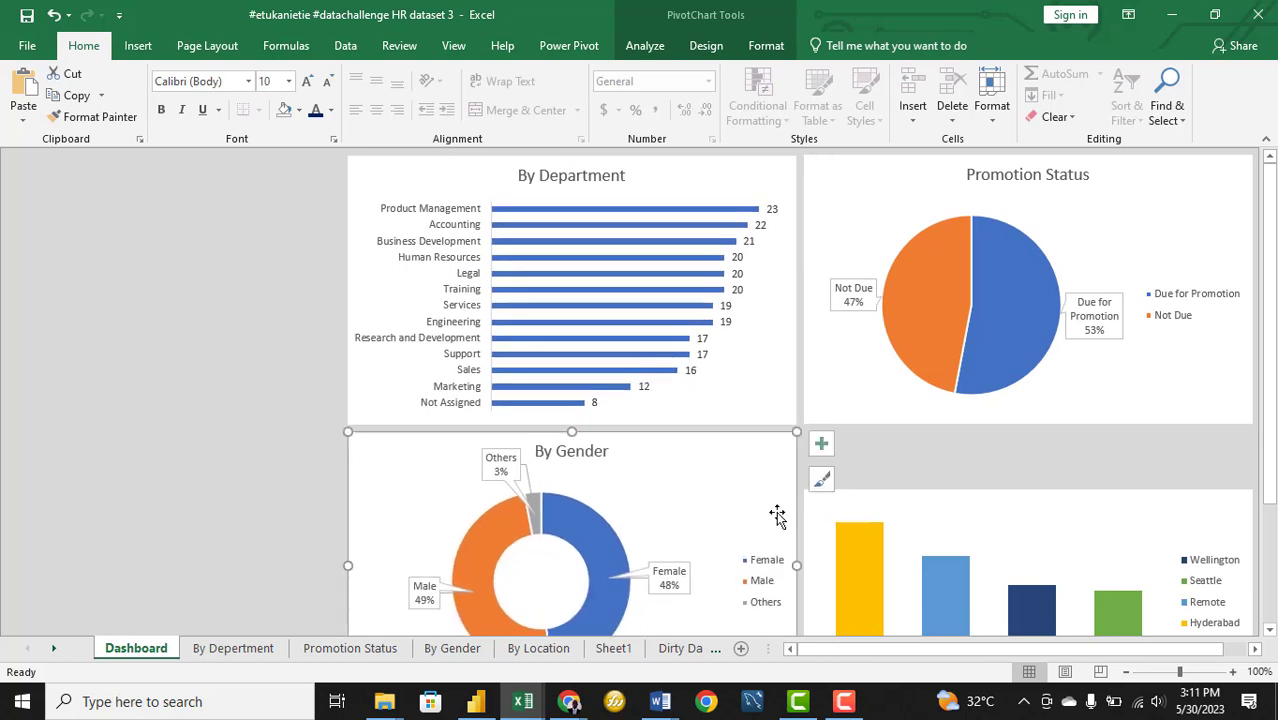
click(870, 506)
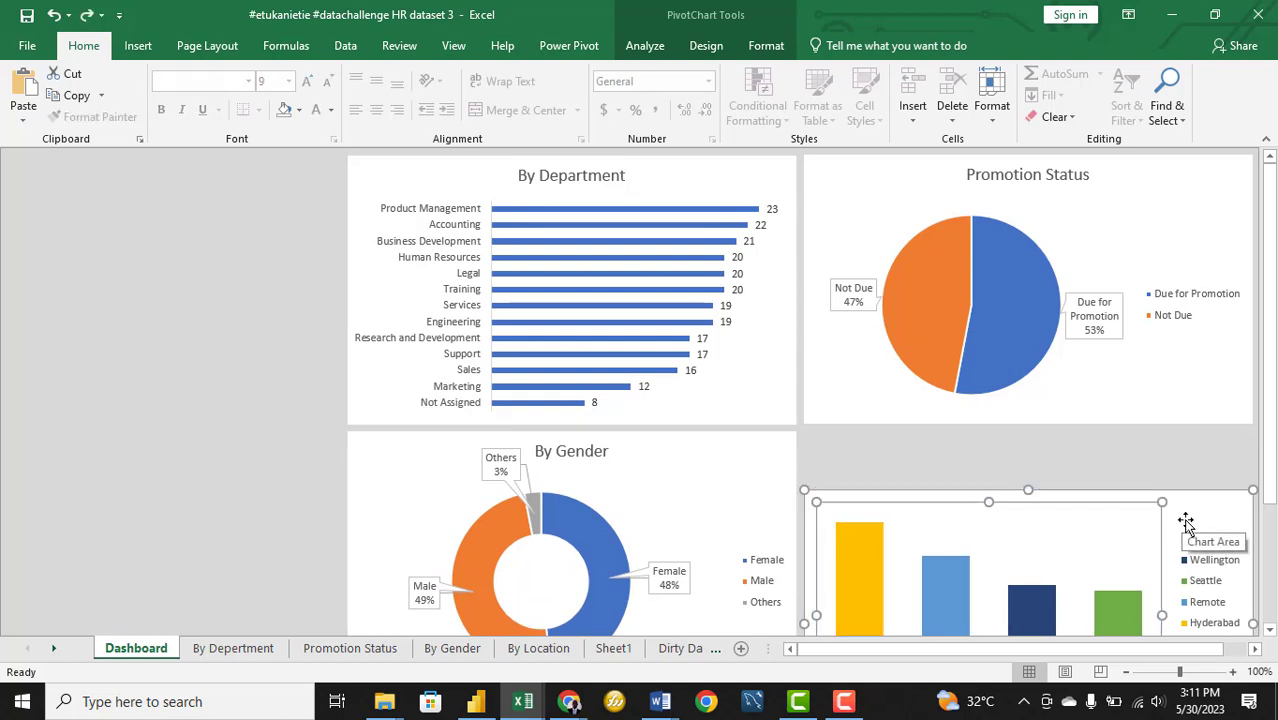
drag(1186, 522, 1189, 460)
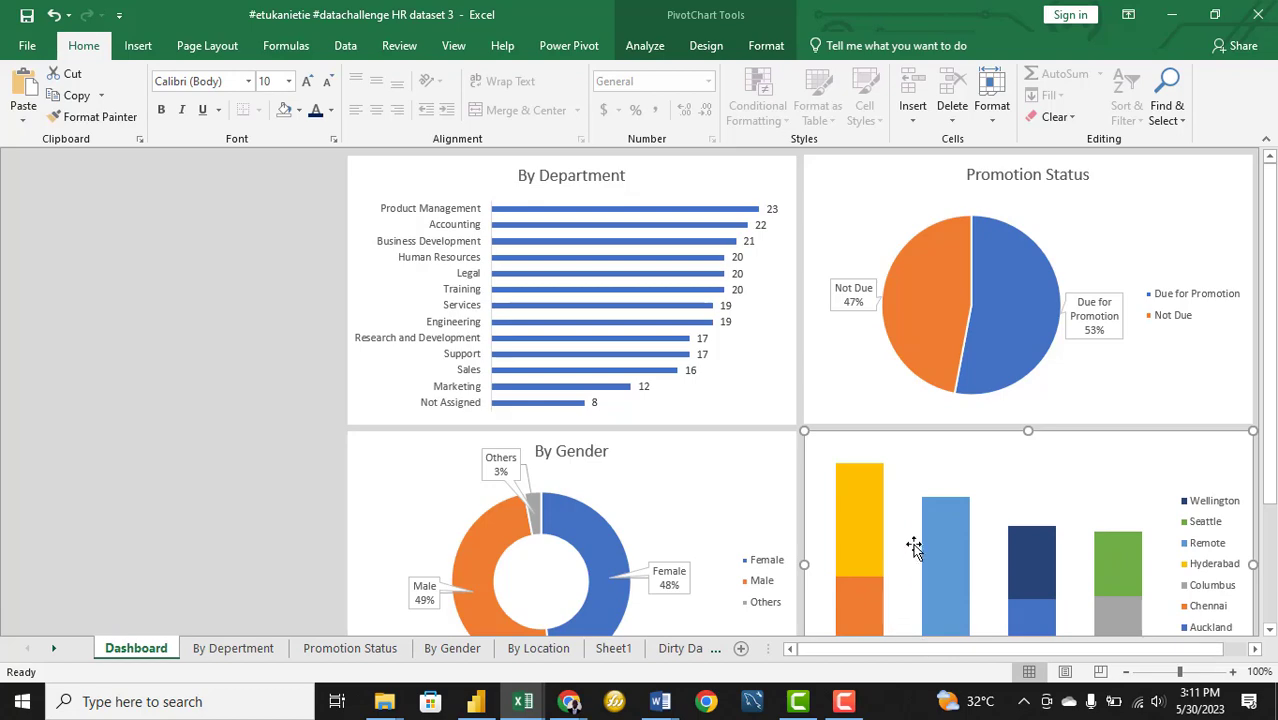
Review the four-chart layout, compare it with the Power BI Desktop dashboard, and return to the Excel HR dataset workbook
ctrl+scroll(891, 512, down, 2)
ctrl+scroll(891, 512, up, 2)
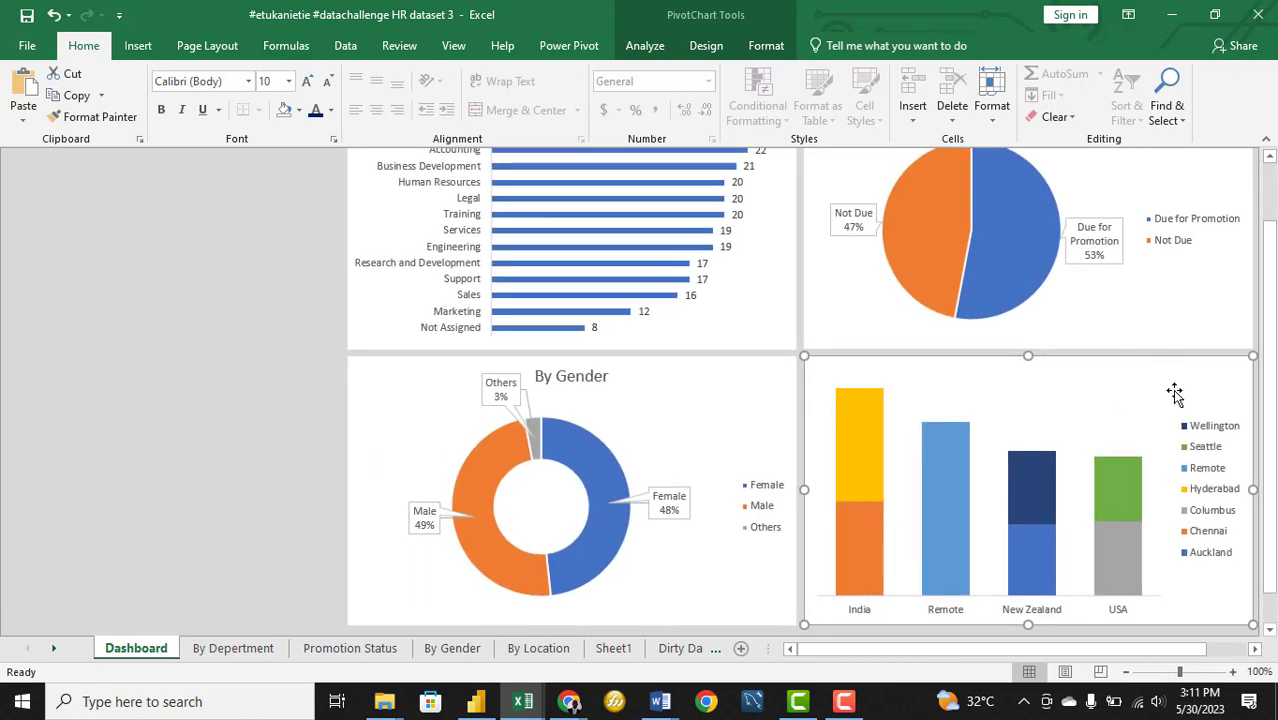
scroll(1175, 395, up, 1)
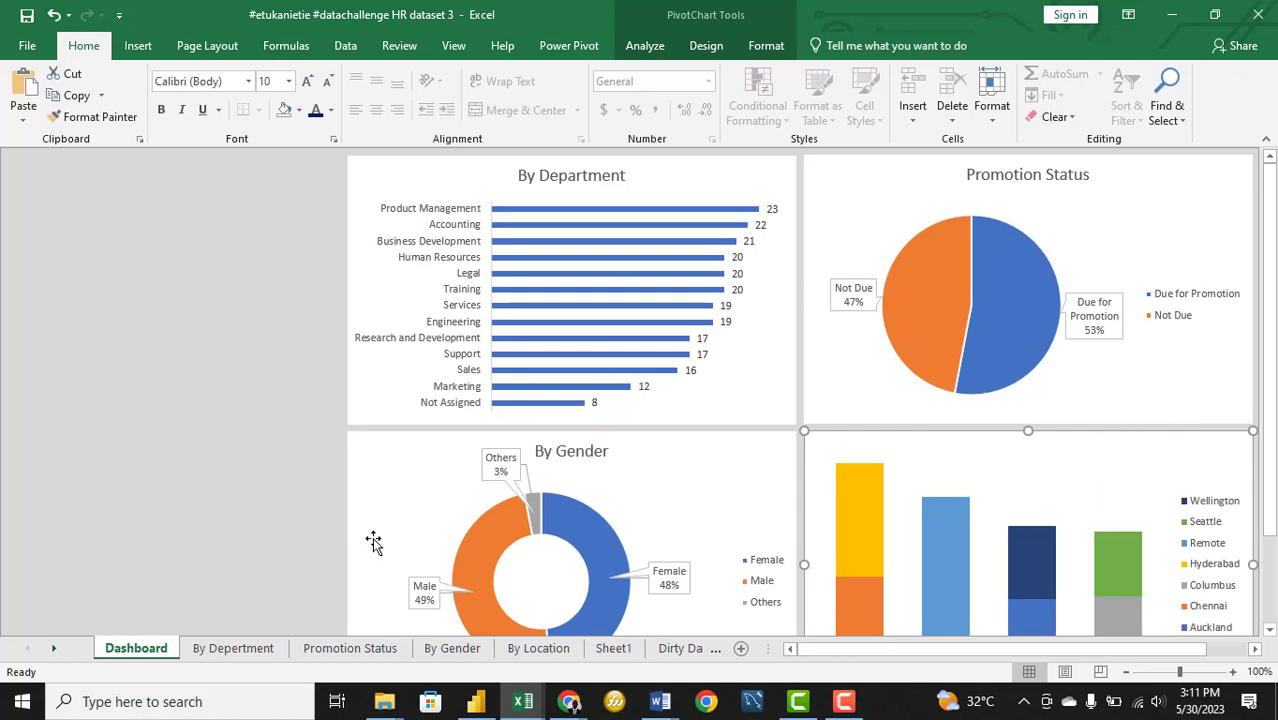
click(476, 701)
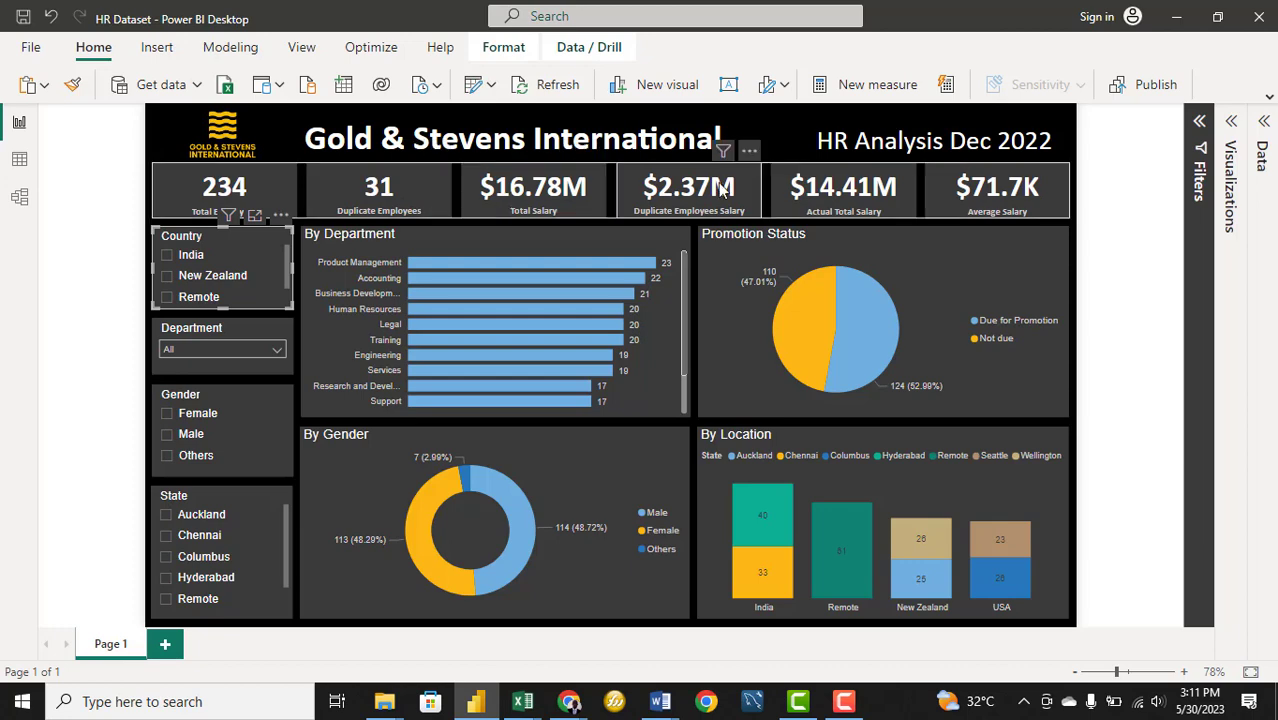
mouse_move(519, 706)
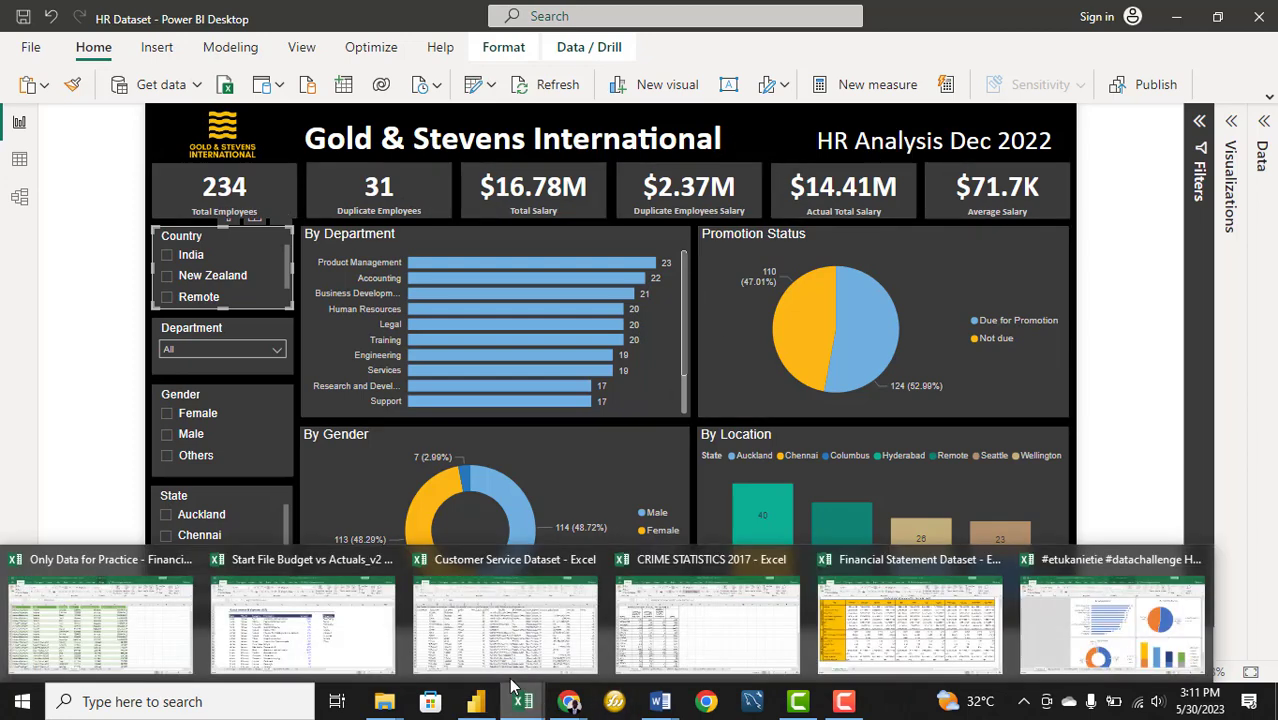
click(1105, 612)
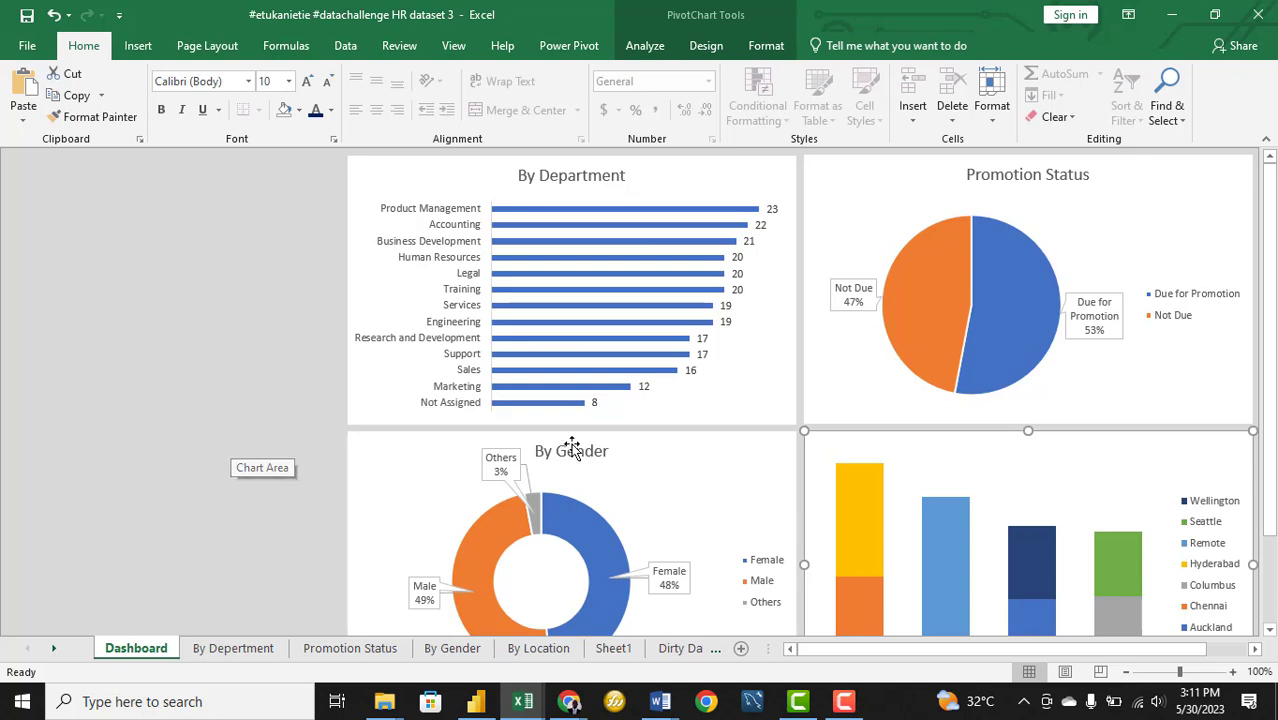
Shrink the By Department and Promotion Status charts slightly from their inner lower corners on the Dashboard sheet
click(777, 423)
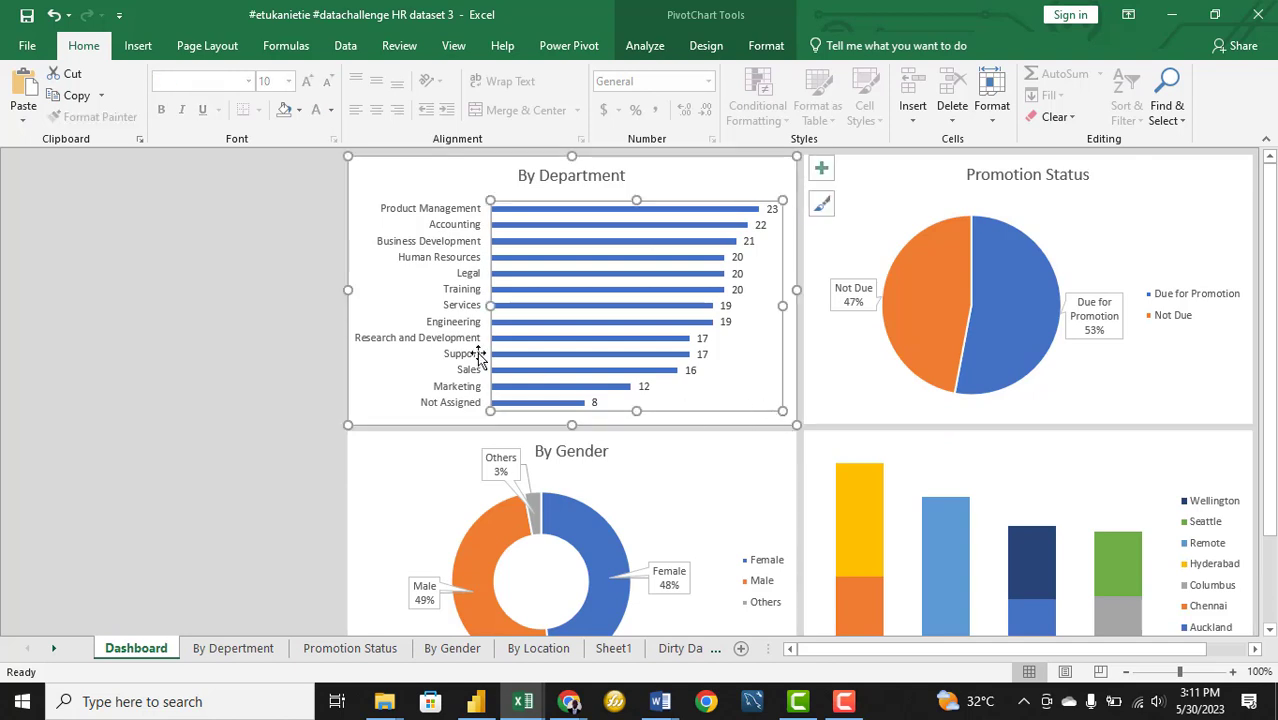
click(362, 375)
drag(792, 426, 810, 467)
click(806, 424)
Move the location chart up beneath Promotion Status and shrink it to match that chart's width
click(808, 459)
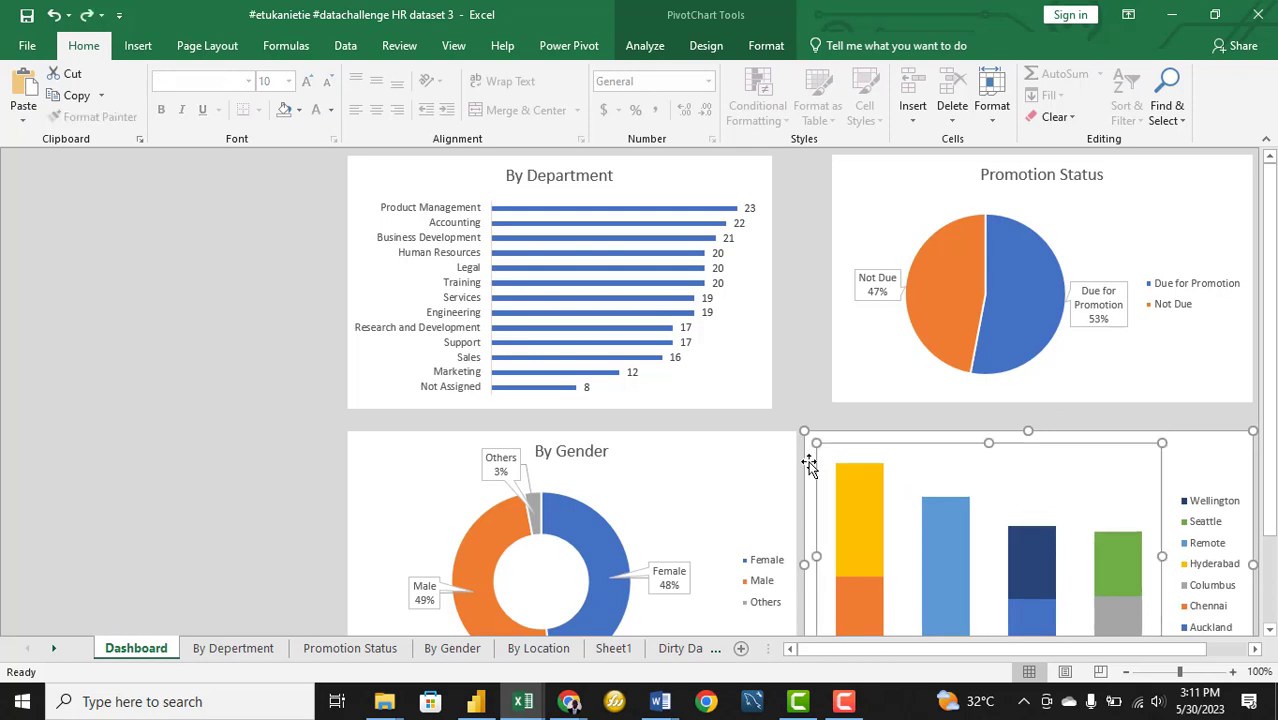
double_click(807, 463)
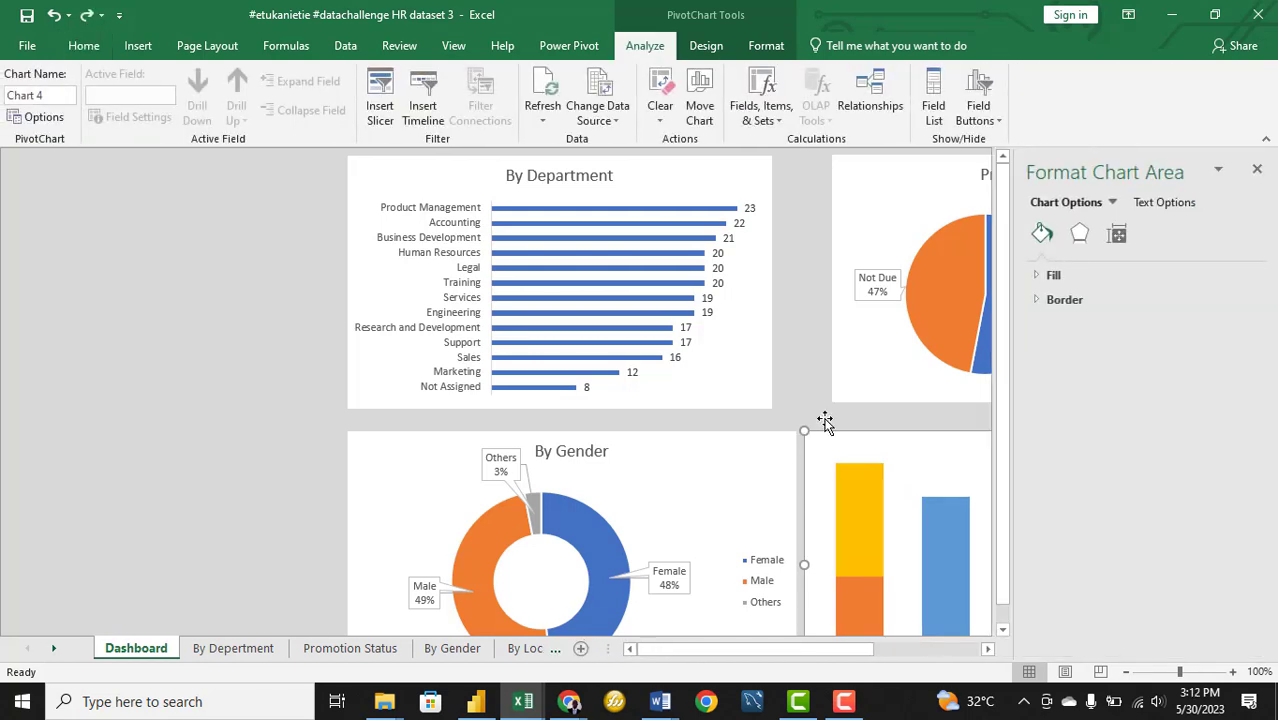
click(1257, 173)
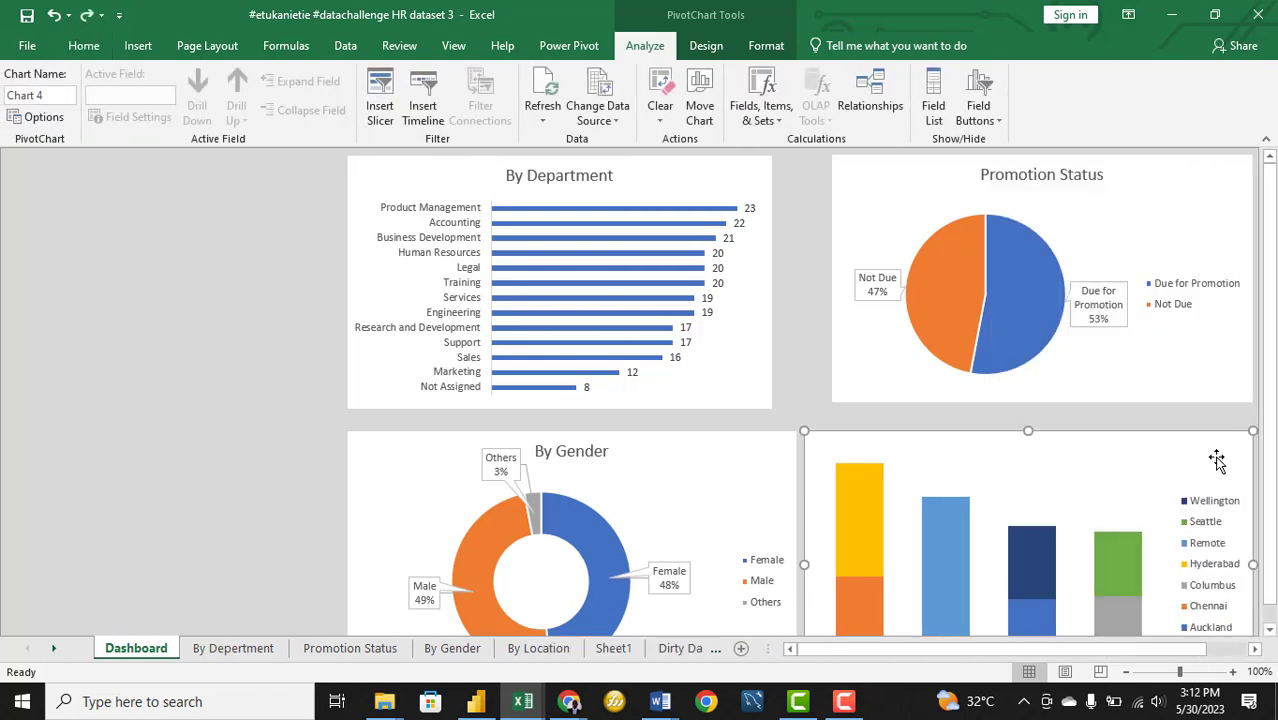
drag(1218, 456, 1215, 390)
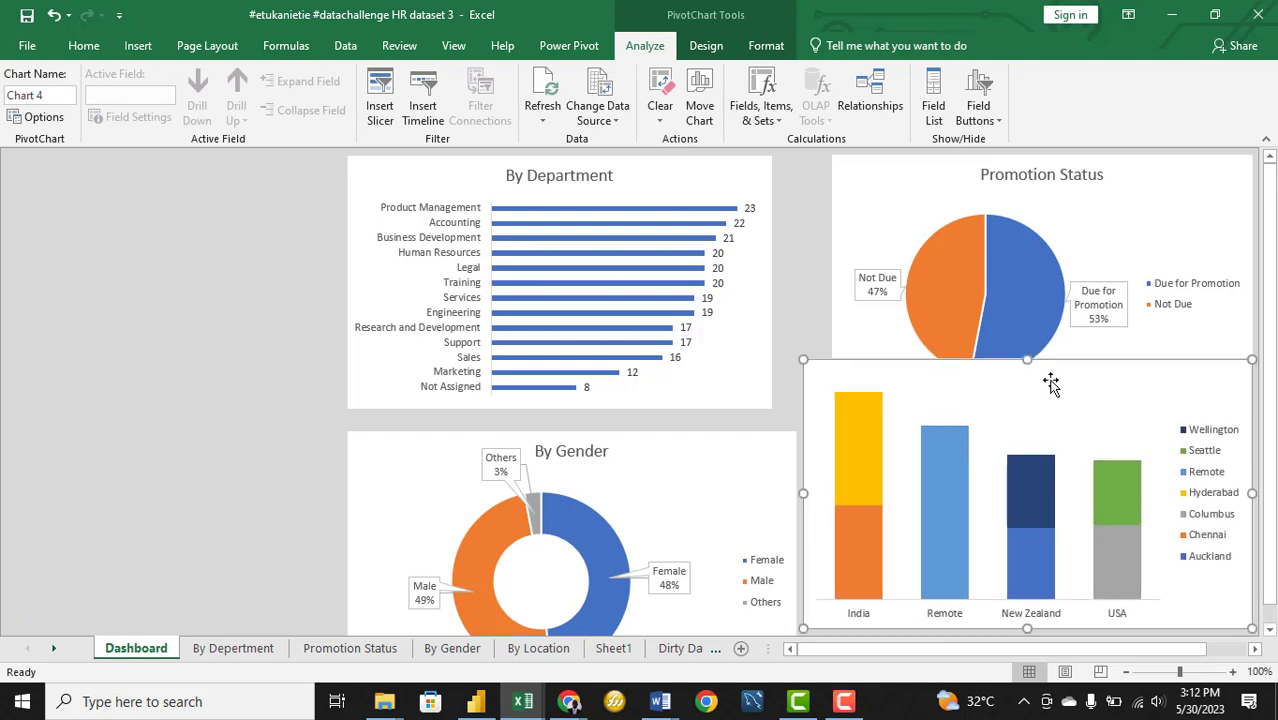
drag(804, 360, 832, 382)
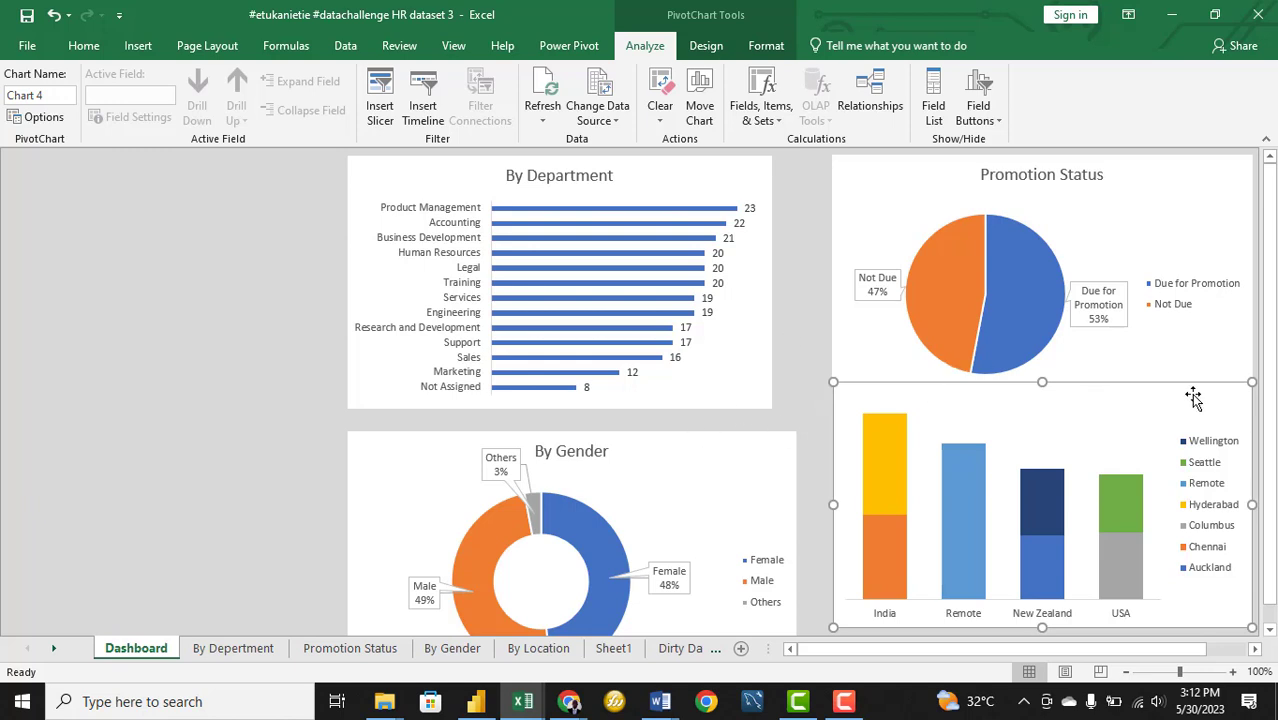
Shrink the location and Promotion Status charts from their inner edges to leave a narrow gap between them
mouse_move(1175, 392)
mouse_down()
mouse_move(1173, 409)
mouse_move(1178, 391)
mouse_up()
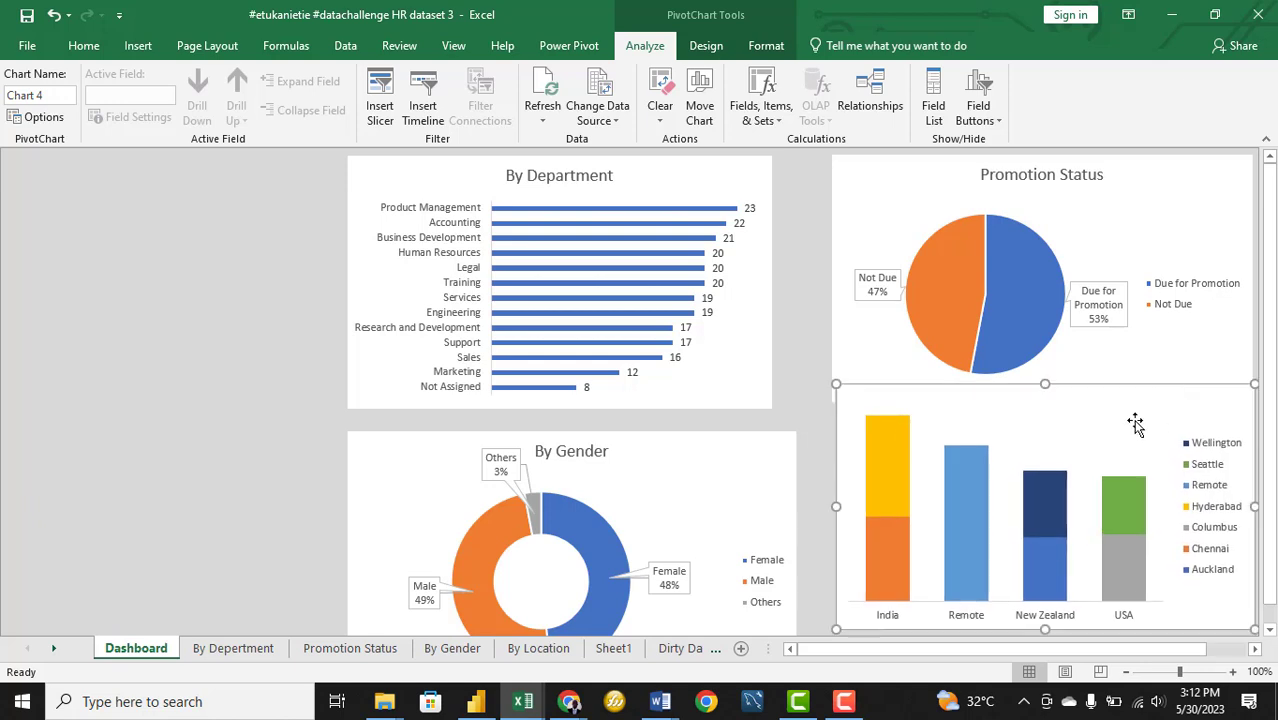
drag(837, 385, 890, 416)
click(837, 398)
click(890, 418)
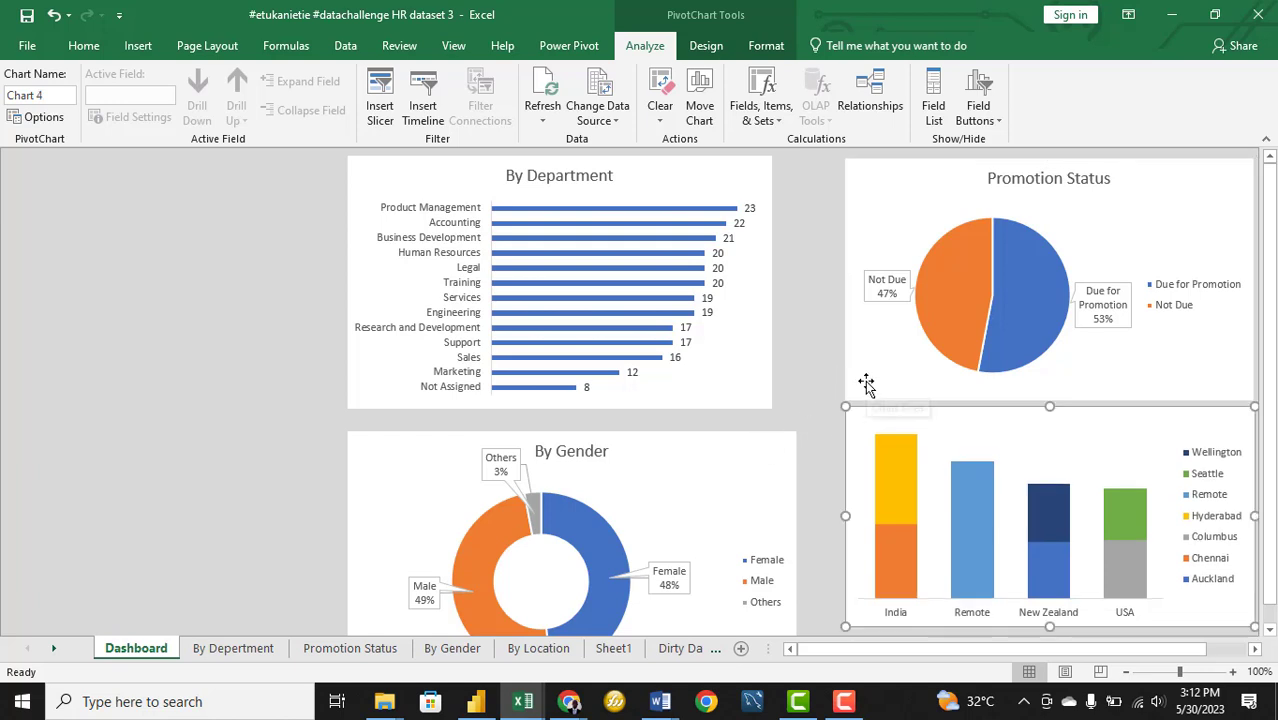
Nudge the location chart down and left, and nudge the Promotion Status chart left to line up their side edges
key(Down)
key(Down)
key(Down)
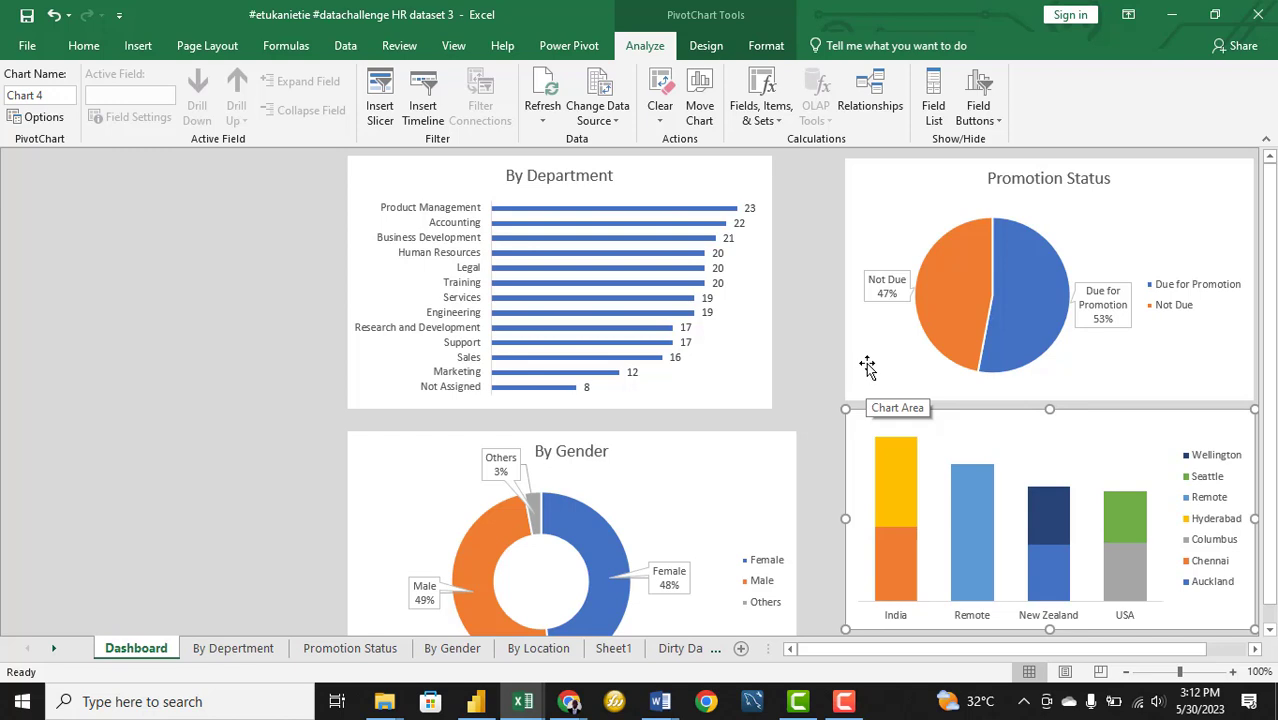
key(Left)
key(Left)
click(858, 385)
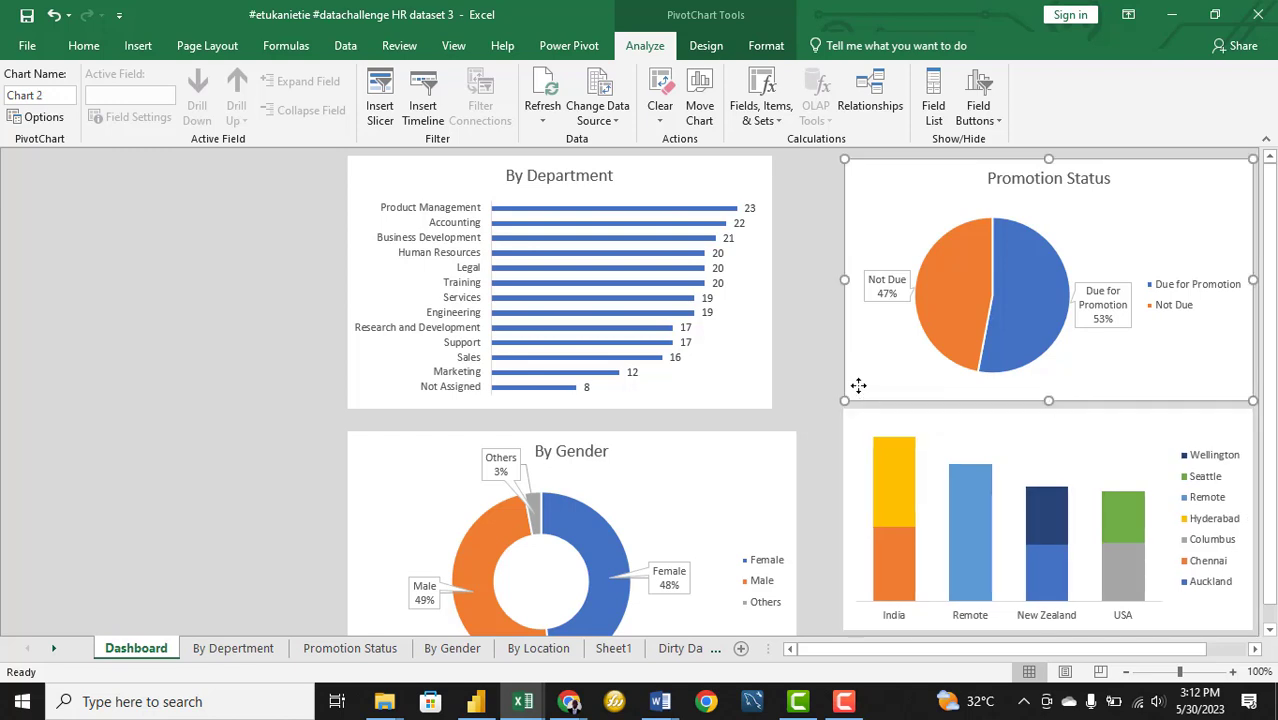
key(Left)
key(Left)
key(Left)
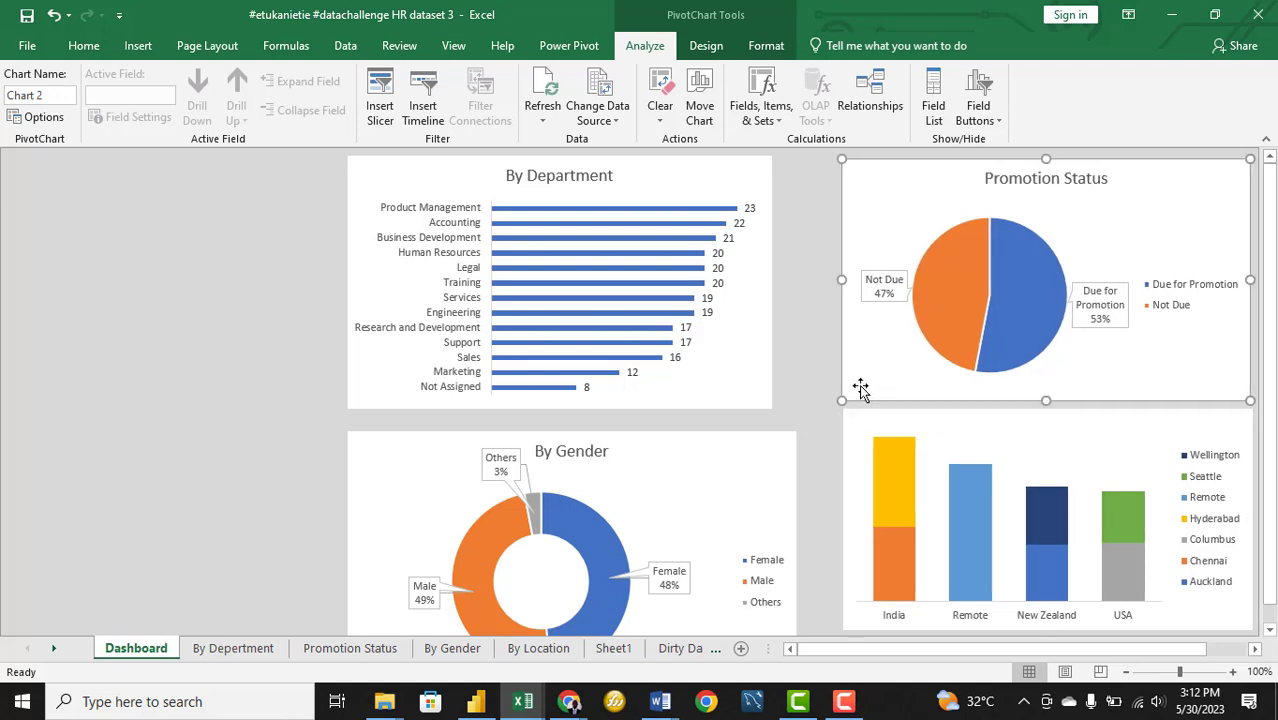
key(Right)
key(Right)
Move the By Gender and By Department charts close beside the location and Promotion Status charts, and resize both to the same width
click(777, 447)
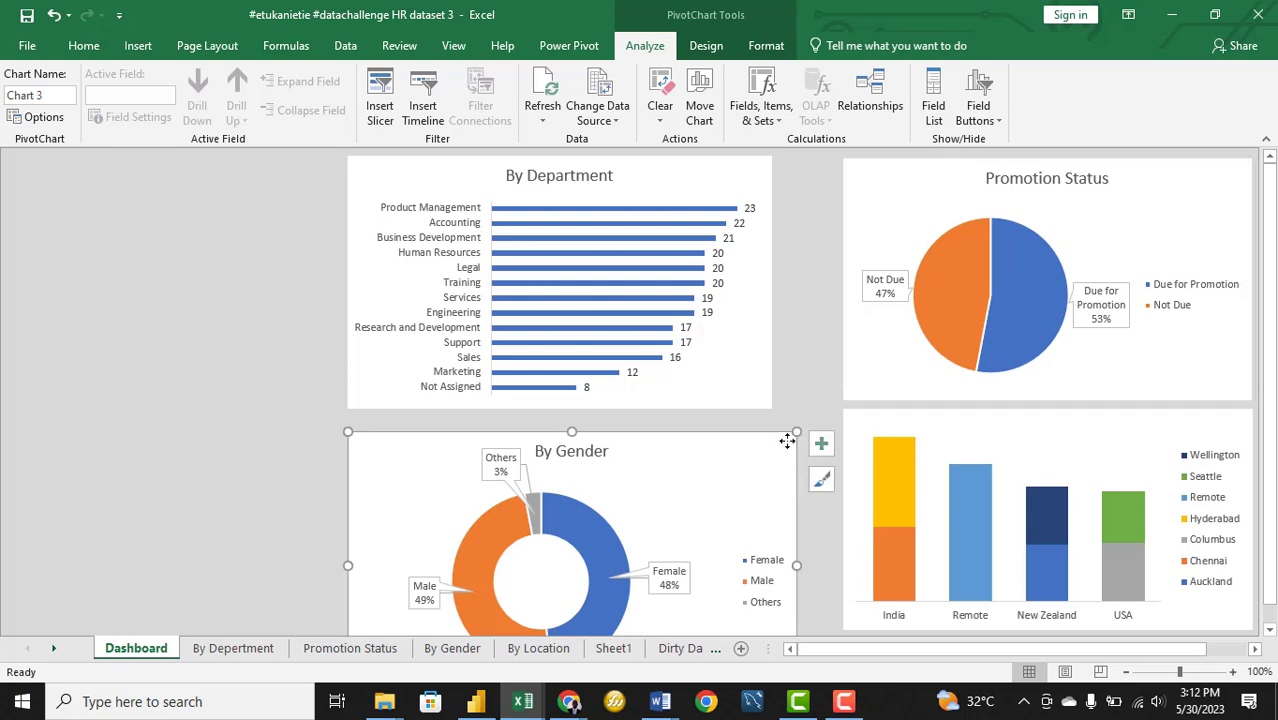
drag(787, 441, 816, 378)
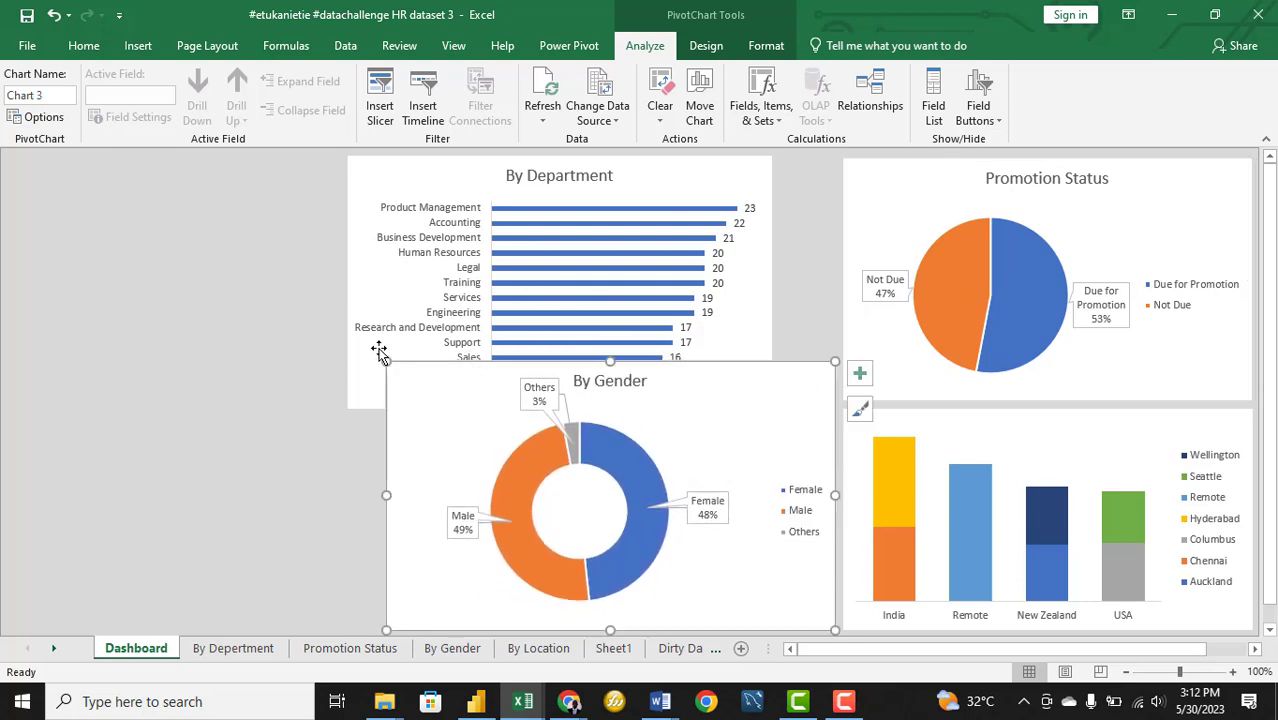
drag(386, 361, 415, 370)
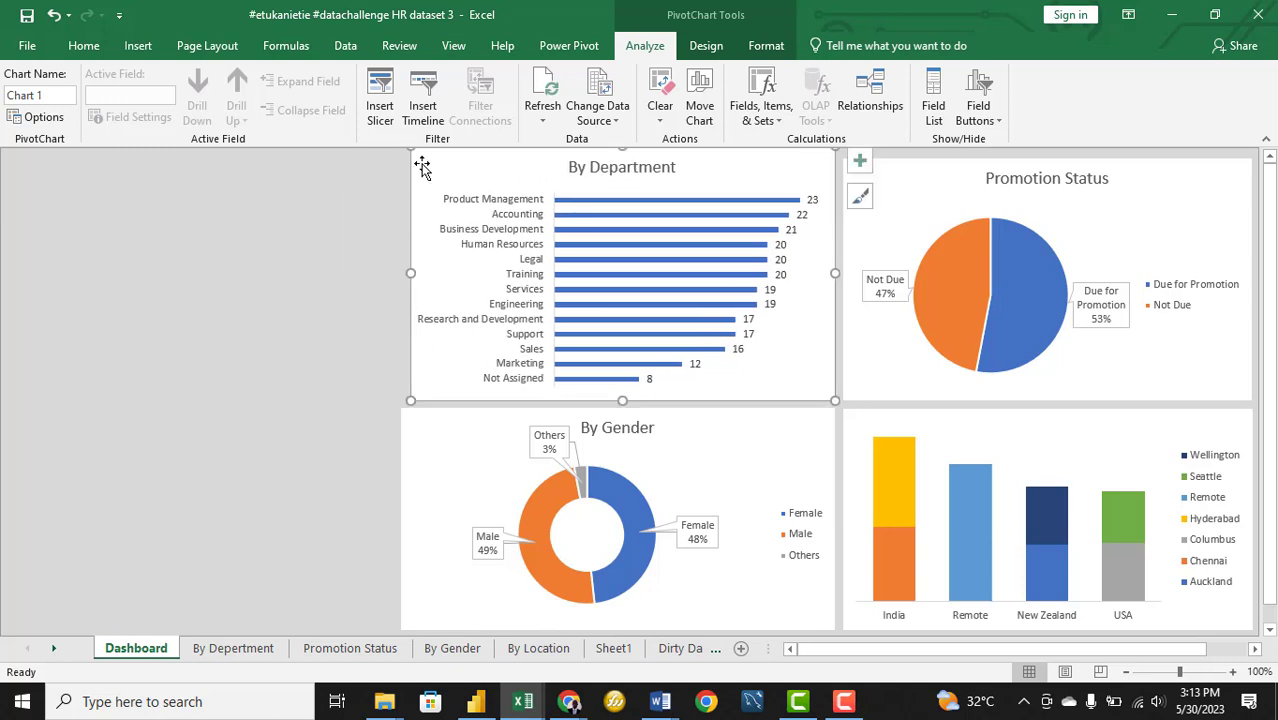
drag(410, 148, 399, 157)
click(324, 212)
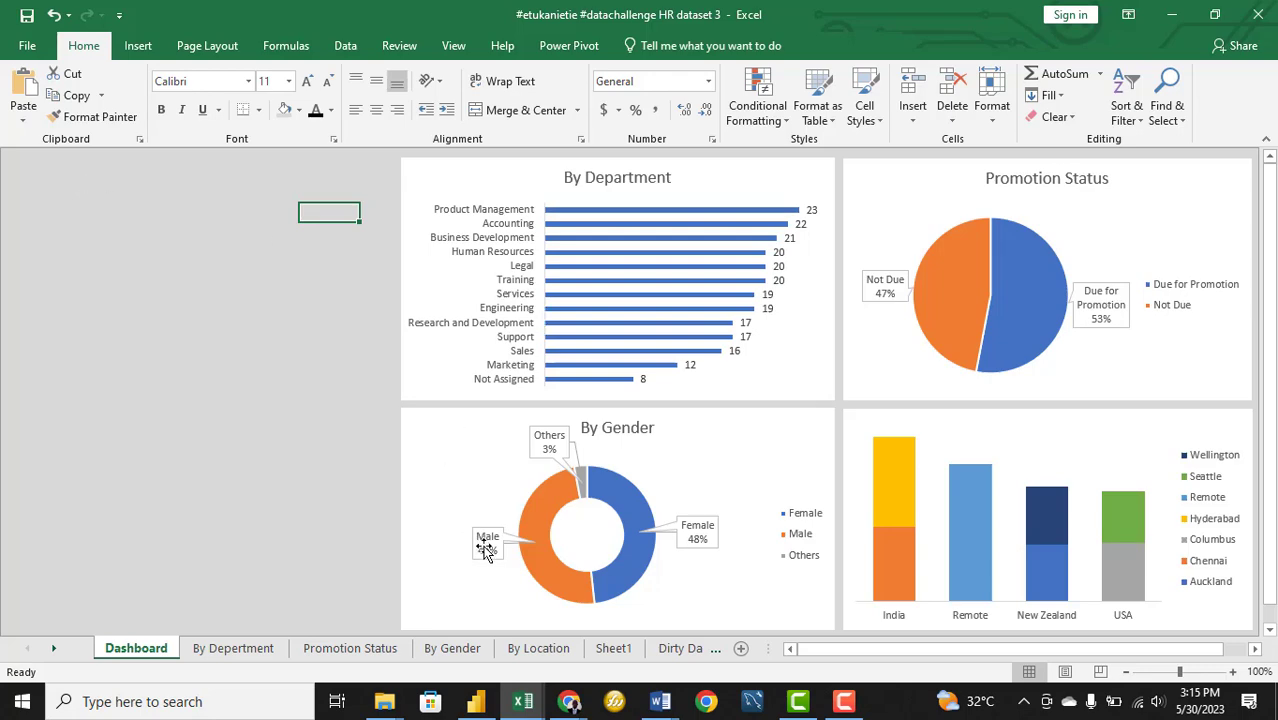
Compare the four-chart layout with the HR dashboard in Power BI Desktop and return to the Excel workbook
click(478, 701)
mouse_move(480, 483)
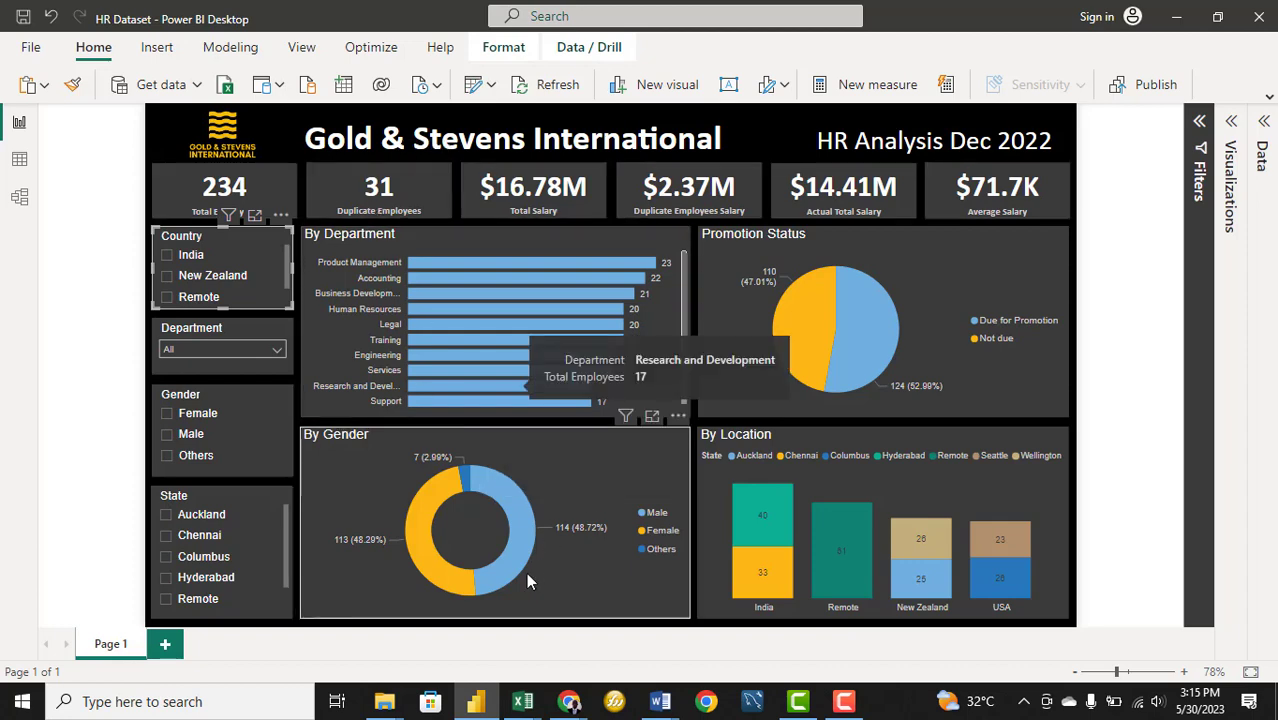
mouse_move(522, 701)
click(1035, 638)
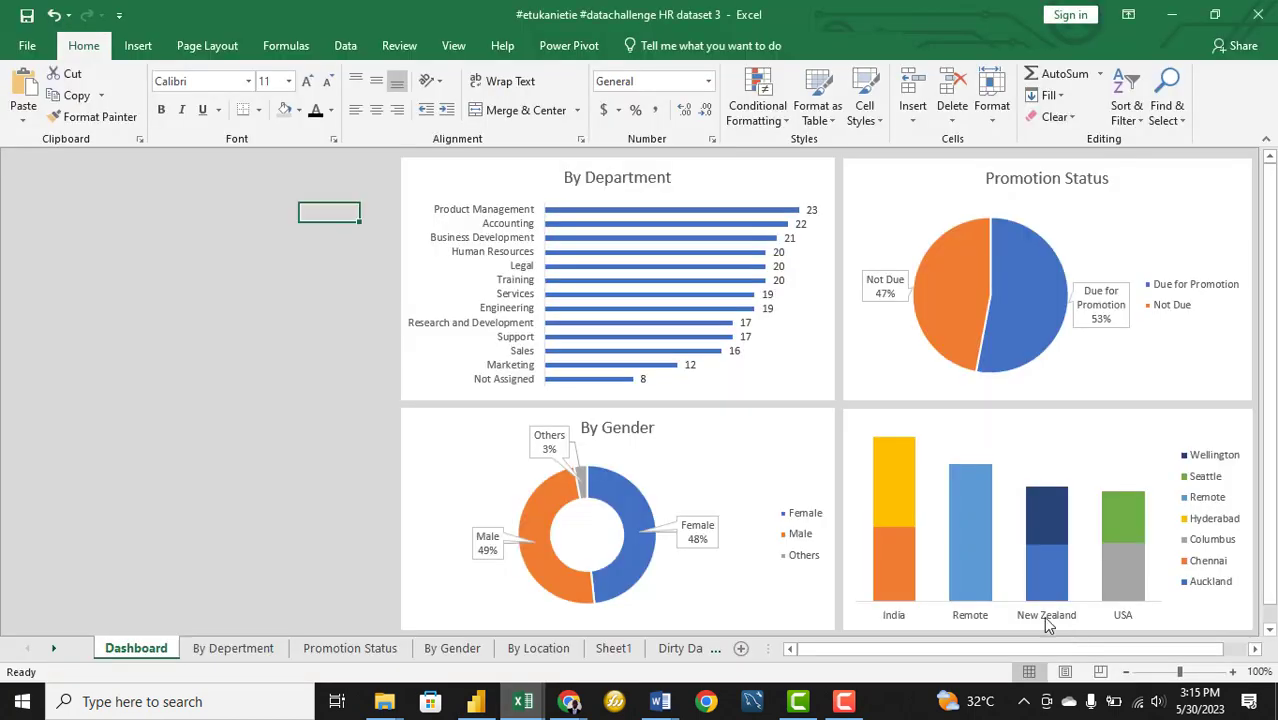
Check the By Department chart's size and set the By Gender chart's height to 2.71"
click(412, 168)
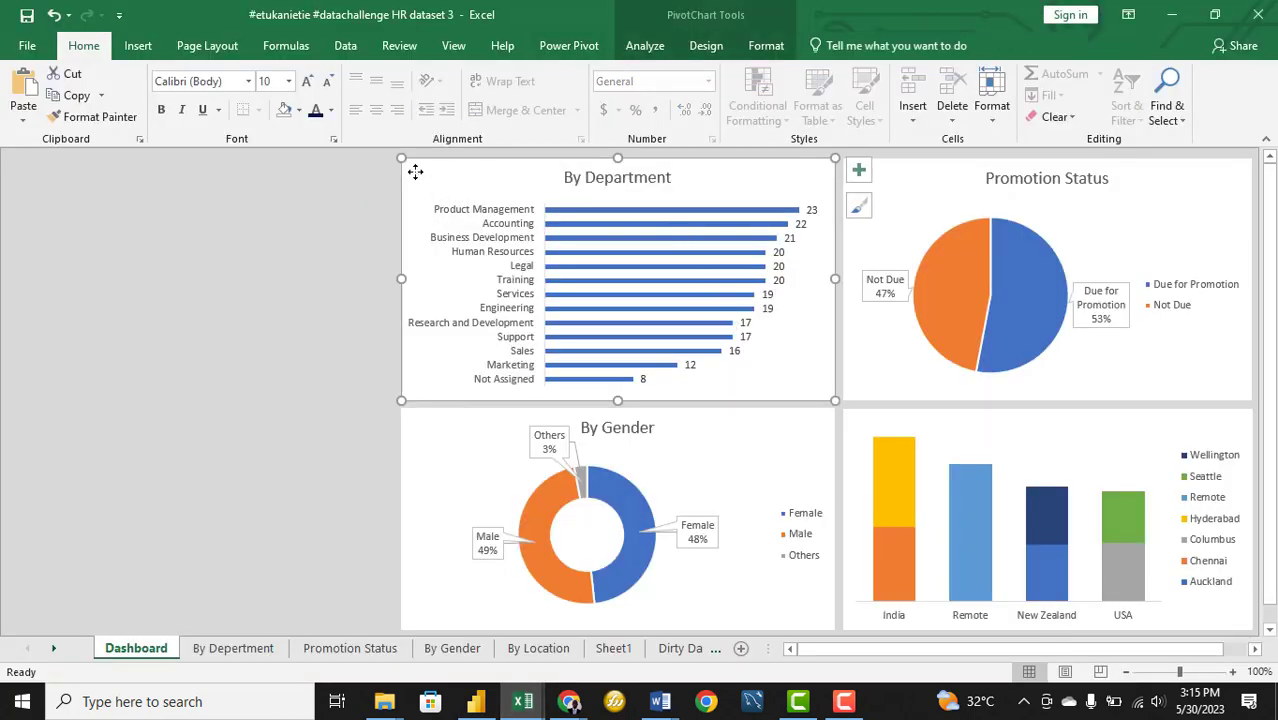
click(766, 45)
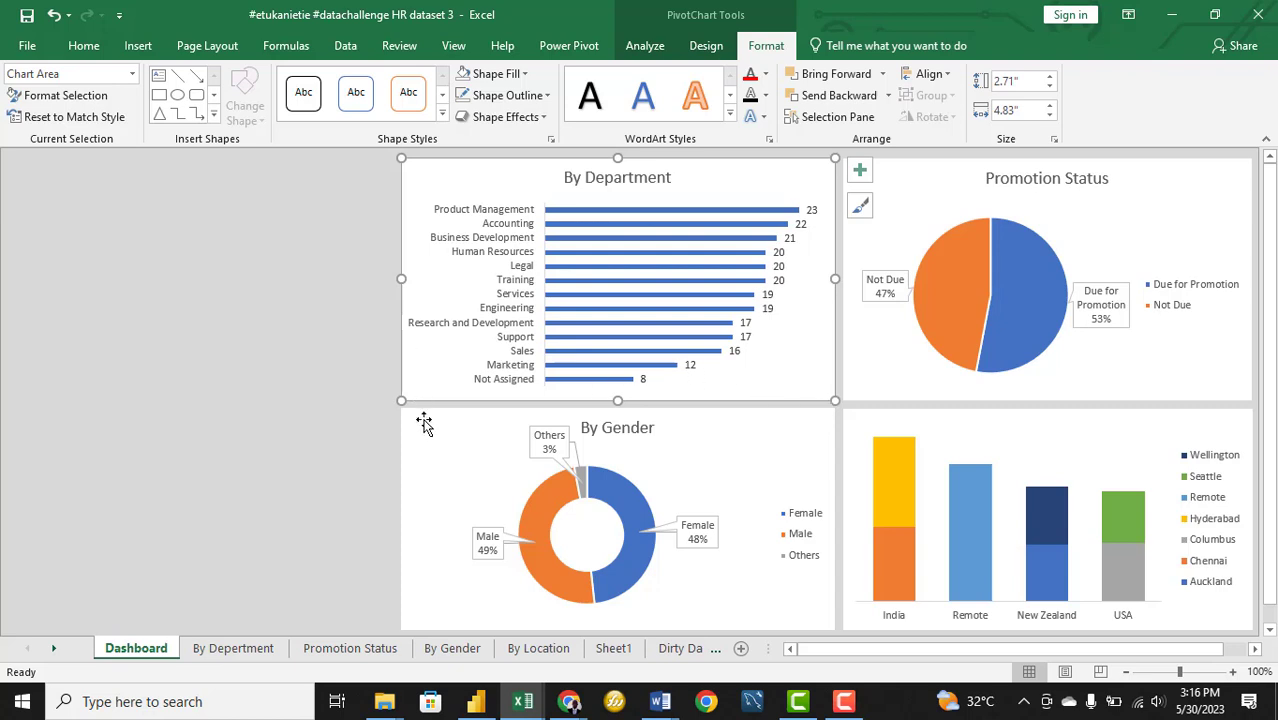
click(424, 419)
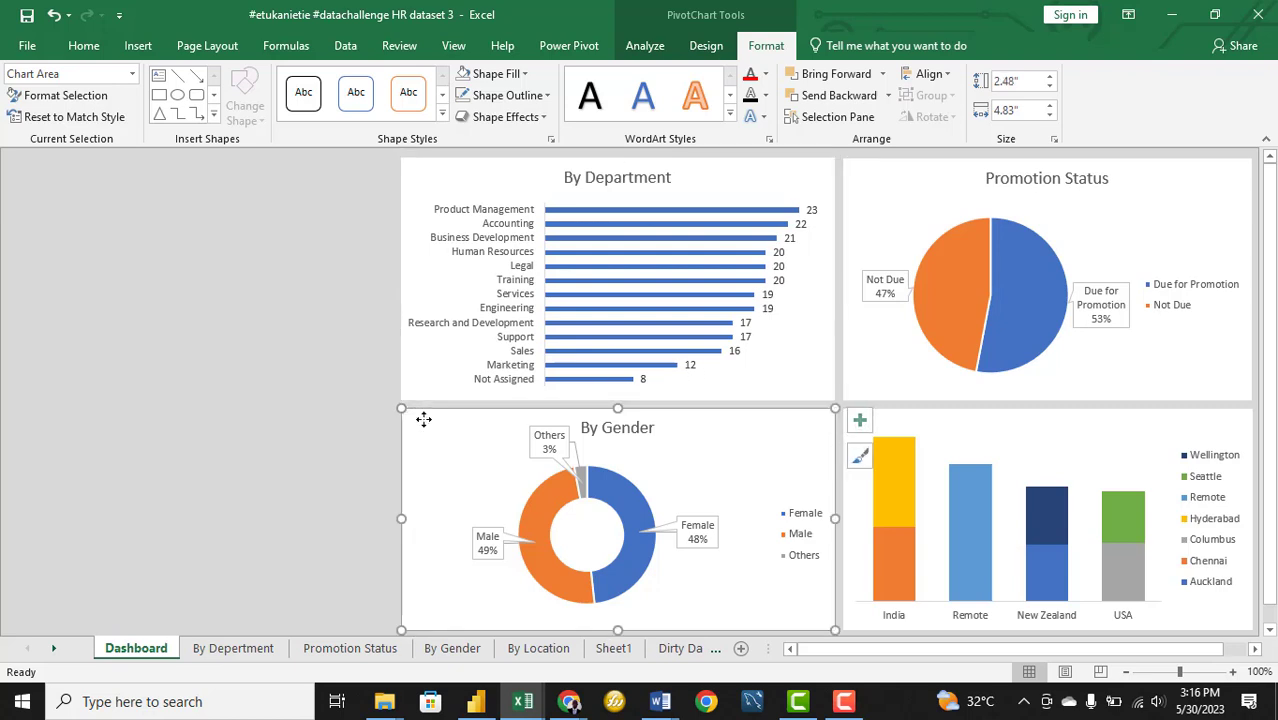
click(1021, 82)
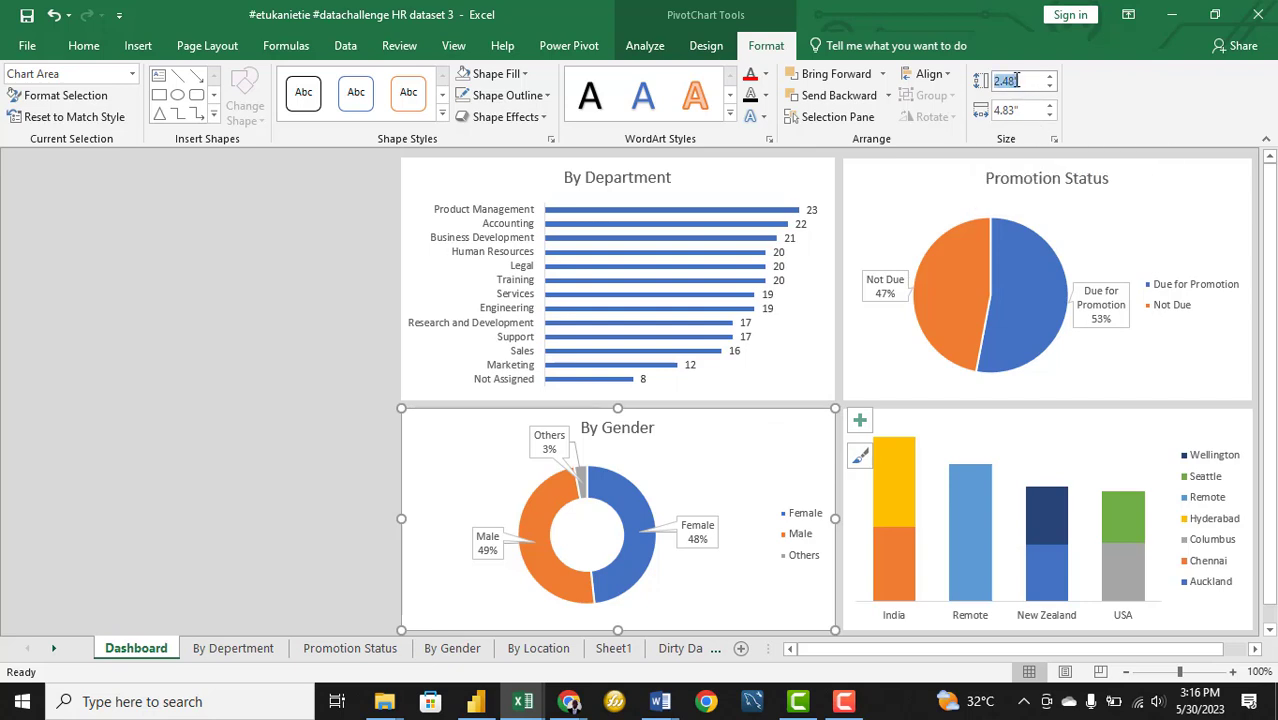
click(1011, 81)
click(1015, 82)
key(BackSpace)
key(BackSpace)
text(71)
key(Return)
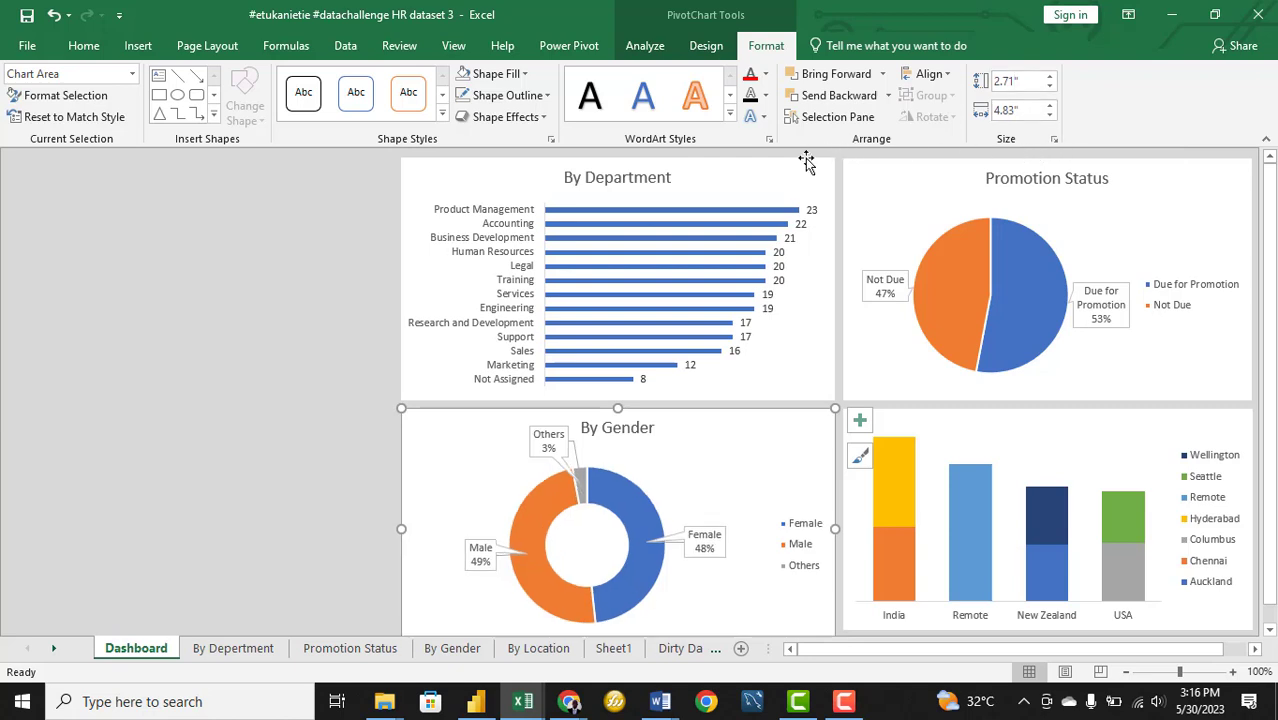
Set the Promotion Status chart's height to 2.71" and its width to 4.83"
click(868, 175)
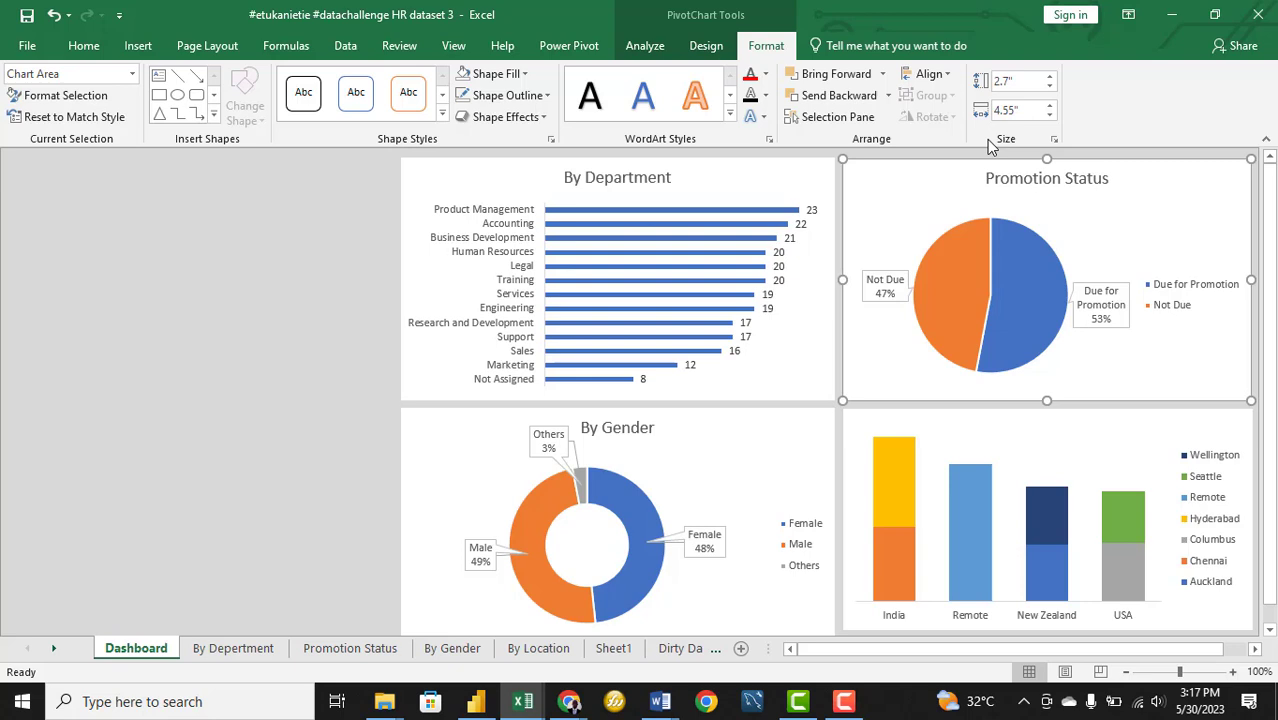
click(1003, 81)
text(2.71)
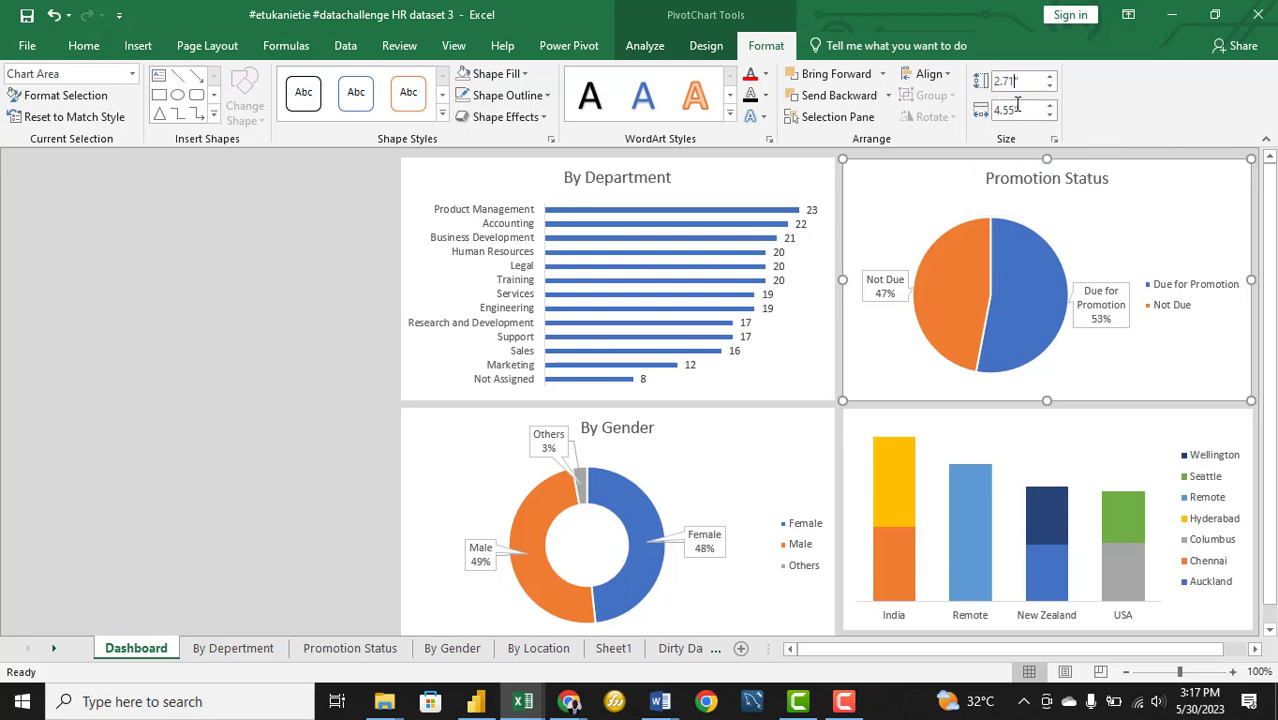
click(1015, 111)
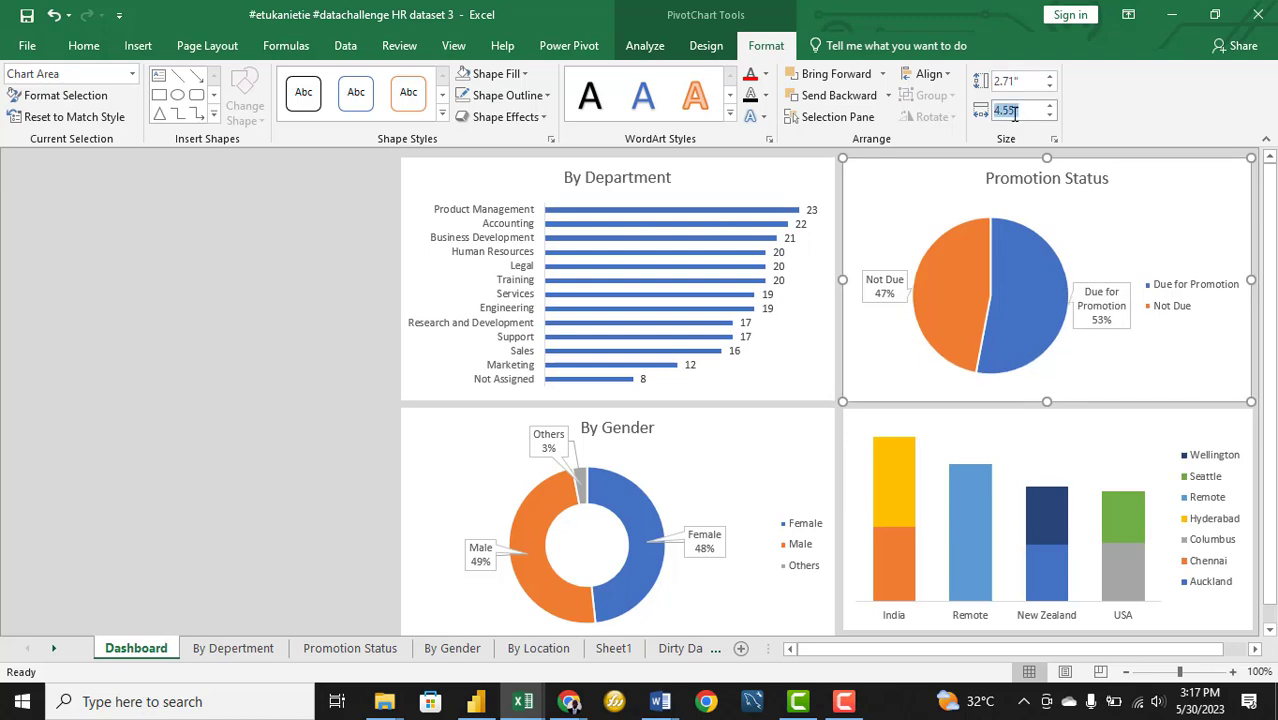
text(4.83)
key(Return)
Set the location chart's height to 2.71" and its width to 4.83"
click(792, 440)
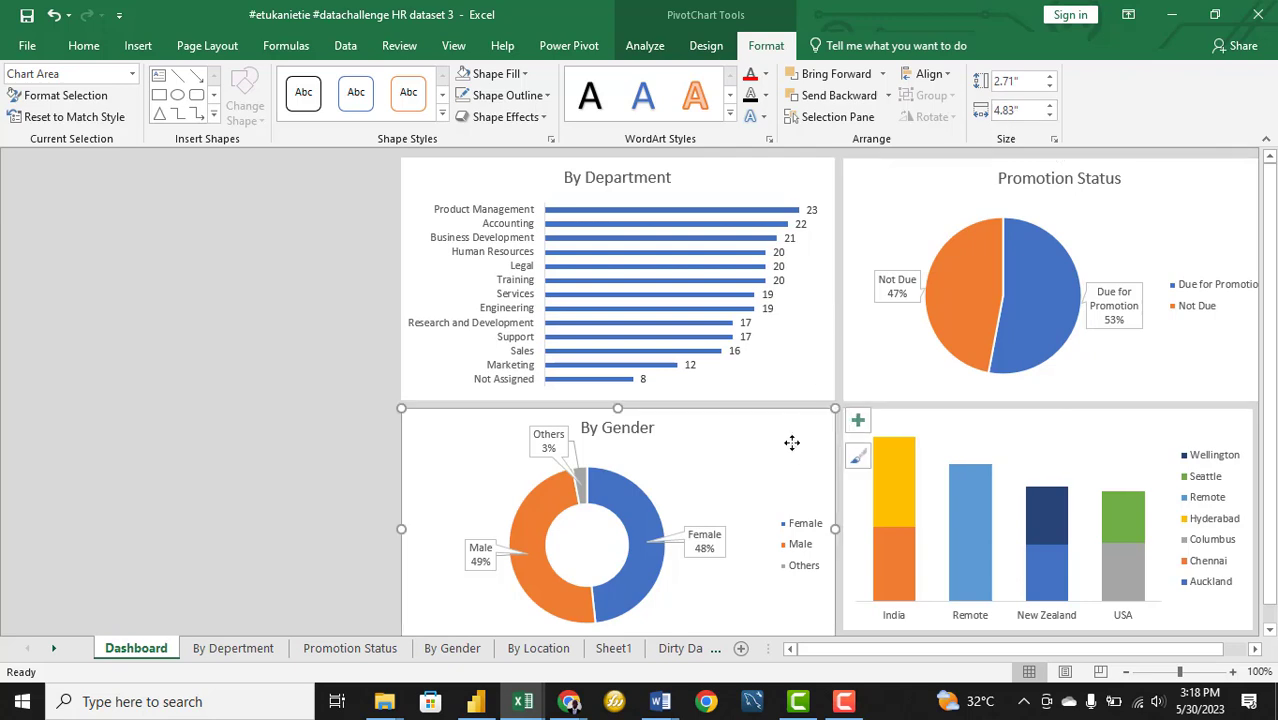
click(970, 435)
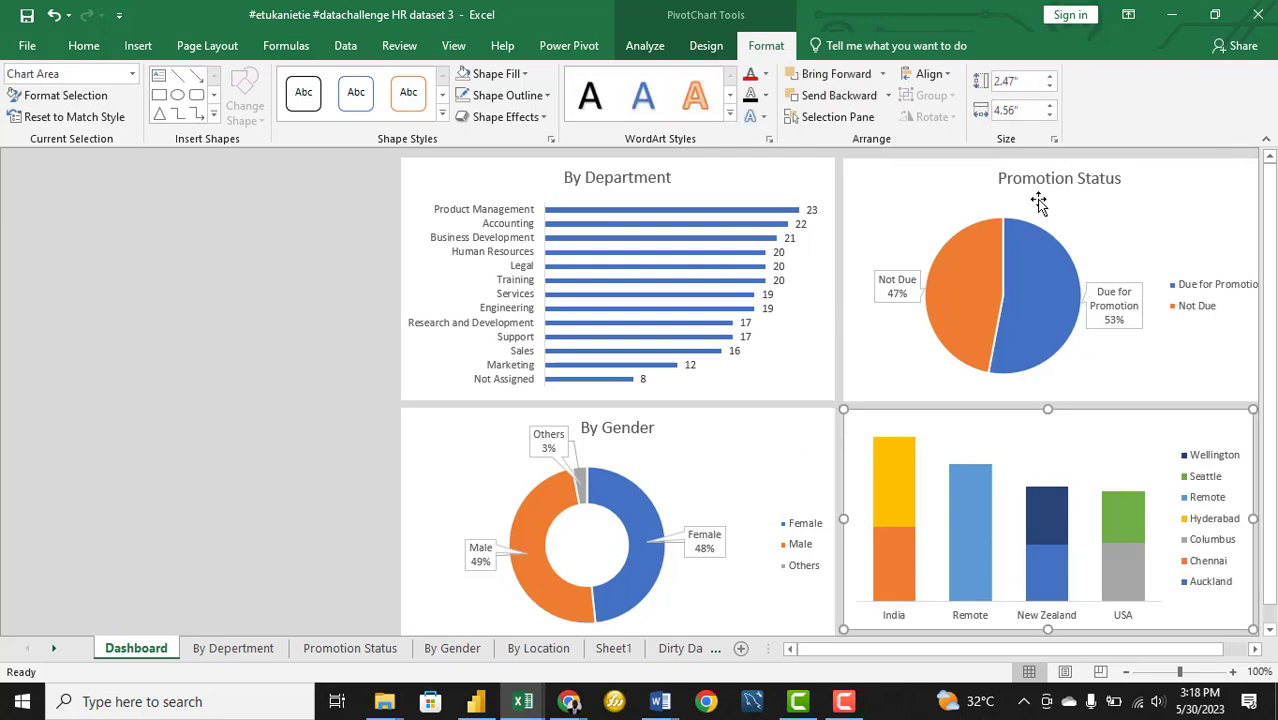
click(1010, 81)
click(1010, 82)
key(BackSpace)
text(1)
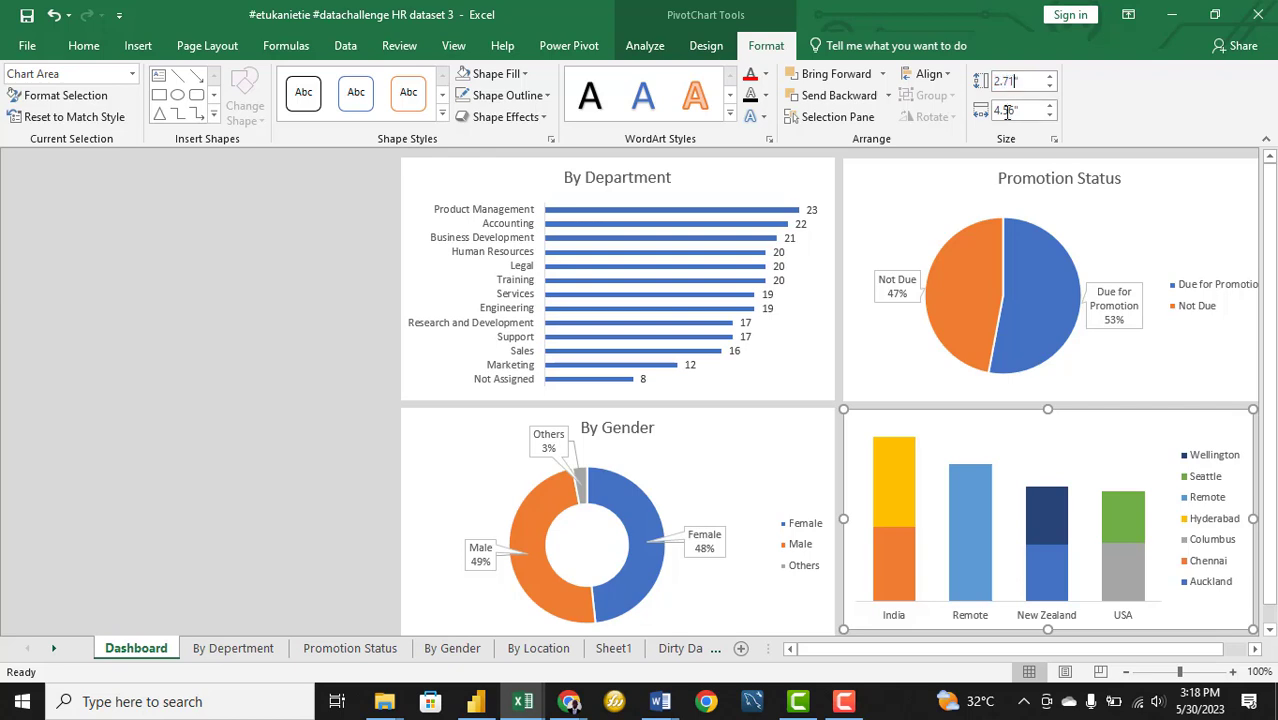
click(1012, 111)
text(4.8)
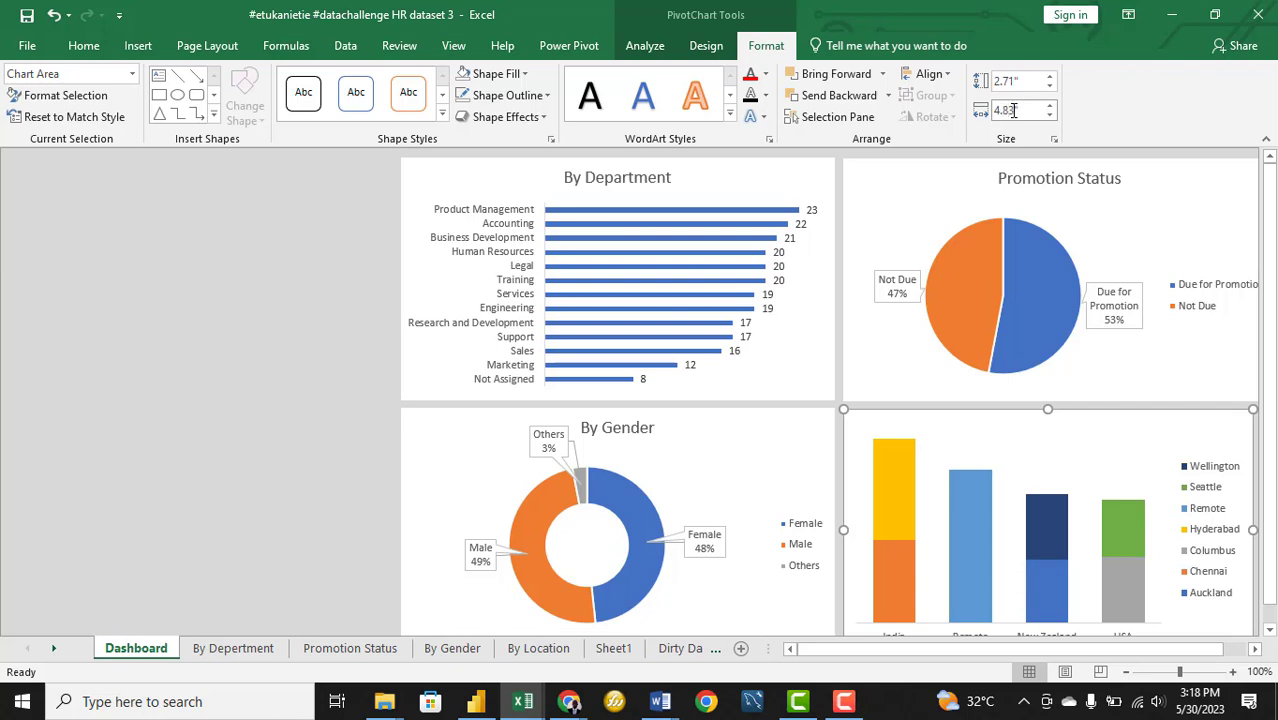
text(3)
key(Return)
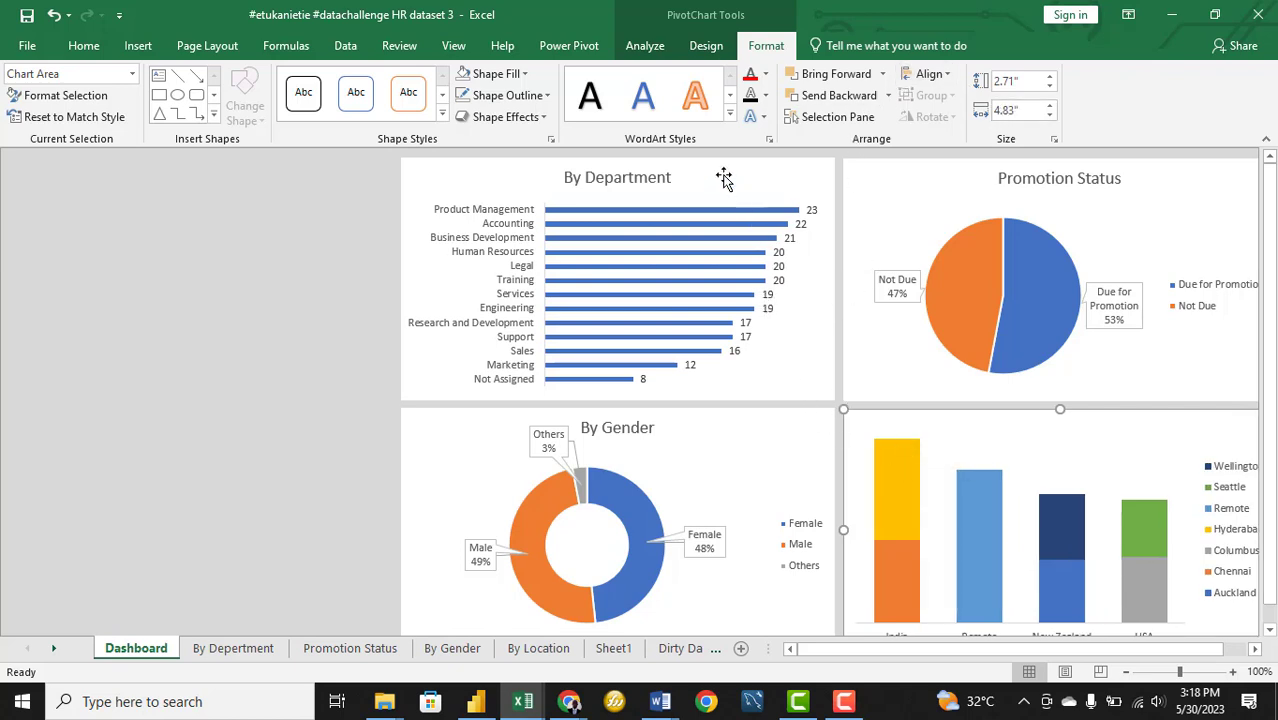
Align the By Department and Promotion Status charts together with Align Top
click(460, 172)
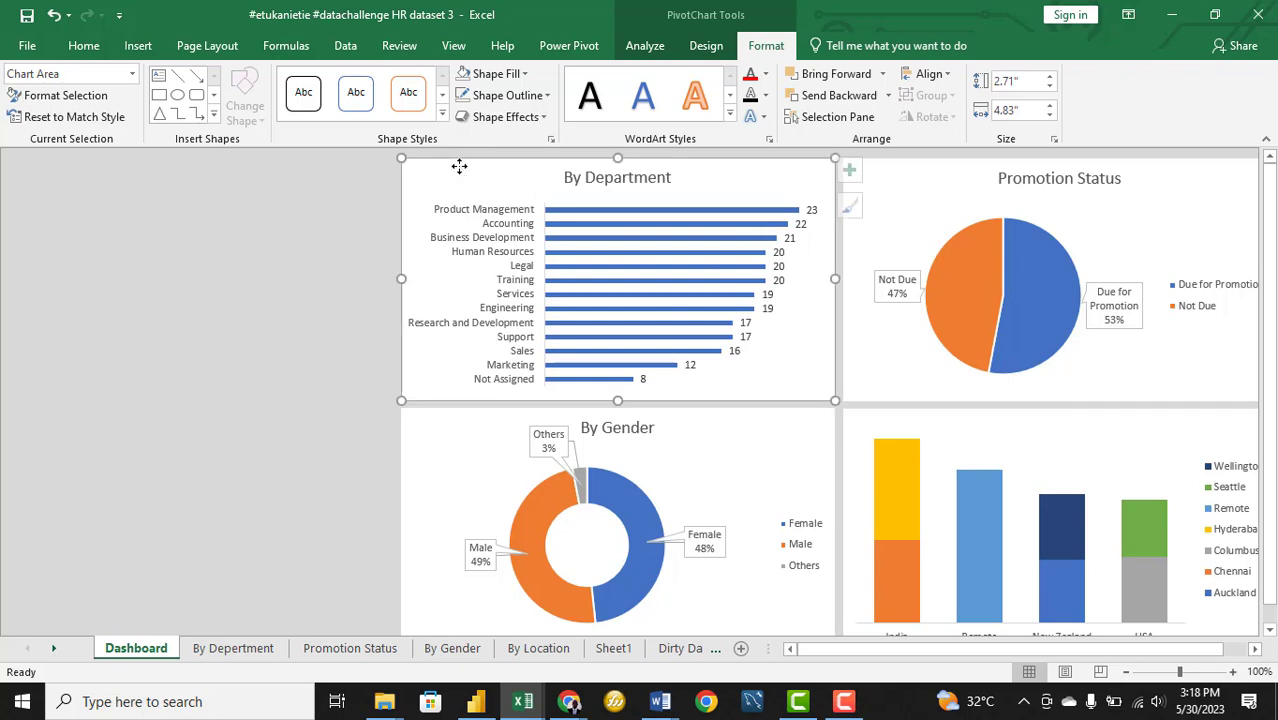
ctrl+click(918, 170)
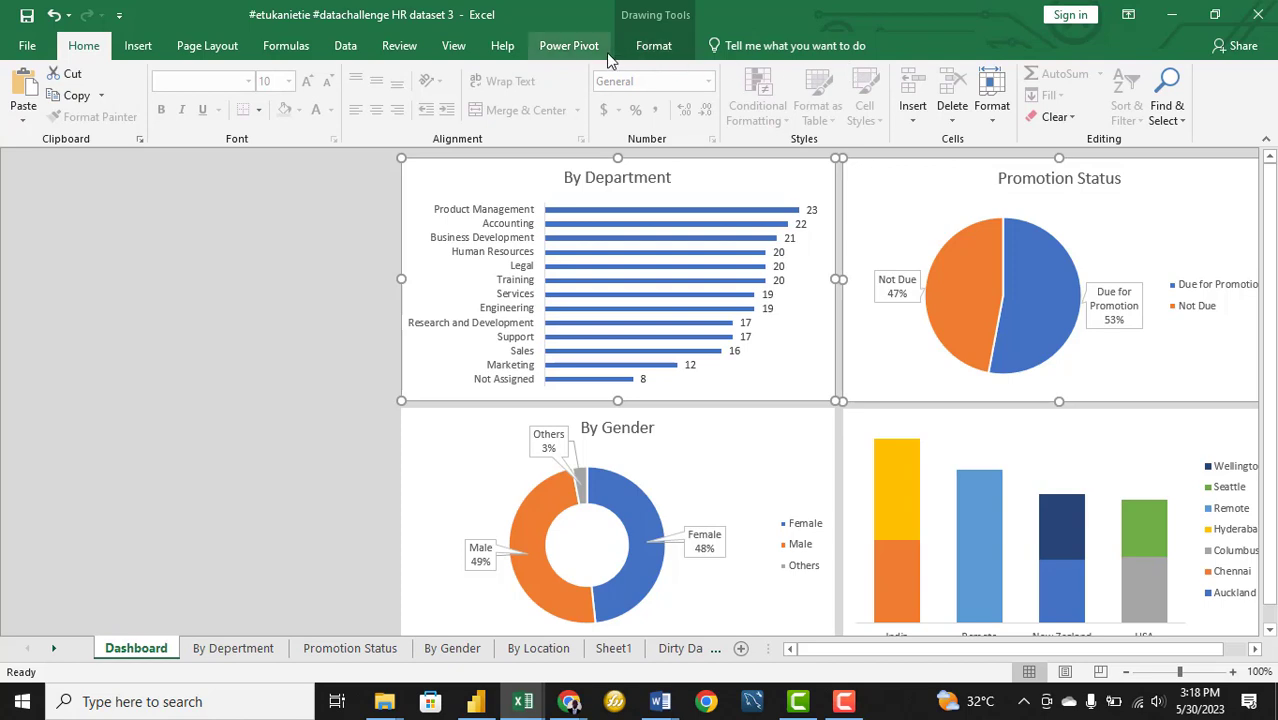
click(650, 47)
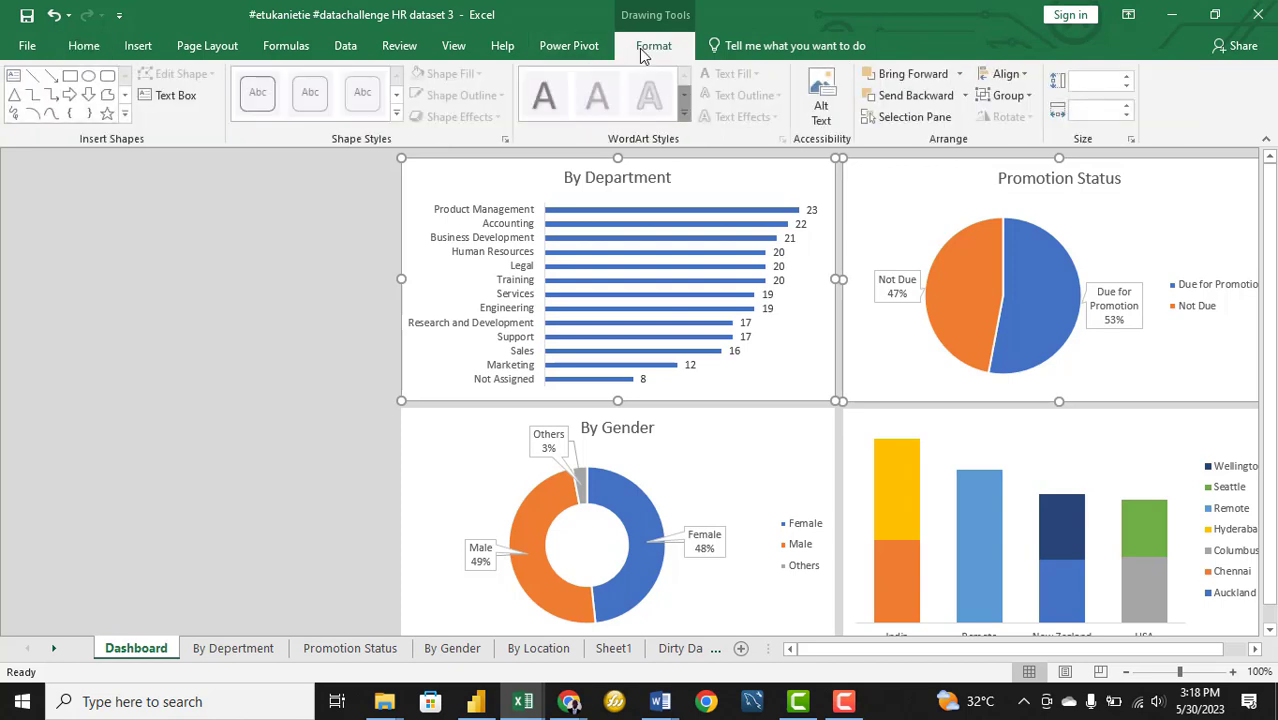
click(1022, 77)
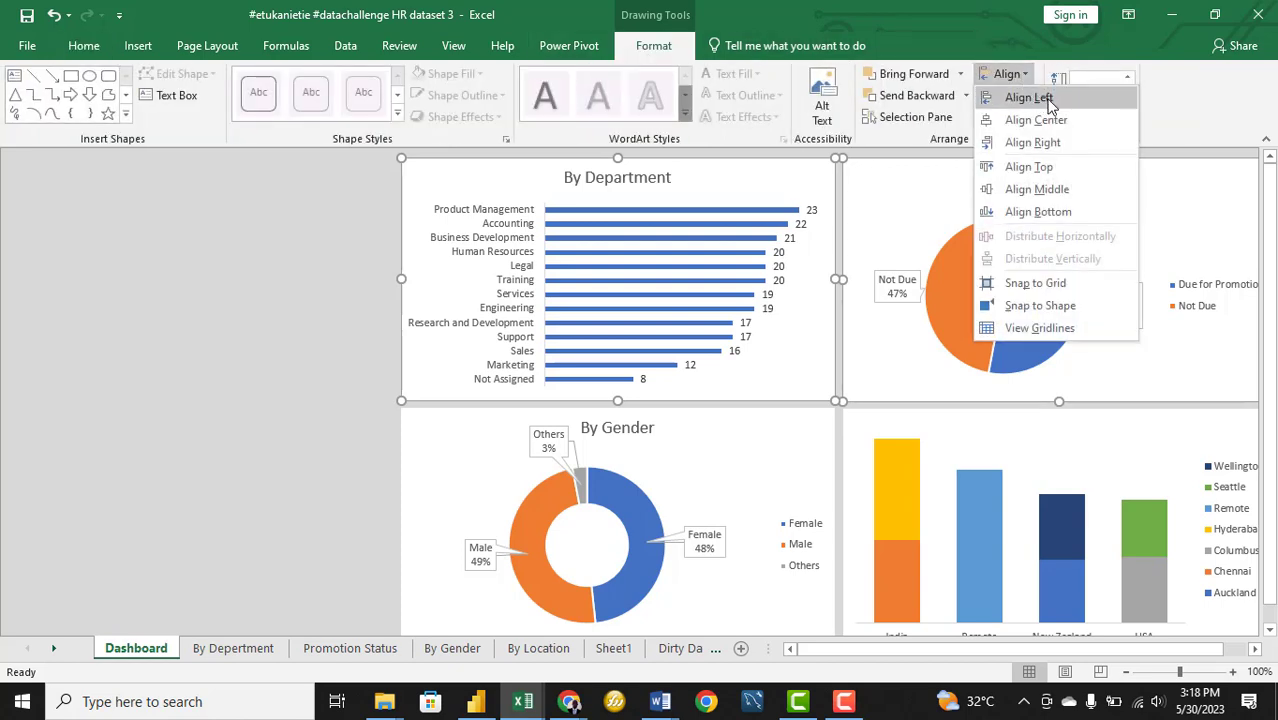
click(1055, 165)
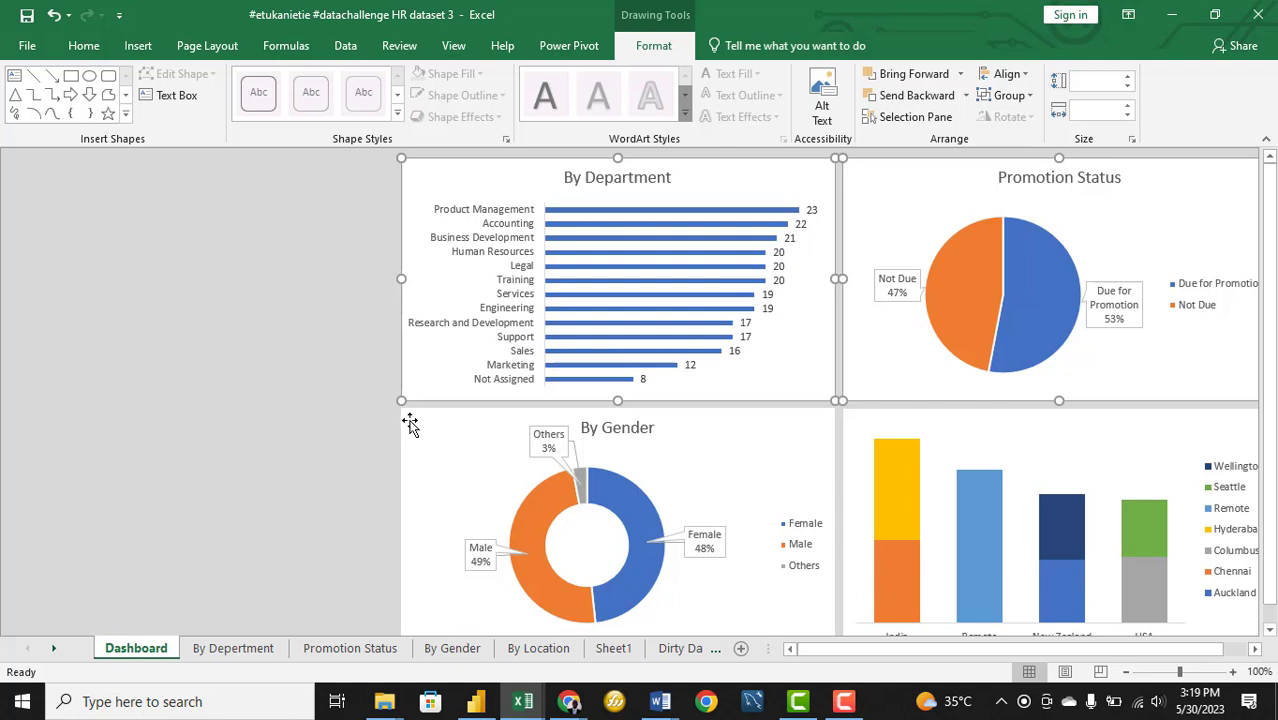
Align the By Gender and location charts together with Align Middle, and select the Promotion Status chart
click(406, 420)
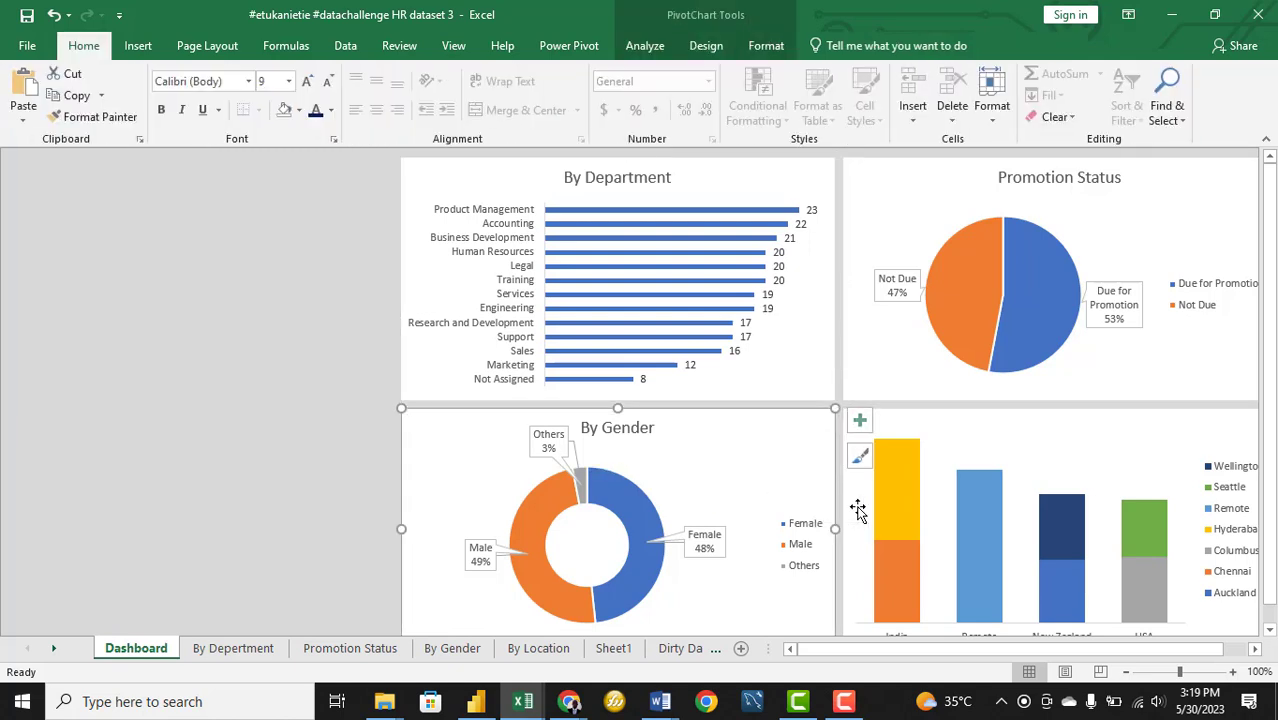
ctrl+click(925, 422)
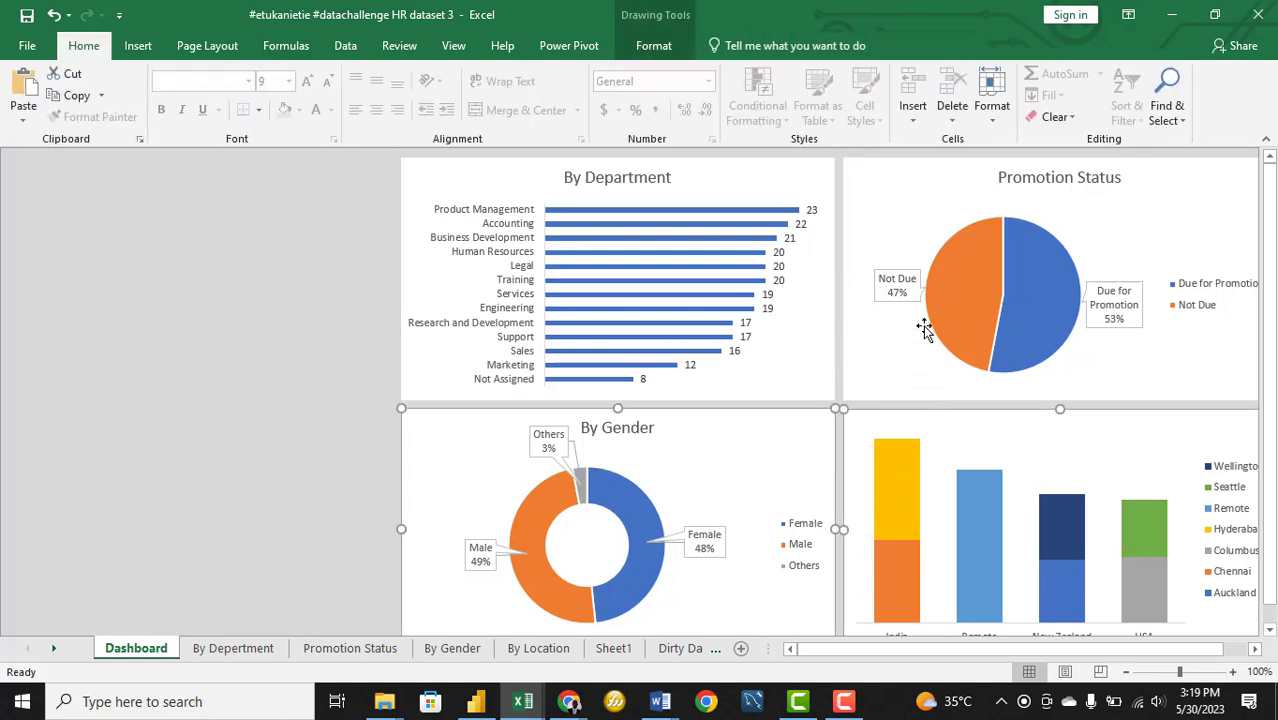
click(653, 45)
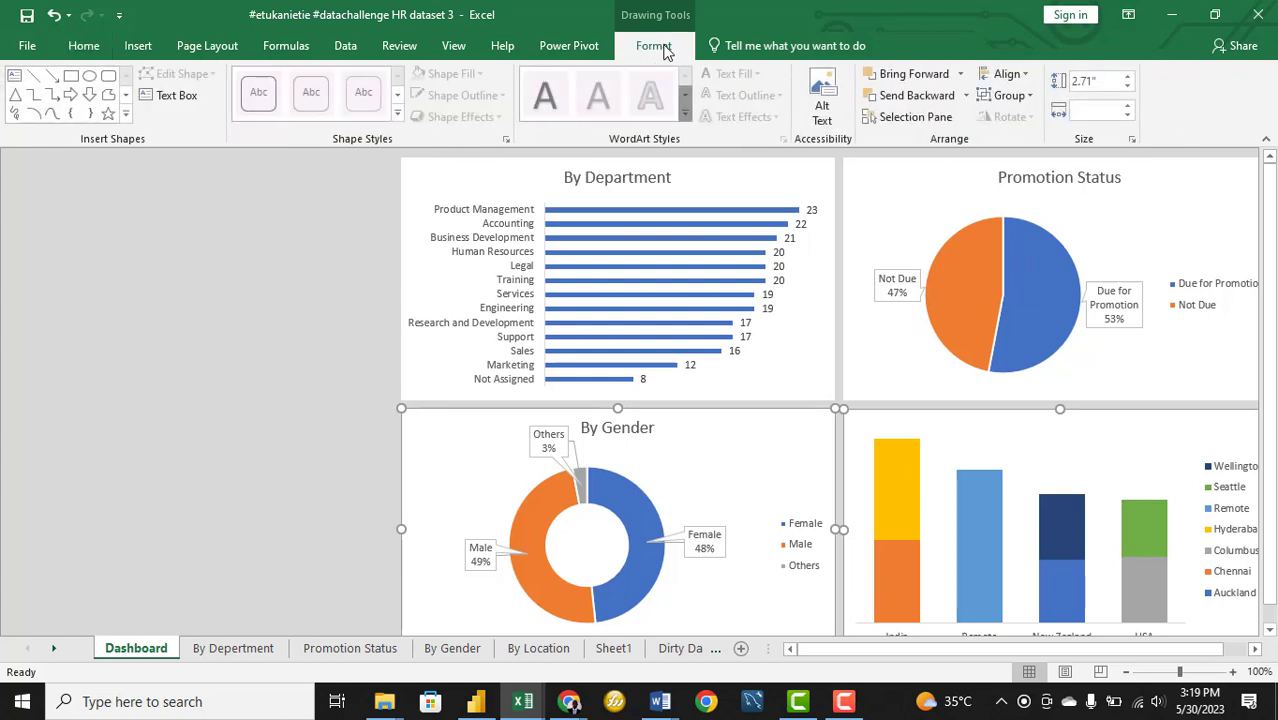
click(1007, 74)
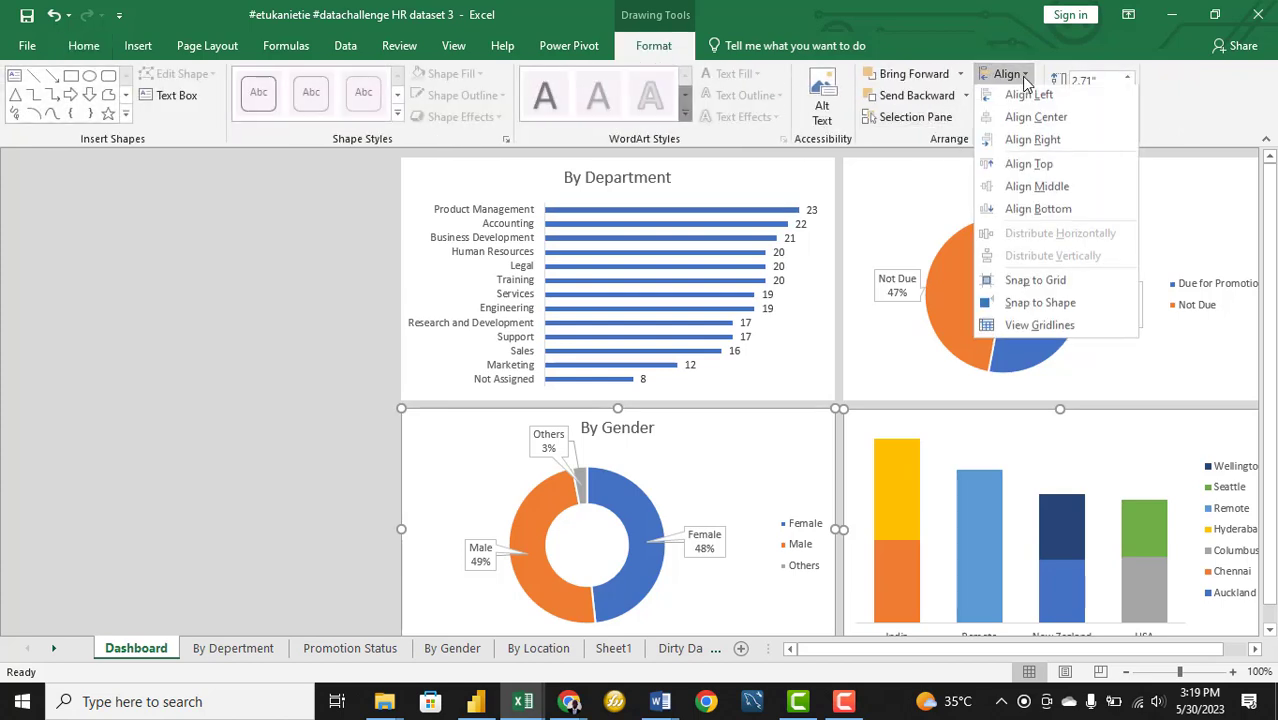
click(1064, 193)
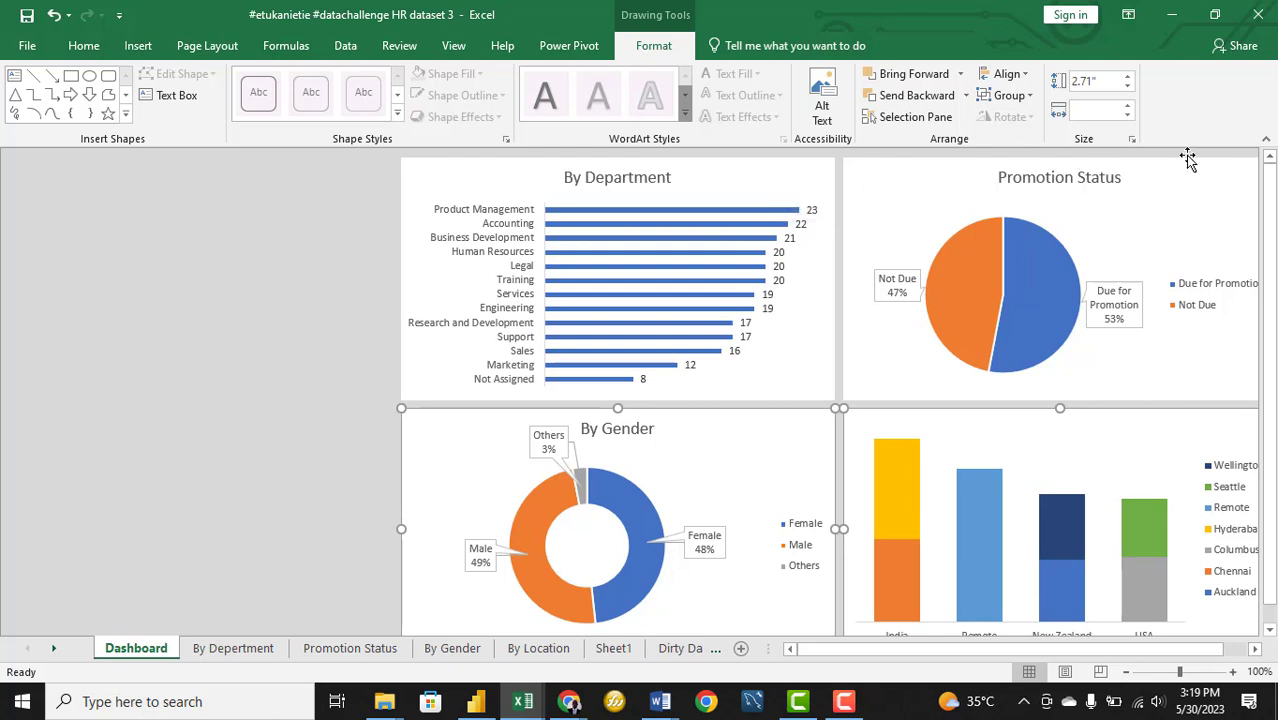
click(1233, 228)
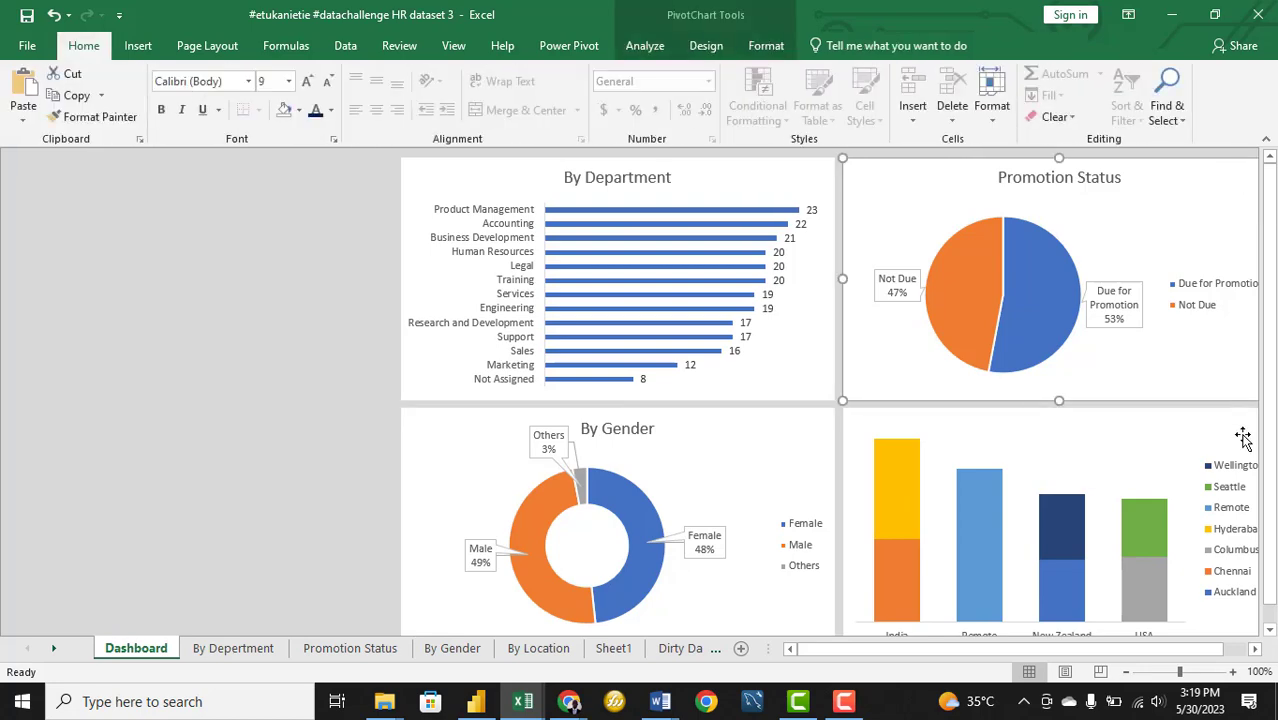
Align the Promotion Status and location charts together with Align Right, and deselect them
ctrl+click(1241, 432)
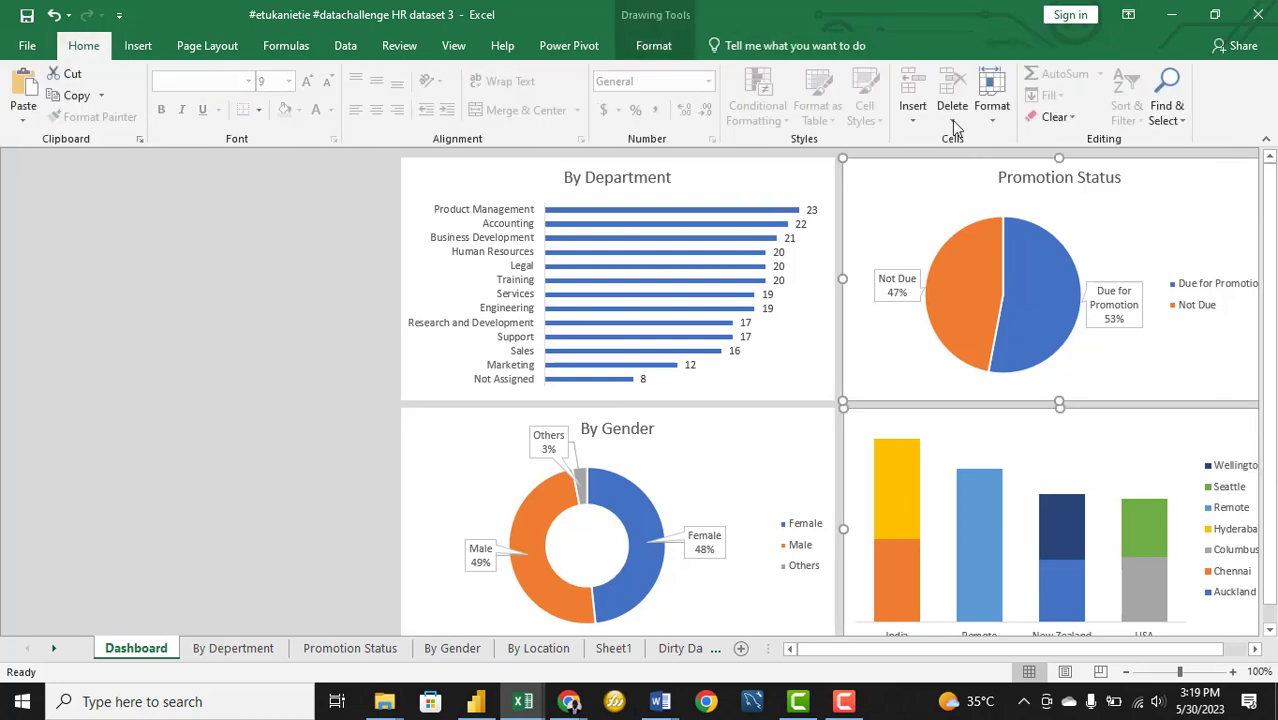
click(658, 48)
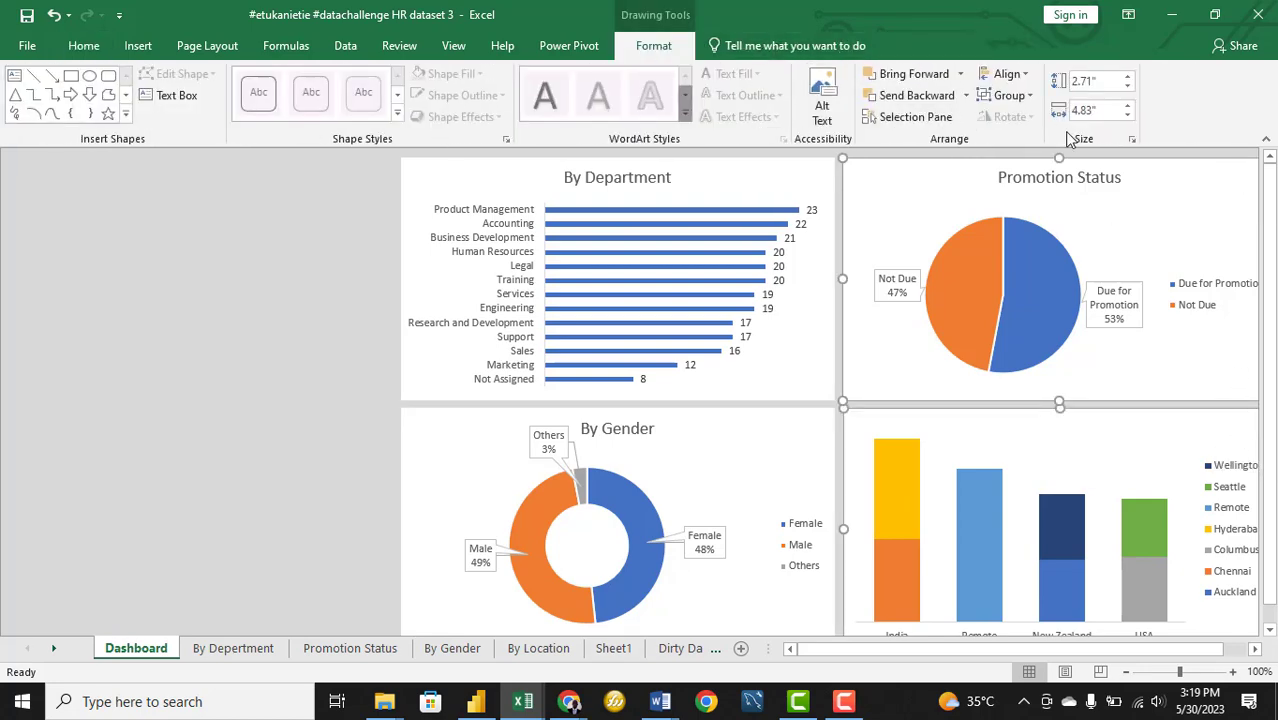
click(1022, 76)
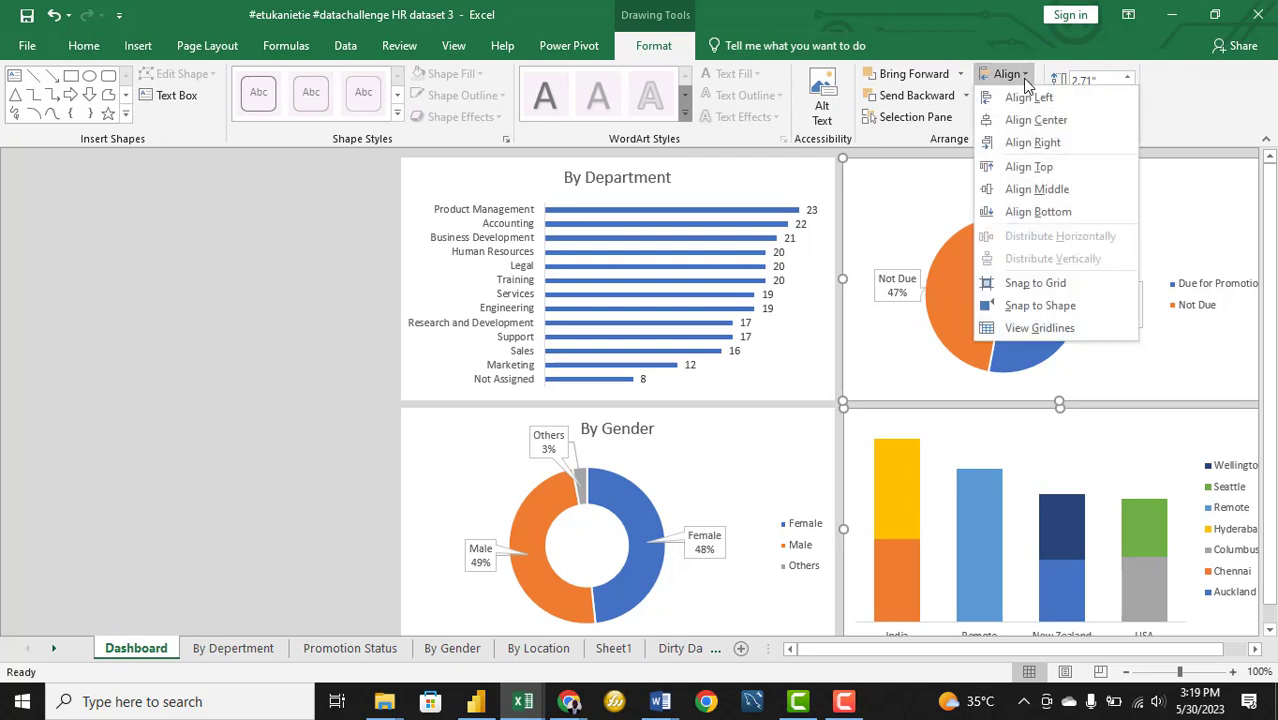
click(1064, 142)
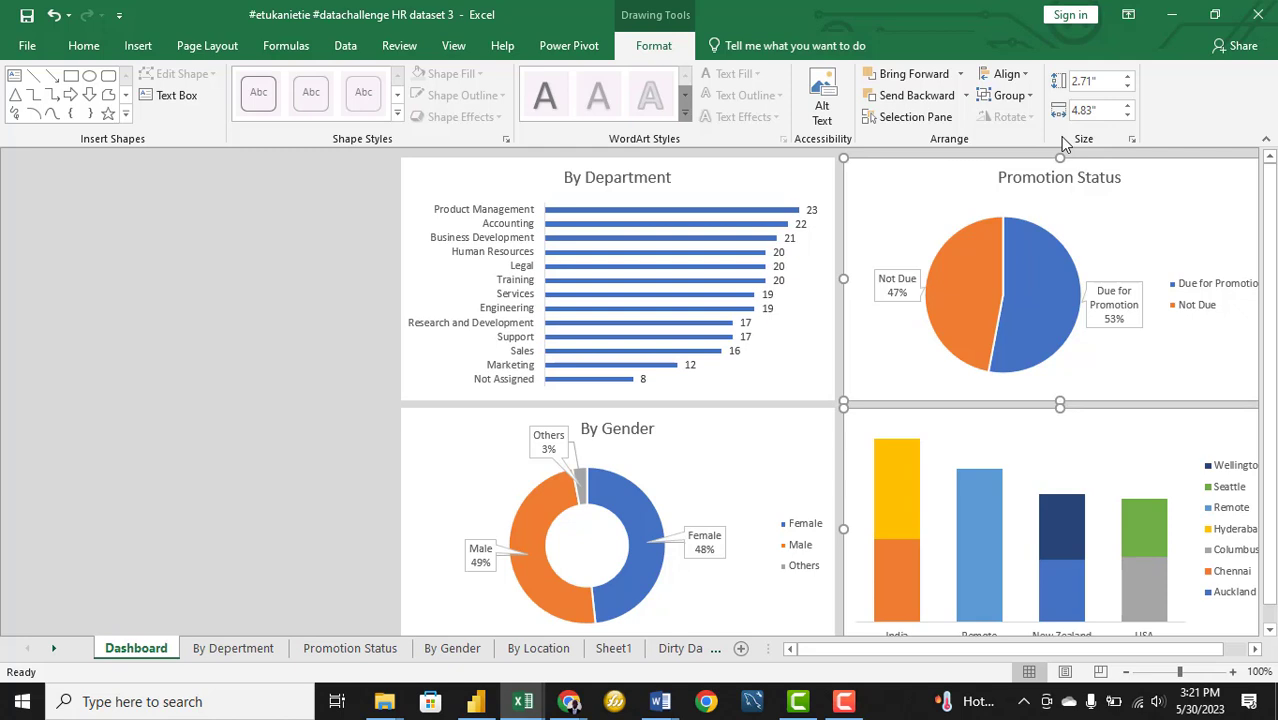
click(330, 326)
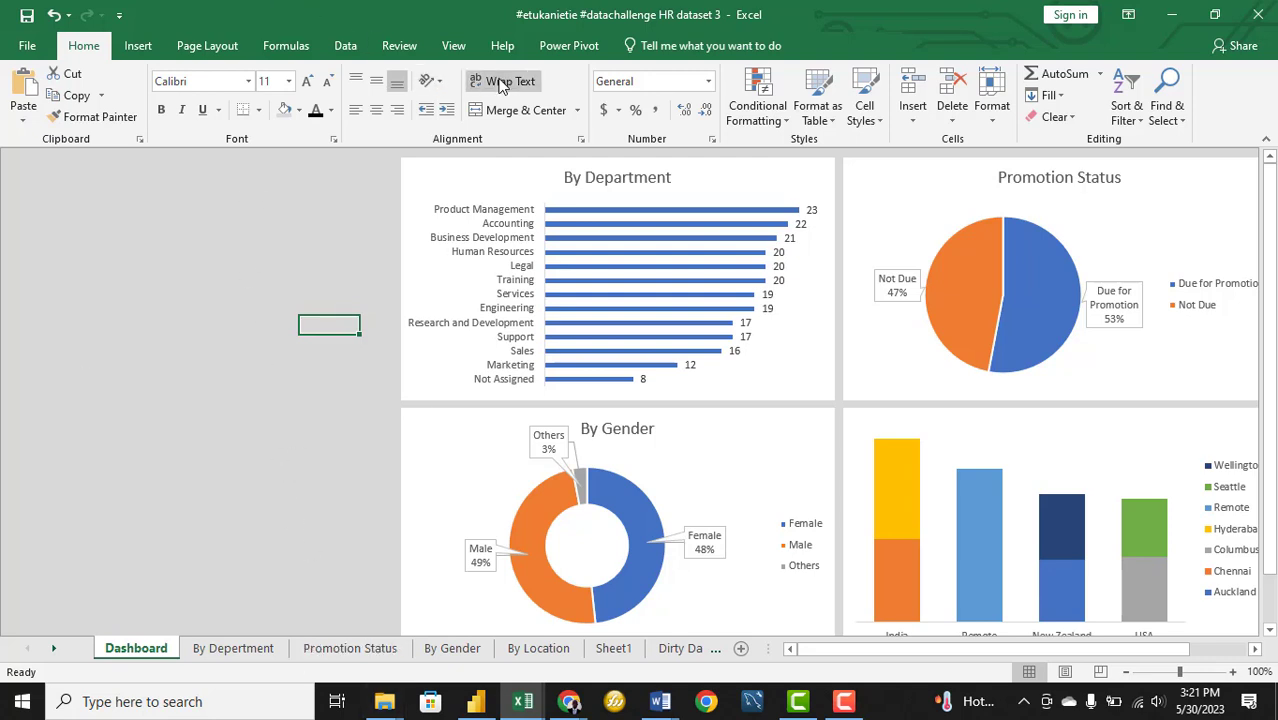
Switch to Power BI to review the slicers of the HR dashboard, and return to the Excel Dashboard sheet
click(476, 701)
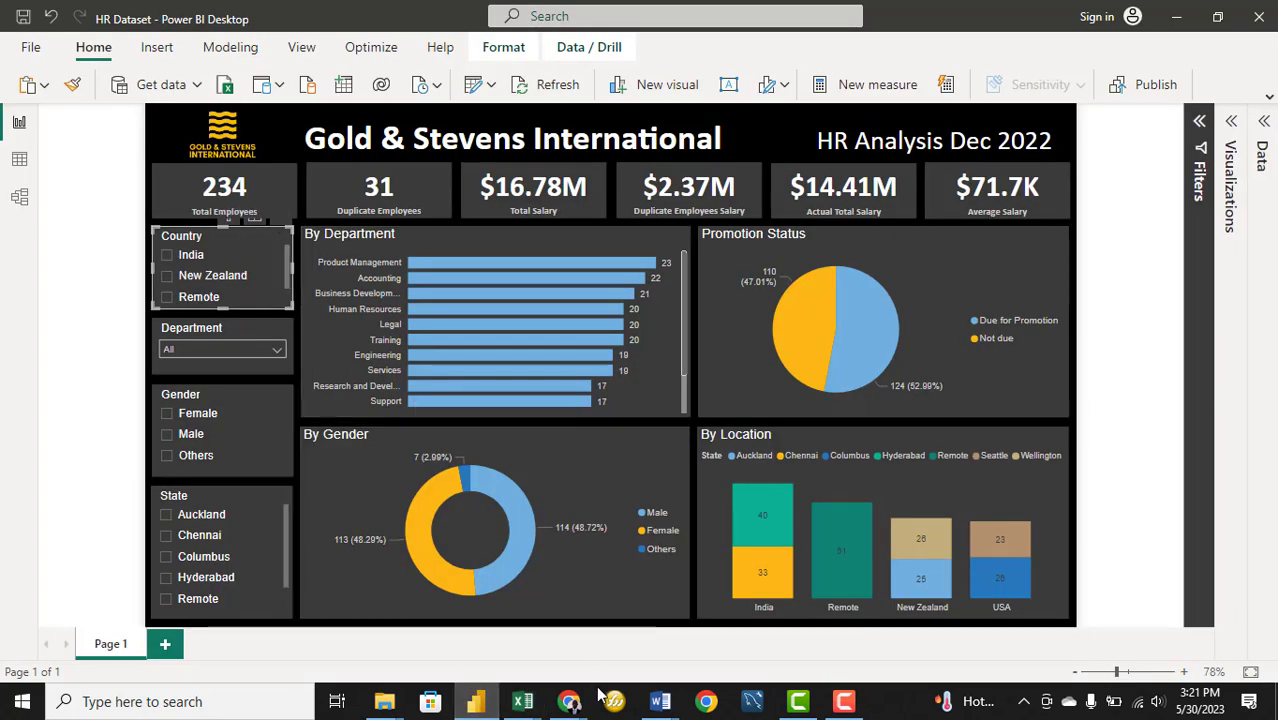
mouse_move(522, 701)
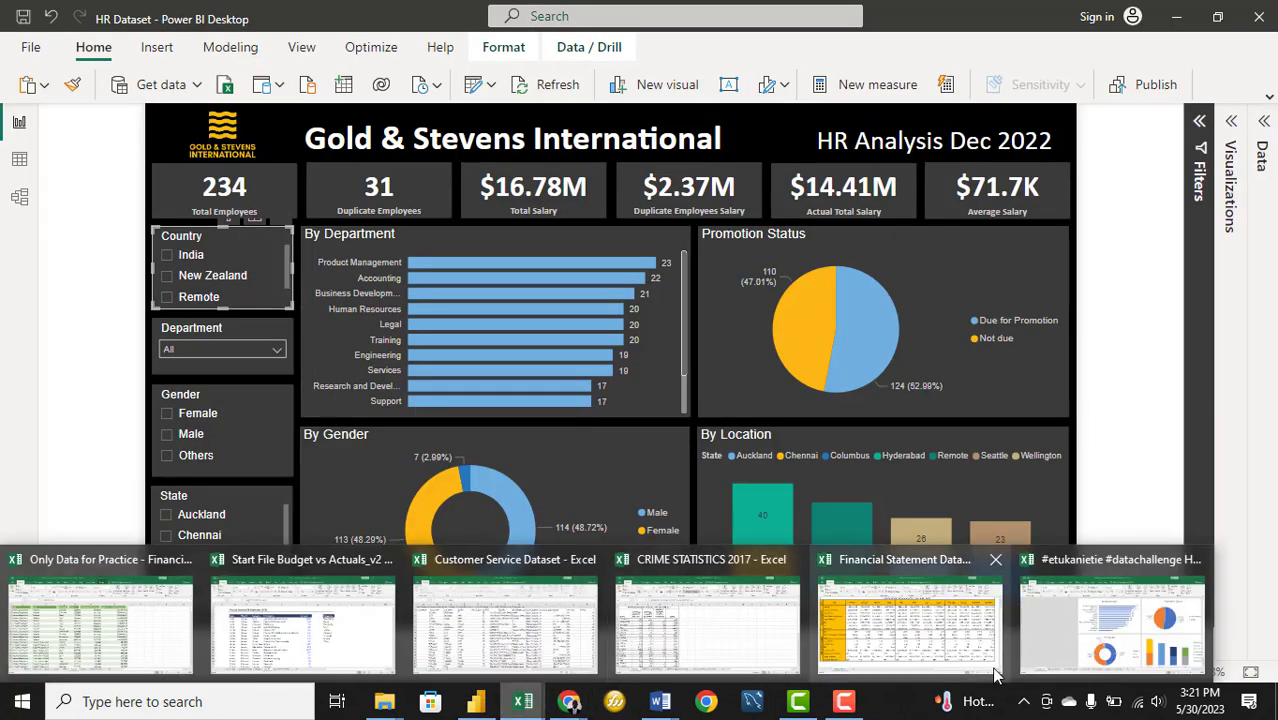
click(1027, 643)
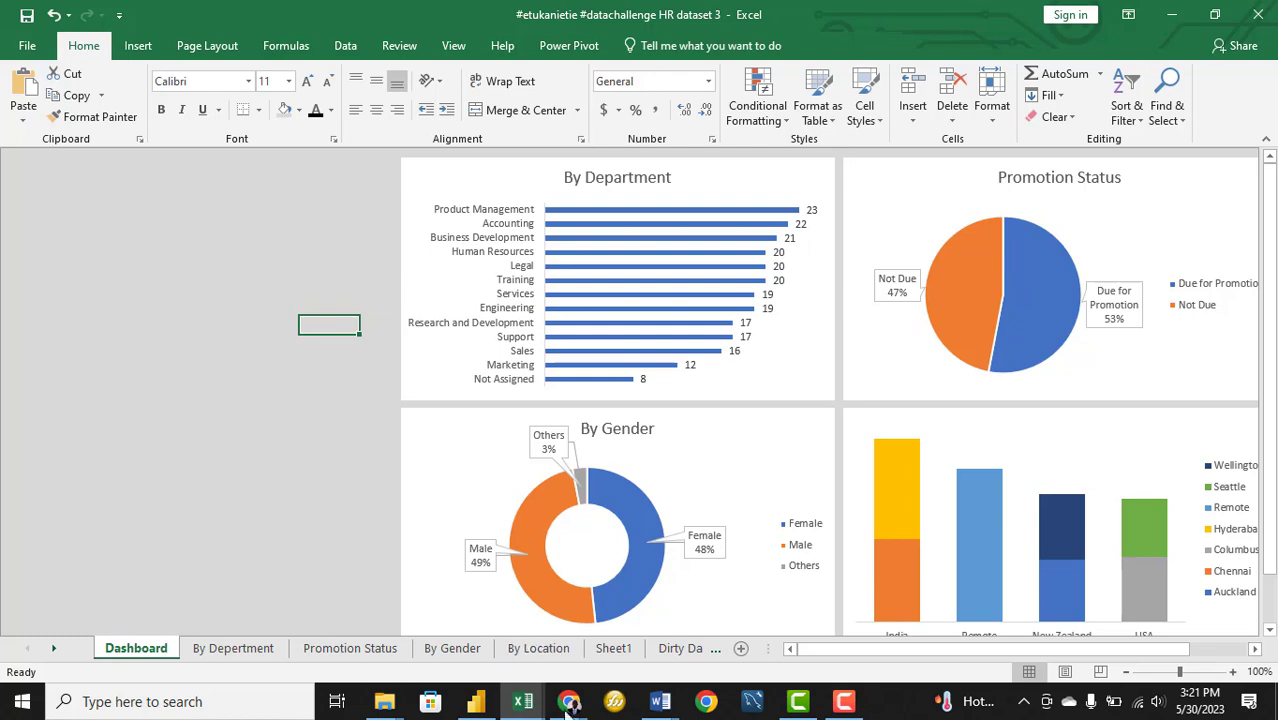
mouse_move(573, 706)
click(315, 606)
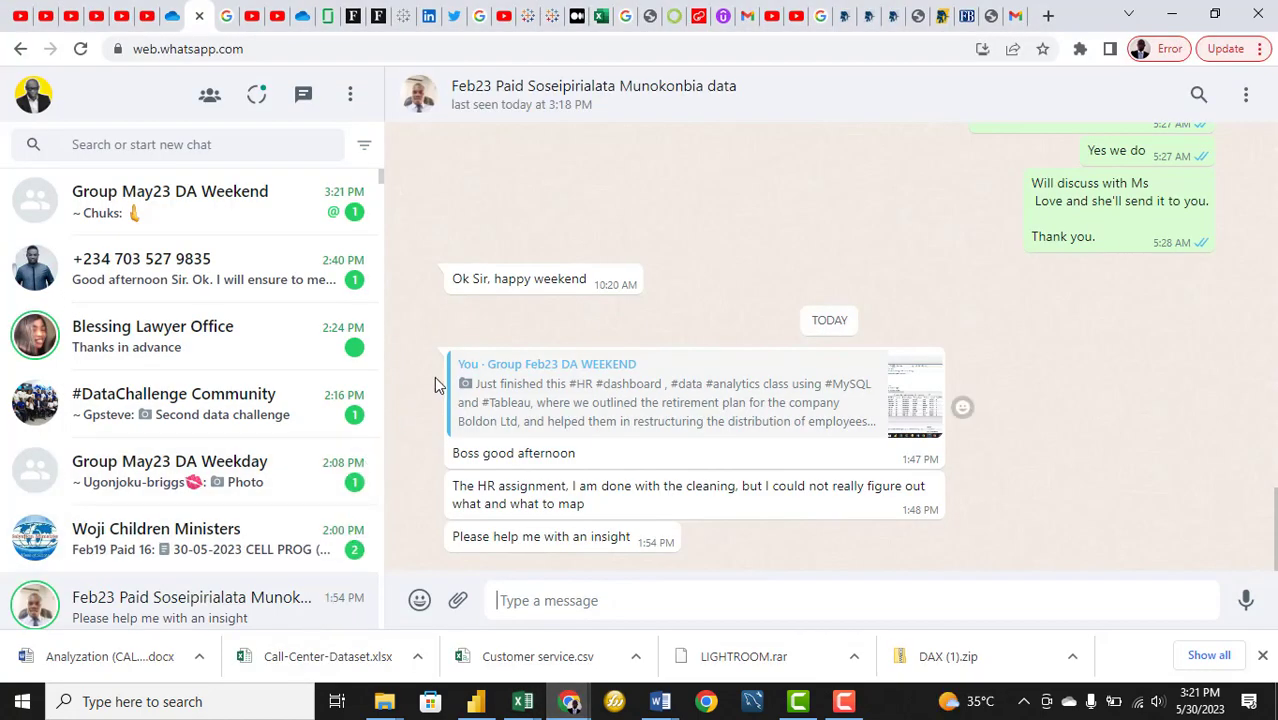
click(522, 701)
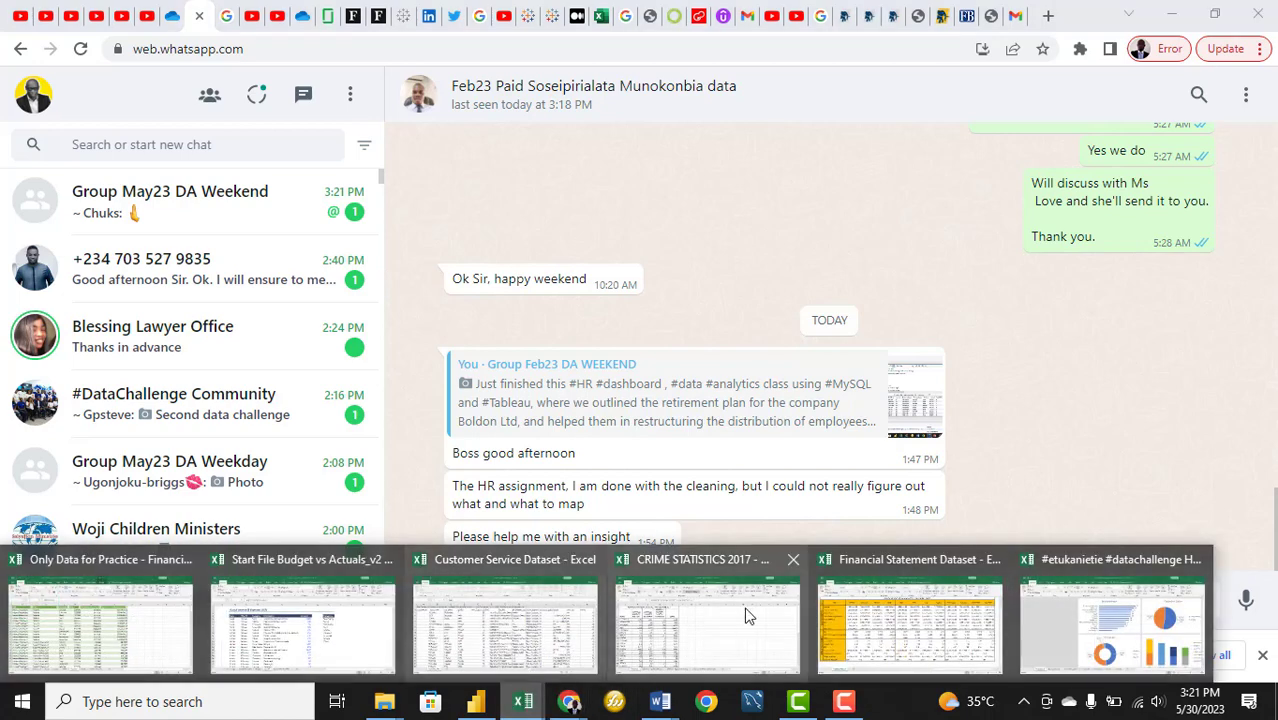
click(1068, 655)
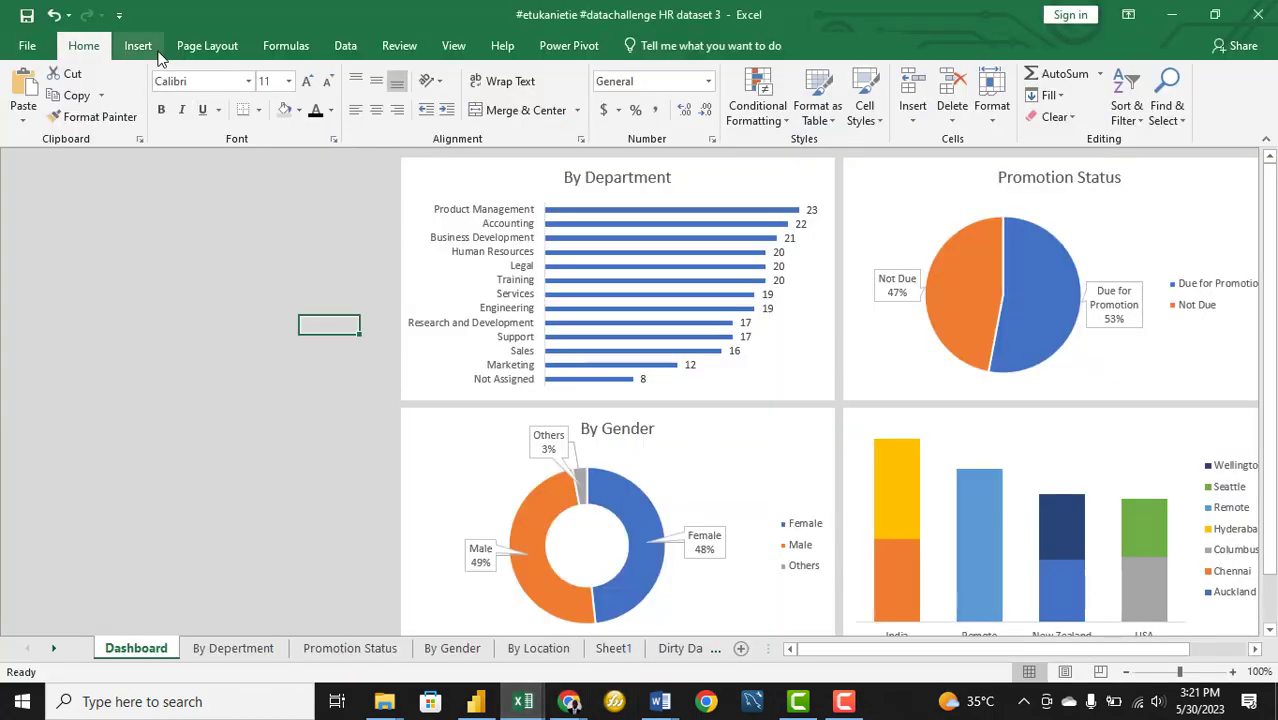
Insert a Suspension Status slicer from the By Department PivotChart, comparing with the slicers on the Power BI dashboard
click(416, 172)
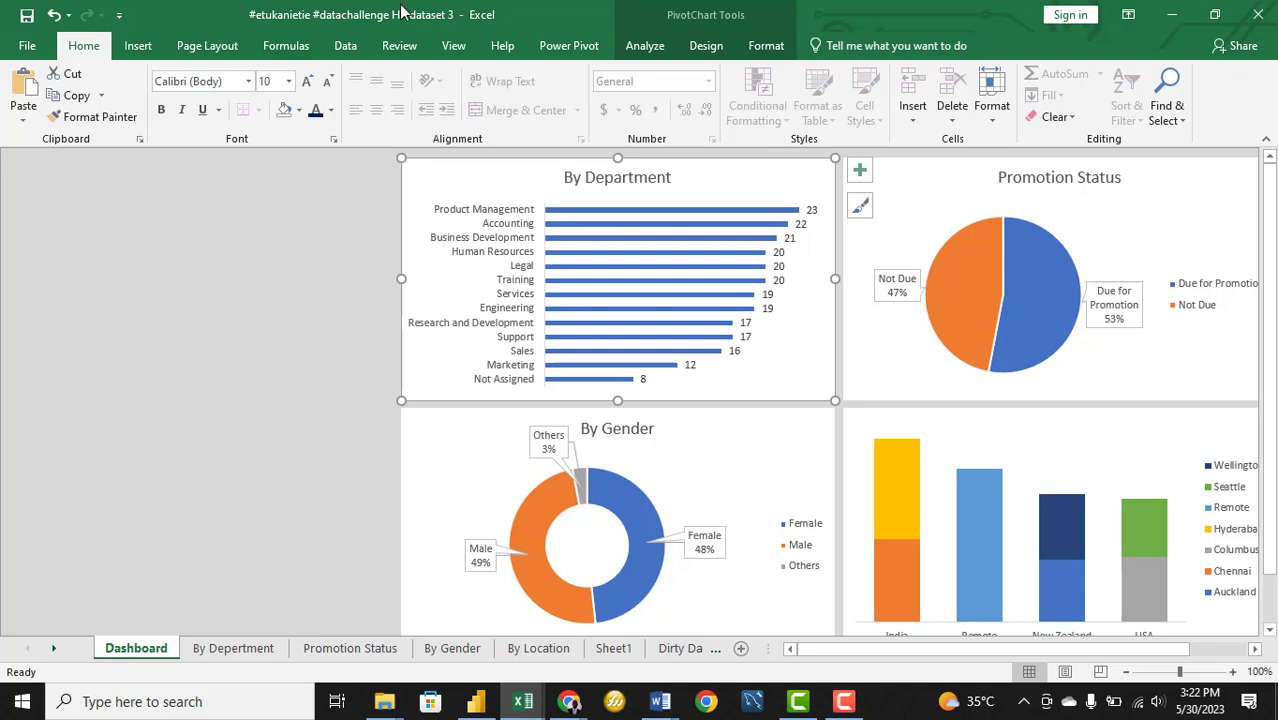
click(653, 50)
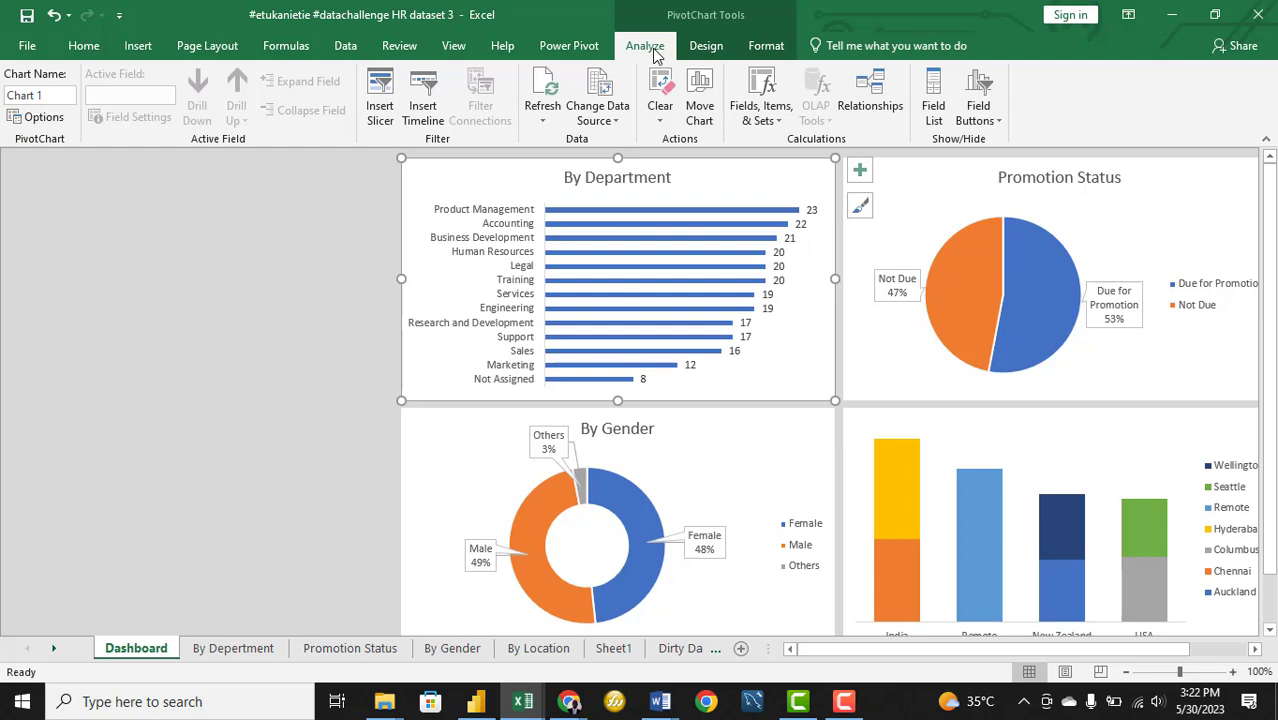
click(380, 114)
drag(567, 254, 124, 182)
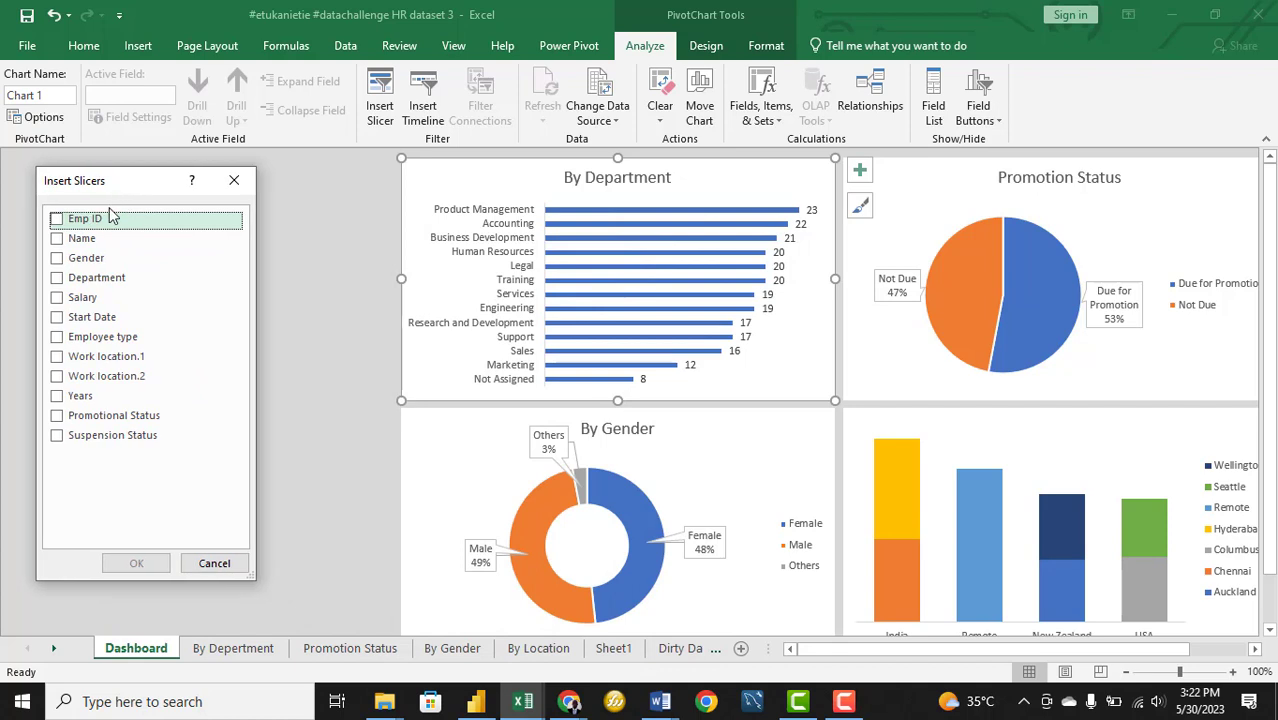
click(112, 219)
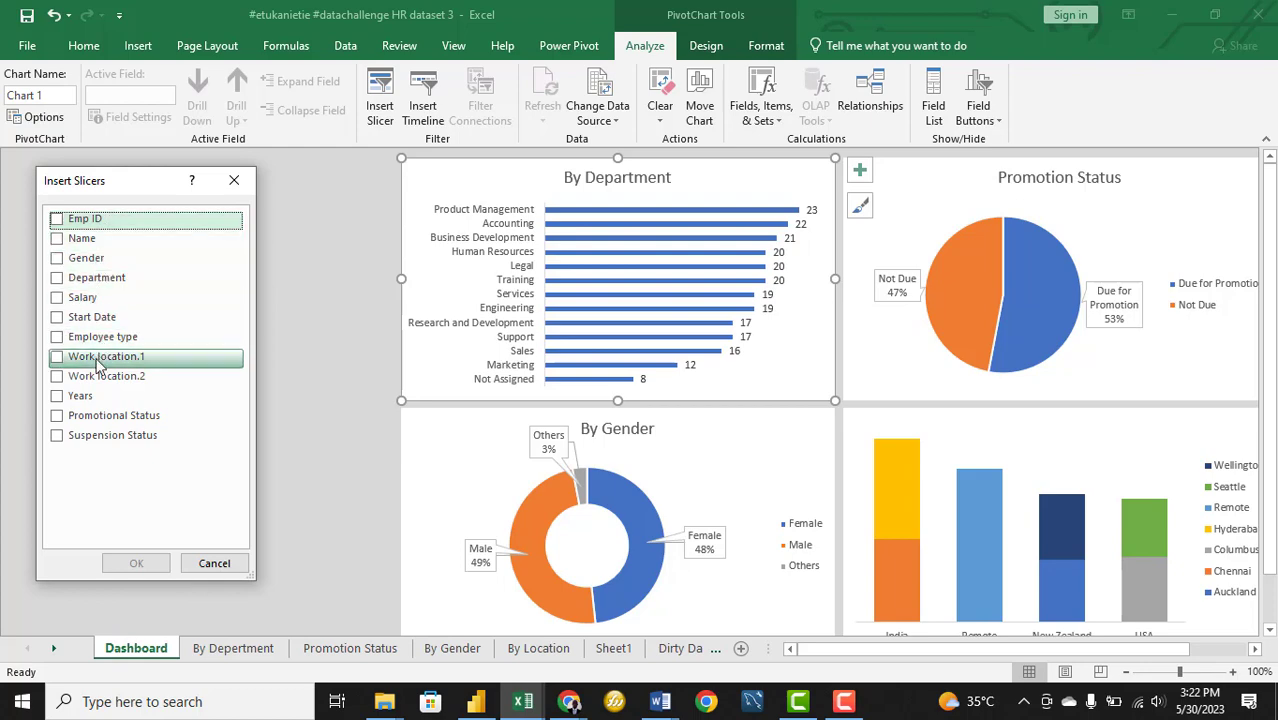
click(477, 703)
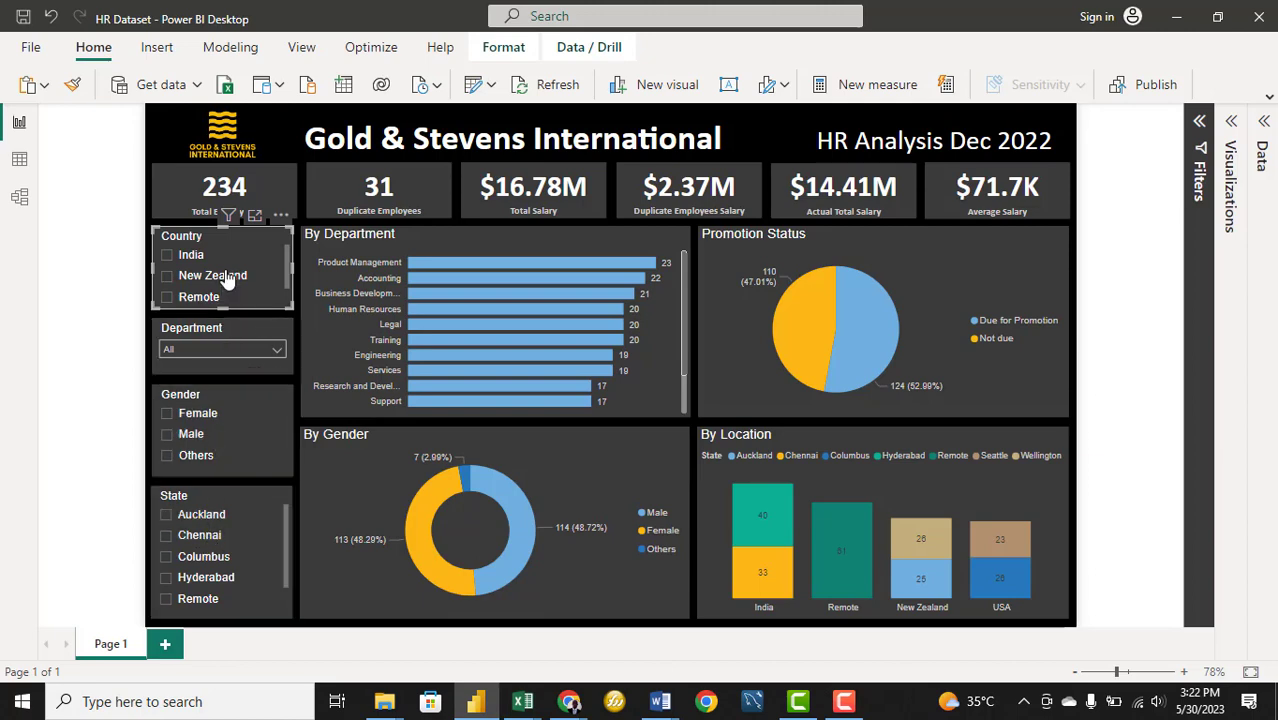
mouse_move(530, 706)
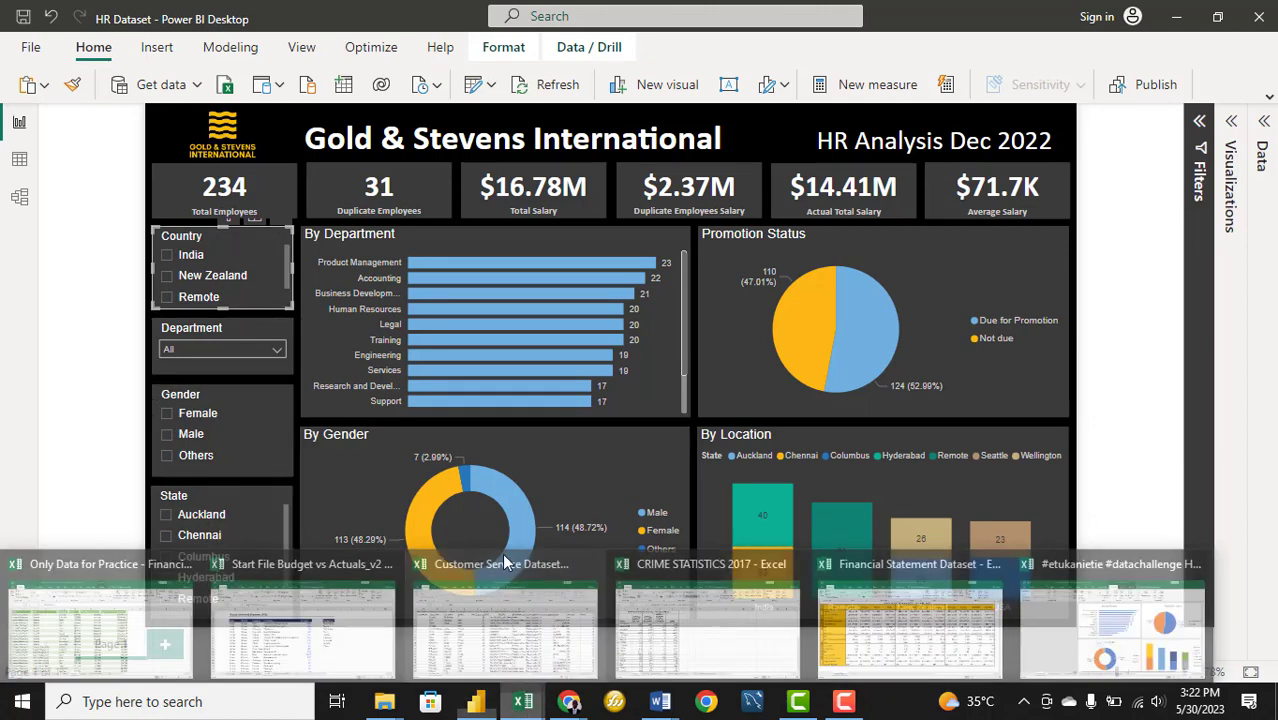
click(1111, 612)
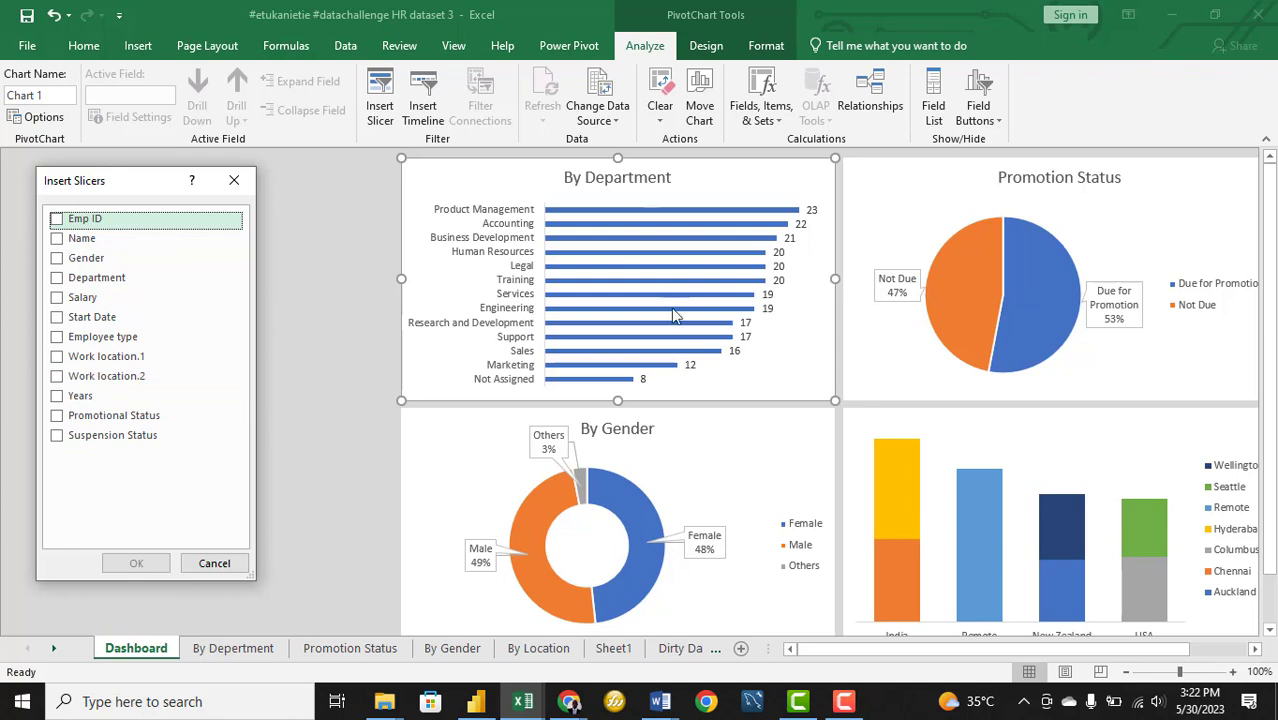
click(57, 437)
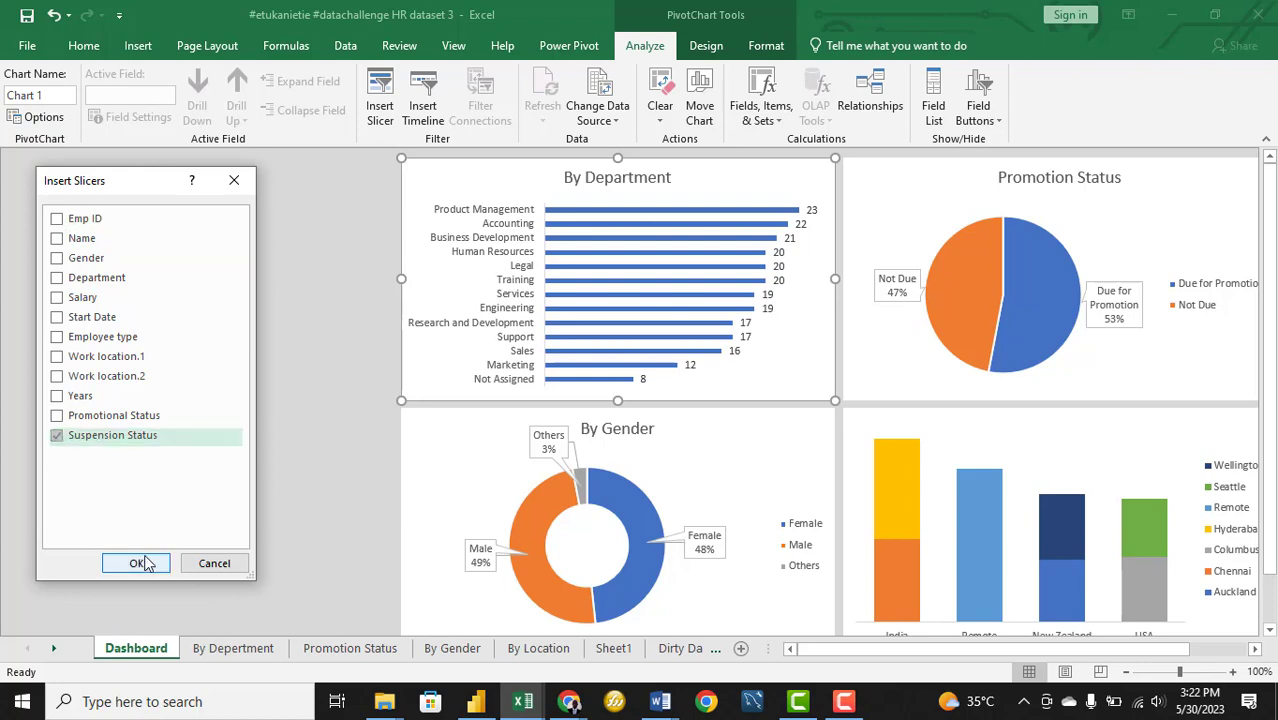
click(138, 564)
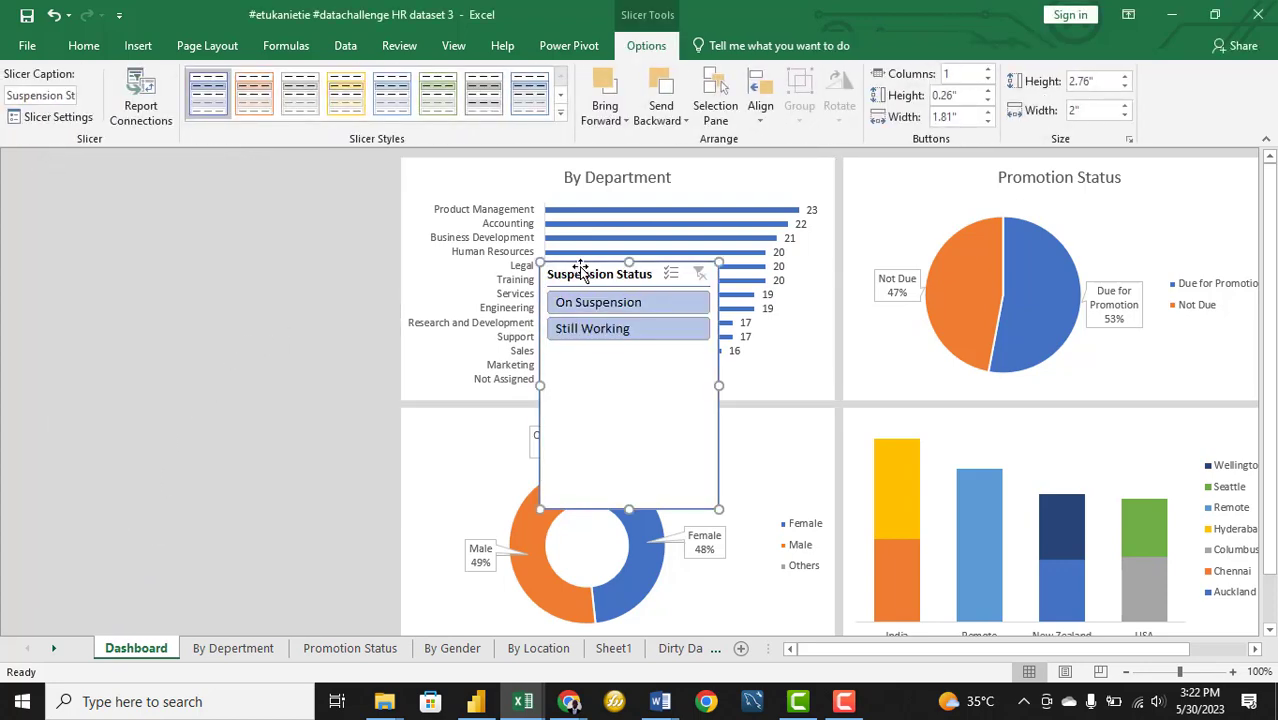
Place the Suspension Status slicer directly left of the By Department chart, level with its top, and shorten it to about 0.98"
drag(556, 270, 266, 165)
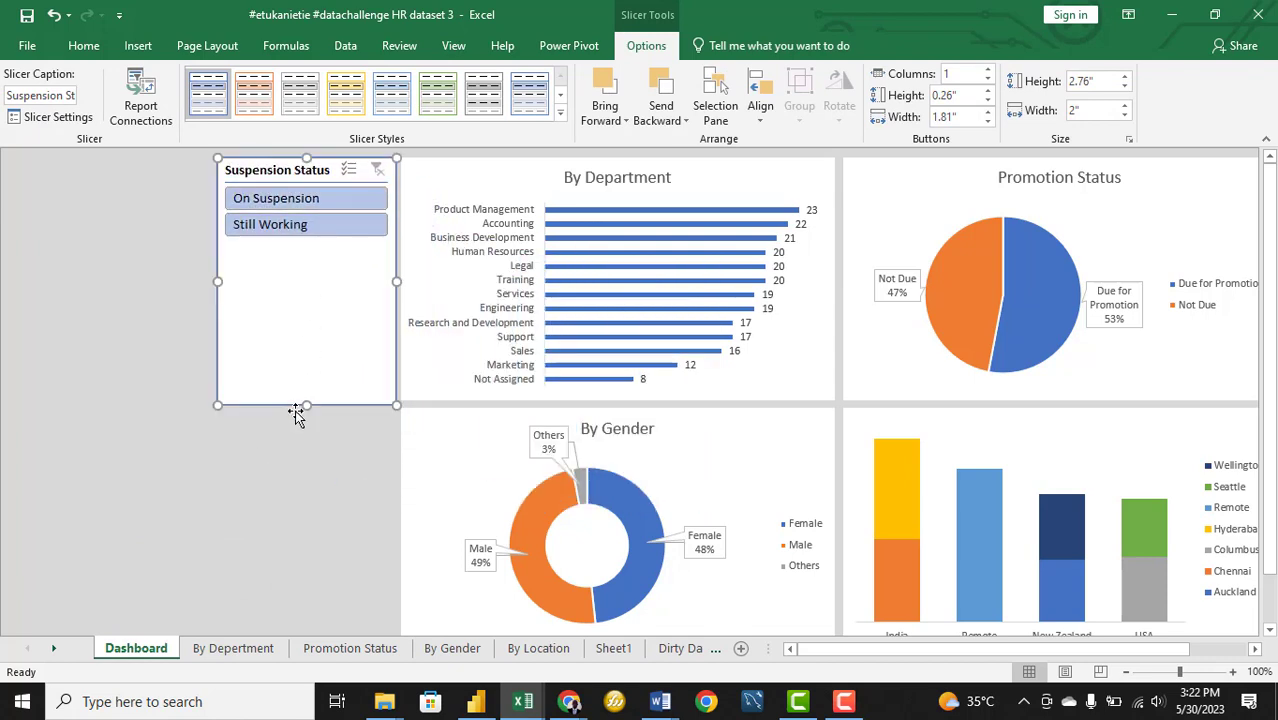
drag(308, 404, 294, 247)
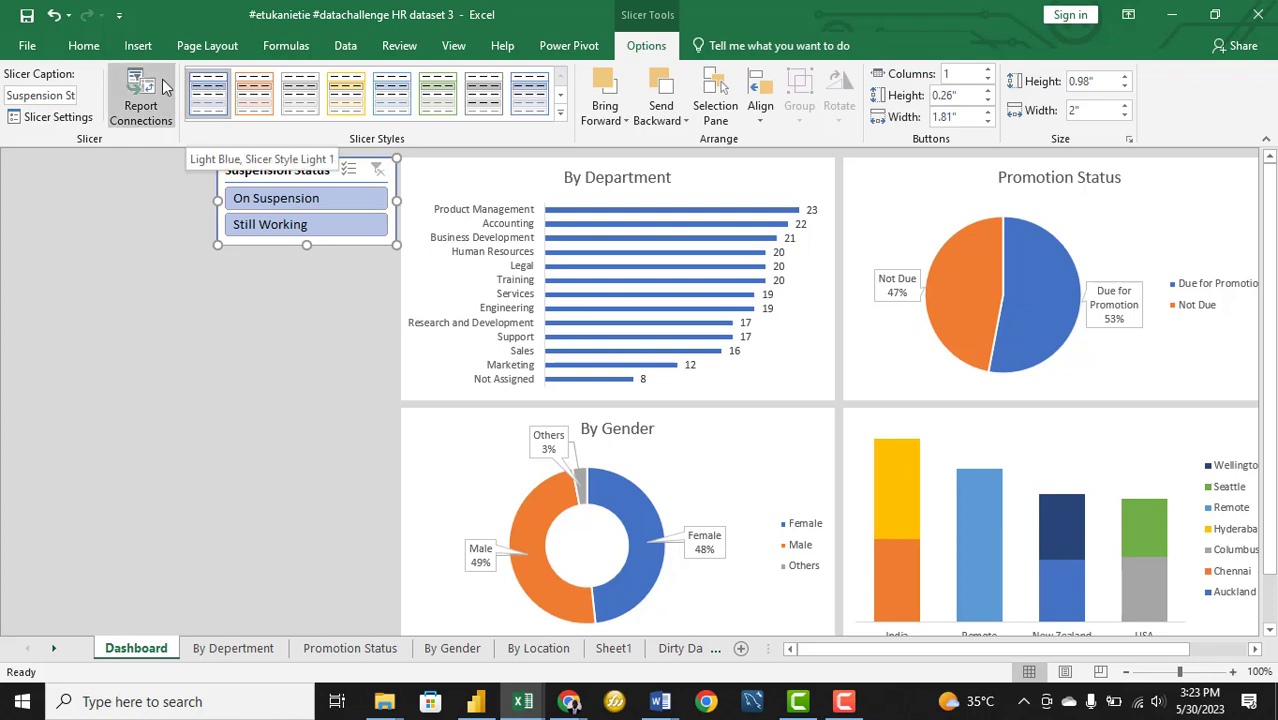
click(324, 327)
Insert slicers for Gender, Department, Employee type, Work location.2, Years and Promotional Status from the By Department chart
click(412, 174)
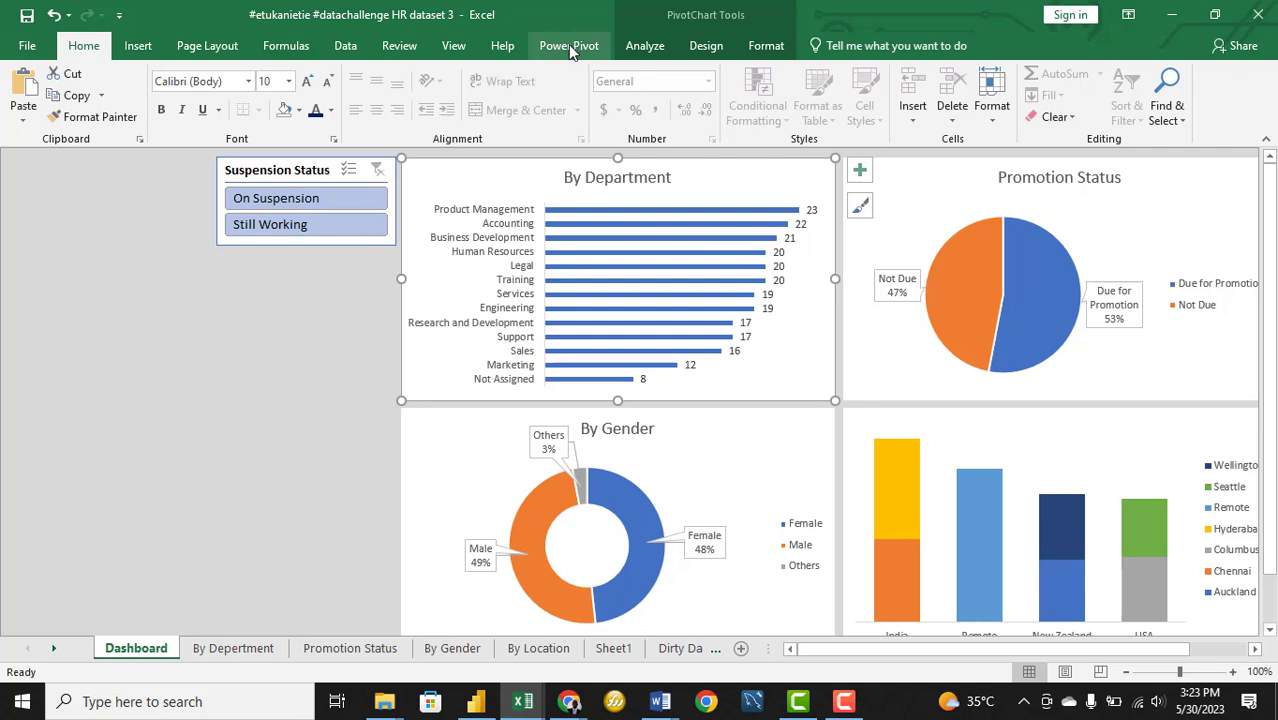
click(645, 45)
click(392, 117)
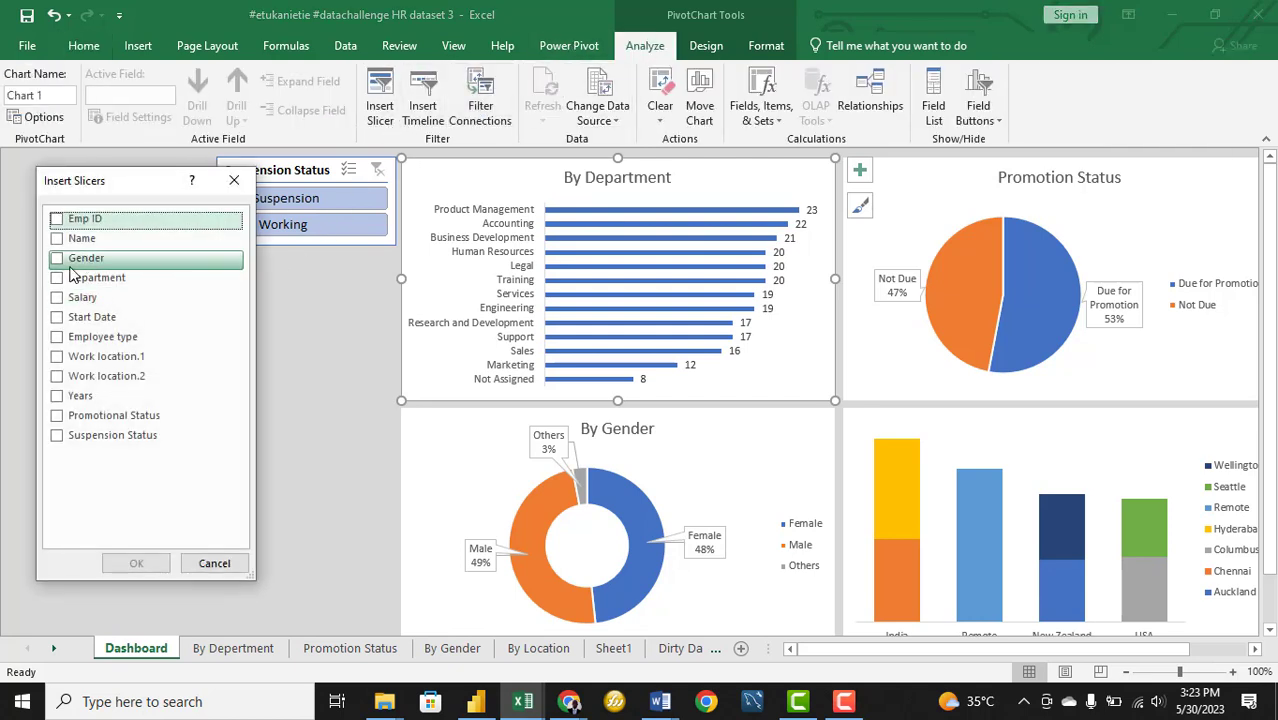
click(57, 258)
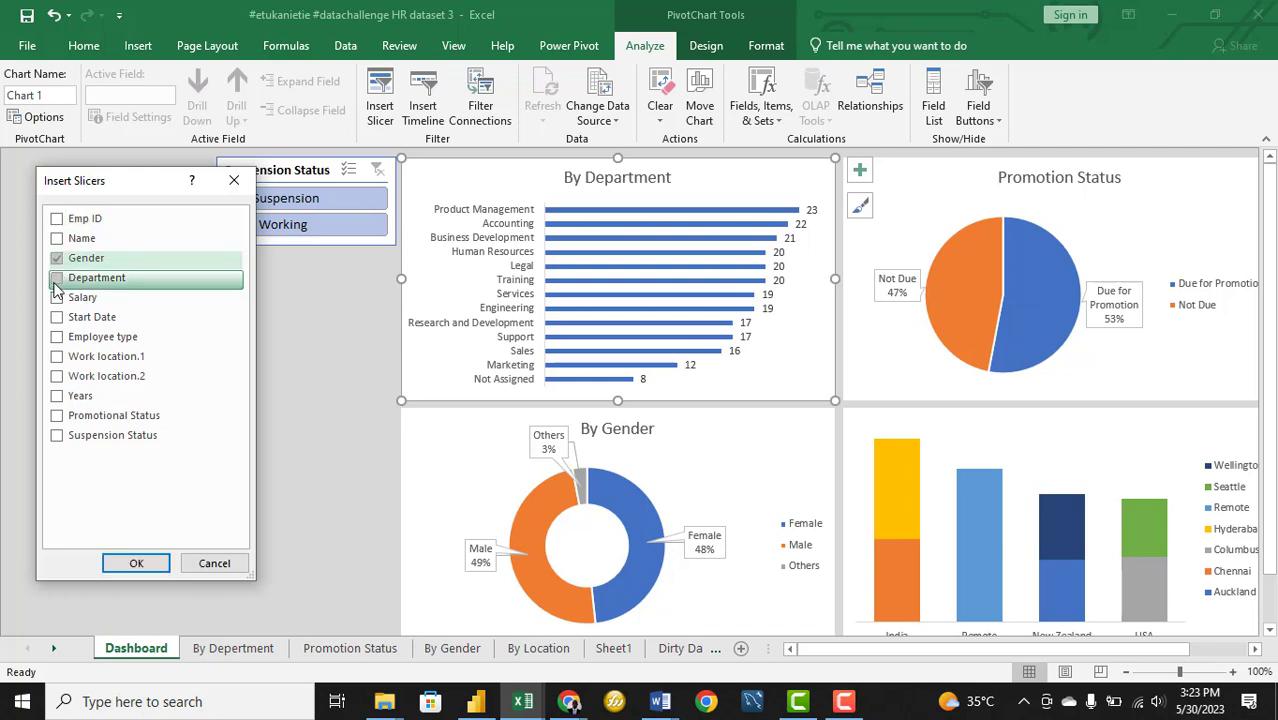
click(56, 278)
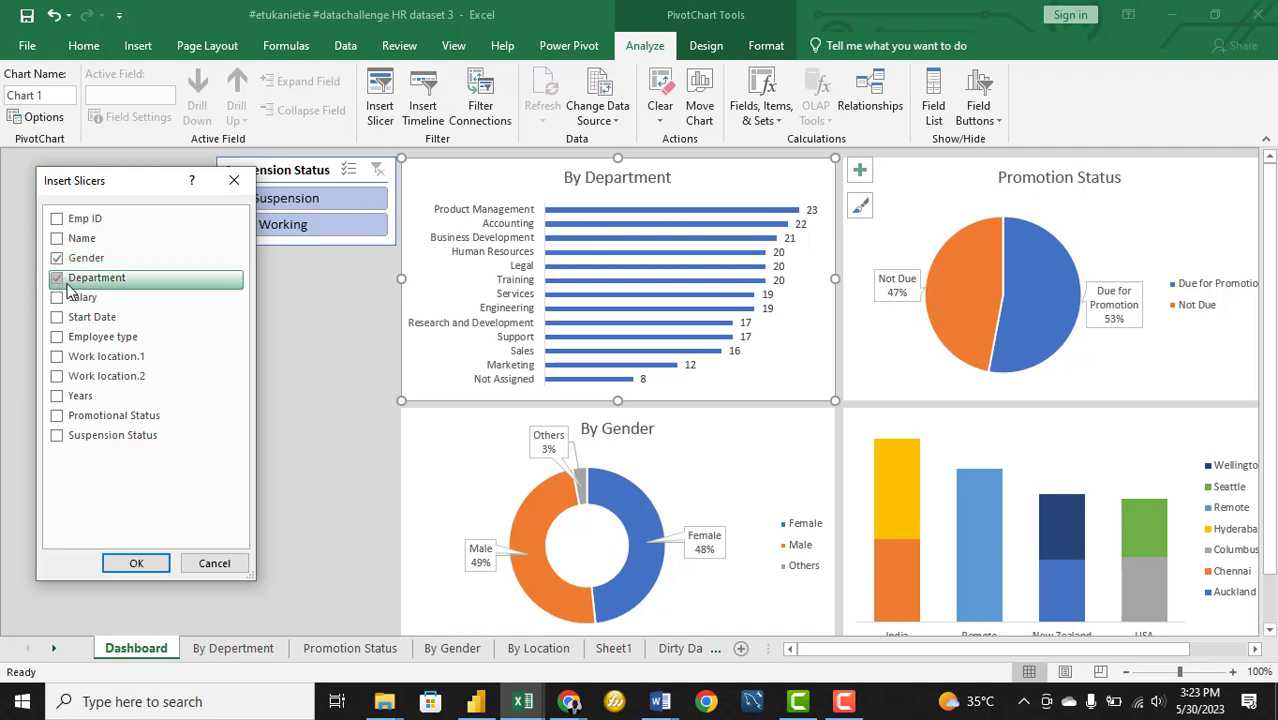
click(57, 339)
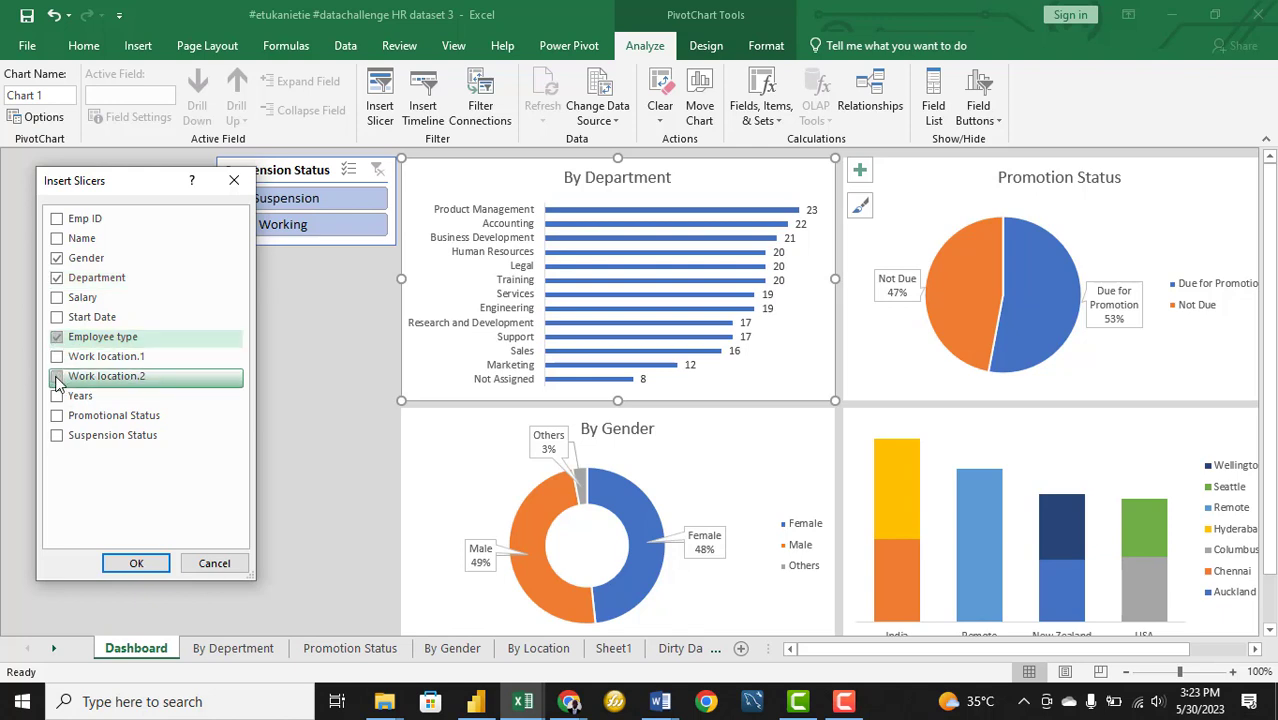
click(57, 377)
click(57, 416)
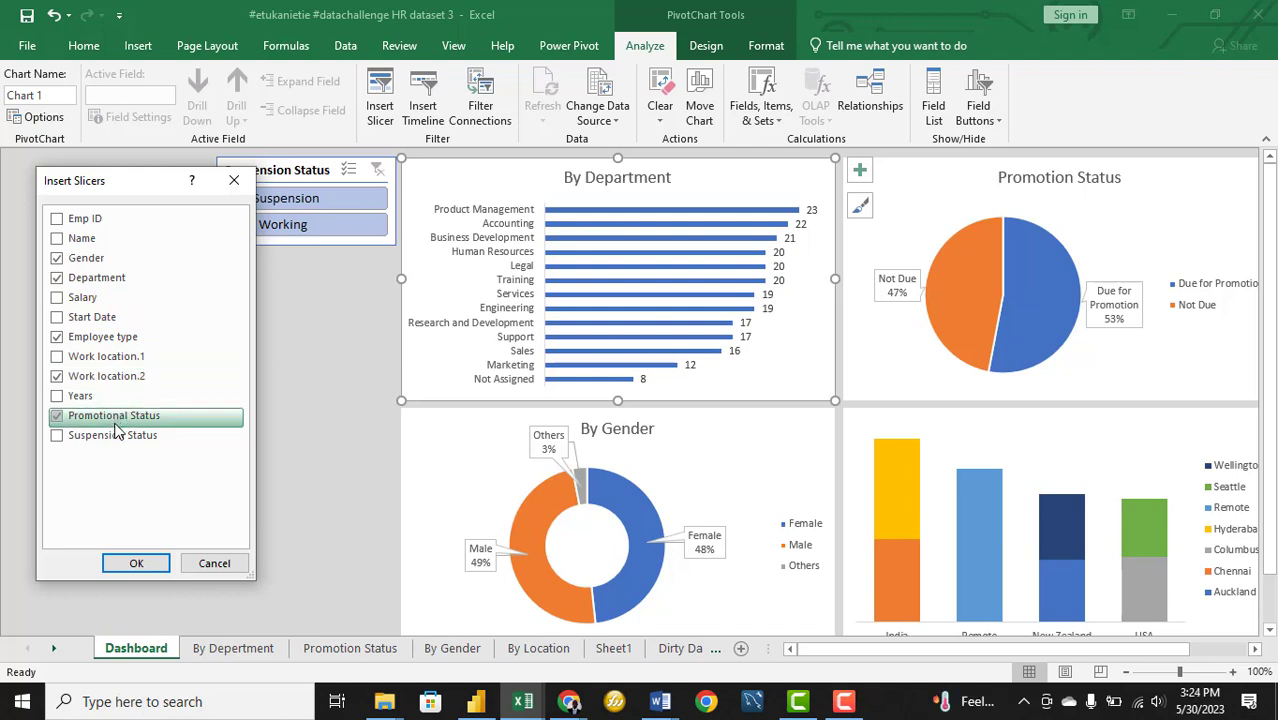
click(57, 398)
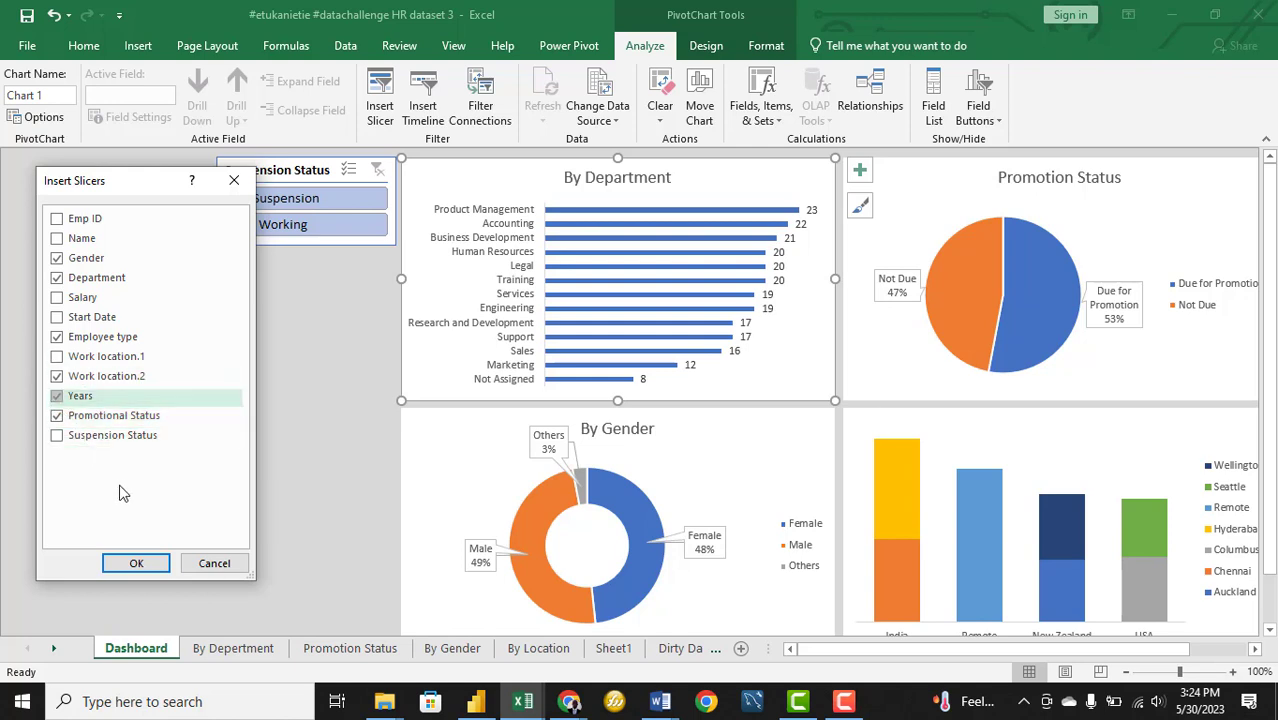
click(136, 563)
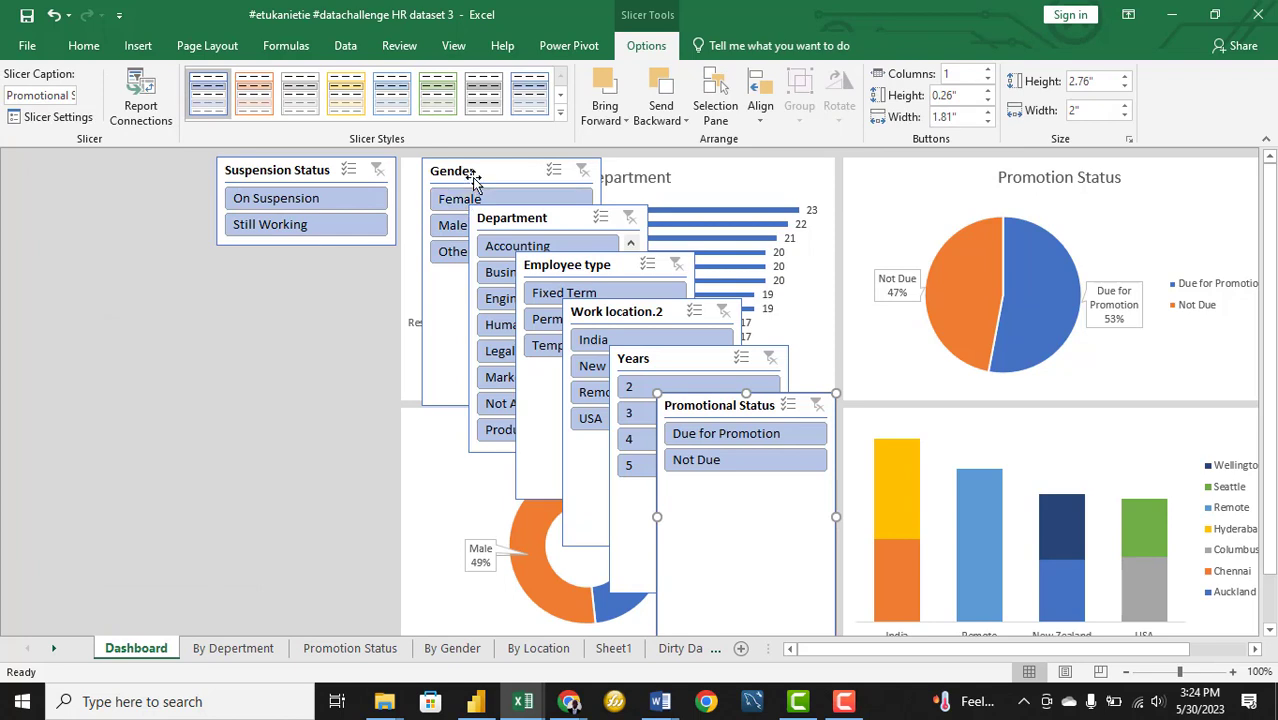
Stack the Gender slicer, about 1.27" high, below Suspension Status and the Department slicer, about 1.35" high, below Gender
drag(472, 180, 269, 267)
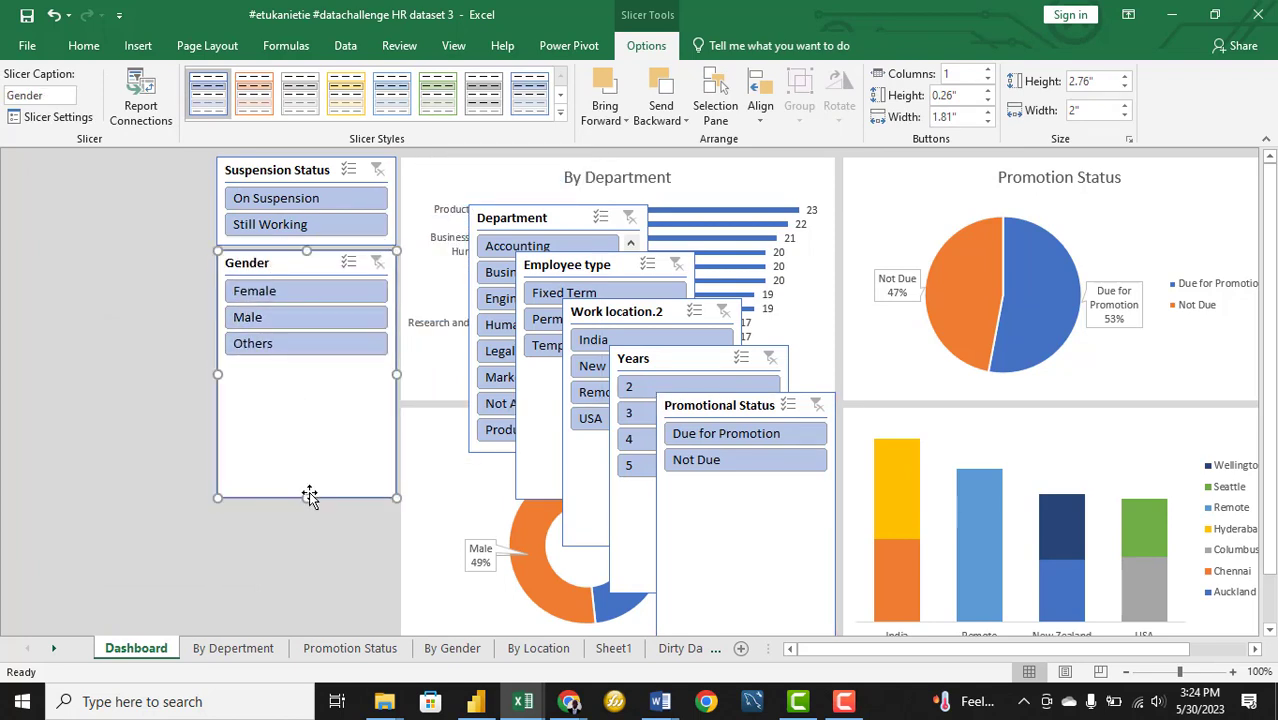
drag(302, 494, 314, 363)
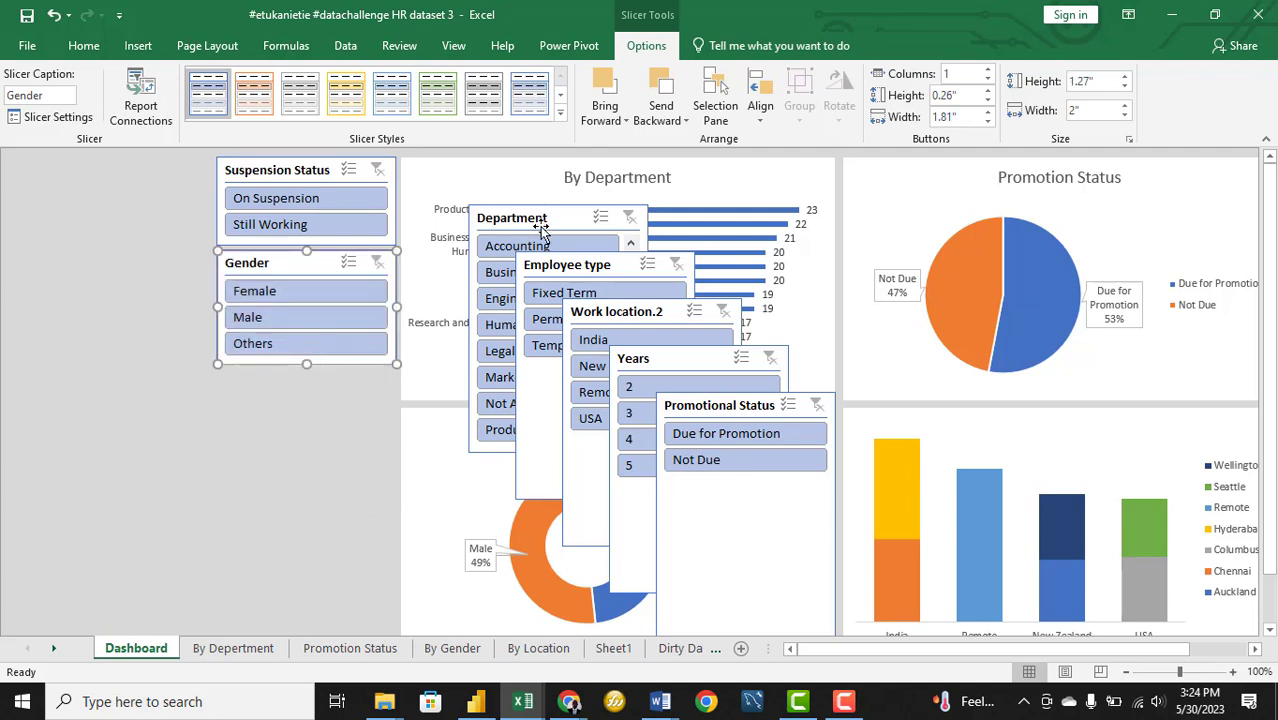
drag(541, 221, 287, 381)
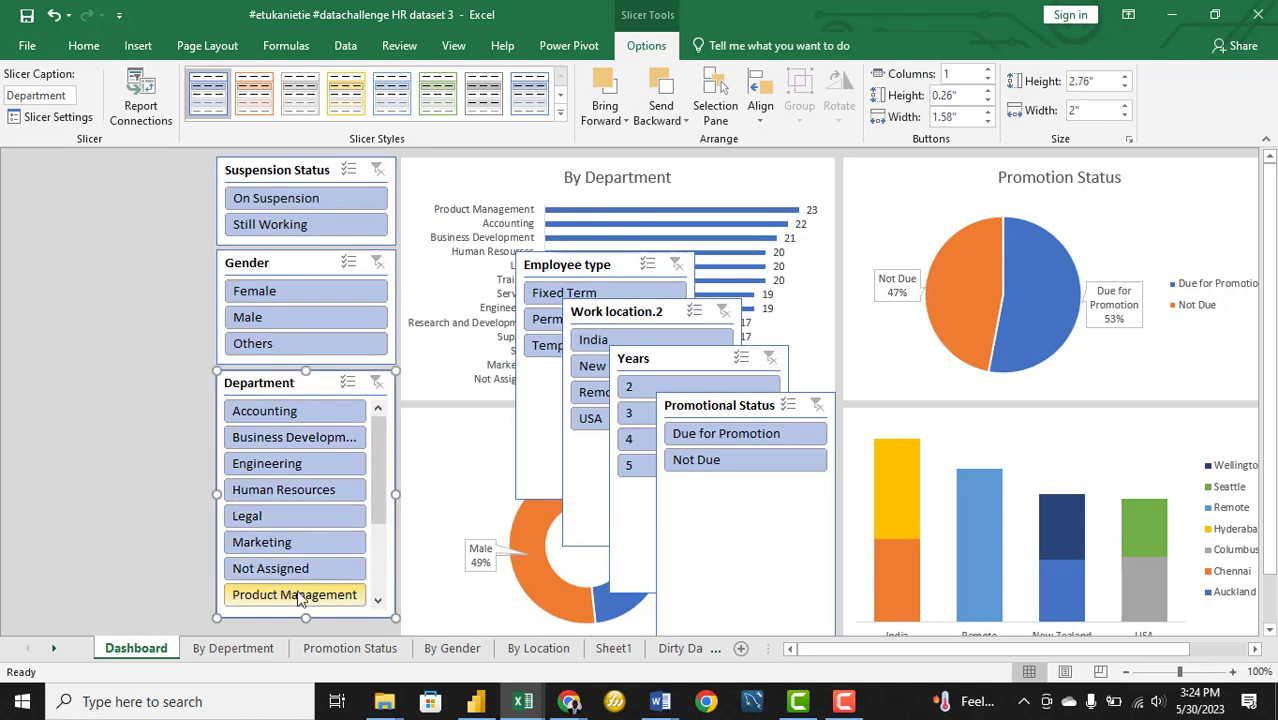
drag(304, 617, 310, 490)
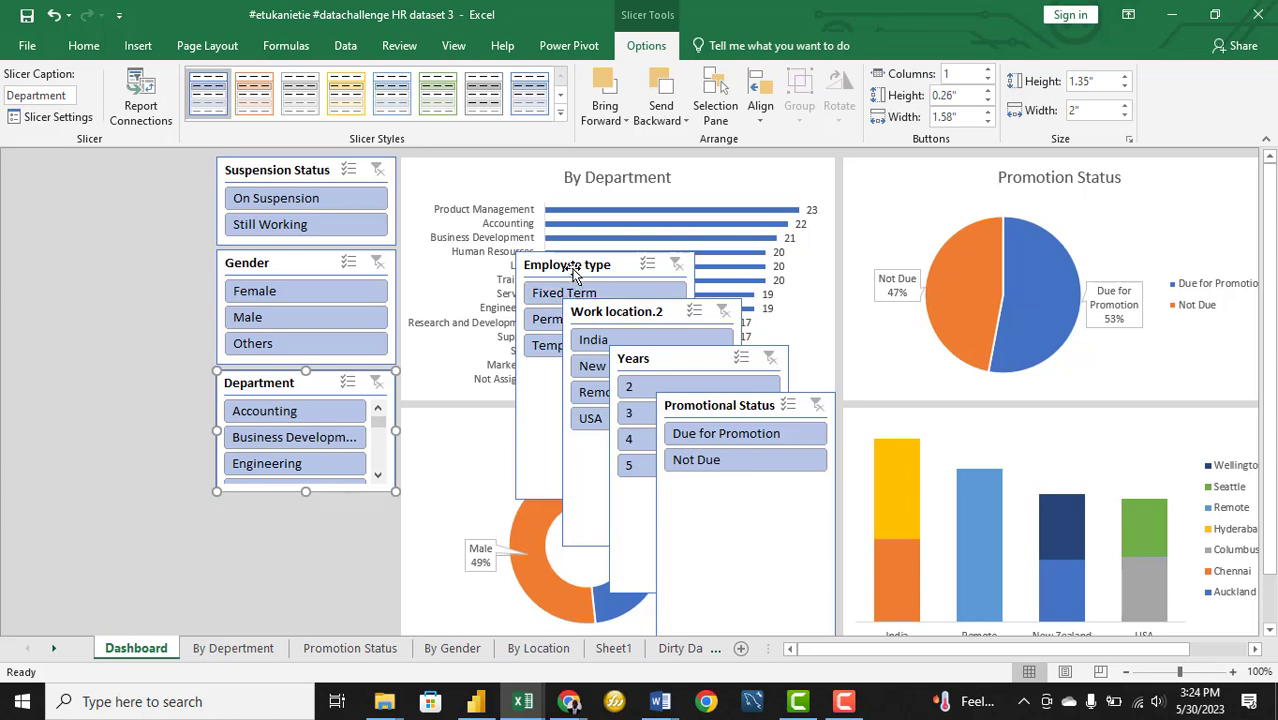
Shorten the Employee type slicer to about 1.29" and place it directly below the Department slicer
drag(570, 270, 102, 284)
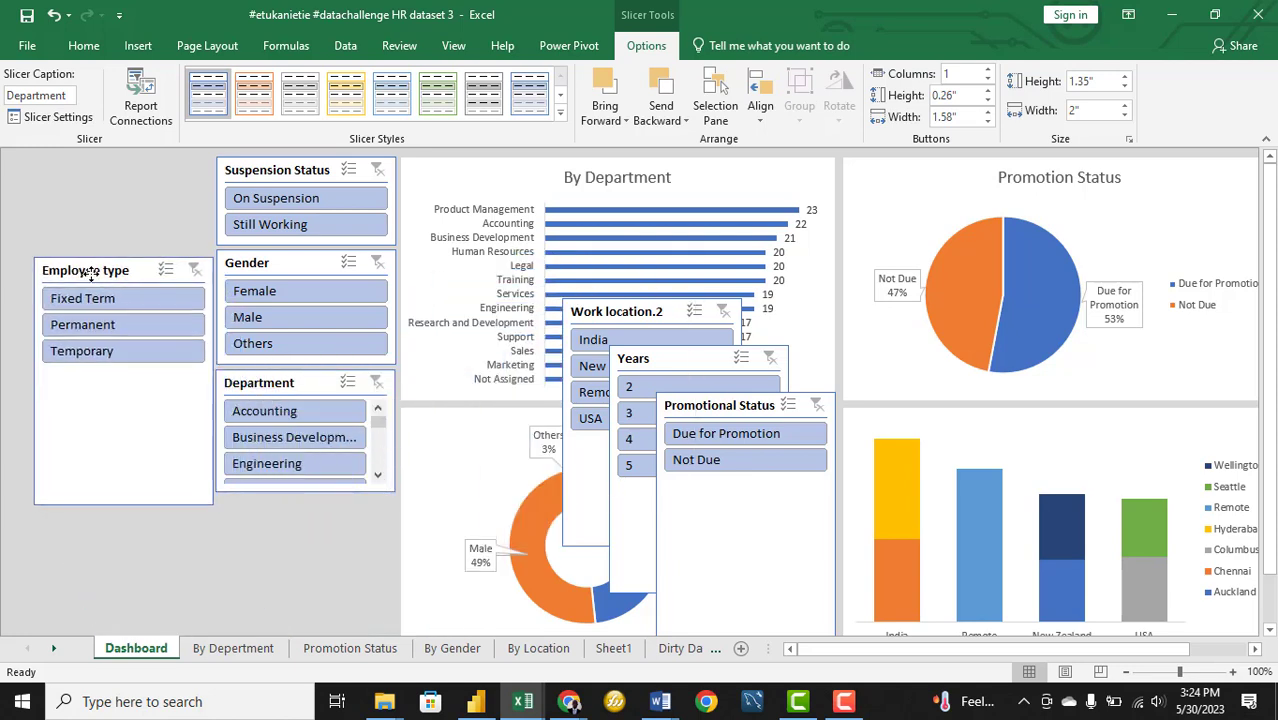
right_click(136, 274)
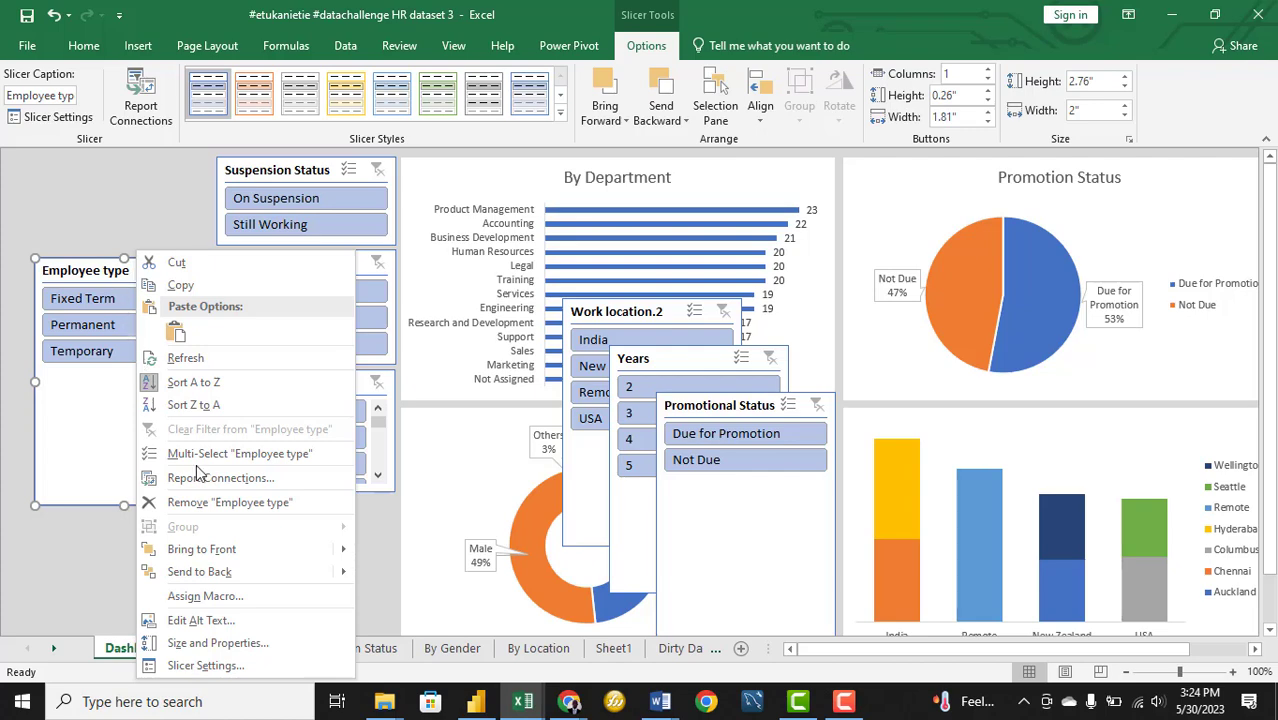
click(269, 662)
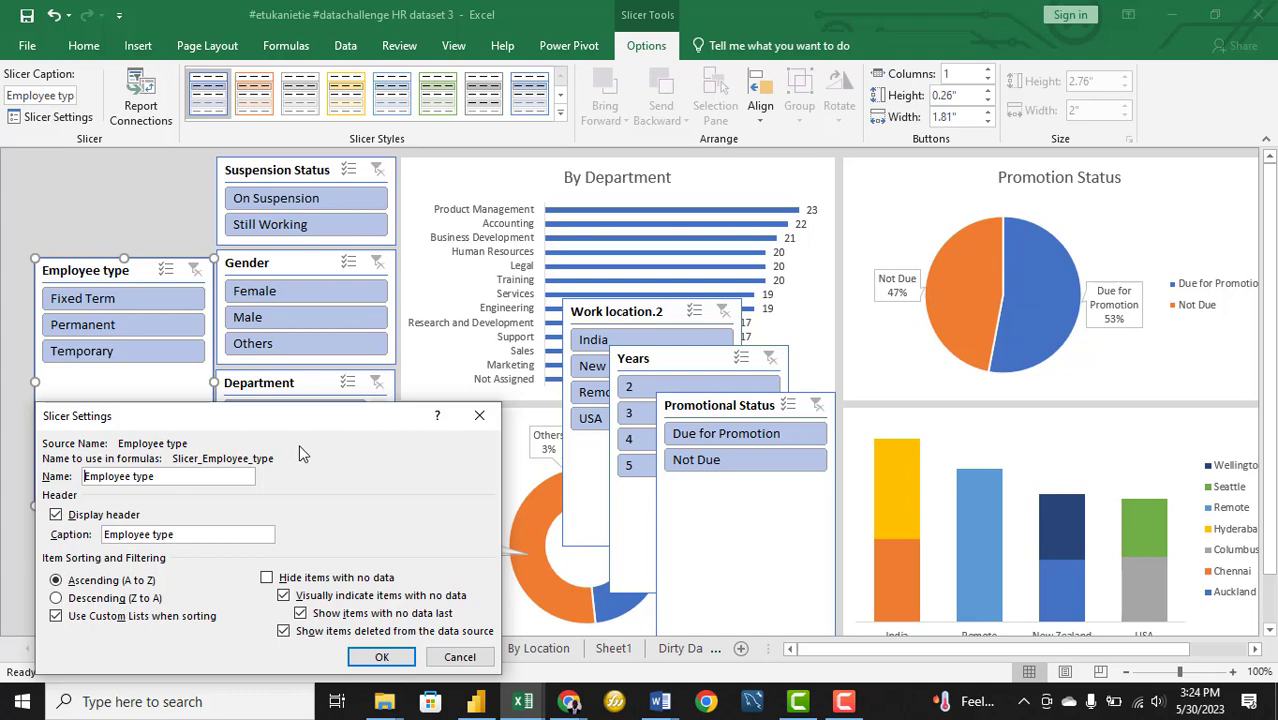
click(479, 415)
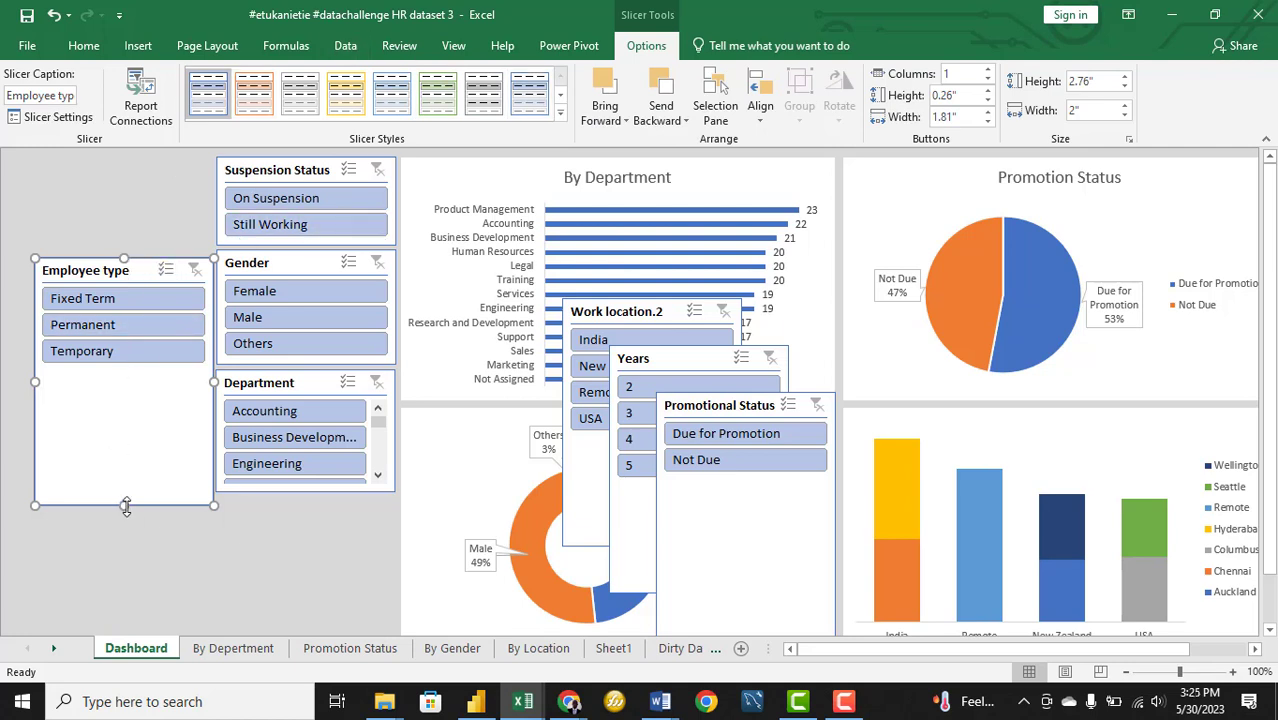
drag(126, 507, 143, 375)
drag(133, 270, 319, 510)
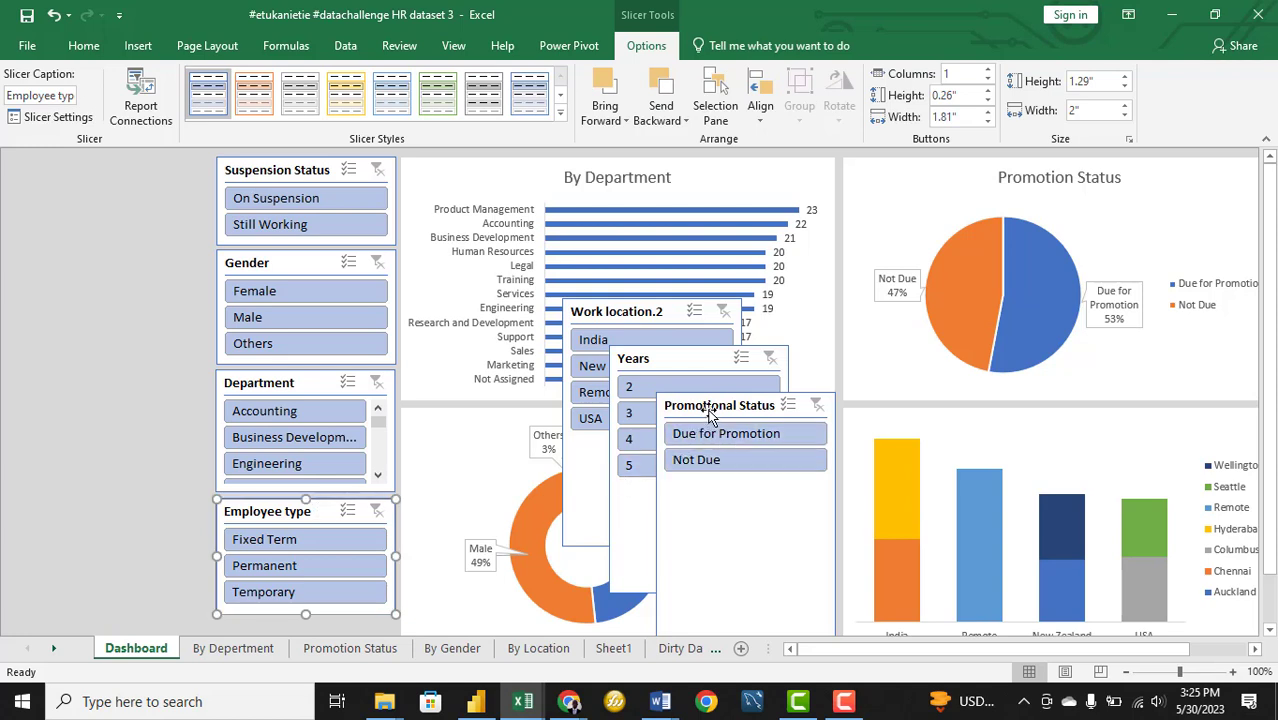
Shorten the Promotional Status slicer to about 1.02" and place it left of the Employee type slicer
drag(745, 407, 185, 358)
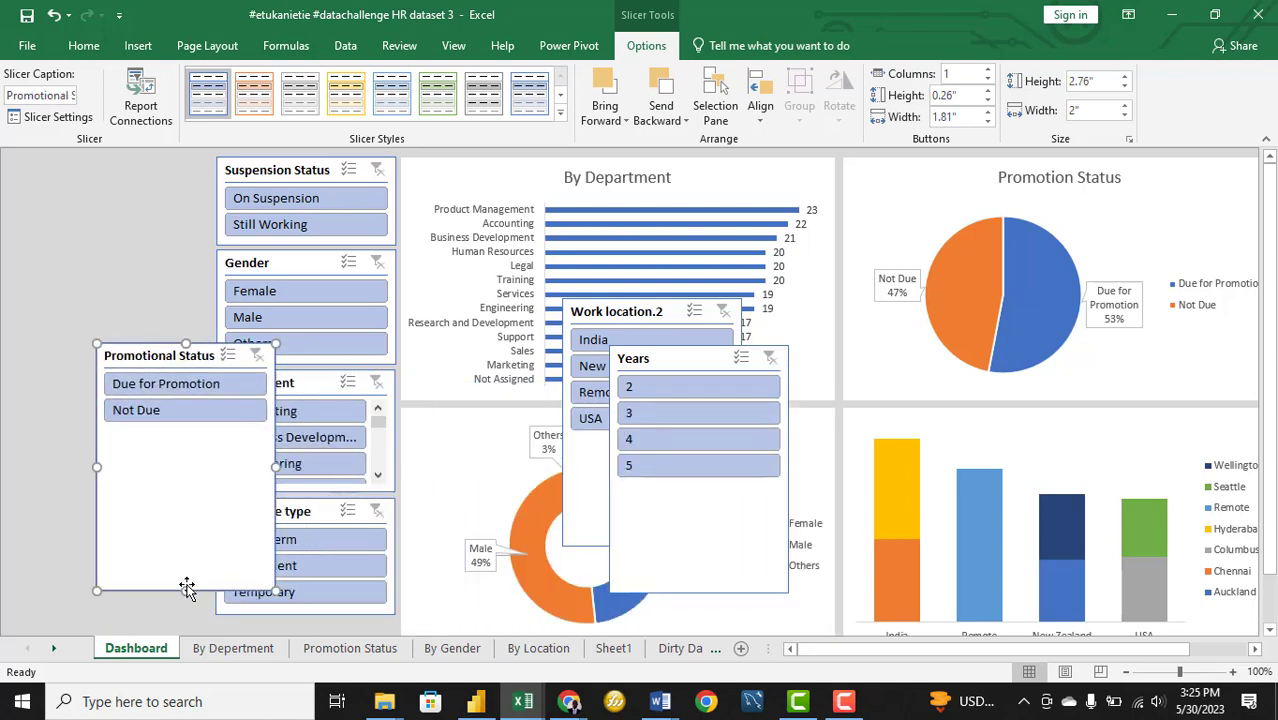
drag(196, 451, 199, 433)
drag(187, 366, 99, 545)
click(99, 545)
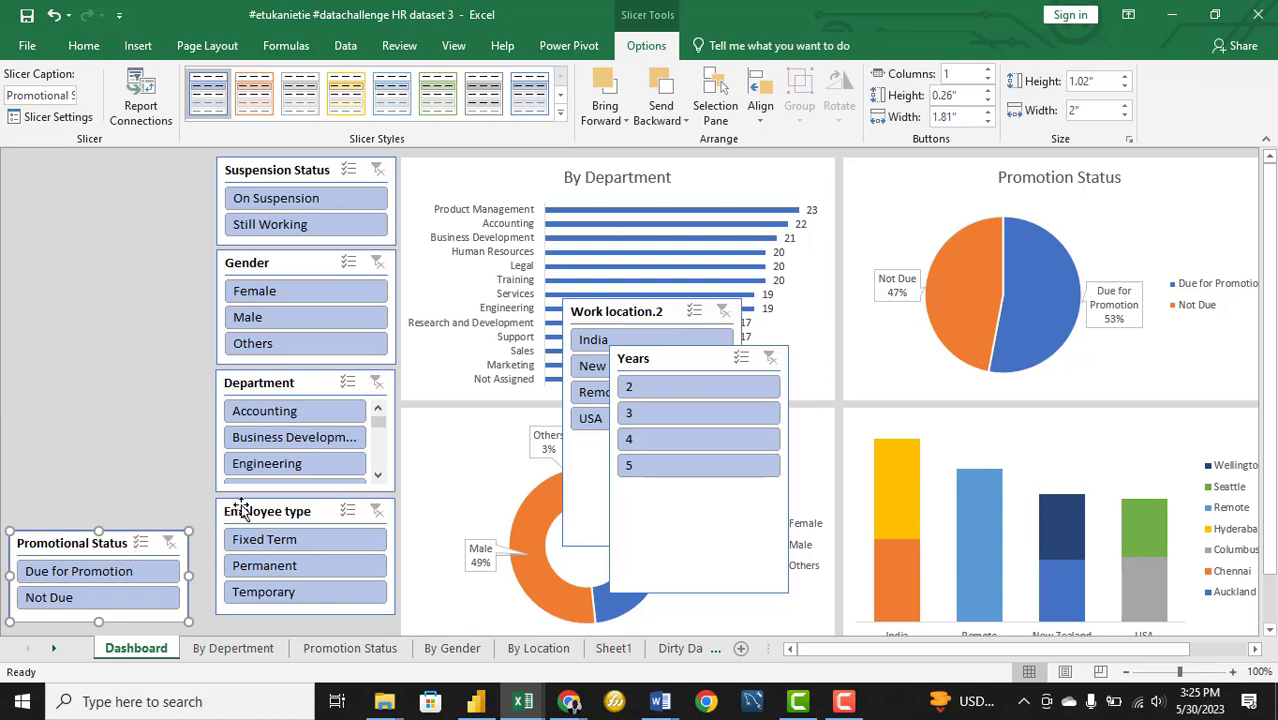
Shorten the Years and Work location.2 slicers to about 1.55" and 1.56", and stack them above Promotional Status with Work location.2 uppermost
click(700, 593)
drag(702, 594, 699, 485)
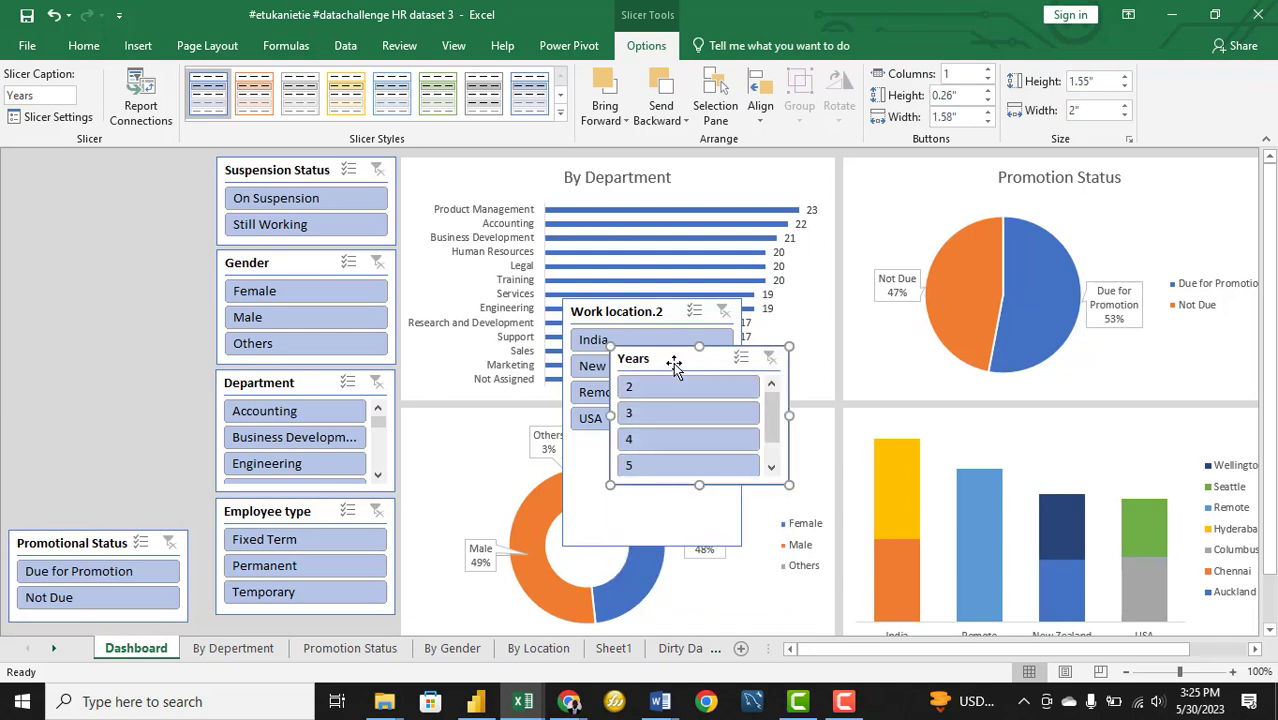
drag(670, 357, 75, 397)
click(650, 537)
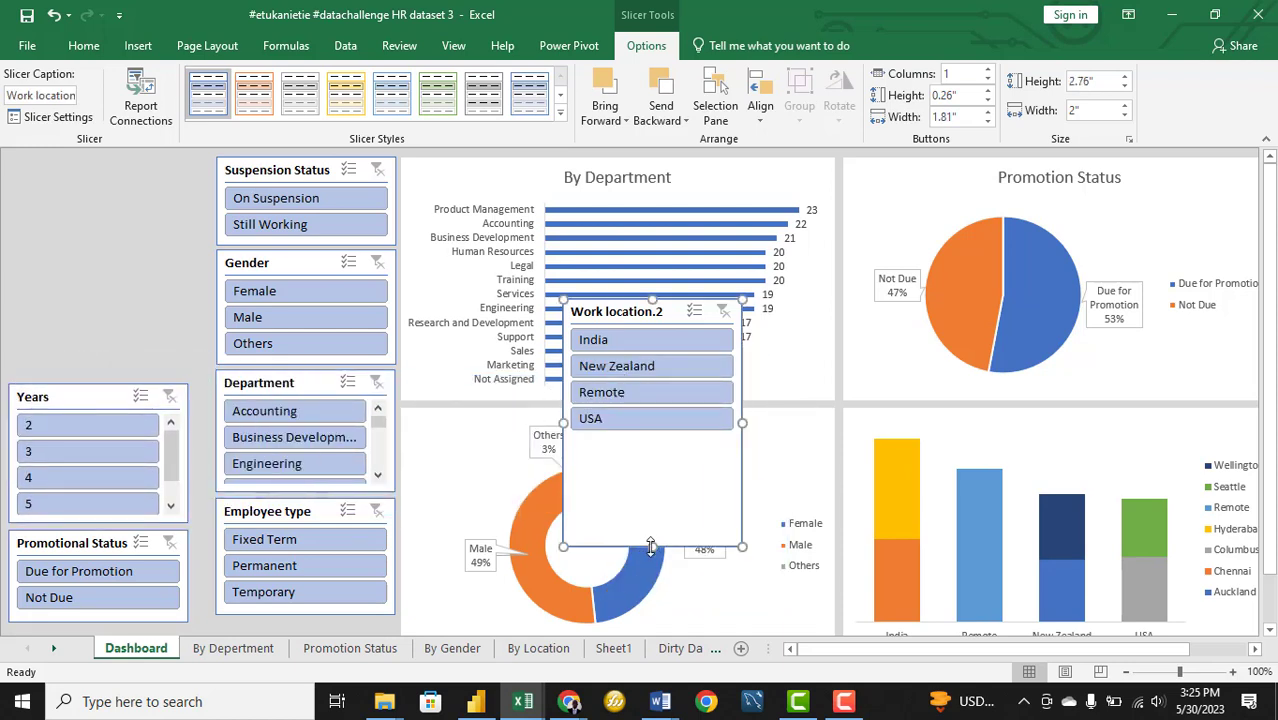
drag(653, 545, 656, 437)
drag(645, 312, 190, 248)
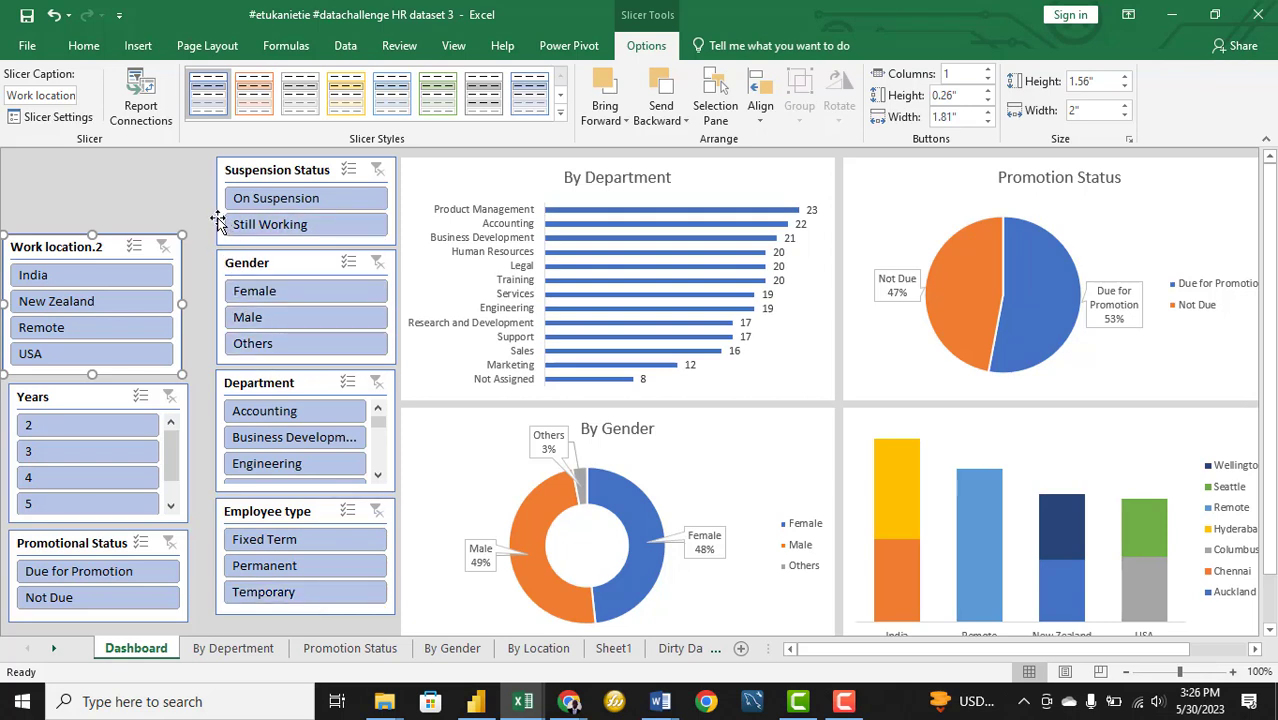
Narrow the Suspension Status, Gender, Department and Employee type slicers from their left edges to about 1.48" wide
click(228, 162)
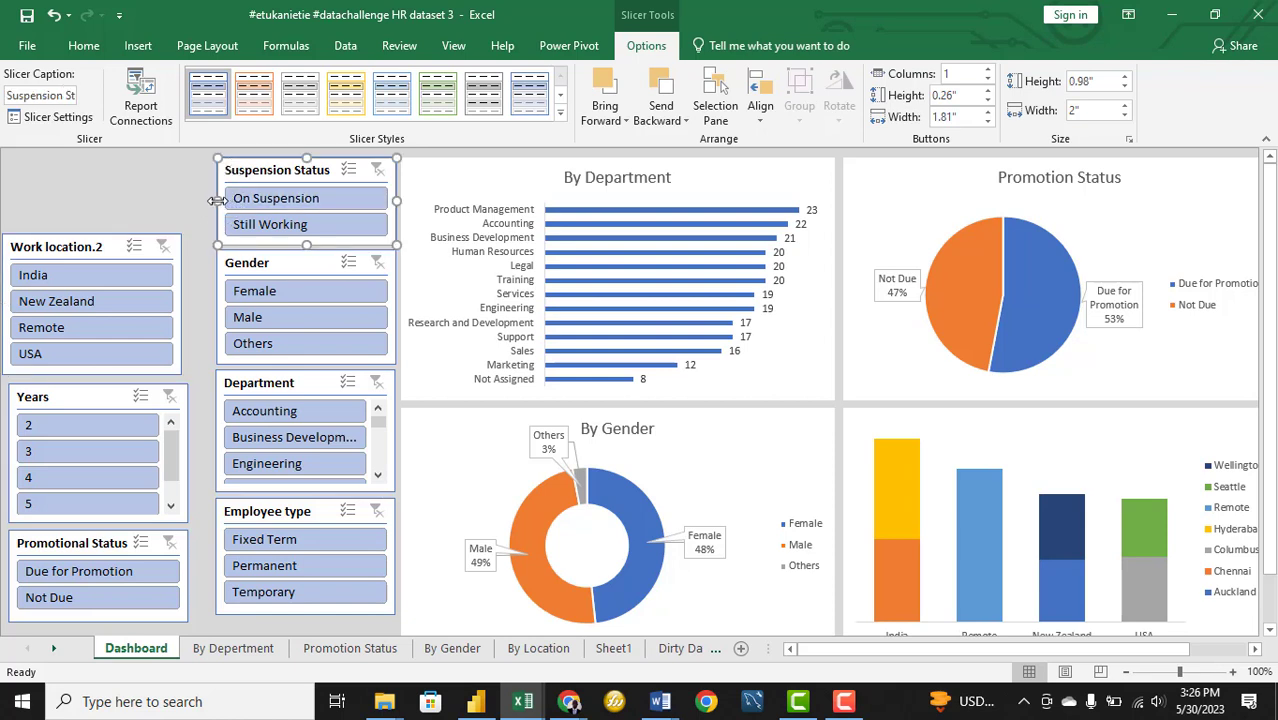
drag(216, 200, 265, 200)
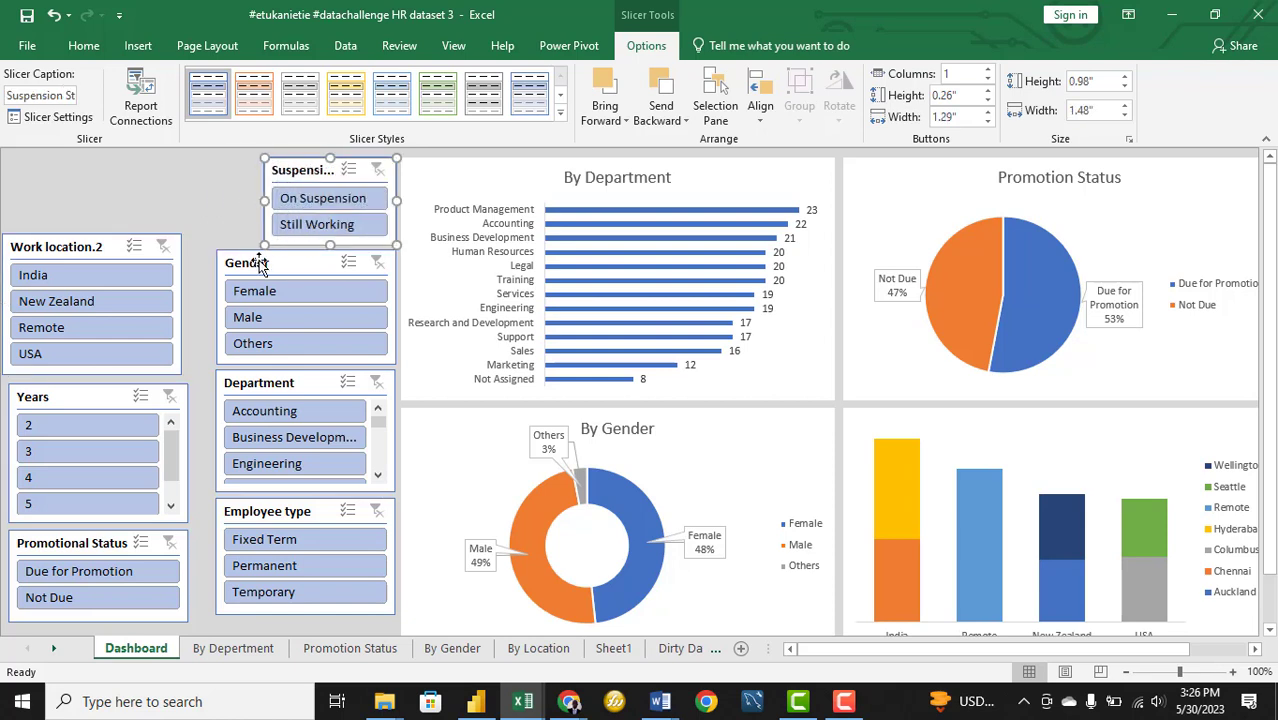
click(220, 275)
drag(218, 298, 265, 314)
click(229, 383)
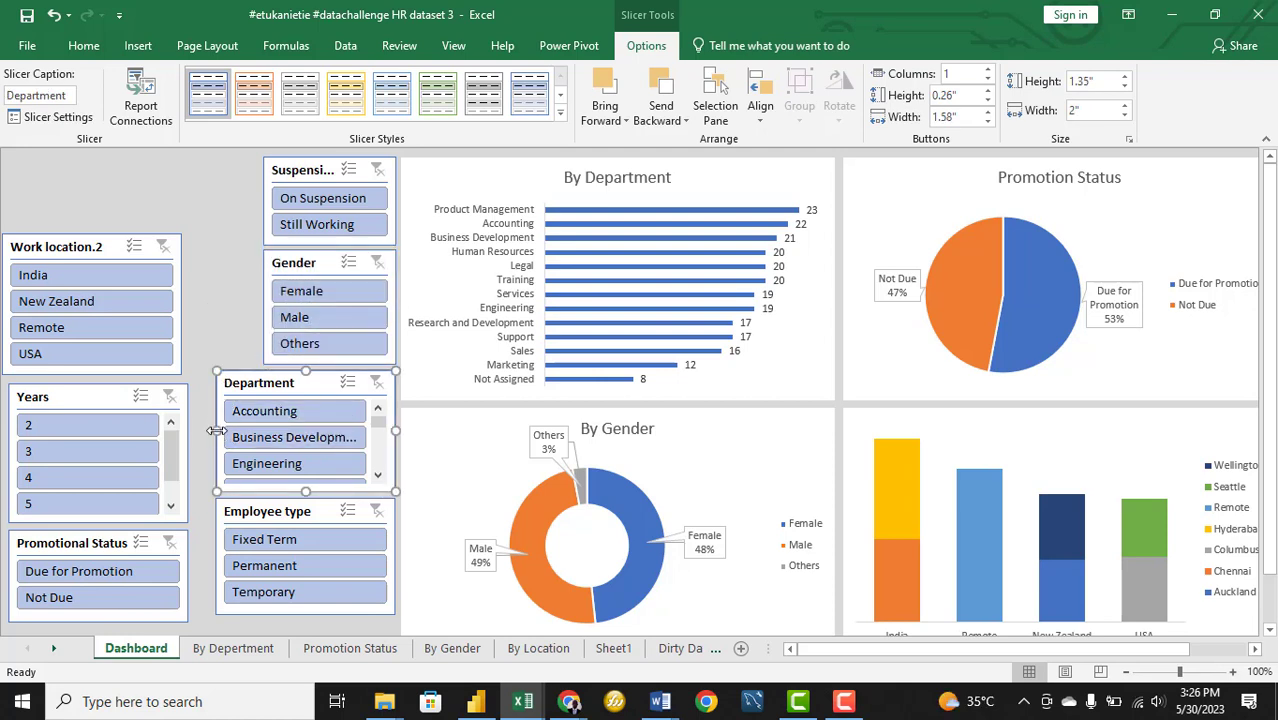
drag(217, 430, 264, 436)
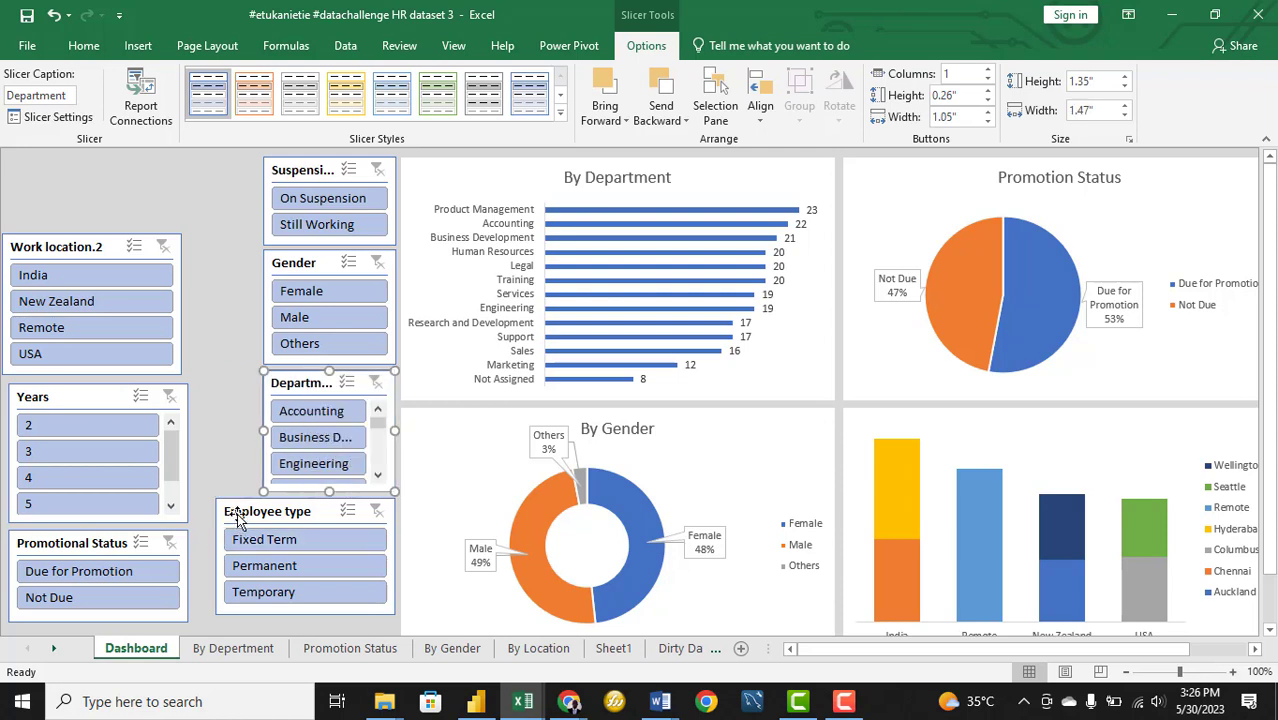
click(236, 516)
drag(233, 557, 262, 565)
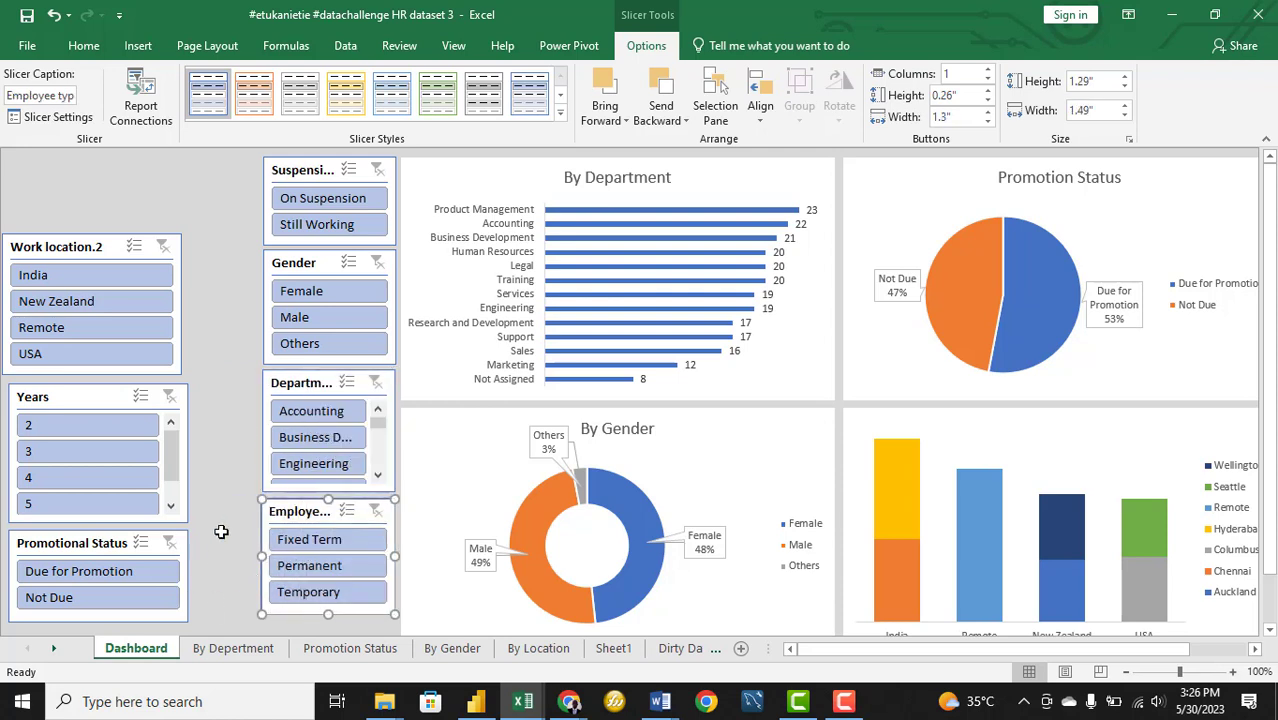
Narrow Promotional Status to about 1.33" and Years to about 1.28", and set them side by side left of Employee type
click(105, 543)
drag(8, 575, 174, 552)
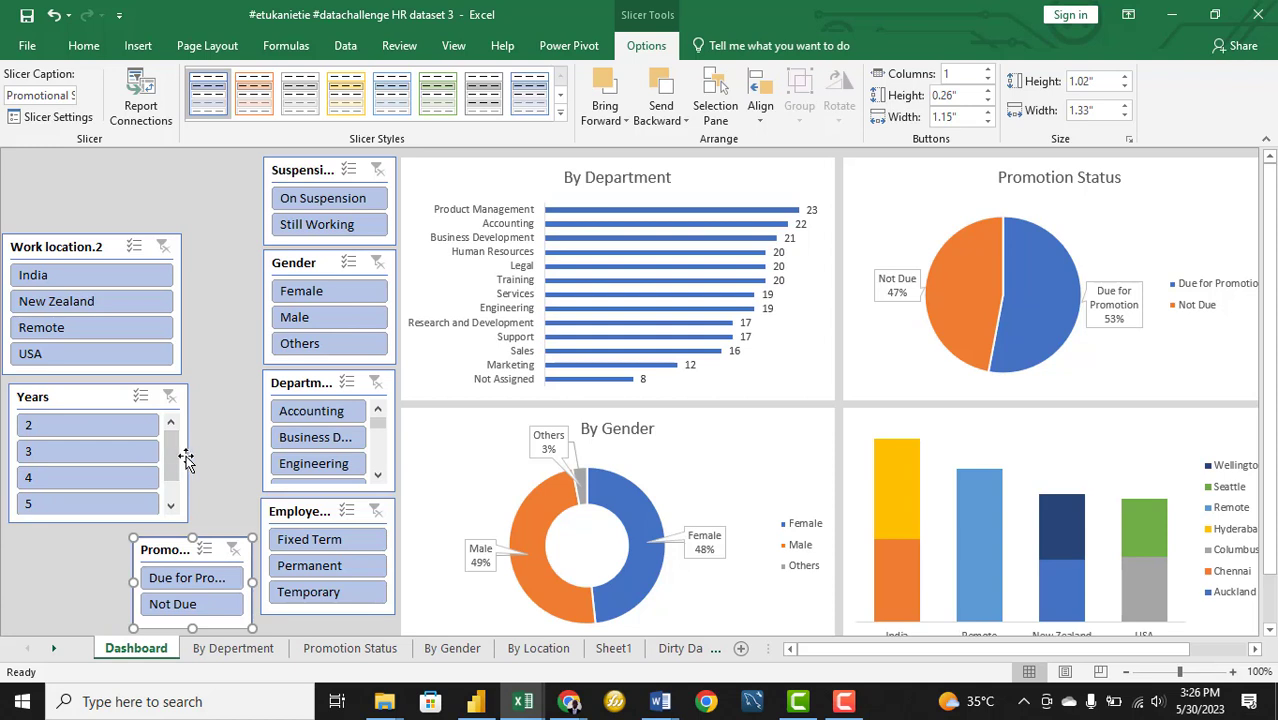
click(189, 458)
drag(183, 449, 123, 452)
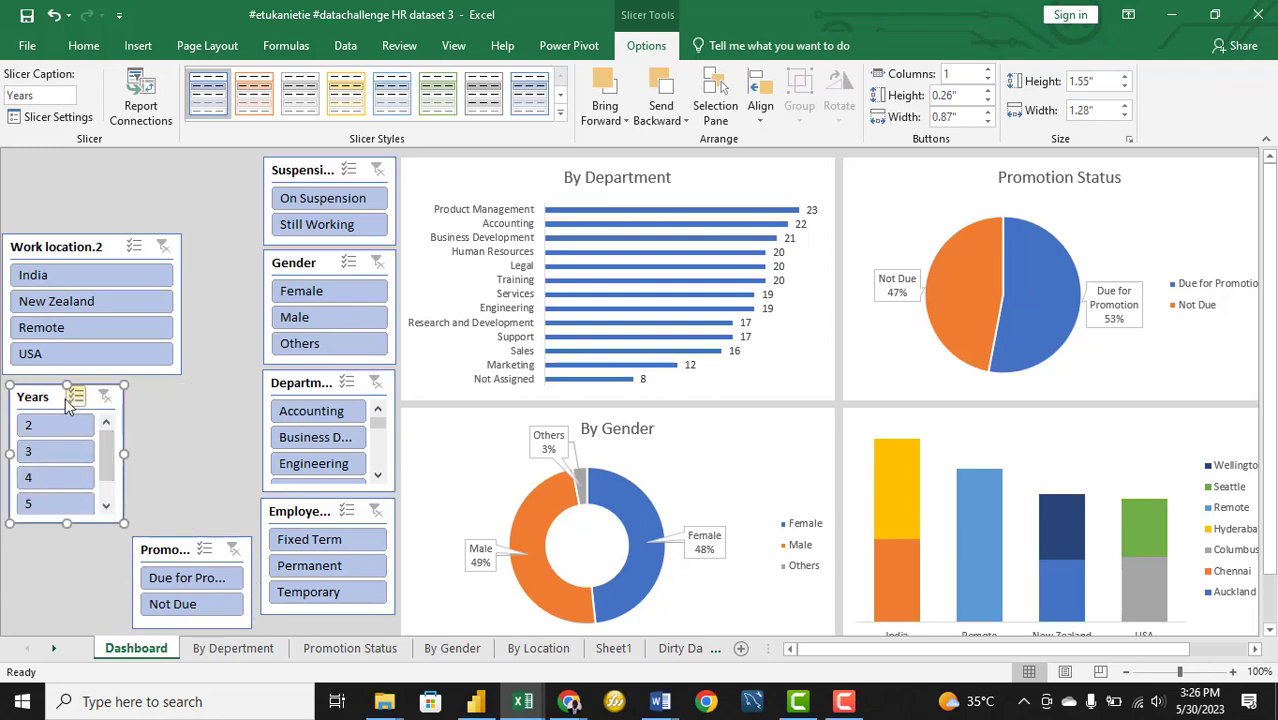
drag(55, 400, 52, 506)
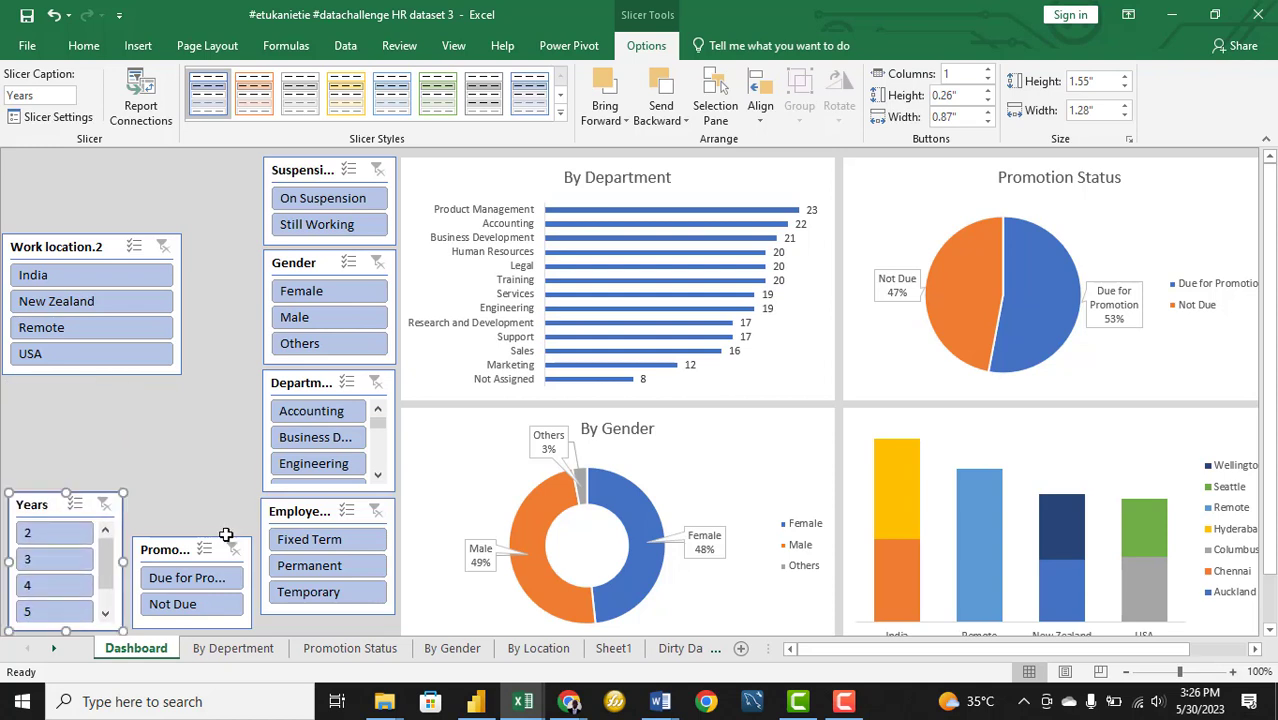
Lower the Employee type slicer to align its base with Promotional Status, and widen Promotional Status to about 1.4"
drag(175, 553, 173, 551)
drag(293, 518, 290, 533)
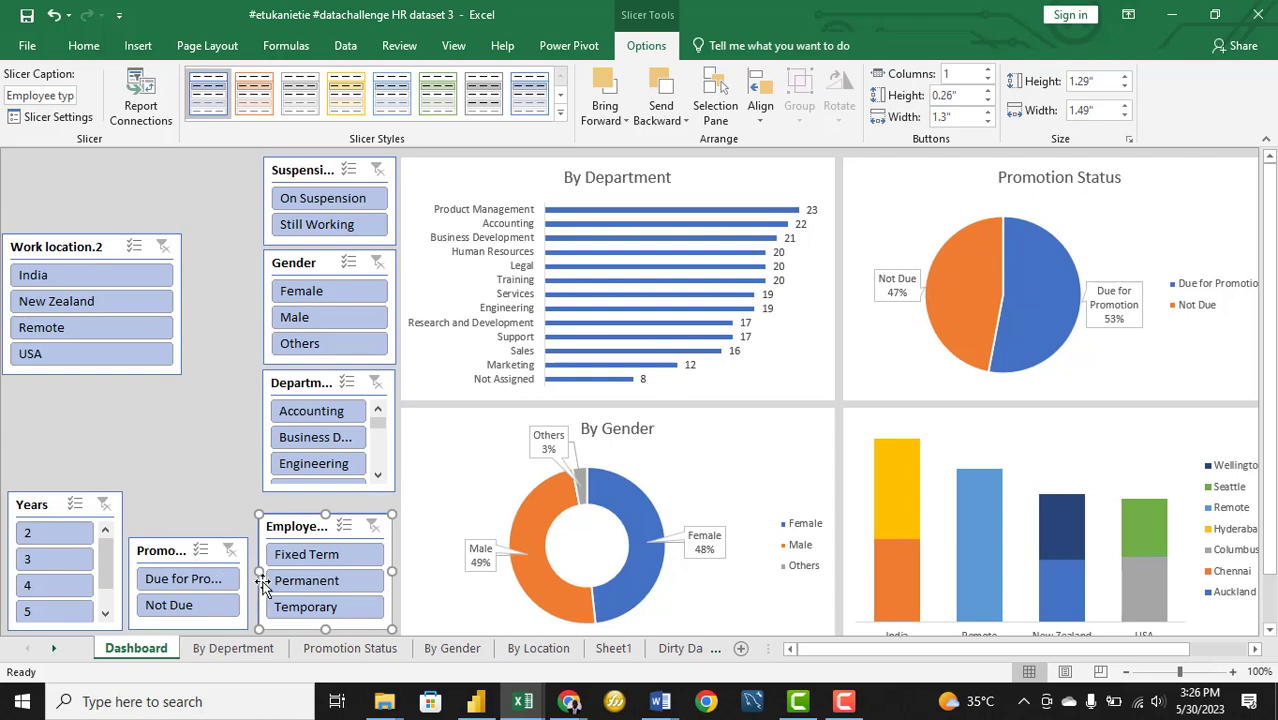
click(246, 588)
drag(249, 580, 255, 583)
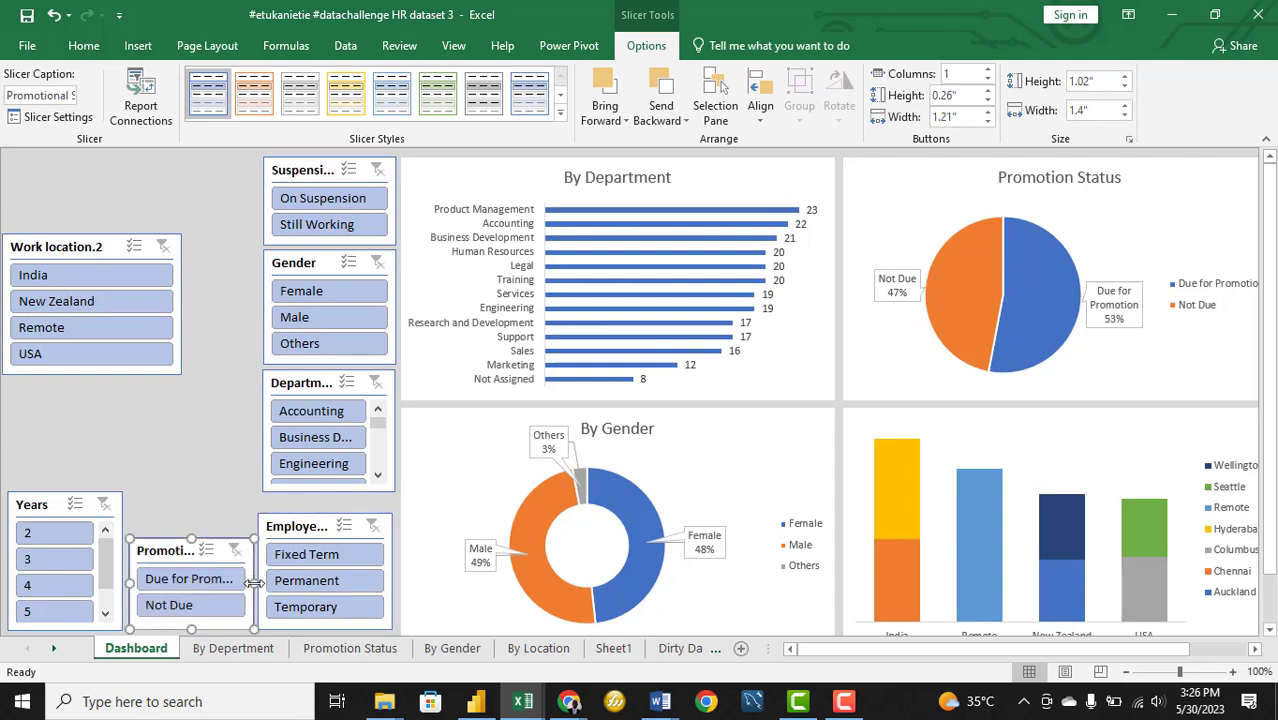
click(184, 511)
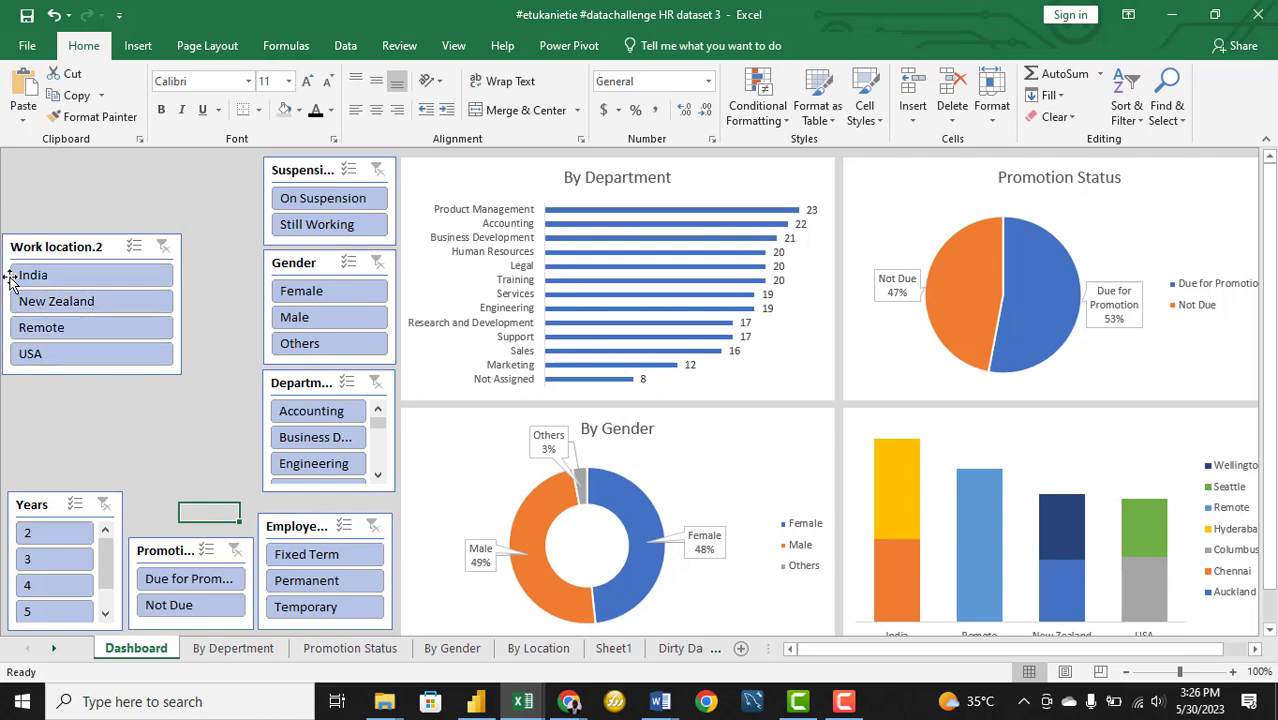
Resize the Work location.2 slicer to about 1.4" wide and place it directly above Promotional Status
click(25, 246)
drag(182, 303, 121, 304)
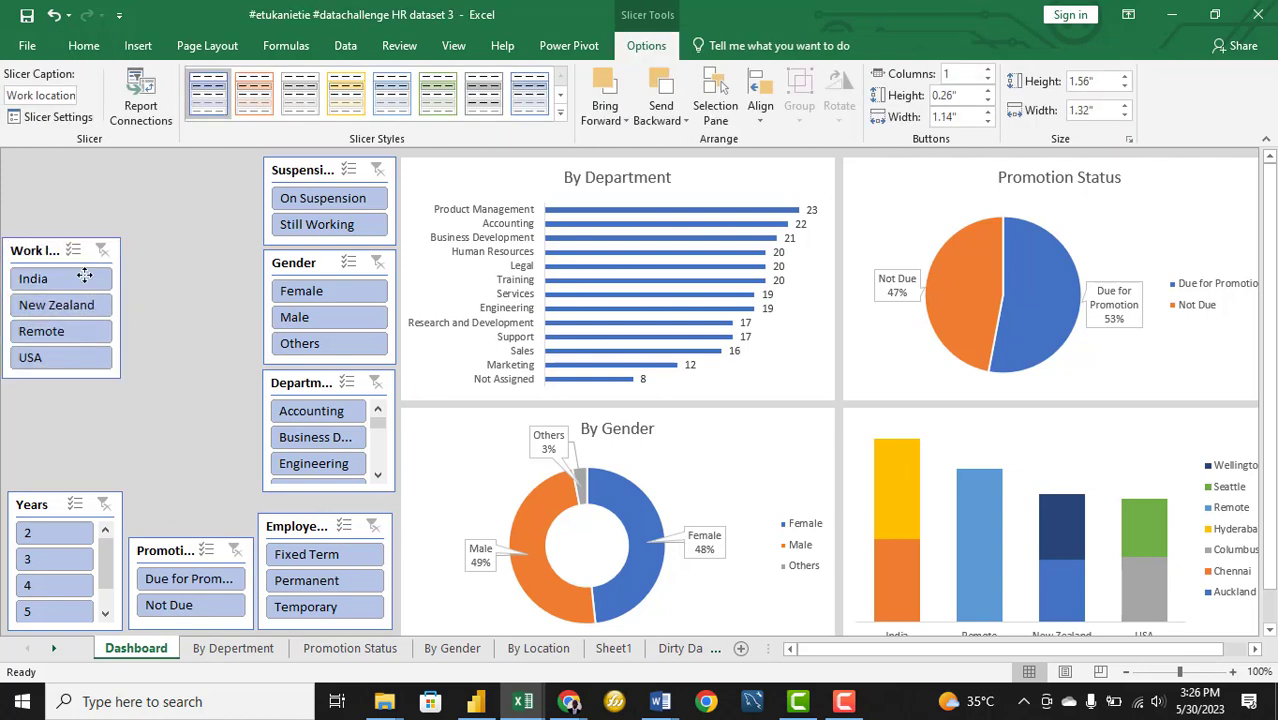
drag(53, 250, 175, 398)
drag(130, 457, 124, 457)
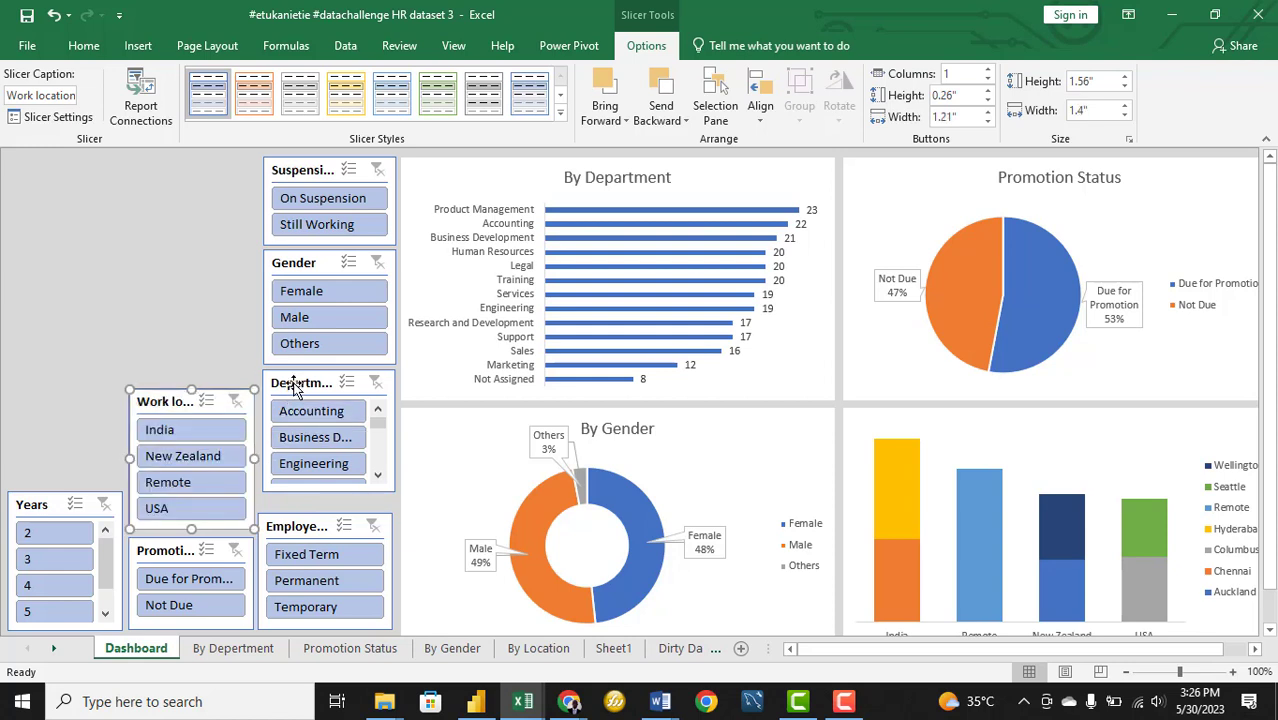
Lengthen the Department slicer down towards Employee type, and nudge Employee type, Work location.2 and Promotional Status into tighter alignment
drag(292, 381, 295, 383)
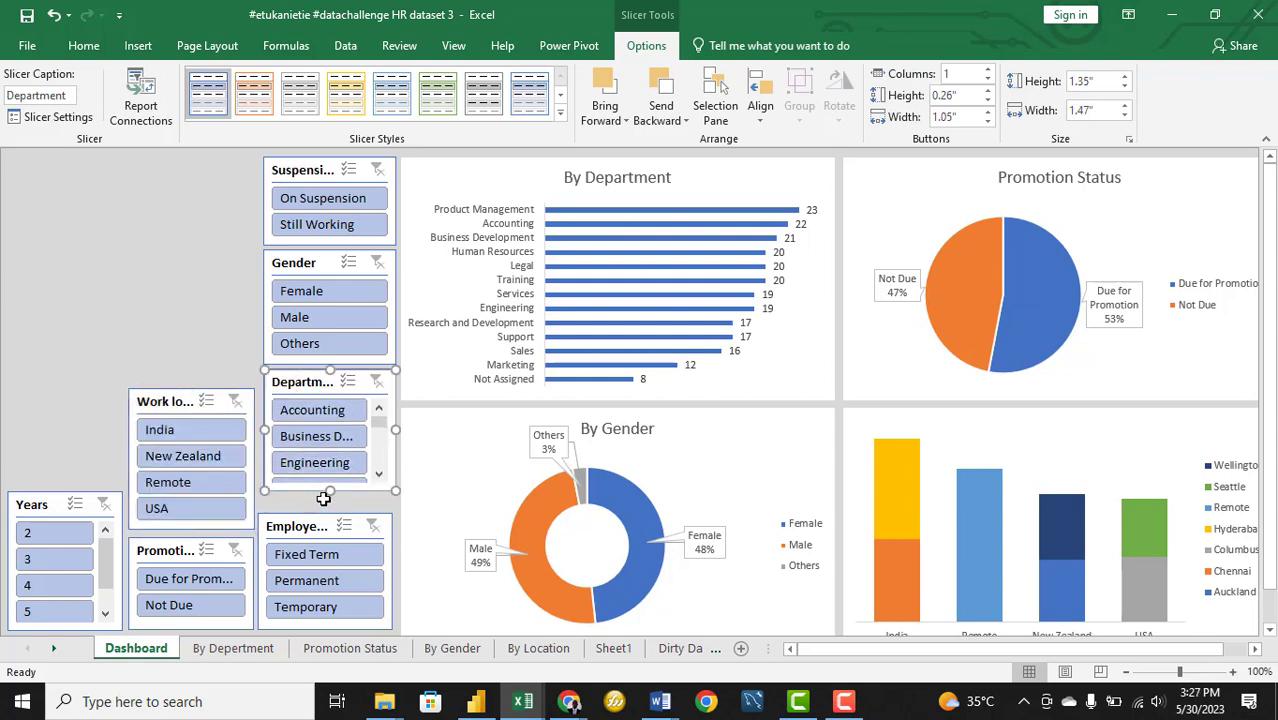
drag(328, 491, 279, 531)
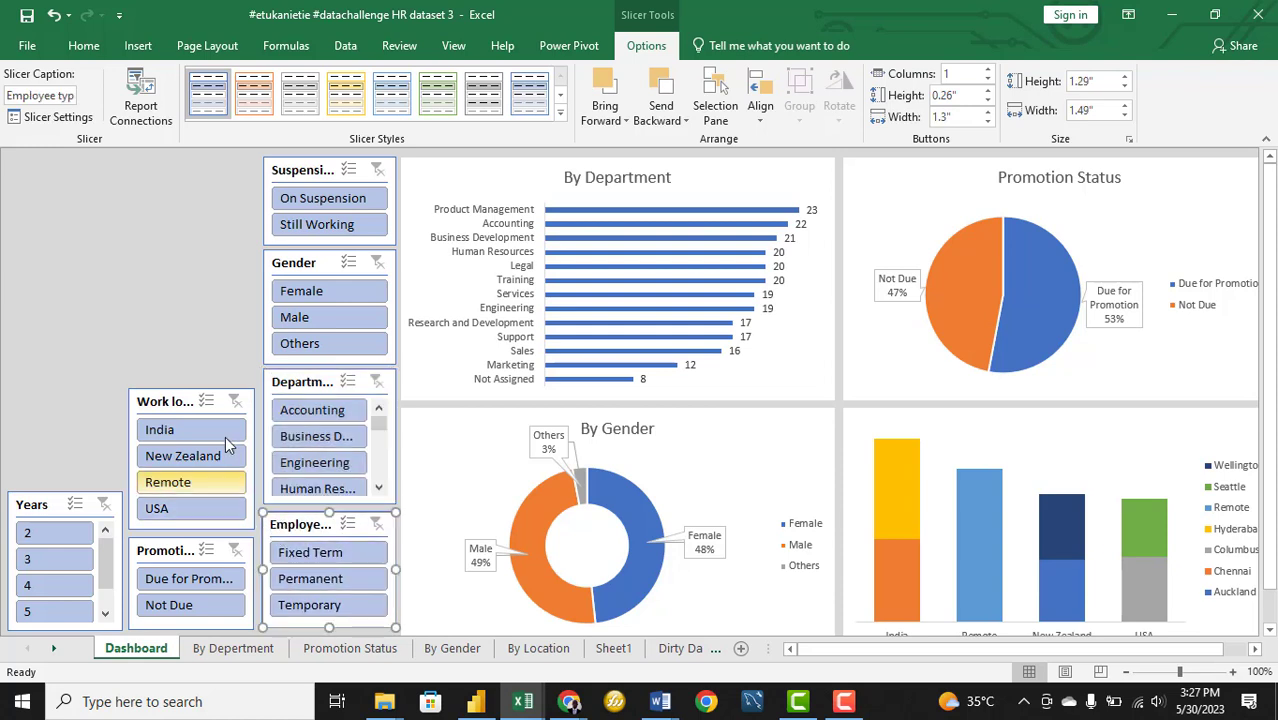
click(190, 400)
drag(190, 400, 191, 398)
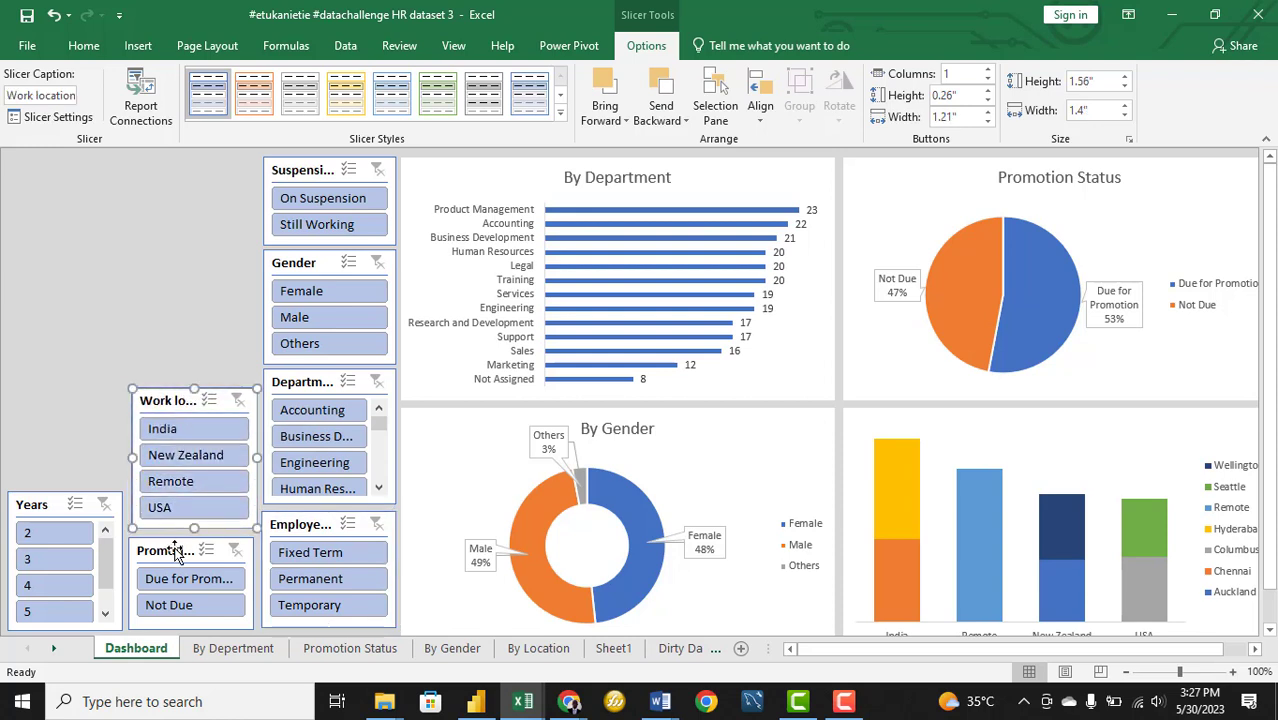
drag(174, 548, 178, 544)
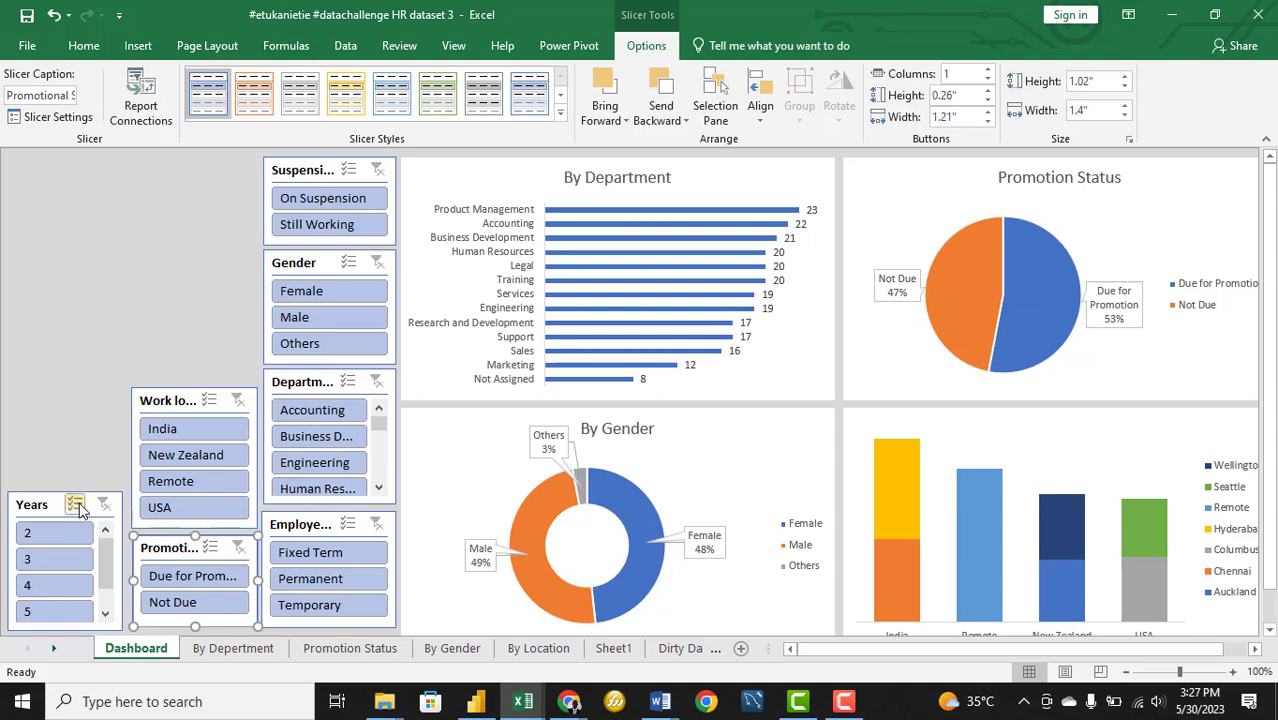
Try the Years slicer above Work location.2, widen it to about 1.37", and return it to the left of Promotional Status
drag(90, 493, 188, 254)
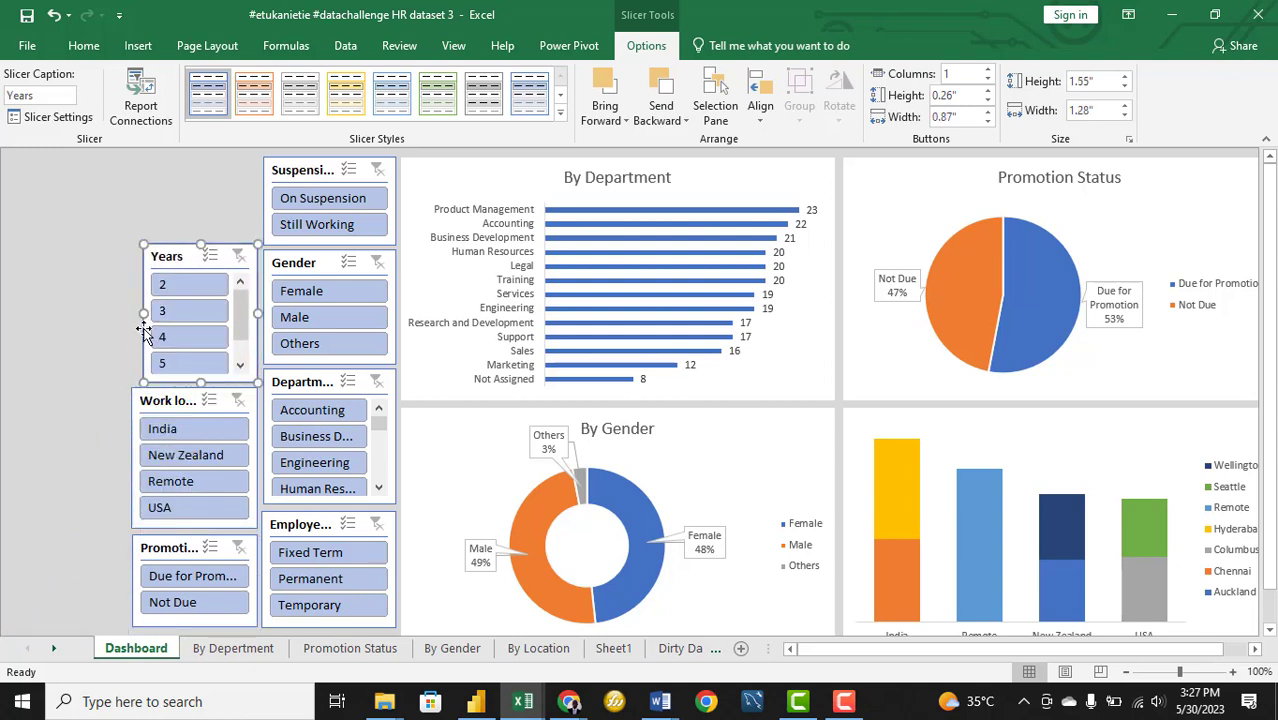
drag(141, 312, 134, 313)
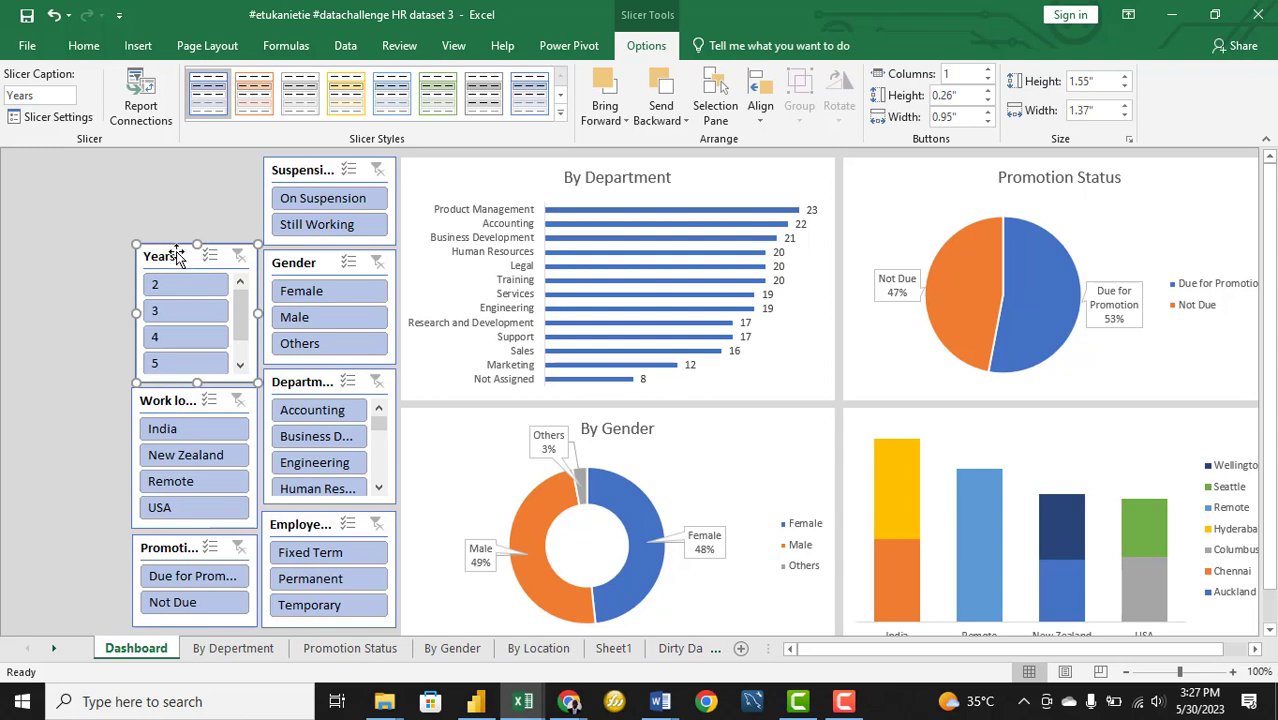
drag(176, 253, 46, 499)
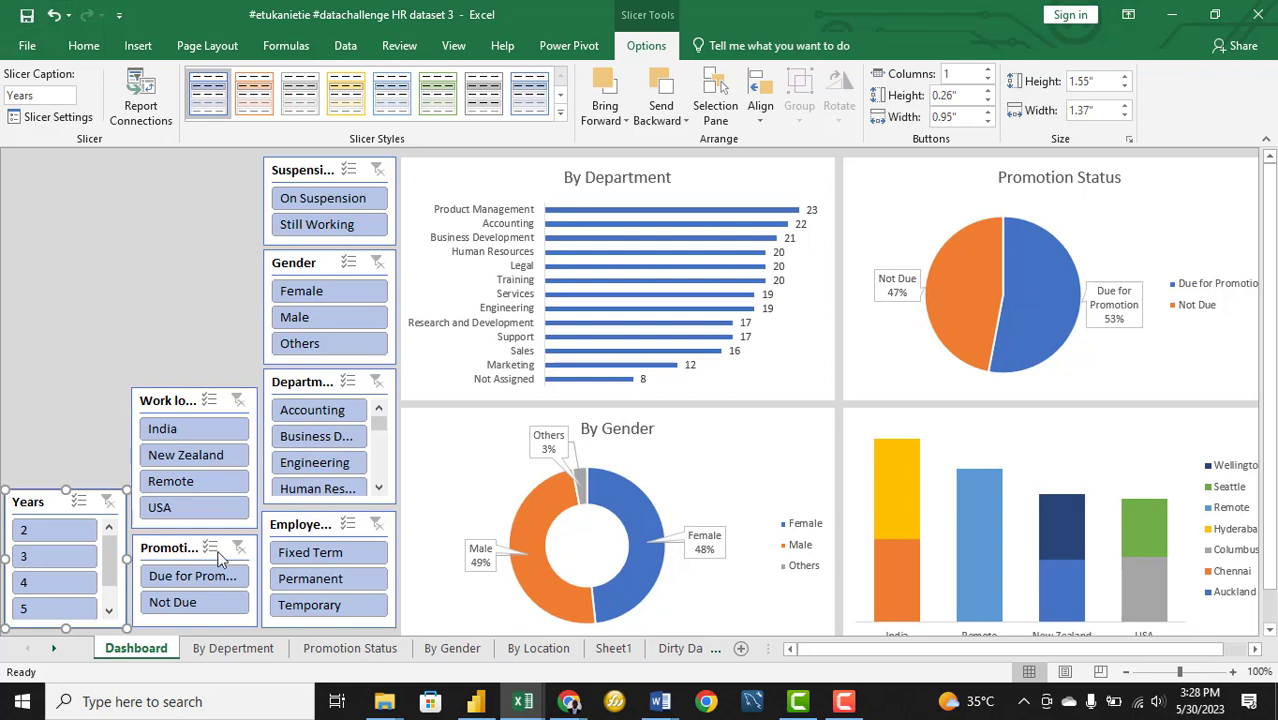
Replace Department with Work location.2 below the Gender slicer, widen it to about 1.47", and space it evenly above a slightly lowered Employee type
drag(398, 424, 324, 379)
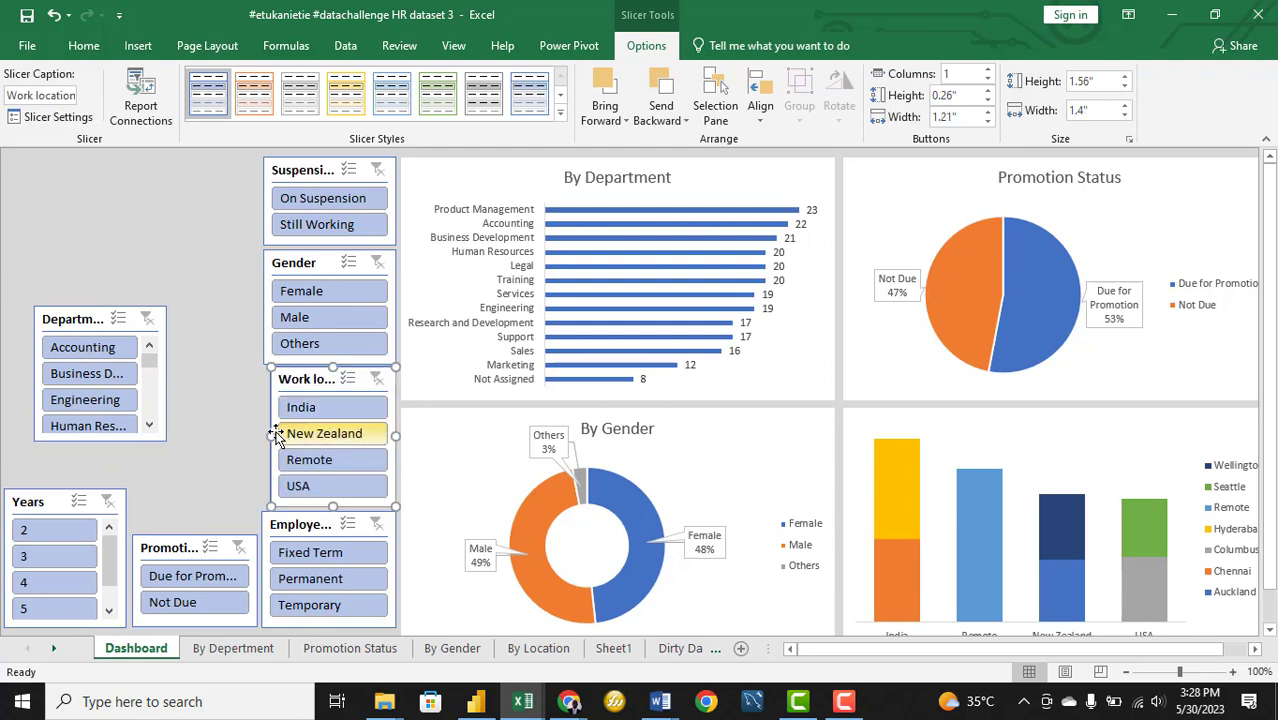
drag(268, 432, 262, 434)
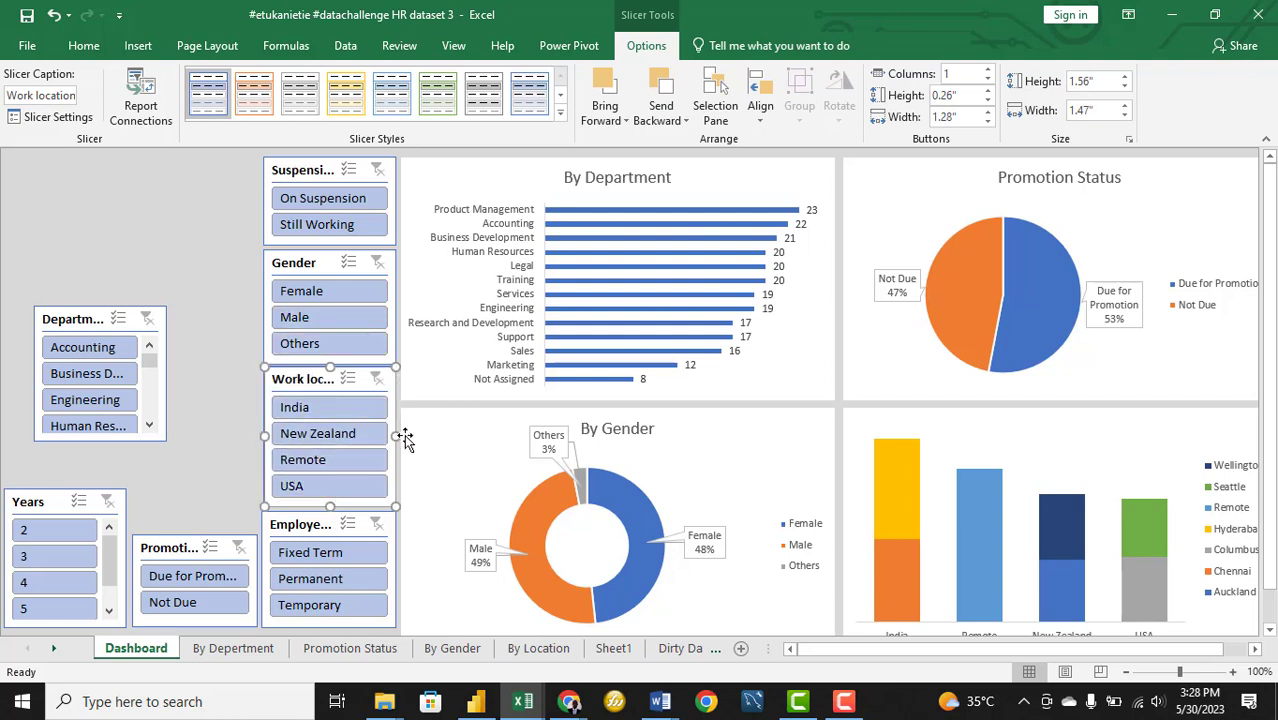
click(325, 528)
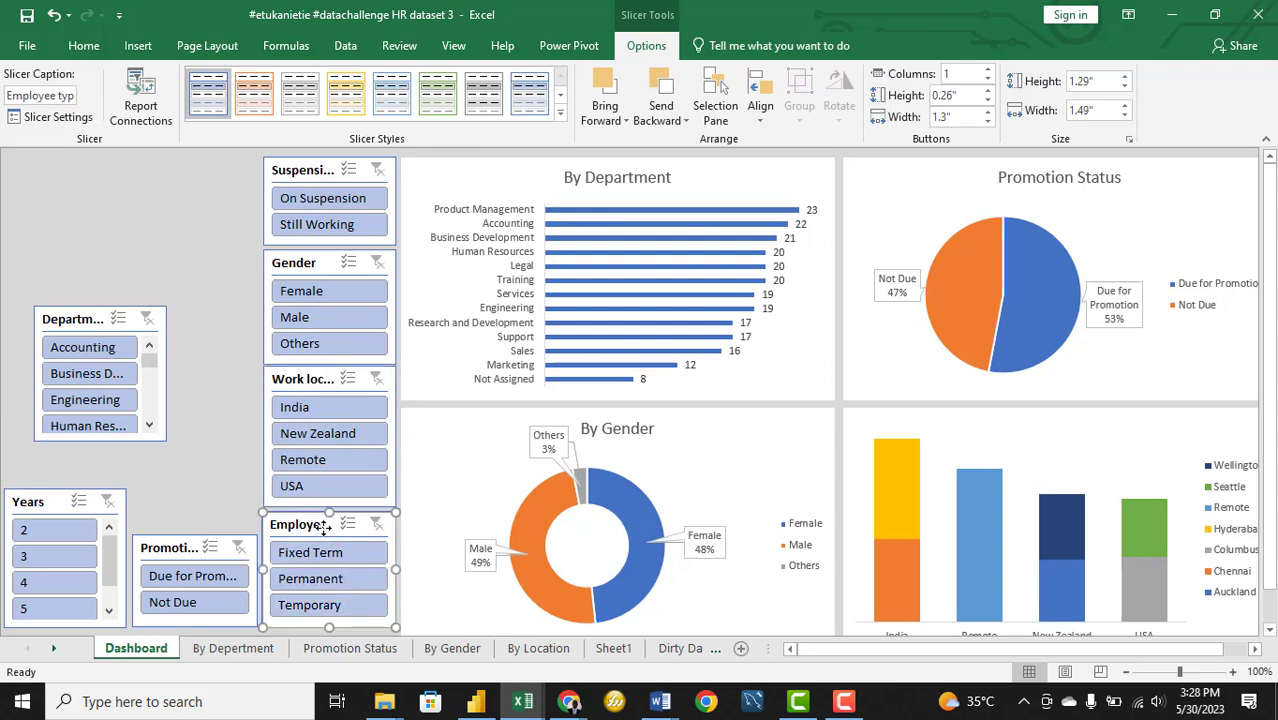
drag(325, 528, 326, 533)
click(330, 378)
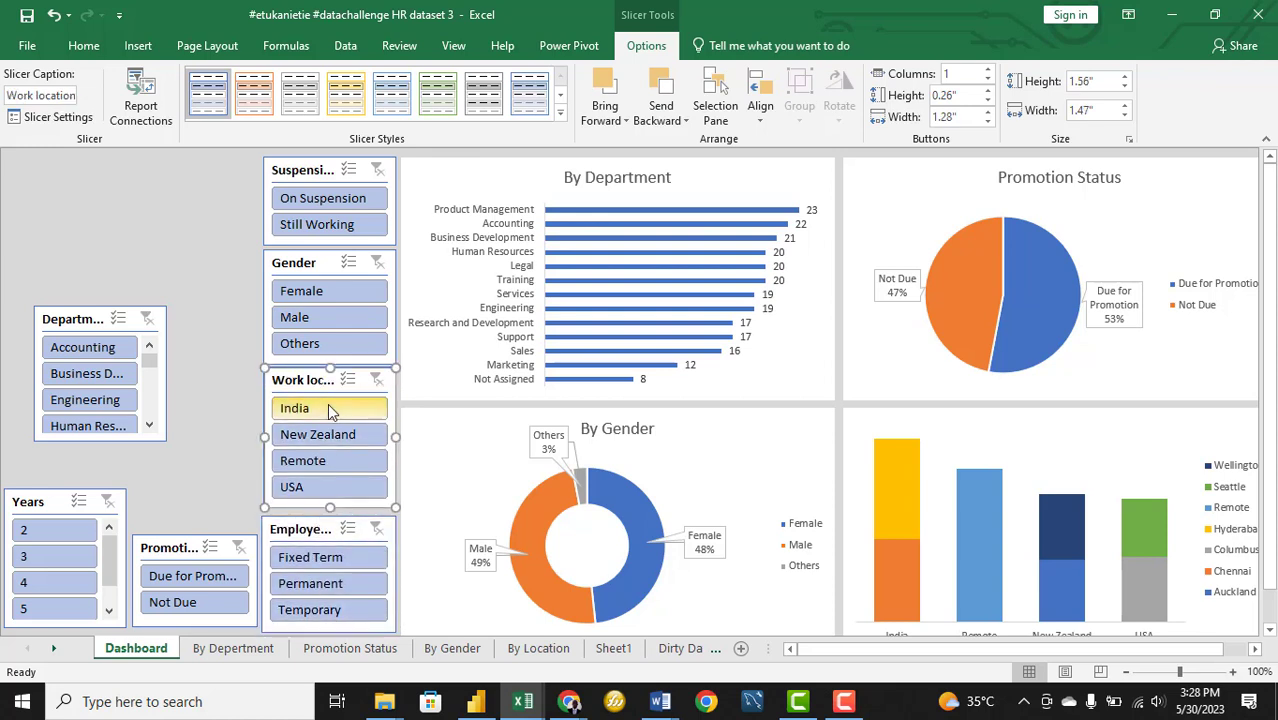
drag(327, 403, 328, 406)
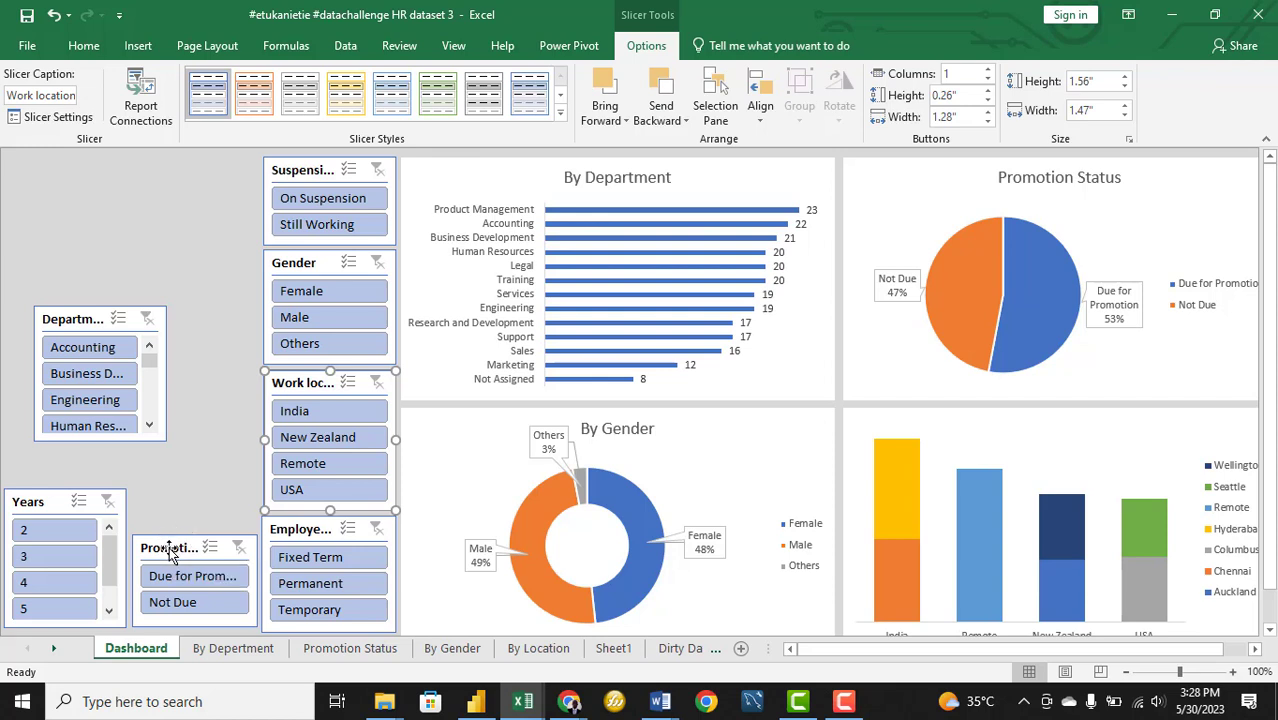
Place Promotional Status above Years and Department beside them, then resize Department to about 2.7" high and 1.45" wide
drag(176, 548, 47, 402)
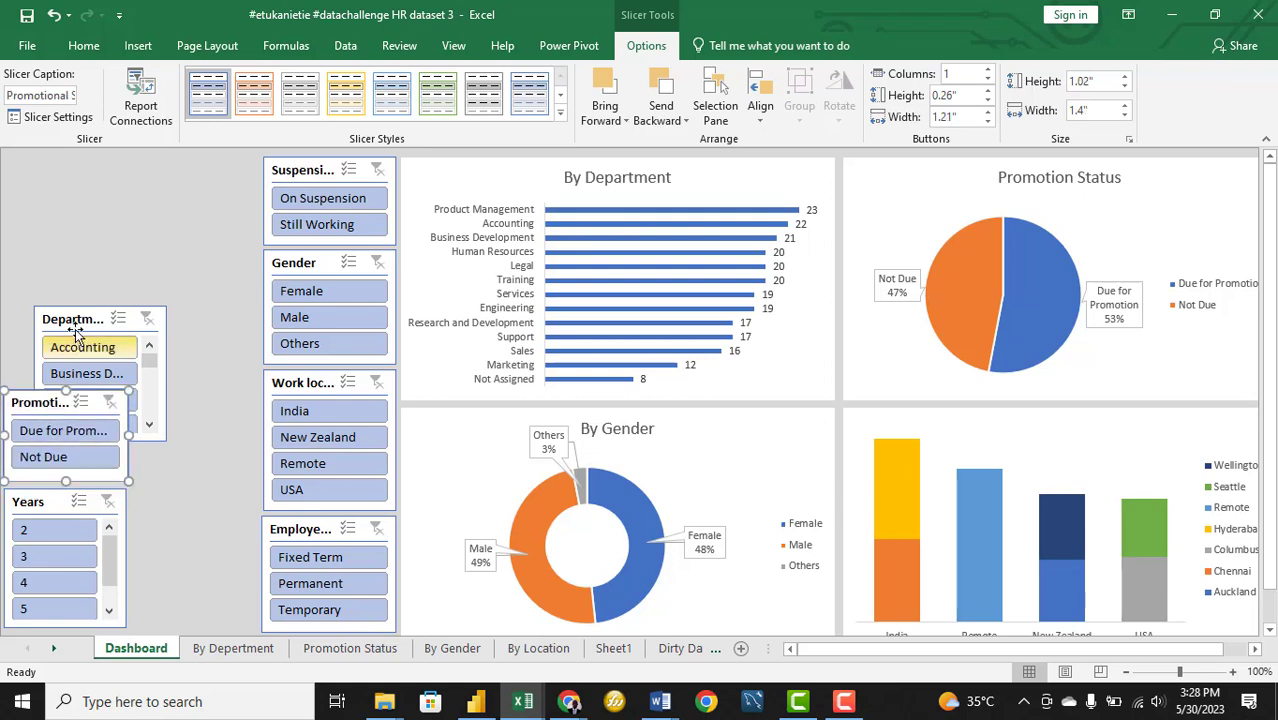
drag(161, 348, 171, 512)
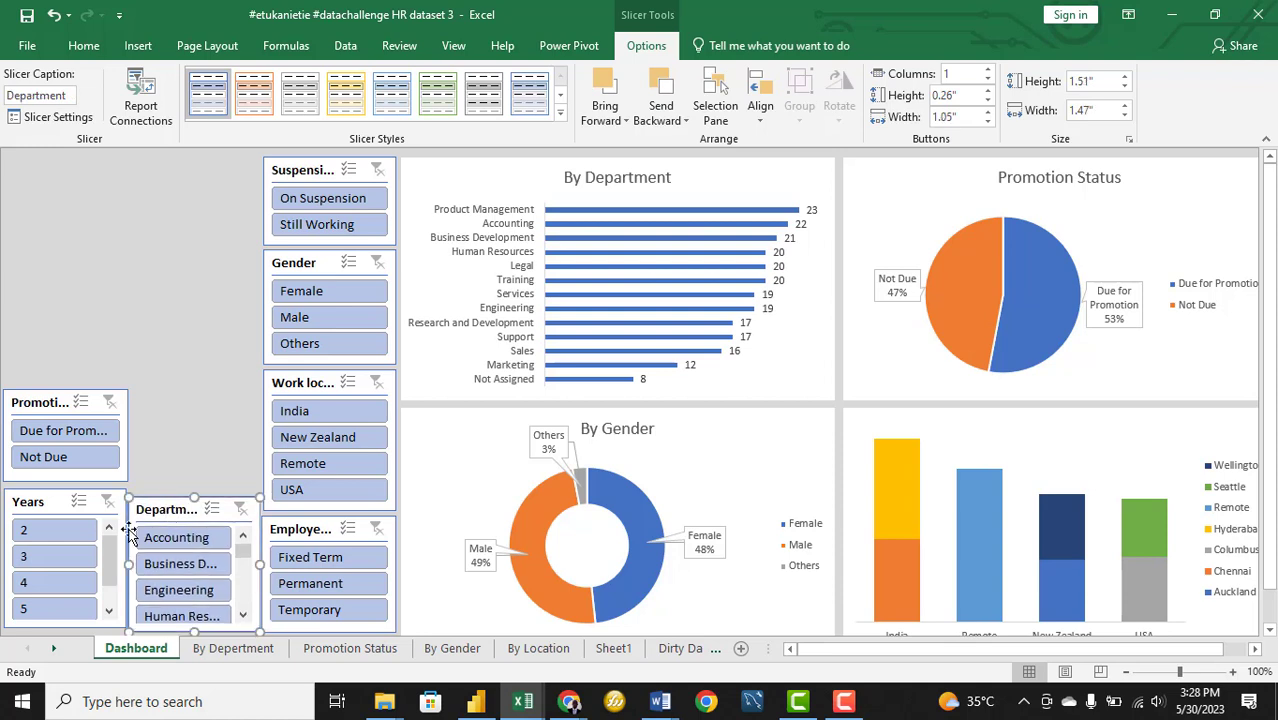
drag(127, 564, 131, 565)
drag(194, 497, 200, 390)
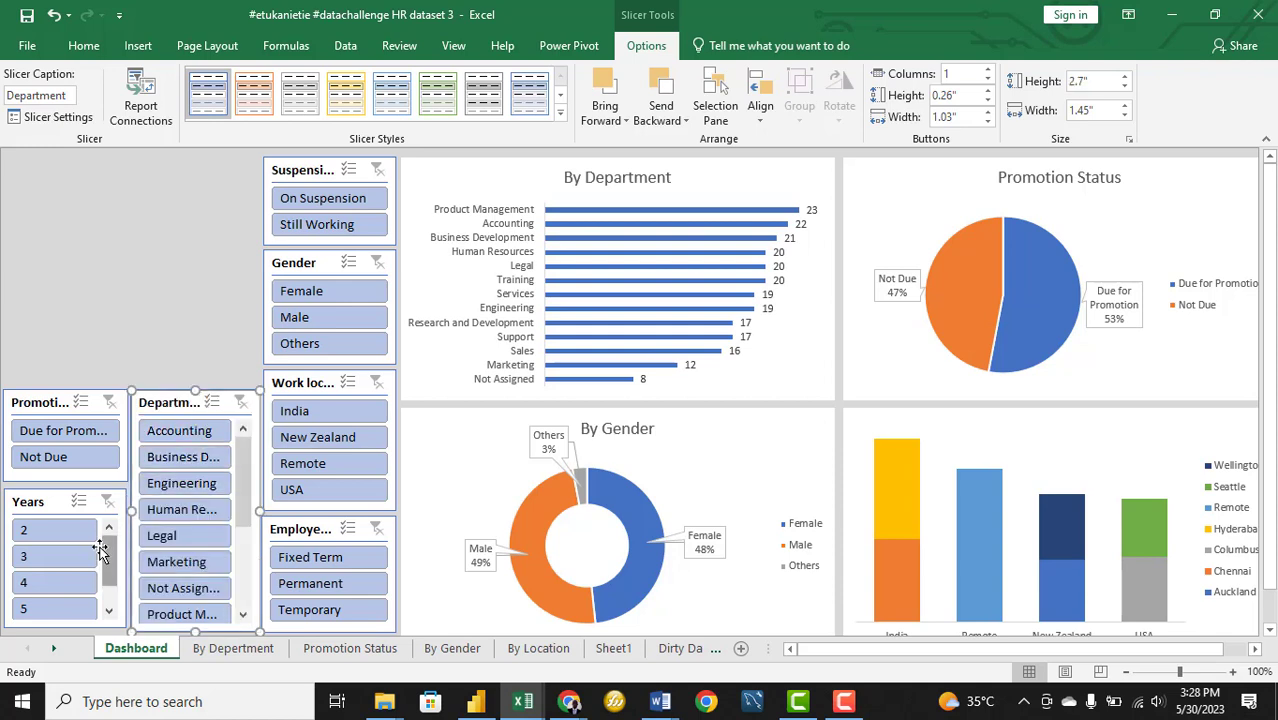
Raise the Years slicer closer to Promotional Status and enlarge it to about 1.64" high and 1.38" wide
drag(48, 500, 48, 497)
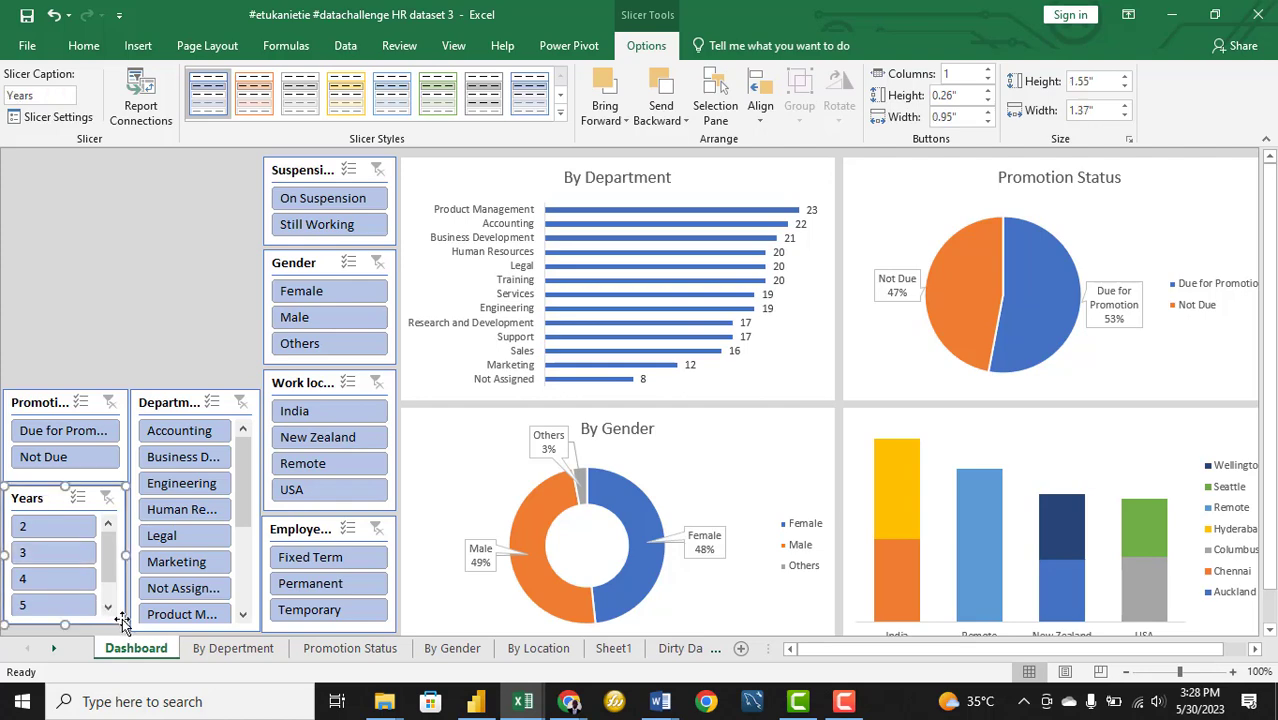
scroll(122, 612, down, 2)
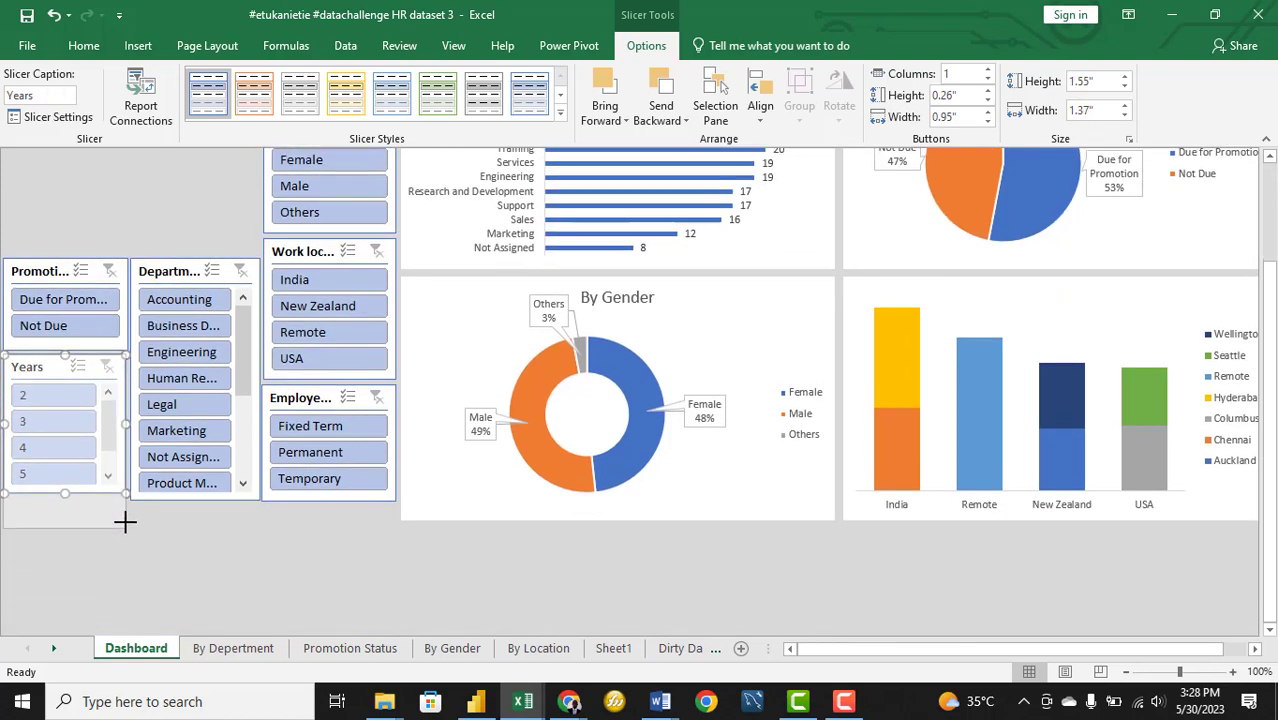
drag(124, 504, 126, 500)
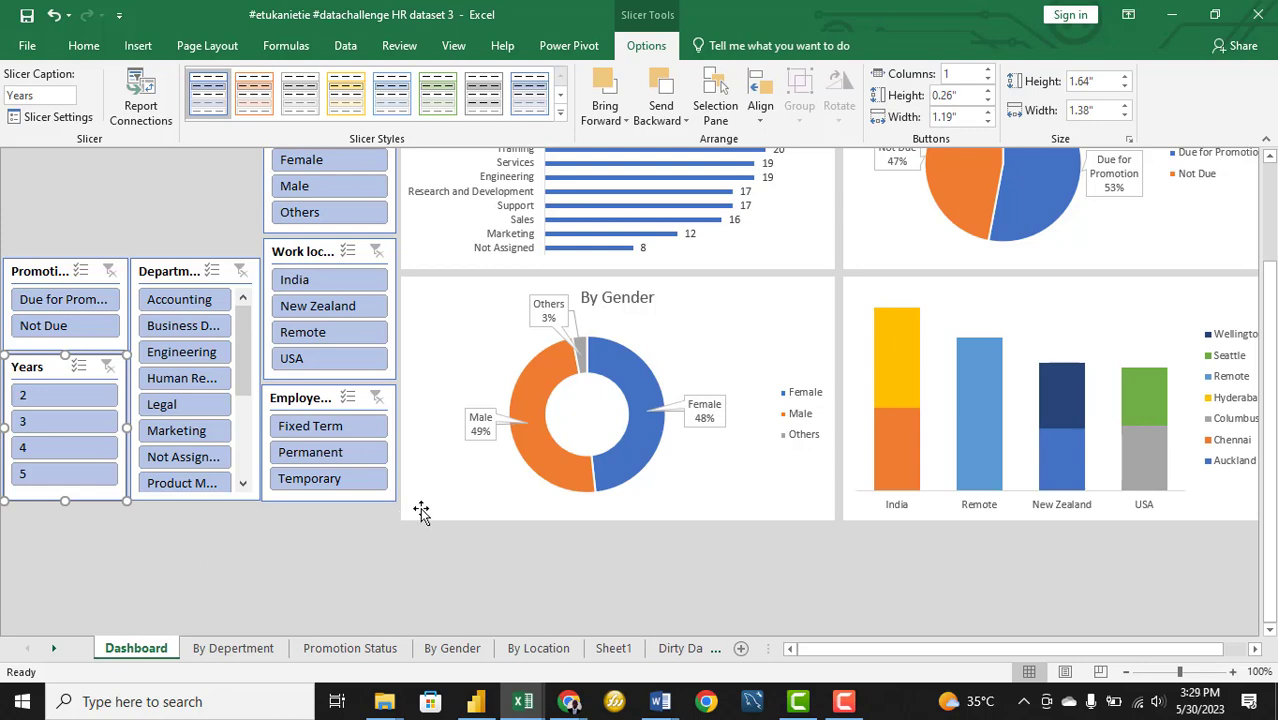
click(490, 590)
Test the Suspension Status slicer by filtering on On Suspension and Still Working, and clear its filter
scroll(485, 580, up, 2)
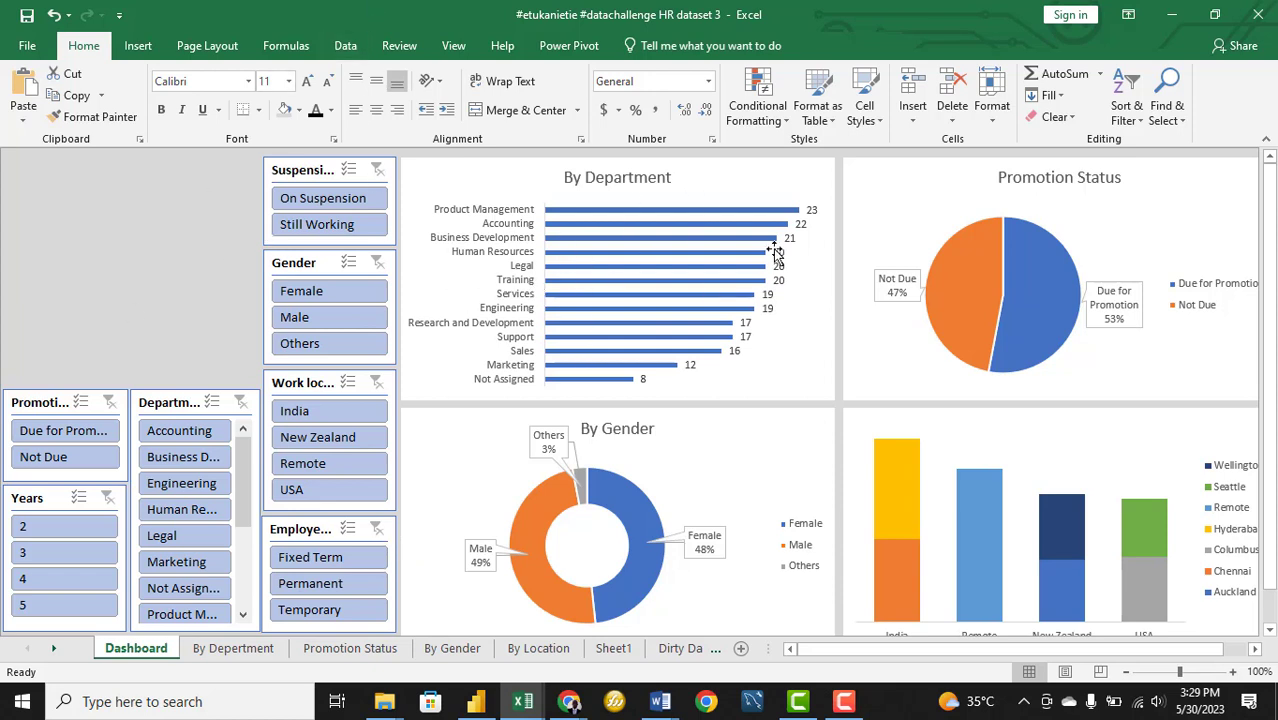
click(337, 202)
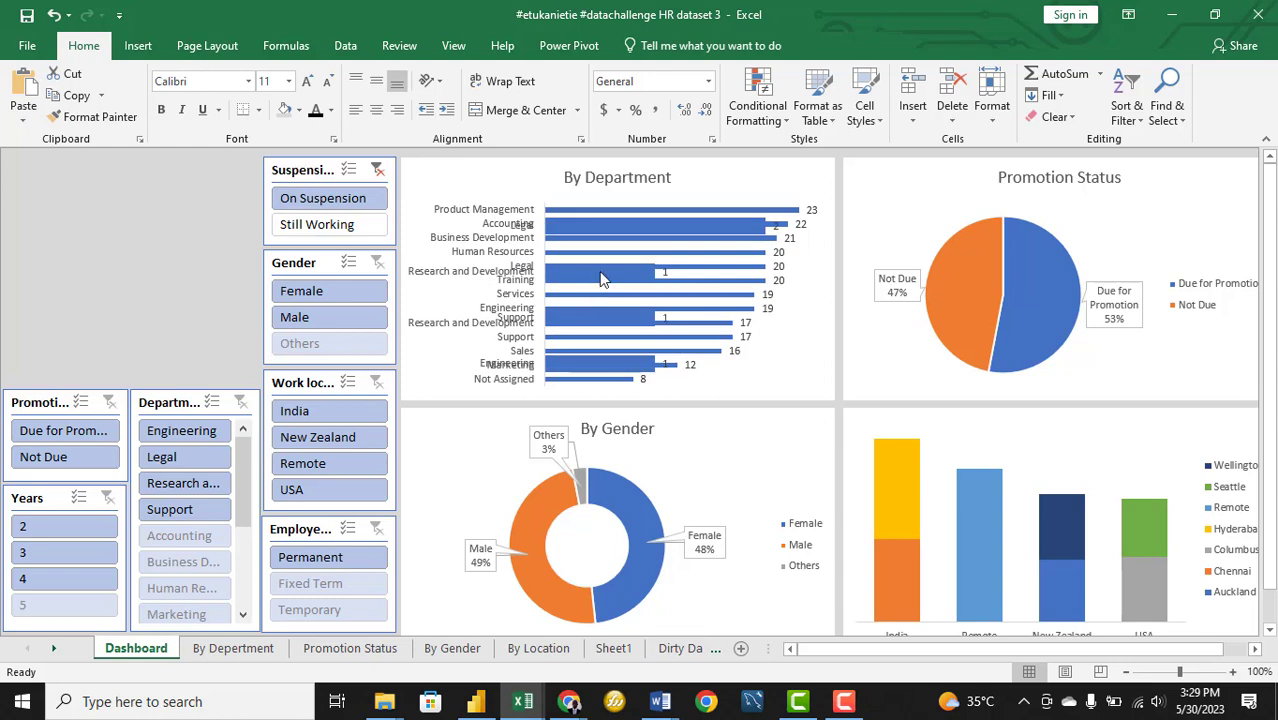
click(335, 227)
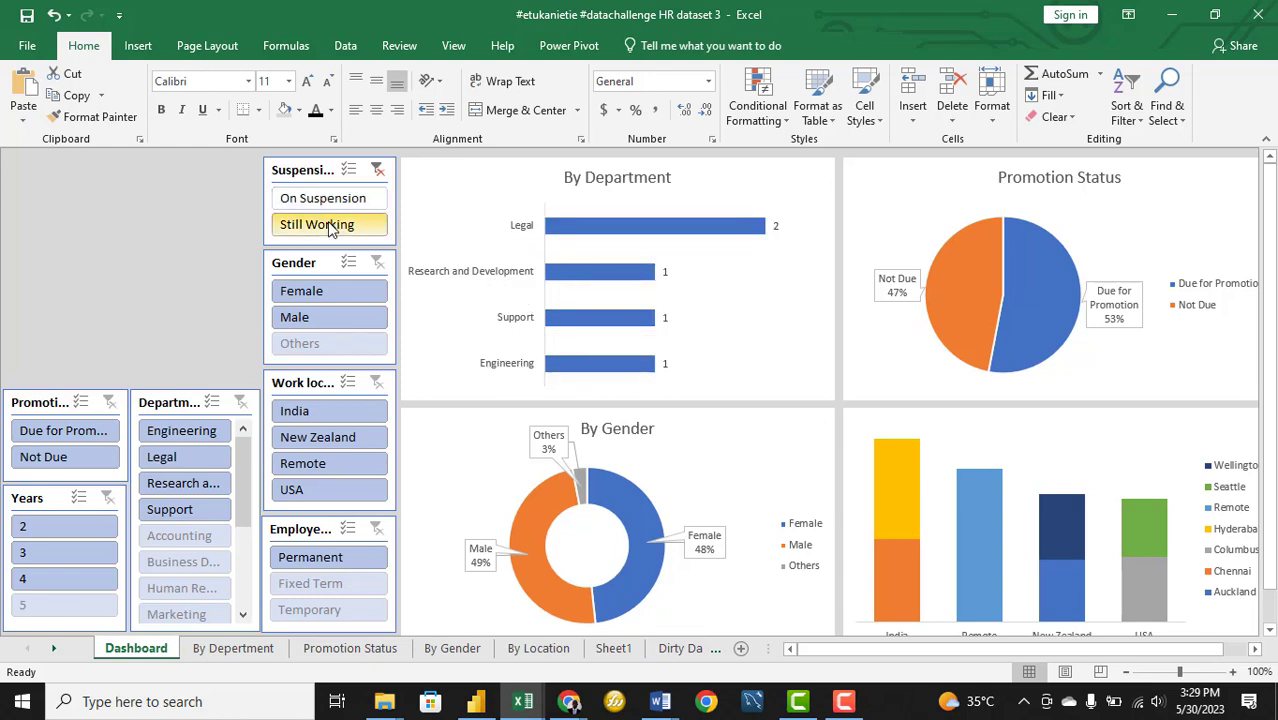
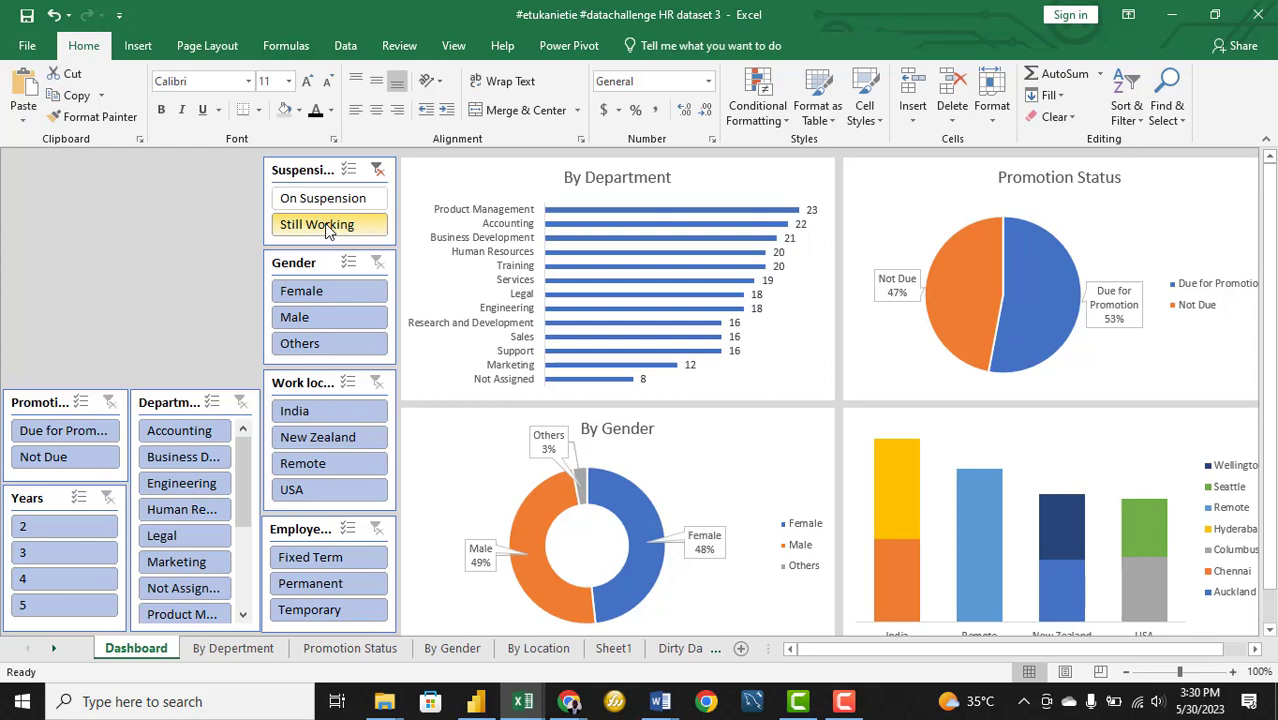
click(377, 170)
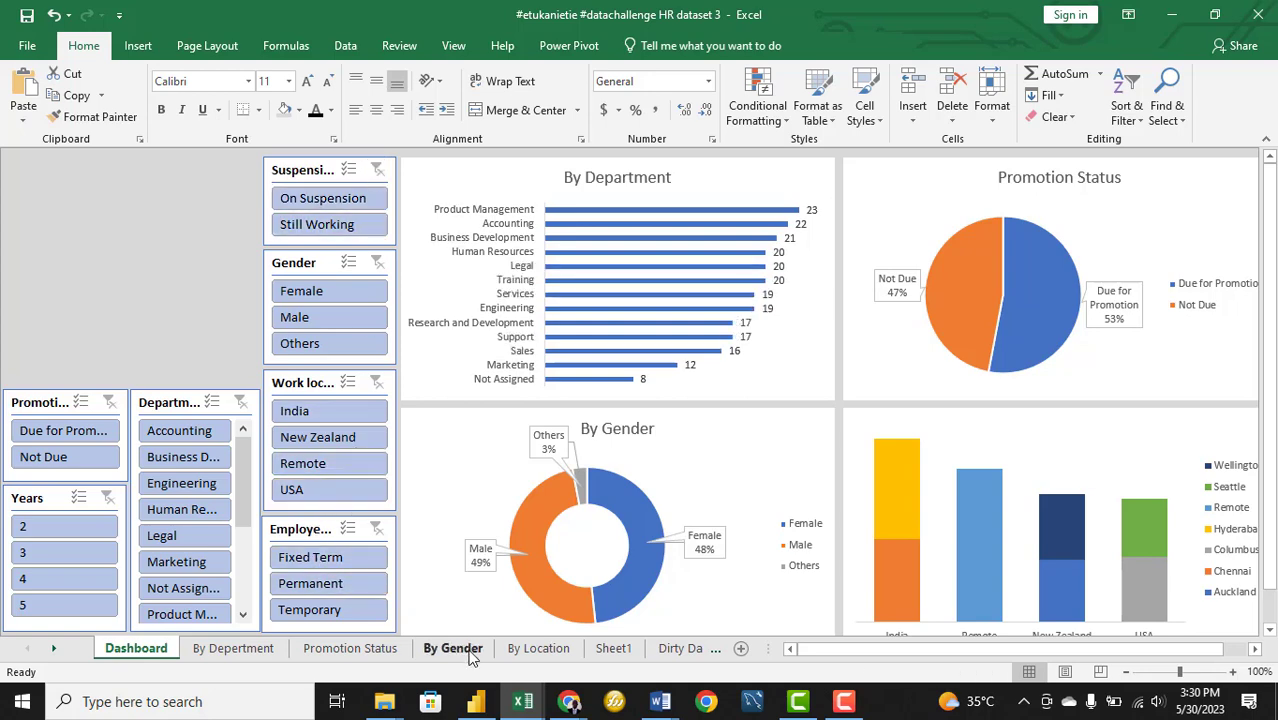
mouse_move(562, 706)
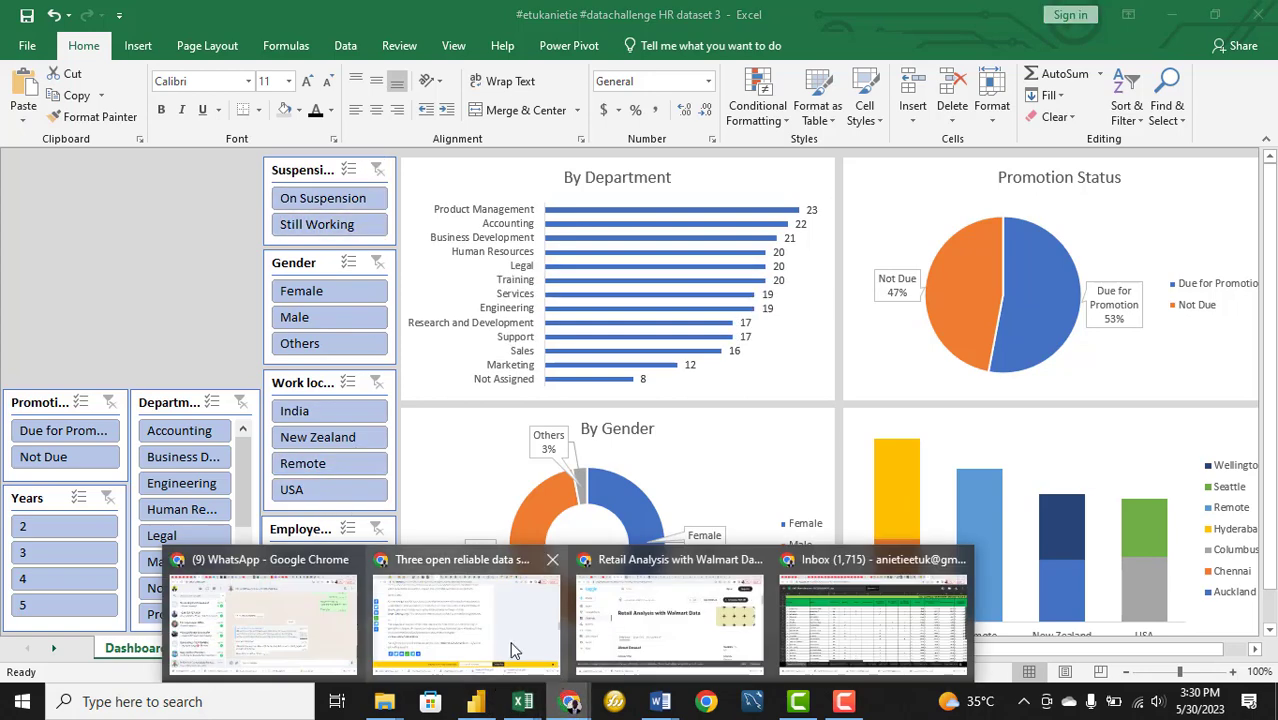
click(334, 614)
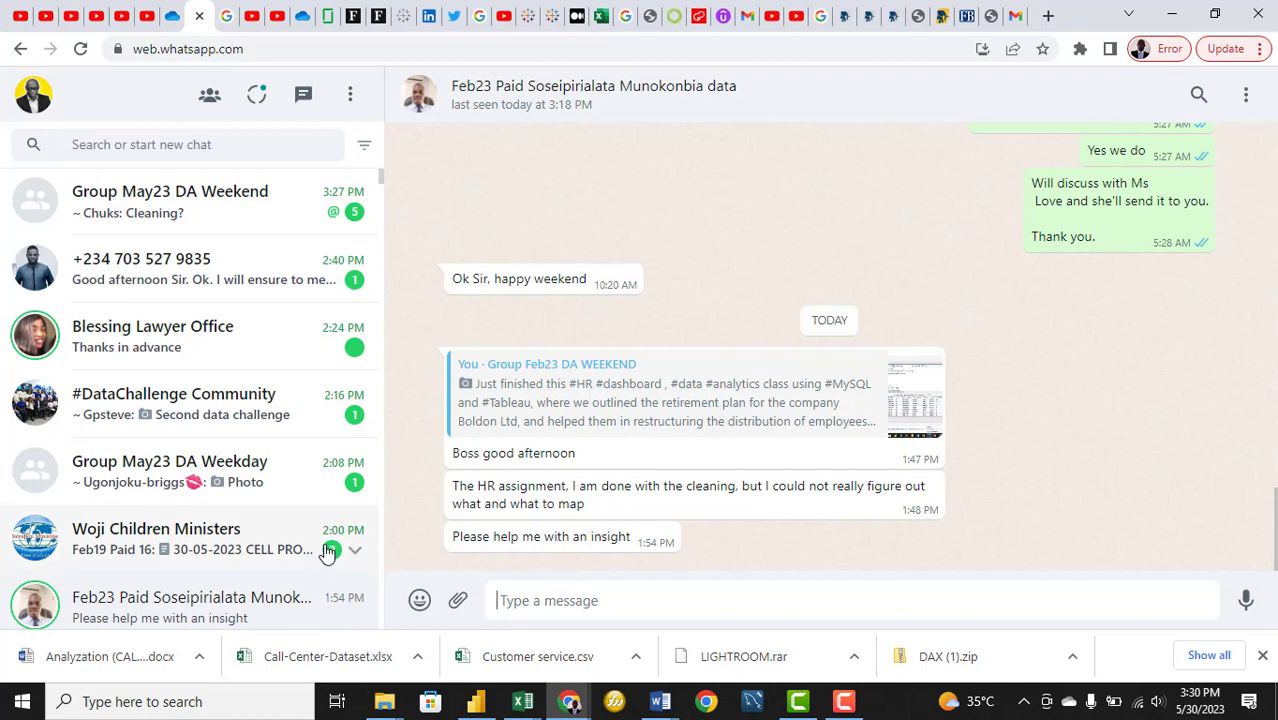
mouse_move(530, 700)
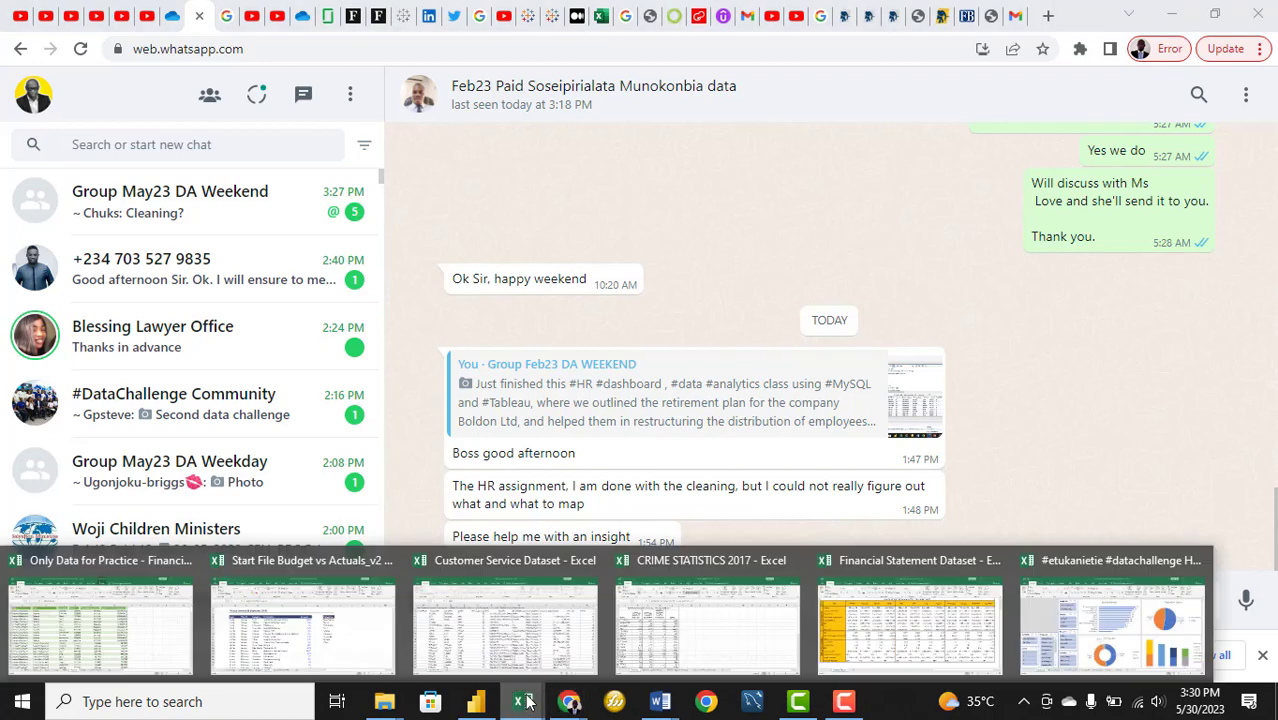
click(1092, 630)
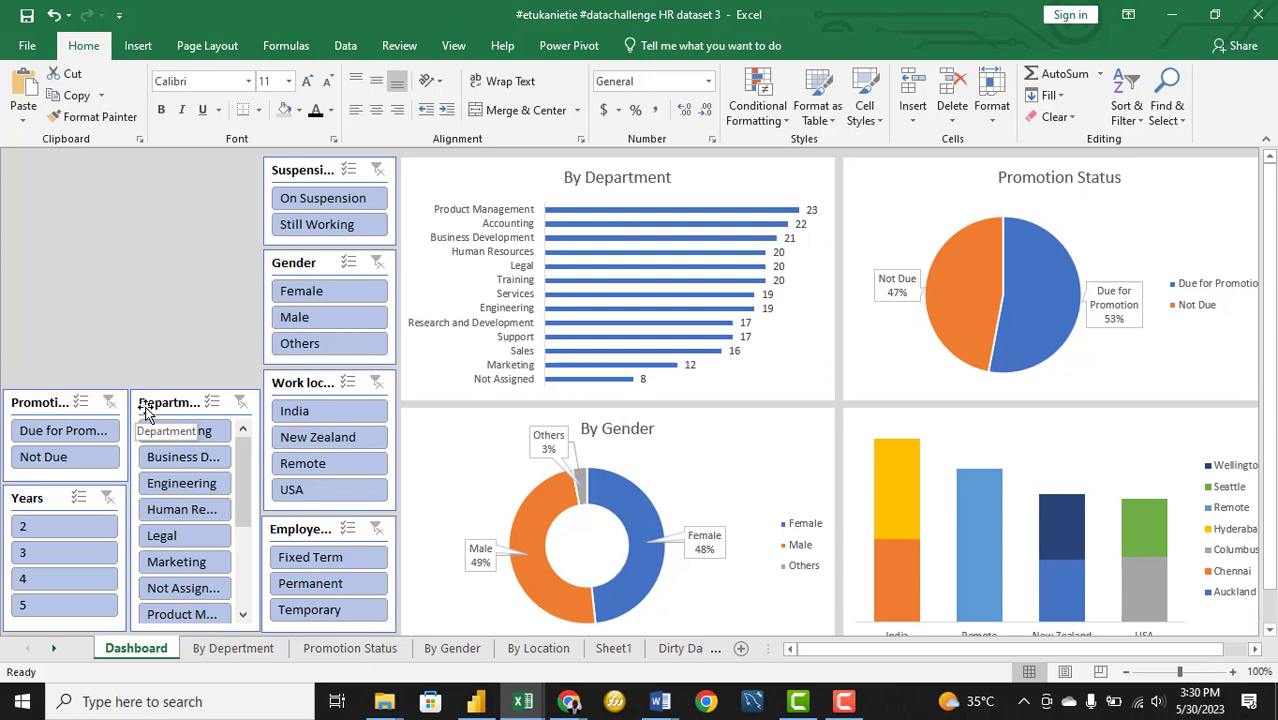
Connect the Suspension Status slicer to the By Gender, By Location and Promotion Status PivotTables as well
right_click(308, 175)
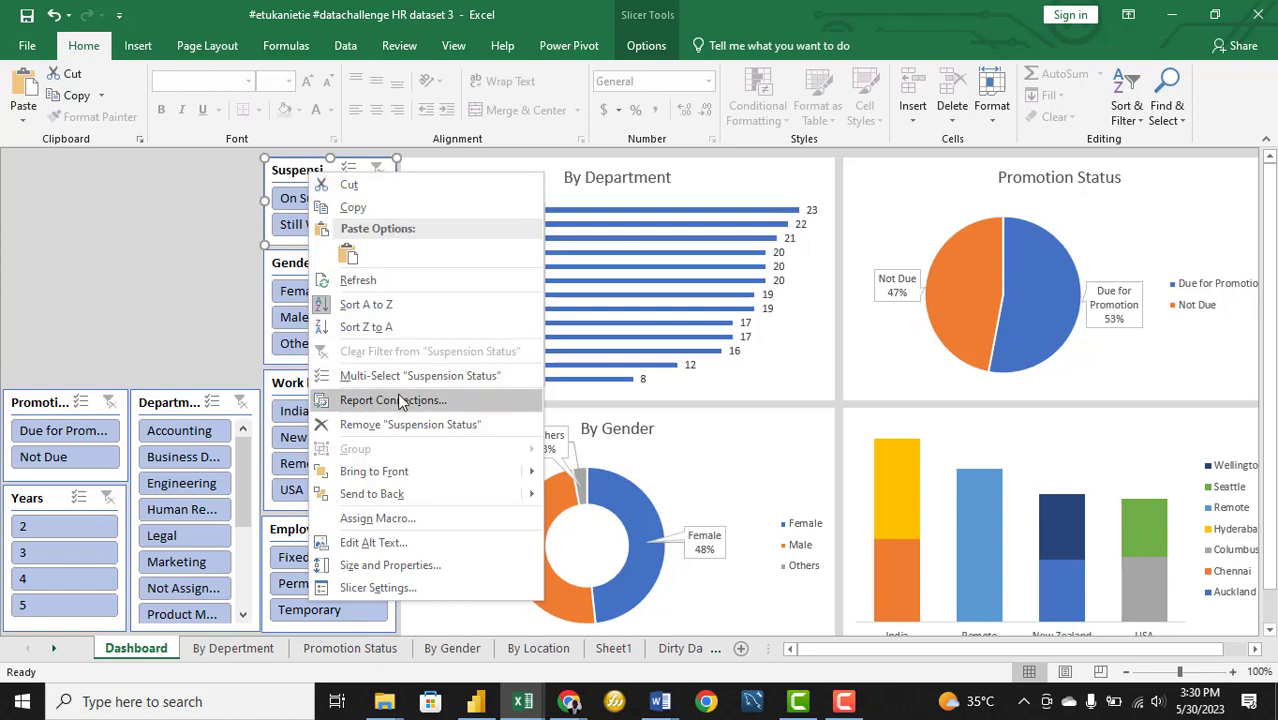
click(400, 400)
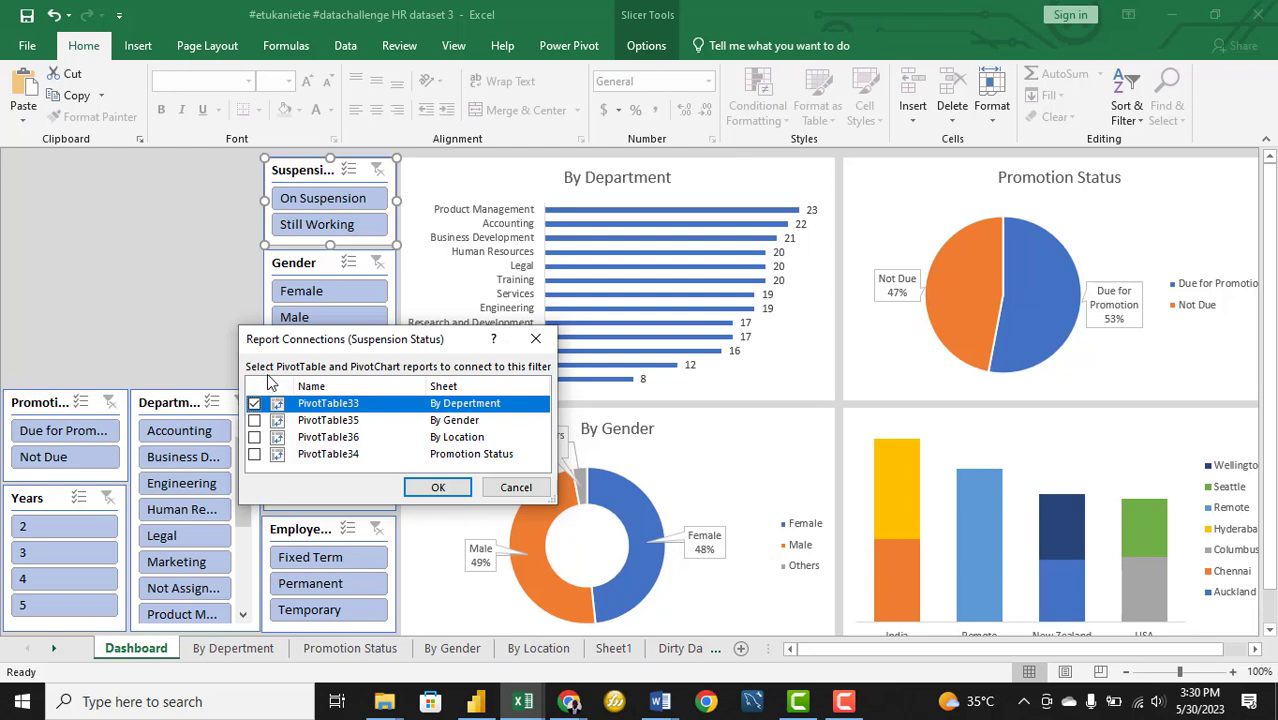
click(254, 420)
click(254, 437)
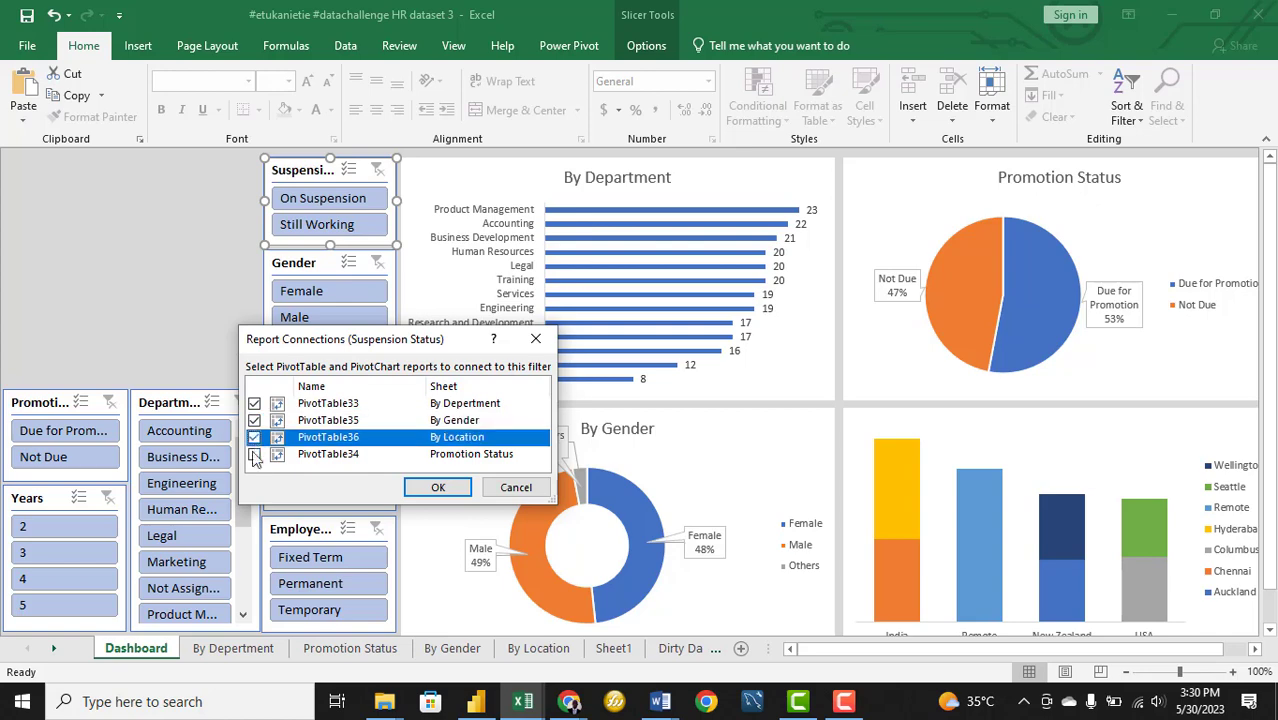
click(254, 454)
click(438, 487)
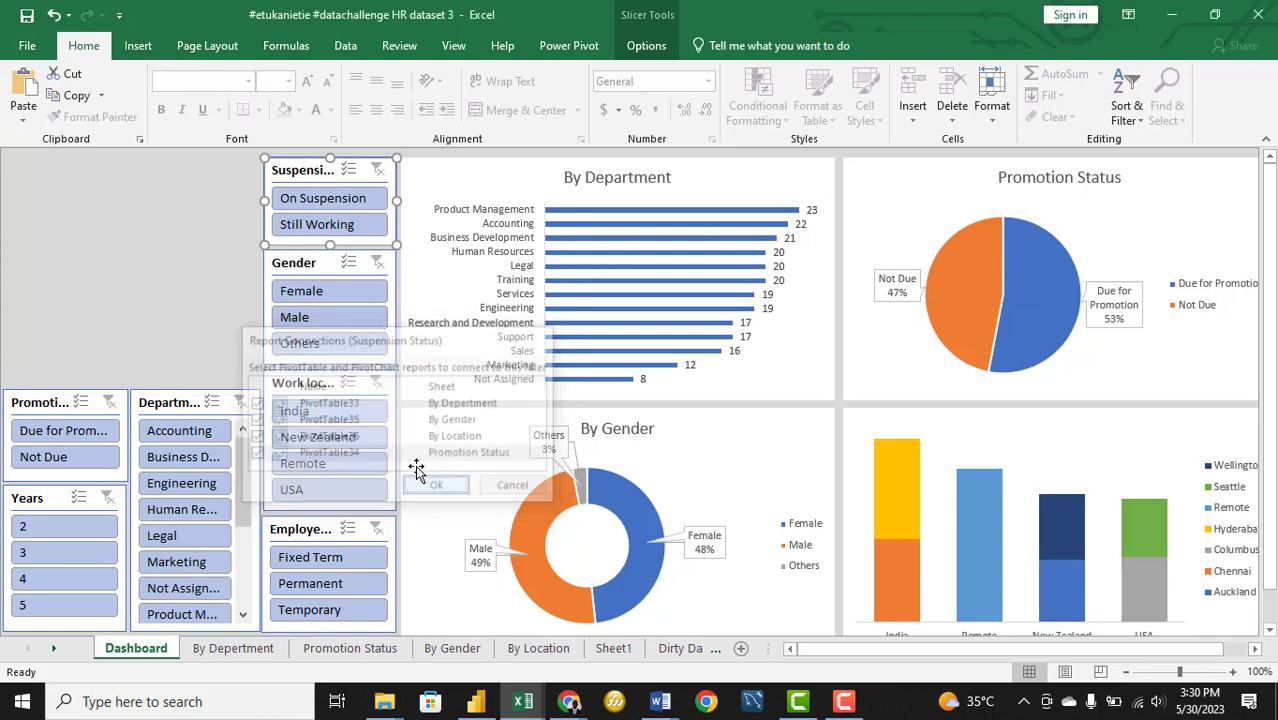
Extend the Gender slicer's report connections to the PivotTables on By Gender, By Location and Promotion Status
right_click(298, 258)
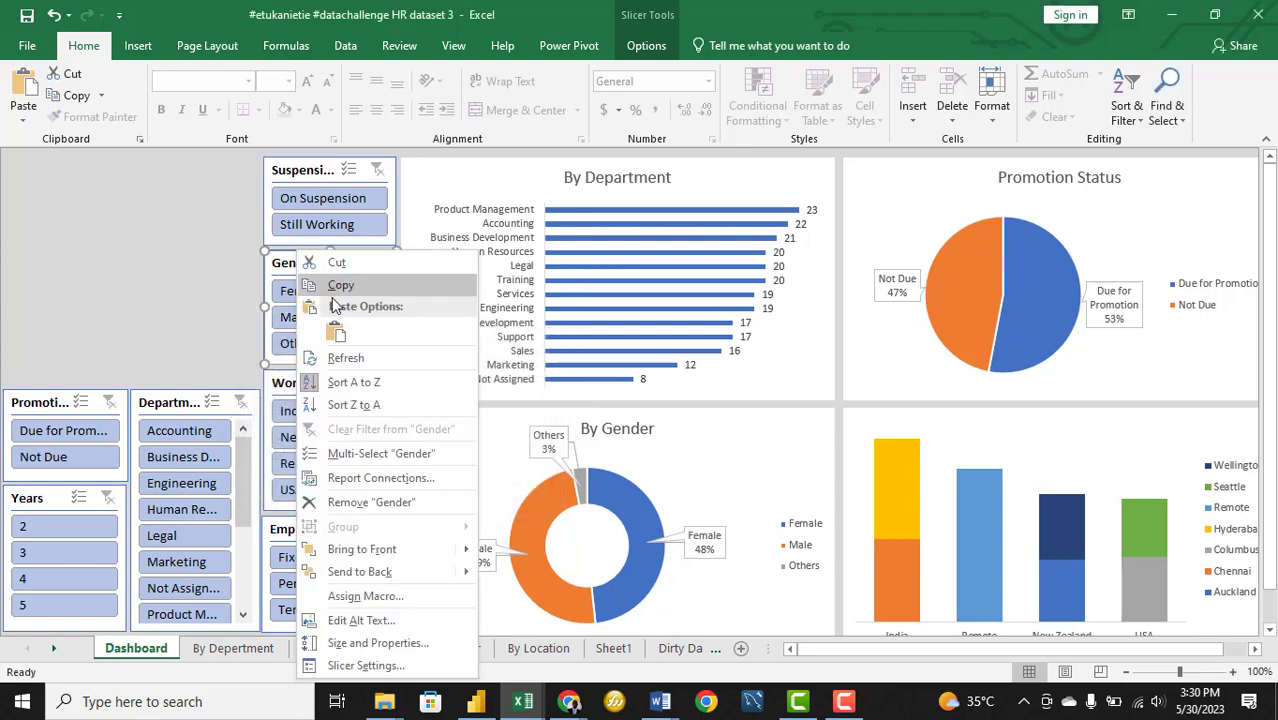
click(378, 478)
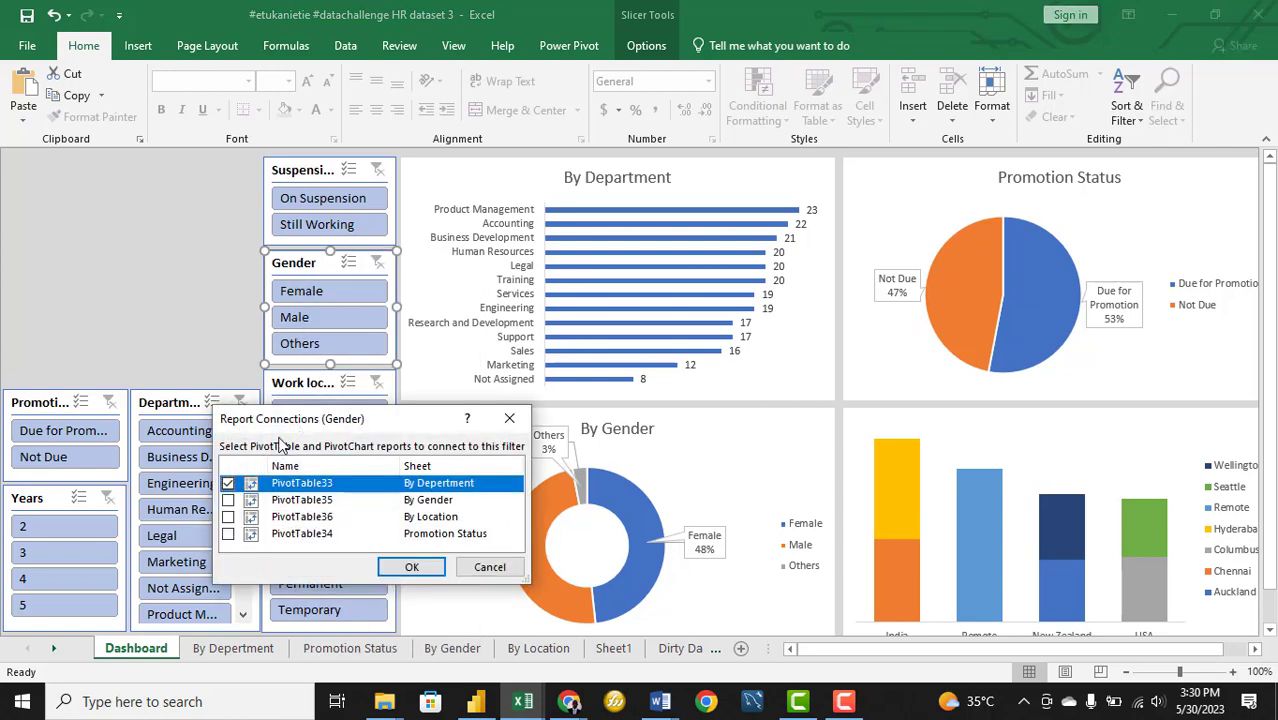
click(228, 499)
click(228, 516)
click(228, 533)
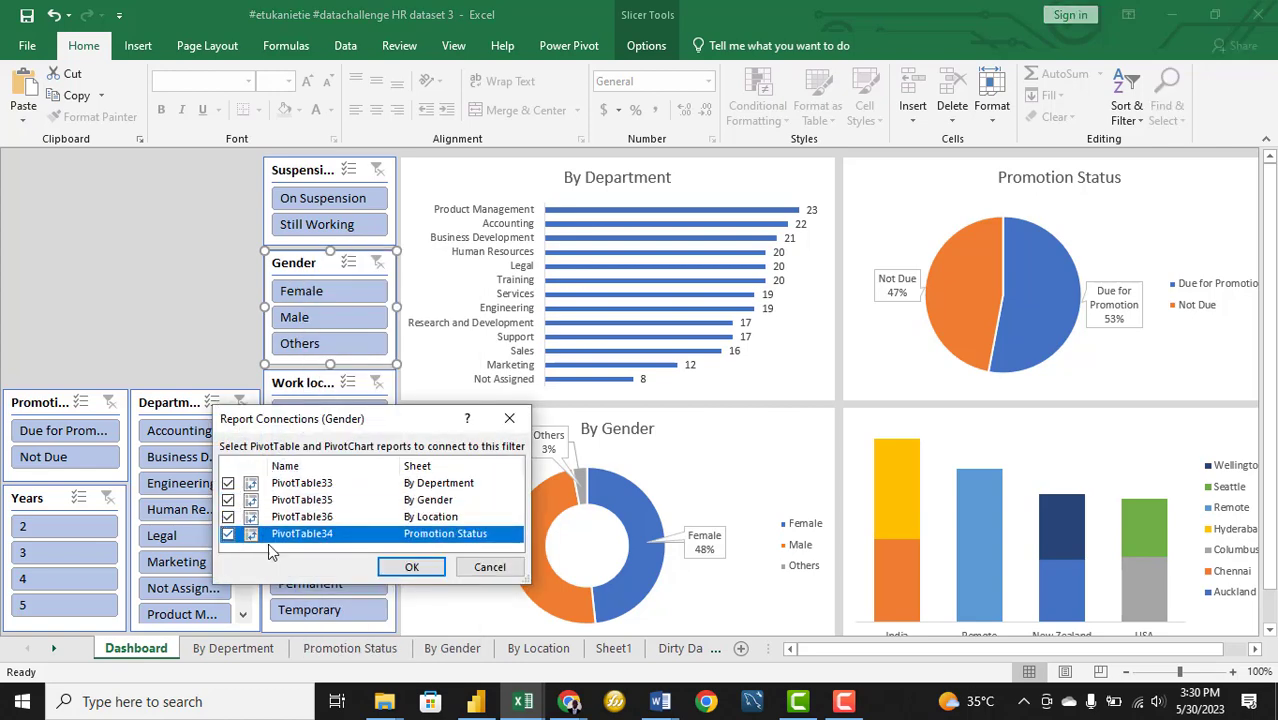
click(411, 567)
Connect the Work location.2 slicer to the By Gender, By Location and Promotion Status PivotTables
right_click(298, 383)
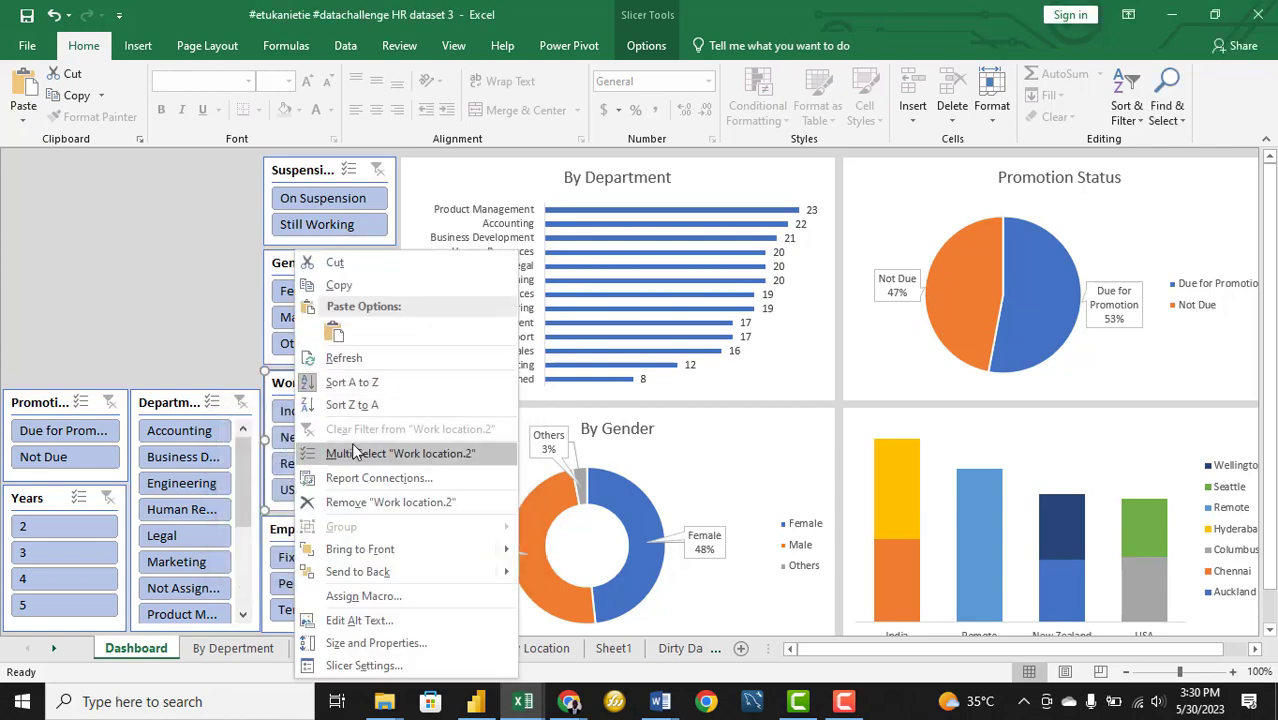
click(375, 478)
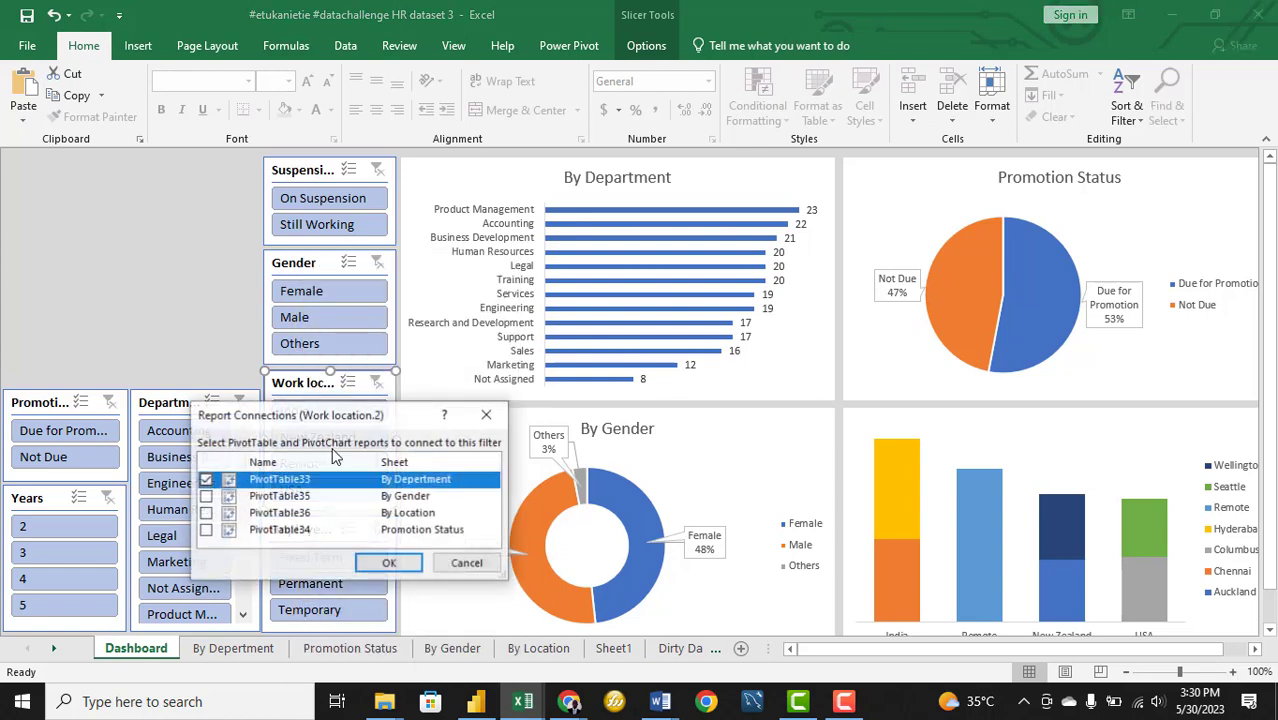
click(207, 496)
click(207, 513)
click(206, 530)
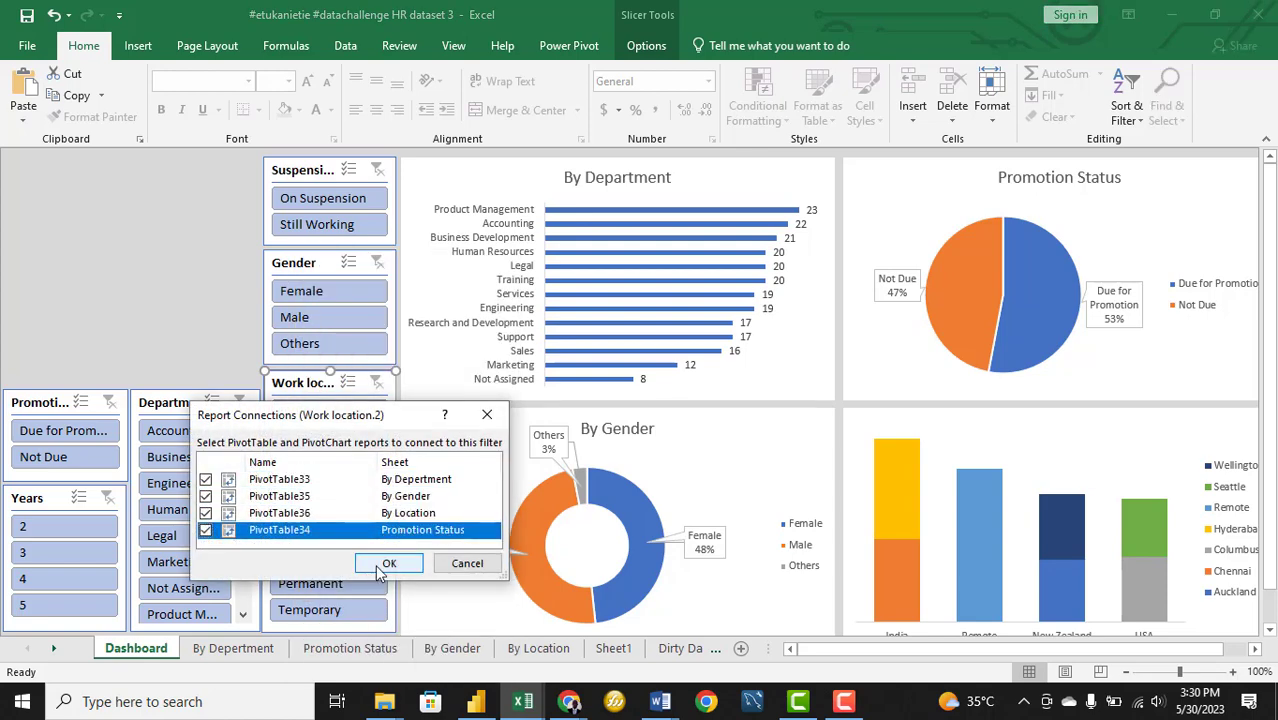
click(380, 565)
Add the By Gender, By Location and Promotion Status PivotTables to the Employee type slicer's report connections
right_click(288, 538)
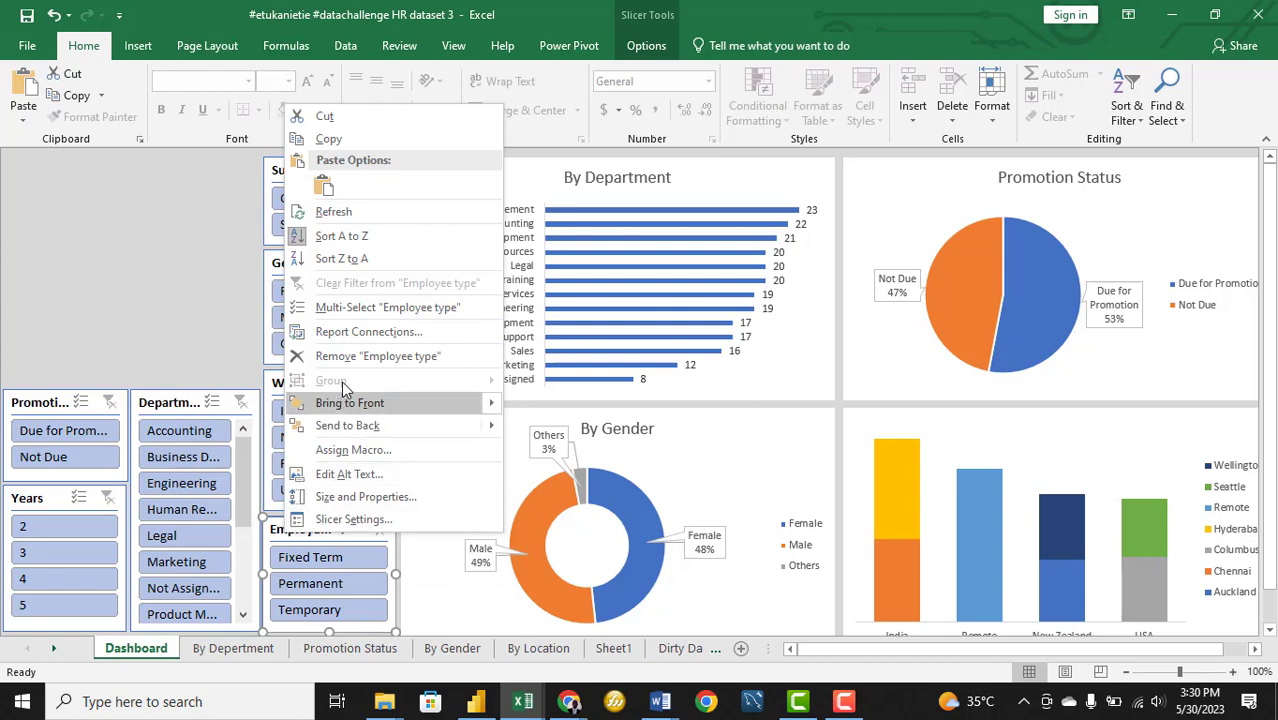
click(359, 333)
click(216, 359)
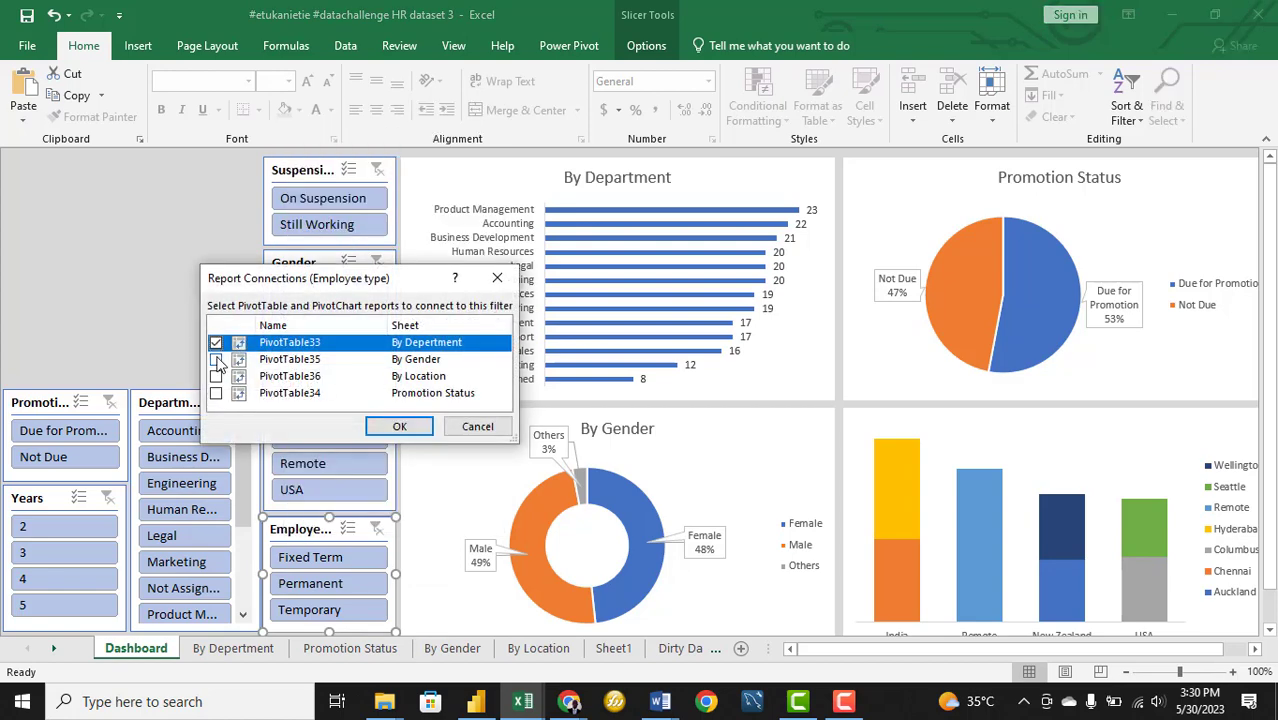
click(216, 376)
click(216, 393)
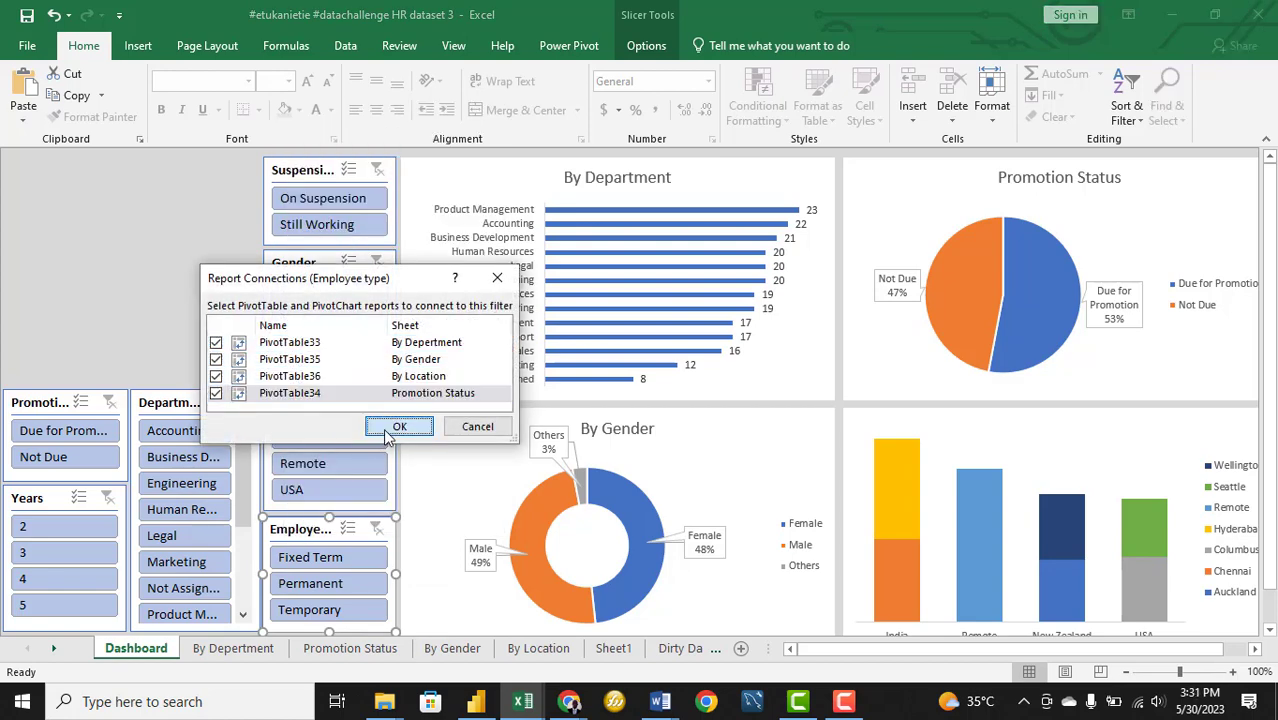
click(399, 427)
Connect the Department slicer to the By Gender, By Location and Promotion Status PivotTables
right_click(167, 403)
click(244, 477)
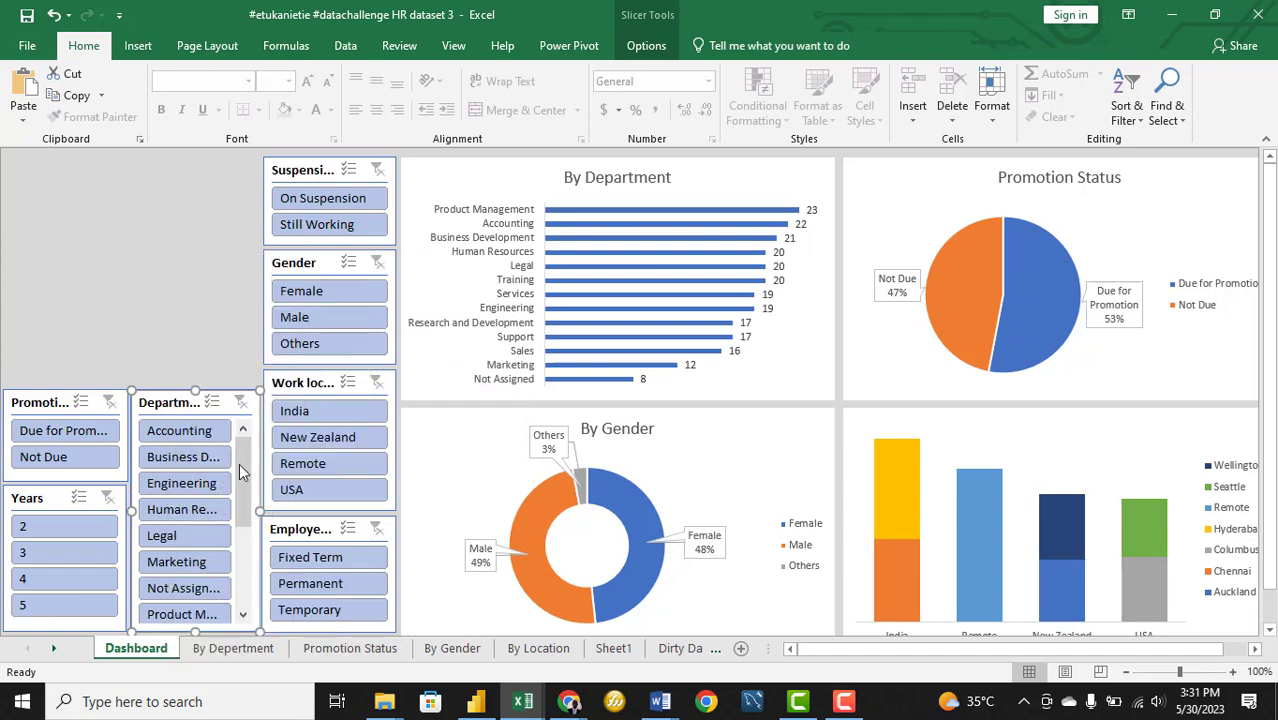
click(97, 498)
click(97, 514)
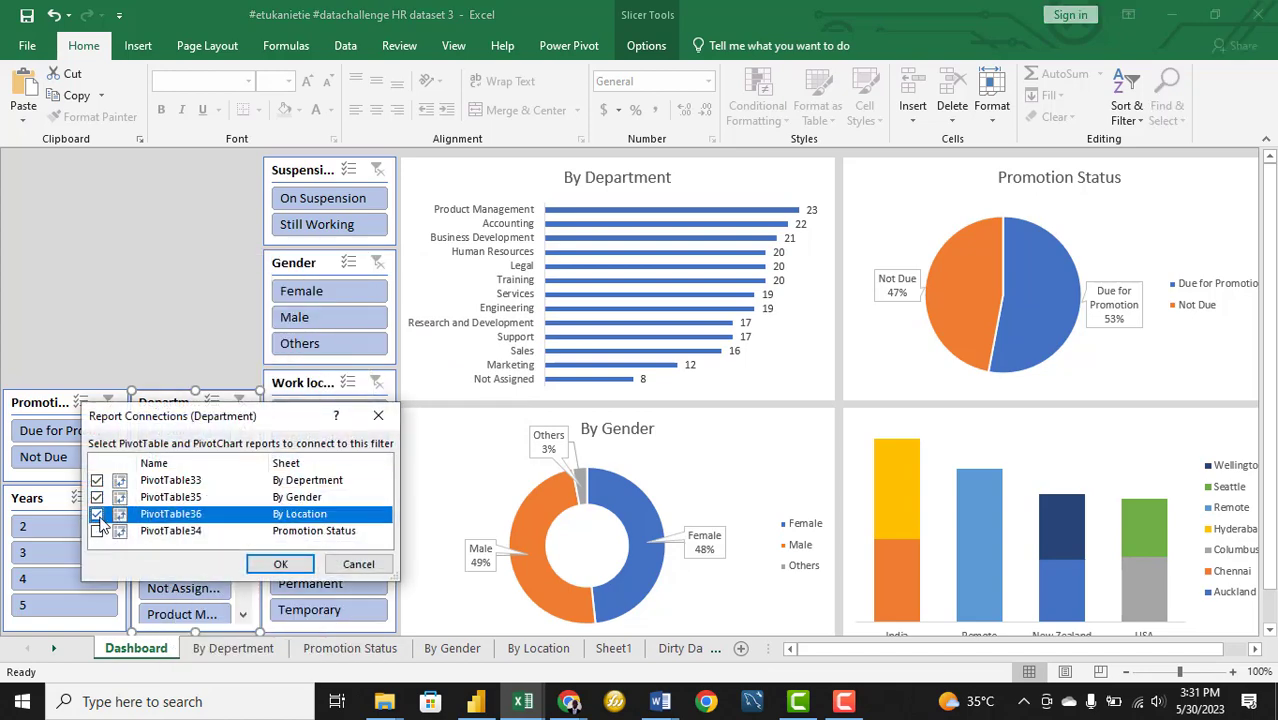
click(97, 531)
click(280, 565)
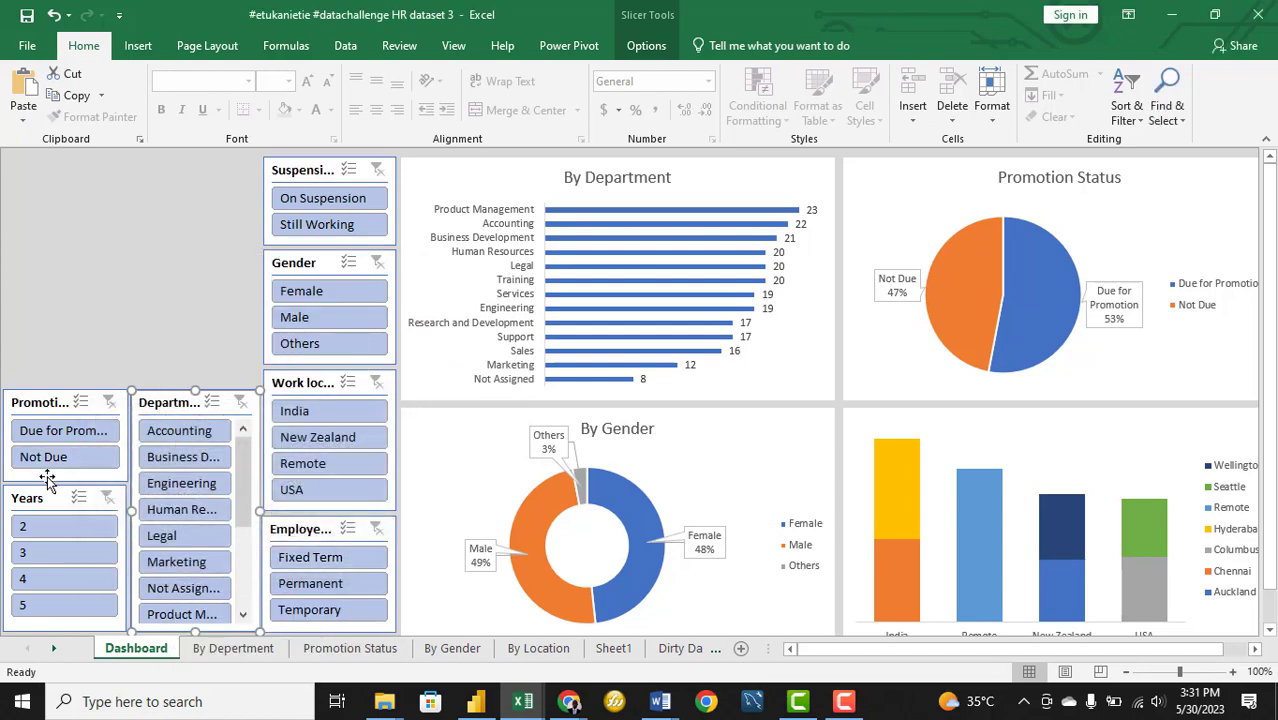
Connect the Years slicer to PivotTable35, PivotTable36 and PivotTable34 on By Gender, By Location and Promotion Status
right_click(46, 496)
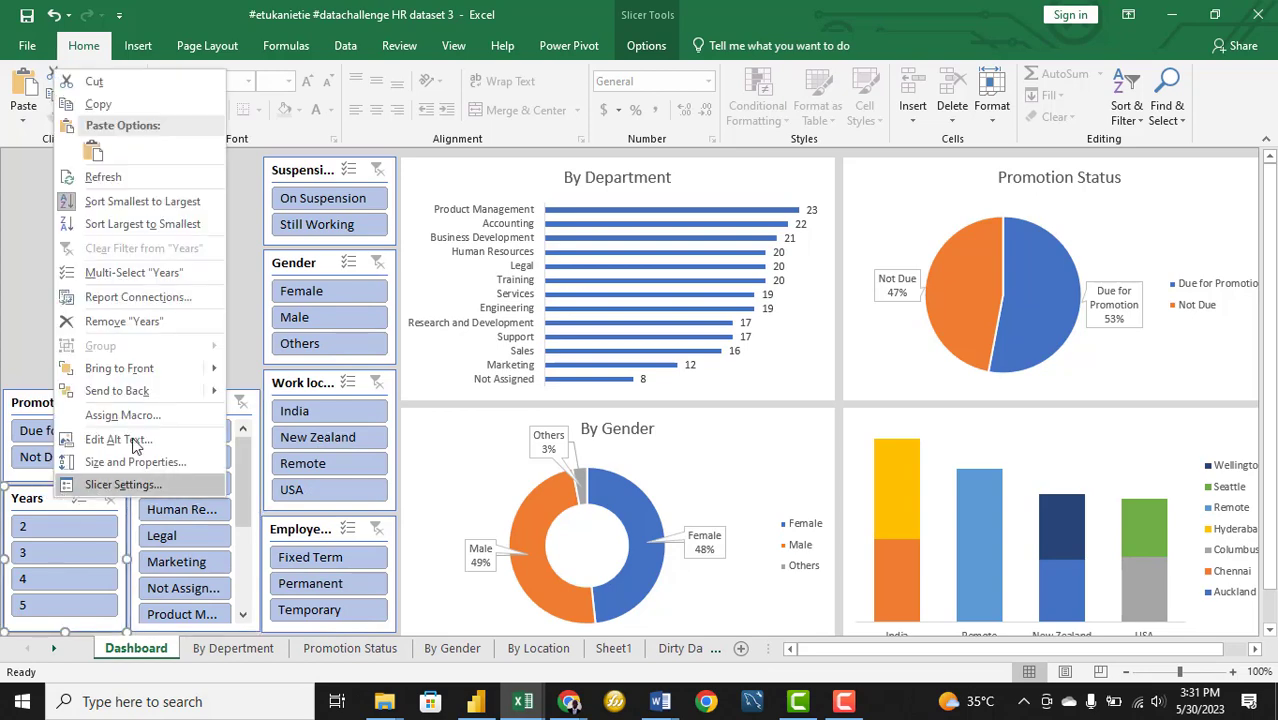
click(125, 297)
click(23, 321)
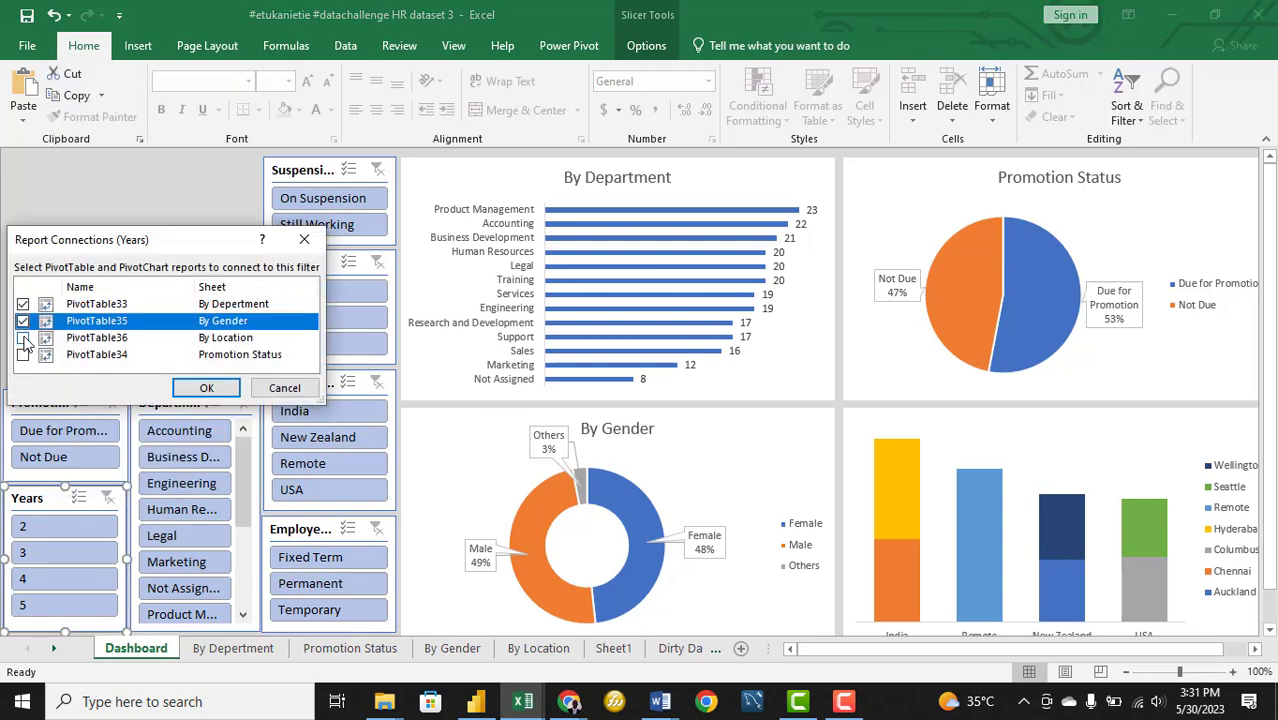
click(23, 338)
click(23, 355)
click(207, 392)
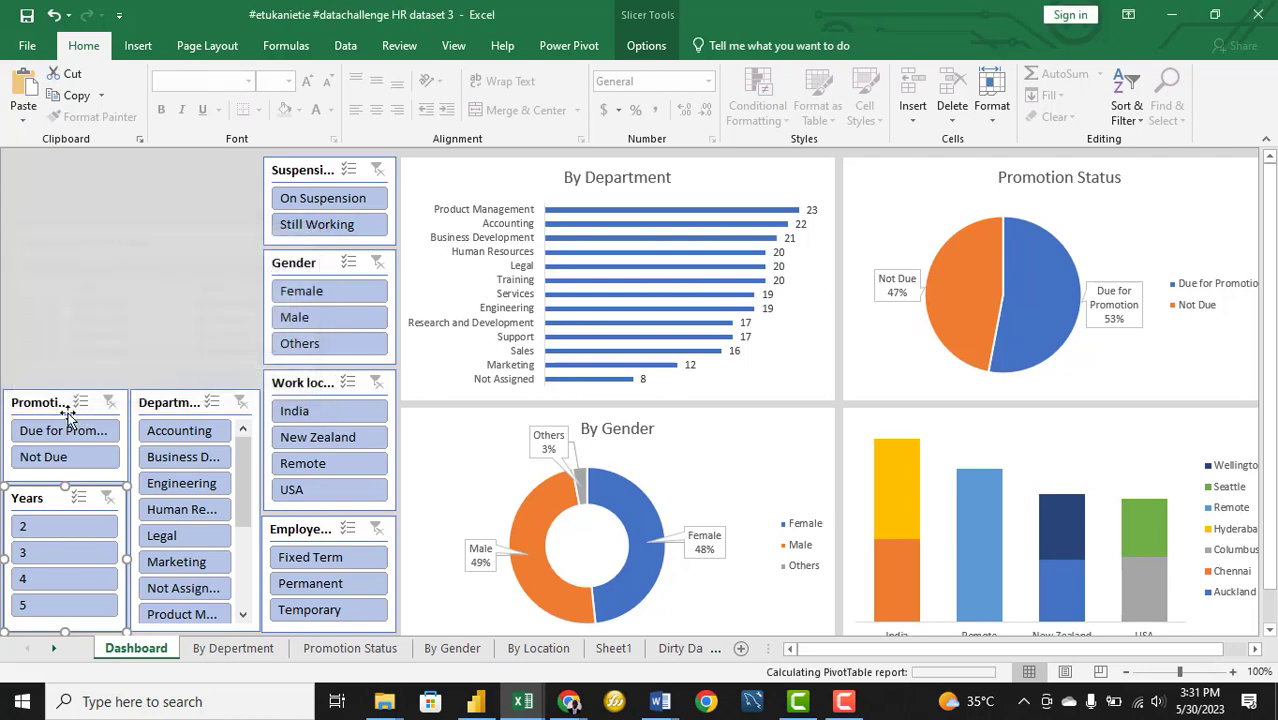
Connect the Promotional Status slicer to PivotTable35, PivotTable36 and PivotTable34 on By Gender, By Location and Promotion Status
right_click(40, 405)
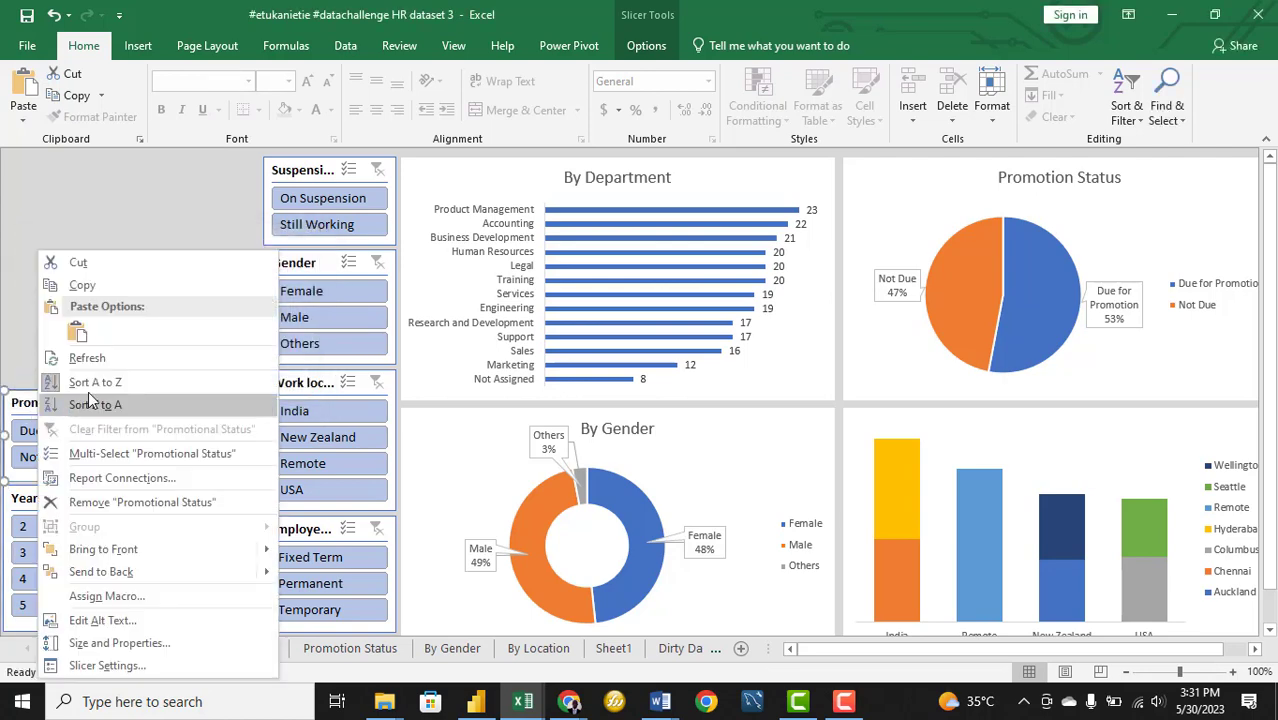
click(108, 480)
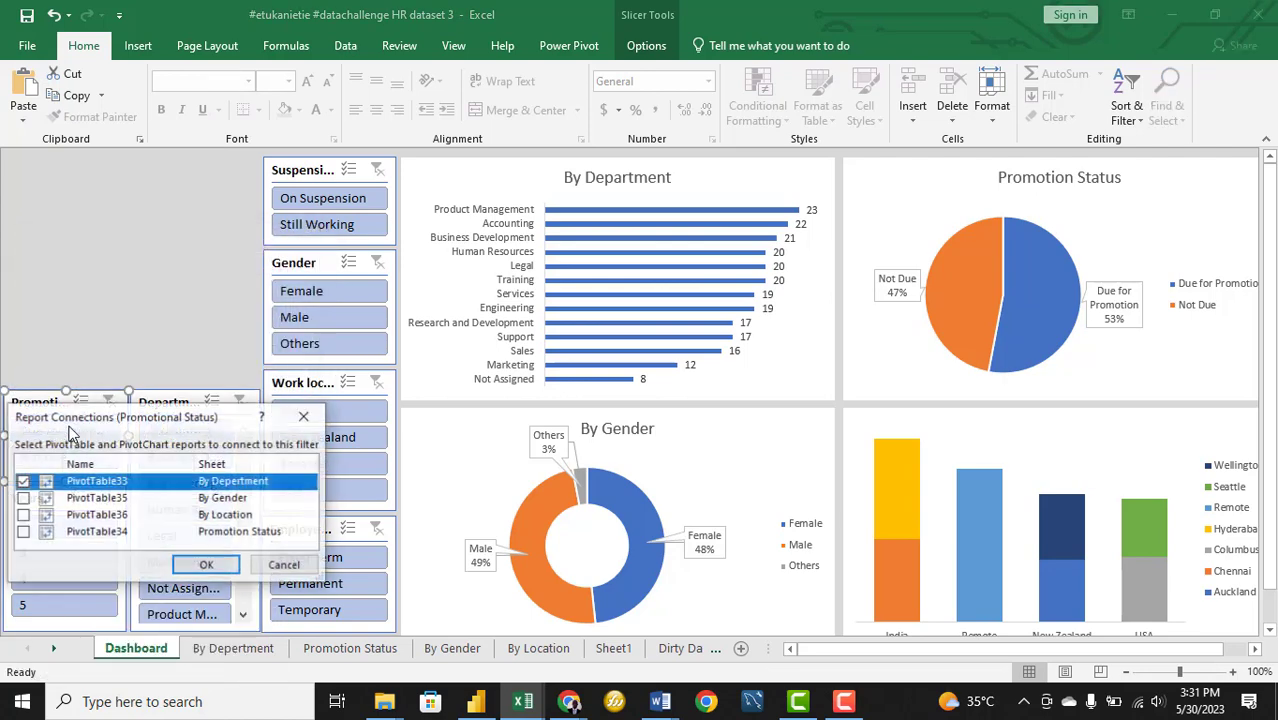
click(23, 498)
click(23, 515)
click(23, 532)
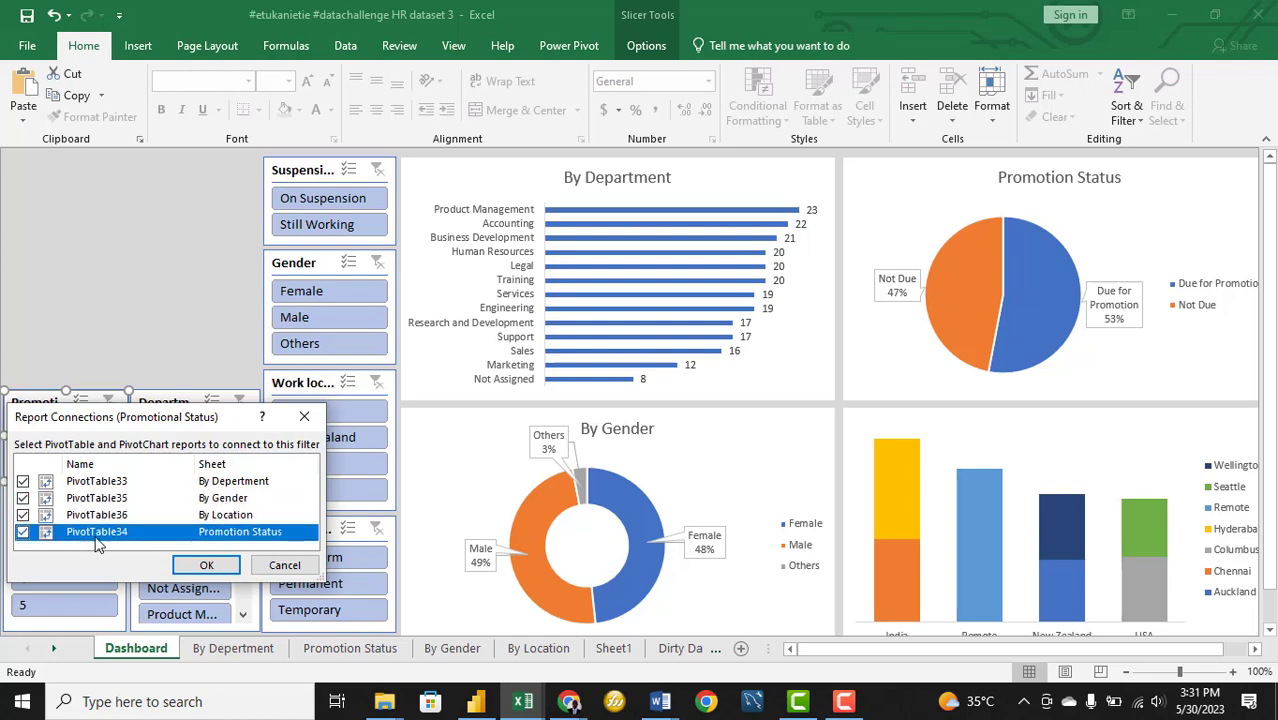
click(204, 566)
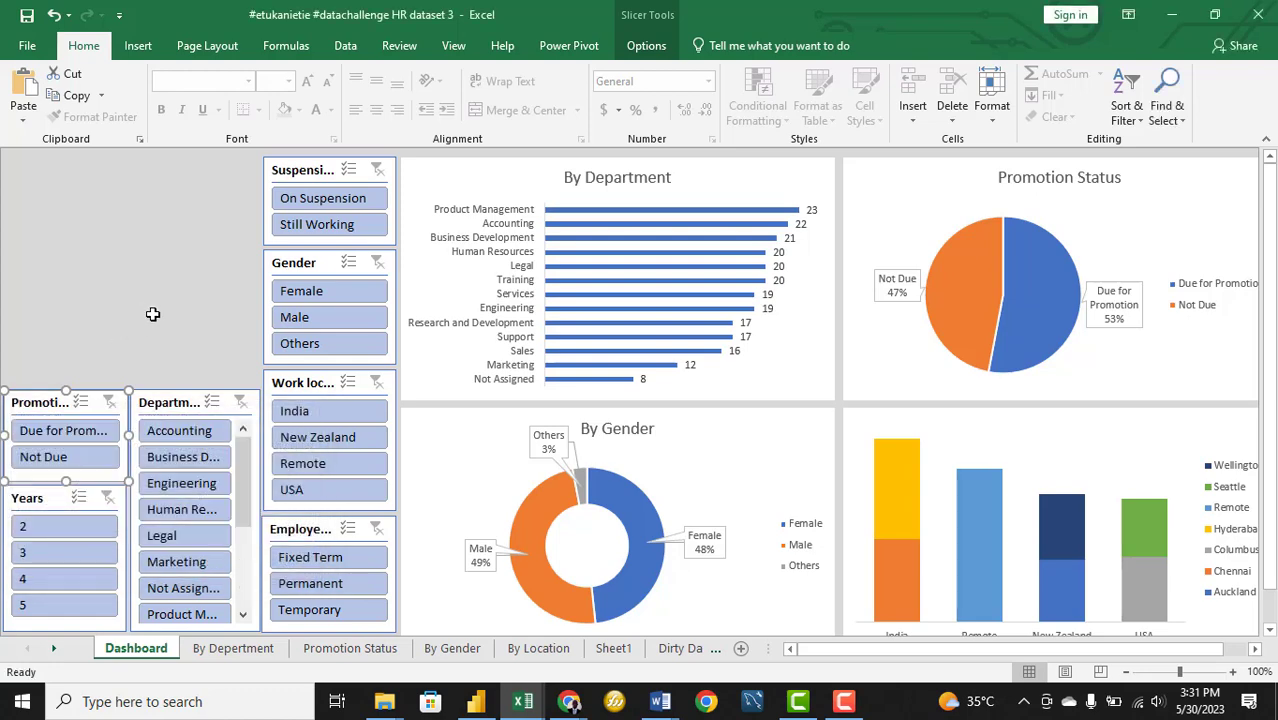
Test the suspension slicer by filtering the dashboard to On Suspension and to Still Working, and clear its filter
click(342, 200)
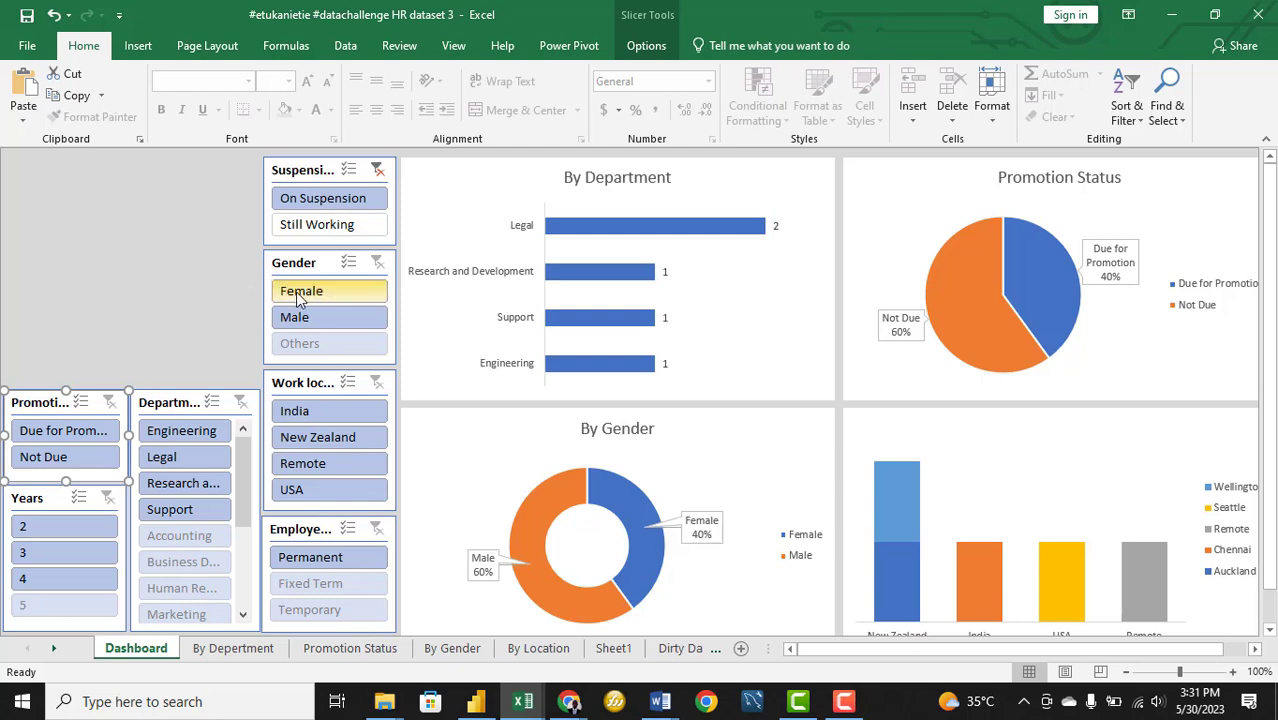
click(358, 228)
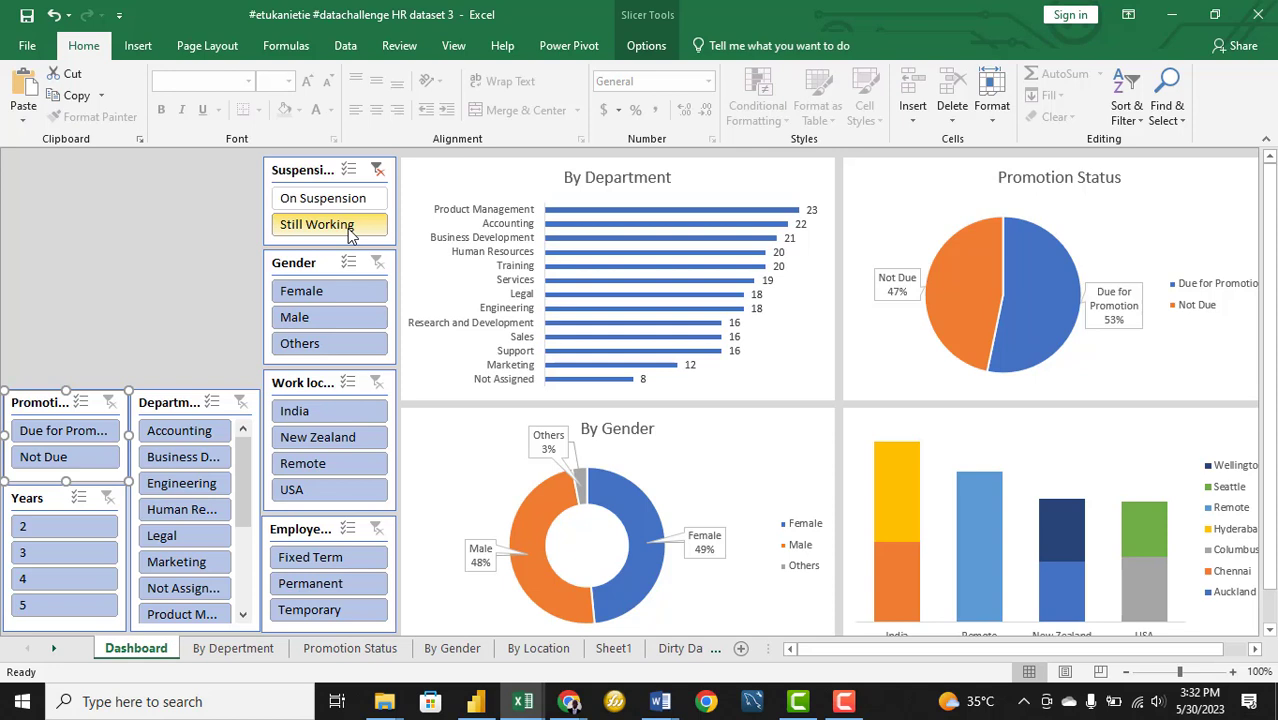
click(377, 169)
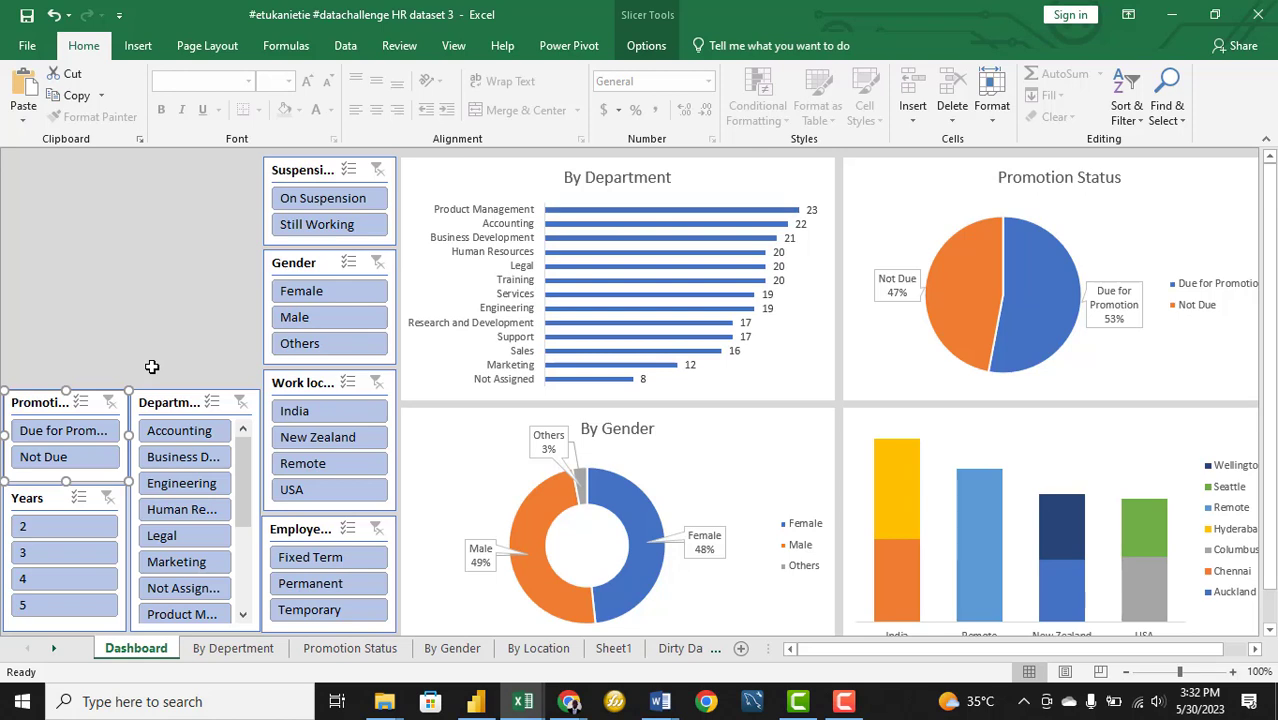
Compare the dashboard with the HR Analysis report in Power BI Desktop, return to the Excel workbook and deselect the slicer
click(474, 704)
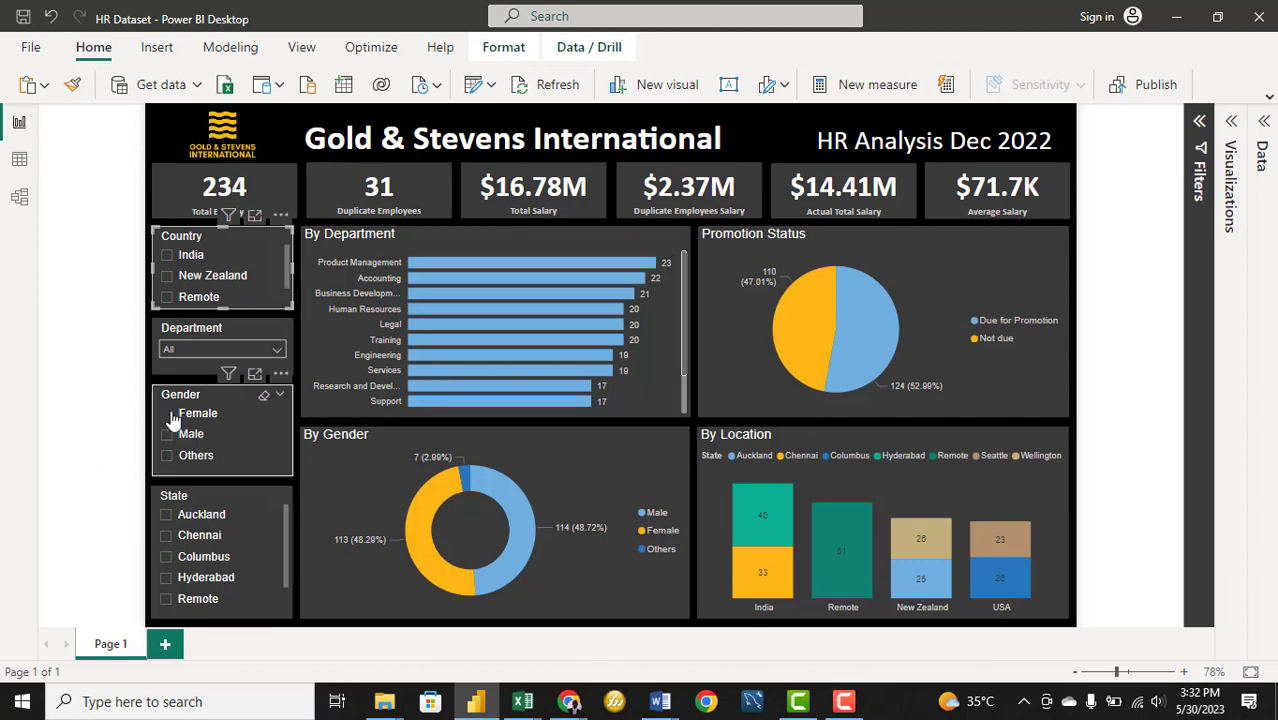
mouse_move(524, 706)
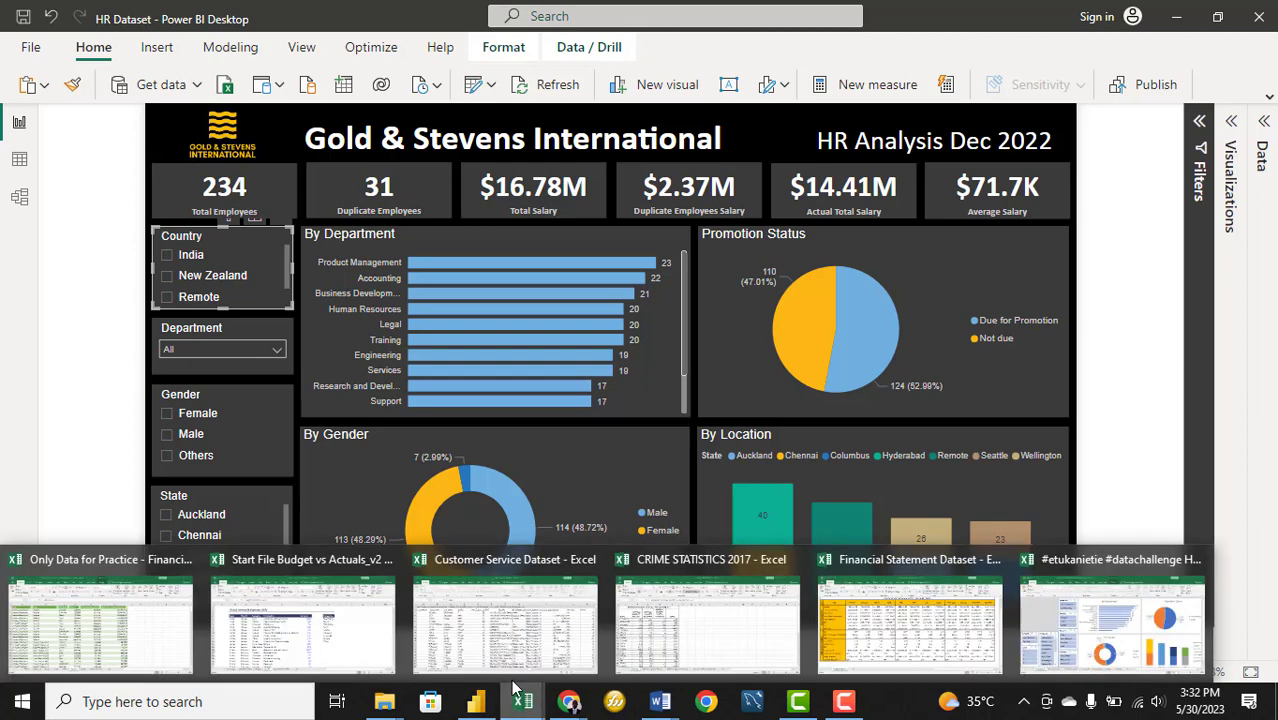
click(1195, 600)
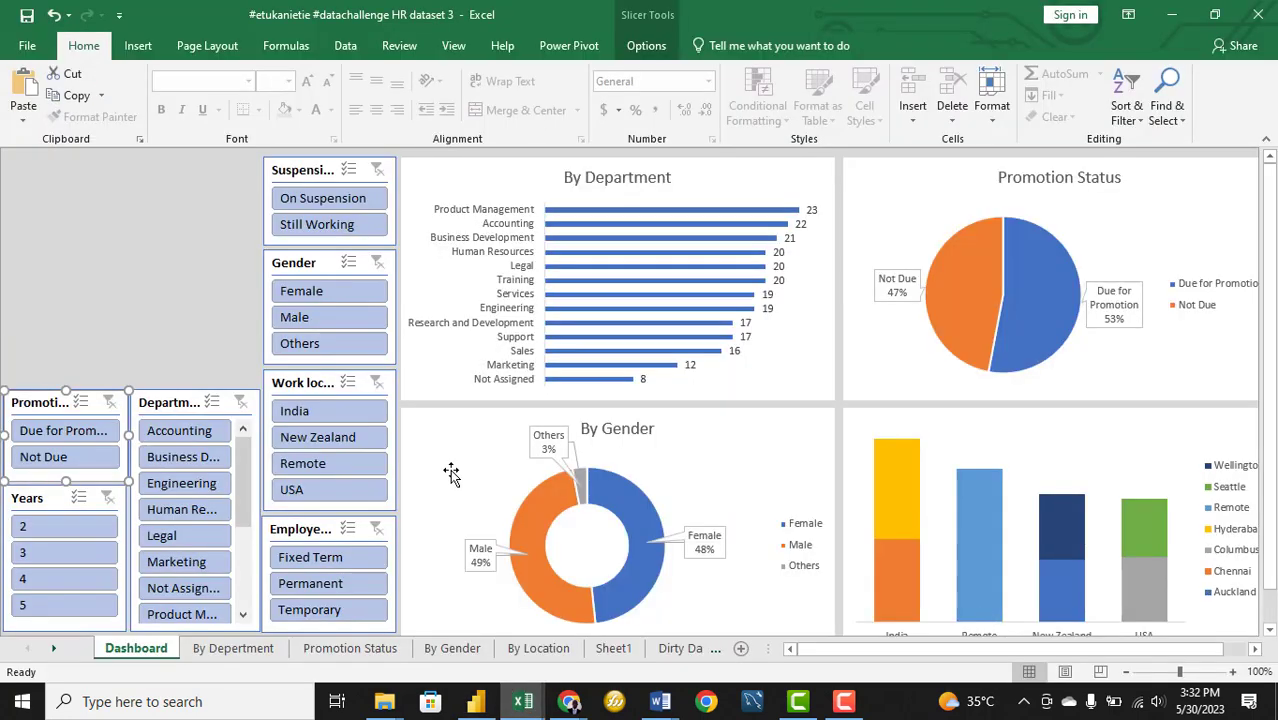
click(89, 325)
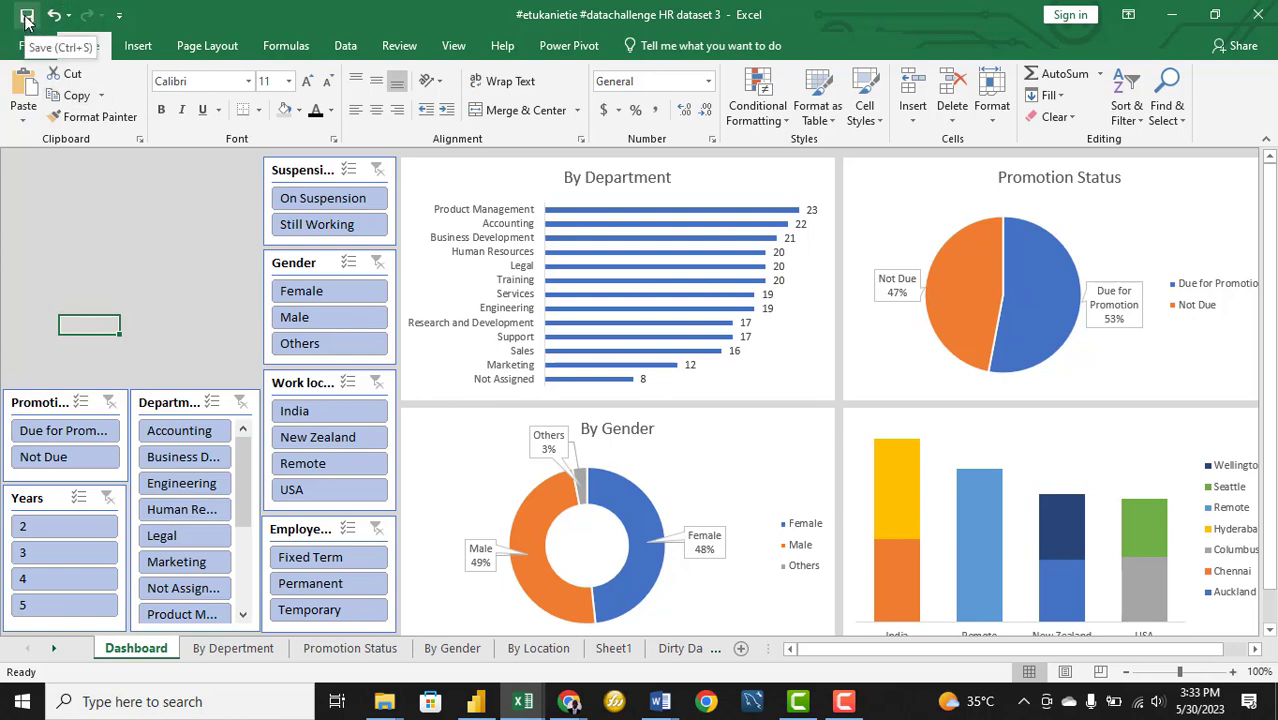
Save a copy of the workbook under its current file name in the first folder listed under Today in Downloads
click(30, 46)
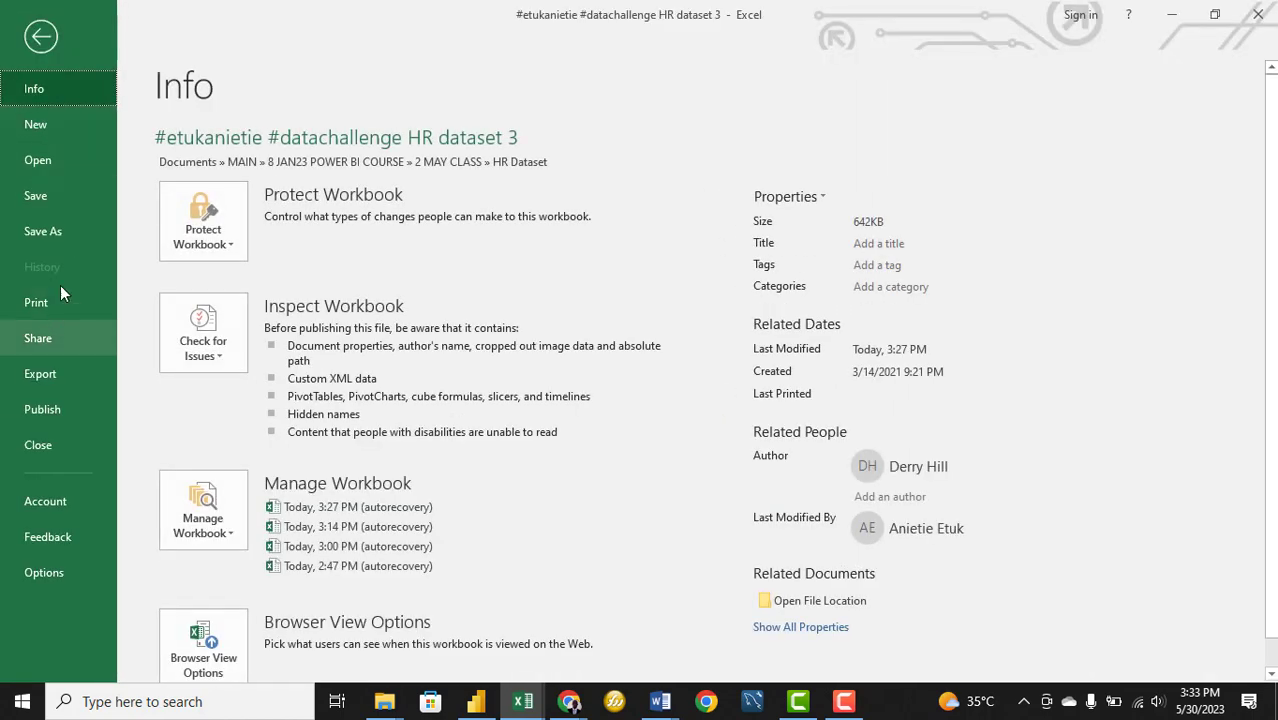
click(61, 229)
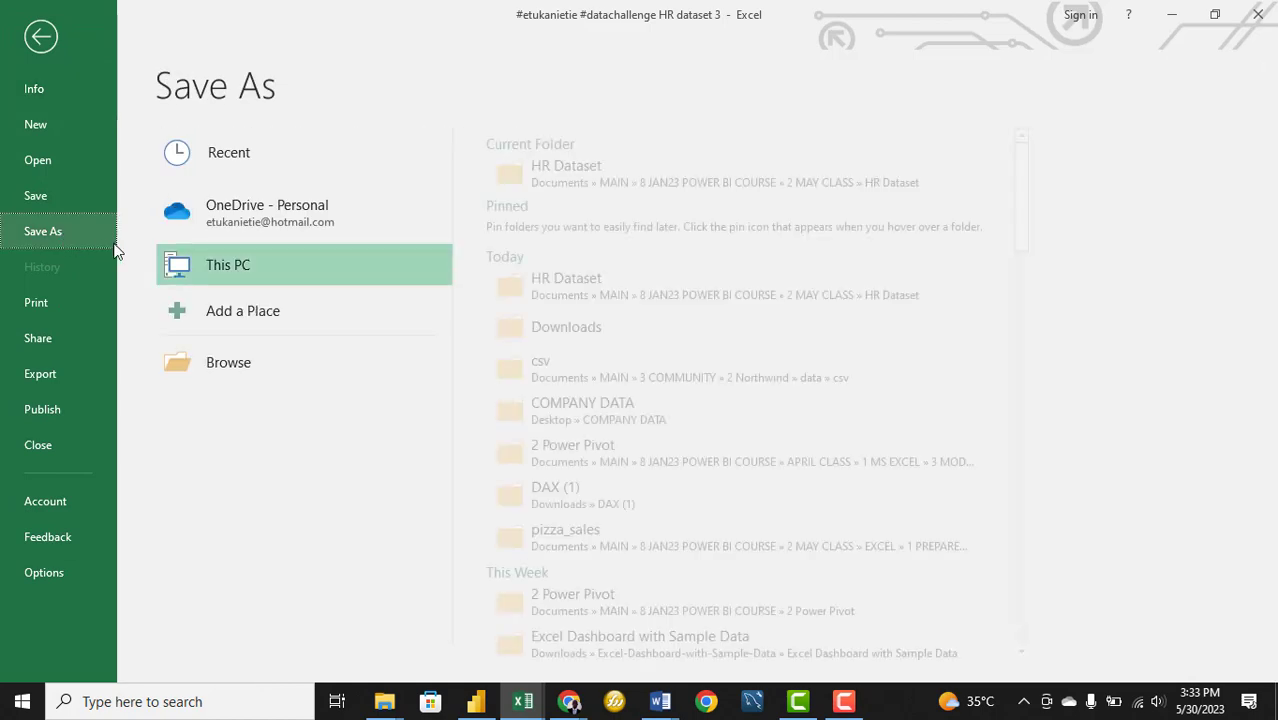
click(257, 364)
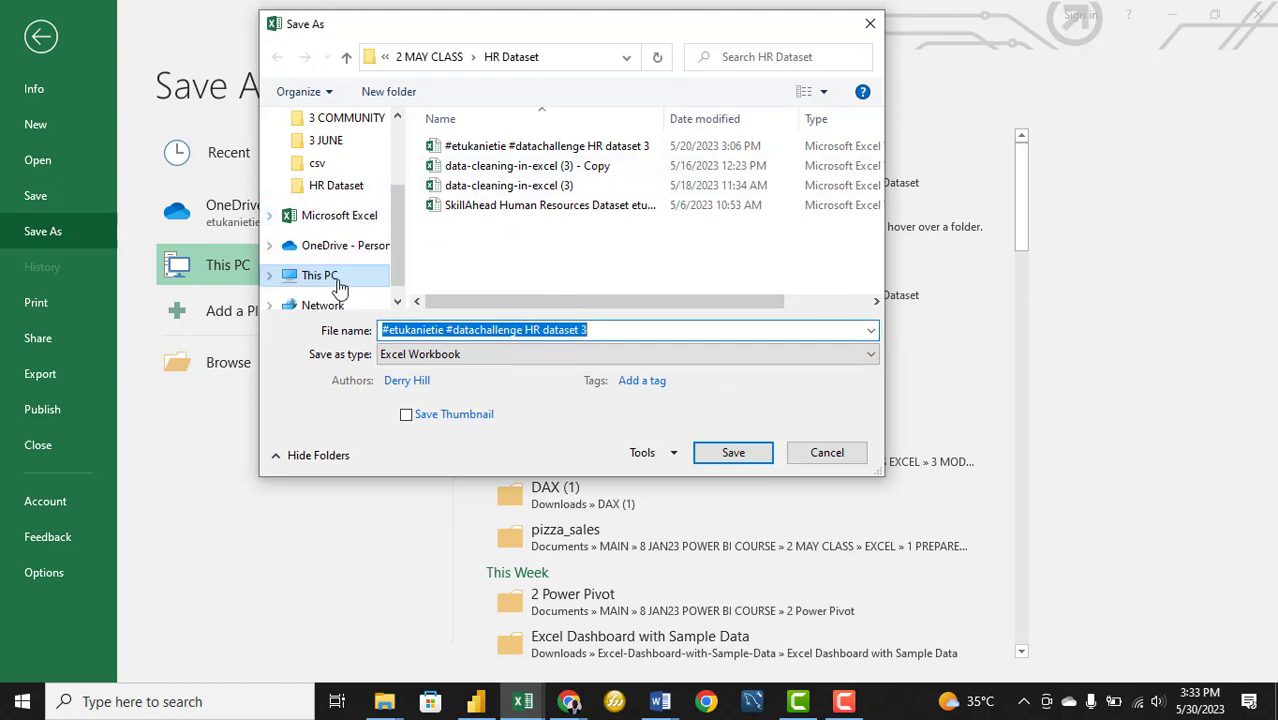
scroll(342, 285, down, 1)
scroll(341, 252, up, 2)
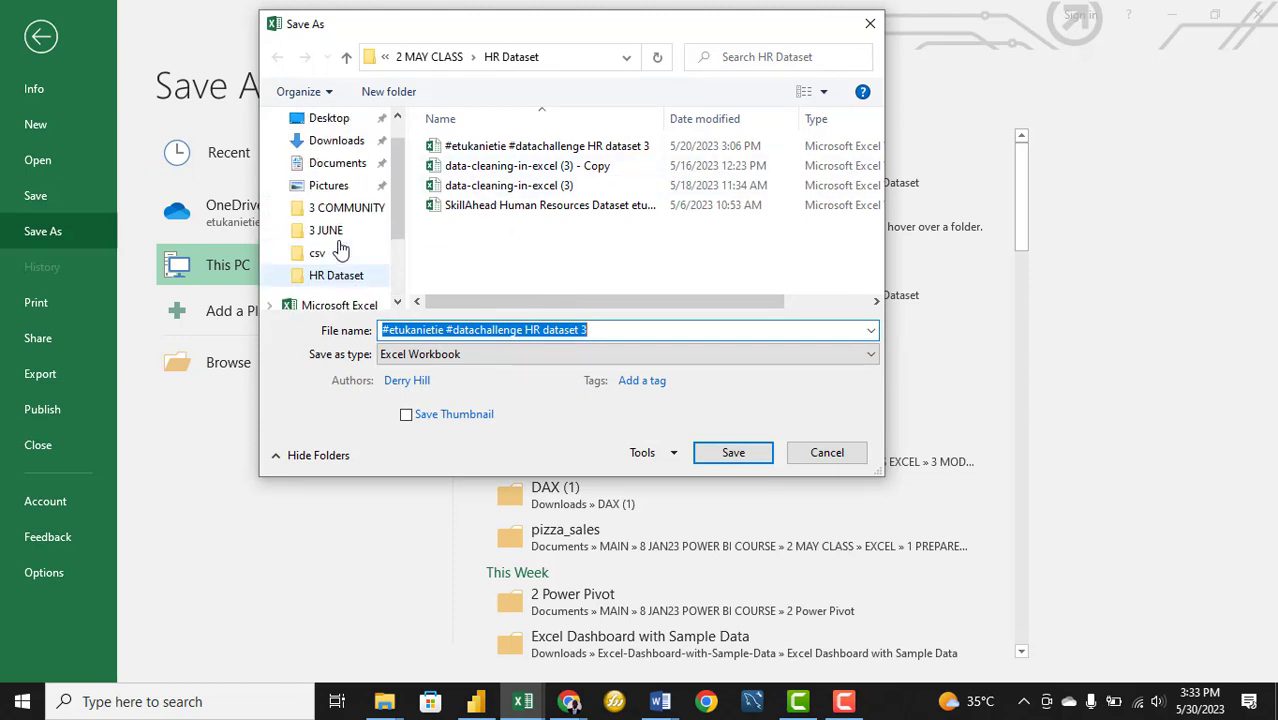
click(337, 141)
click(508, 195)
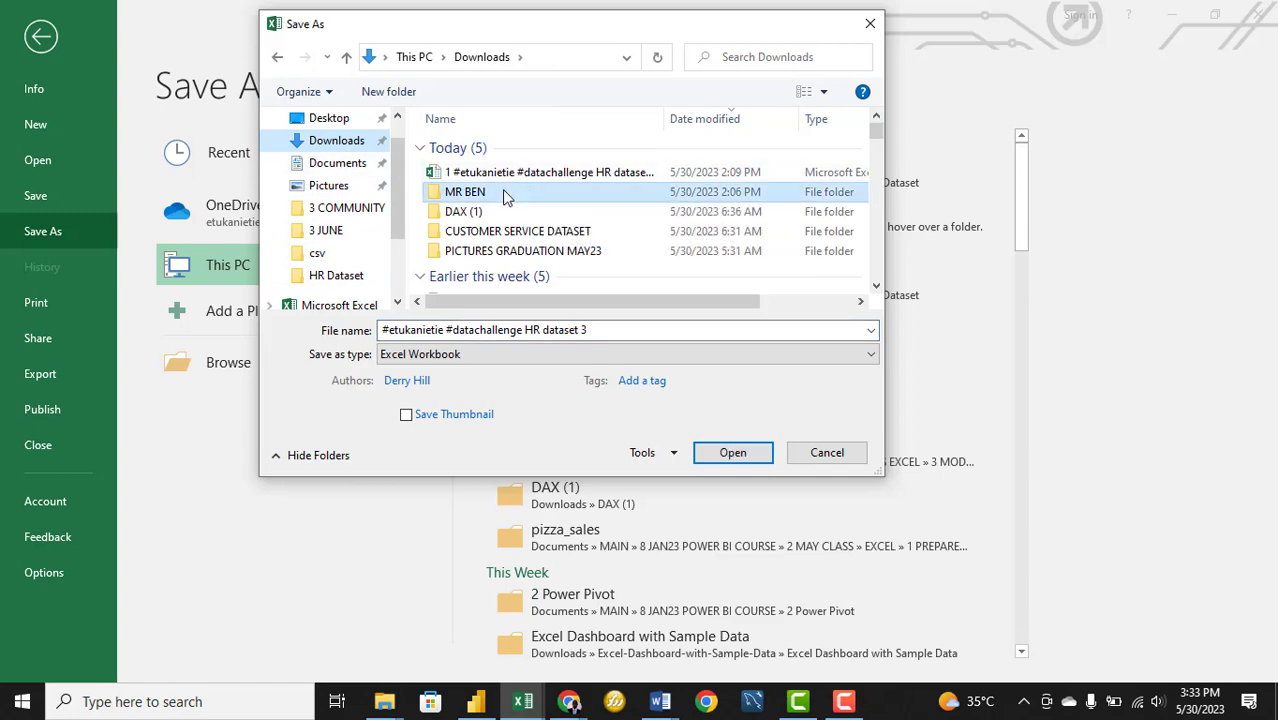
click(733, 453)
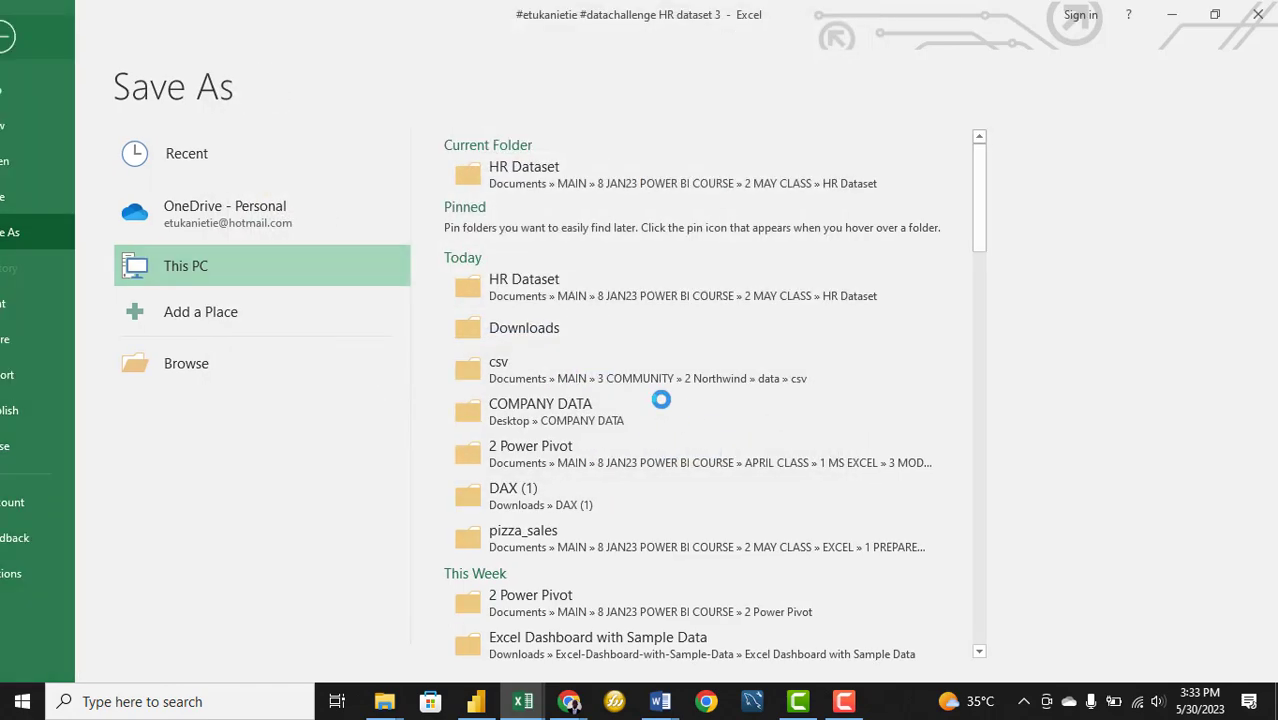